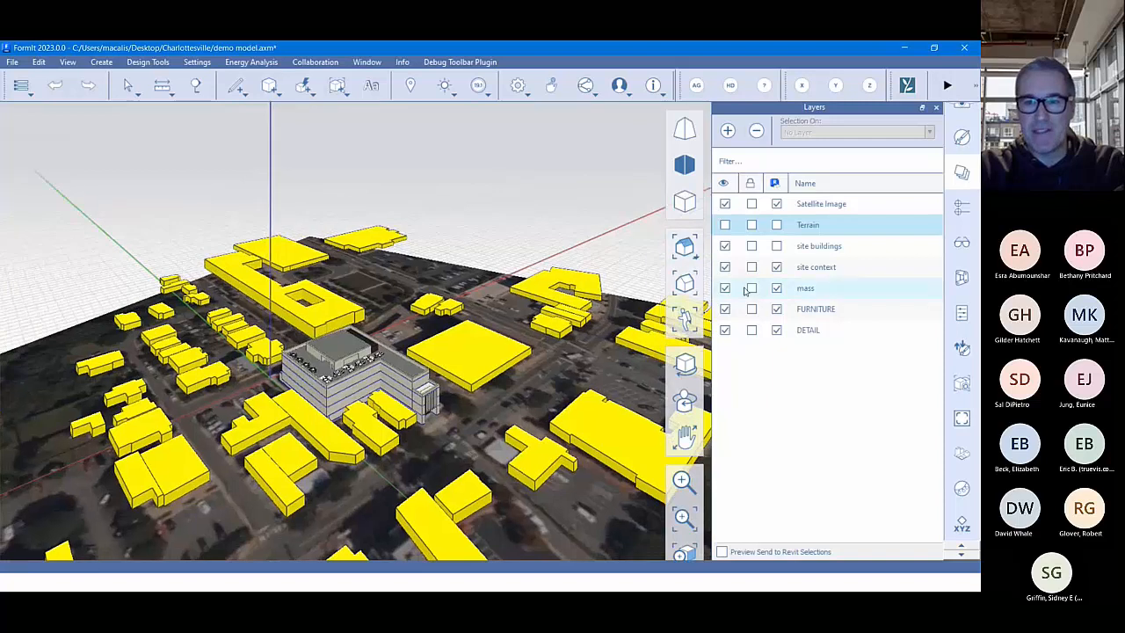
- Hide the site context, Satellite Image and site buildings layers, and exclude site context and Satellite Image from sending to Revit
click(725, 267)
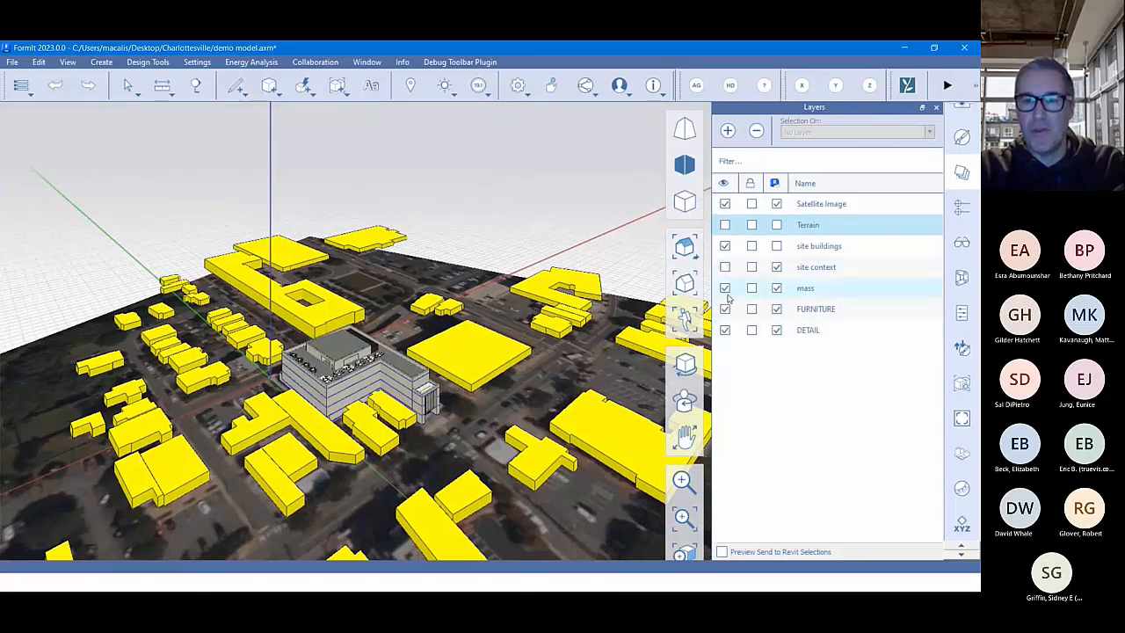
click(777, 268)
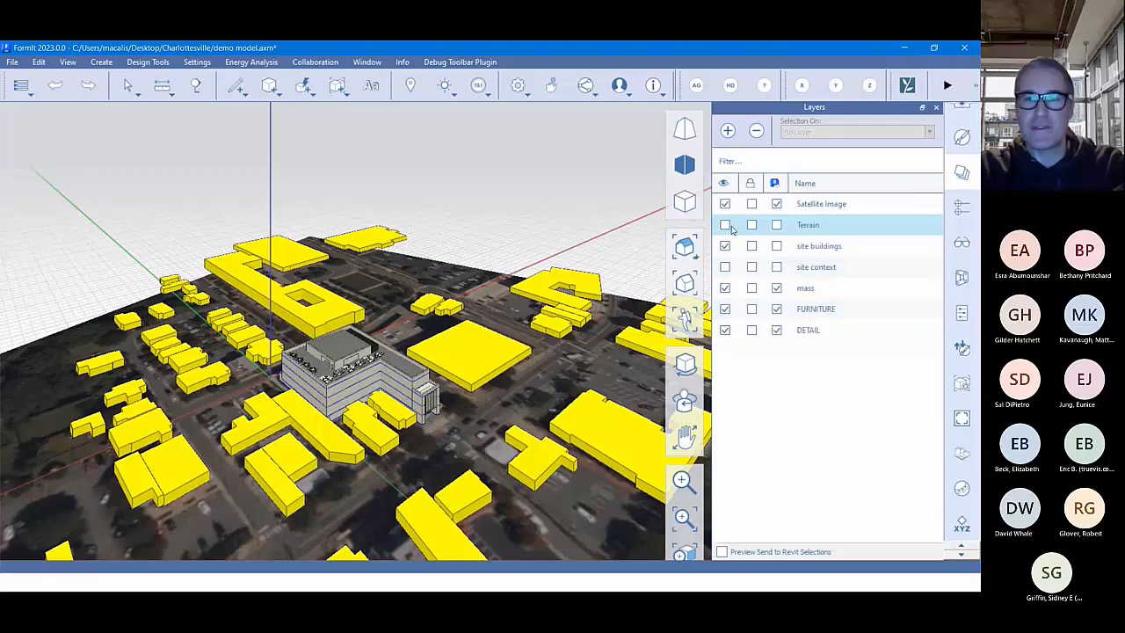
click(724, 203)
click(724, 246)
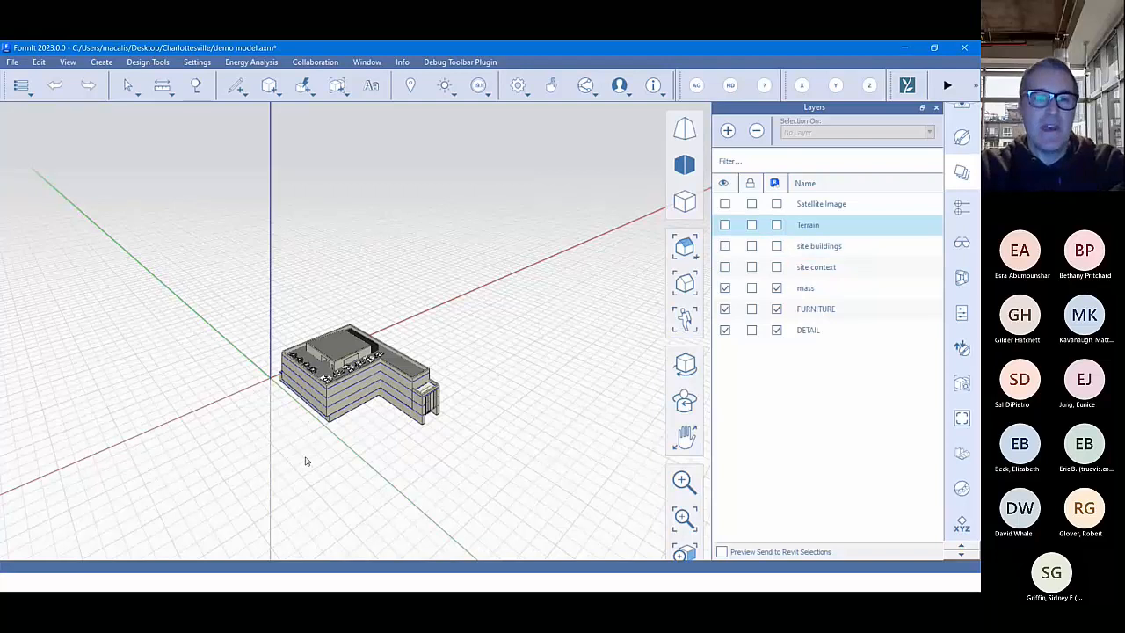
scroll(369, 431, up, 5)
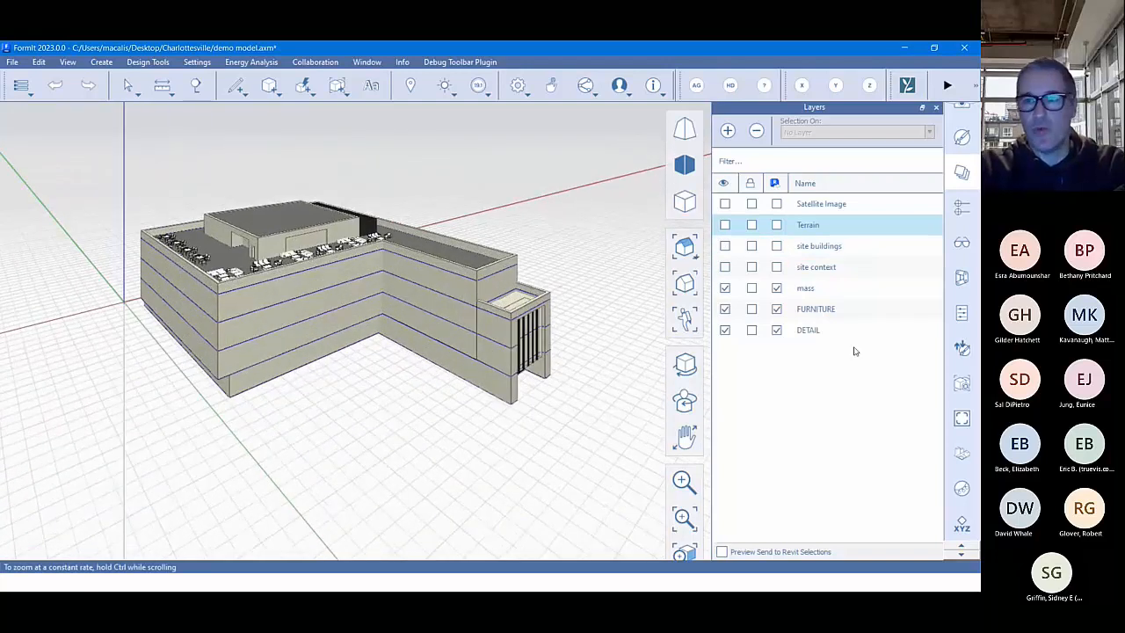
- Start the Line tool for sketching a new outline
mouse_move(235, 91)
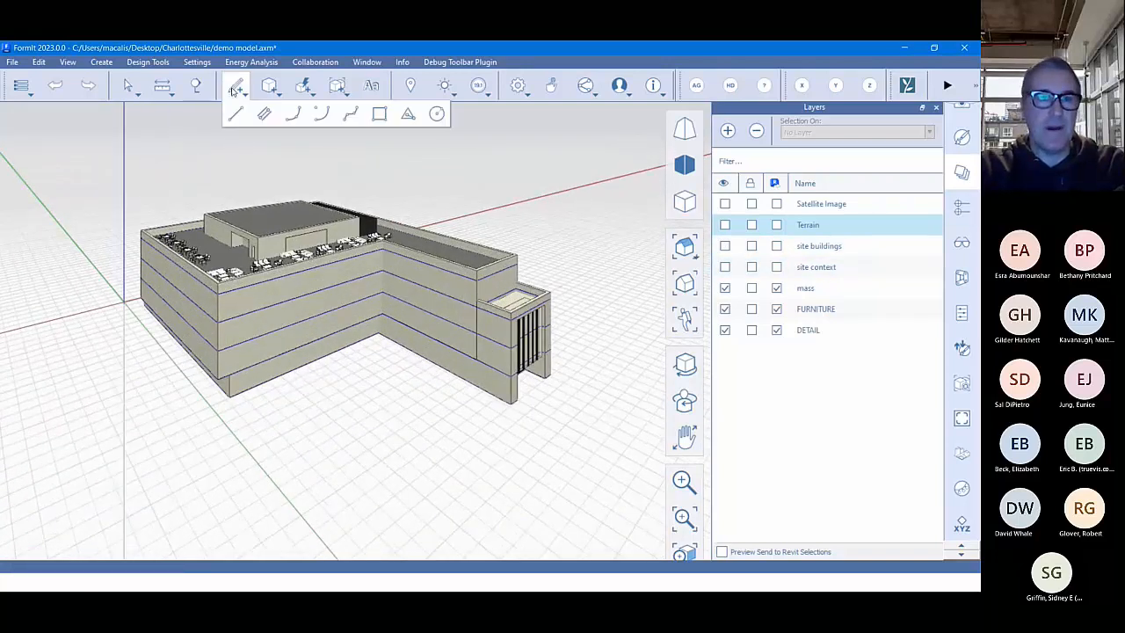
mouse_move(268, 86)
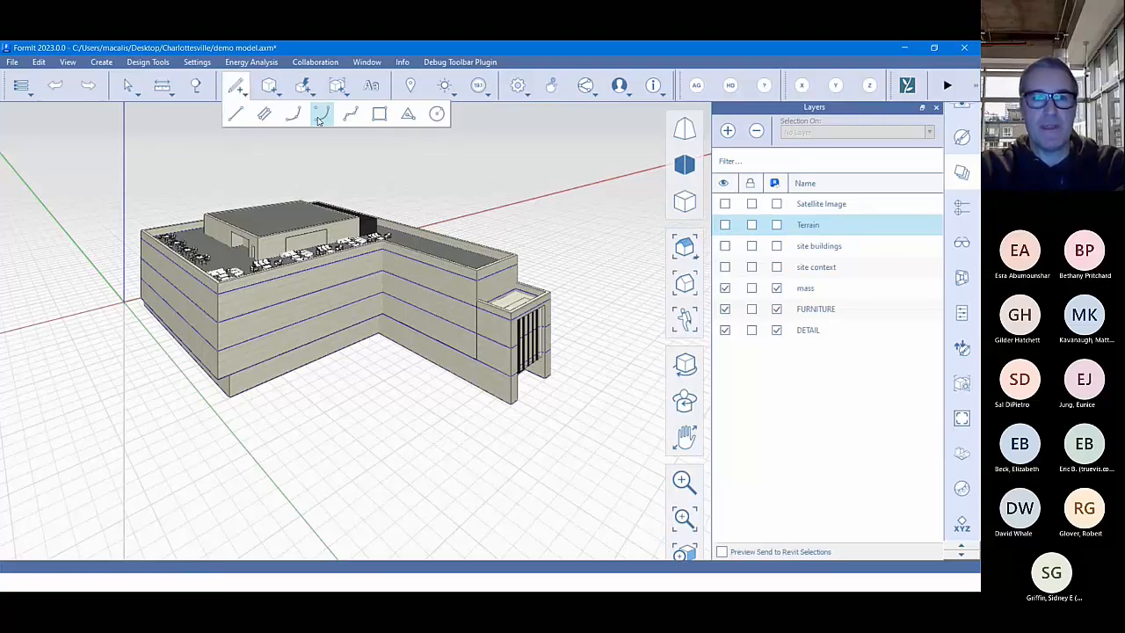
click(236, 114)
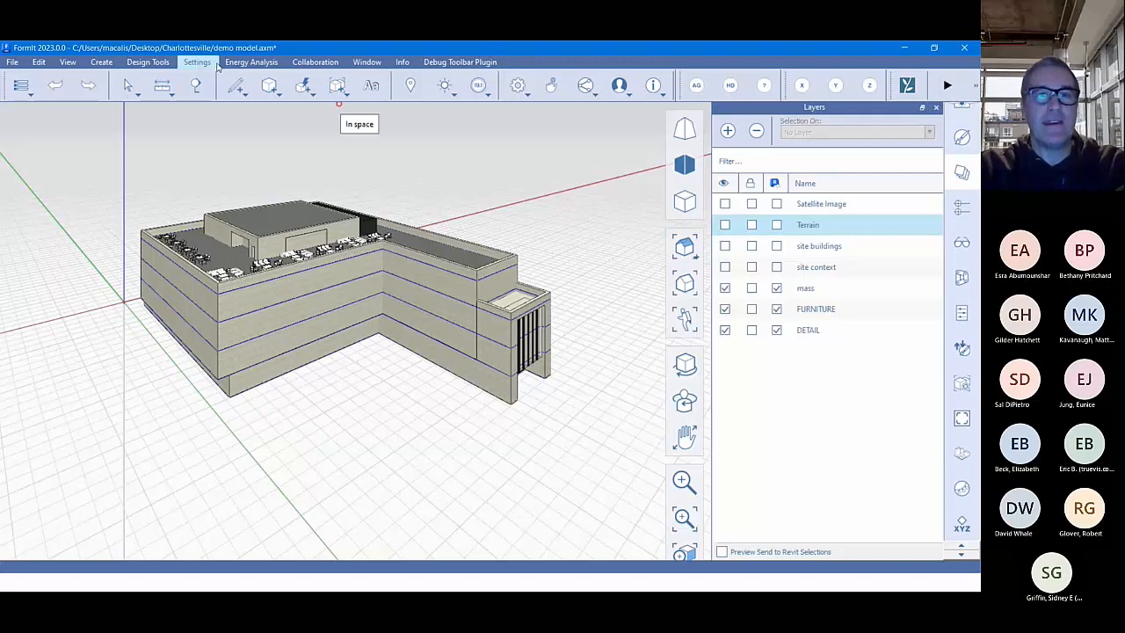
- Review the preferences for units and precision, journaling, shortcuts, Revit, materials, Dynamo and content library locations, leaving them unchanged
click(518, 86)
mouse_move(526, 110)
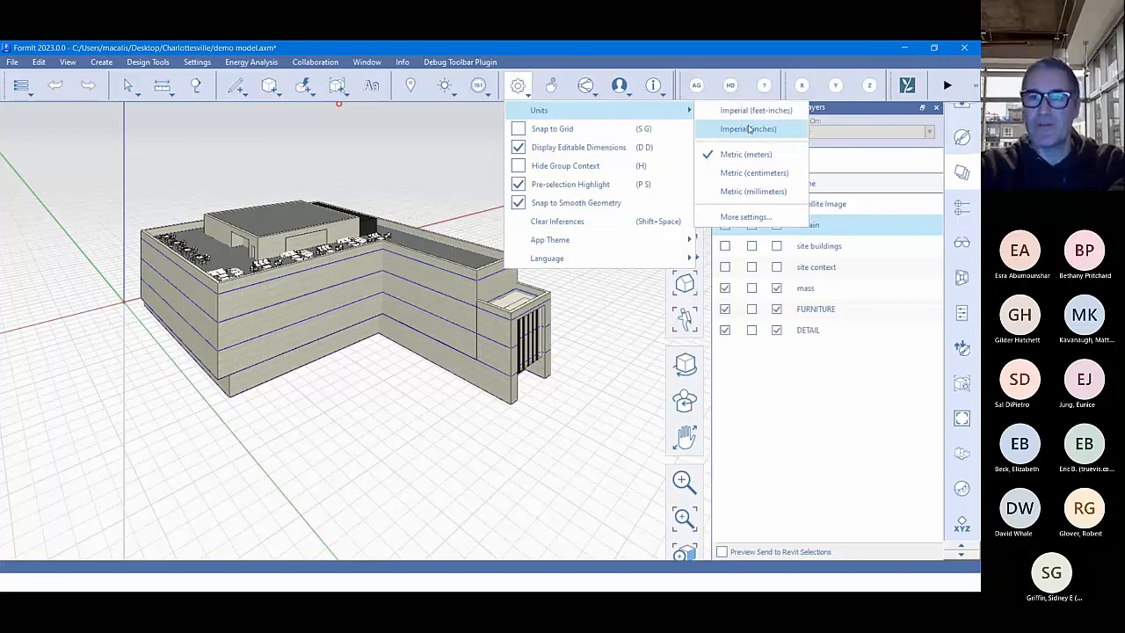
click(742, 216)
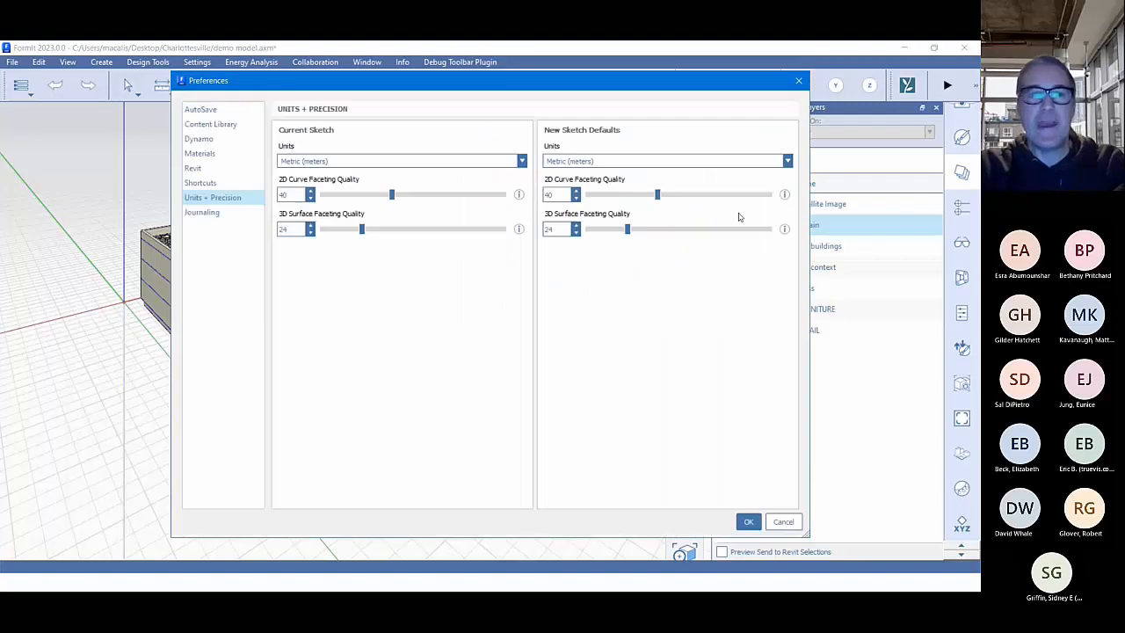
click(200, 213)
click(198, 184)
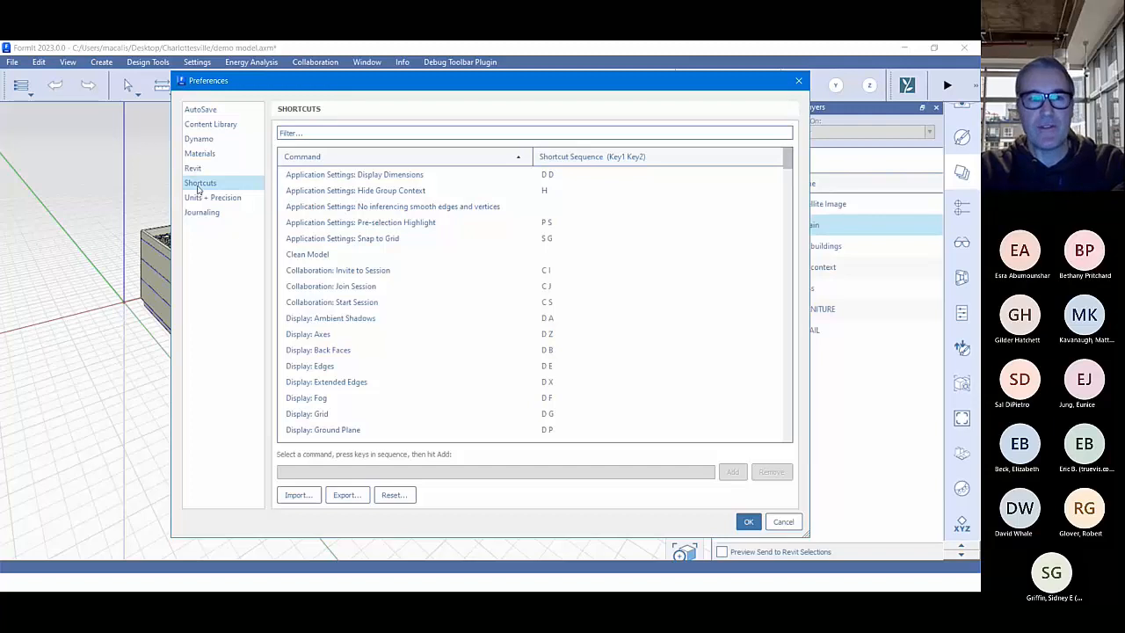
click(196, 169)
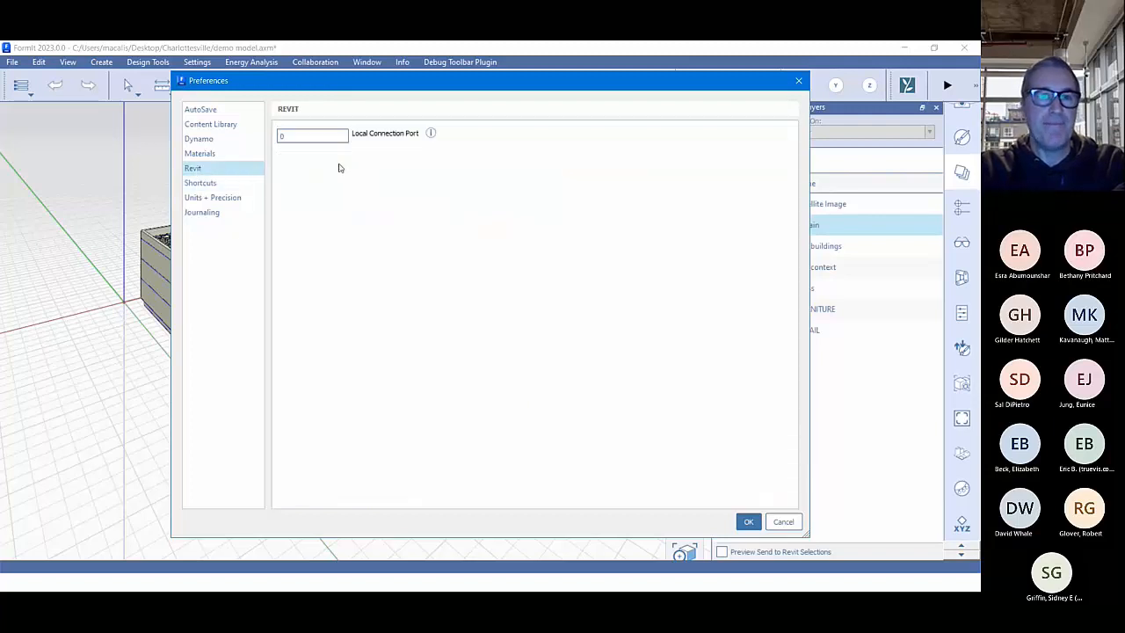
click(199, 155)
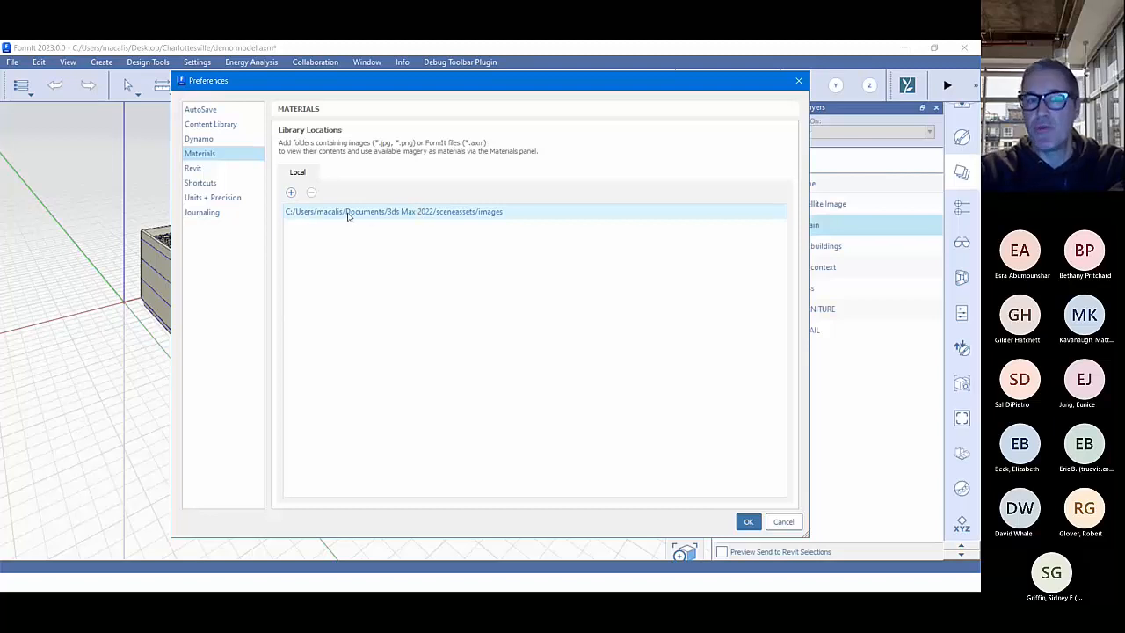
click(209, 140)
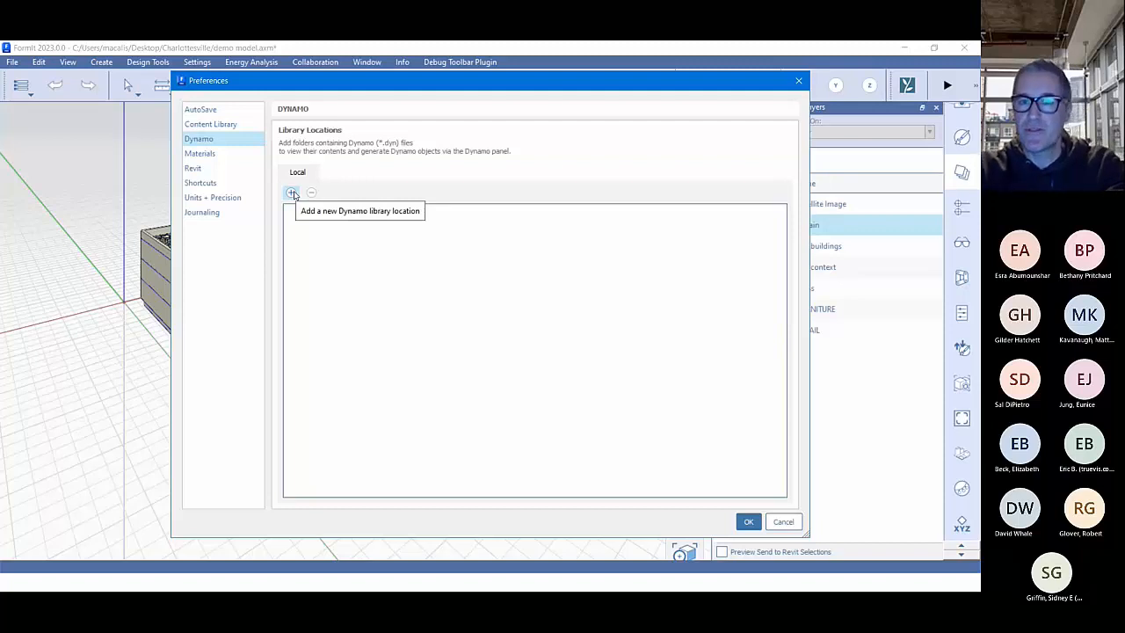
click(204, 124)
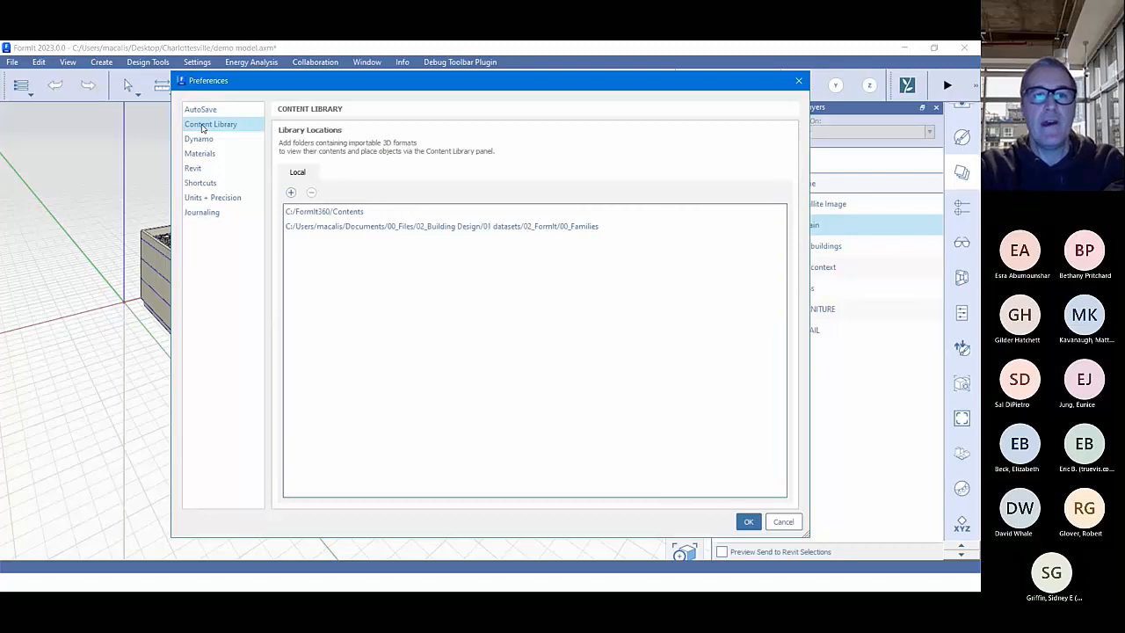
click(326, 232)
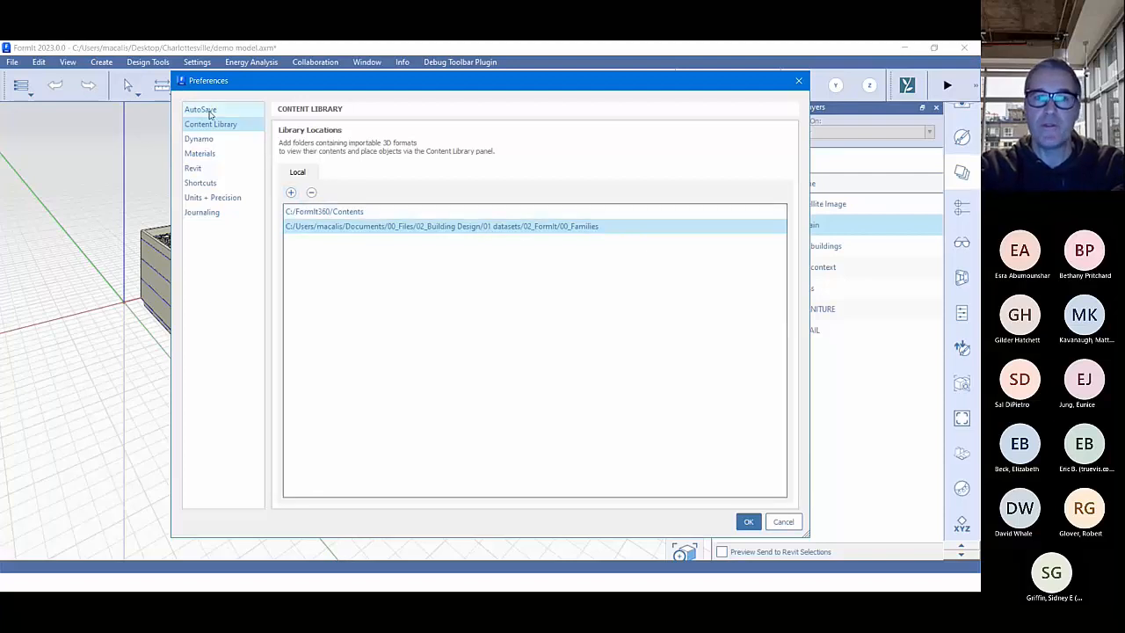
click(785, 522)
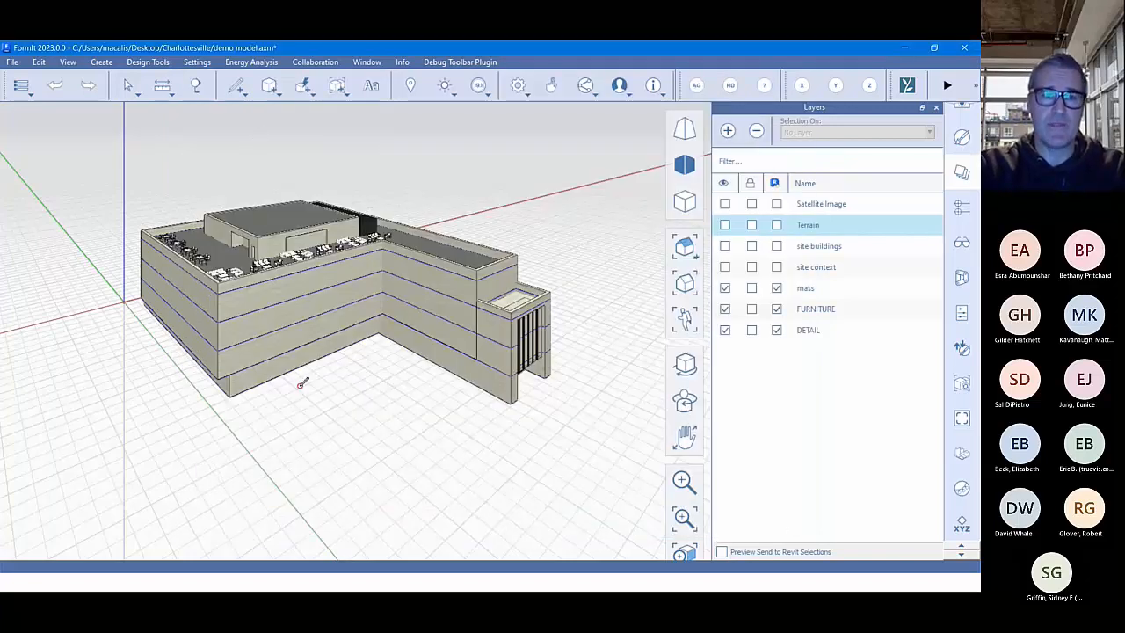
- Sketch a closed 18 m by 8 m rectangle on the ground beside the building's inner corner, with the long sides along the X axis
click(260, 430)
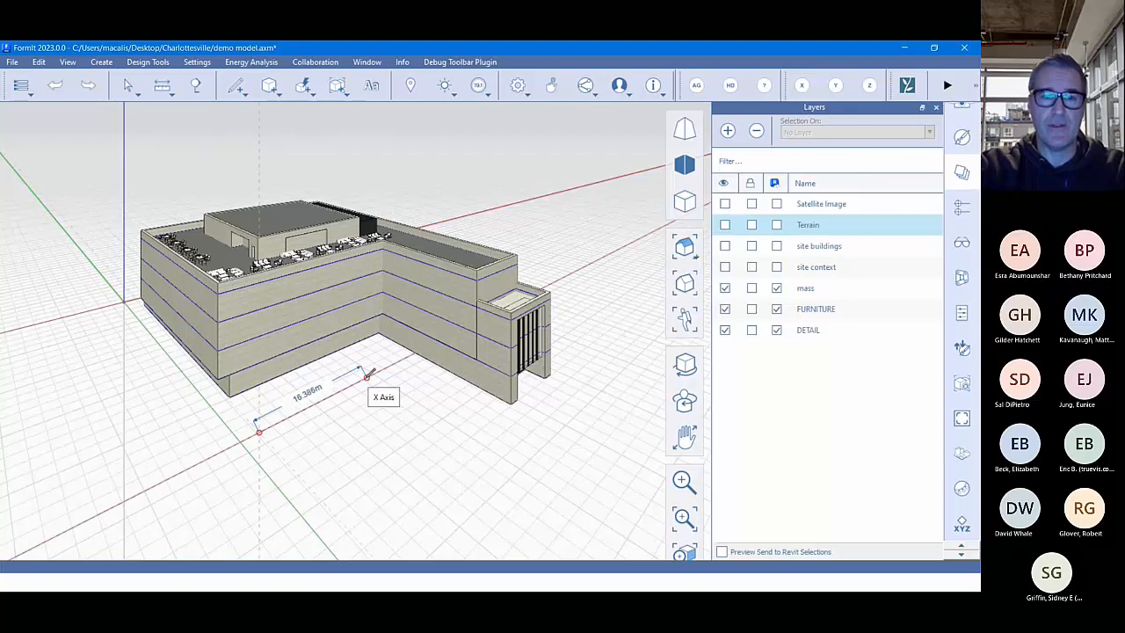
text(18)
key(Return)
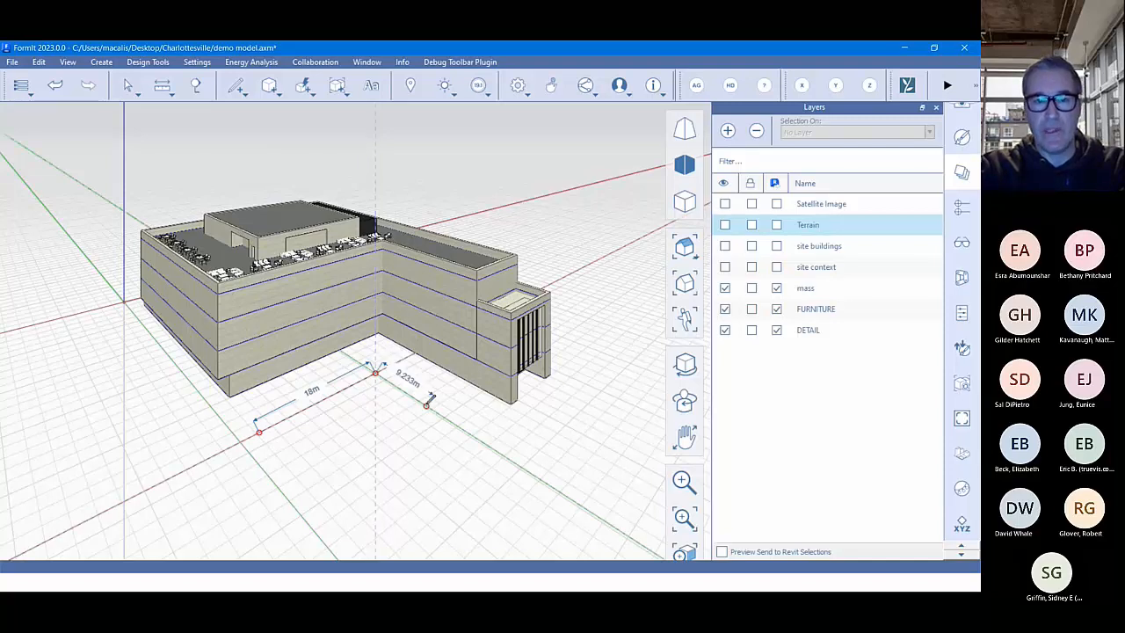
text(8)
key(Return)
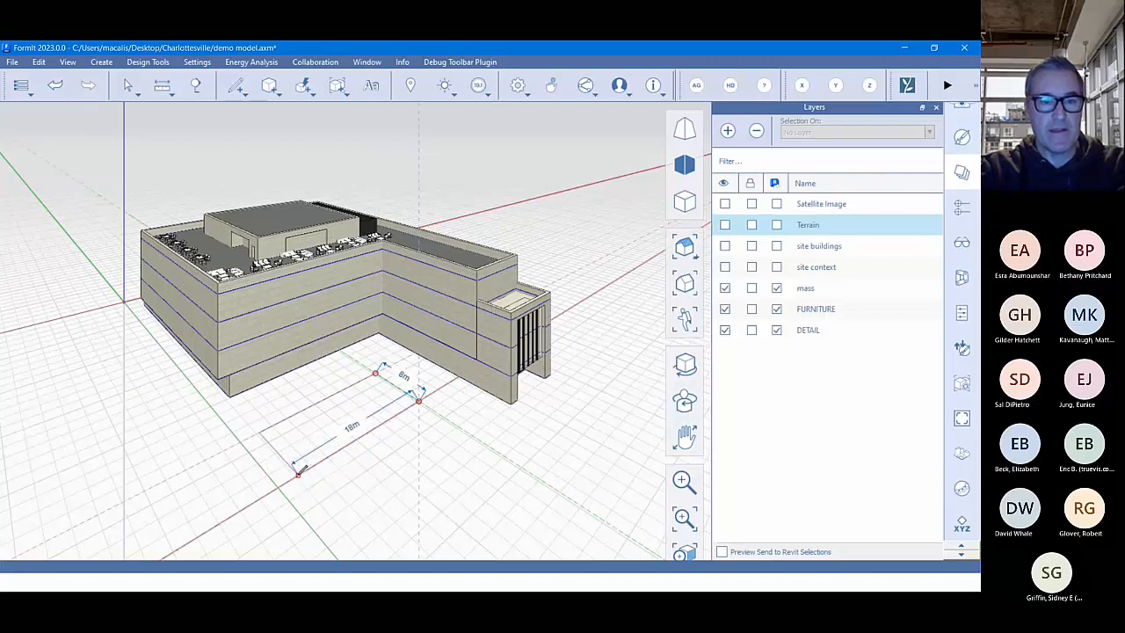
click(299, 470)
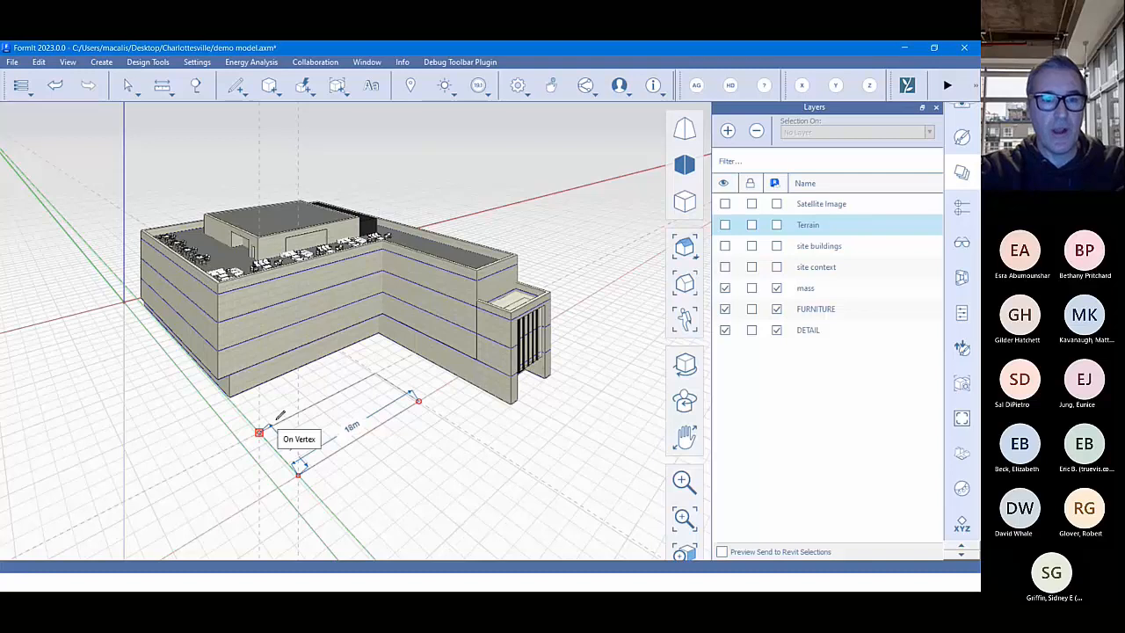
click(260, 431)
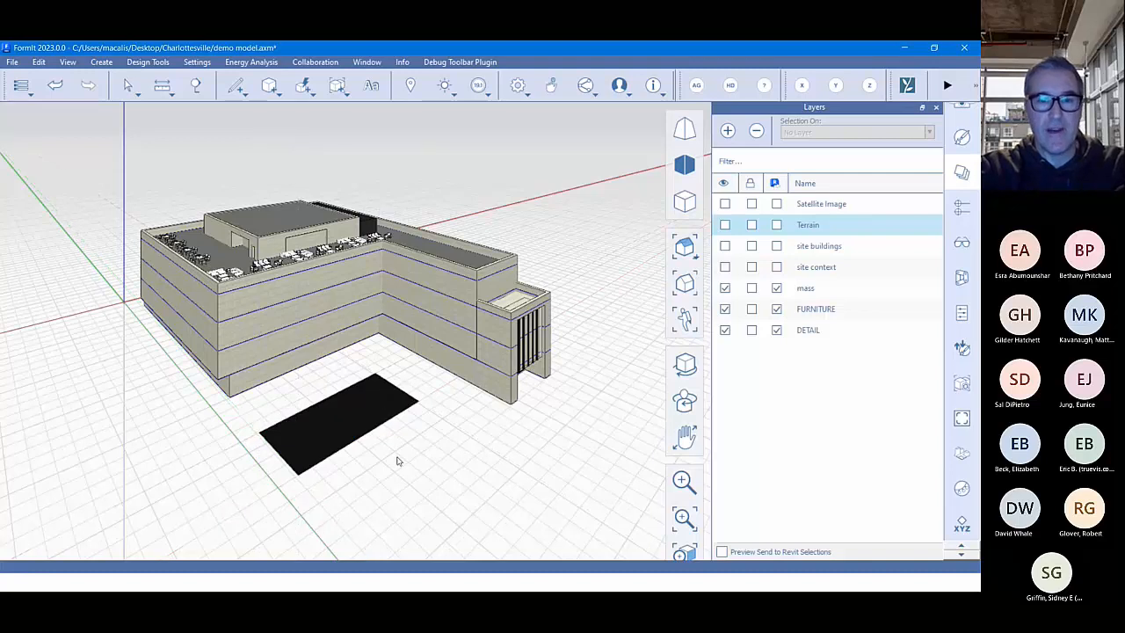
- Extrude the new rectangular face upward by 8 m into a solid block
click(362, 426)
click(351, 423)
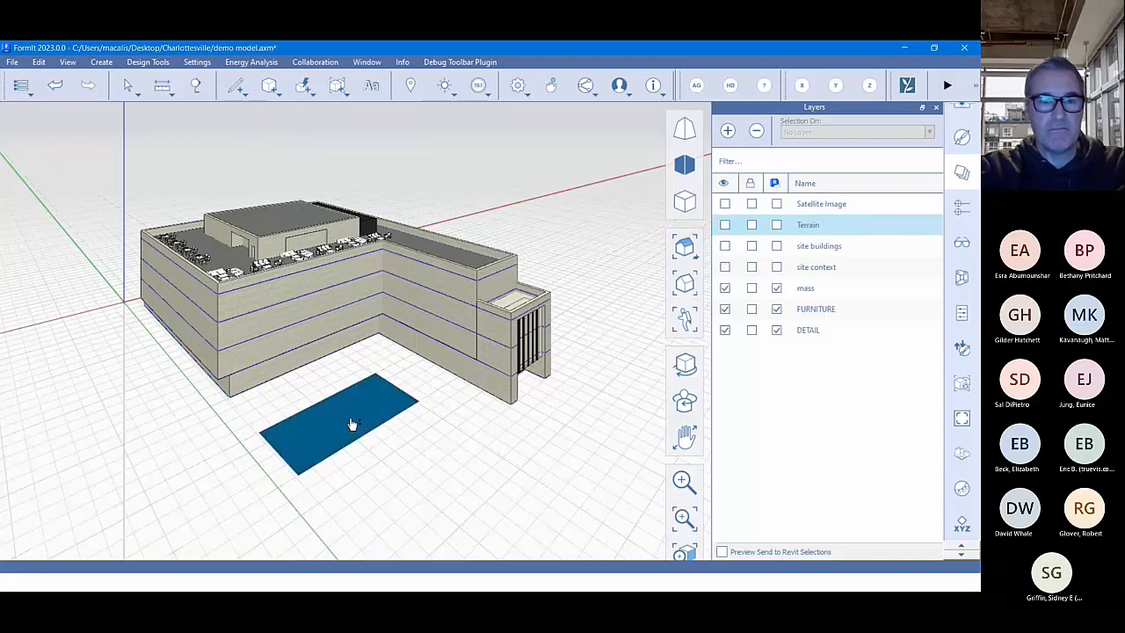
drag(349, 421, 349, 313)
text(8)
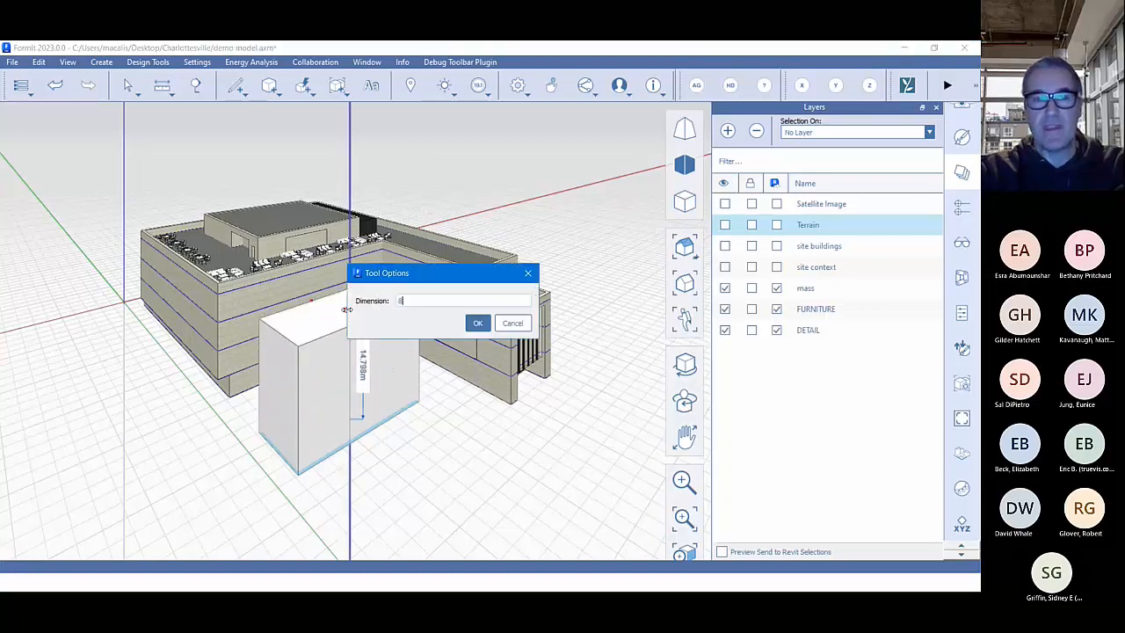
key(Return)
click(409, 472)
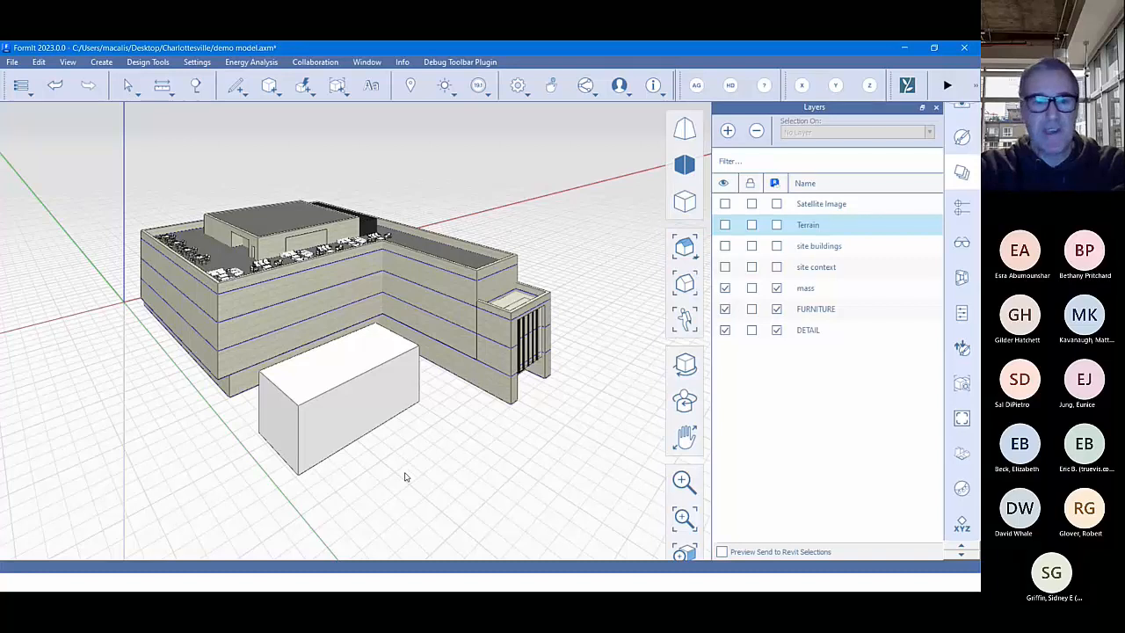
- Select the whole new block and turn it into a group
middle_drag(406, 472, 417, 494)
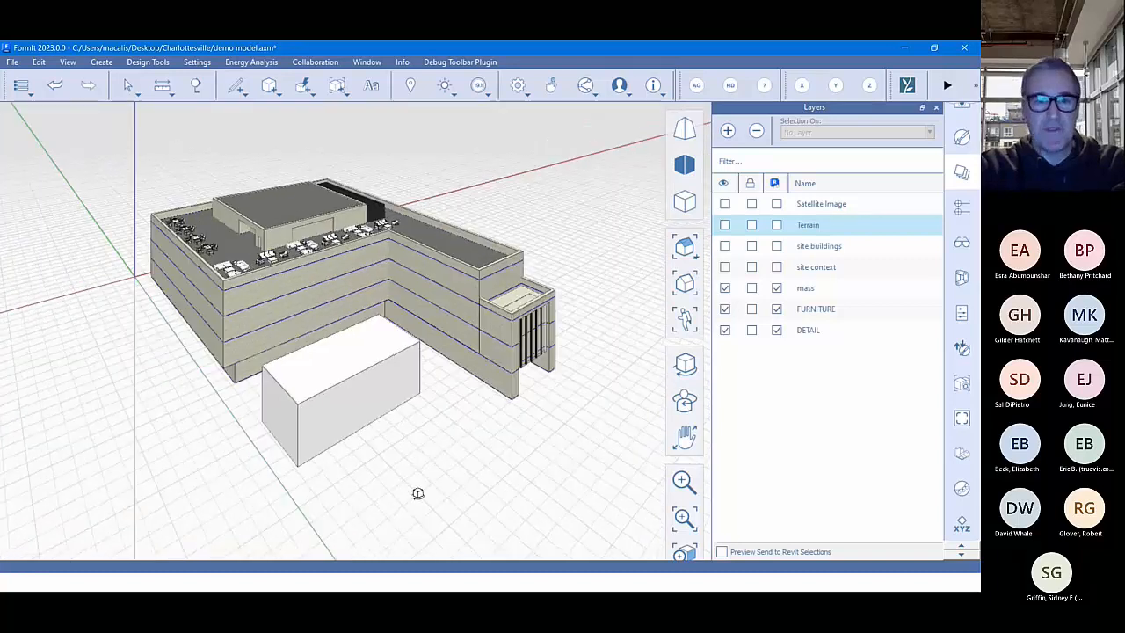
double_click(340, 352)
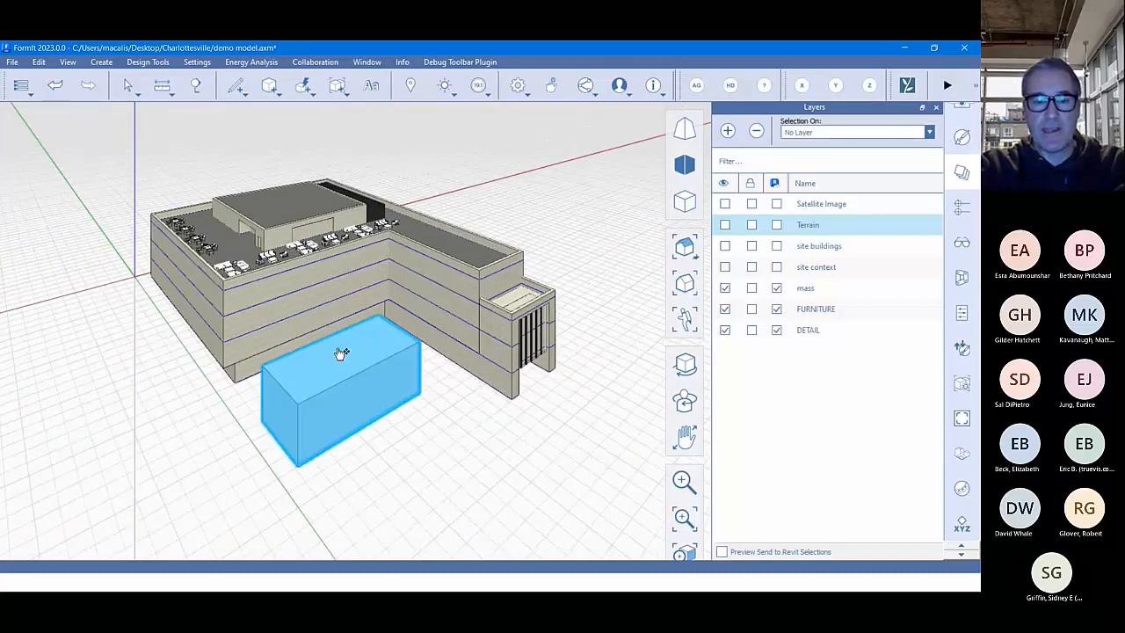
click(341, 352)
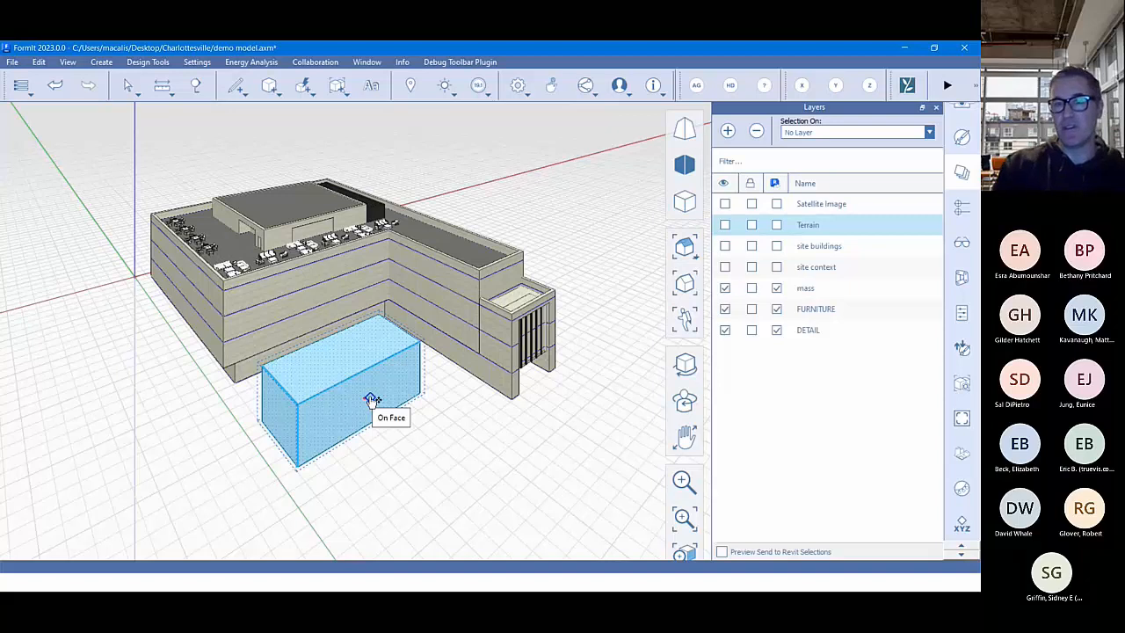
click(485, 413)
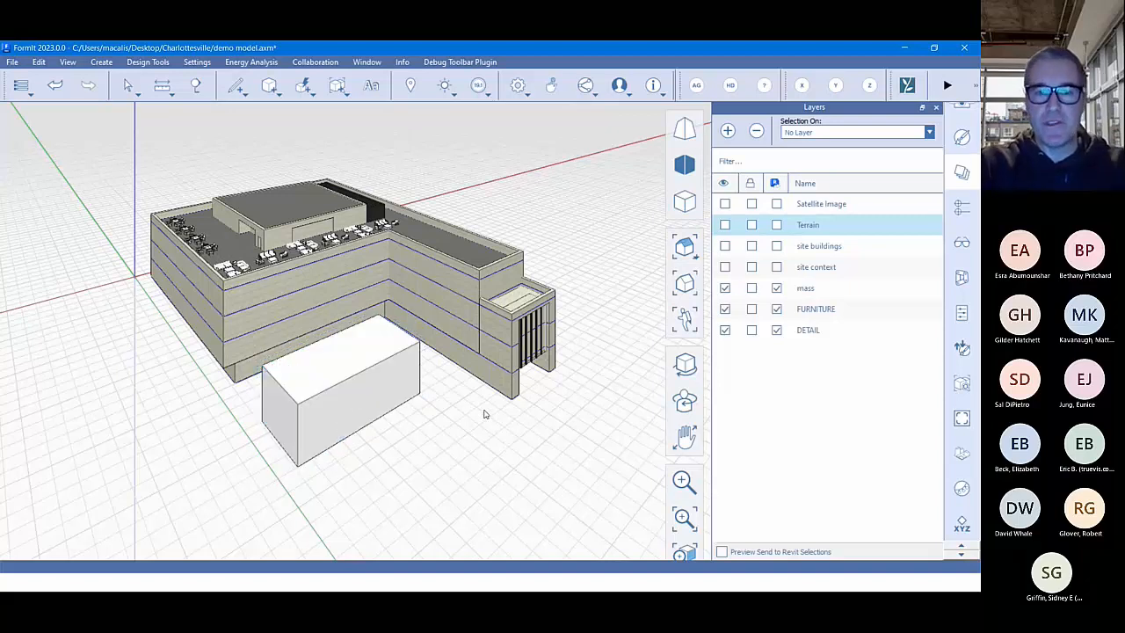
click(477, 362)
key(Escape)
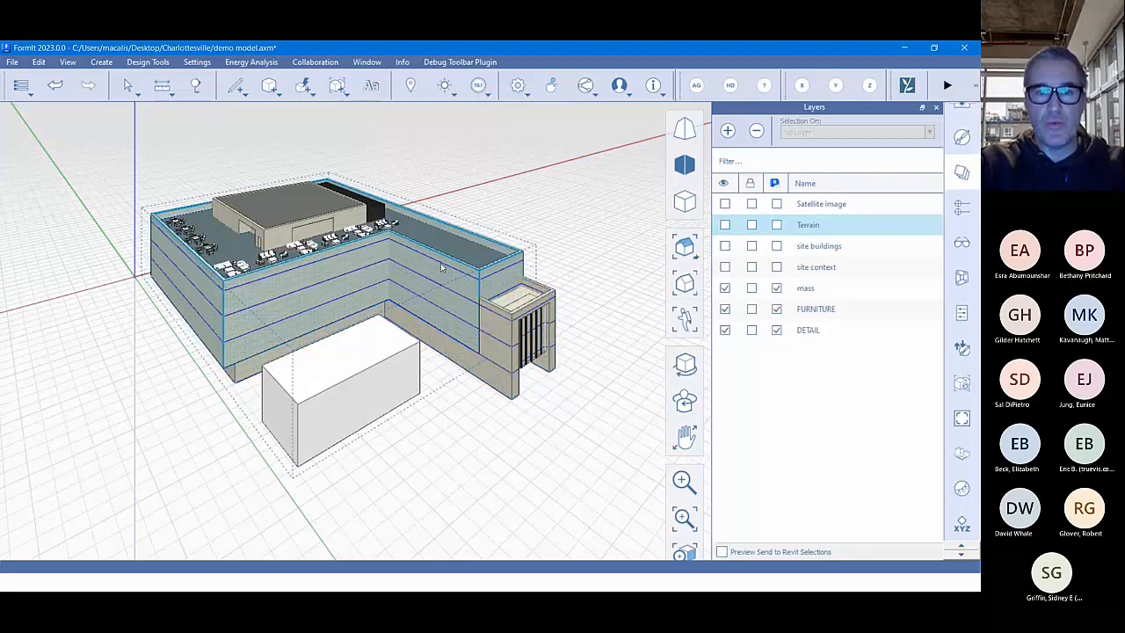
click(442, 266)
key(Escape)
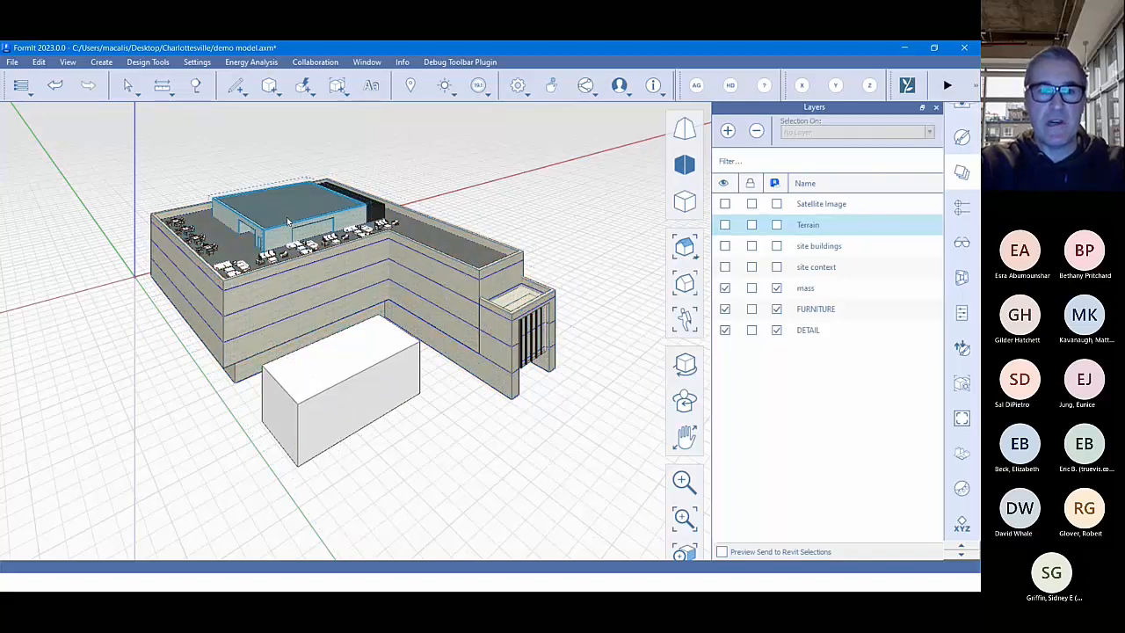
- Edit the block's group and move its long top edge facing away from the building down 3 m along the Z axis, sloping the roof
double_click(387, 342)
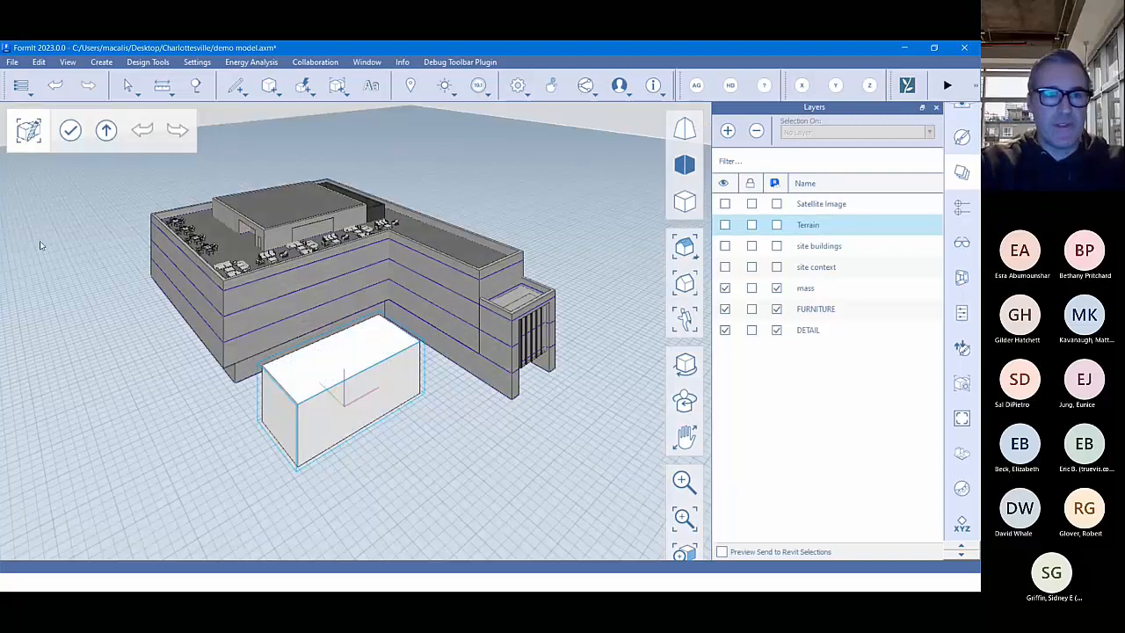
scroll(297, 411, up, 5)
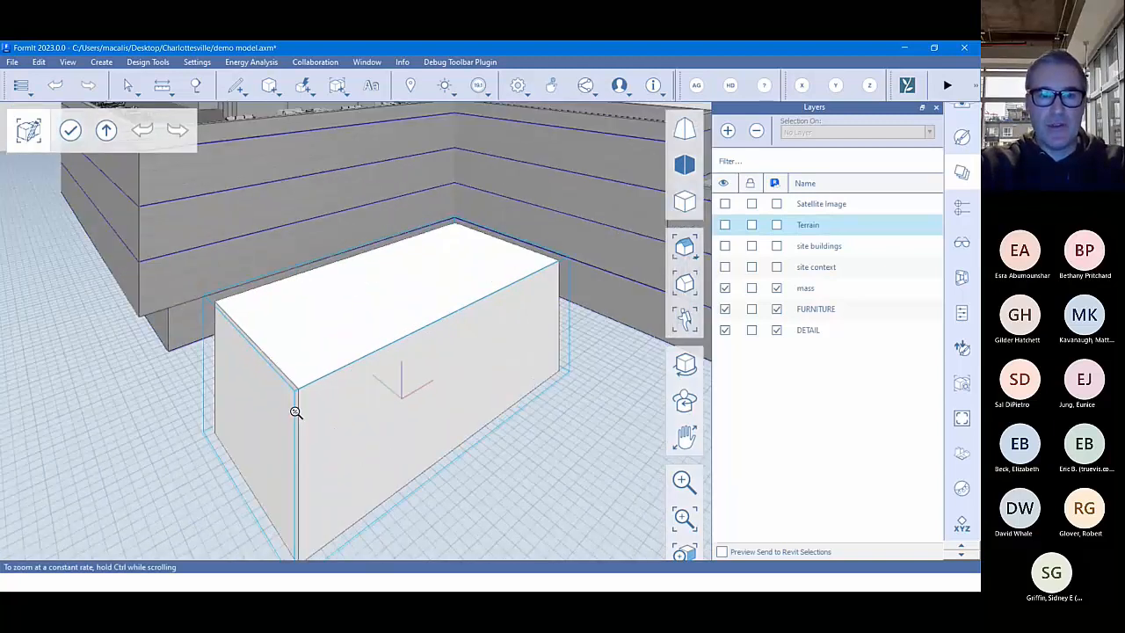
click(454, 312)
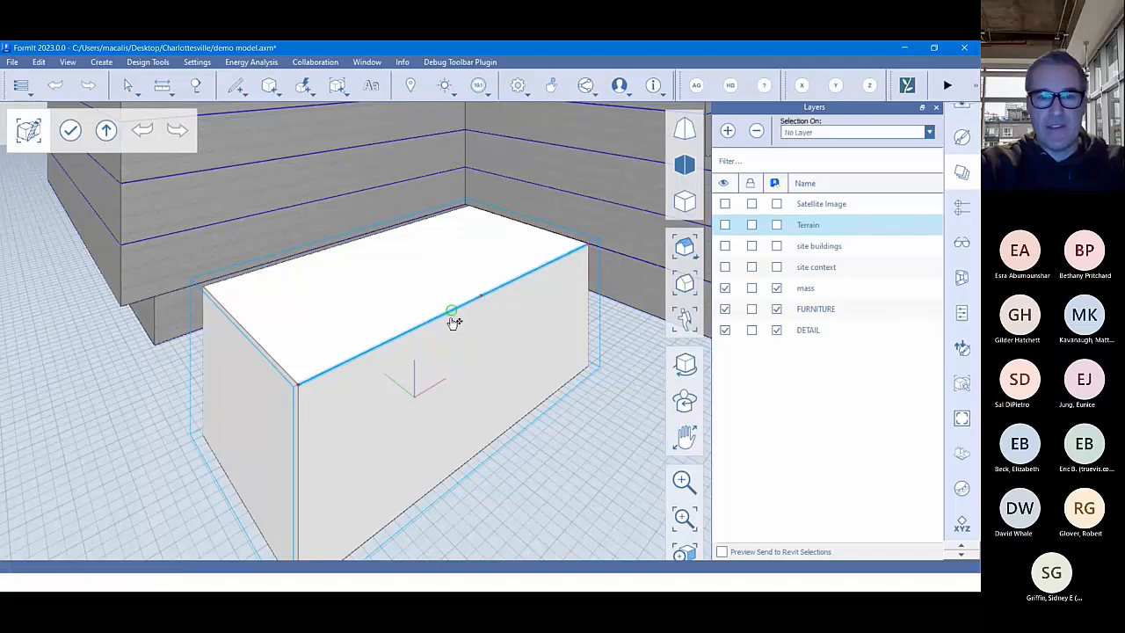
drag(452, 319, 453, 354)
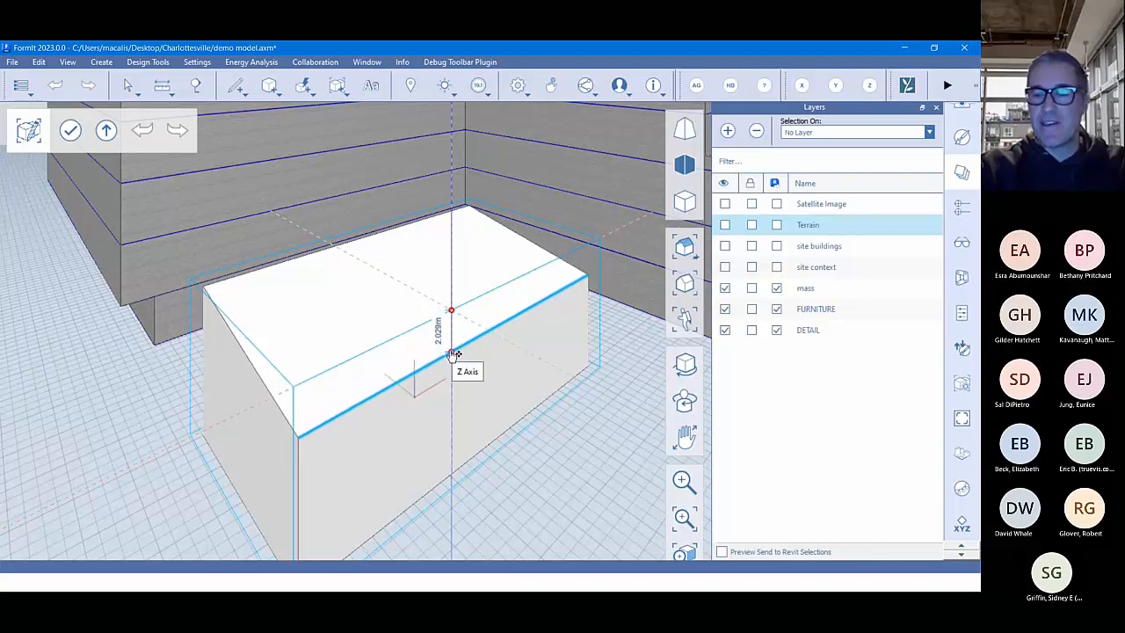
text(3)
key(Return)
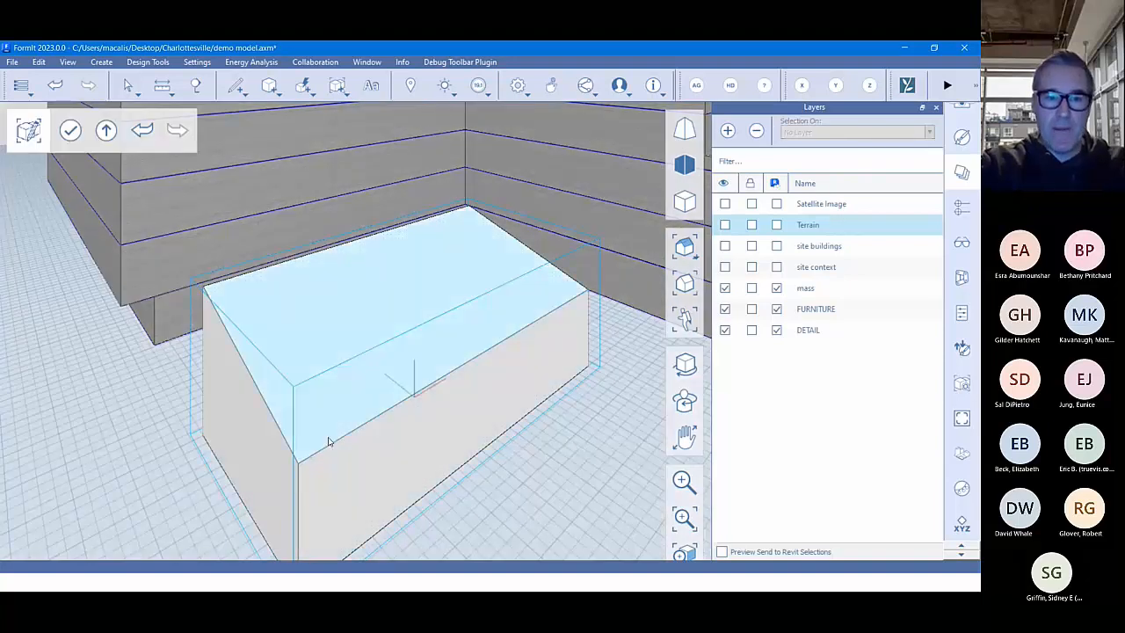
- Move the nearest corner of the block's lowered roof edge back up 3 m along the Z axis and finish editing the group
click(299, 464)
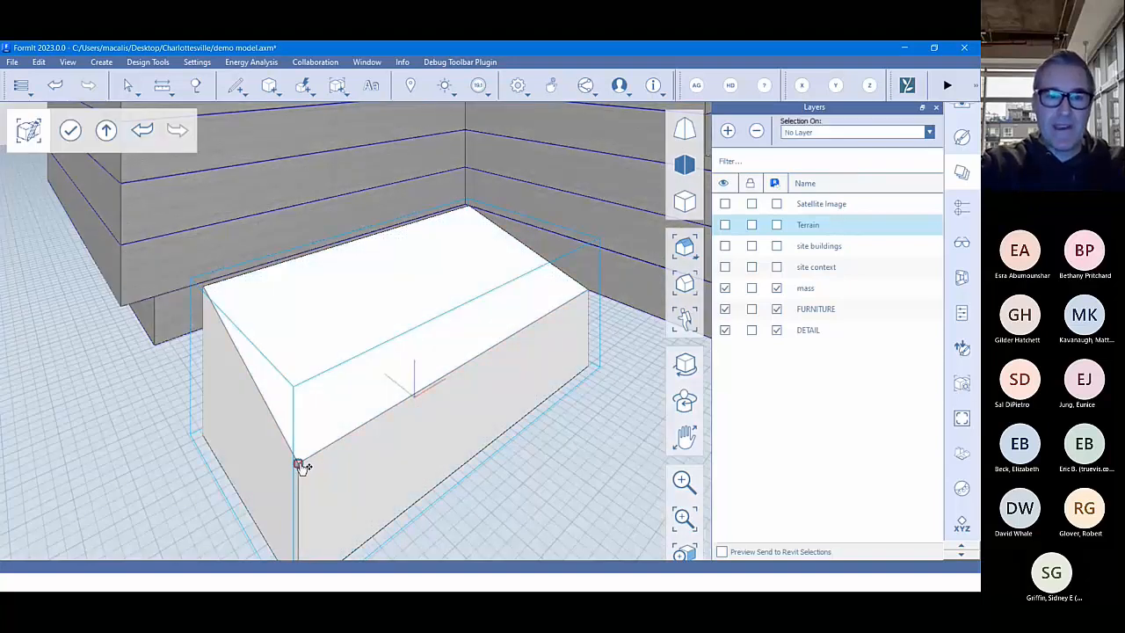
click(299, 410)
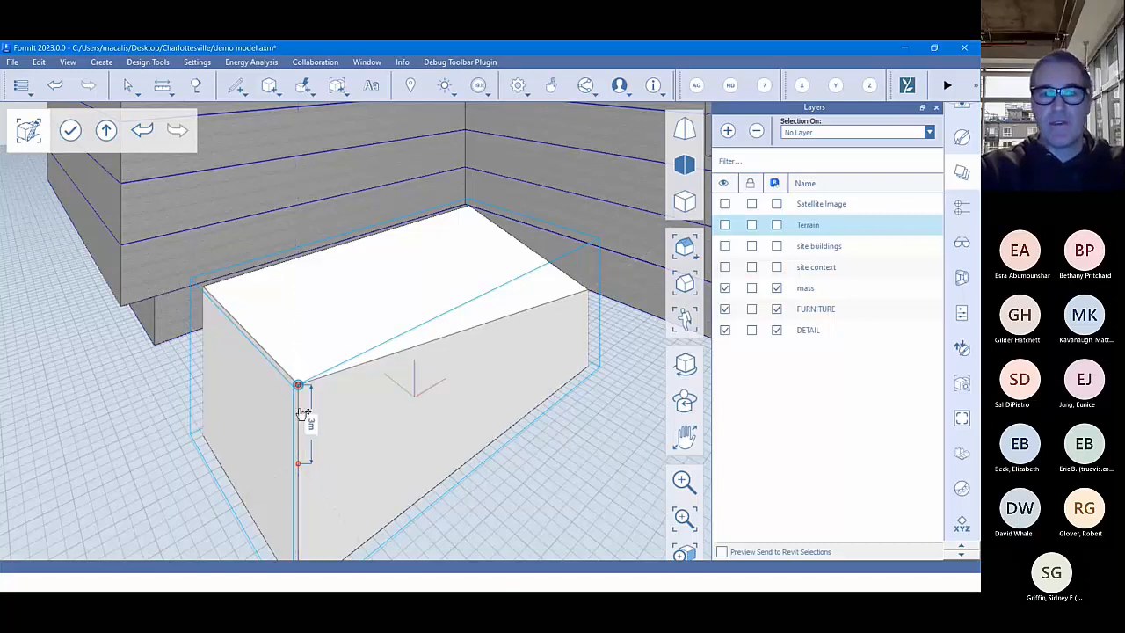
middle_drag(531, 407, 316, 231)
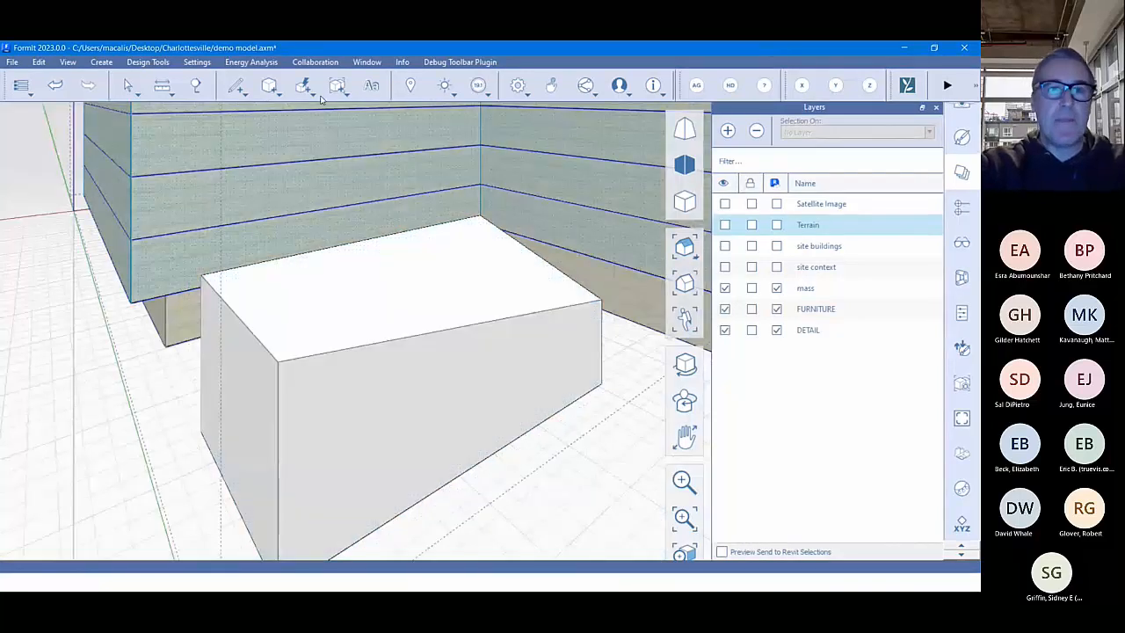
- Edit the block's group and delete its warped top surface so the solid is open from above
mouse_move(302, 88)
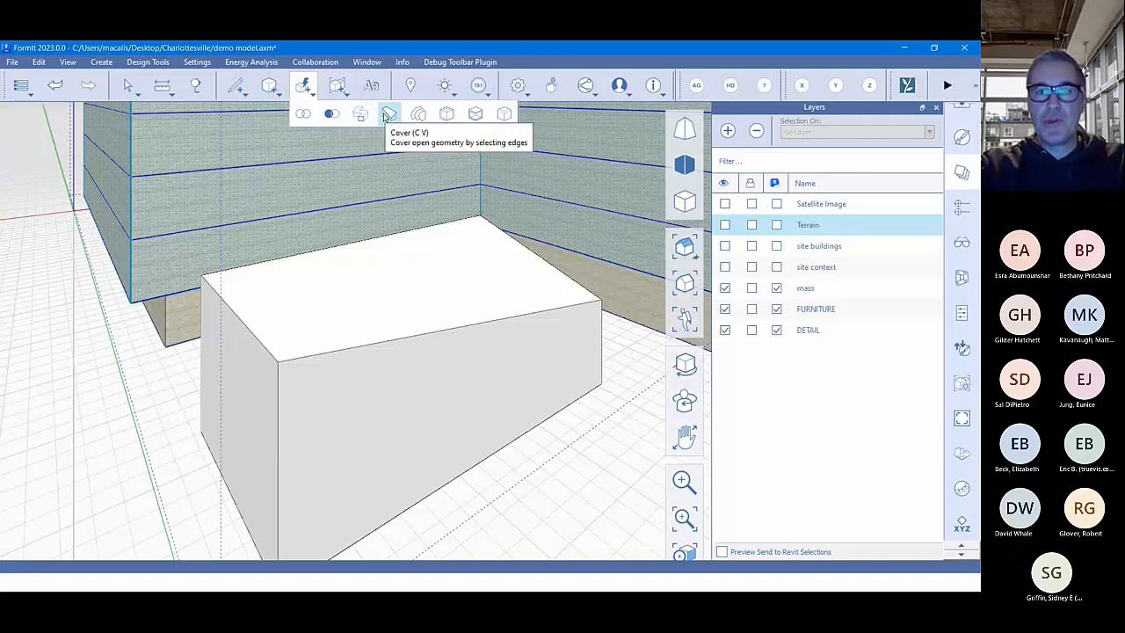
click(431, 322)
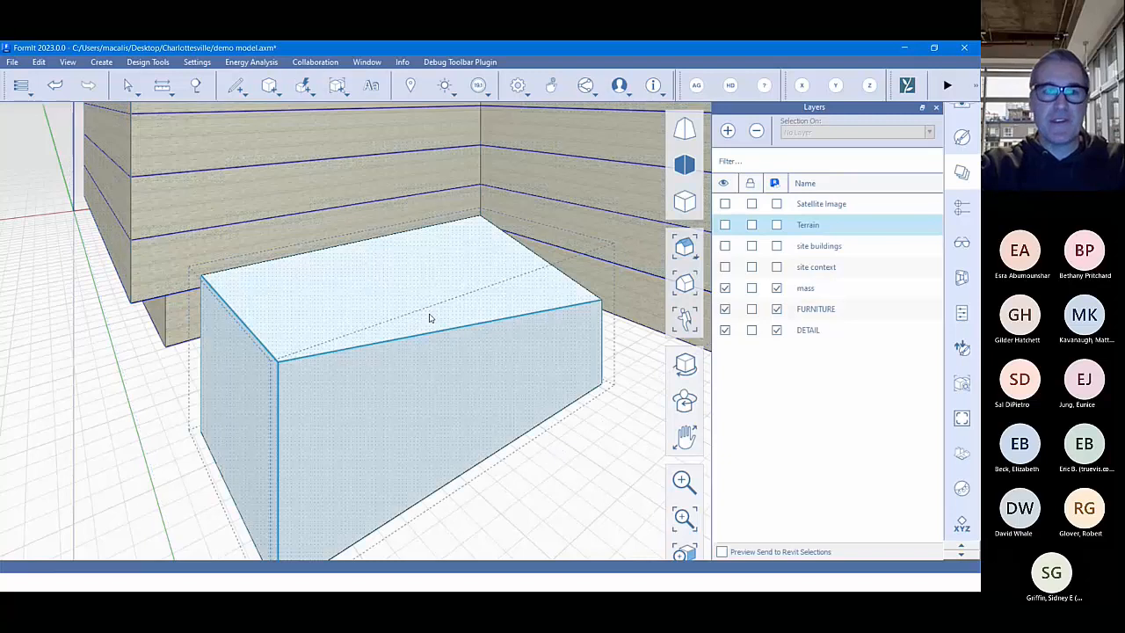
double_click(406, 300)
click(468, 328)
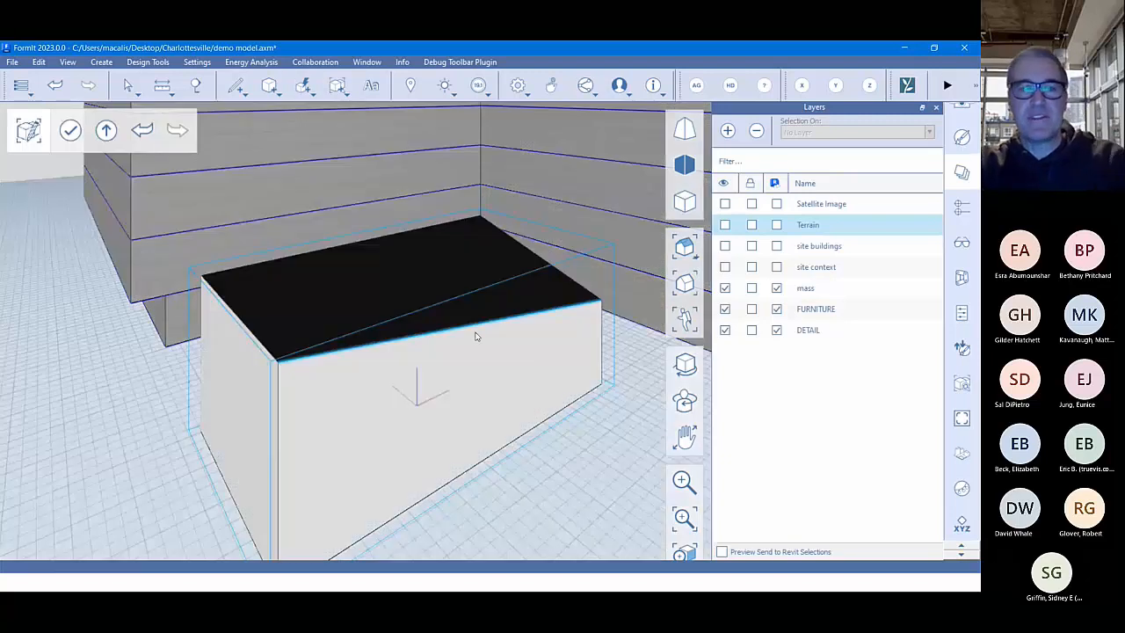
middle_drag(463, 329, 461, 408)
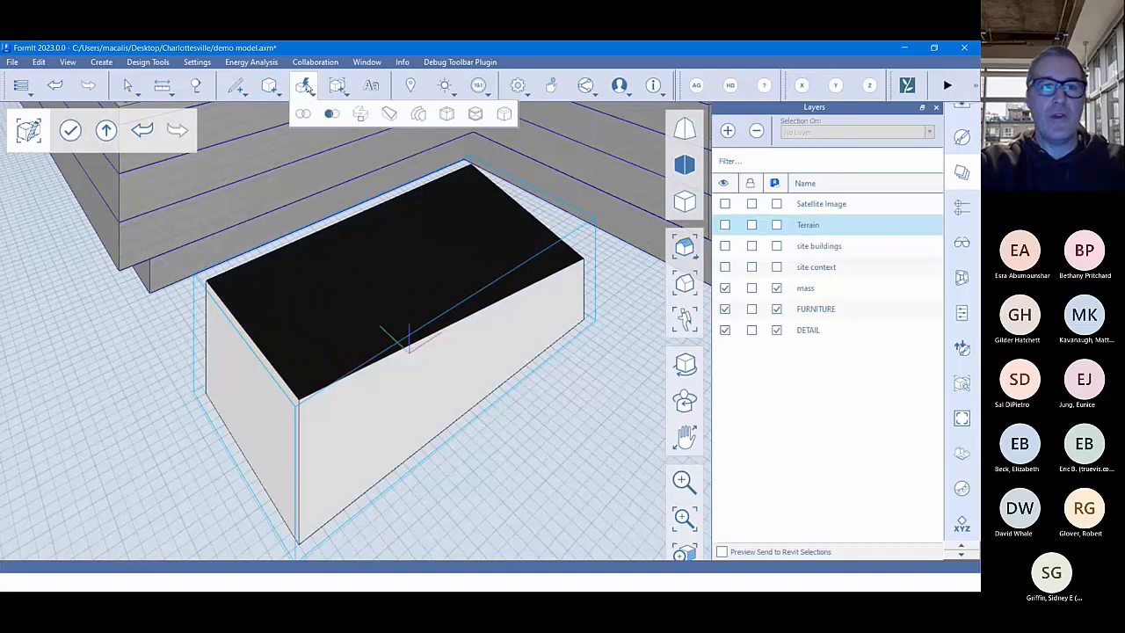
- Close the block's open top with the Cover tool using its top edges, and leave group editing
click(390, 114)
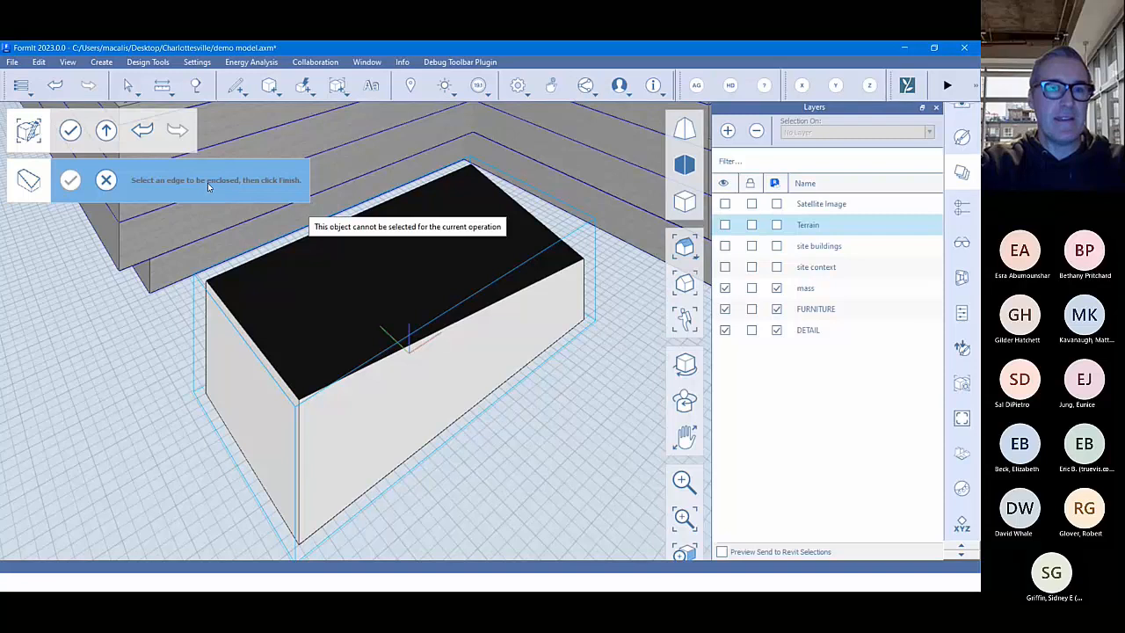
click(228, 288)
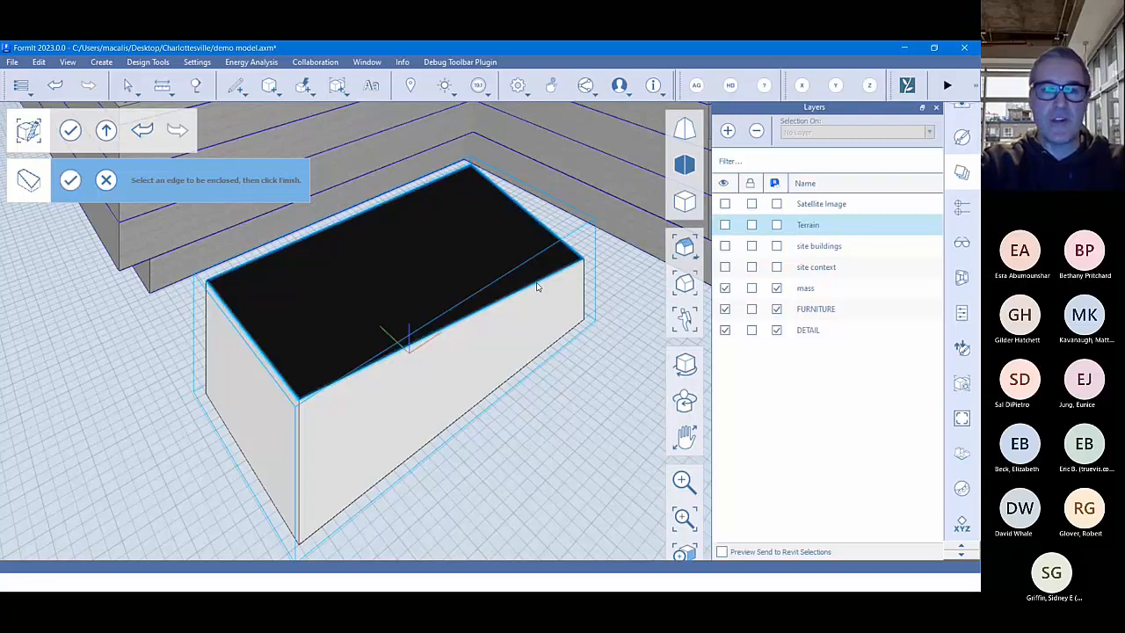
click(70, 179)
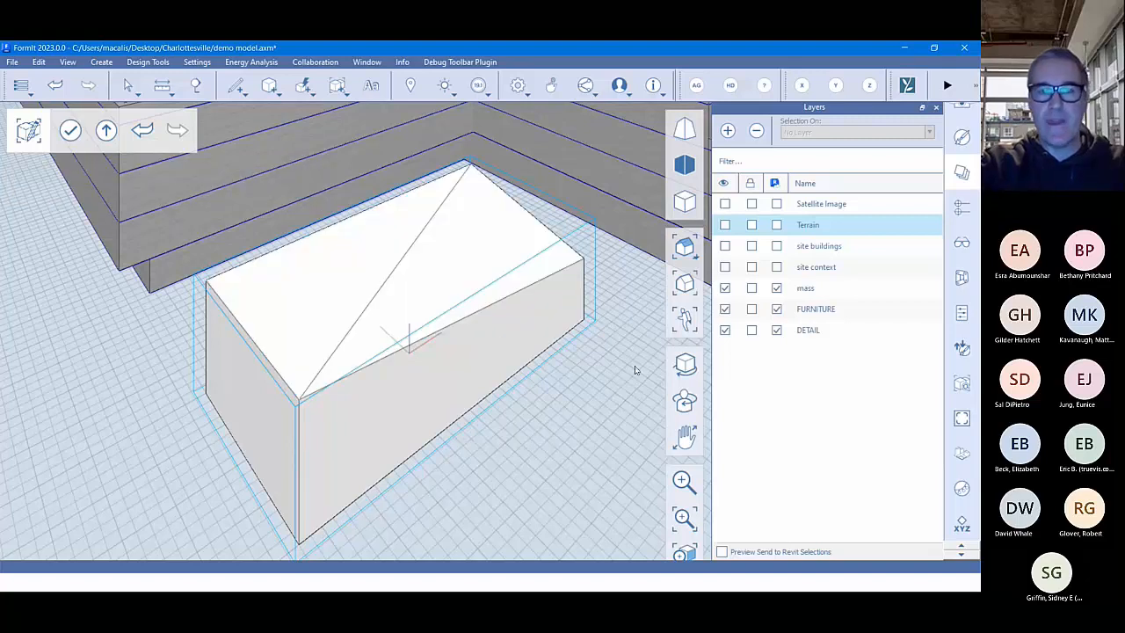
right_drag(633, 487, 658, 370)
middle_drag(612, 376, 600, 427)
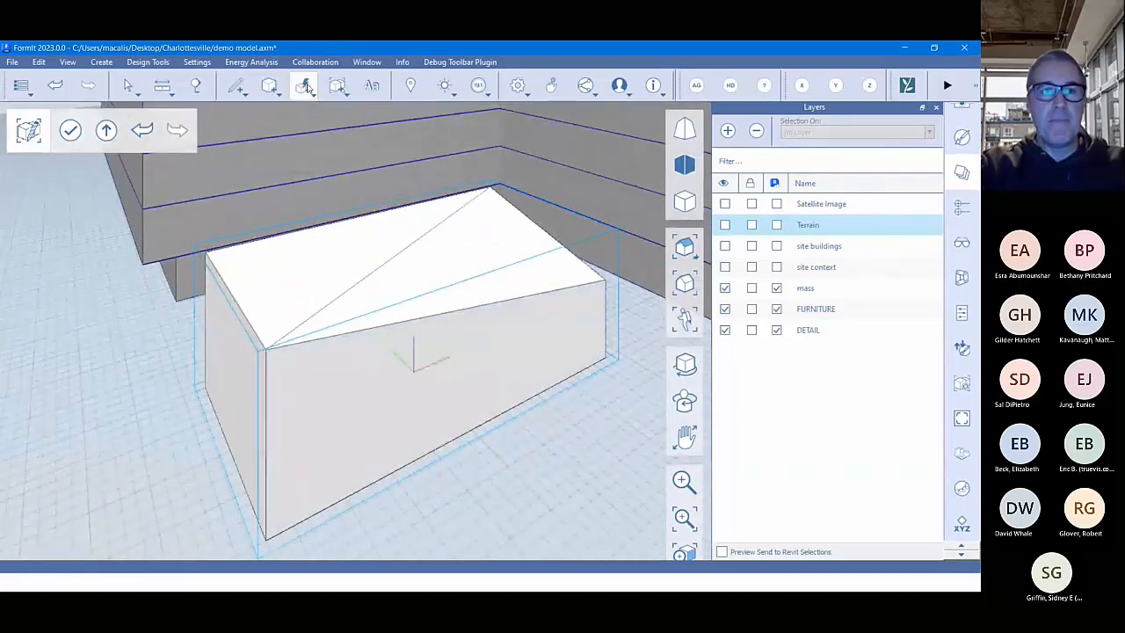
mouse_move(302, 84)
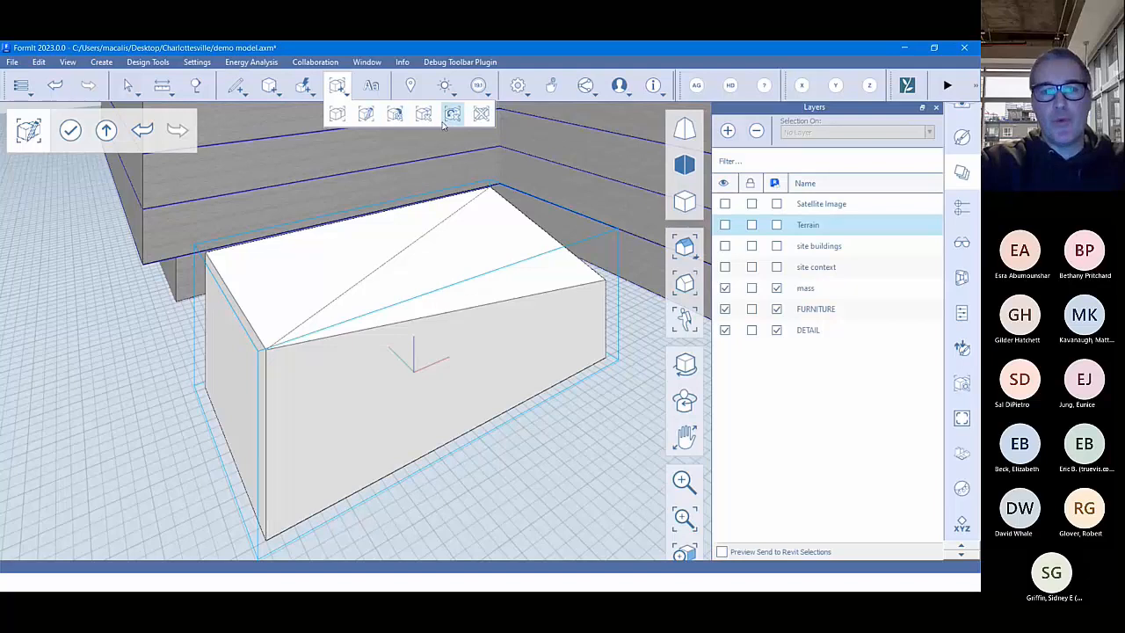
key(Escape)
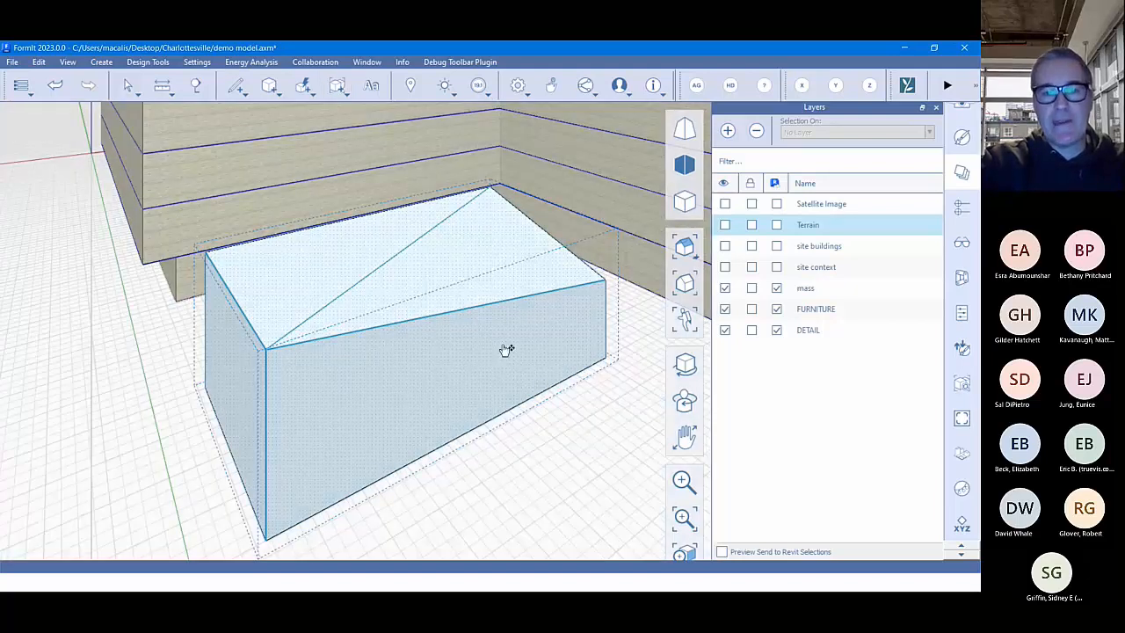
- Select the block's group and look over the context commands available for it
double_click(506, 349)
right_click(506, 350)
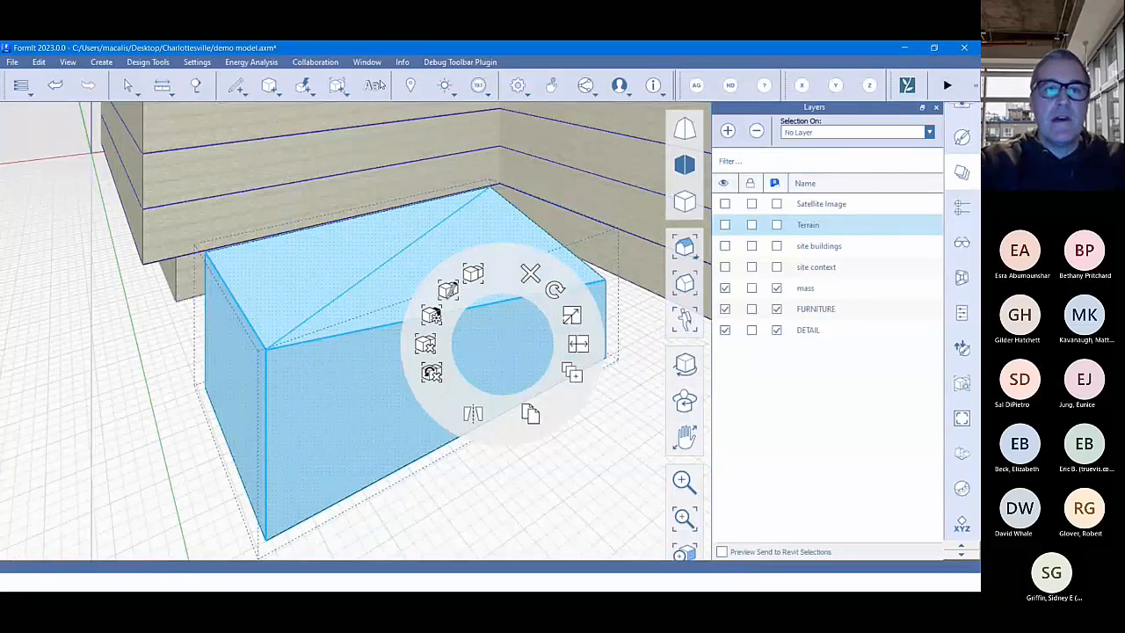
key(Escape)
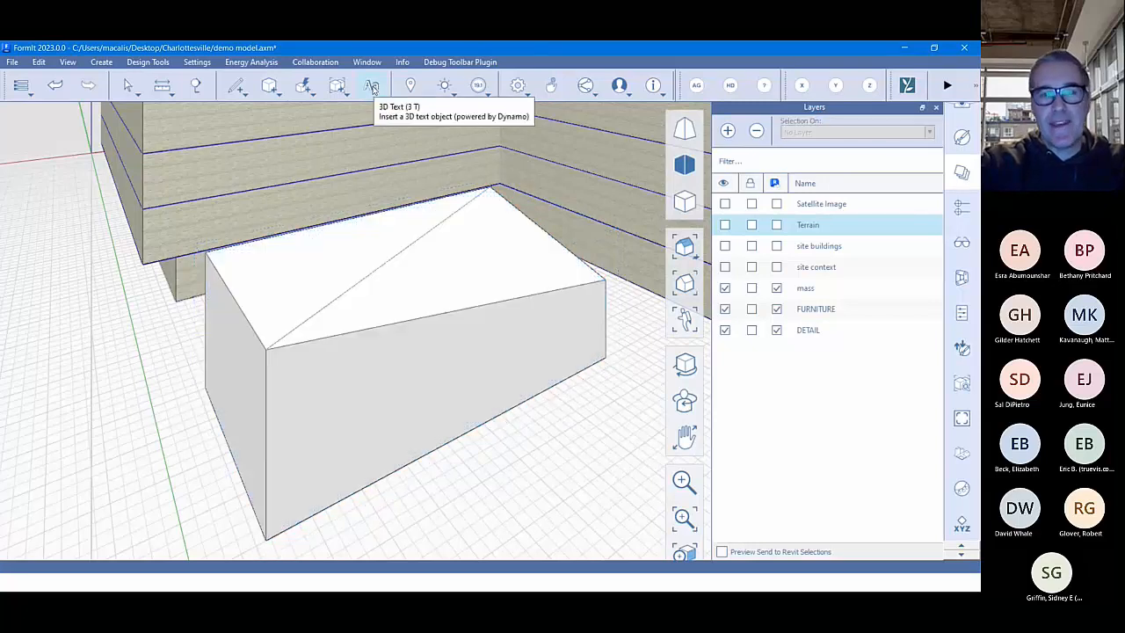
- Place a 3D text object on the block's long outer face near its tall corner and set its wording to RUGS
click(371, 87)
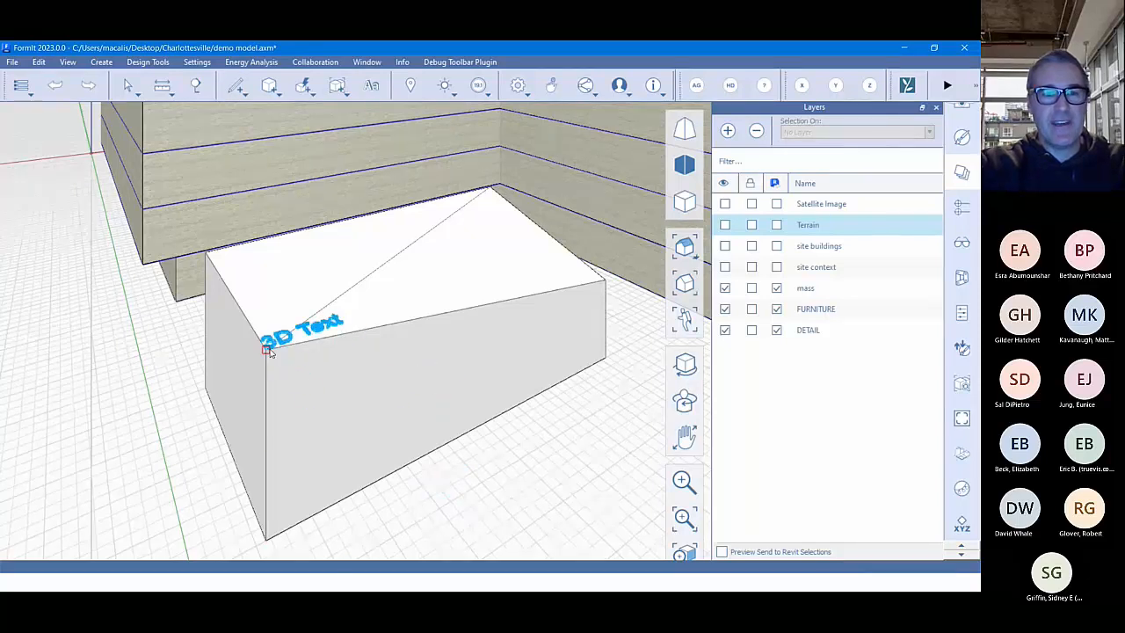
click(312, 381)
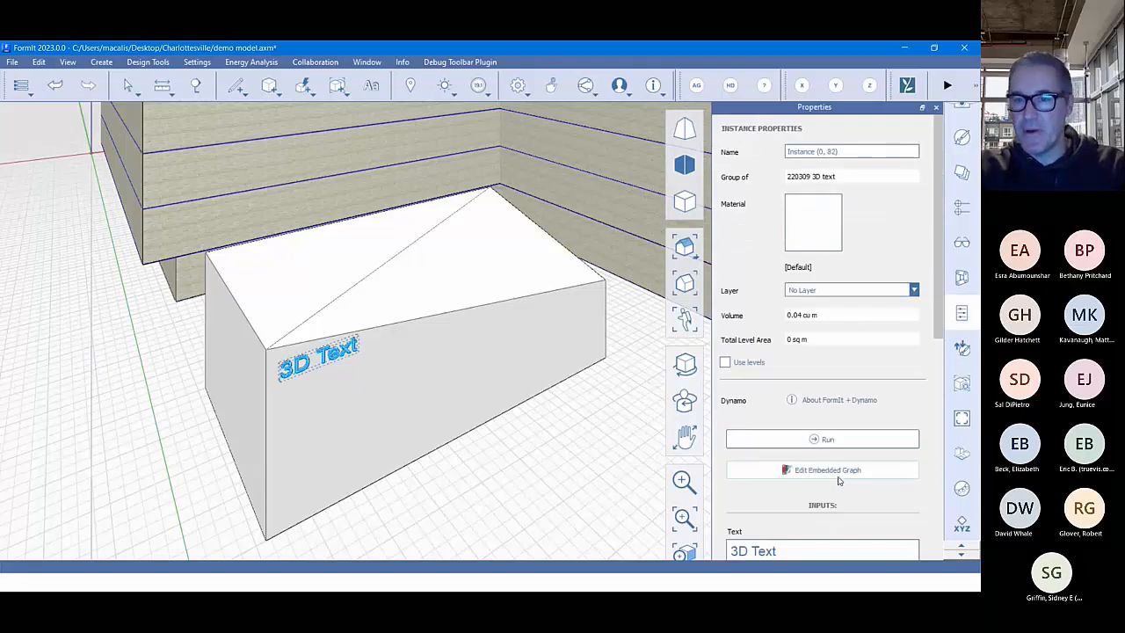
scroll(826, 470, down, 5)
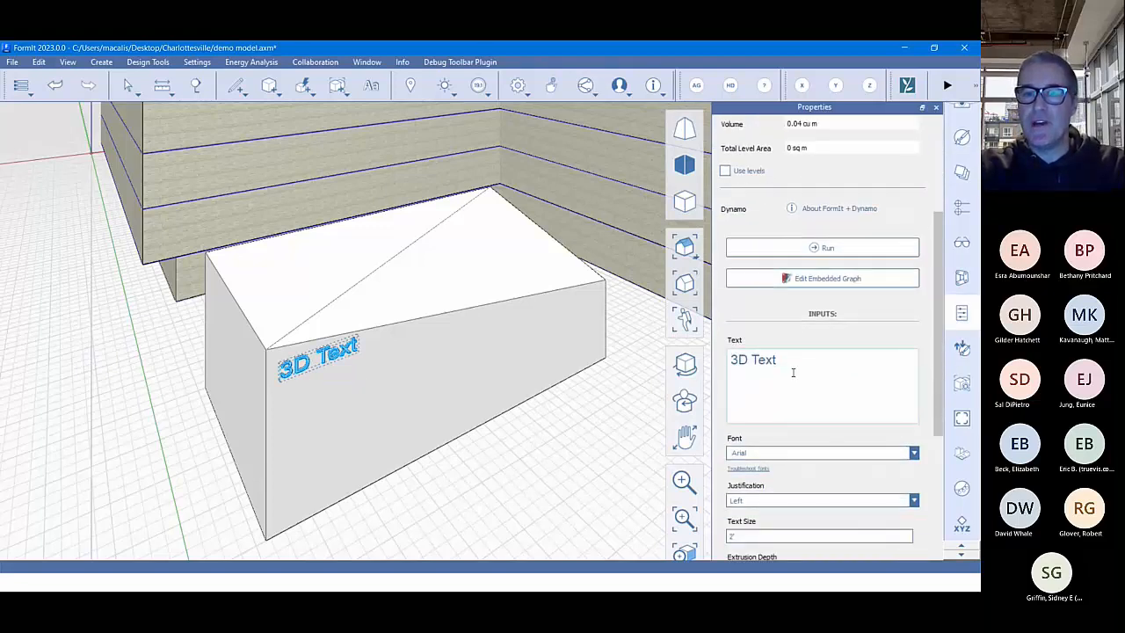
drag(787, 361, 726, 361)
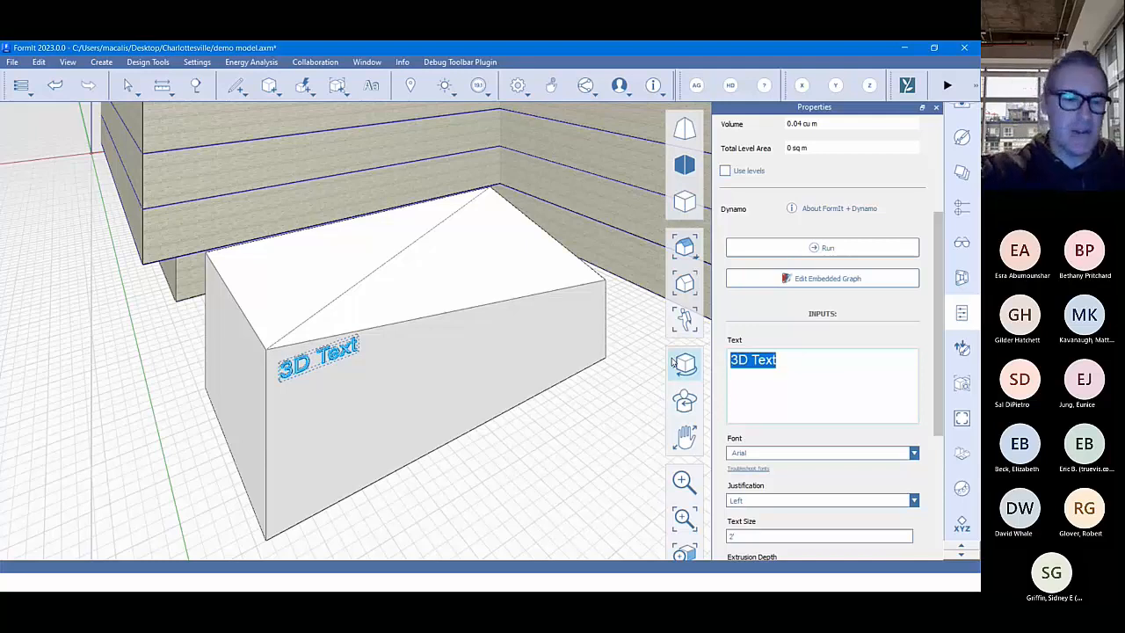
text(RUGS)
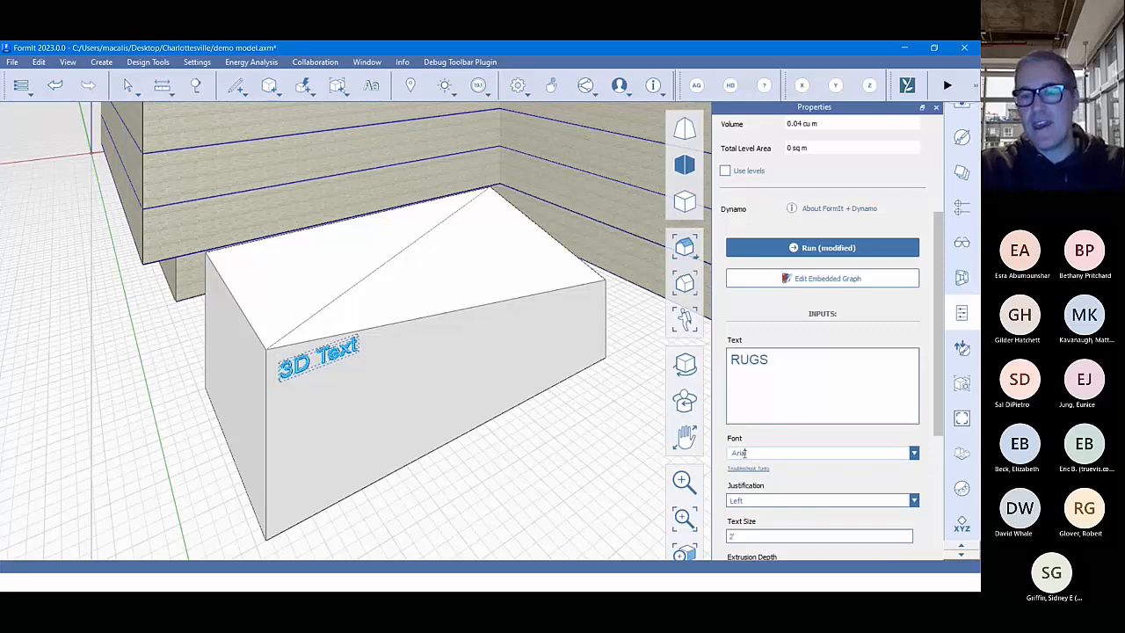
- Set the 3D text's font to Franklin Gothic Heavy
click(912, 452)
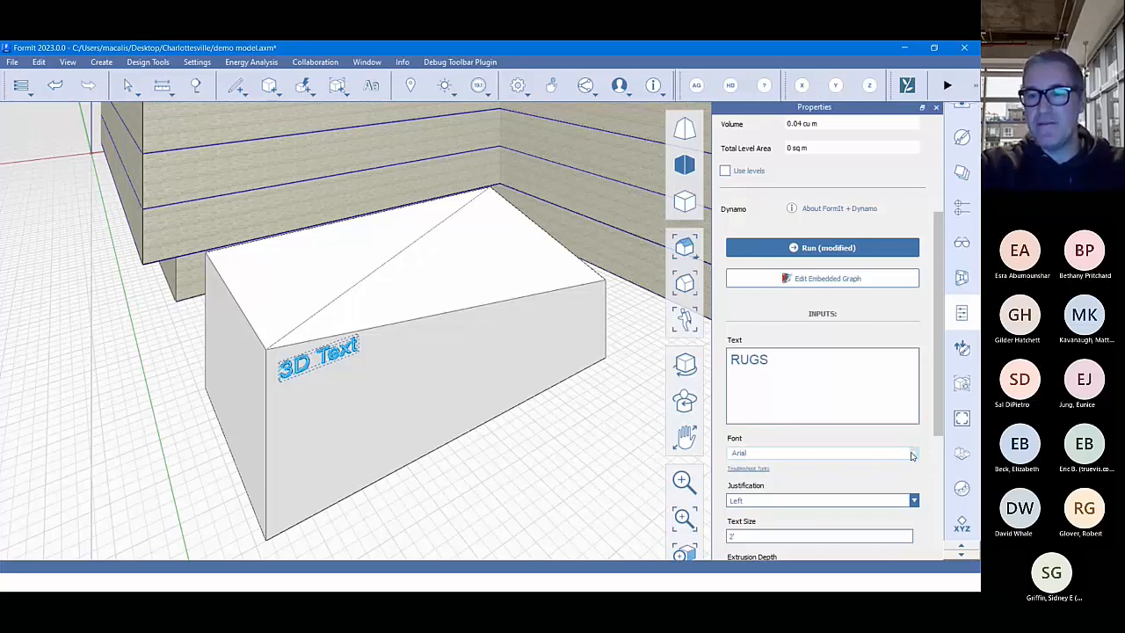
scroll(865, 342, down, 10)
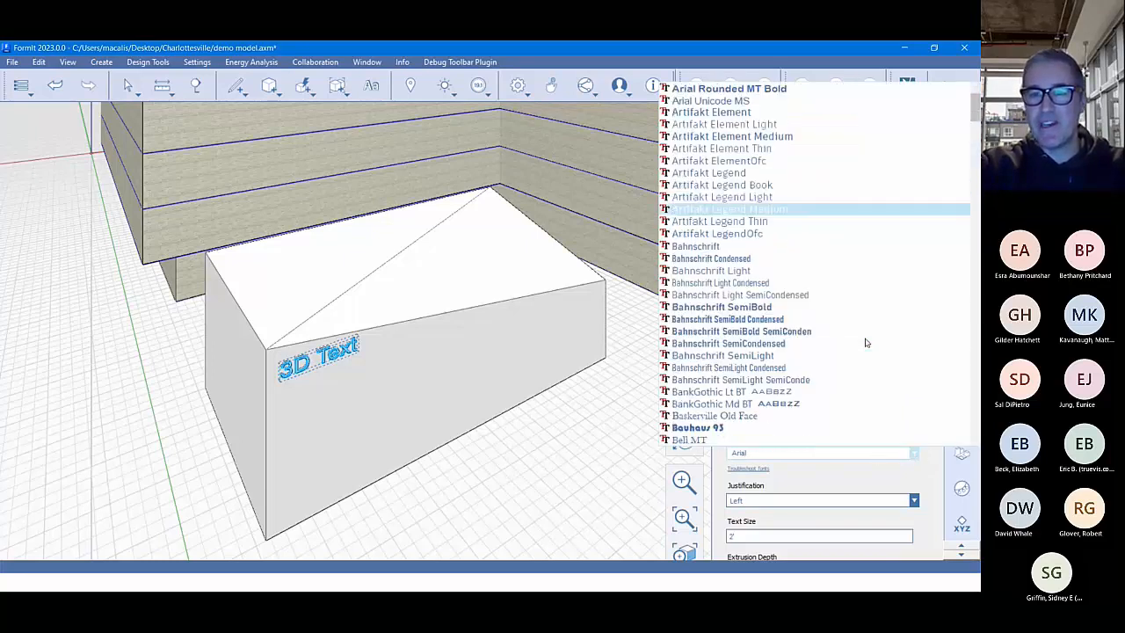
scroll(866, 342, down, 20)
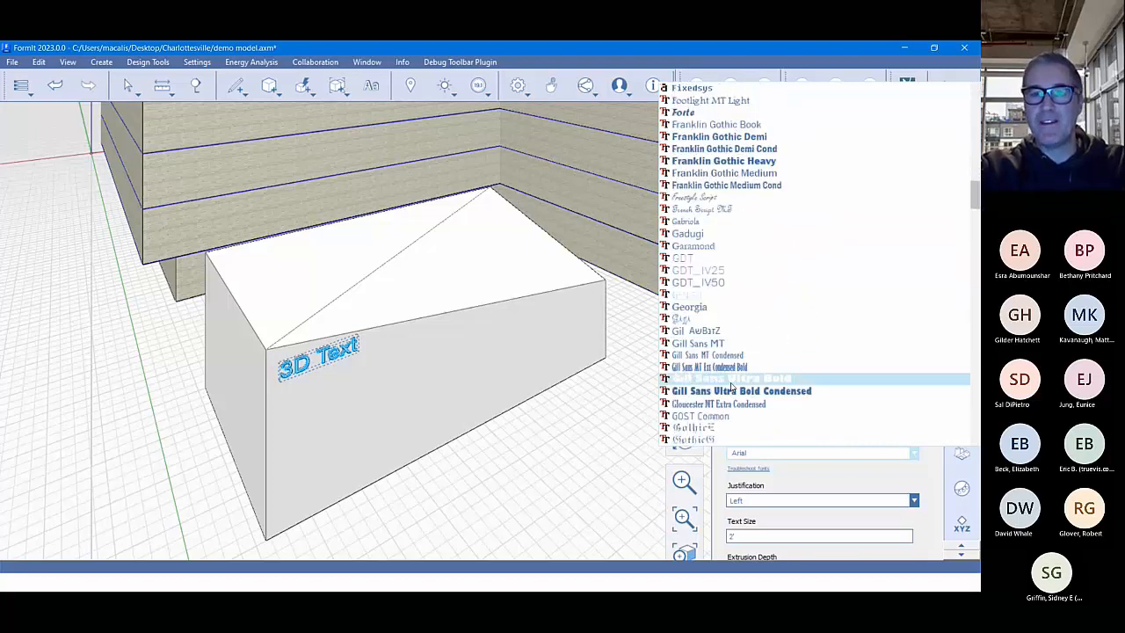
click(723, 161)
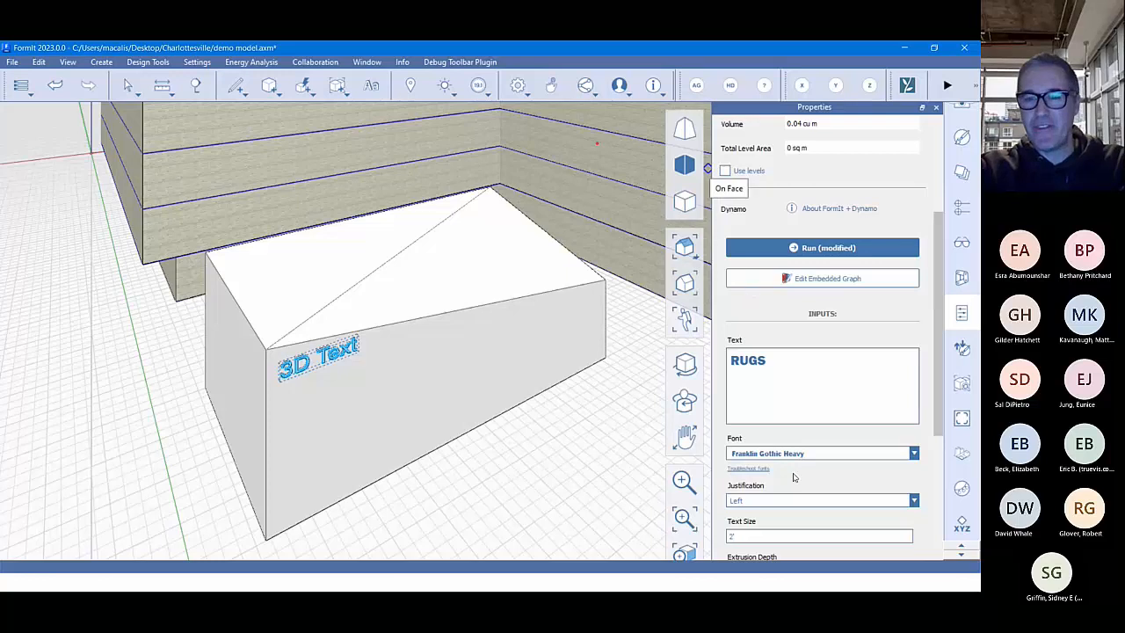
- Look over the 3D text's remaining input settings and open its embedded graph in Dynamo
scroll(887, 485, down, 3)
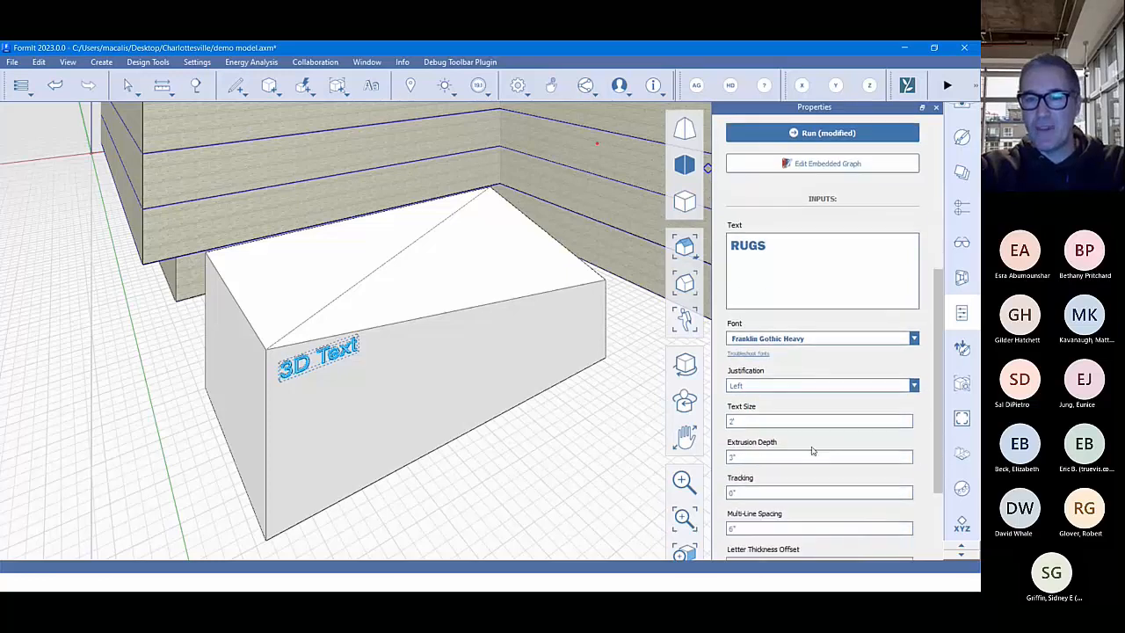
scroll(768, 439, down, 2)
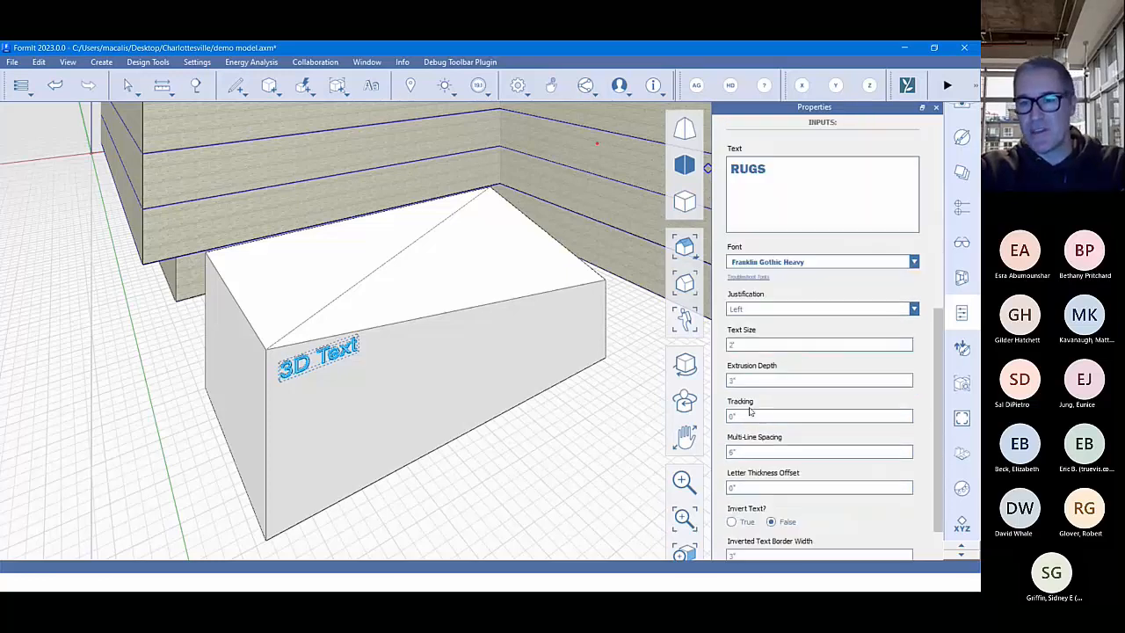
scroll(749, 411, down, 2)
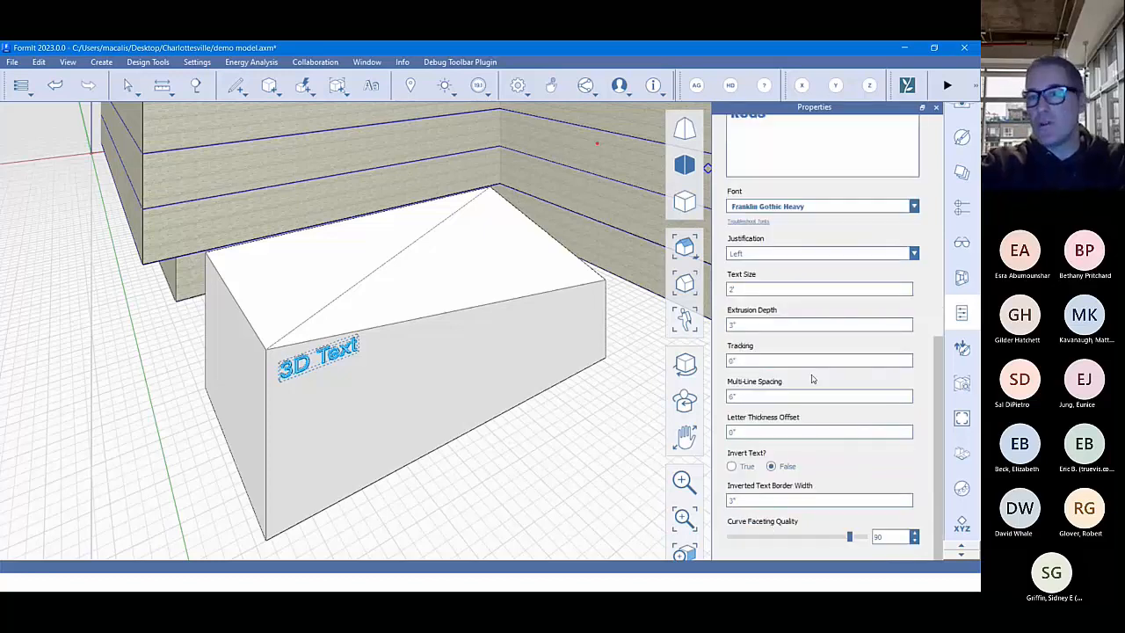
scroll(812, 379, up, 4)
scroll(830, 197, up, 4)
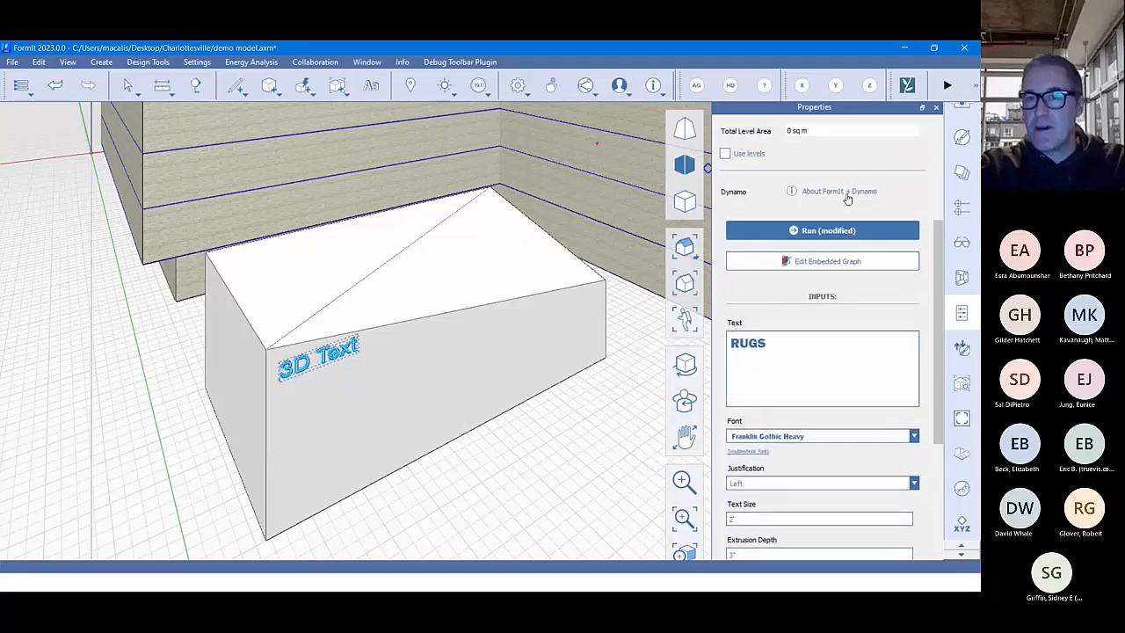
click(834, 264)
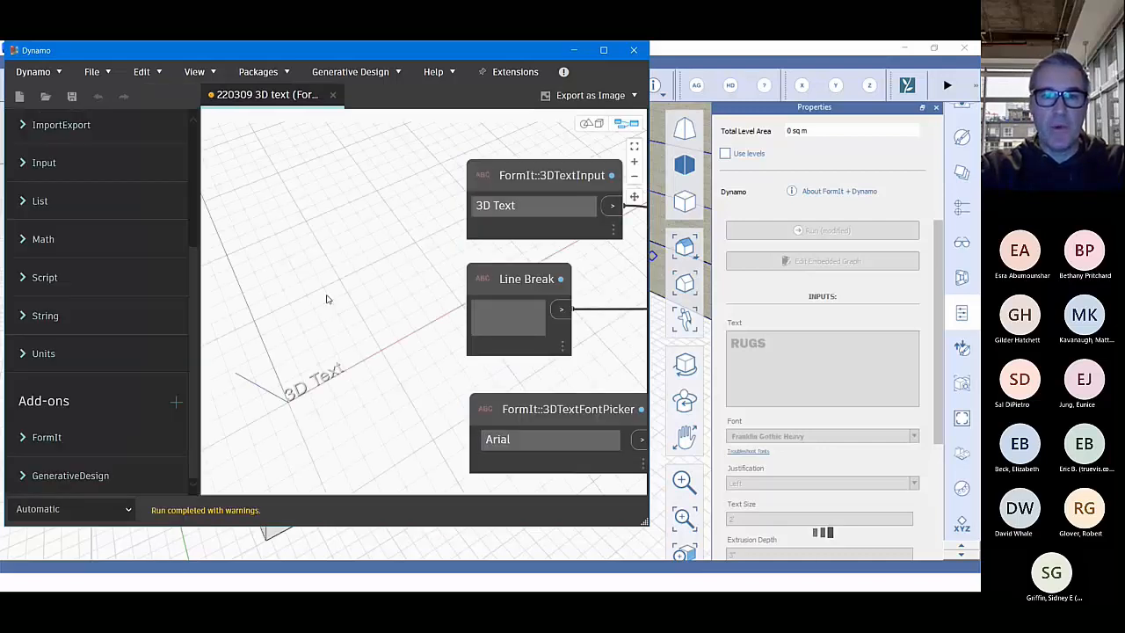
- Examine the node network of the 3D text graph, both as an overview and up close
scroll(326, 298, down, 8)
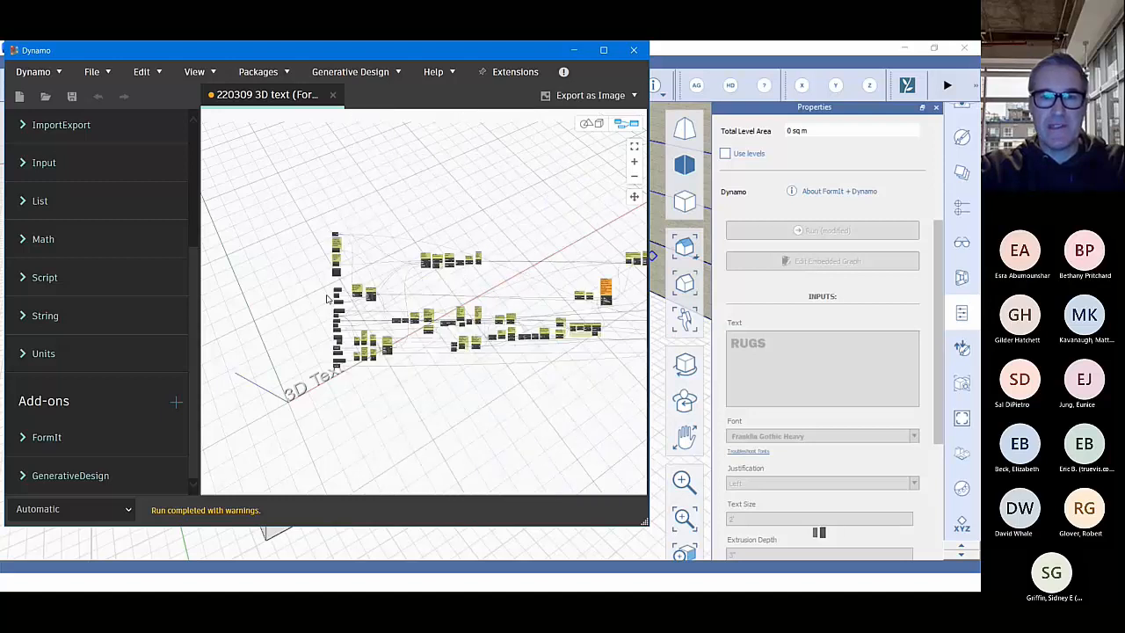
scroll(326, 298, down, 3)
key(ctrl+l)
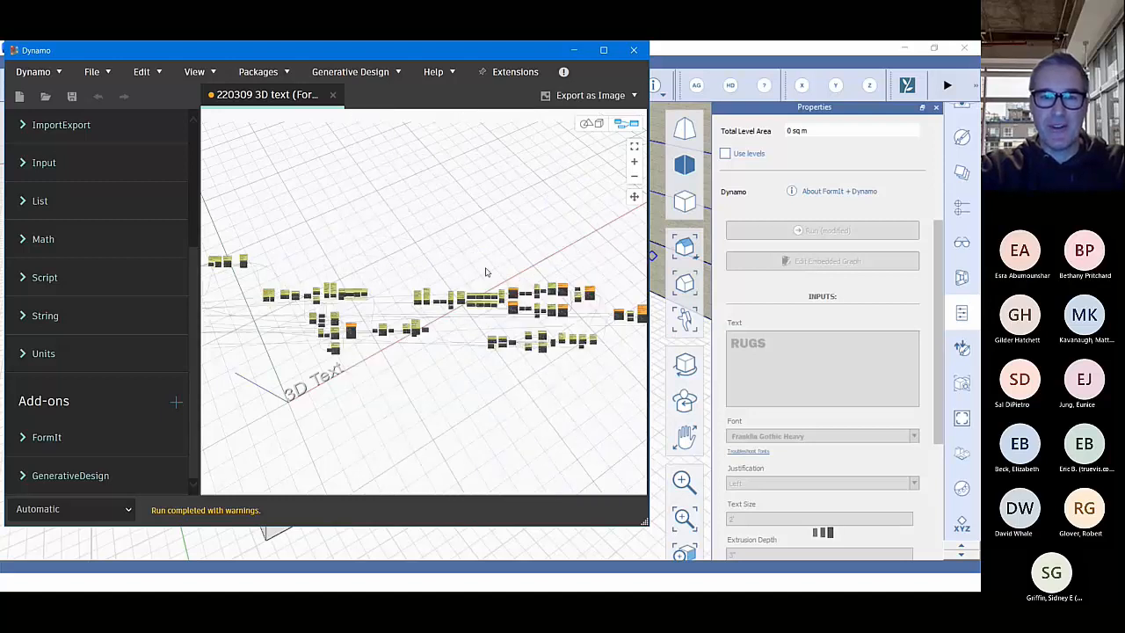
scroll(486, 273, up, 5)
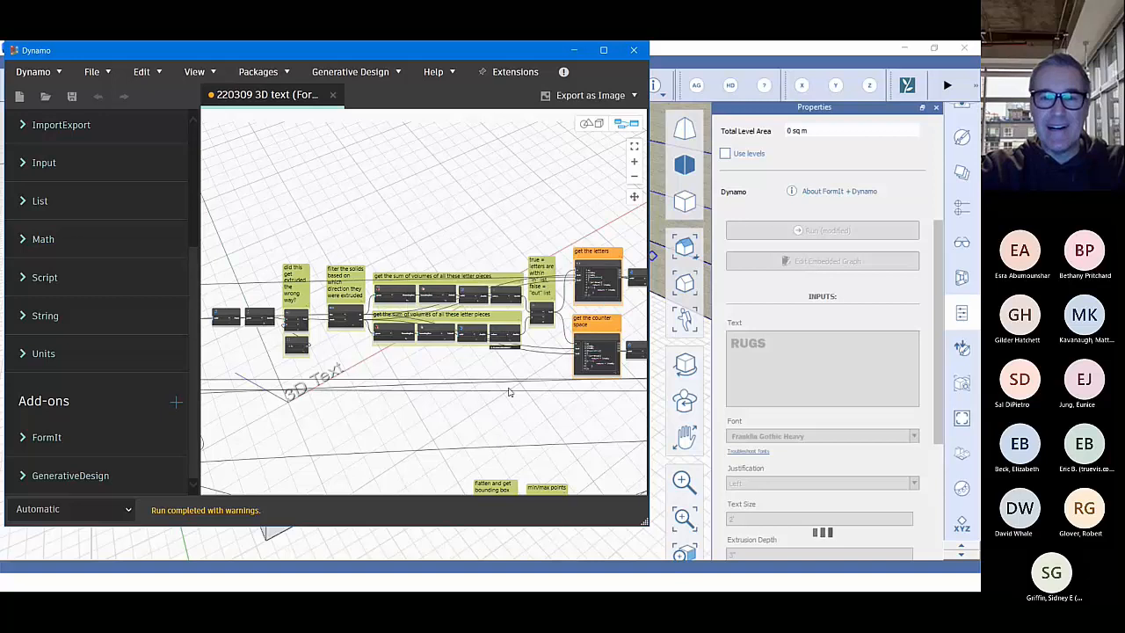
scroll(508, 392, down, 4)
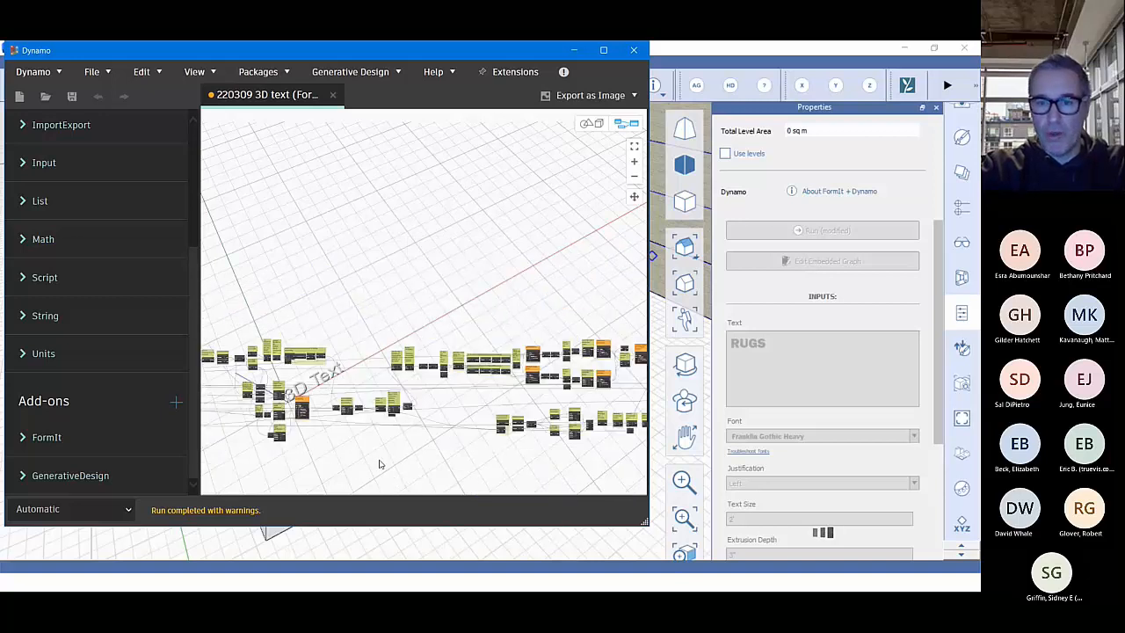
right_click(479, 446)
click(402, 472)
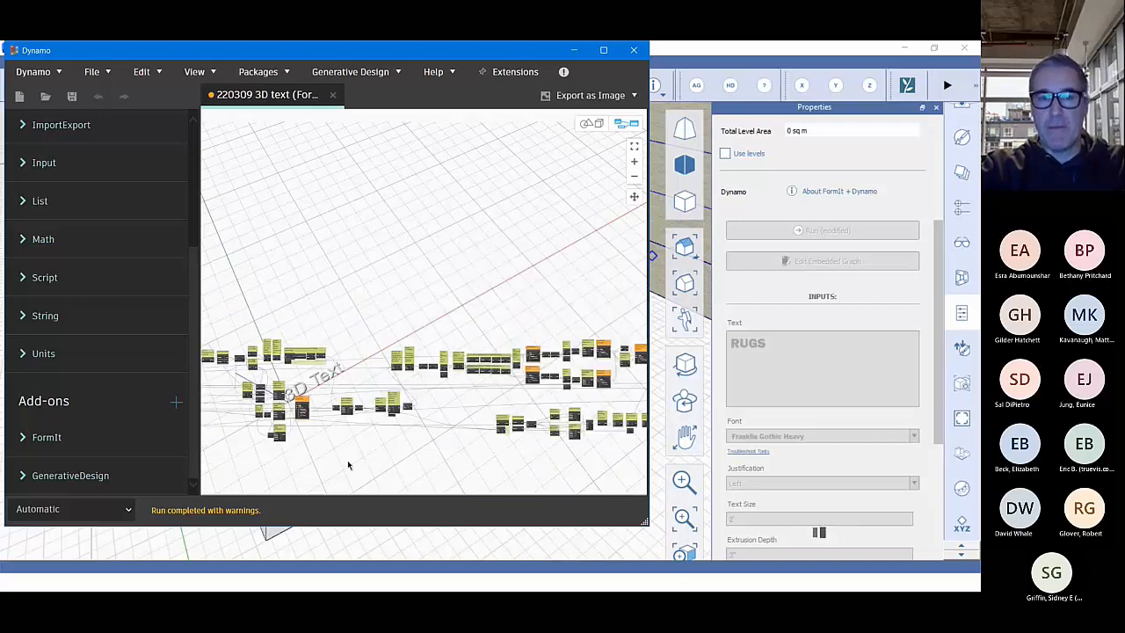
middle_drag(347, 458, 536, 412)
middle_drag(387, 426, 546, 423)
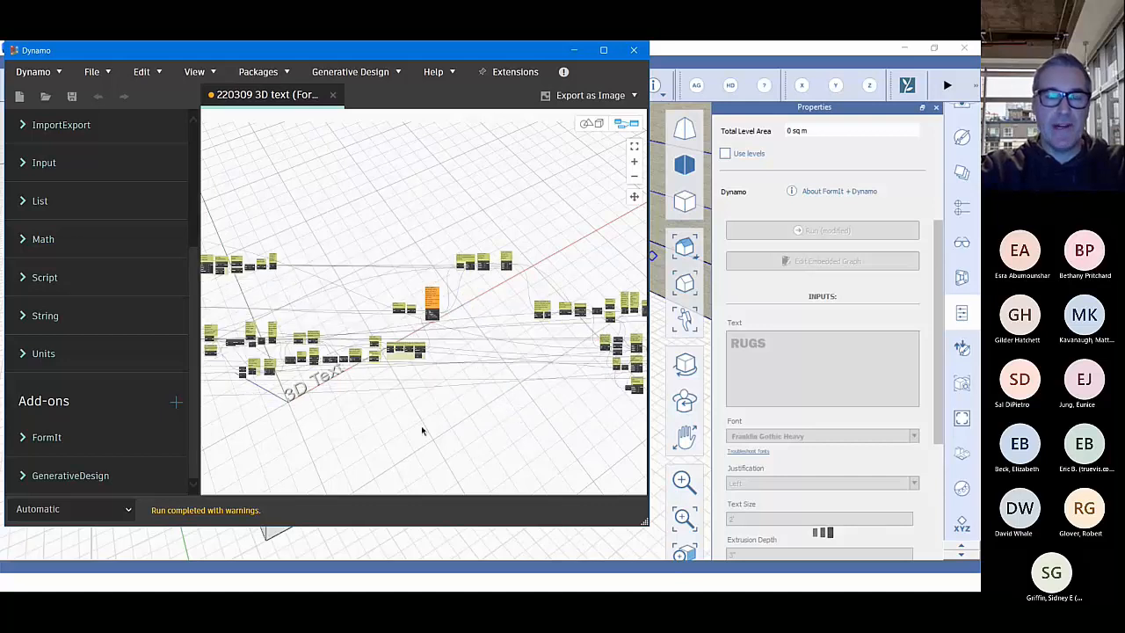
- Examine the graph's input nodes, such as Text Size and Extrusion Depth, and enlarge the Dynamo window to full size
middle_drag(342, 428, 502, 414)
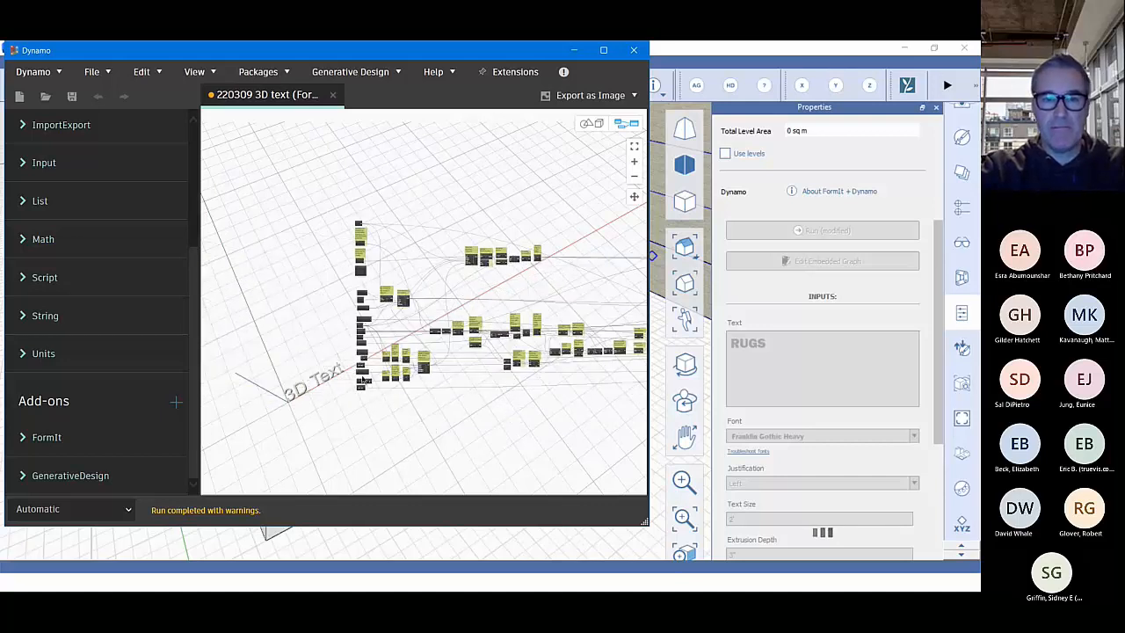
scroll(369, 352, up, 6)
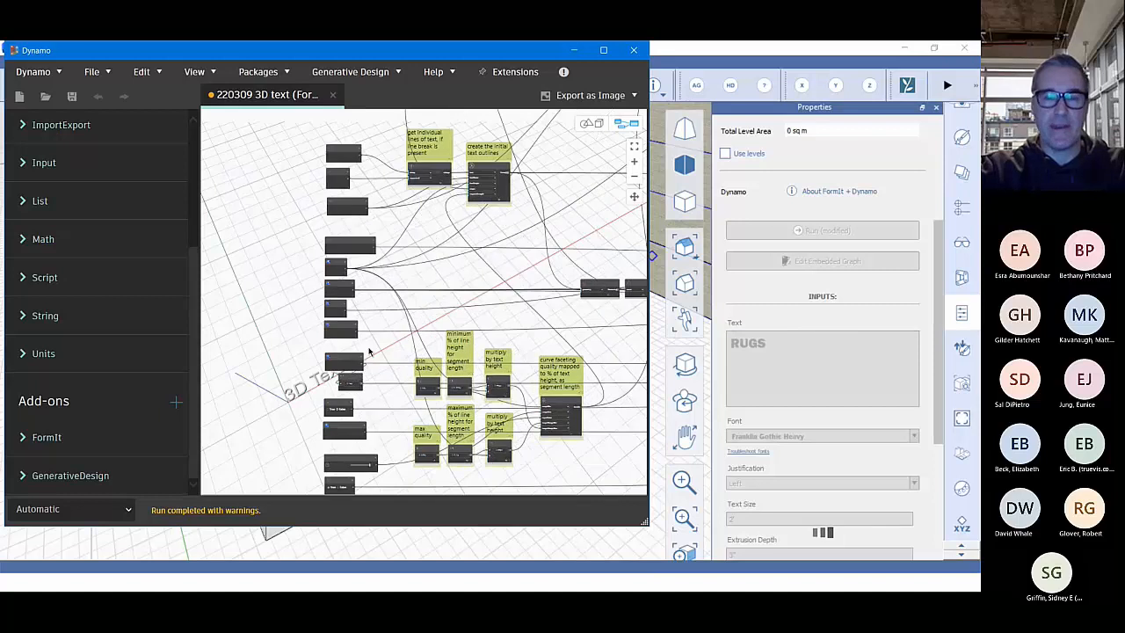
scroll(369, 352, down, 5)
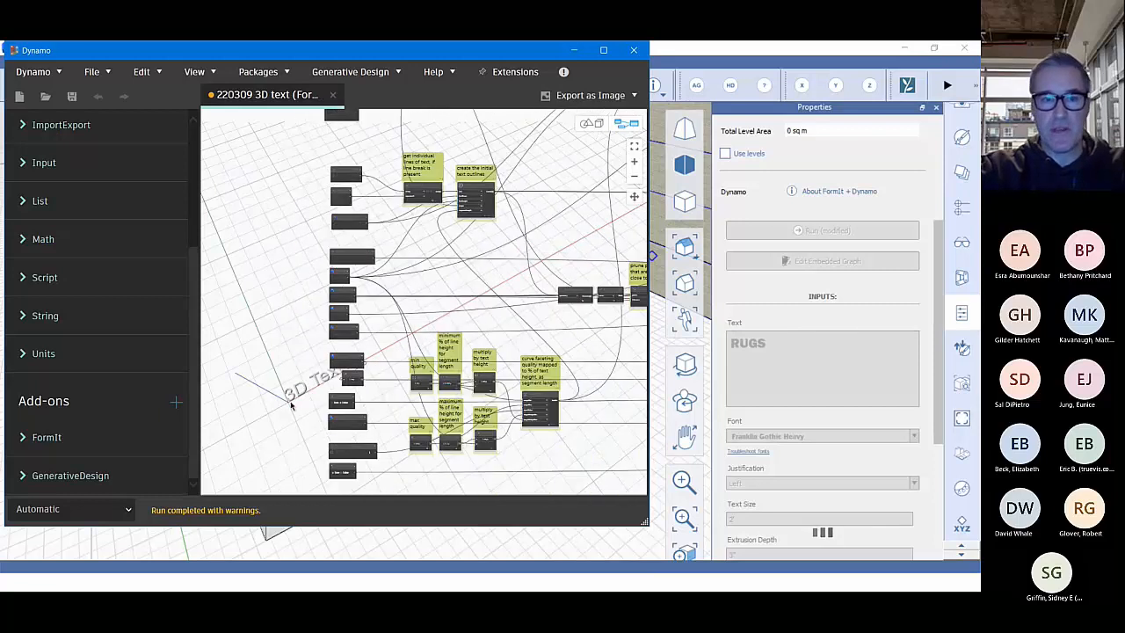
scroll(301, 403, up, 3)
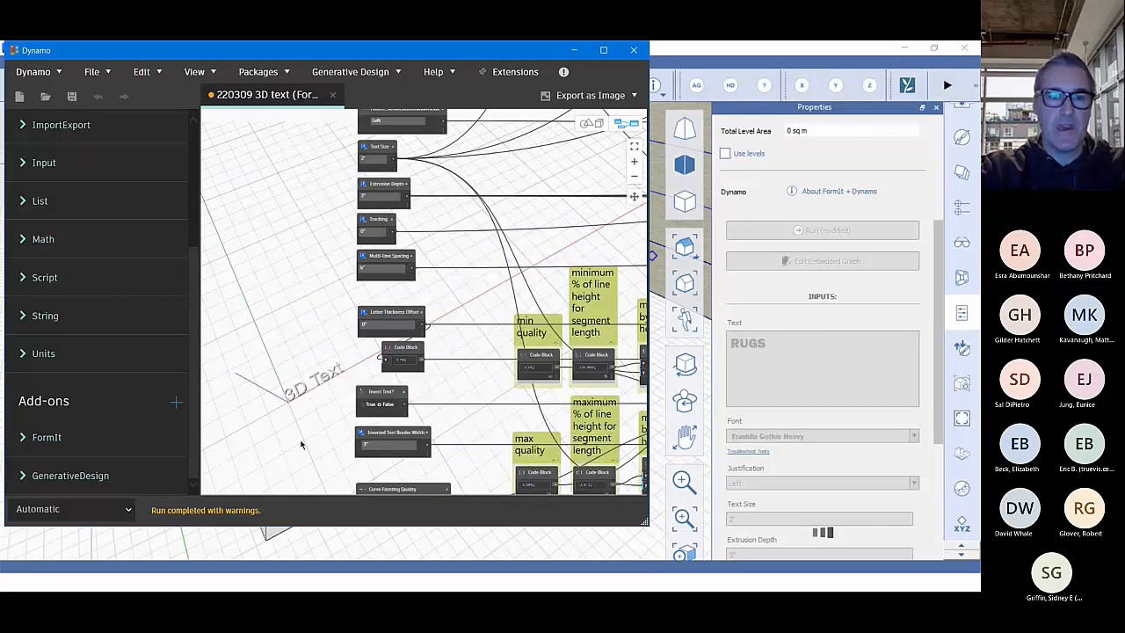
click(602, 50)
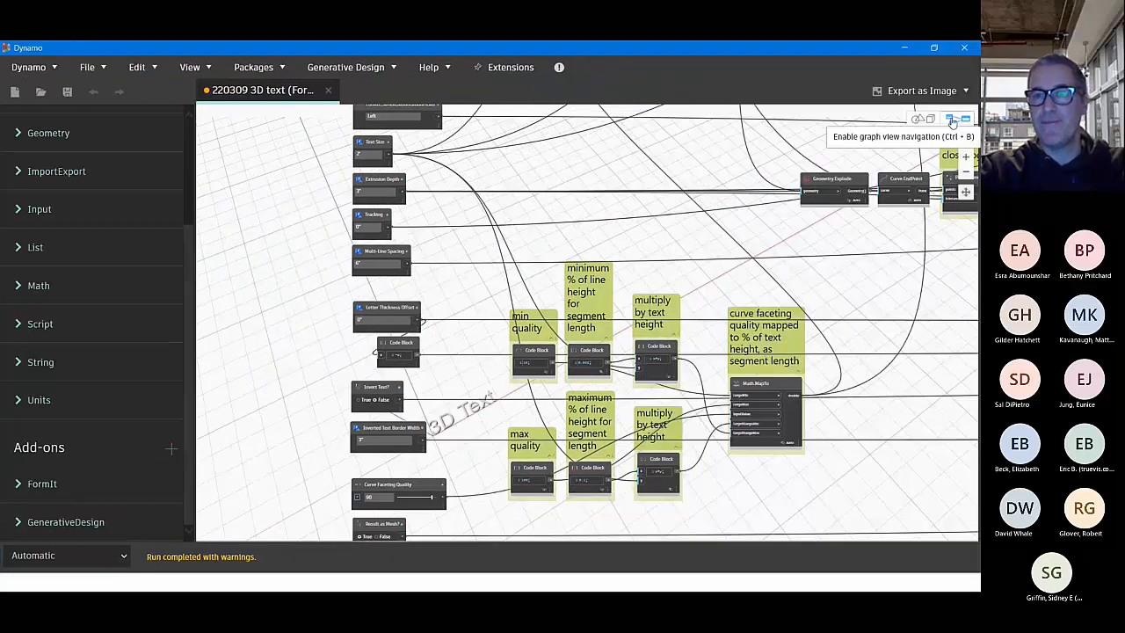
- Switch Dynamo to 3D preview navigation and inspect the text geometry close up from another angle
click(925, 119)
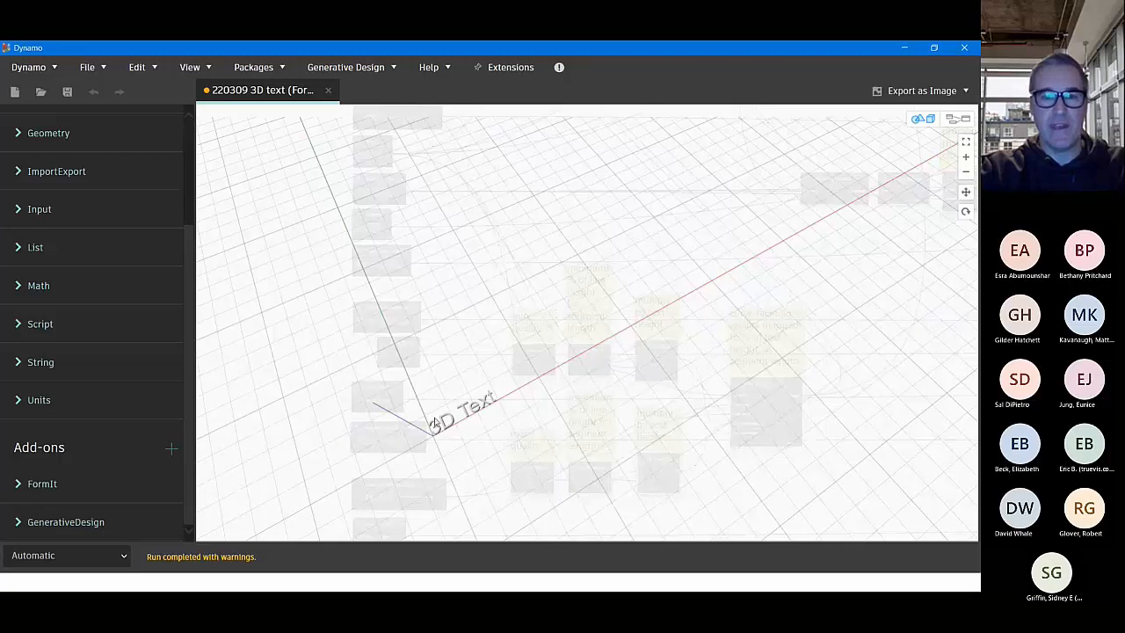
right_drag(544, 326, 326, 469)
scroll(326, 468, up, 3)
click(360, 432)
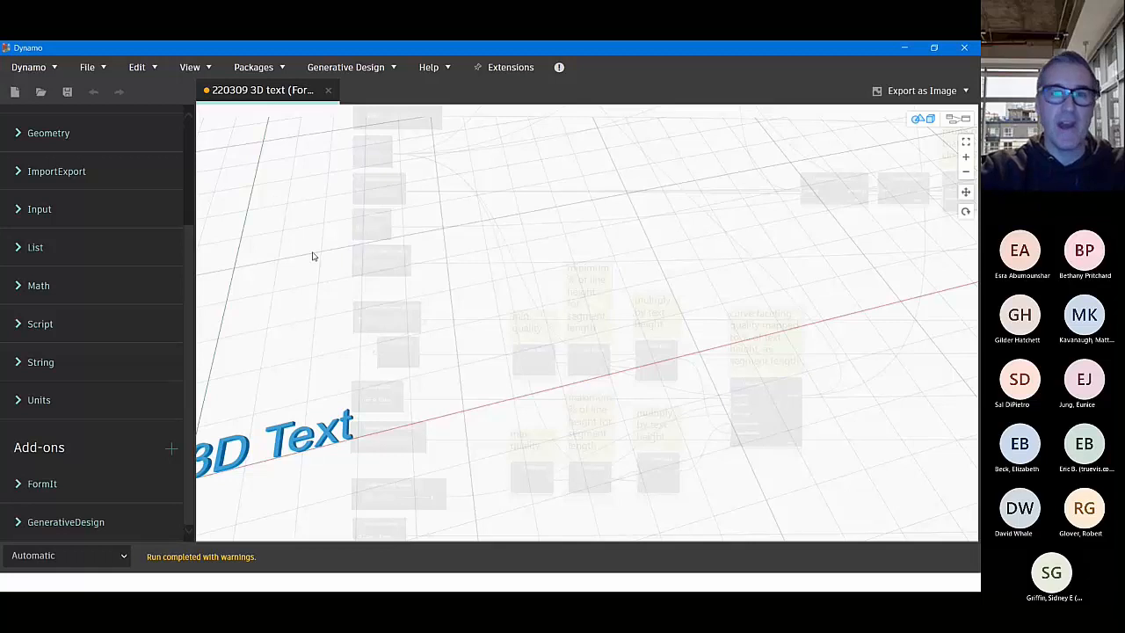
- Close Dynamo without saving the graph changes and deselect the 3D text in FormIt
click(964, 48)
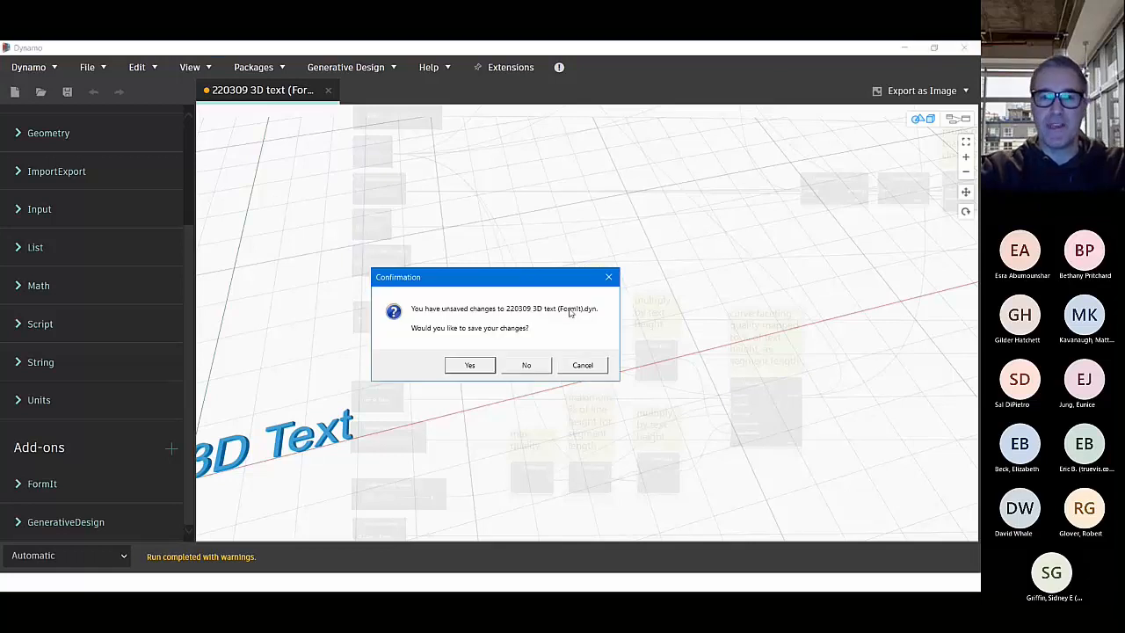
click(517, 370)
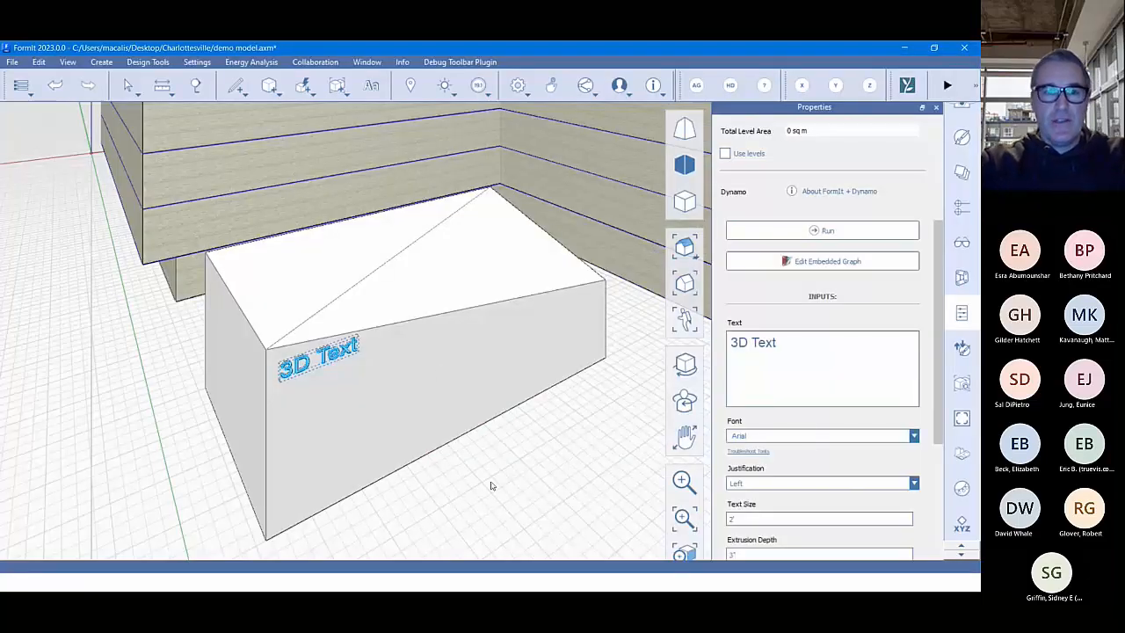
click(492, 487)
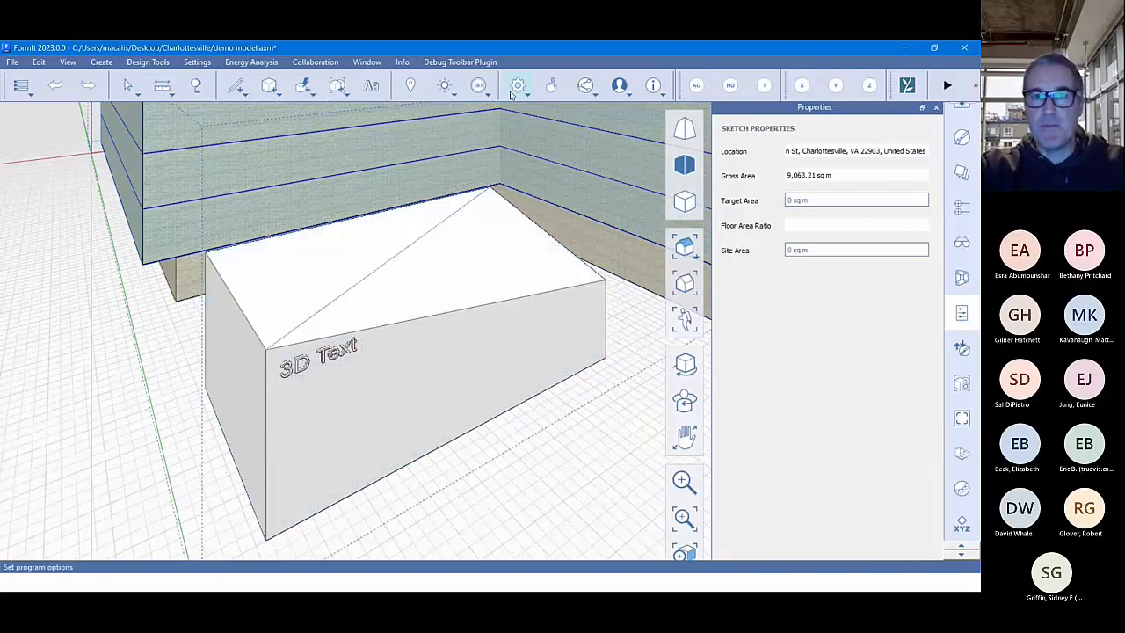
- Turn on Shadows and the Sun Editor, and set the sun to 01/08/2000 at 14:00
click(438, 88)
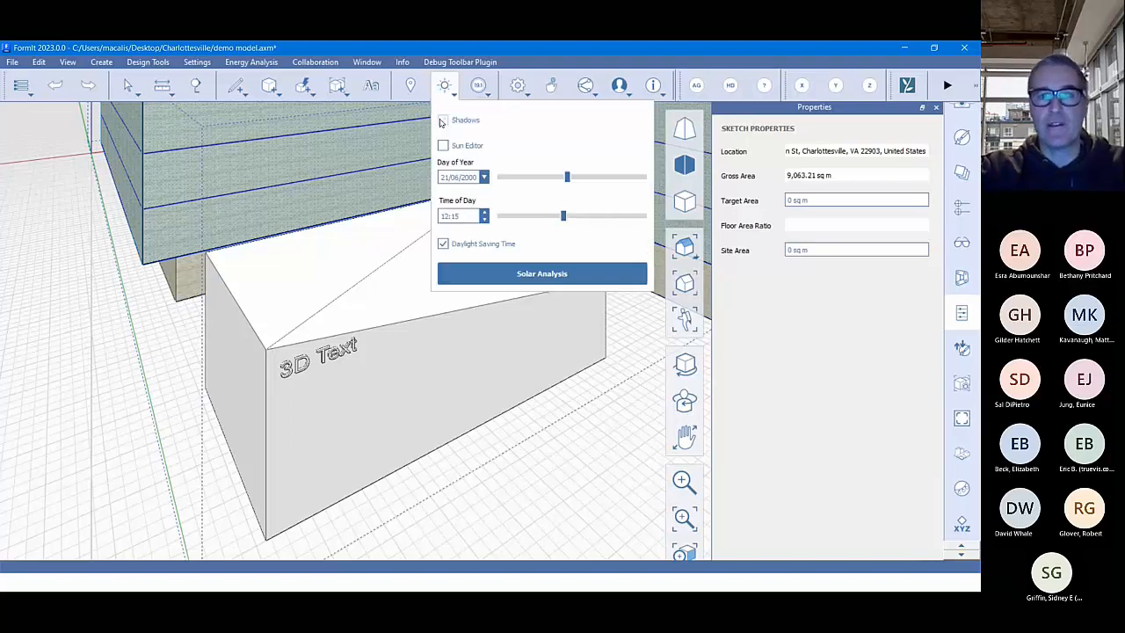
click(442, 120)
click(444, 145)
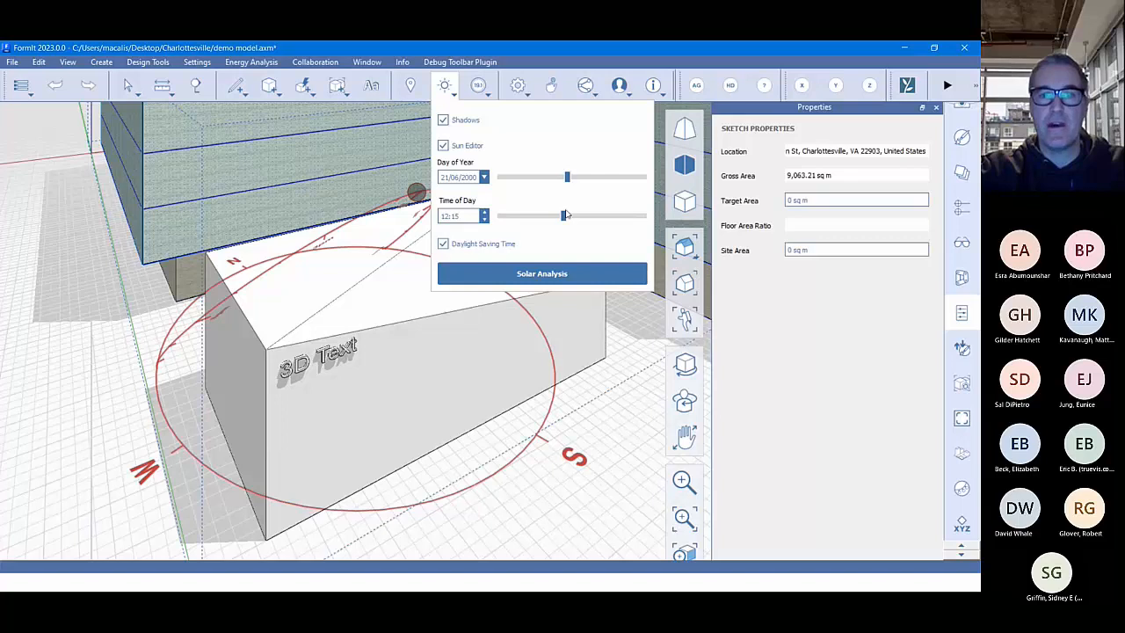
mouse_move(568, 177)
mouse_down()
mouse_move(532, 177)
mouse_move(603, 178)
mouse_move(535, 177)
mouse_move(582, 177)
mouse_up()
drag(562, 216, 579, 216)
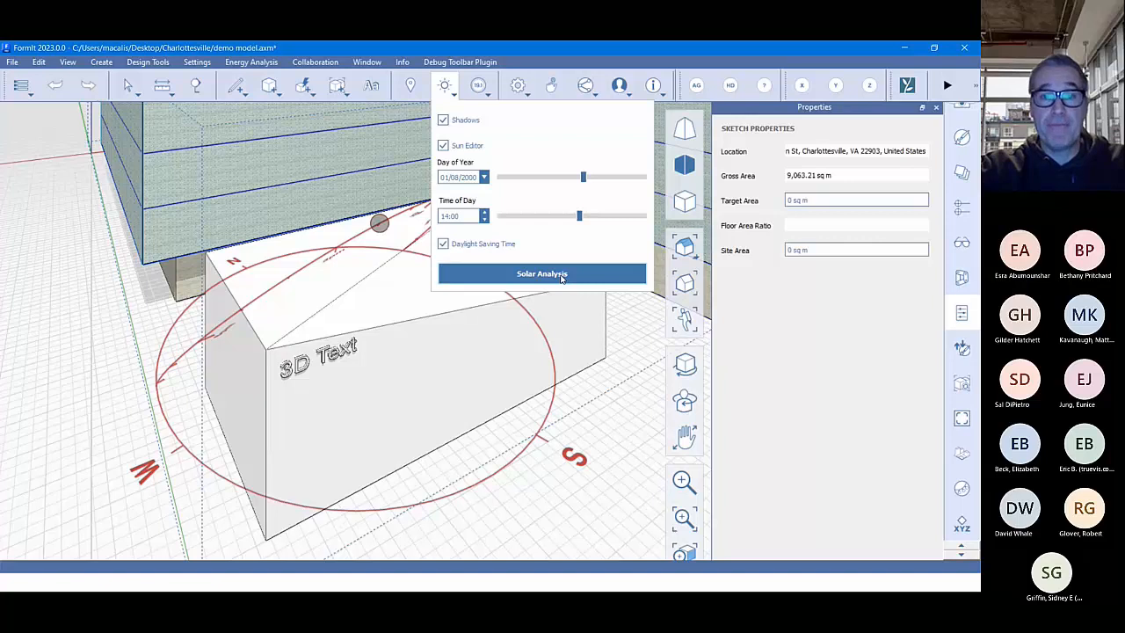
- Start a Solar Analysis and set its range and method to Month Peak for January
click(562, 274)
click(509, 324)
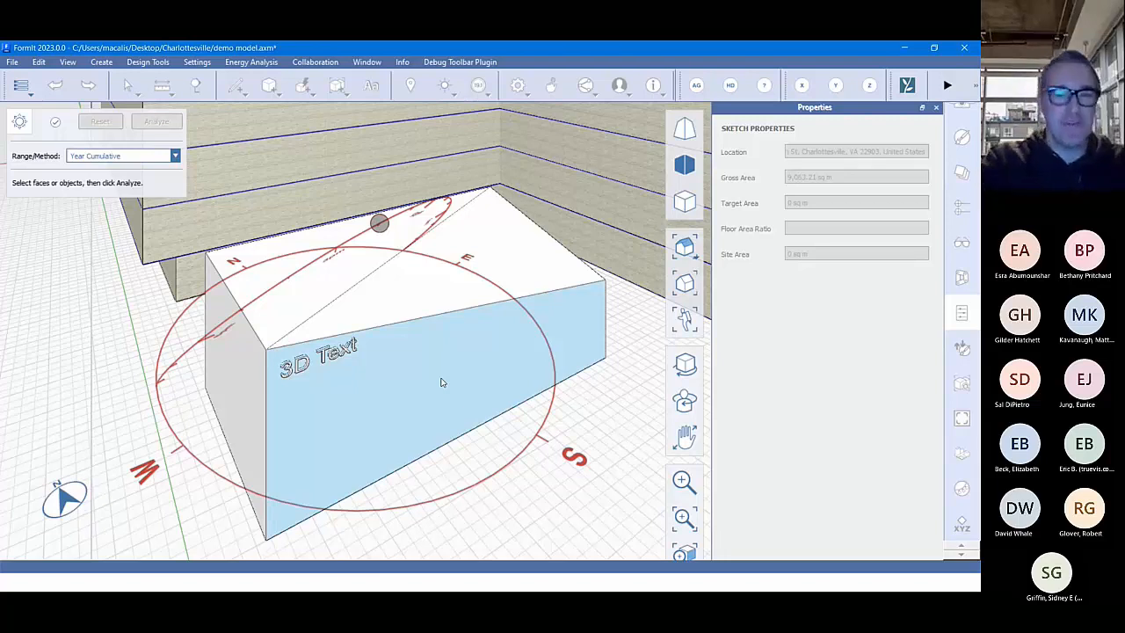
middle_drag(384, 389, 406, 378)
scroll(410, 374, down, 3)
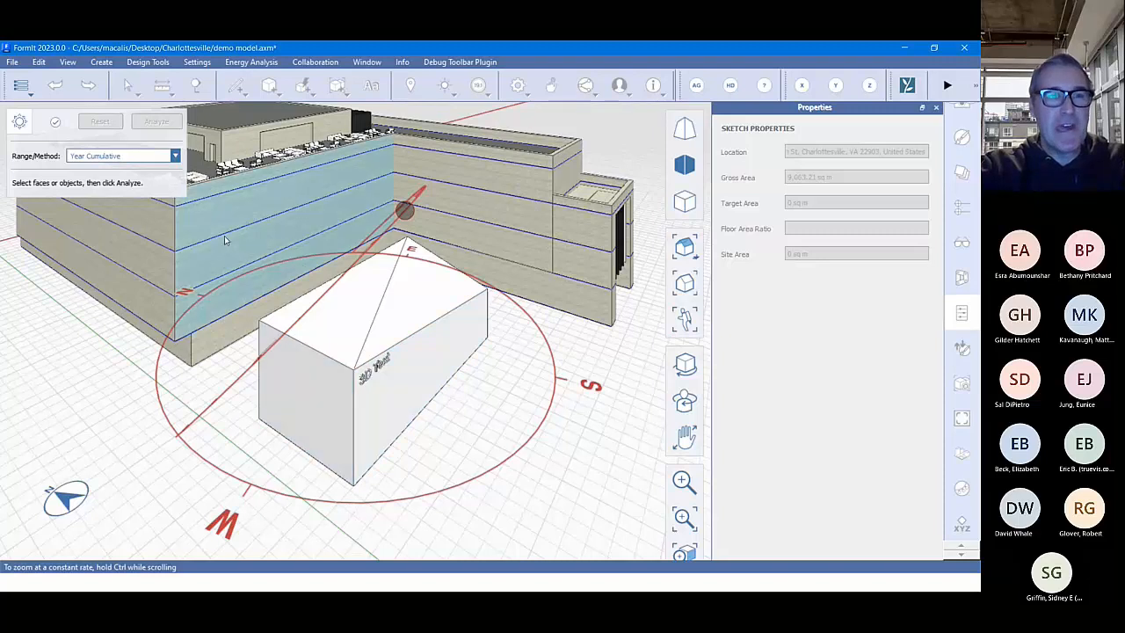
click(125, 158)
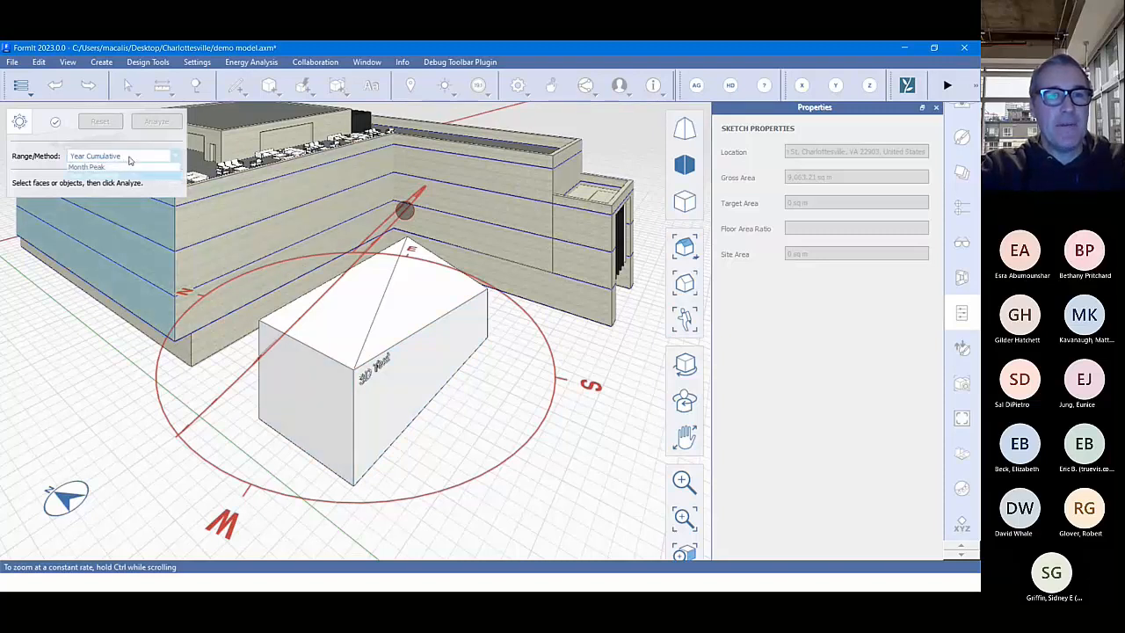
click(123, 166)
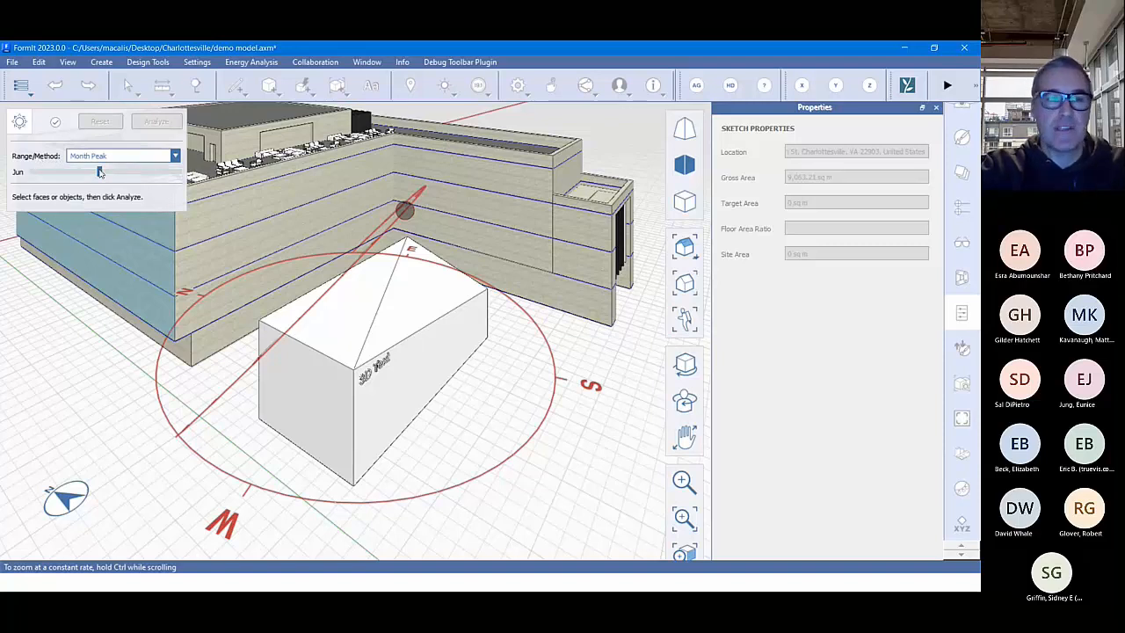
drag(100, 172, 32, 173)
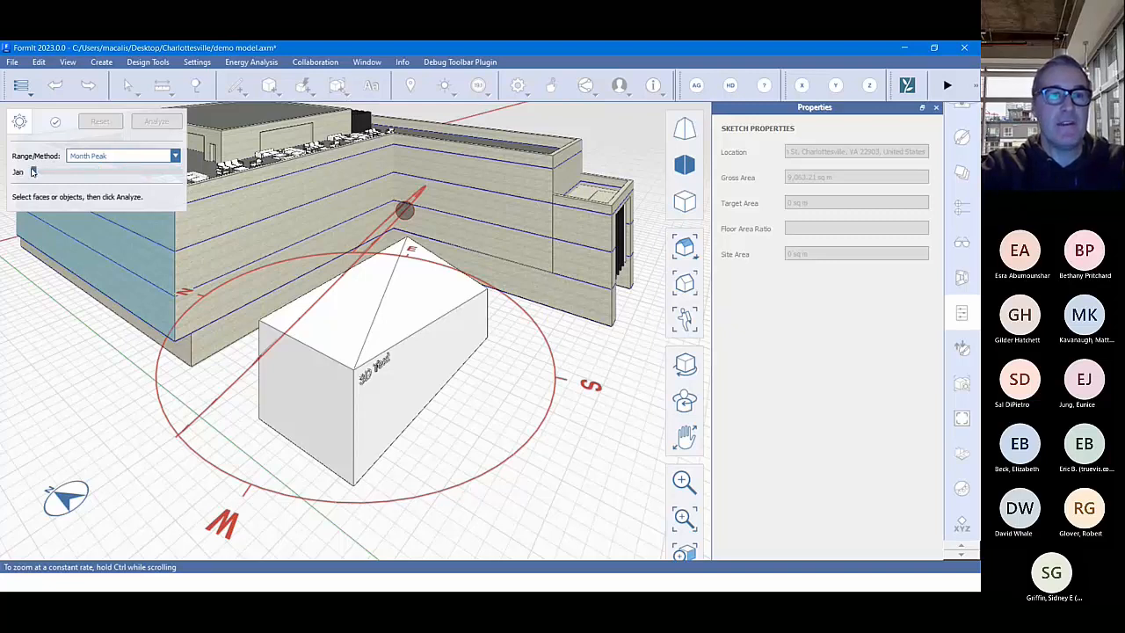
- Switch the analysis range to Year Cumulative and back to Month Peak
click(111, 157)
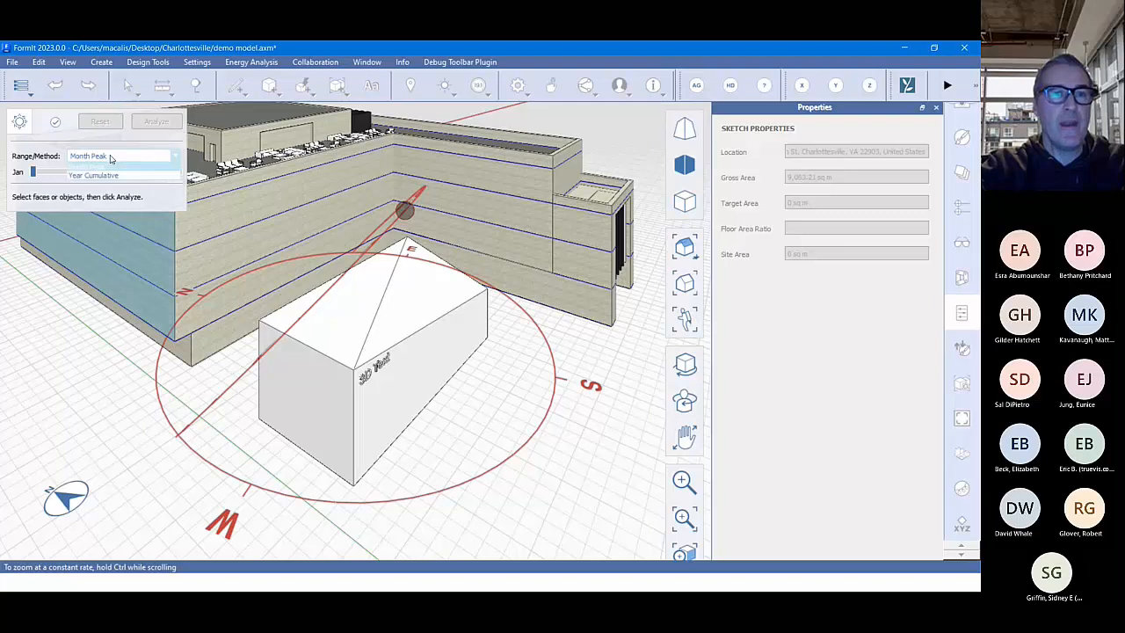
click(101, 176)
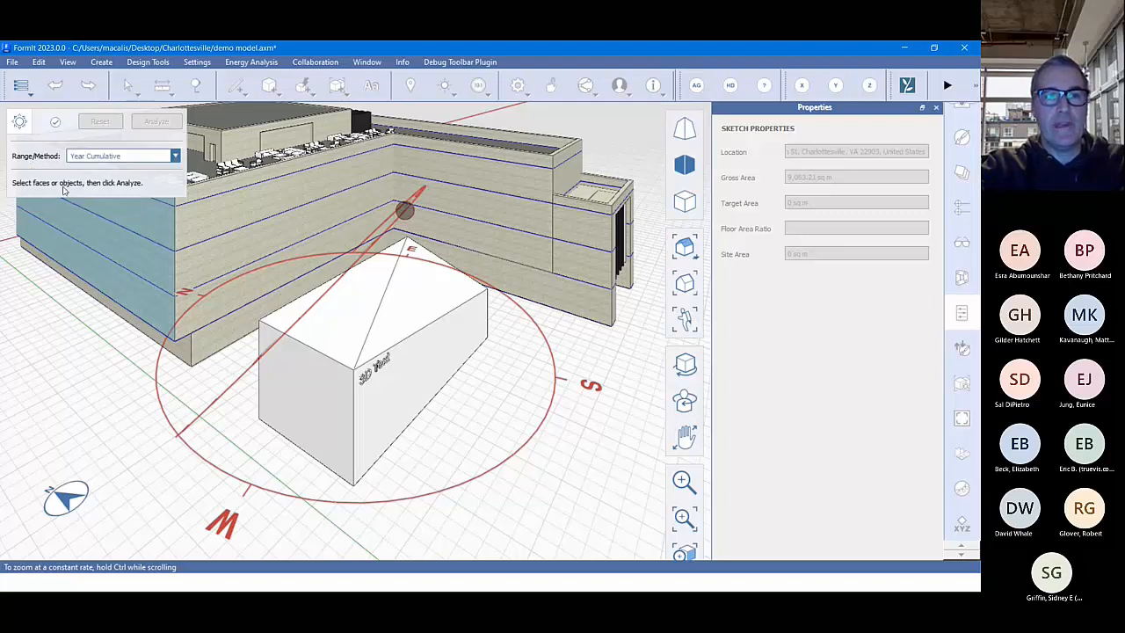
click(84, 159)
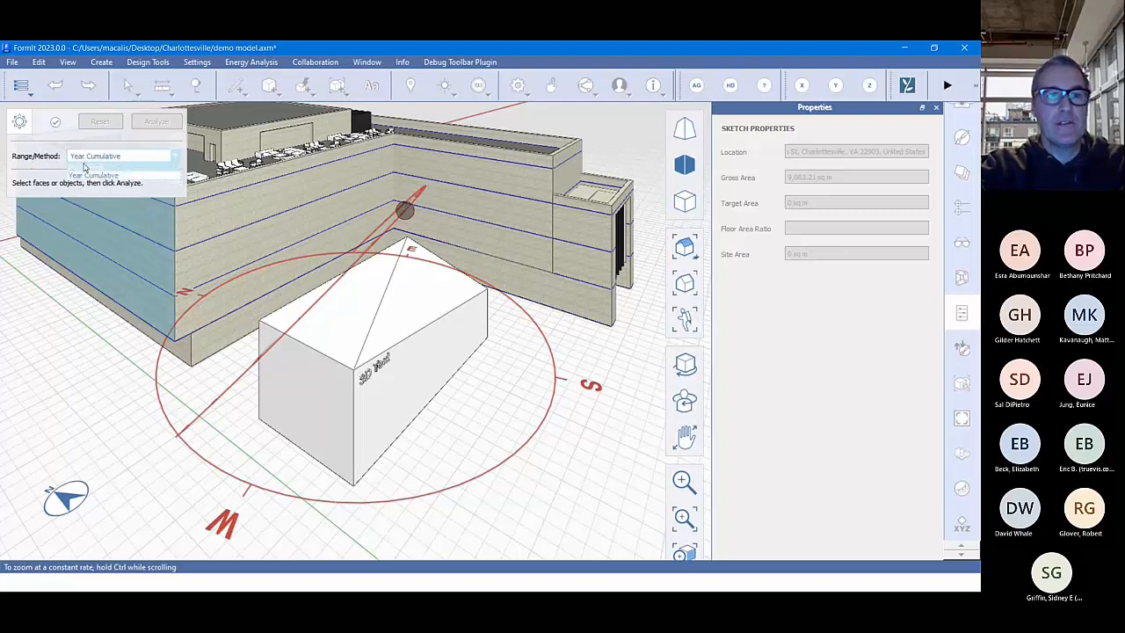
click(85, 166)
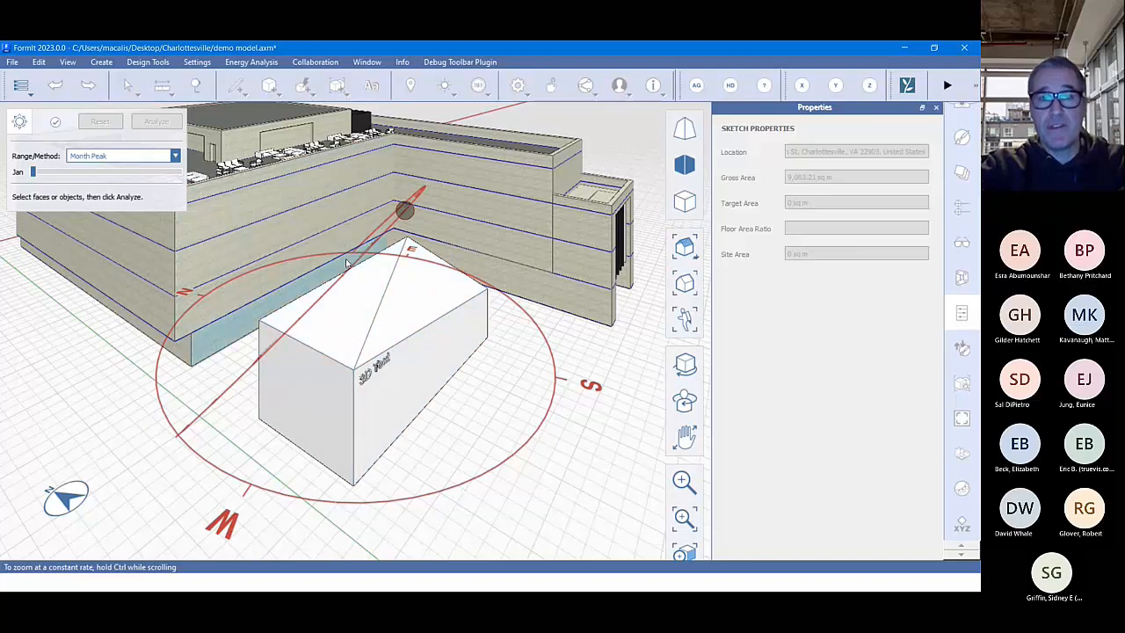
- Select both triangular top faces of the block and run the solar analysis on them
click(402, 283)
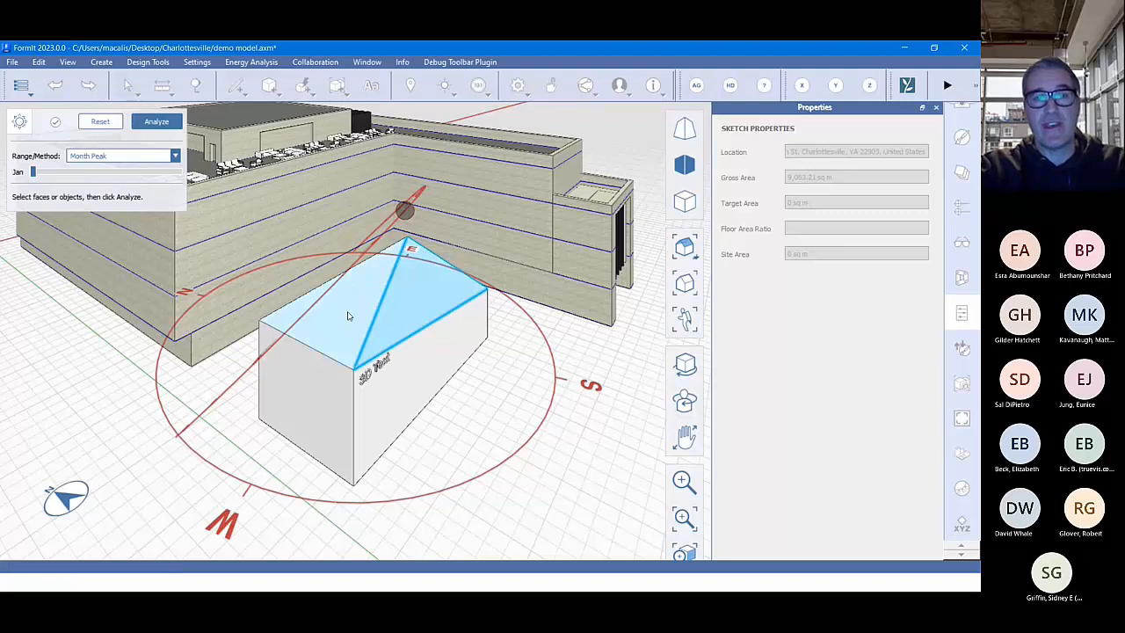
shift+click(347, 316)
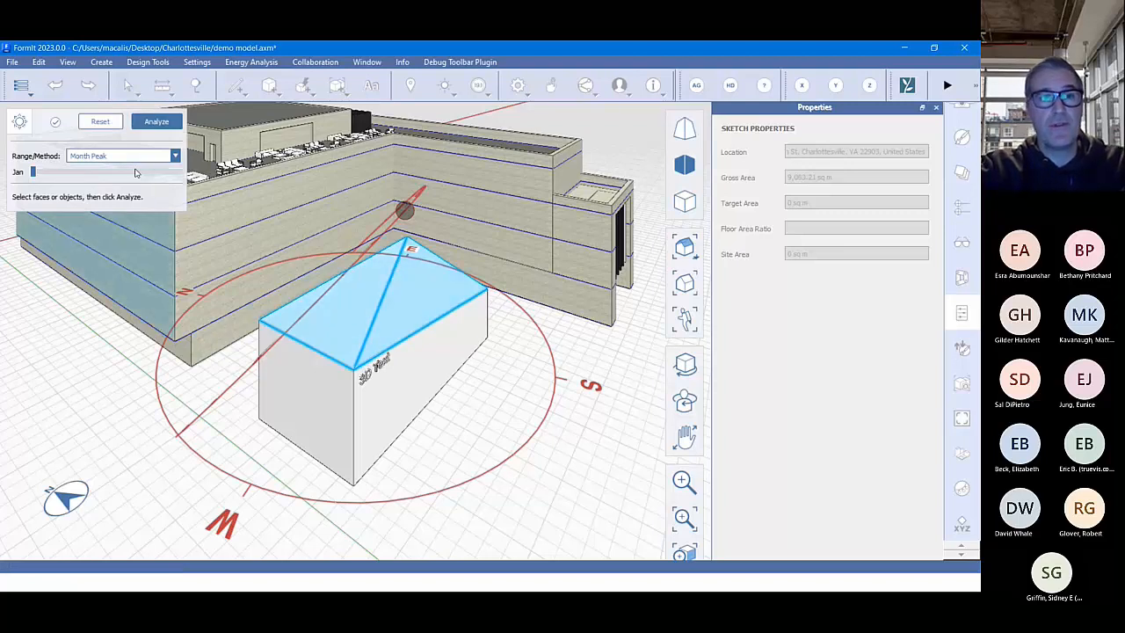
click(154, 122)
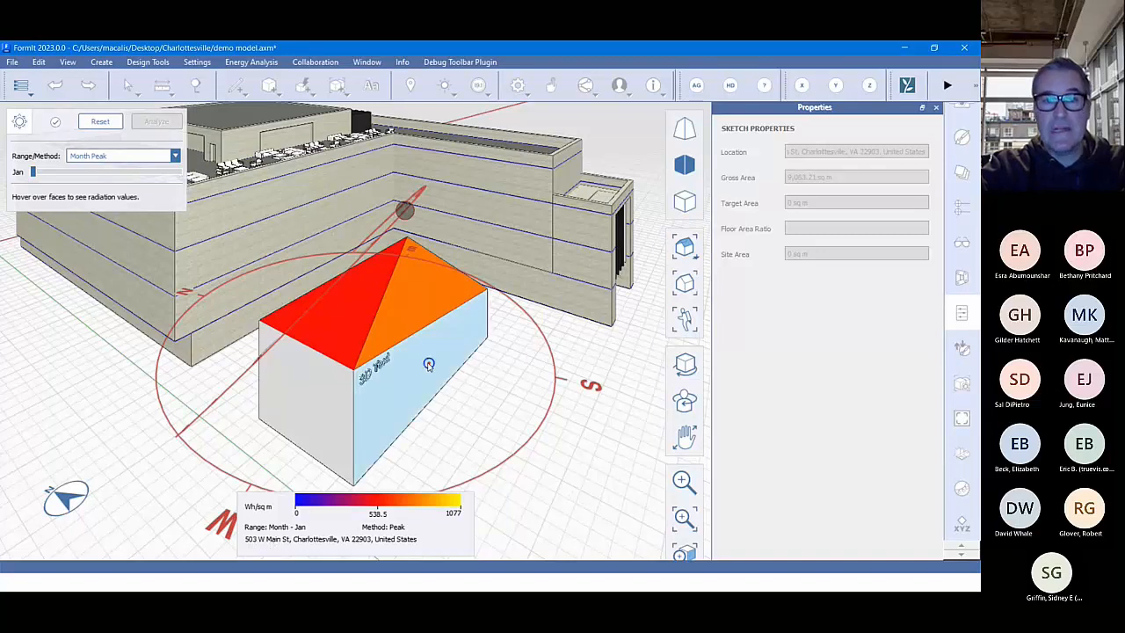
- Read the radiation values on the block's two analyzed top faces
mouse_move(412, 308)
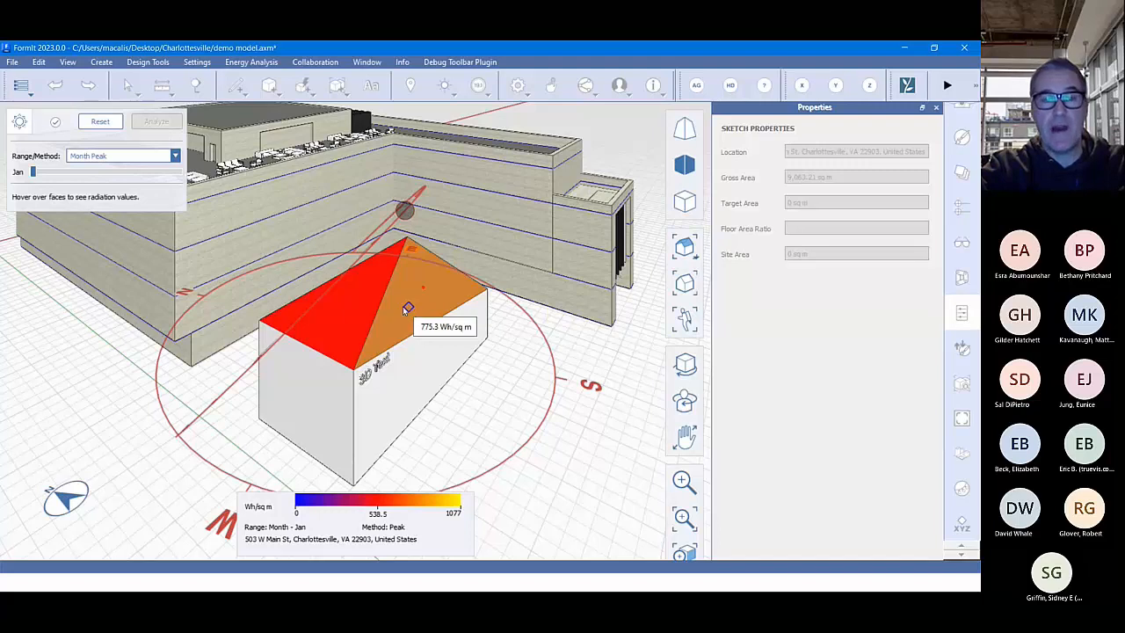
mouse_move(362, 303)
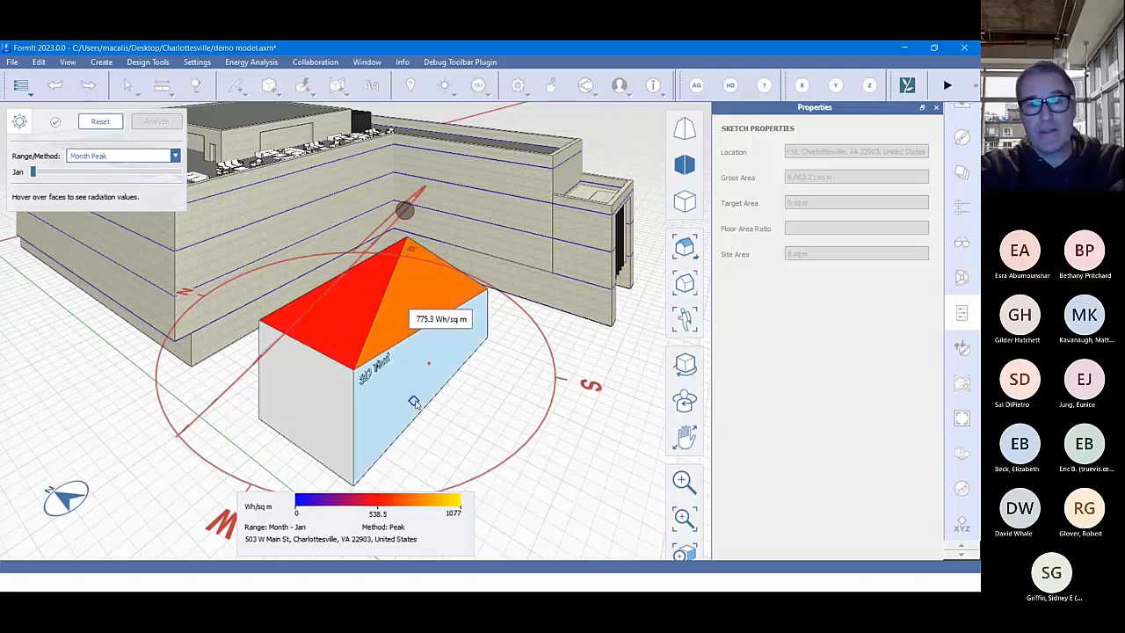
scroll(430, 325, up, 4)
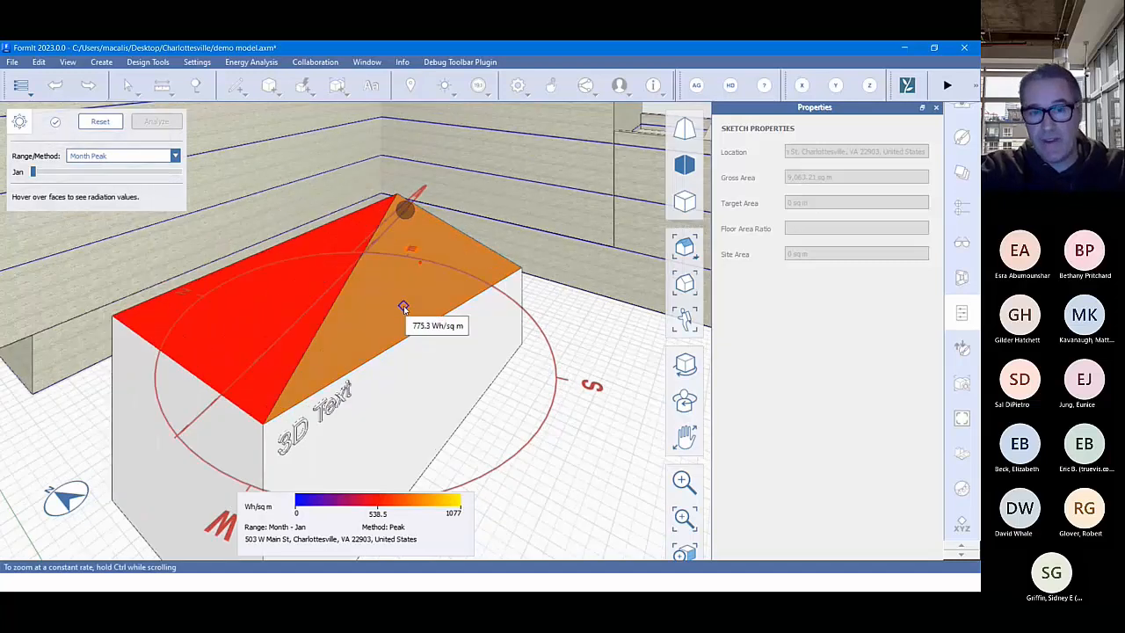
scroll(403, 308, down, 3)
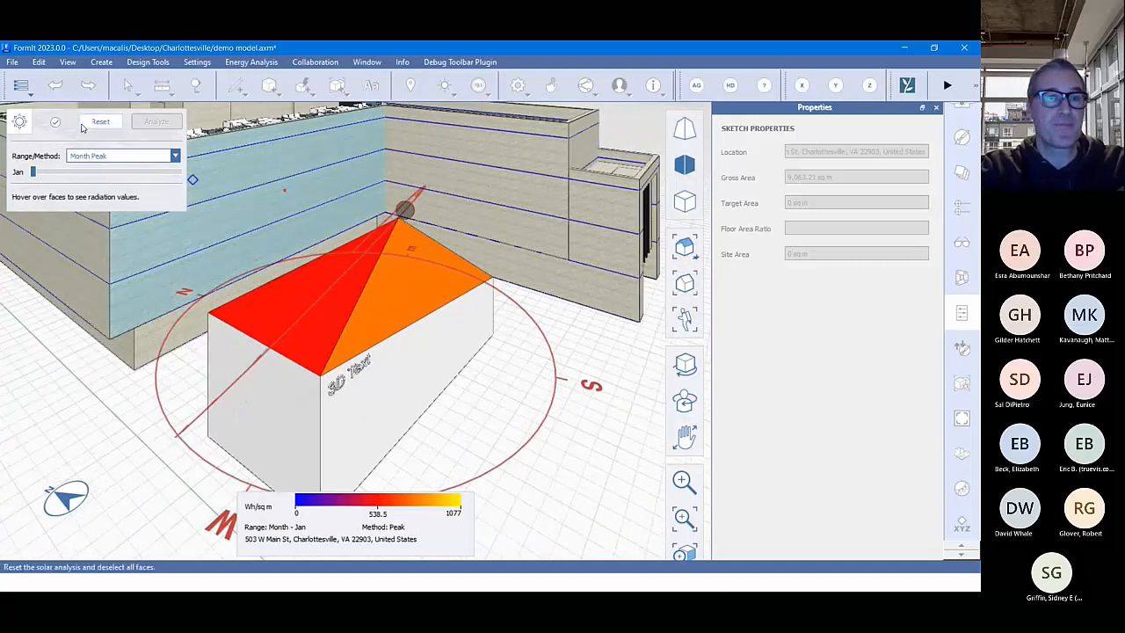
- Finish the solar analysis and turn off the Sun Editor
click(53, 126)
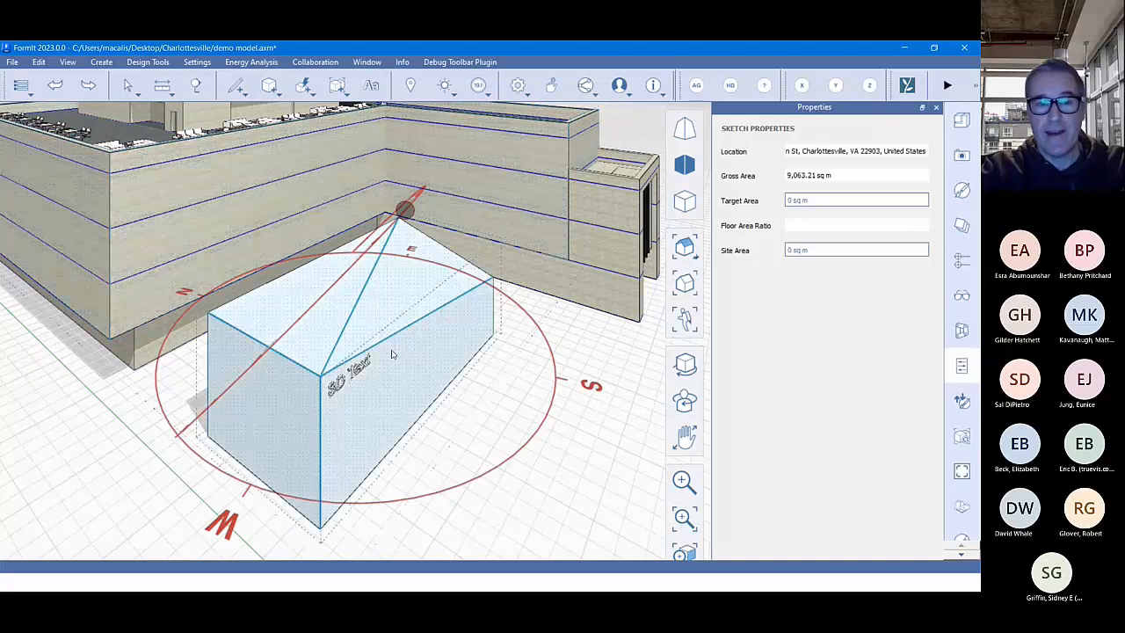
click(445, 86)
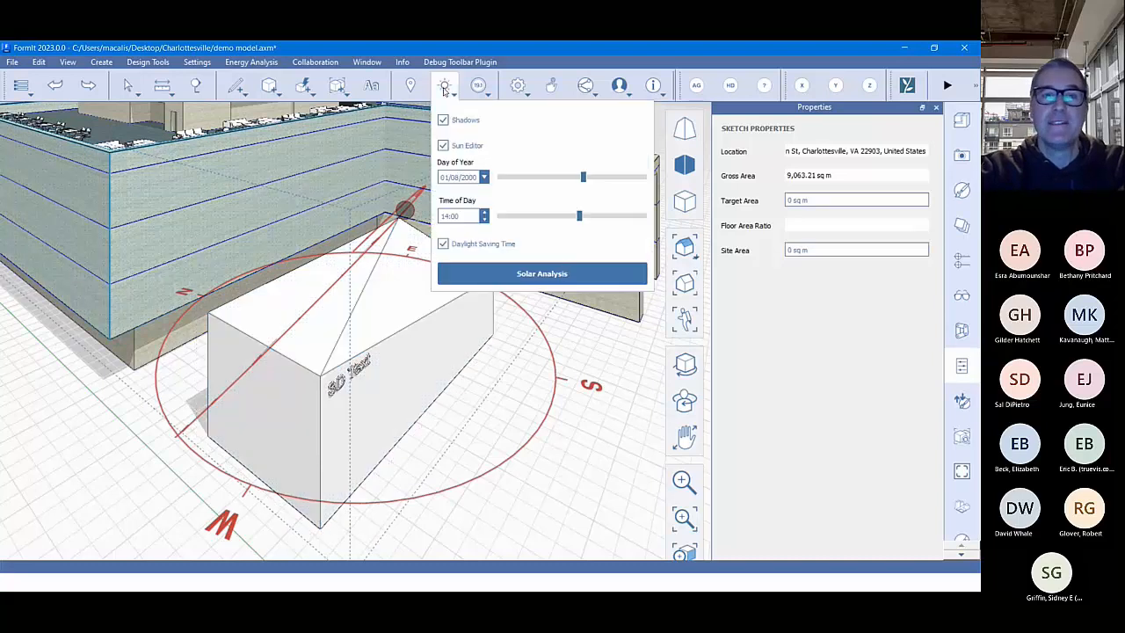
click(444, 146)
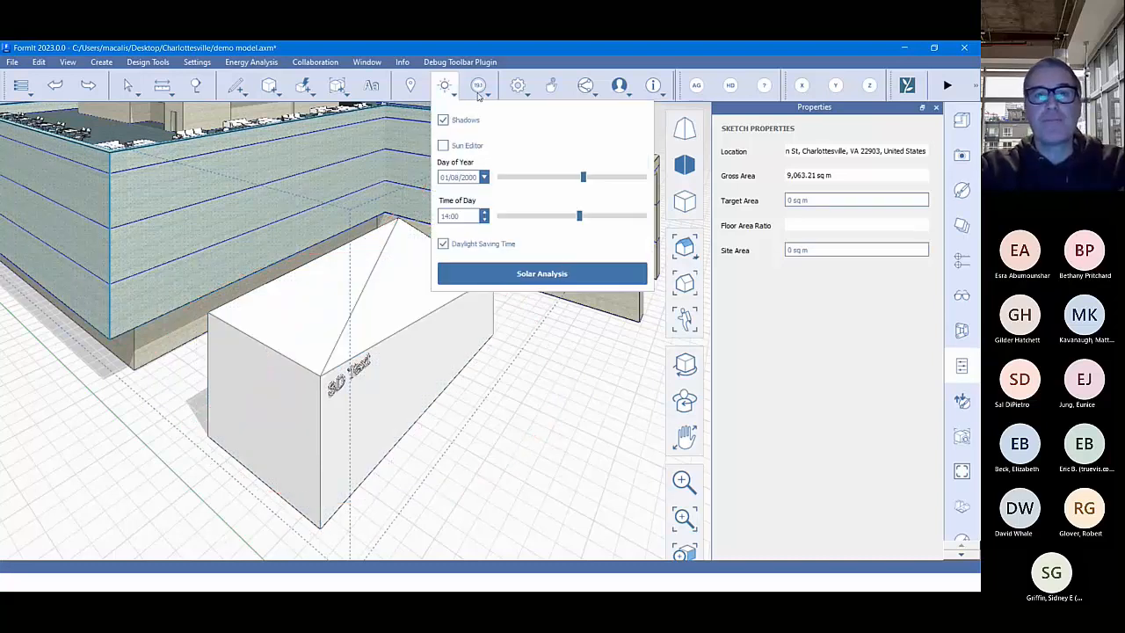
- Select the brick building mass with its levels and look over the Insight energy analysis commands
click(570, 399)
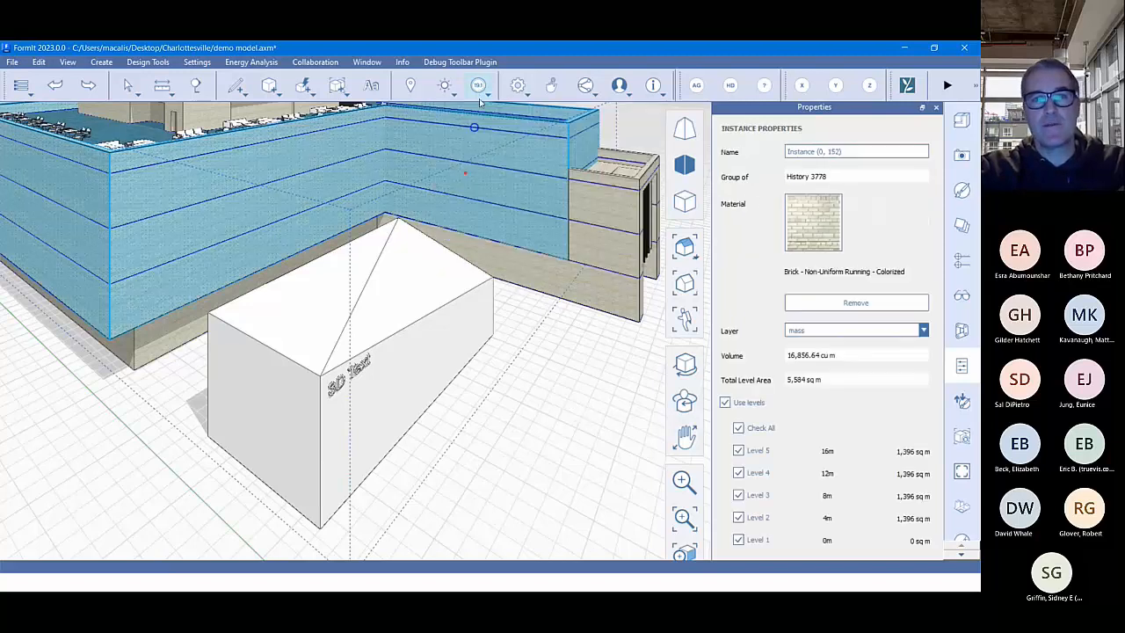
click(479, 94)
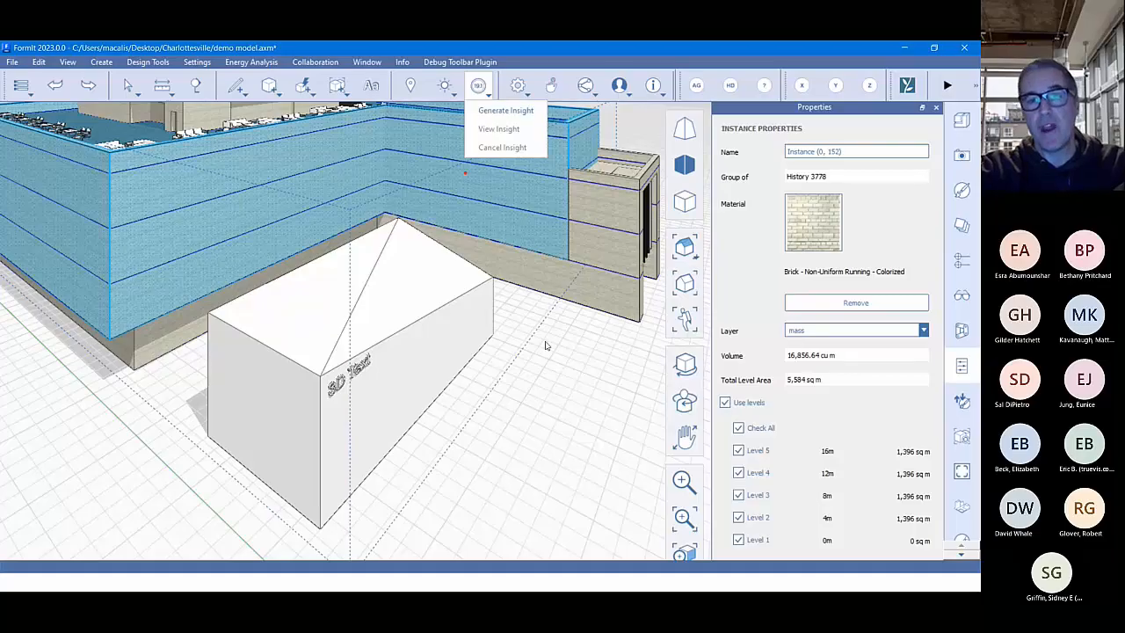
click(573, 385)
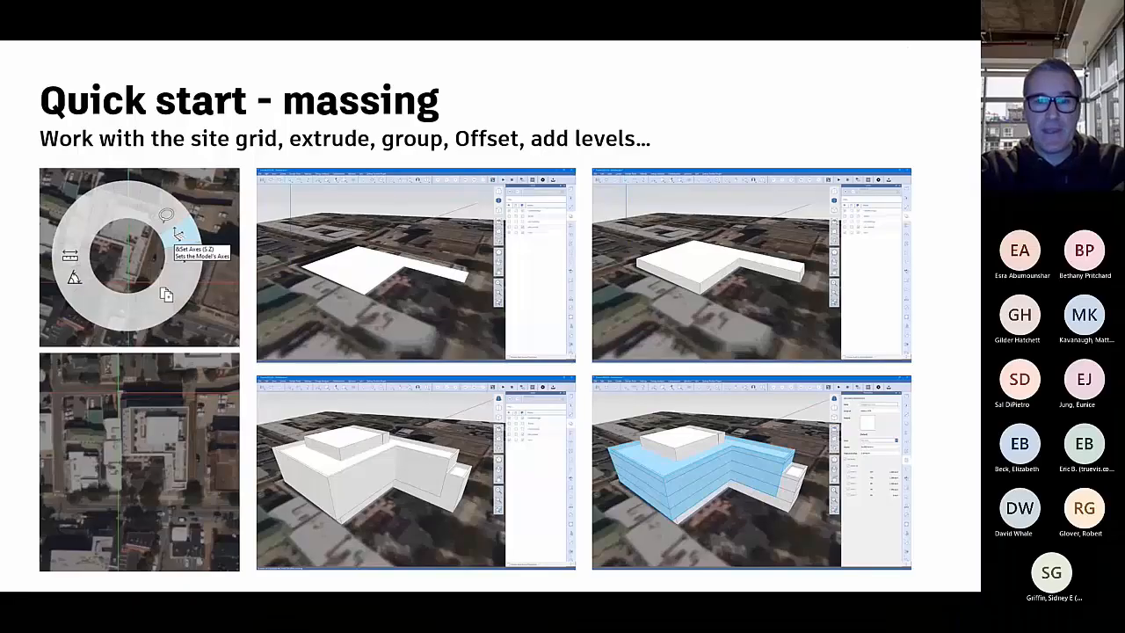
key(Right)
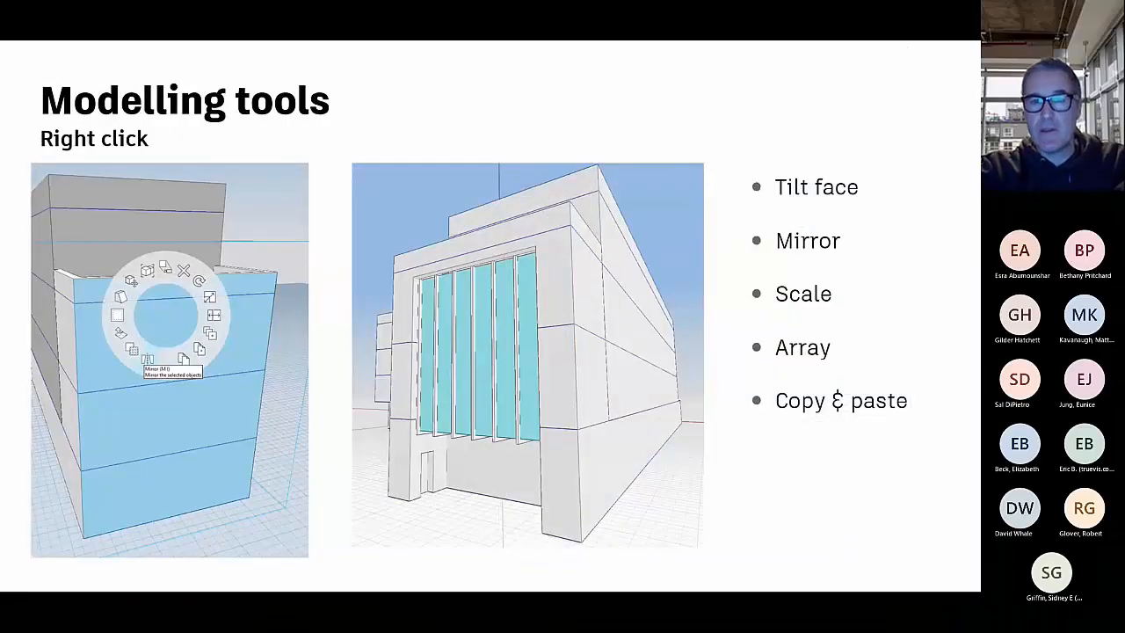
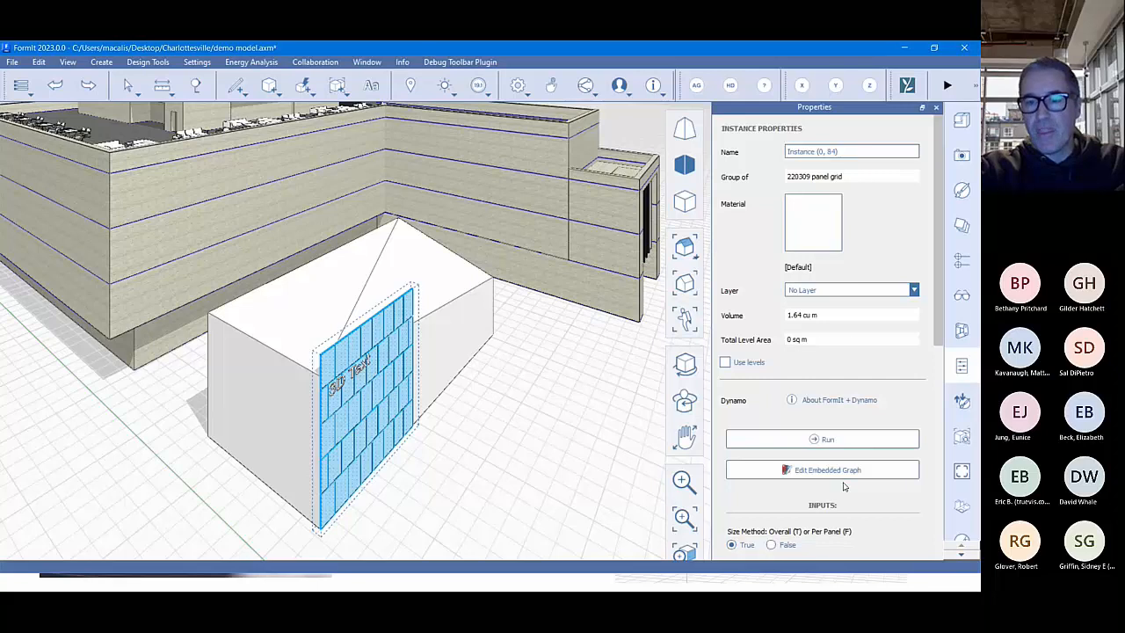
- Set the overall width of the Dynamo panel grid on the block's side to 5 m
scroll(844, 486, down, 4)
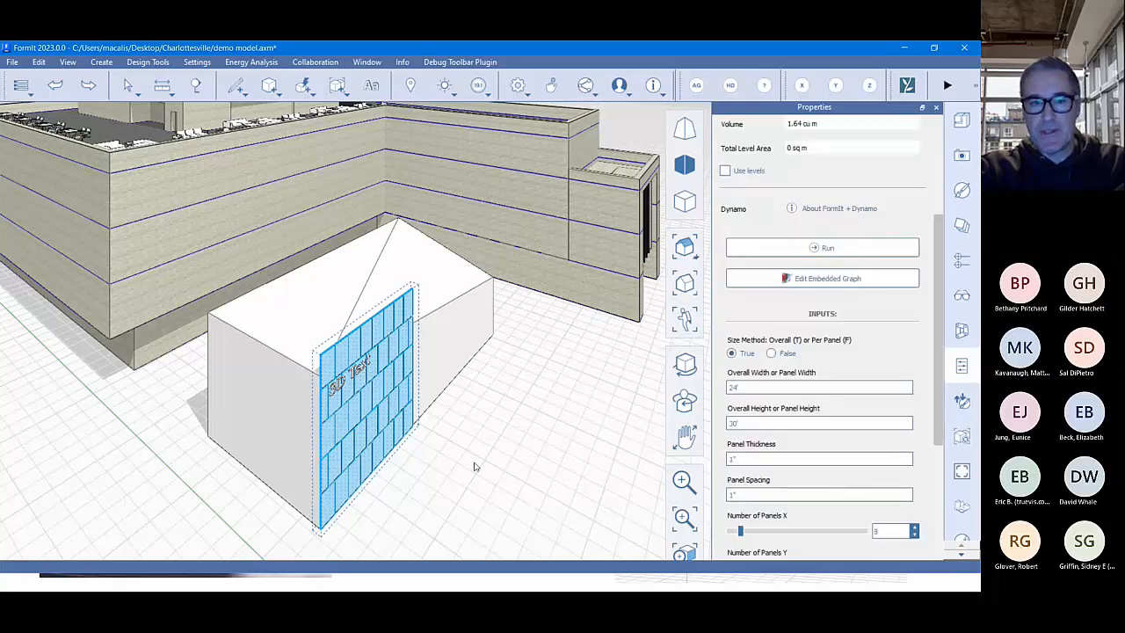
middle_drag(510, 457, 347, 457)
scroll(347, 457, up, 3)
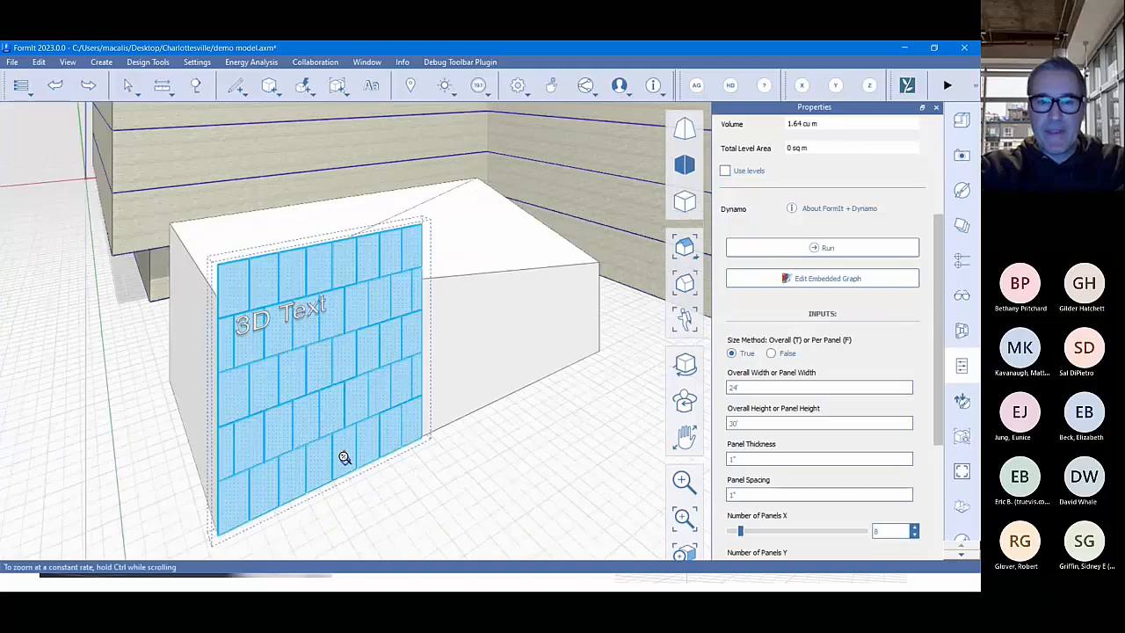
click(747, 389)
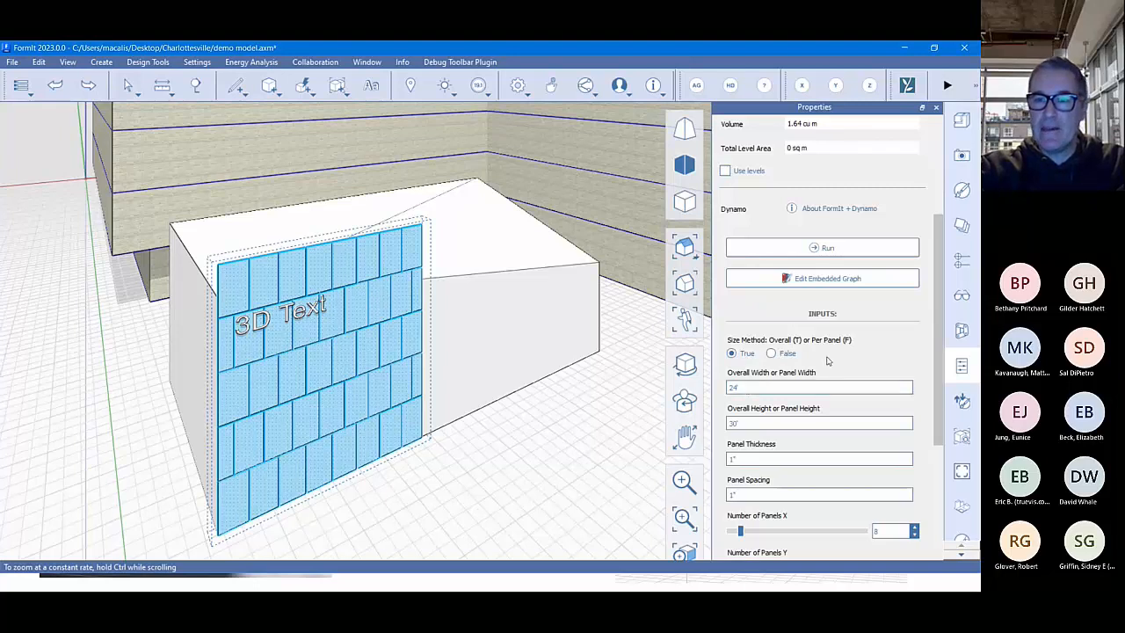
double_click(773, 384)
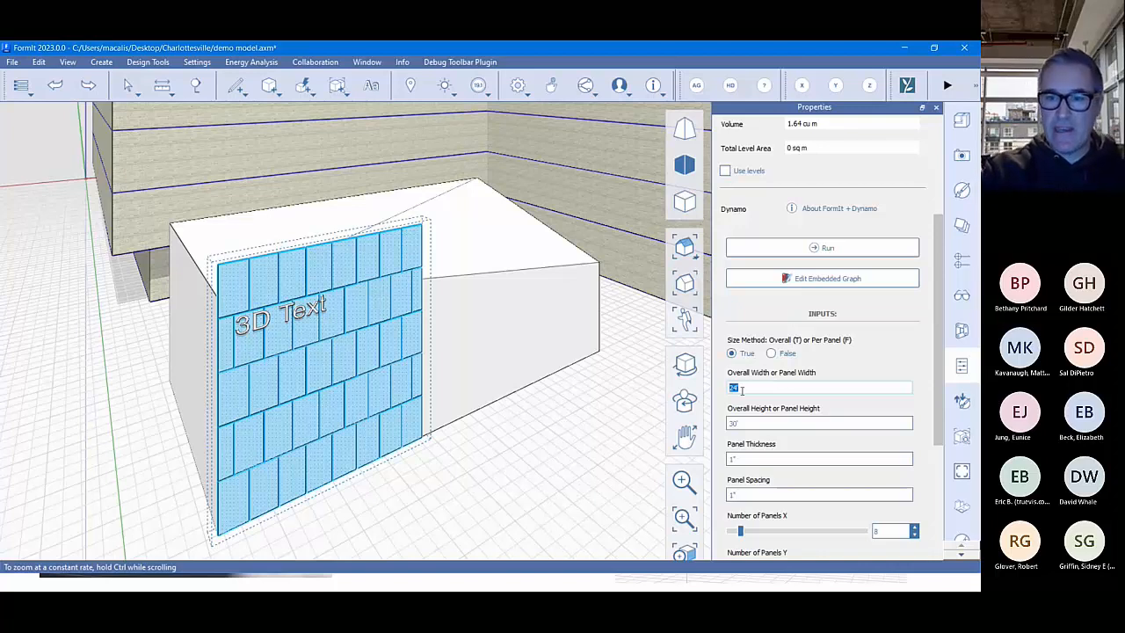
text(3)
text(m)
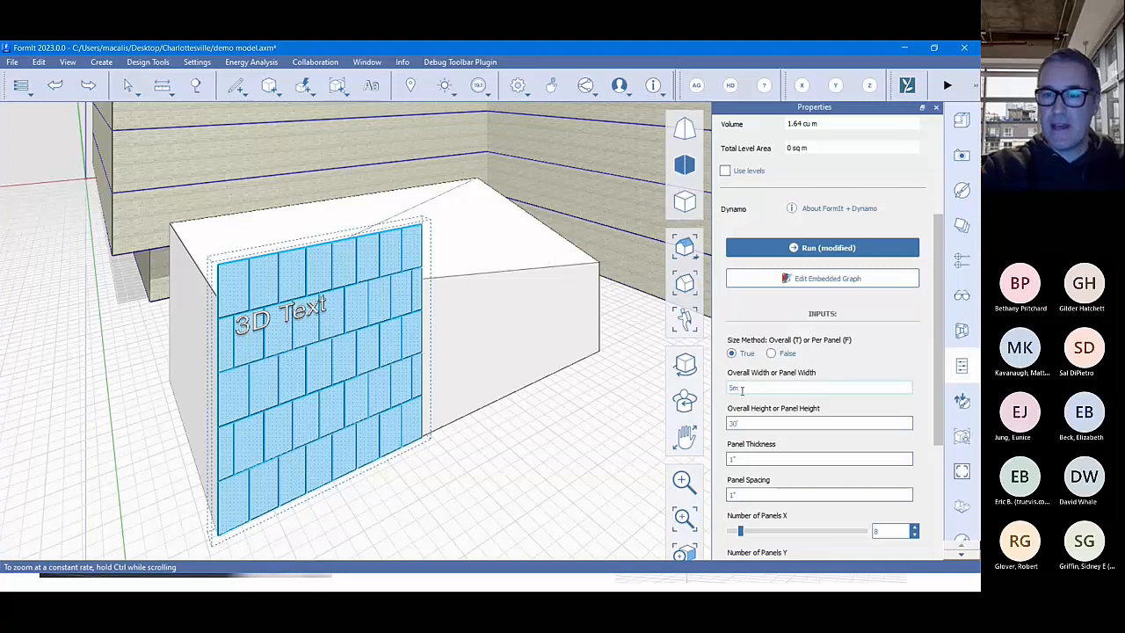
- Set the panel grid's overall height to 3 m and rerun its Dynamo graph
click(750, 423)
drag(750, 422, 719, 427)
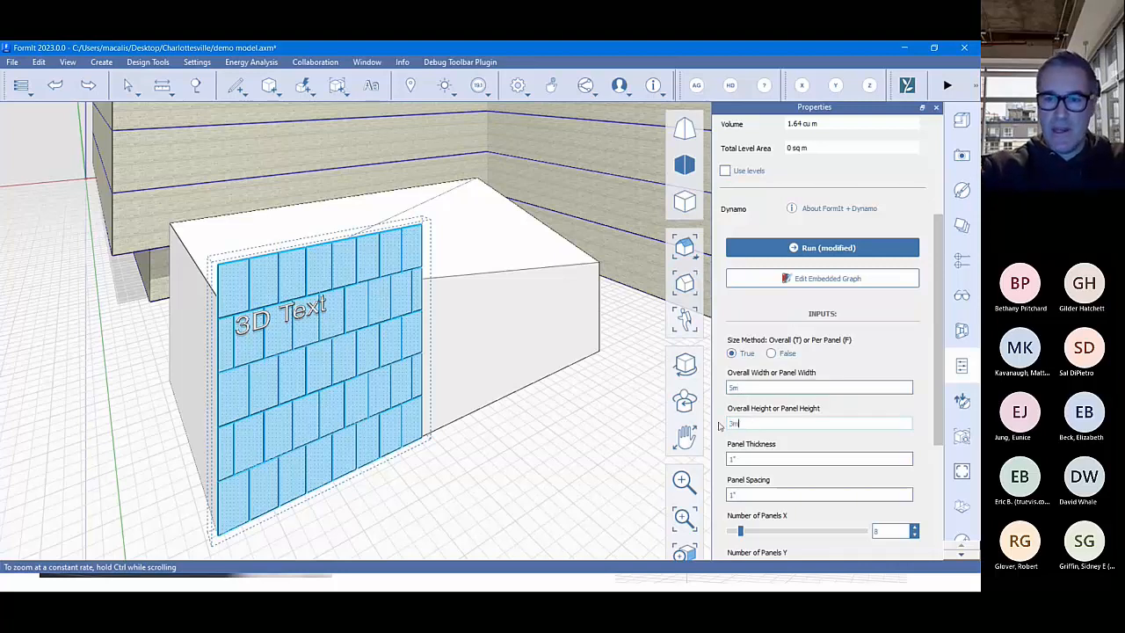
click(820, 249)
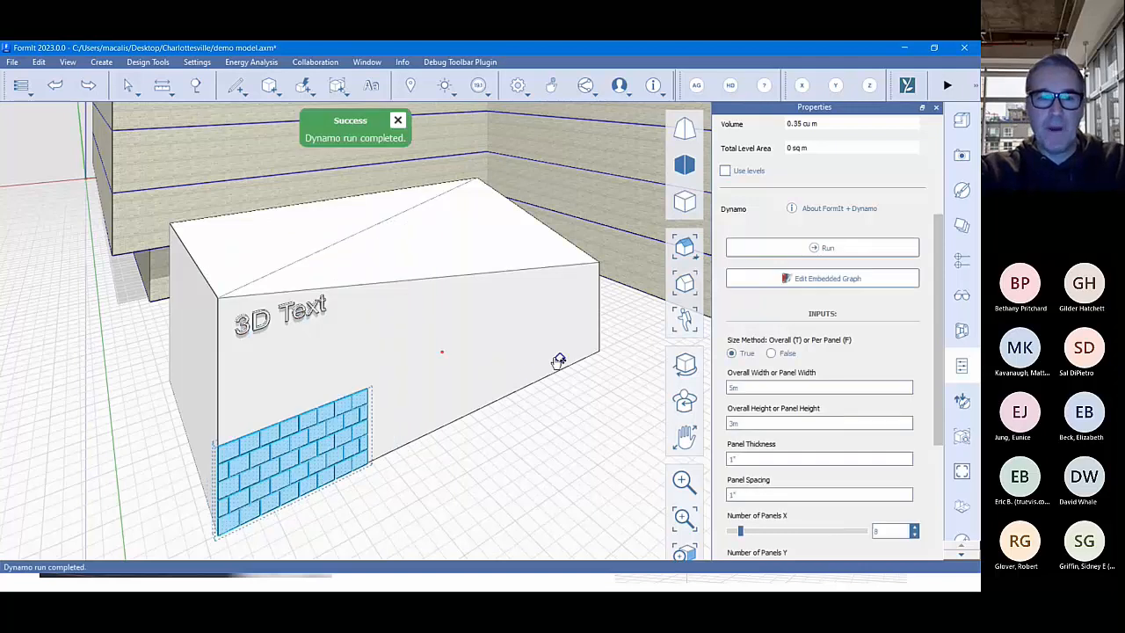
scroll(348, 435, up, 5)
scroll(395, 384, up, 5)
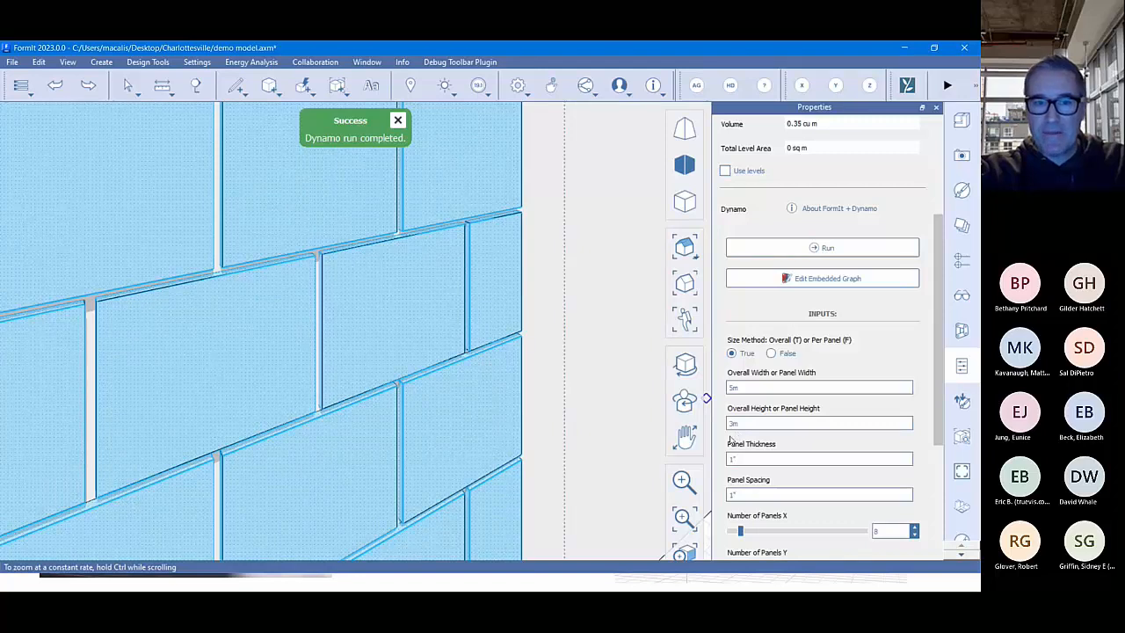
scroll(521, 377, down, 5)
scroll(521, 375, down, 5)
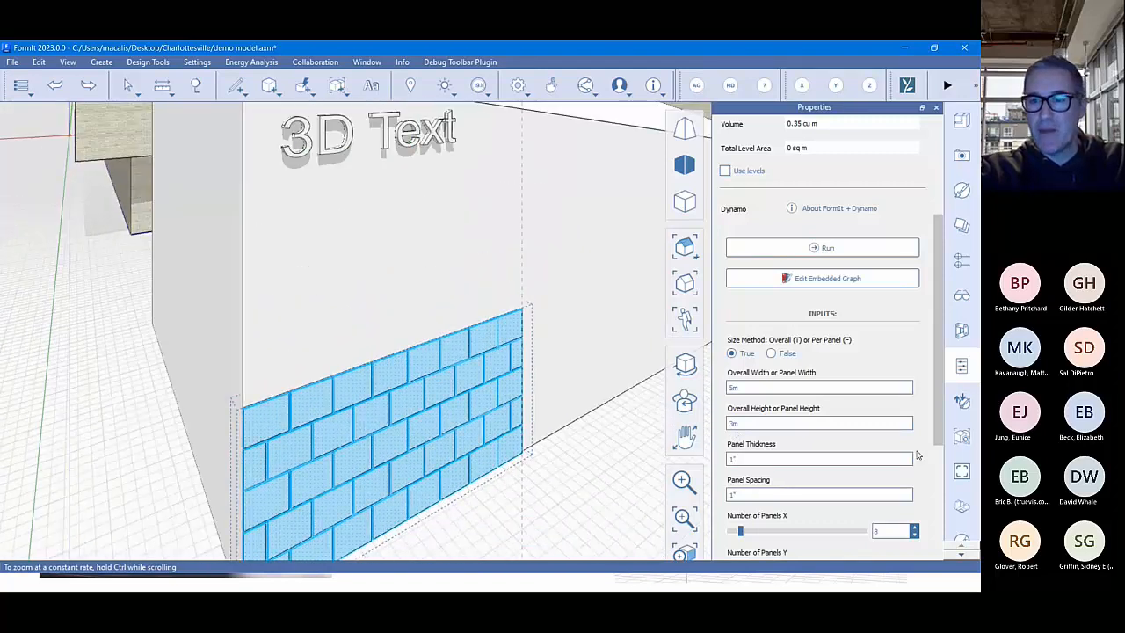
- Open the panel grid's embedded Dynamo graph, examine its width and height input nodes, and close Dynamo without saving
scroll(839, 281, down, 3)
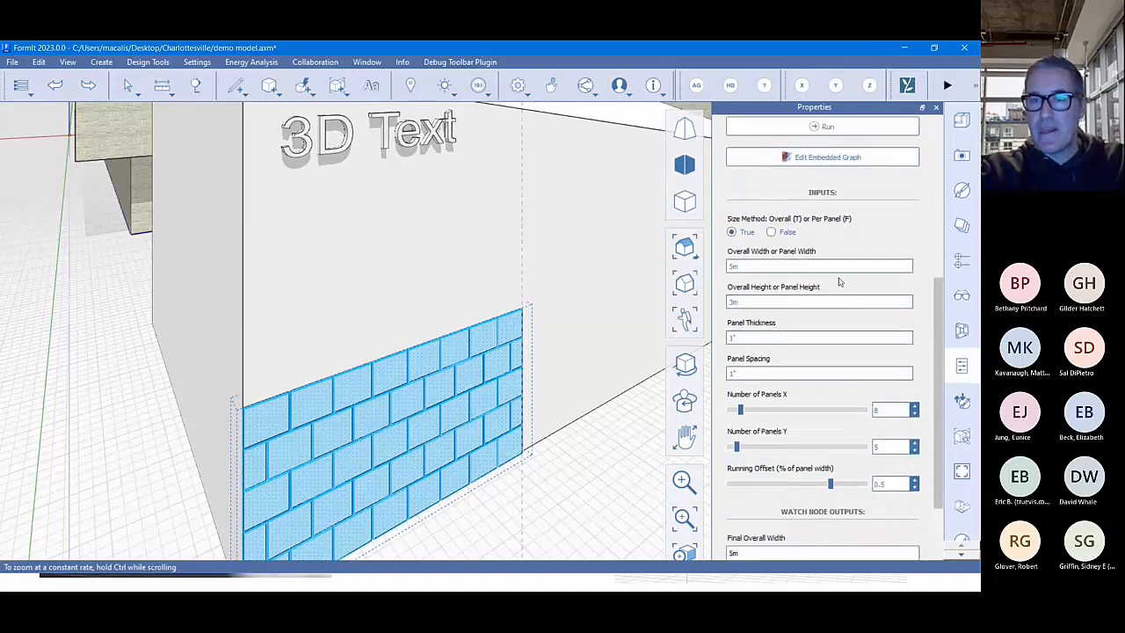
click(824, 158)
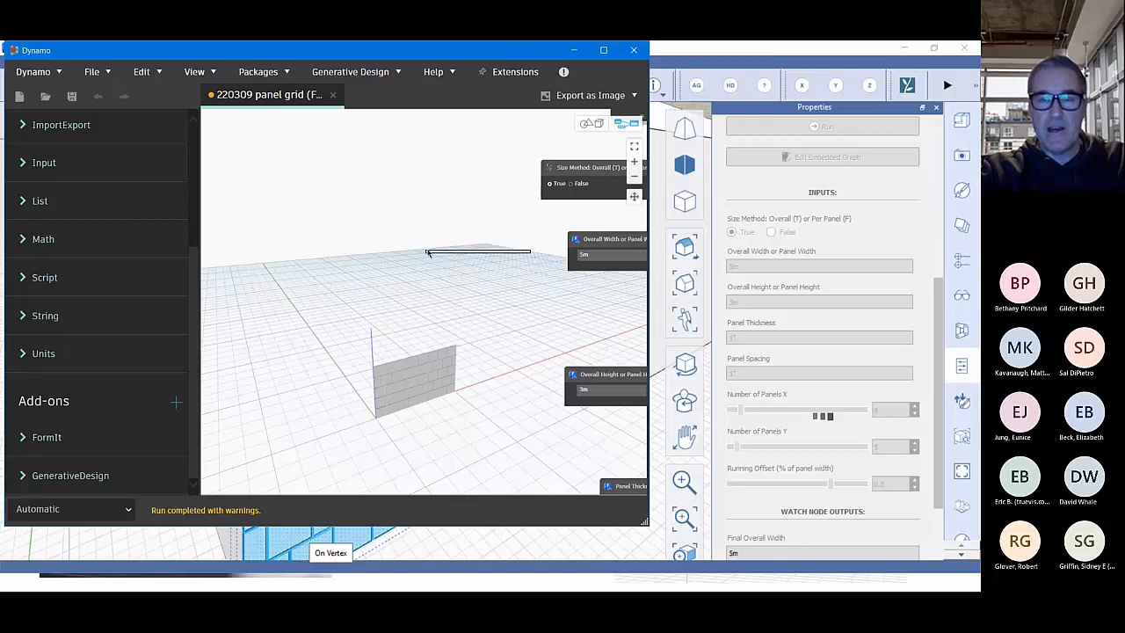
right_click(422, 246)
click(494, 222)
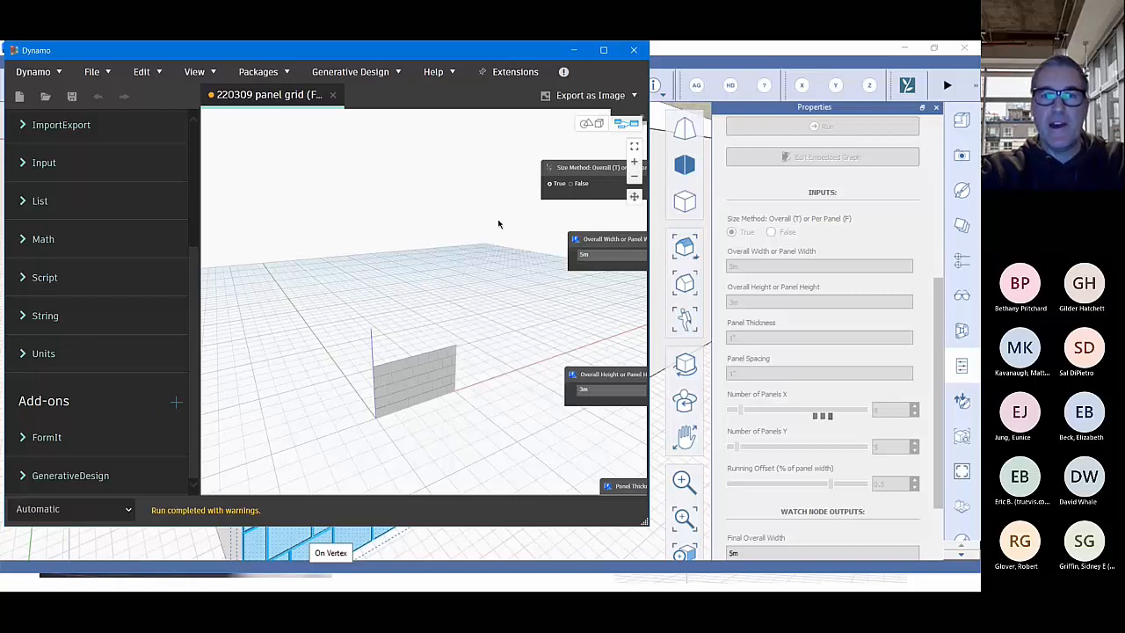
middle_drag(571, 238, 432, 238)
scroll(431, 238, up, 5)
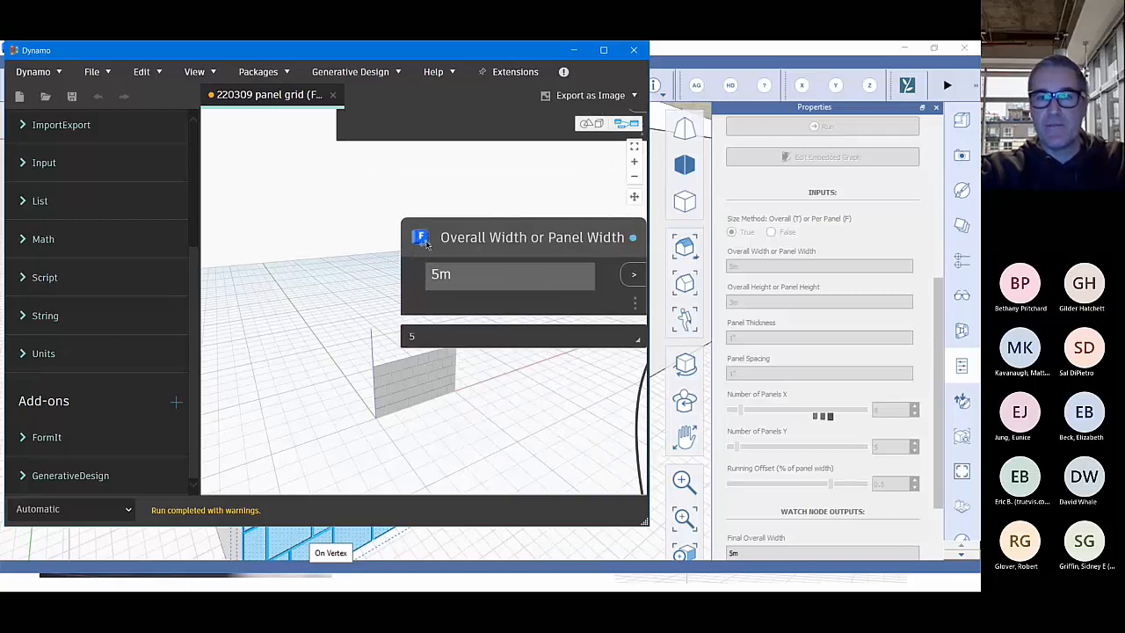
scroll(334, 268, down, 2)
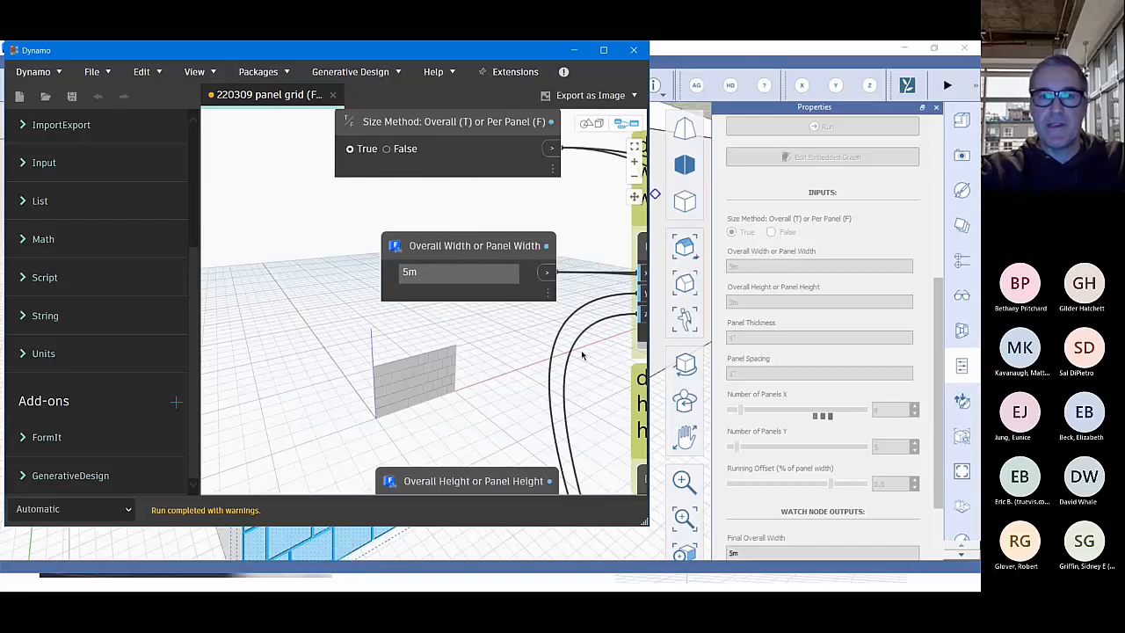
click(633, 50)
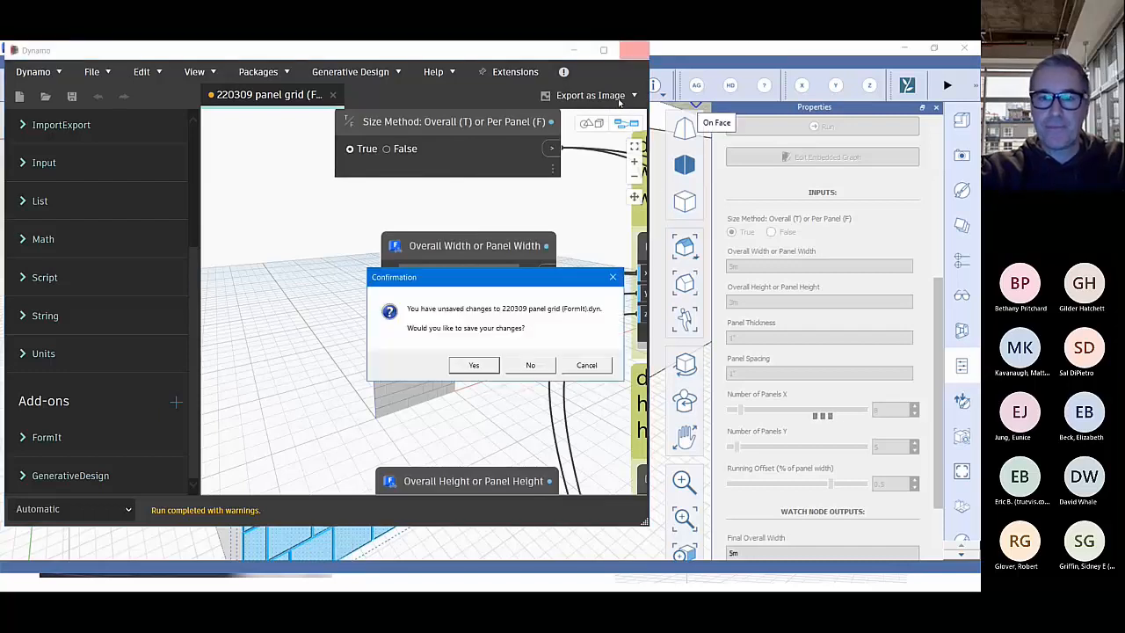
click(532, 364)
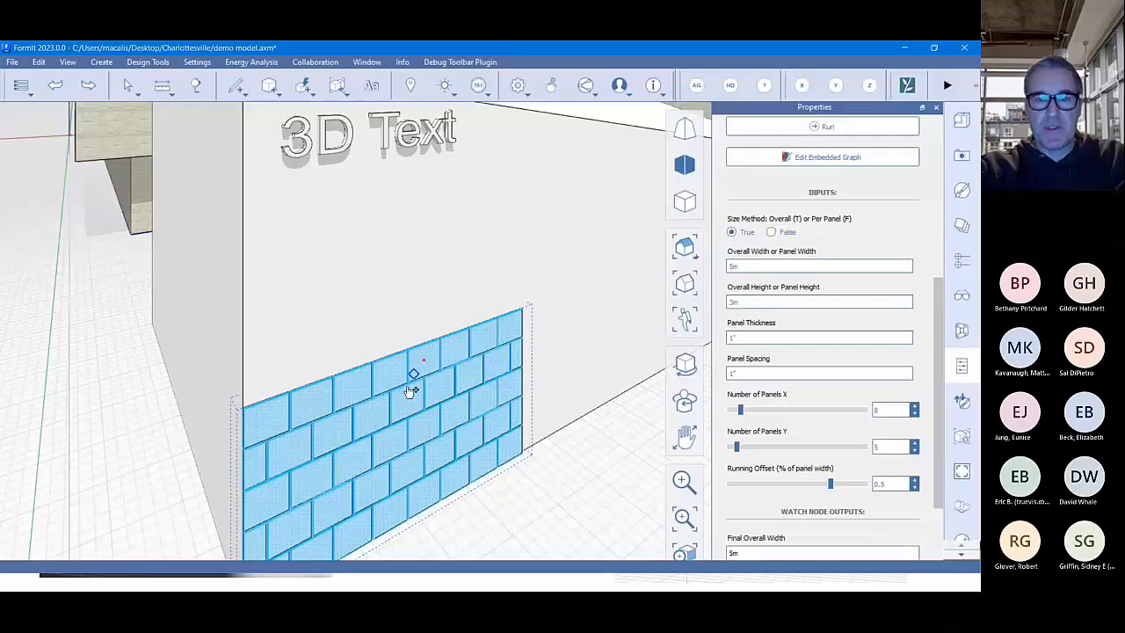
- Clear the panel grid selection and browse the folders of the Material Samples library
key(Escape)
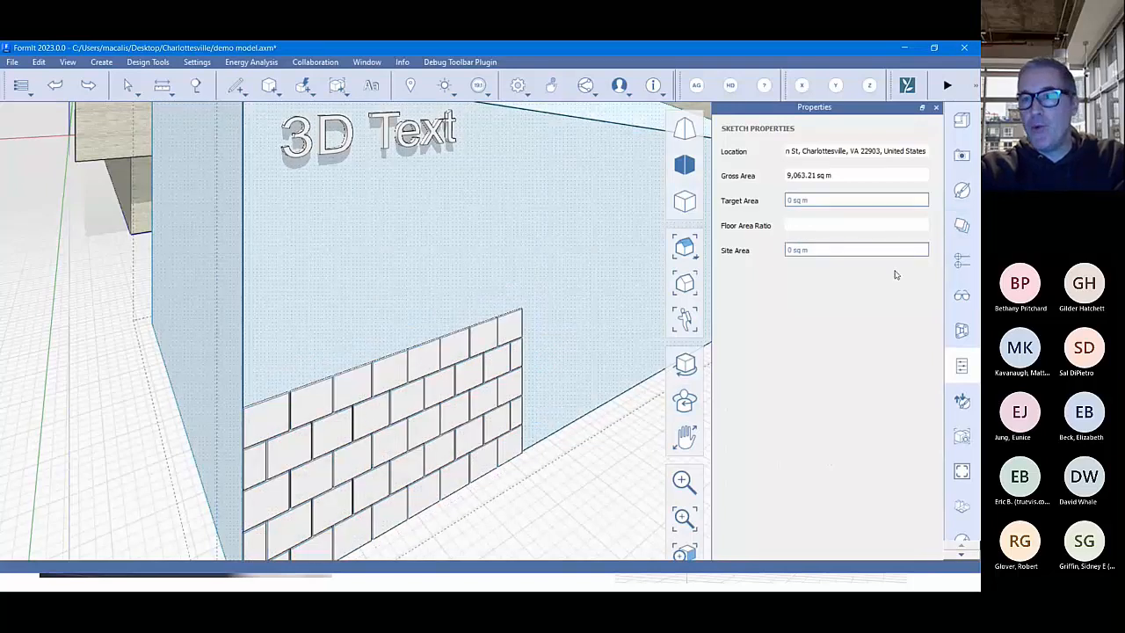
click(961, 191)
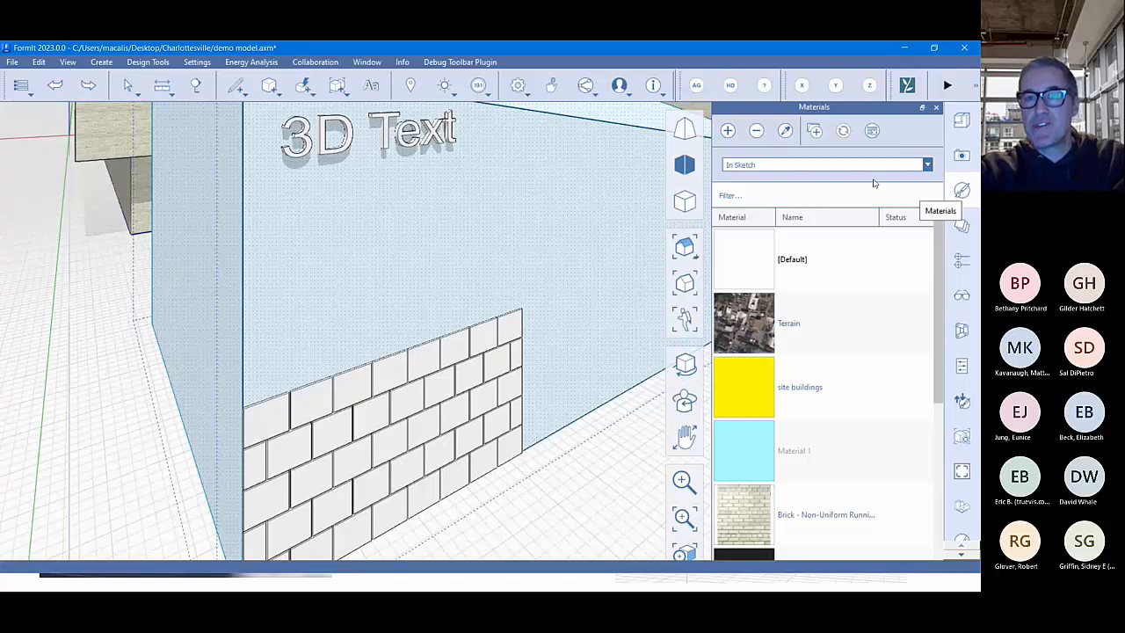
click(783, 166)
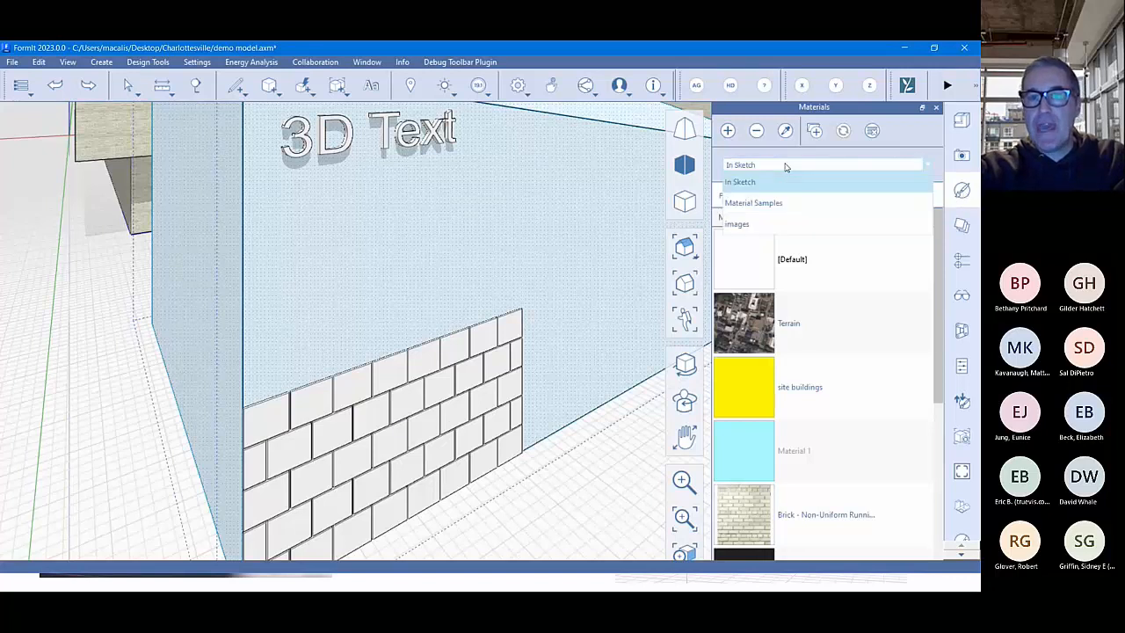
click(753, 202)
scroll(761, 322, down, 3)
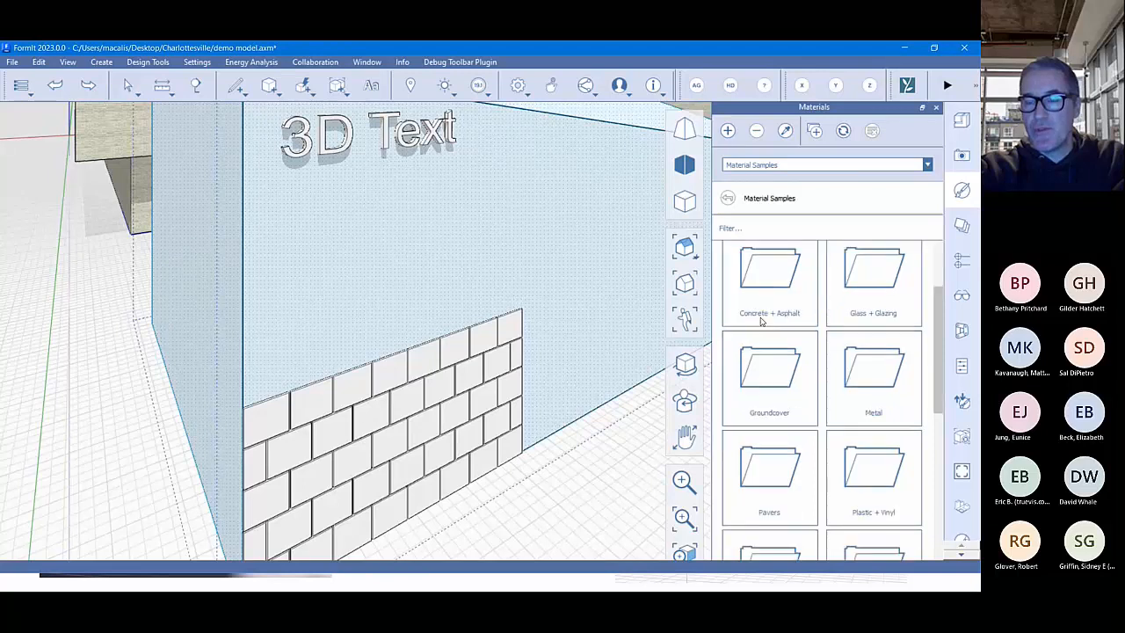
scroll(761, 322, up, 3)
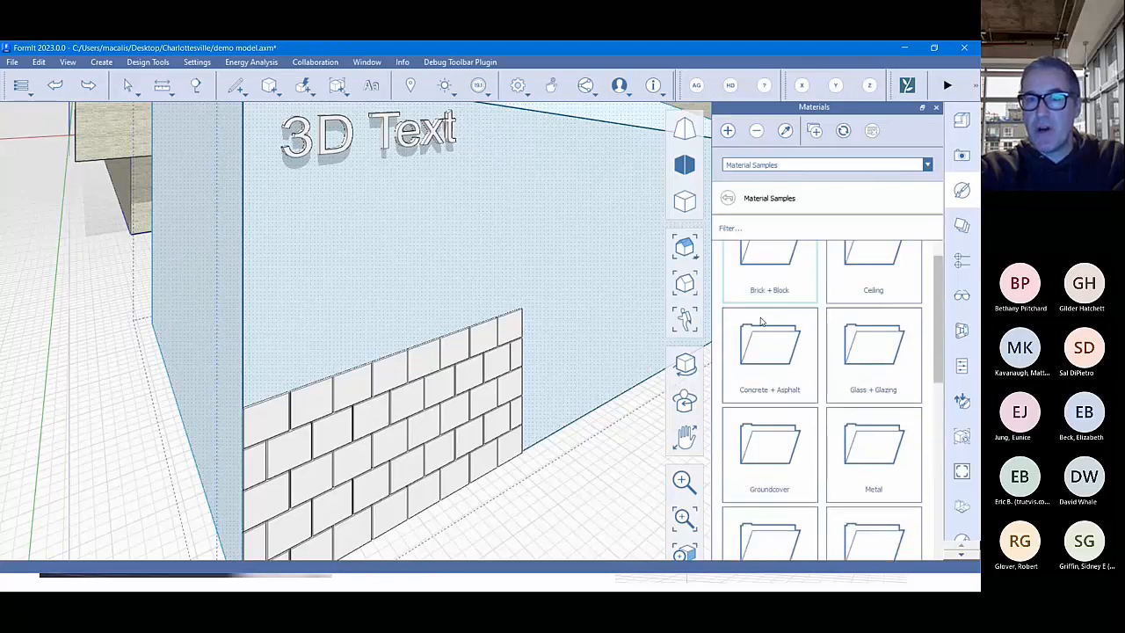
- Switch to the images material library and open its Concrete folder
click(759, 166)
click(753, 222)
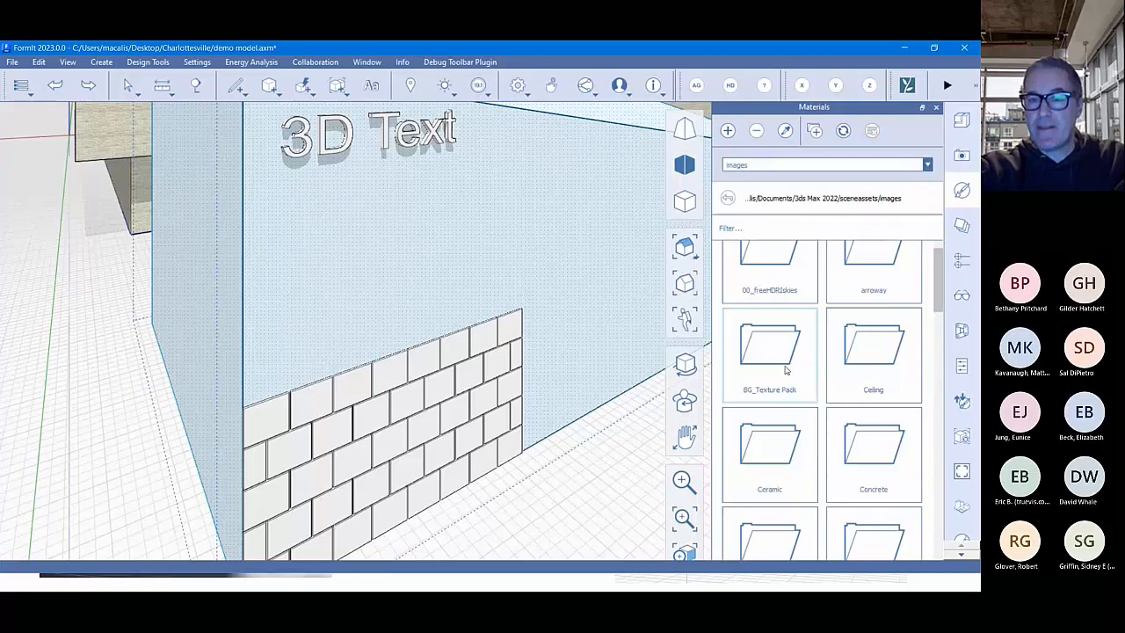
scroll(786, 370, down, 1)
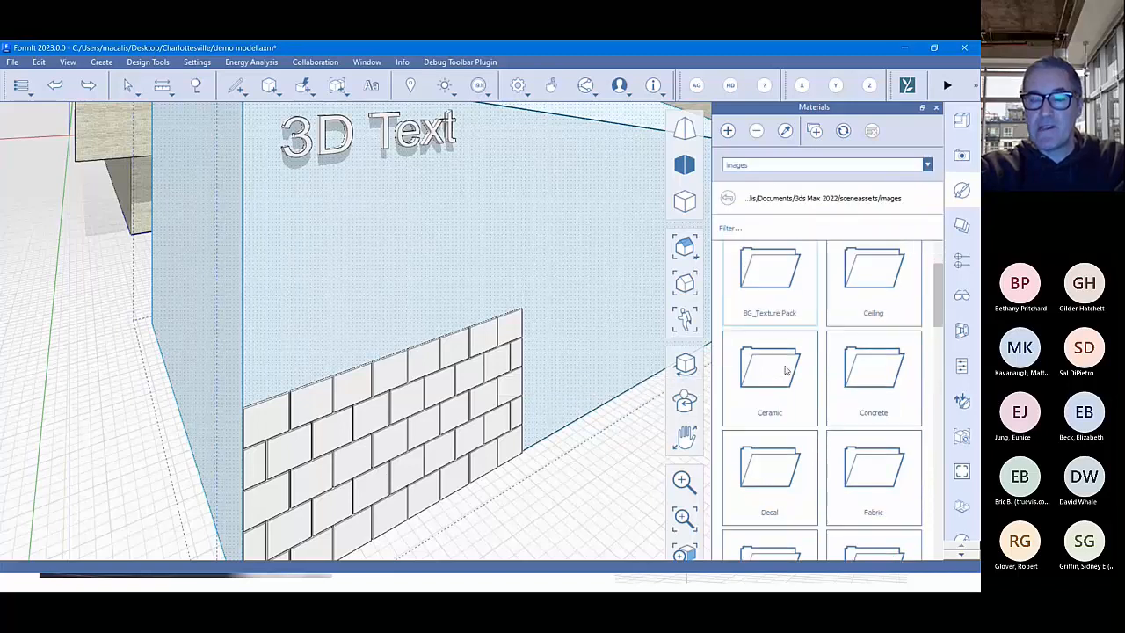
click(861, 377)
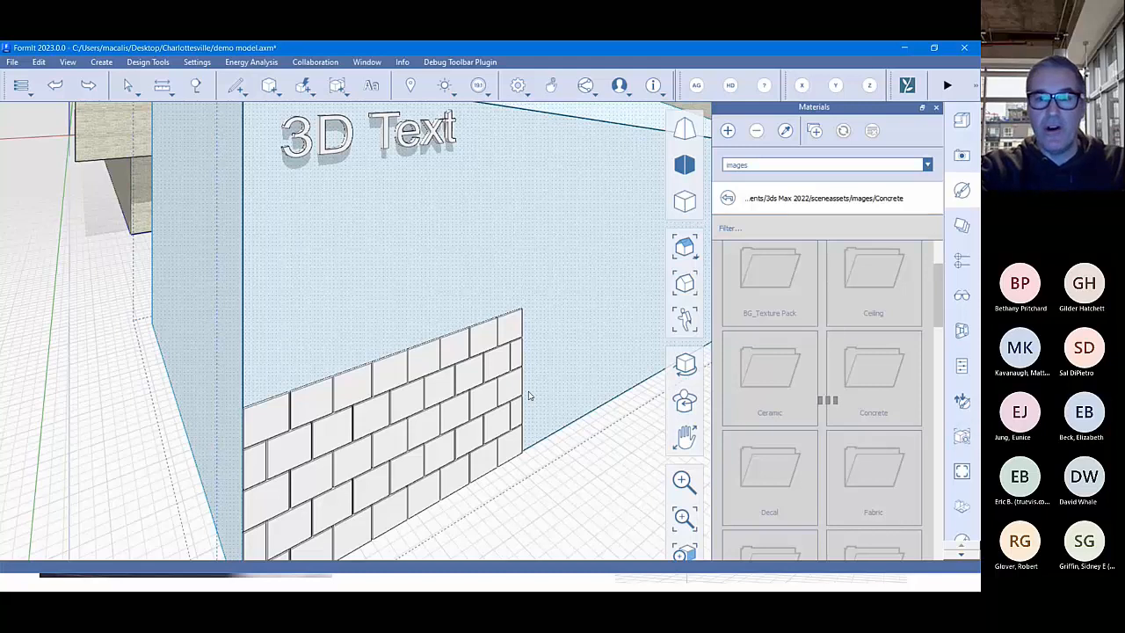
key(Escape)
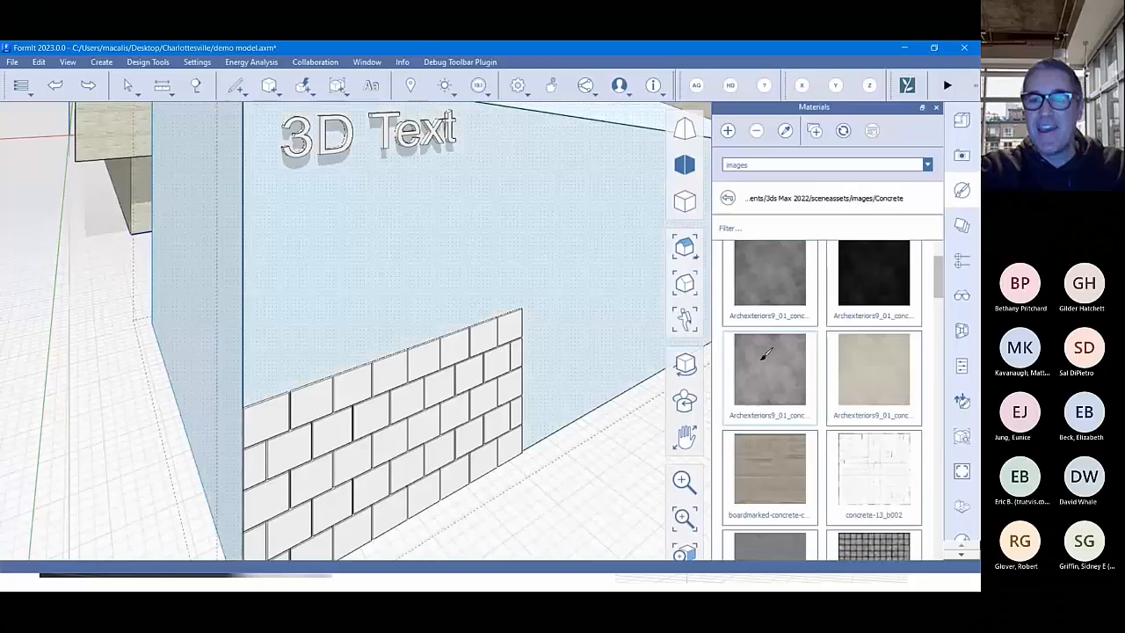
- Edit the panel grid group and paint its panels with the Archexteriors9_01_concrete_22_diffuse material
click(477, 419)
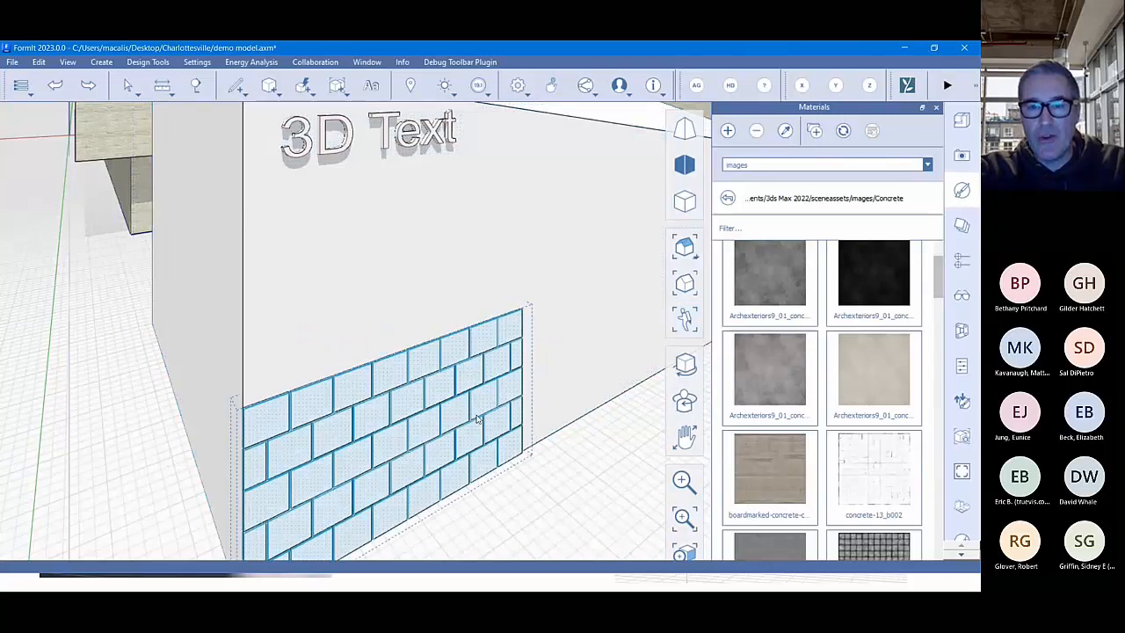
double_click(477, 419)
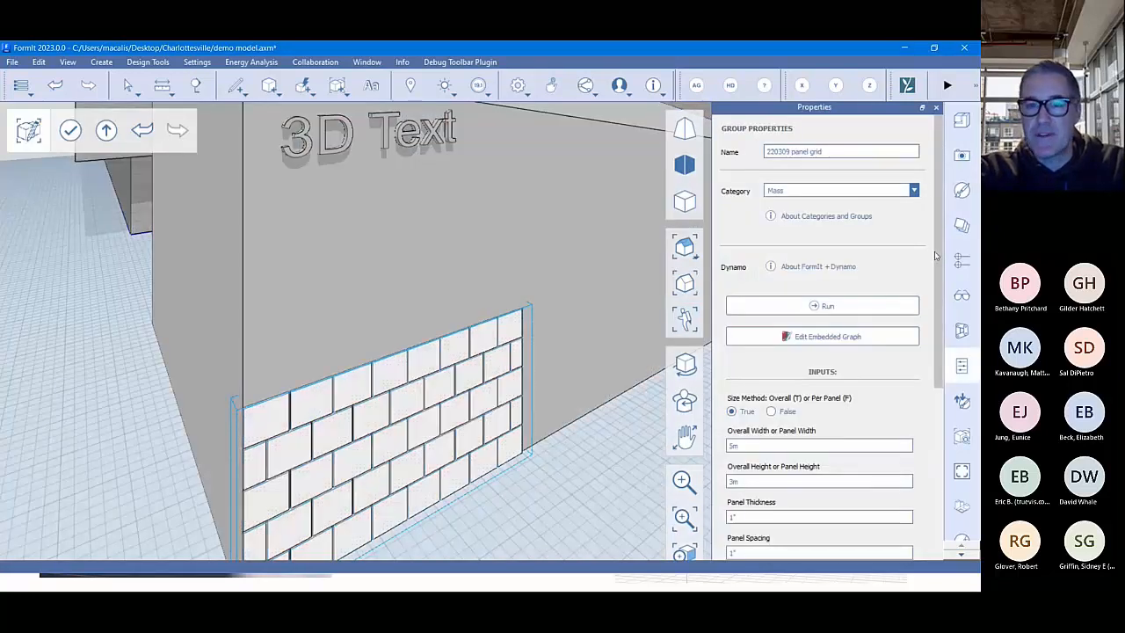
click(962, 190)
click(790, 358)
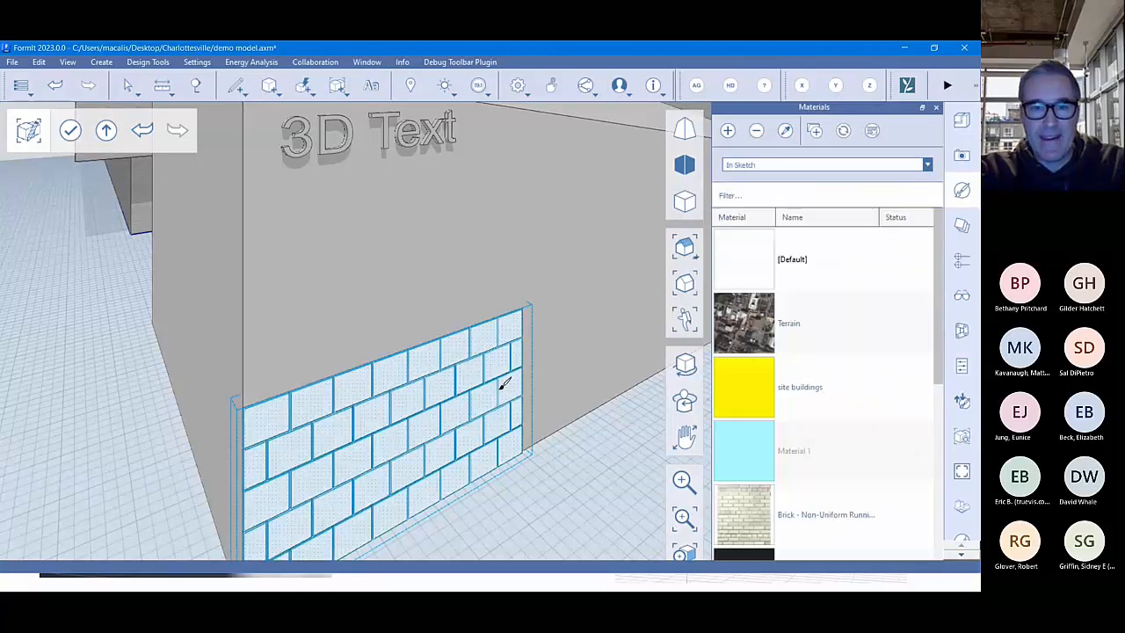
click(506, 384)
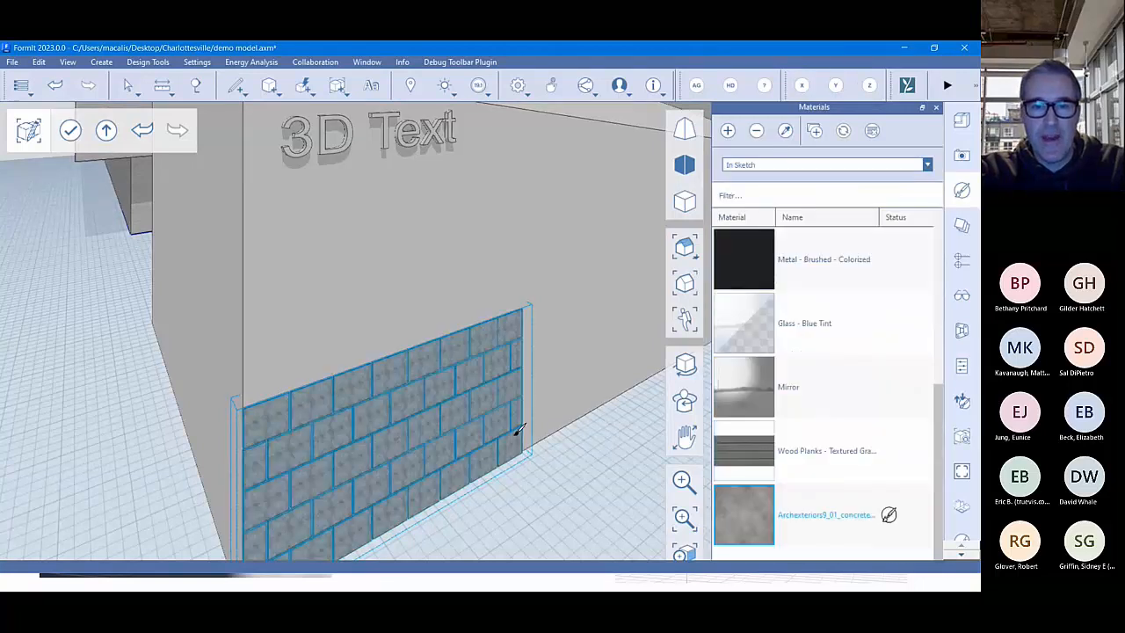
- Inspect the concrete texture on the panels and set the Archexteriors9_01_concrete_22_diffuse material's horizontal and vertical scale to 5 m
scroll(487, 401, up, 5)
scroll(479, 401, up, 5)
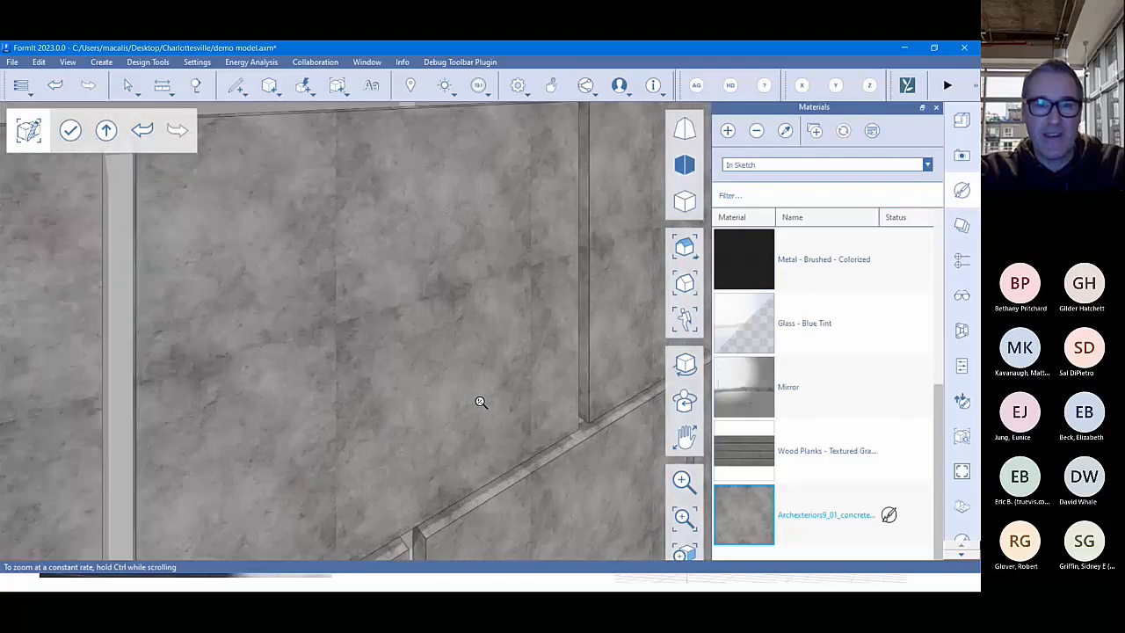
scroll(480, 401, down, 3)
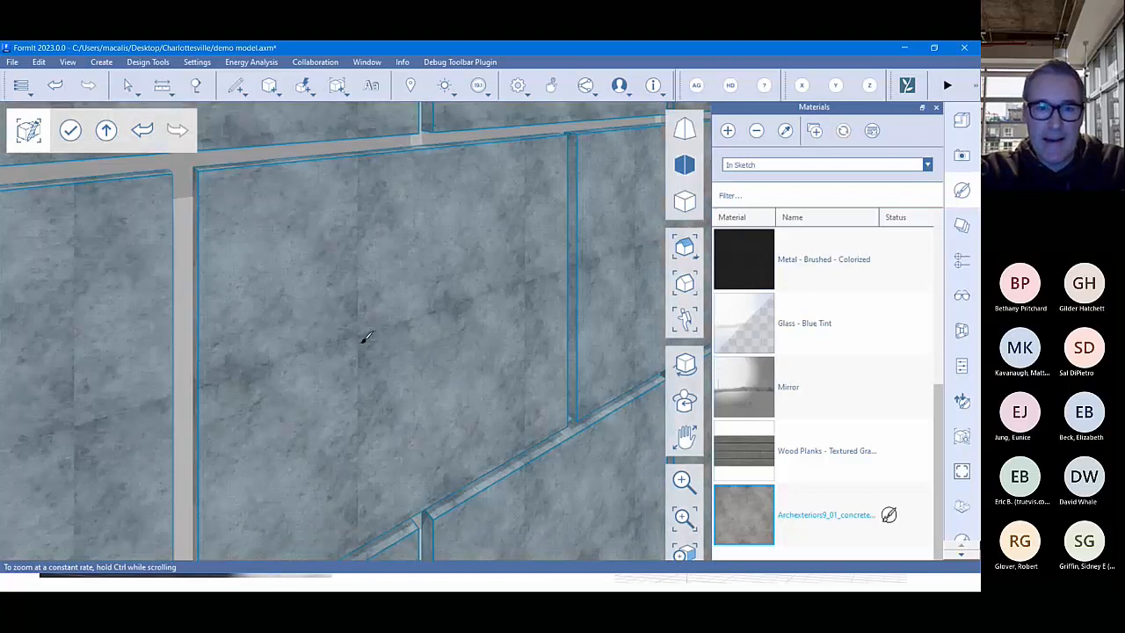
right_click(846, 514)
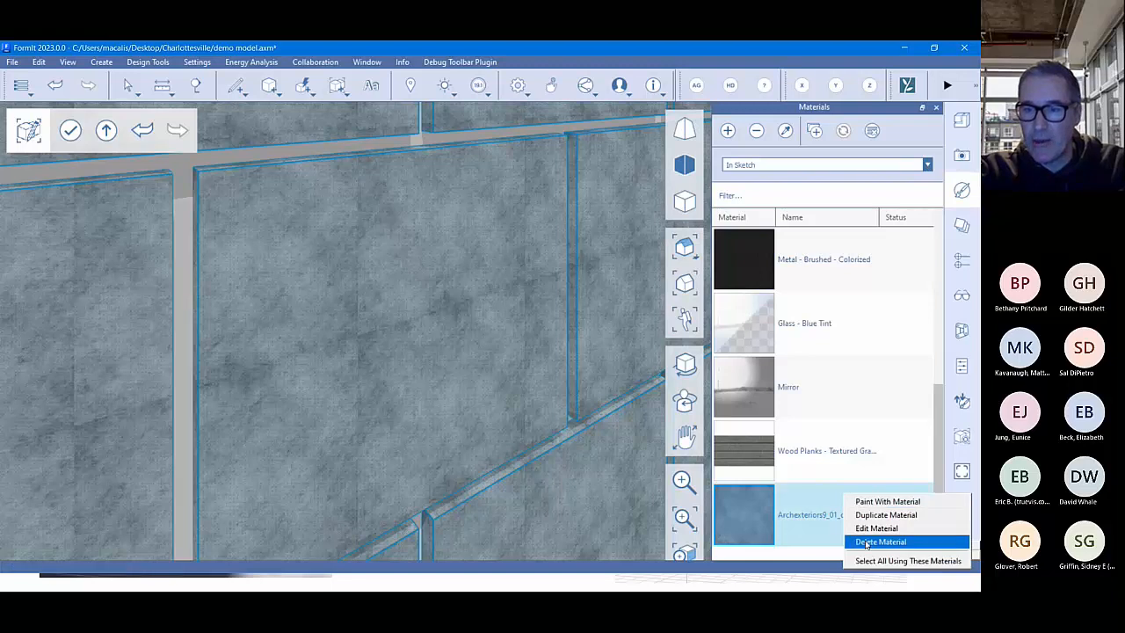
click(876, 528)
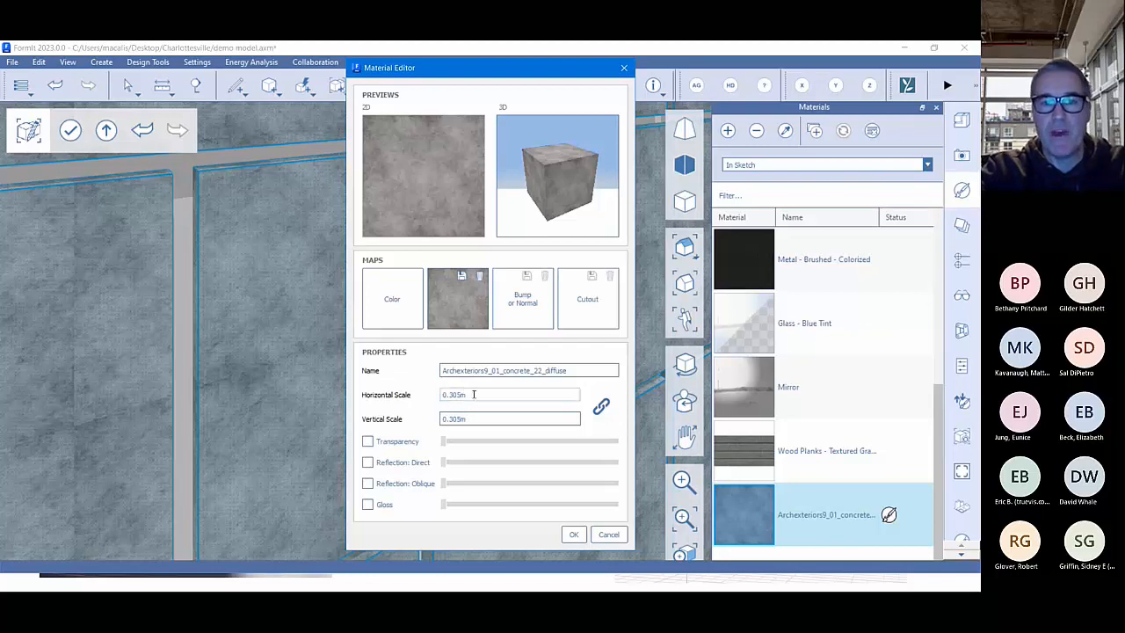
drag(432, 418, 411, 426)
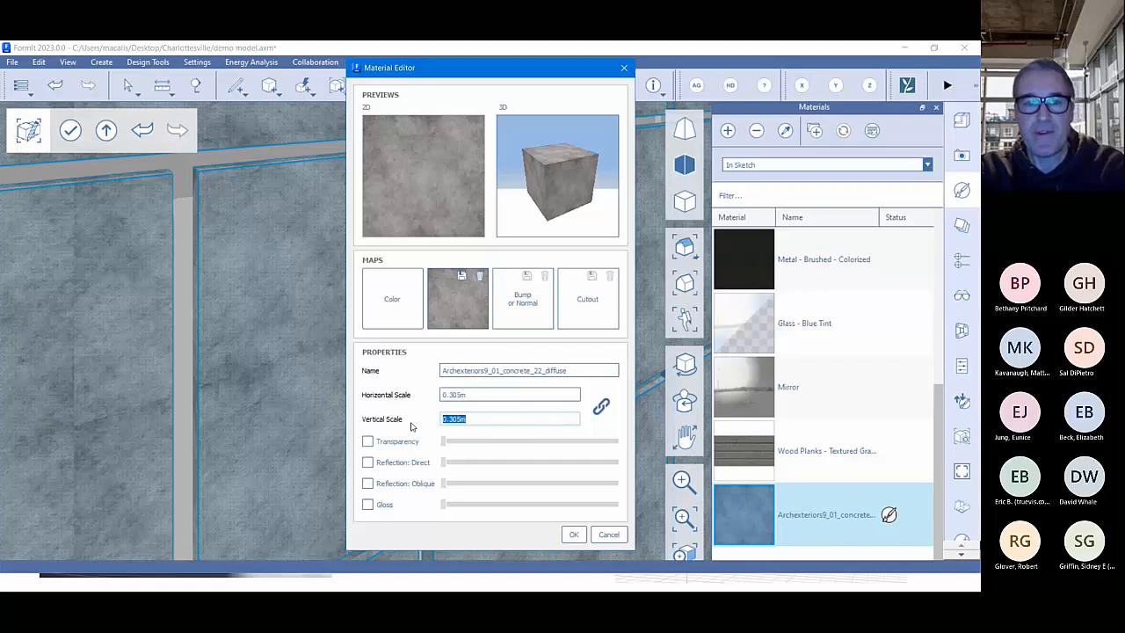
drag(507, 397, 420, 392)
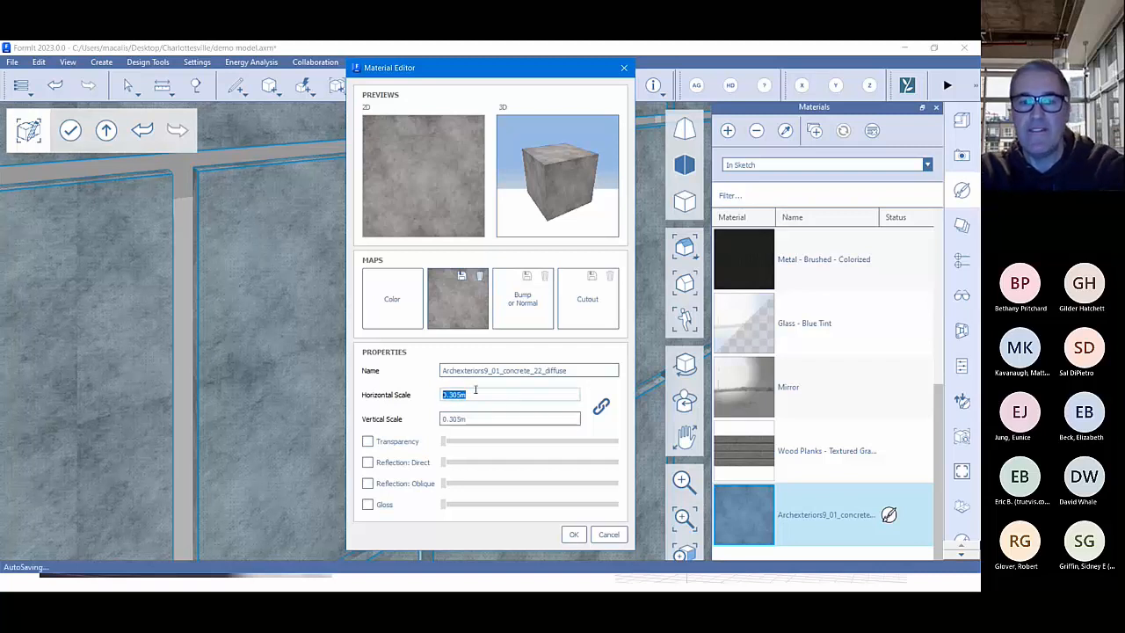
text(5)
- Set the concrete material's linked horizontal and vertical scale to 3 m and apply the change
click(473, 418)
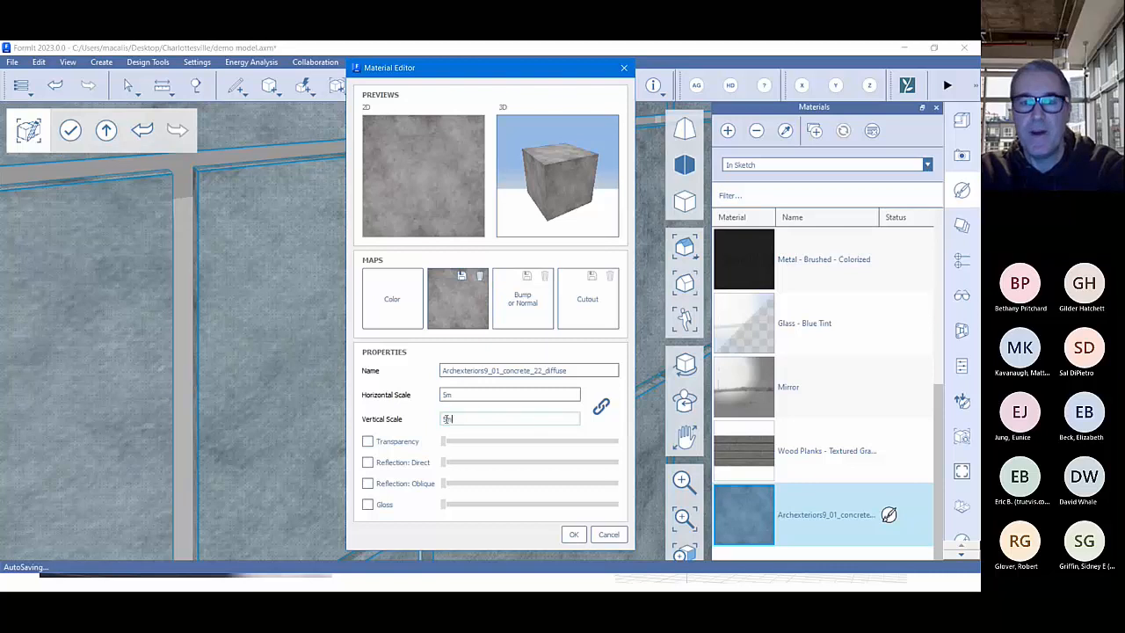
double_click(477, 420)
text(3)
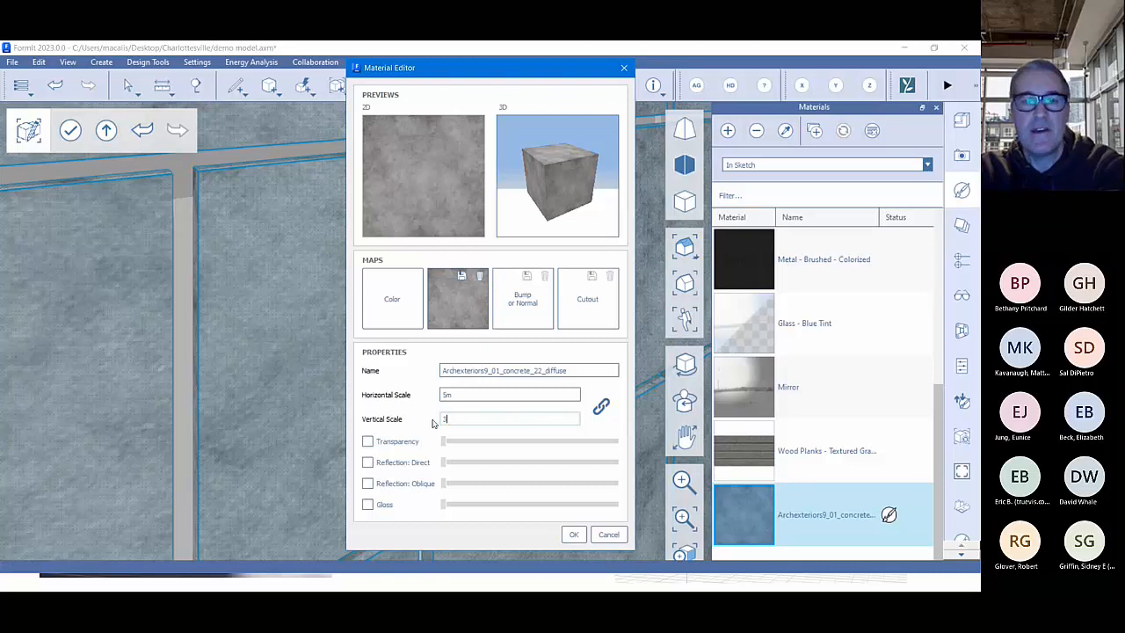
click(497, 393)
drag(492, 68, 689, 73)
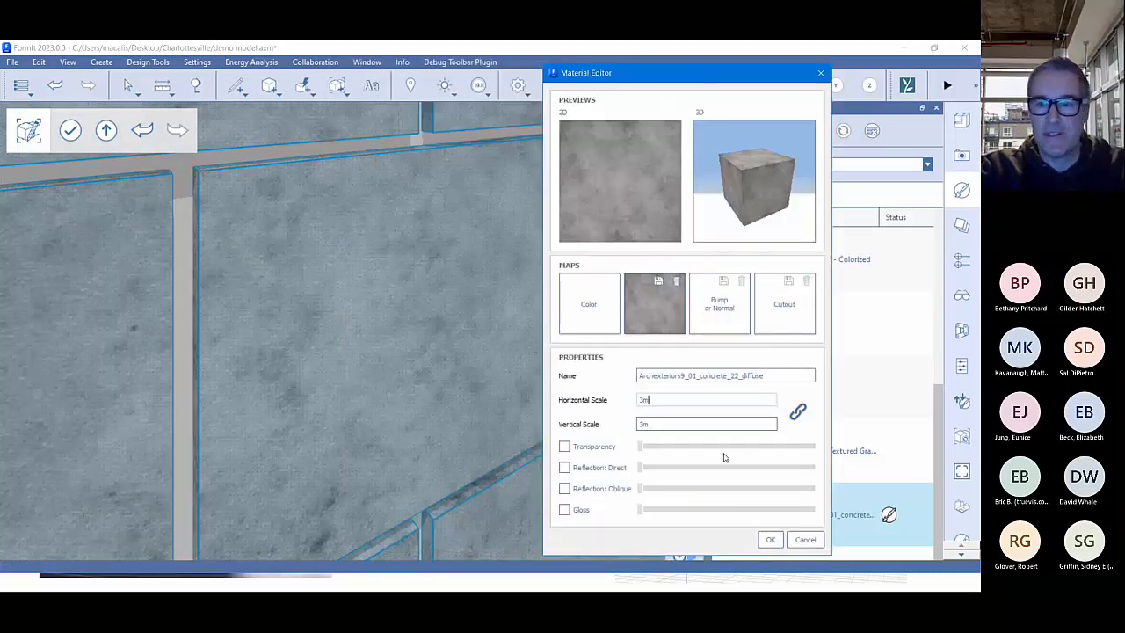
click(769, 538)
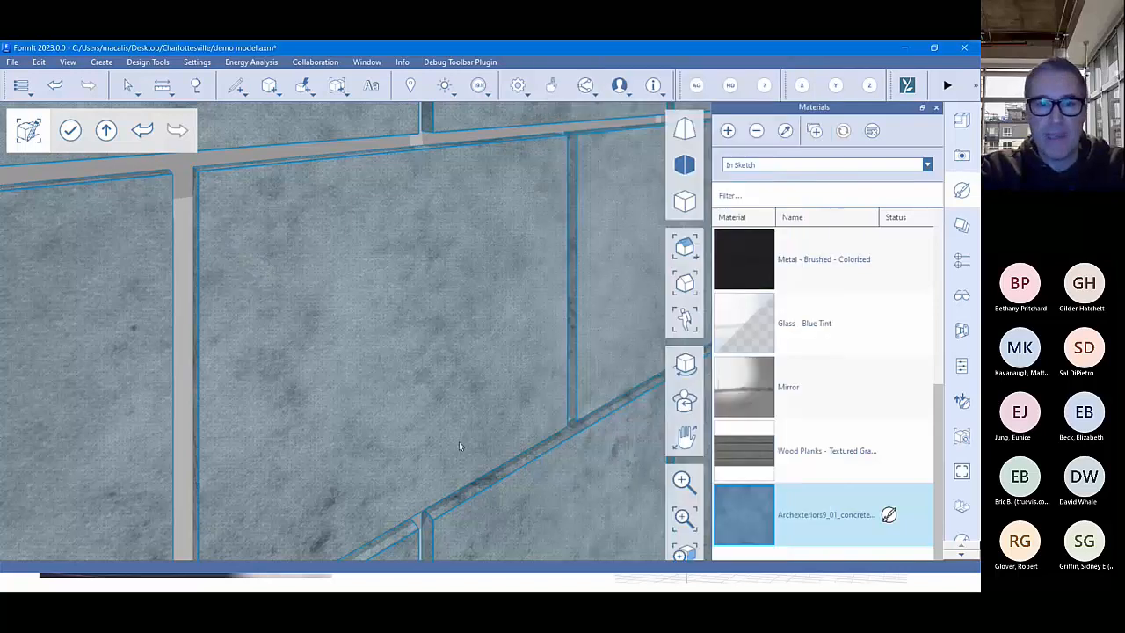
- Reopen the concrete material for editing and enable its direct reflection, oblique reflection and gloss properties
scroll(459, 441, down, 6)
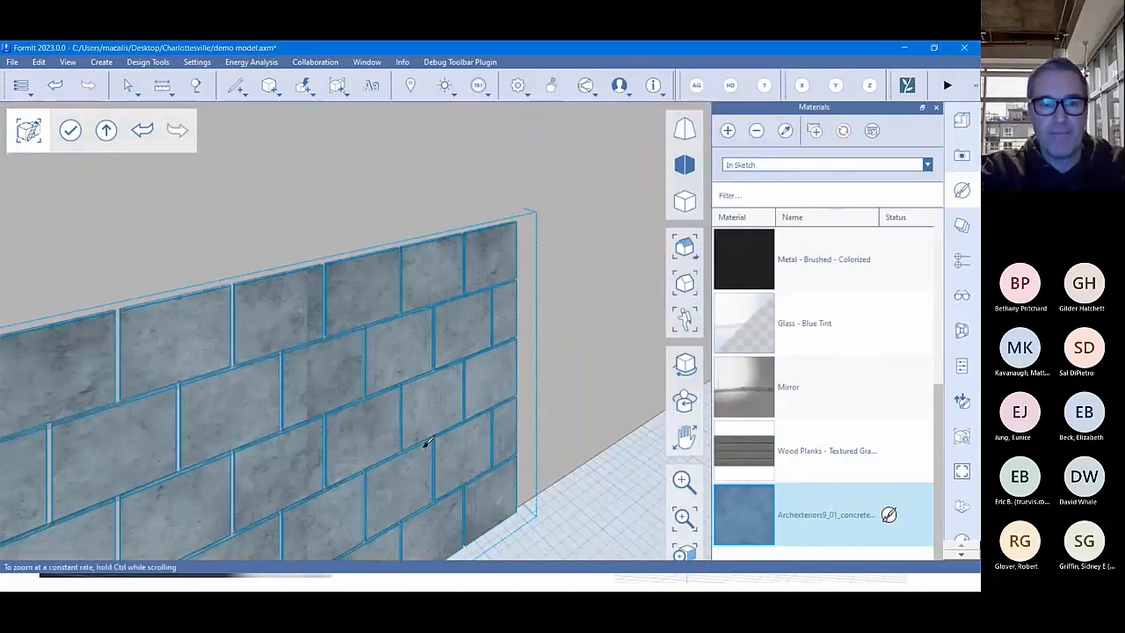
scroll(417, 378, up, 5)
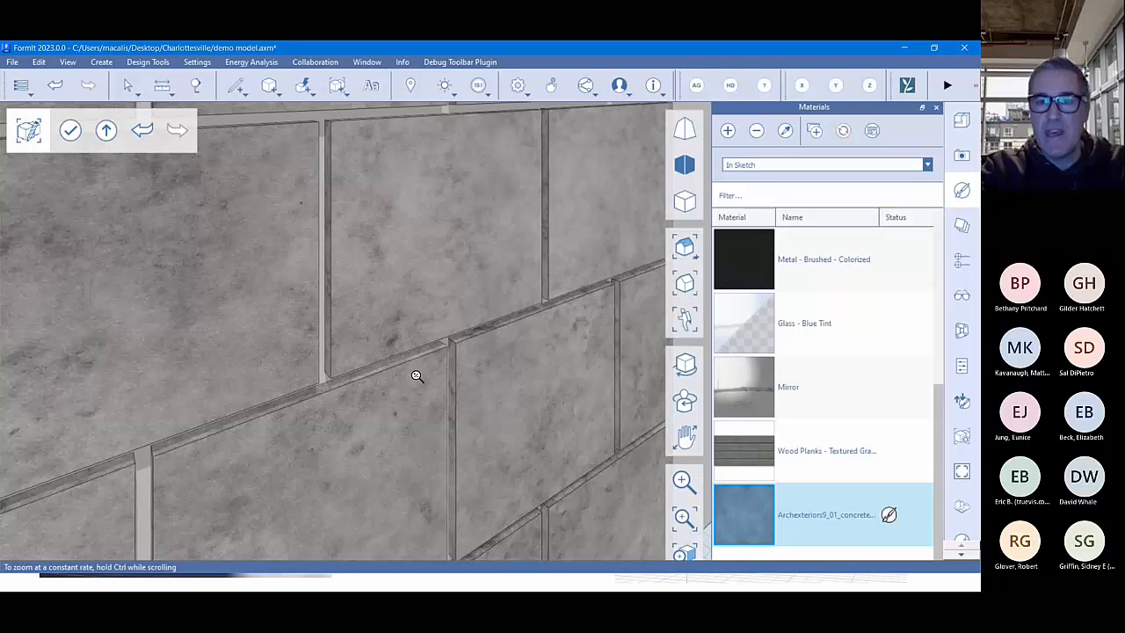
click(417, 374)
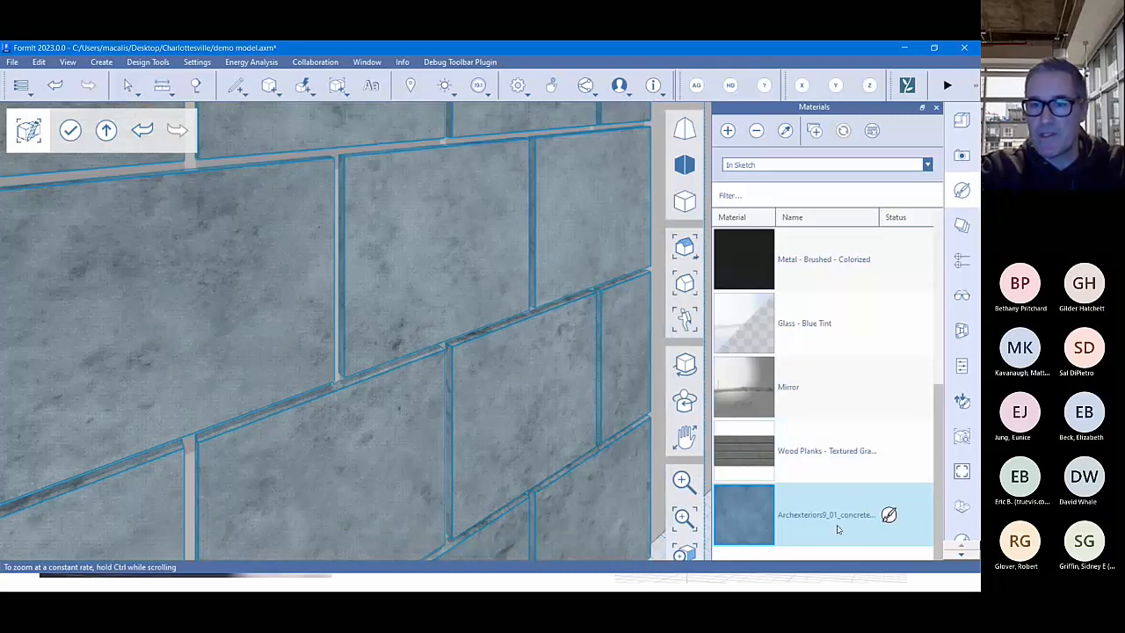
right_click(837, 528)
click(878, 545)
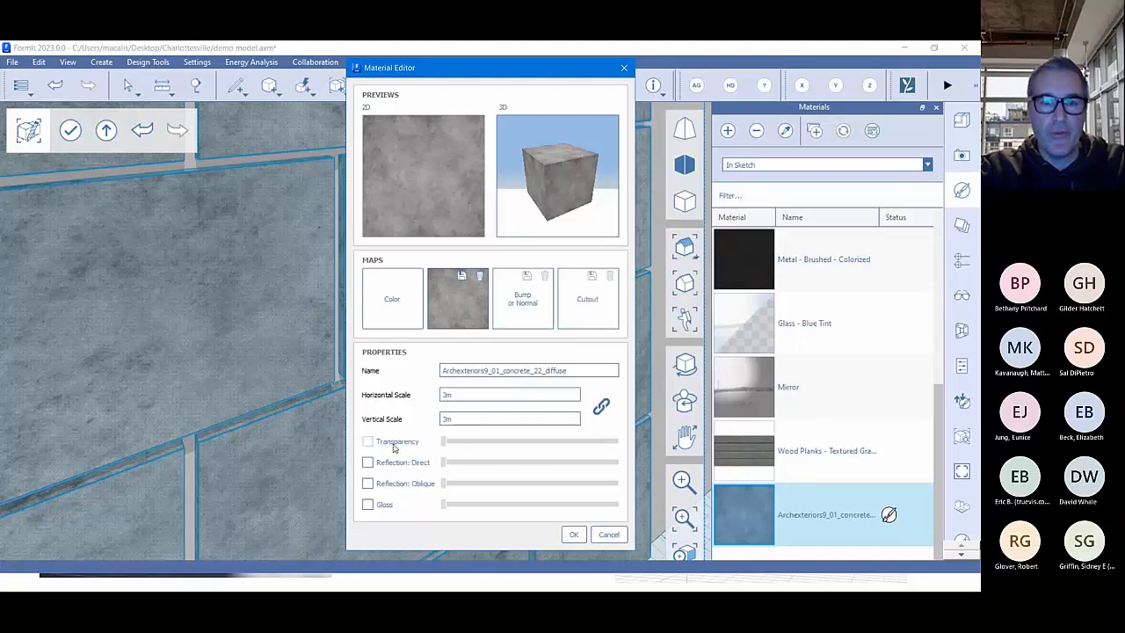
click(368, 463)
click(367, 483)
click(367, 505)
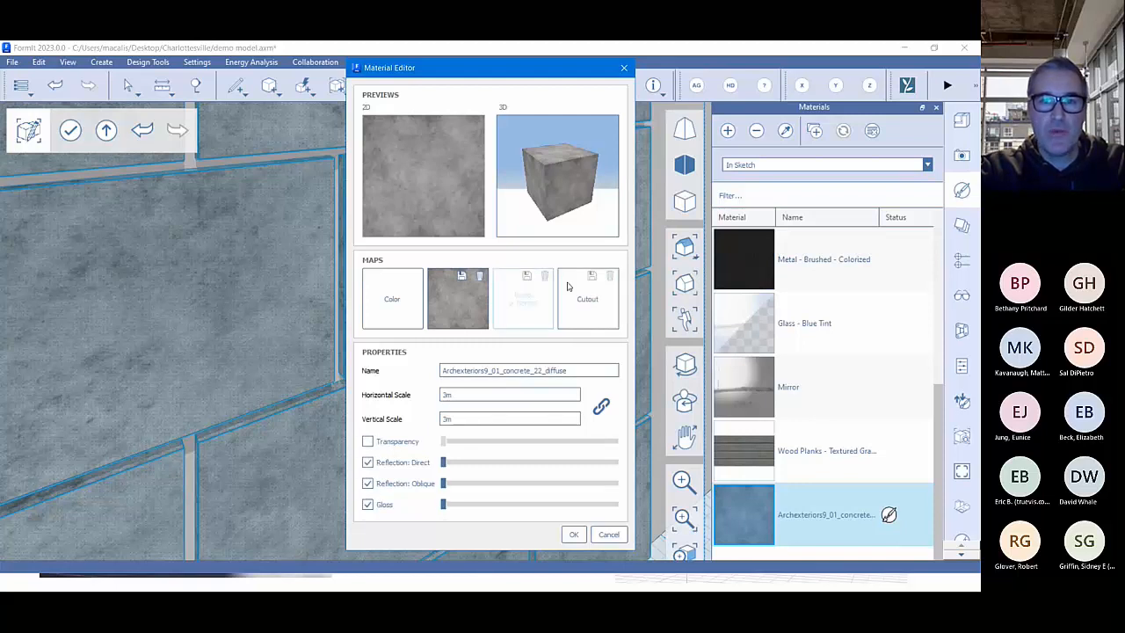
- Set direct reflection to about 20%, oblique reflection to about half and gloss to maximum, unlink the scales and apply the material changes
drag(444, 462, 537, 483)
click(479, 484)
click(481, 504)
click(540, 465)
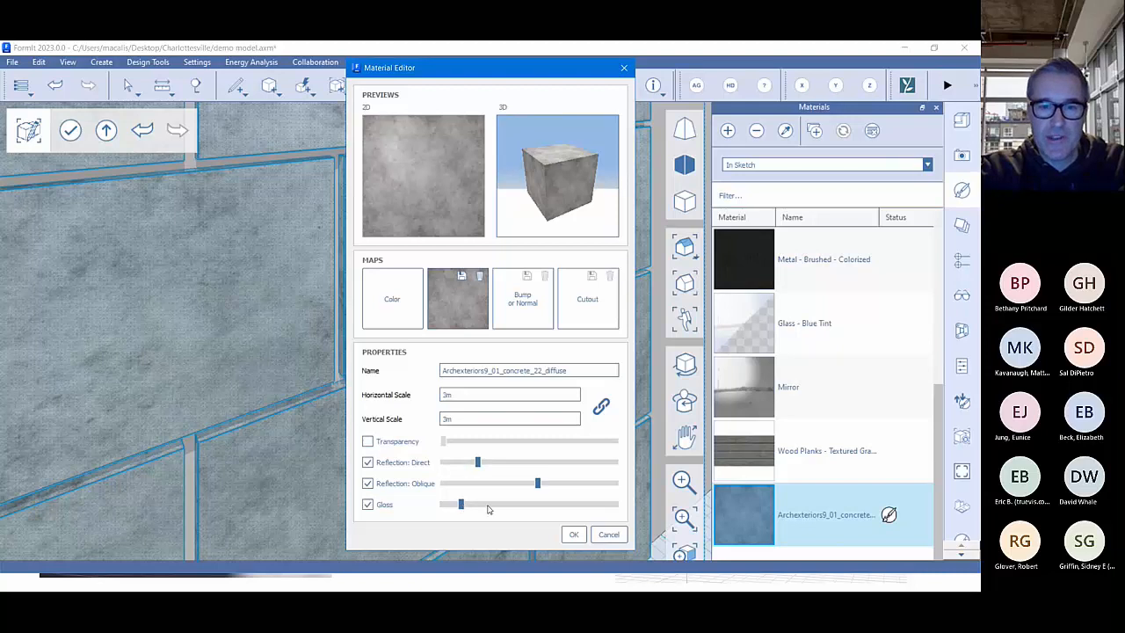
drag(460, 506, 619, 508)
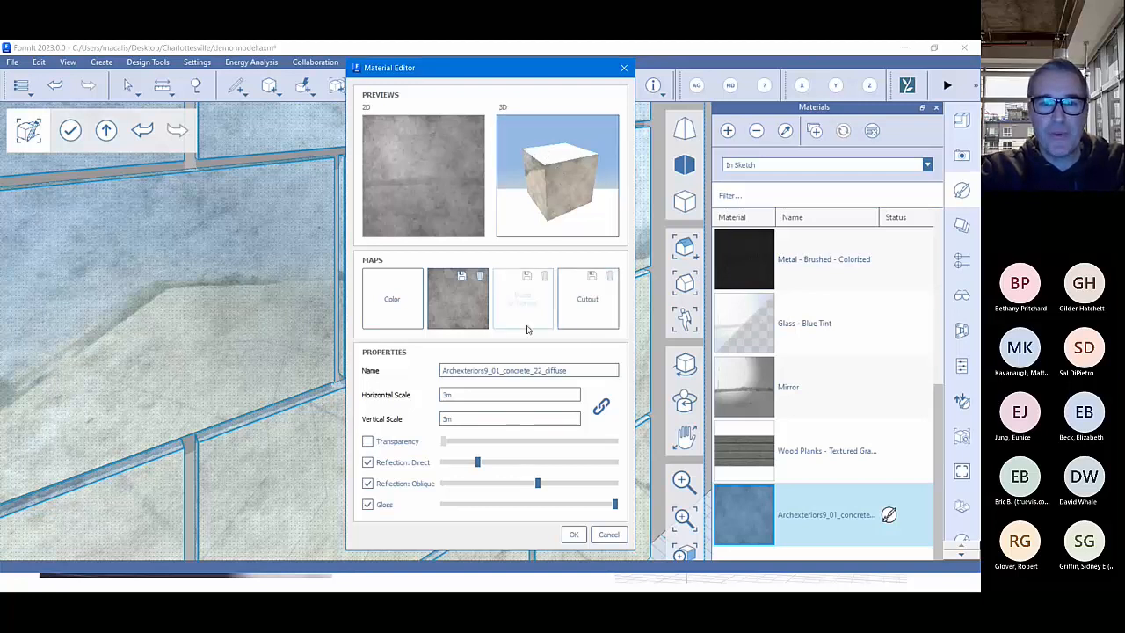
click(600, 410)
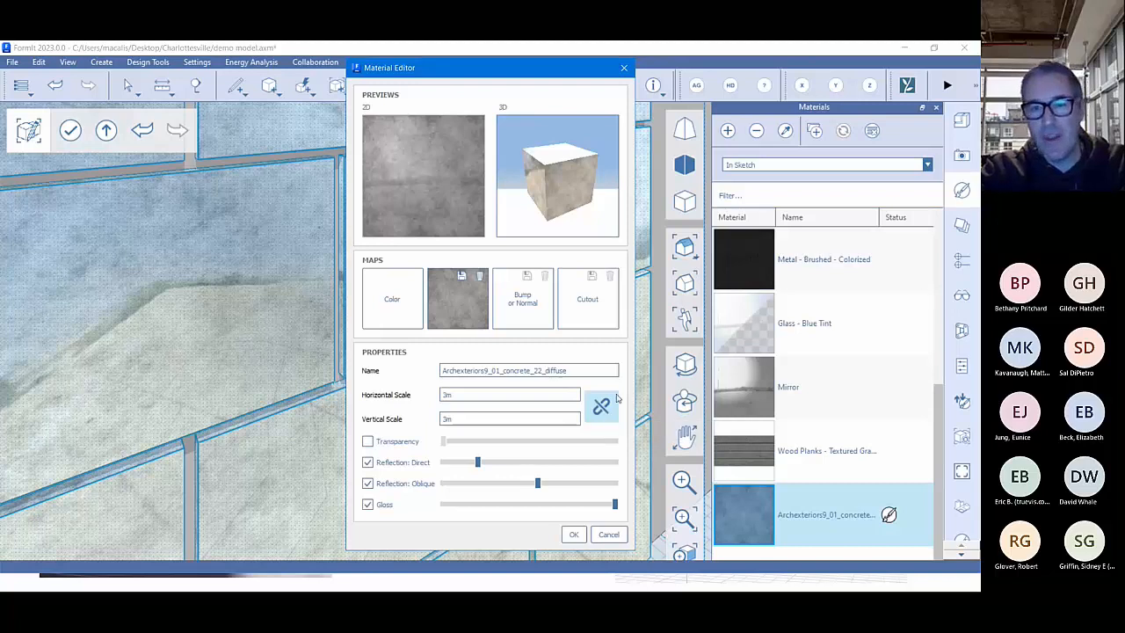
click(573, 534)
- Inspect the reflective concrete panels from several angles and finish editing the panel grid group
scroll(432, 395, up, 3)
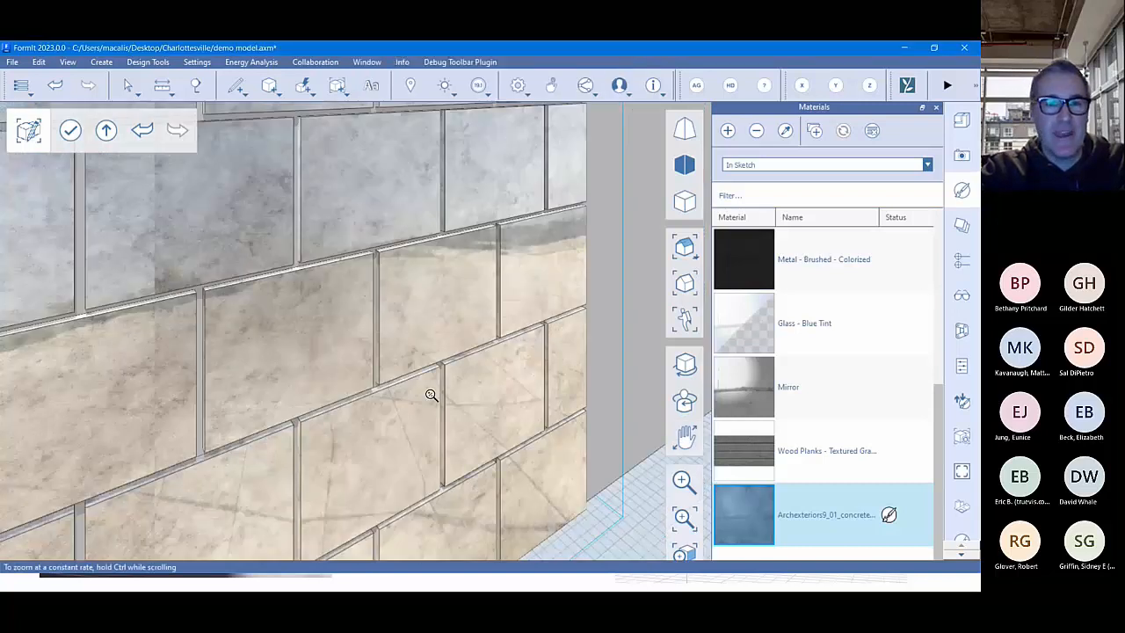
middle_drag(431, 396, 434, 359)
scroll(435, 356, down, 1)
scroll(435, 357, down, 3)
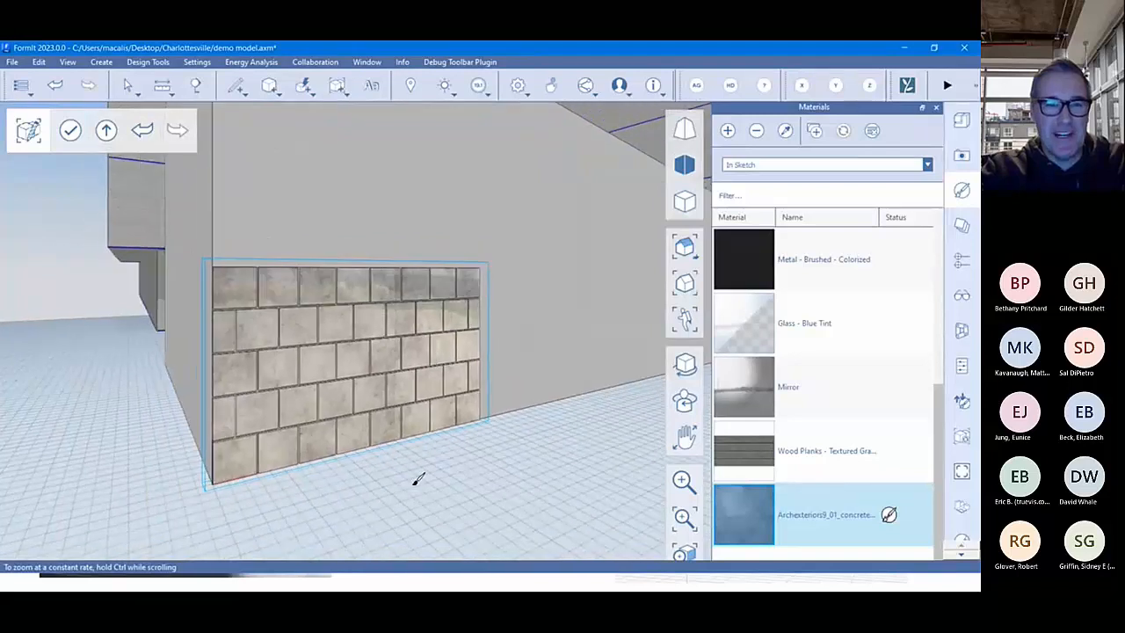
middle_drag(417, 477, 492, 470)
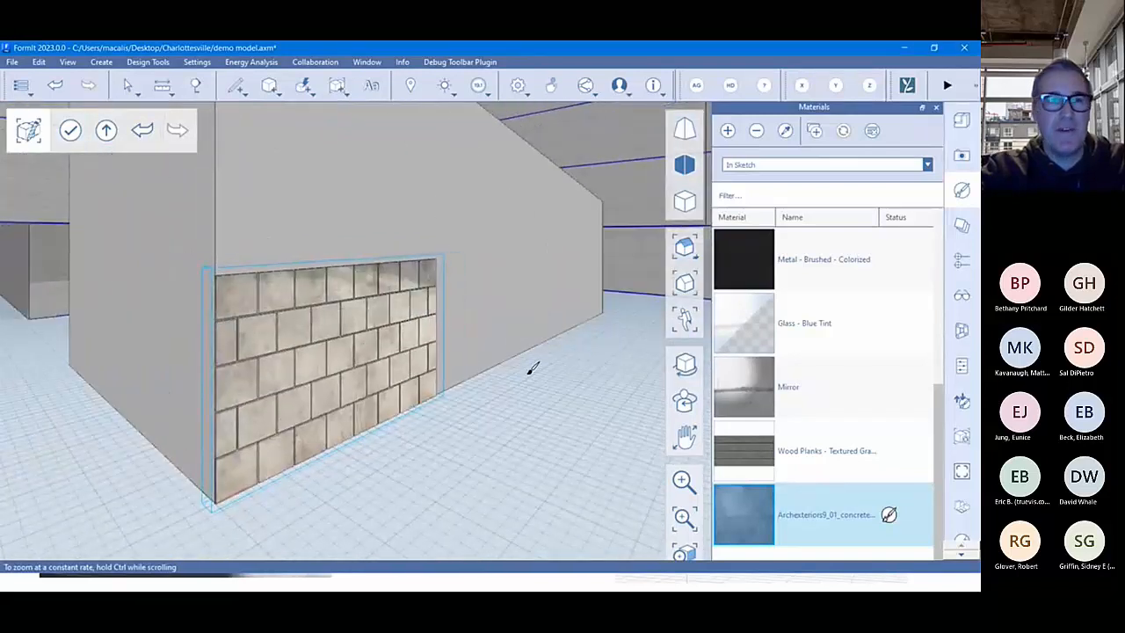
click(72, 132)
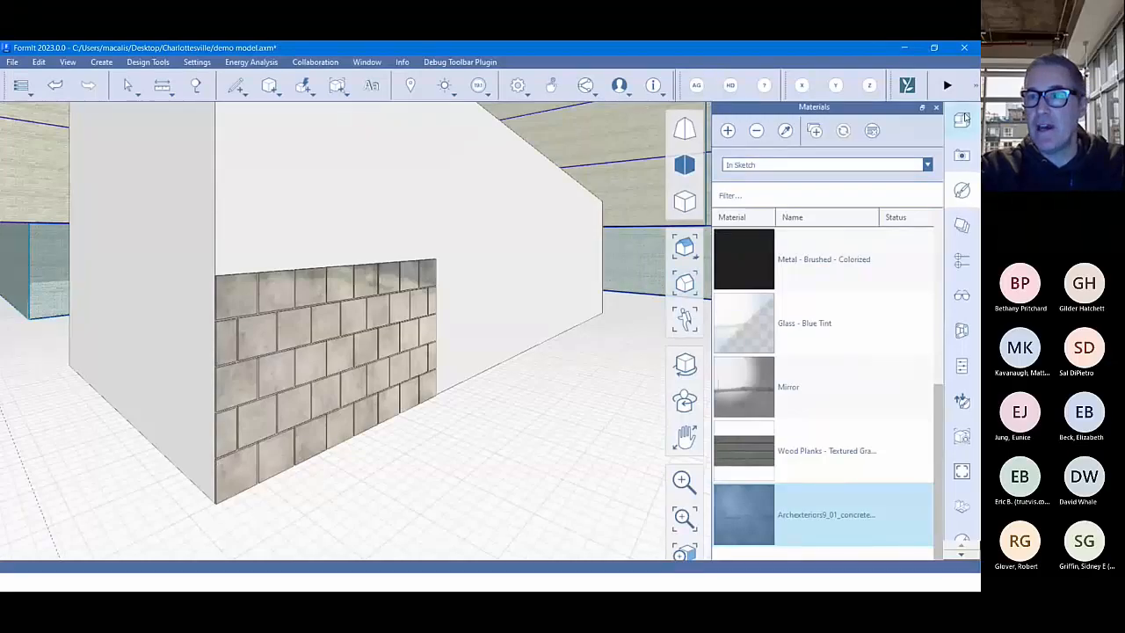
- Switch the content library to Autodesk Docs, search all projects for "au" and clear the search
click(962, 119)
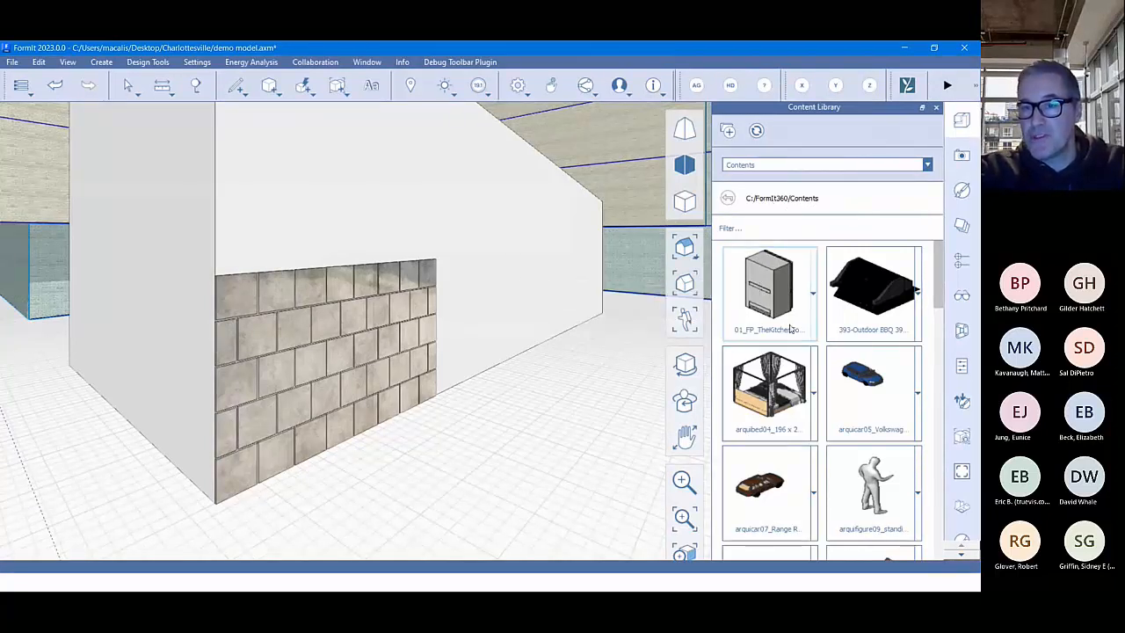
click(748, 168)
click(742, 216)
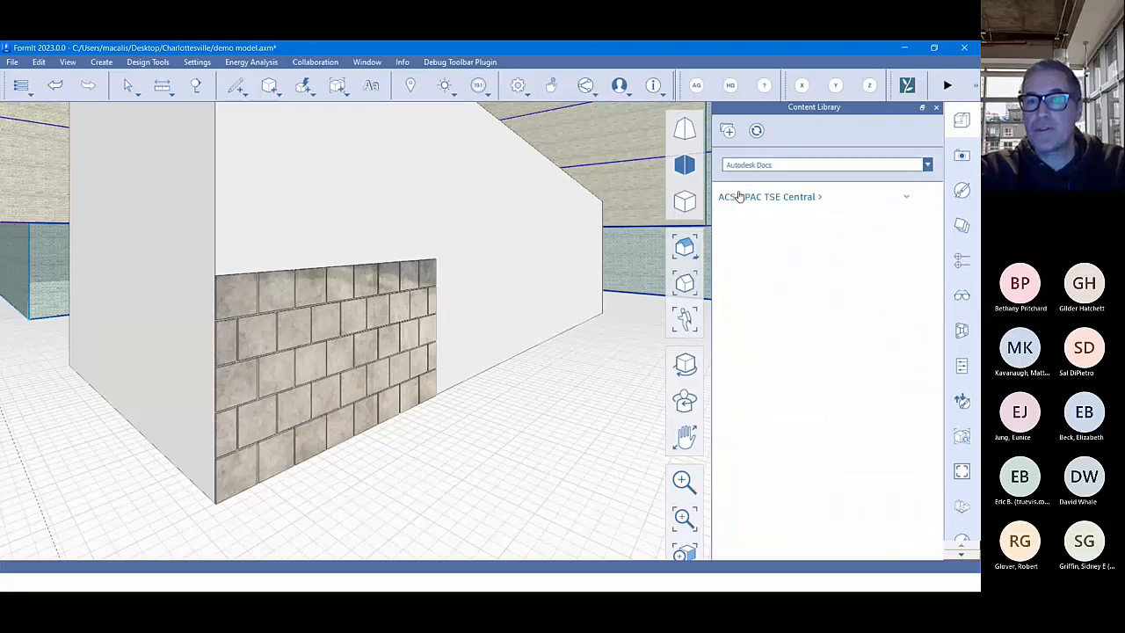
click(905, 200)
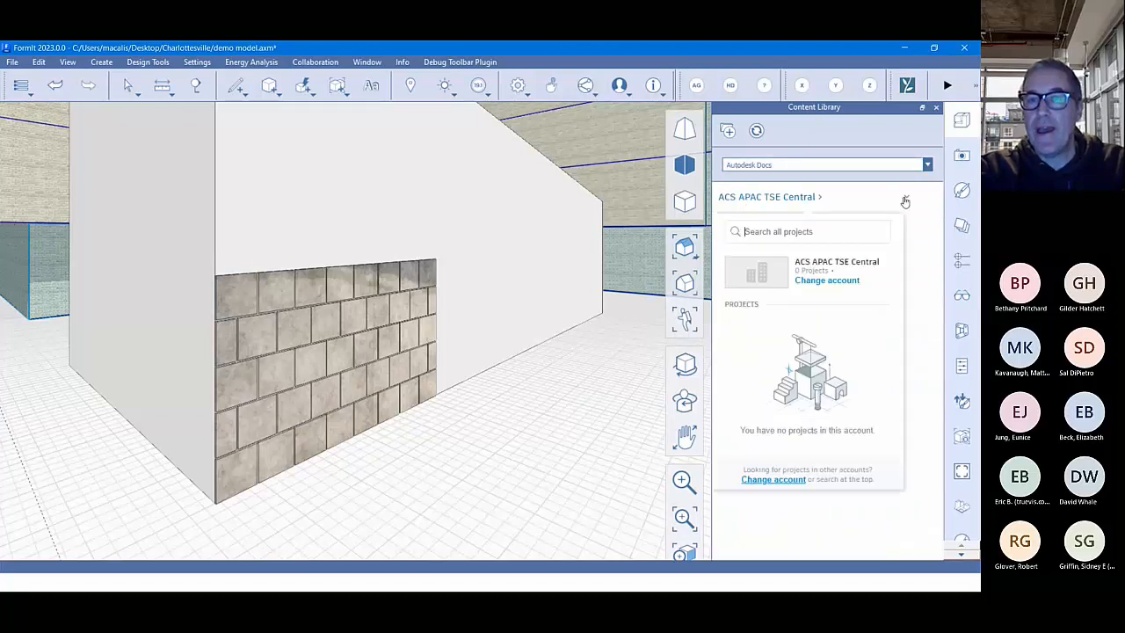
click(772, 232)
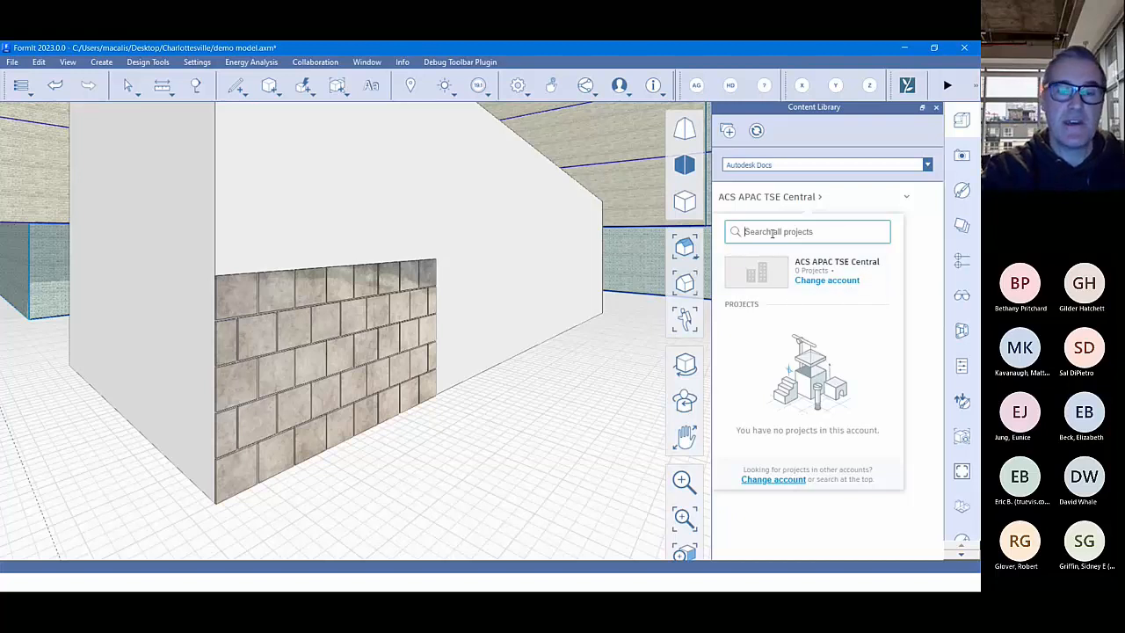
text(au)
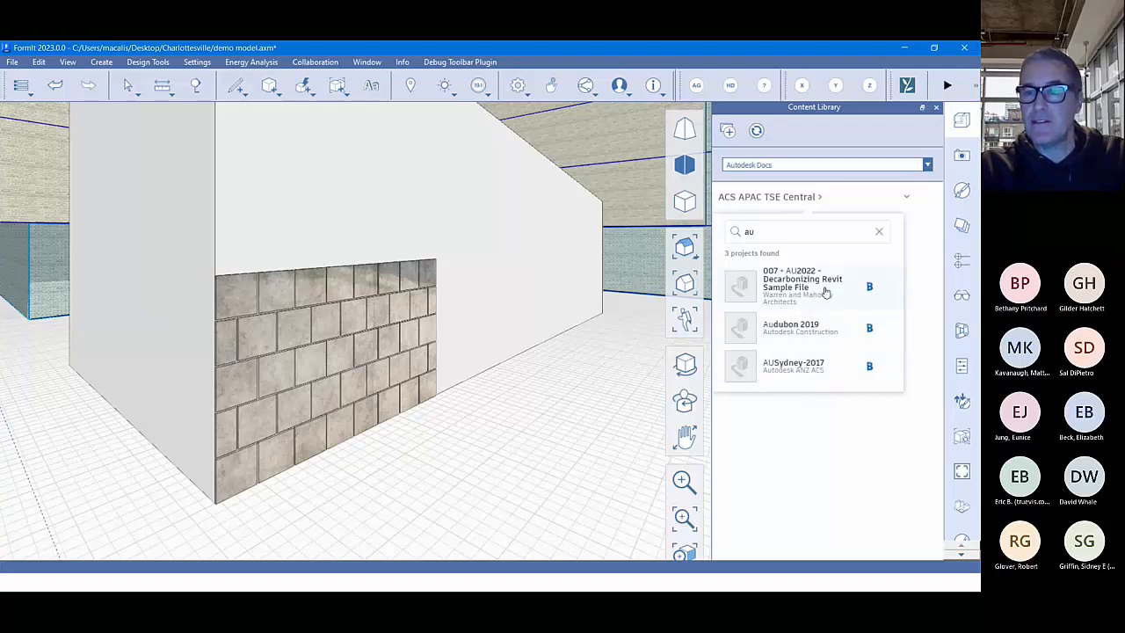
click(879, 231)
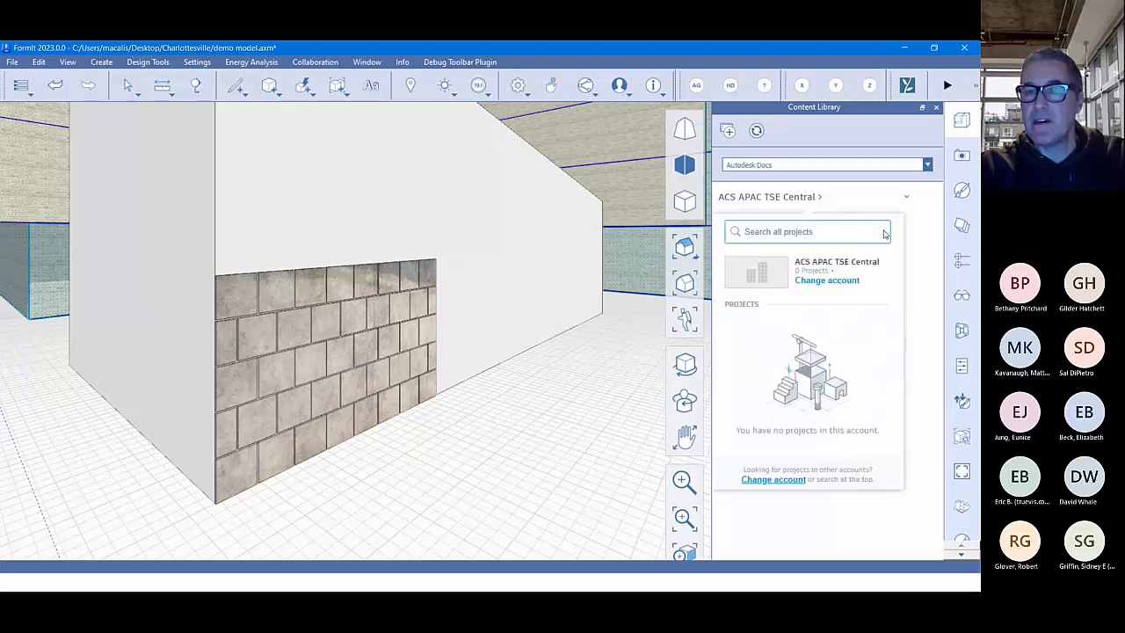
- View the 00_Families content library and return to the Contents library
click(752, 166)
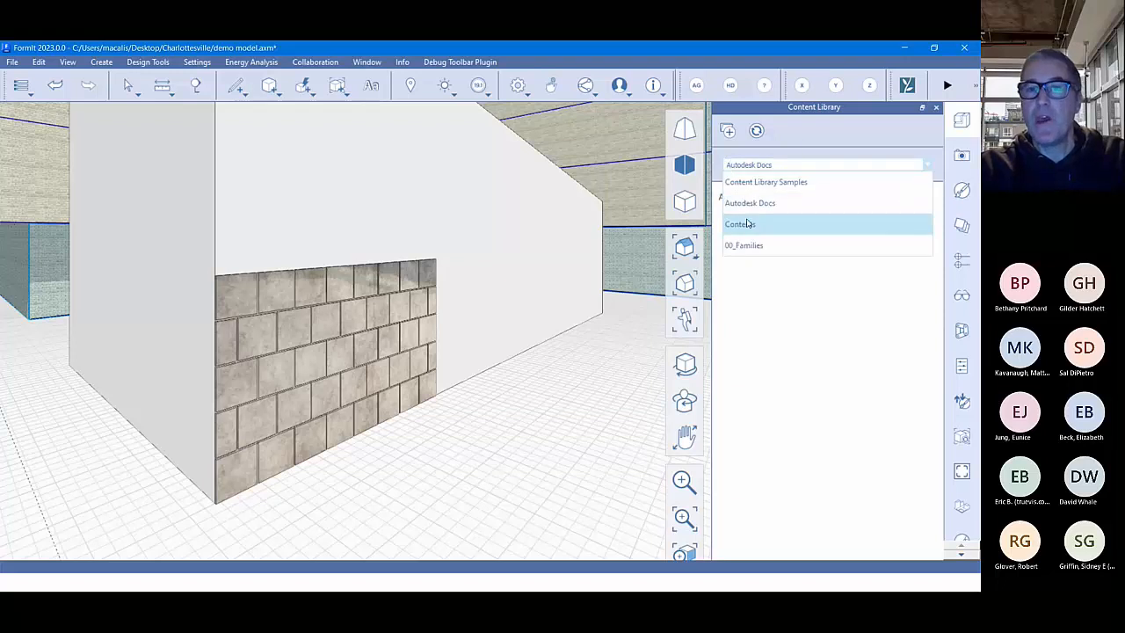
click(747, 245)
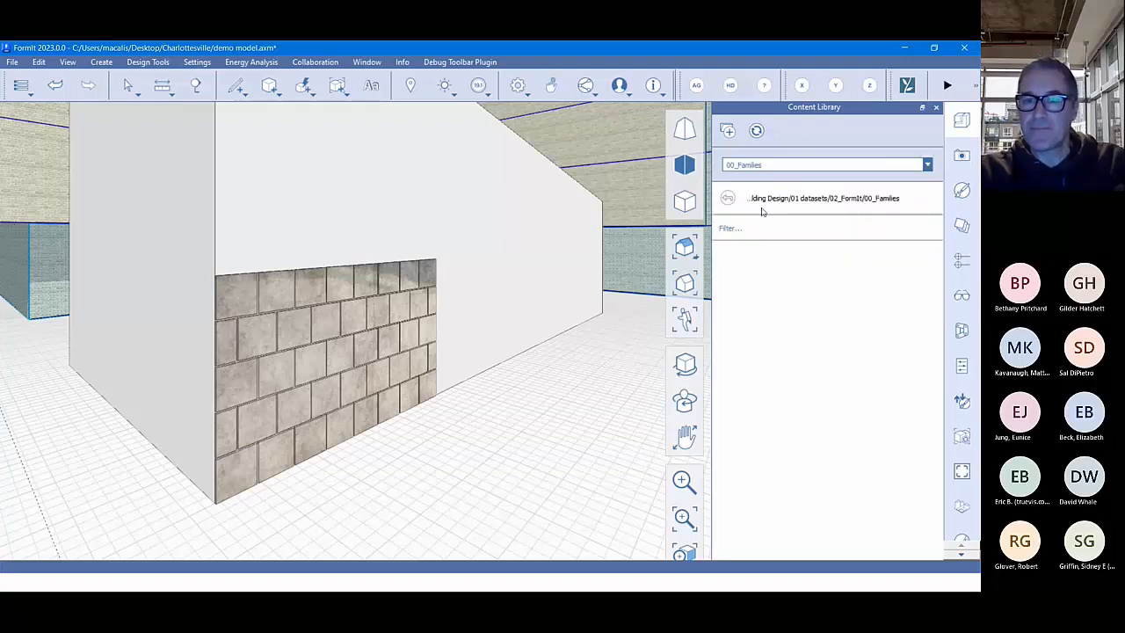
click(760, 166)
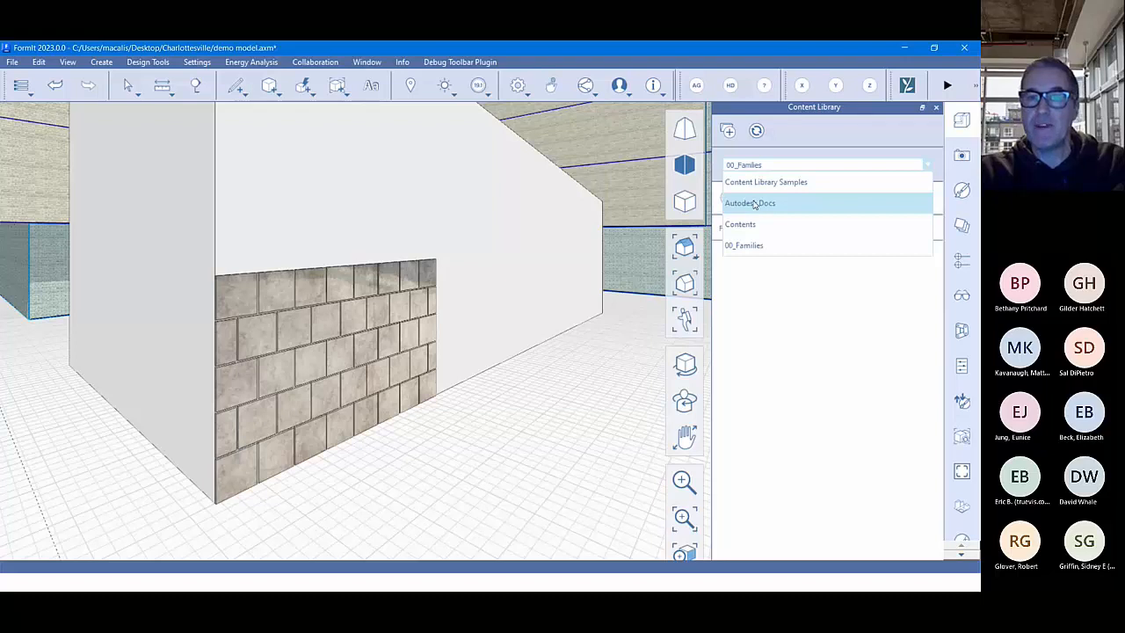
click(740, 225)
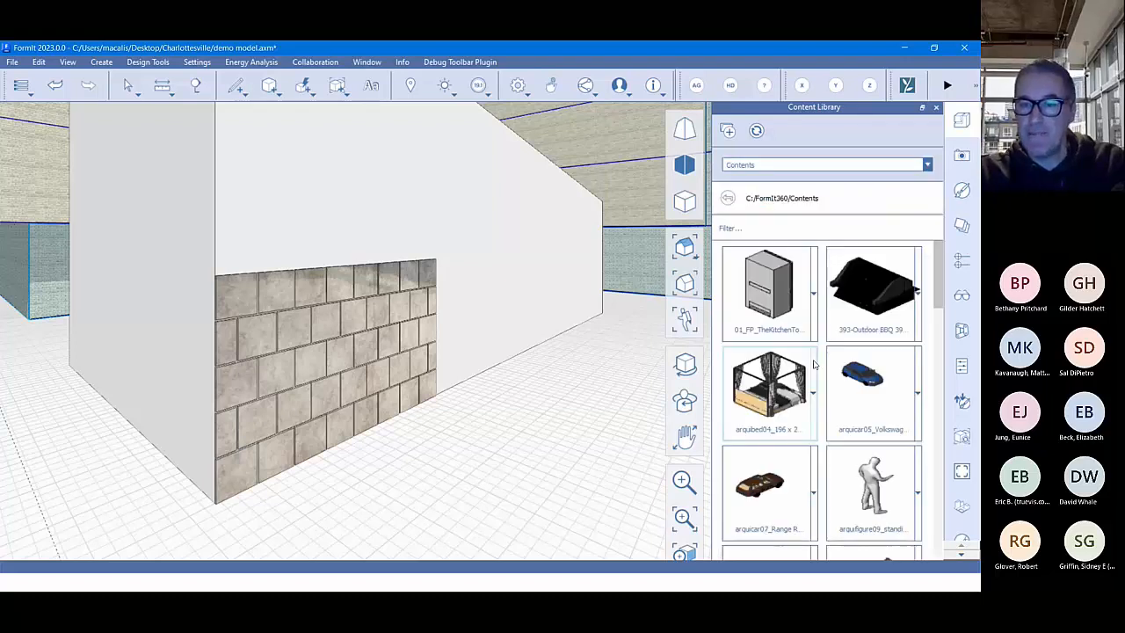
- Place the arquisofa03 sofa from the content library beside the concrete panel wall and delete it again
scroll(814, 364, down, 1)
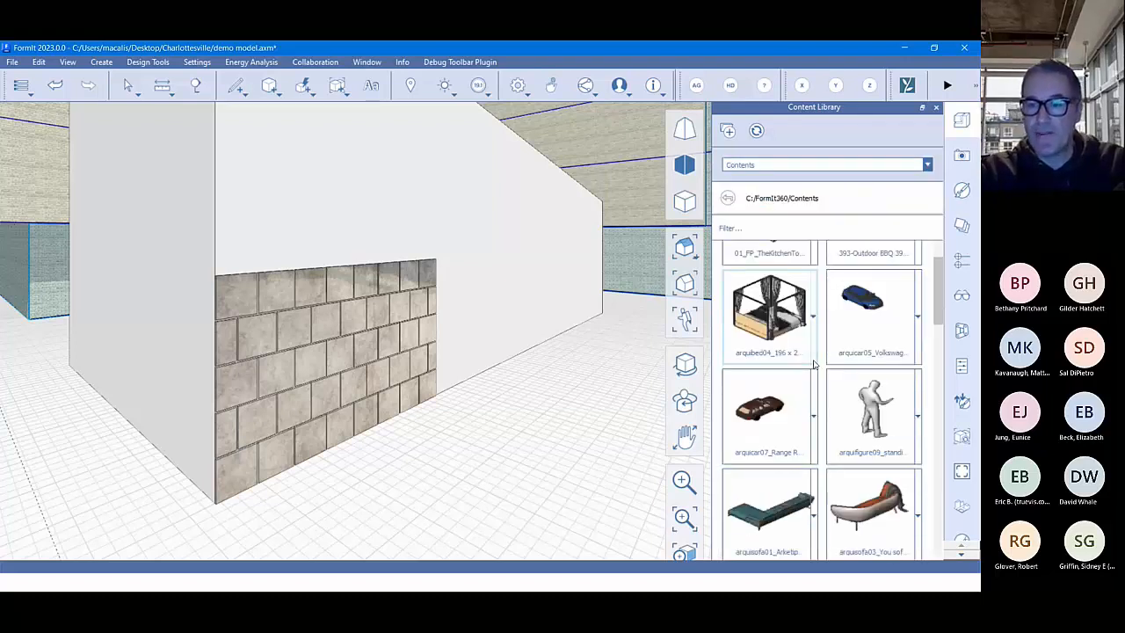
scroll(813, 364, down, 4)
scroll(813, 365, up, 1)
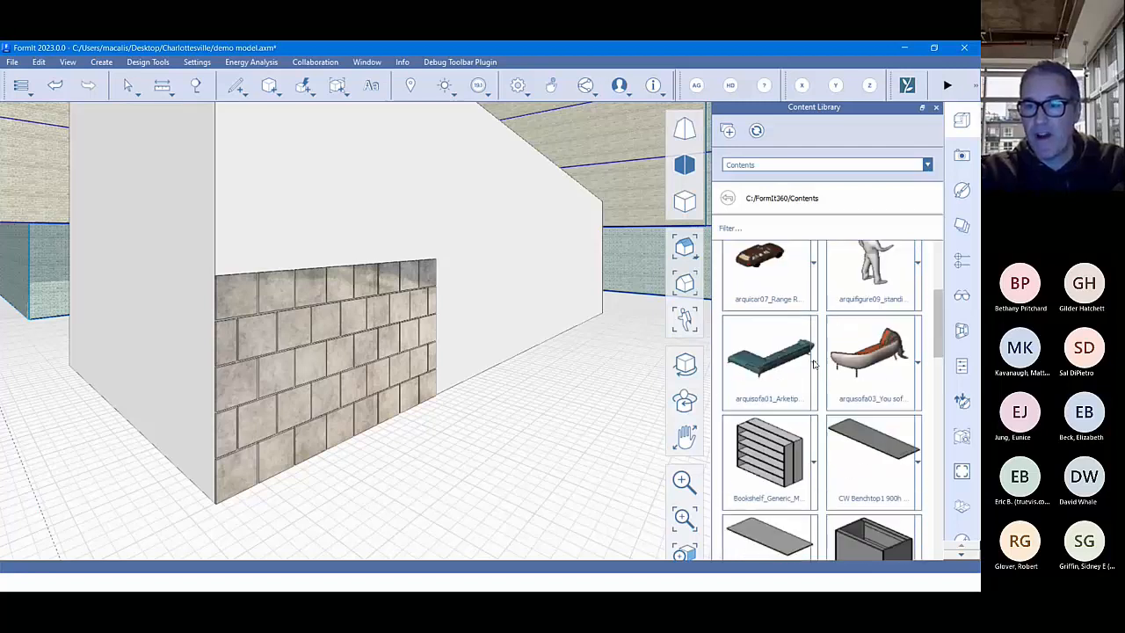
click(859, 361)
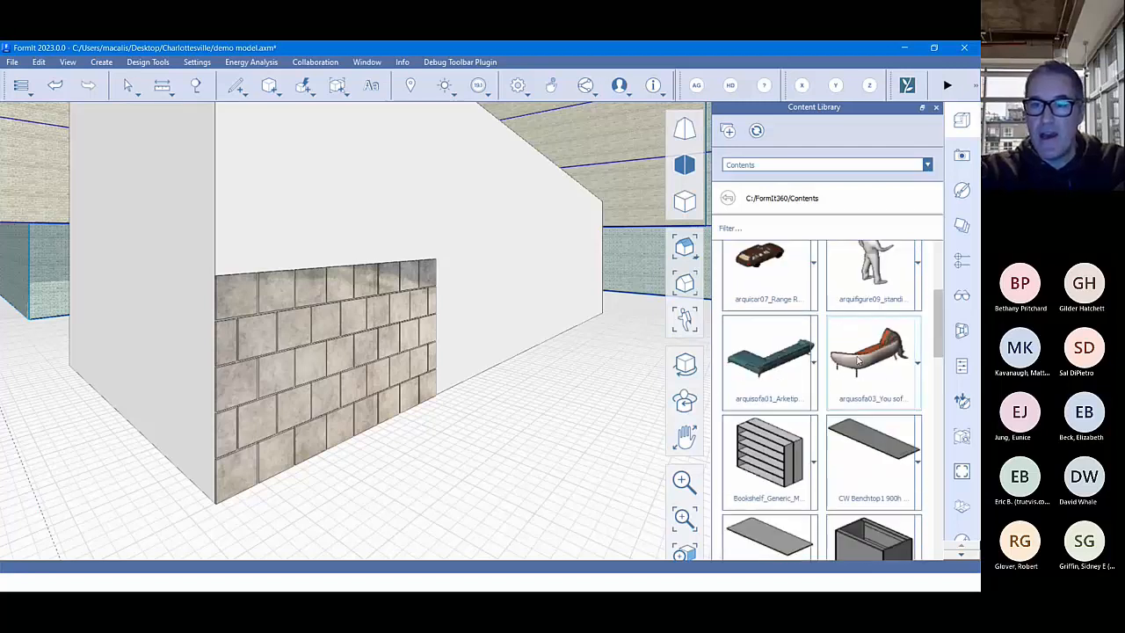
click(498, 488)
mouse_move(598, 466)
middle_down()
mouse_move(470, 454)
mouse_move(453, 418)
mouse_move(412, 409)
mouse_move(560, 442)
mouse_move(589, 474)
middle_up()
click(578, 482)
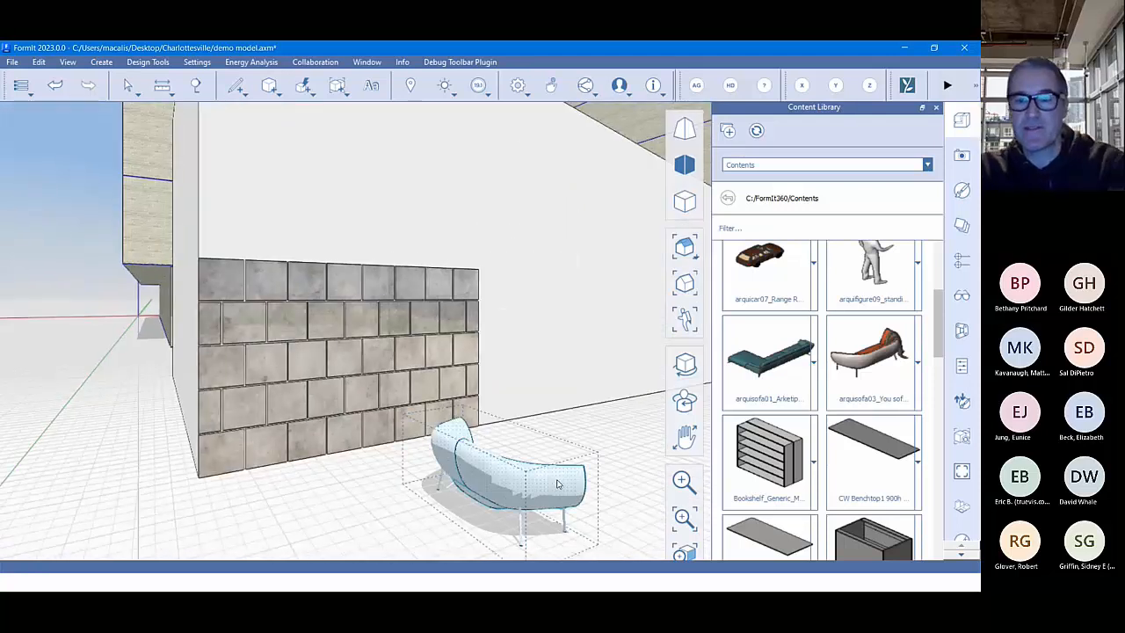
key(Delete)
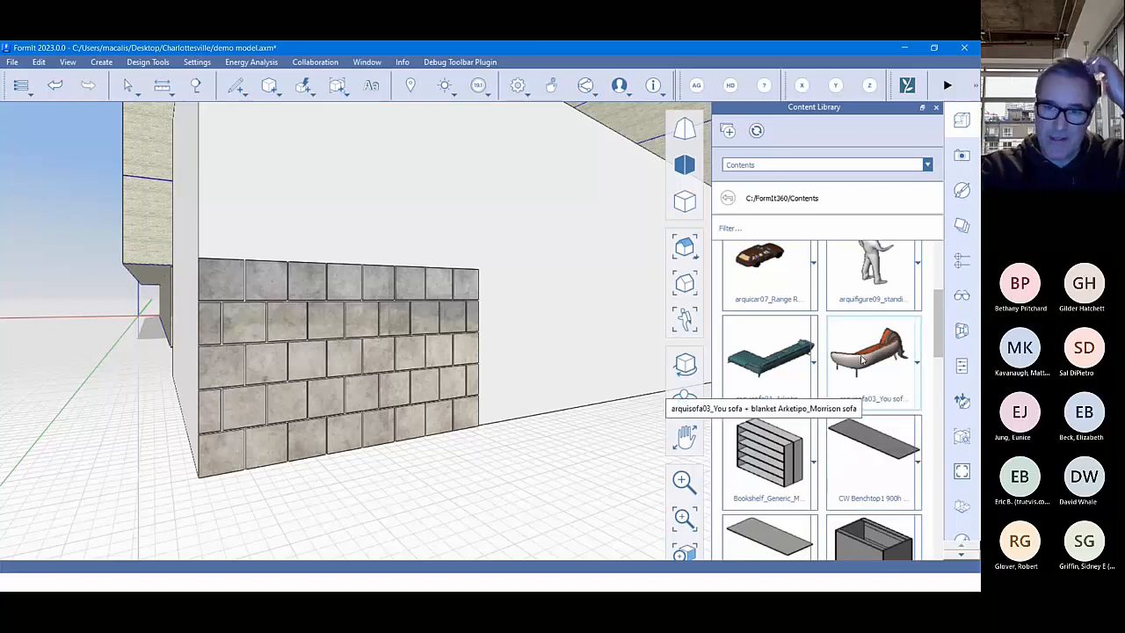
- Place the Fisher Paykel cooker from the content library on the ground beside the concrete panels
scroll(862, 358, down, 3)
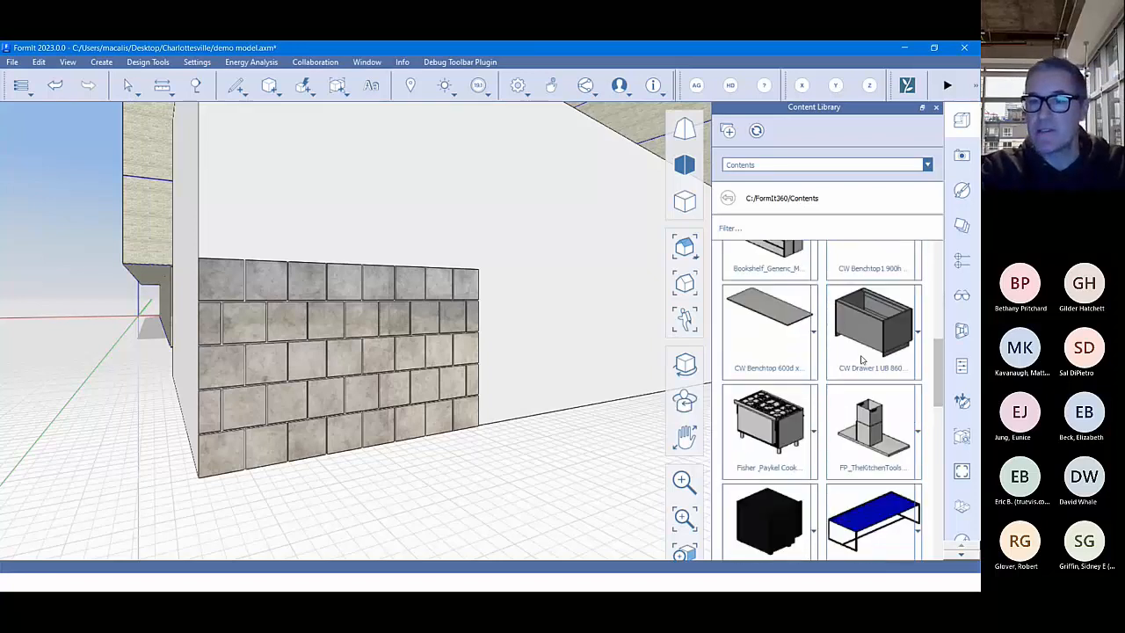
scroll(862, 359, down, 2)
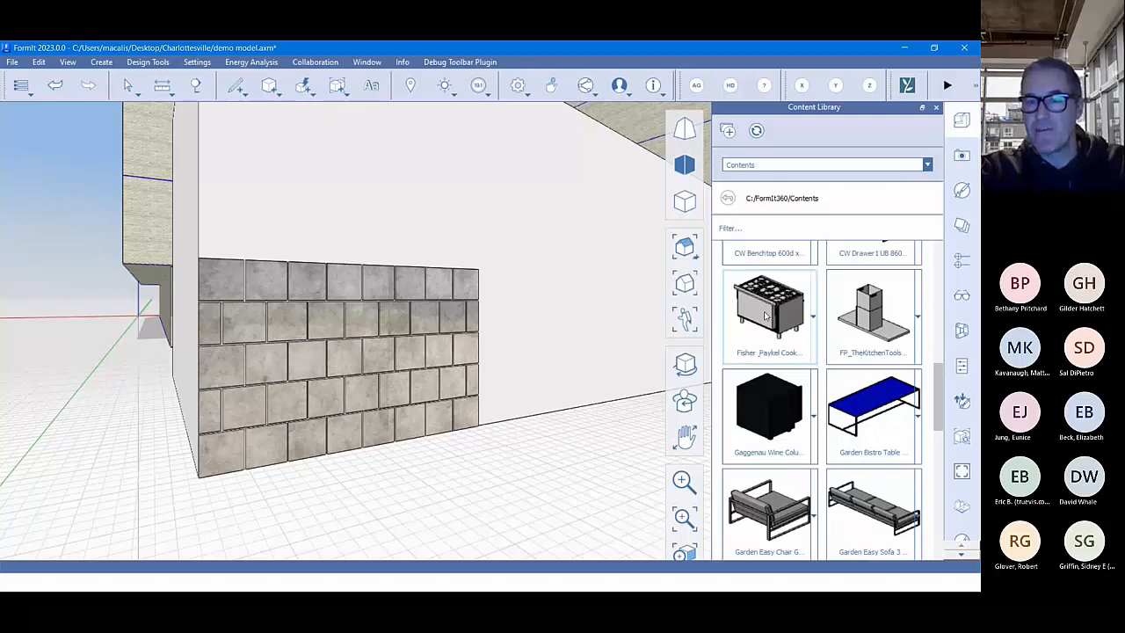
drag(765, 316, 530, 442)
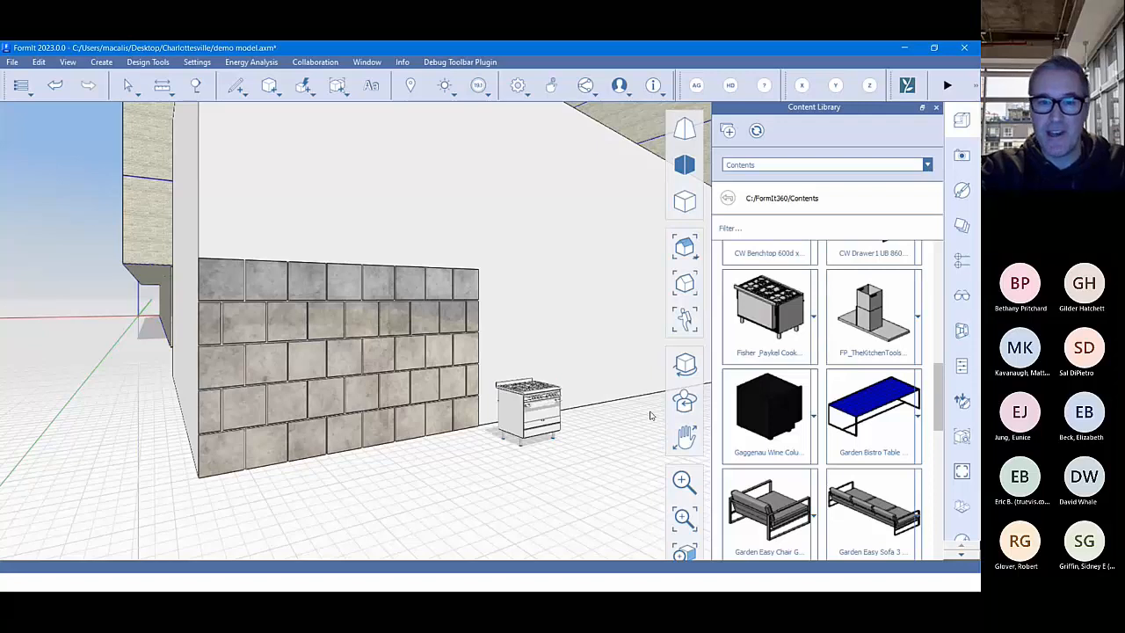
- Try the orthographic and two-point projections close to the cooker and set the camera to three-point perspective
scroll(557, 382, up, 5)
scroll(475, 372, up, 8)
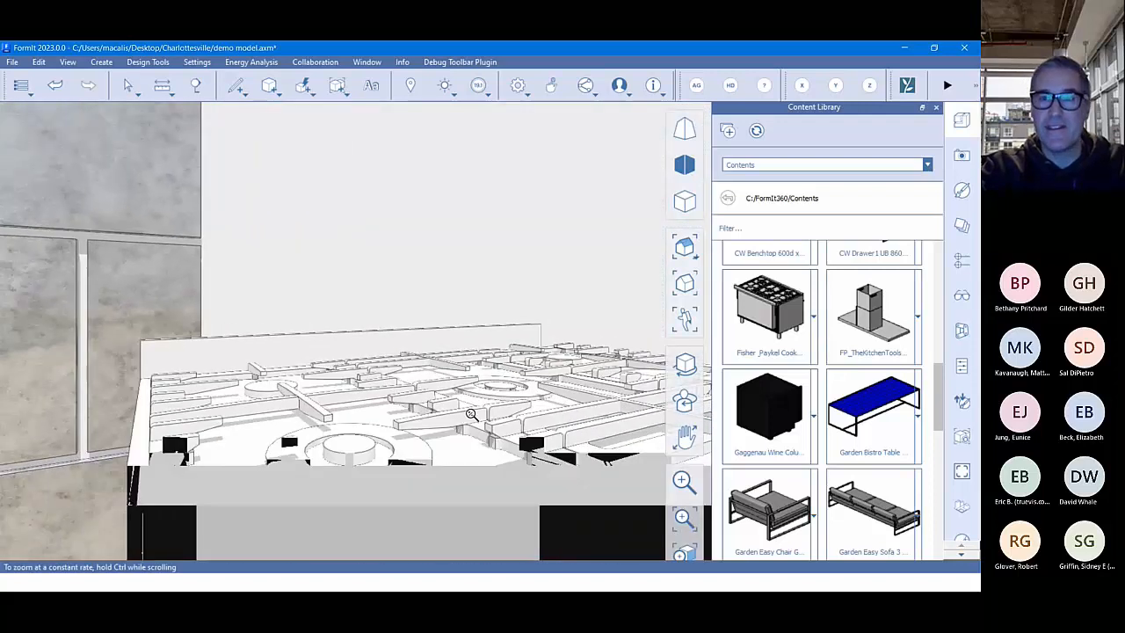
click(521, 352)
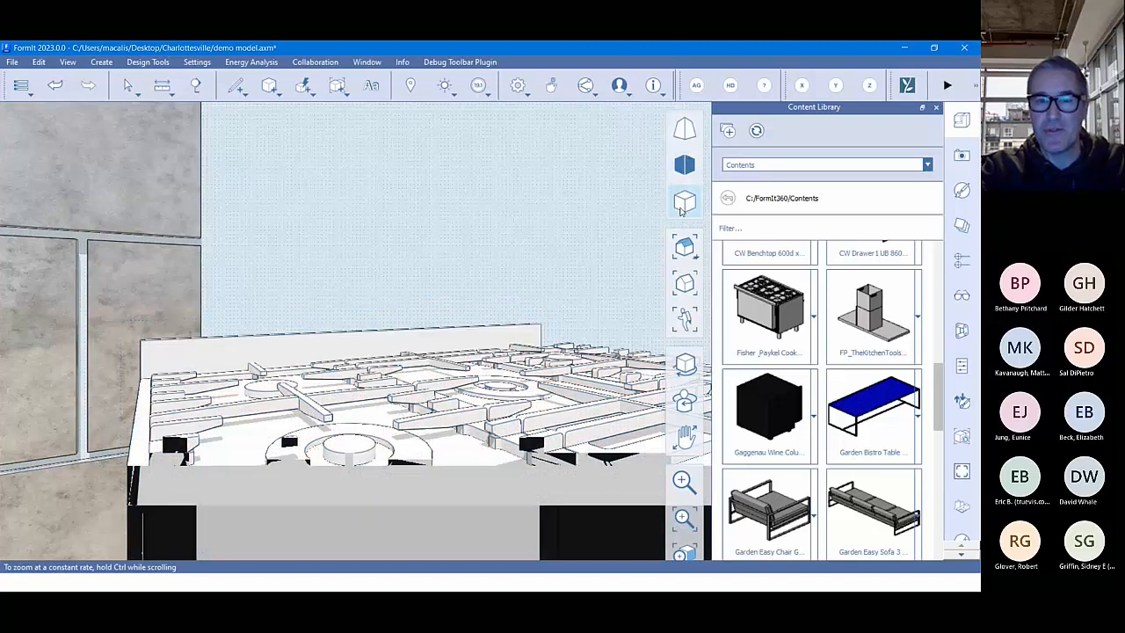
click(681, 211)
click(685, 175)
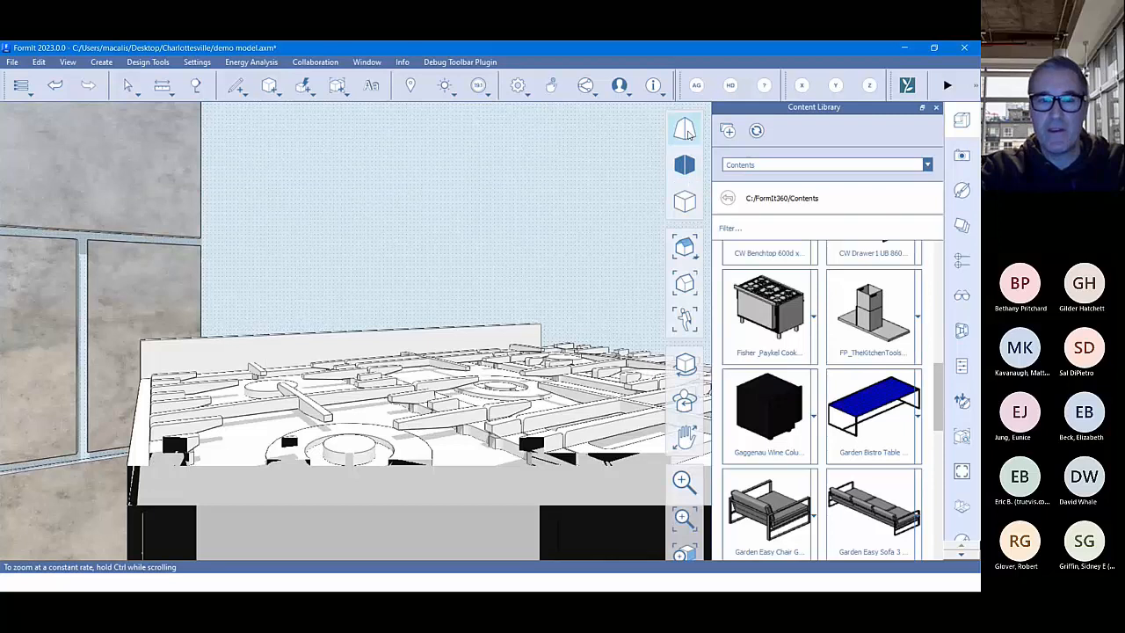
click(684, 134)
scroll(557, 329, down, 2)
mouse_move(558, 330)
middle_down()
mouse_move(535, 349)
mouse_move(541, 330)
middle_up()
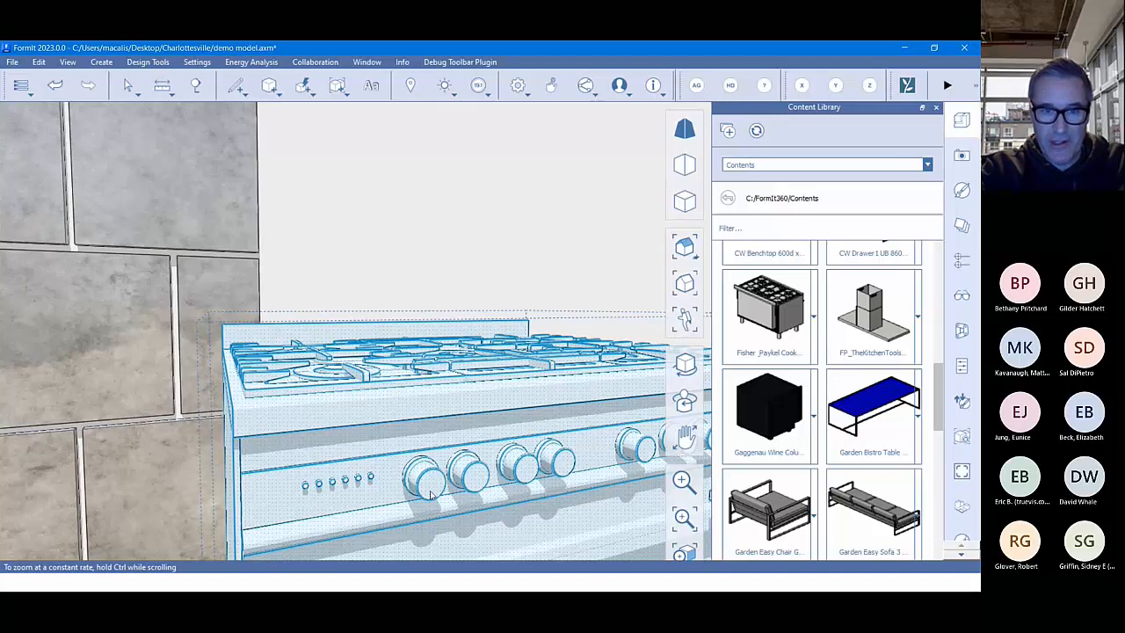
- Select the placed cooker and open its group for editing
scroll(430, 495, down, 2)
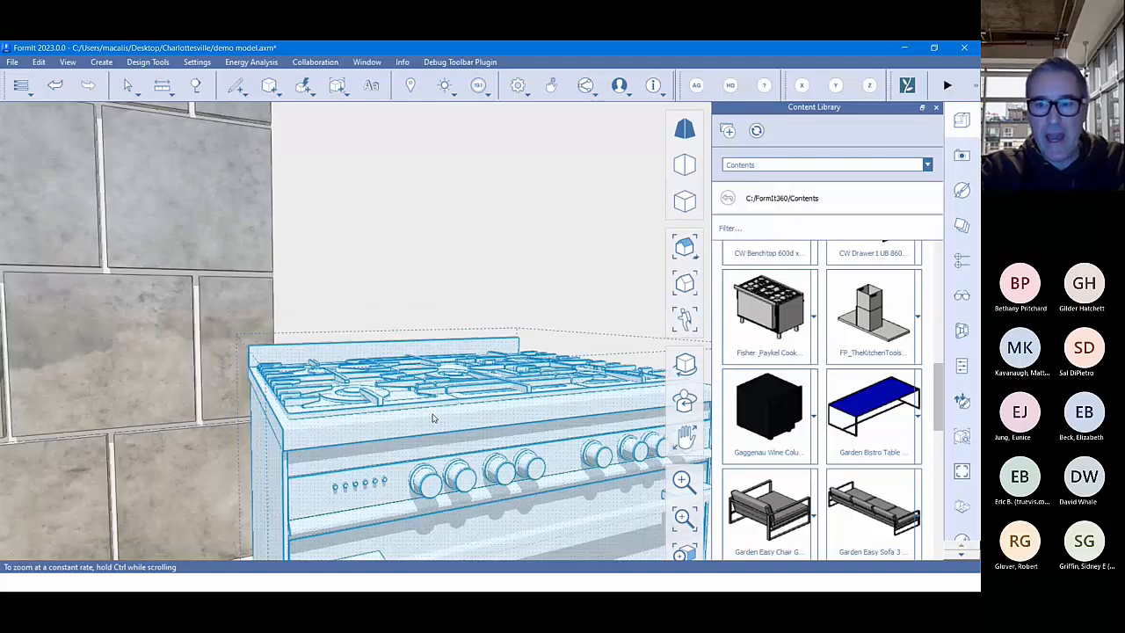
click(433, 418)
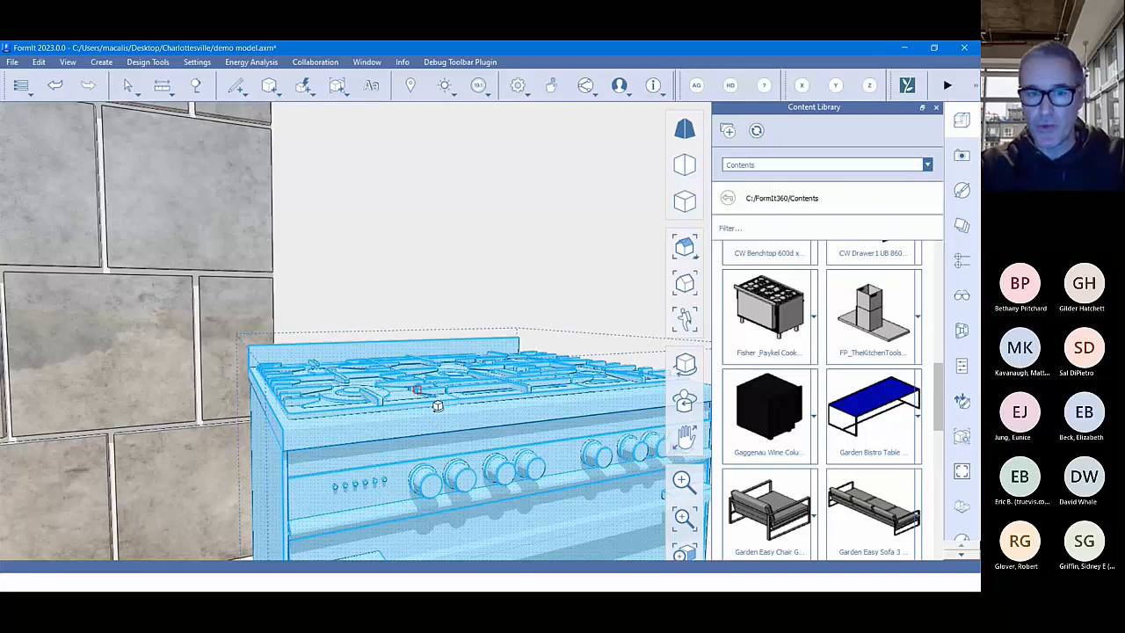
scroll(437, 406, down, 5)
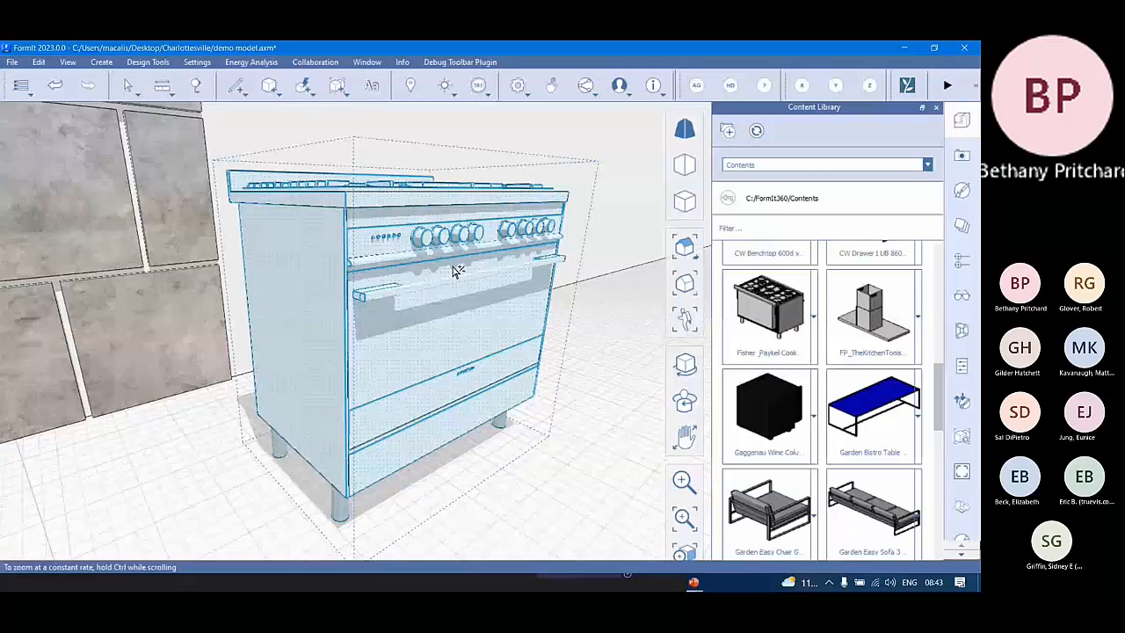
double_click(456, 271)
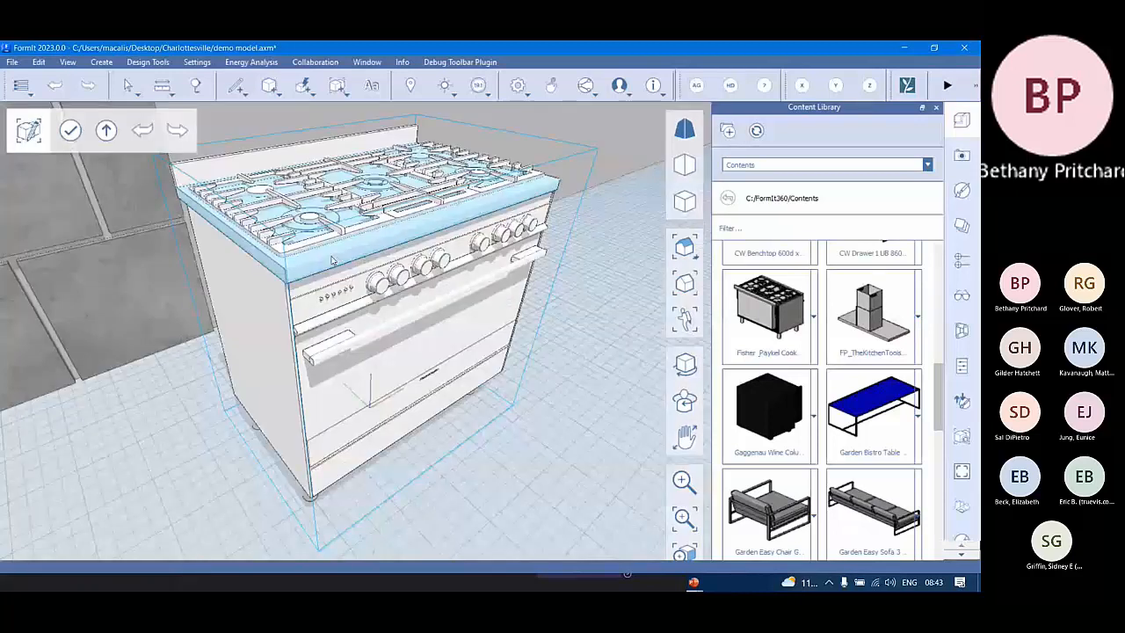
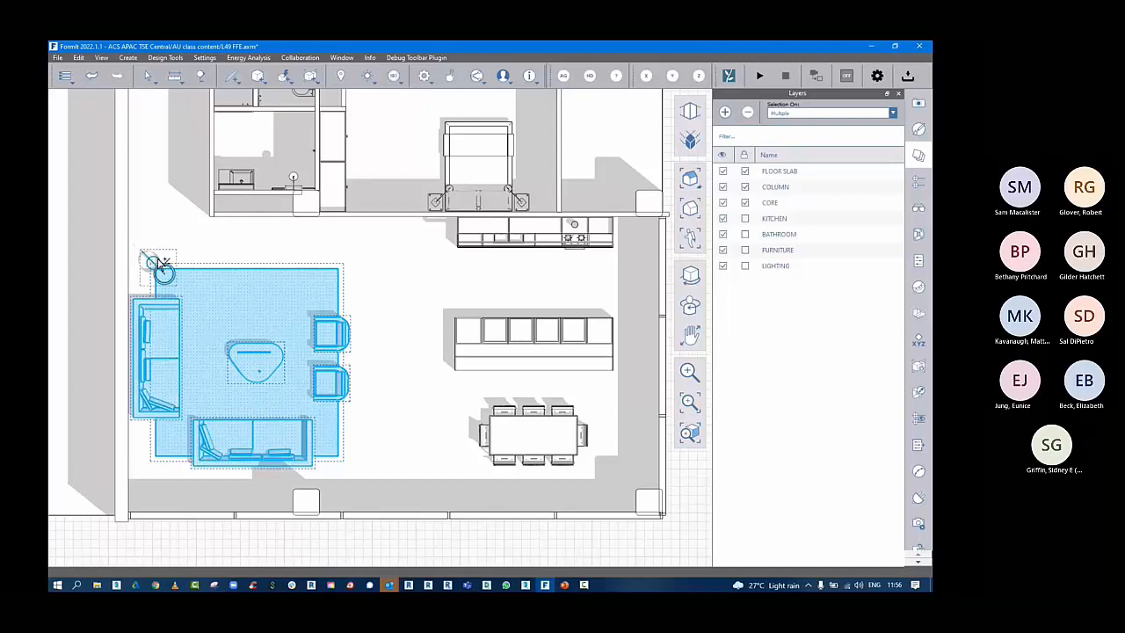
- Group the selected living-room furniture, rug and lamp in the L49 FFE plan and rotate the group 90 degrees
right_click(156, 260)
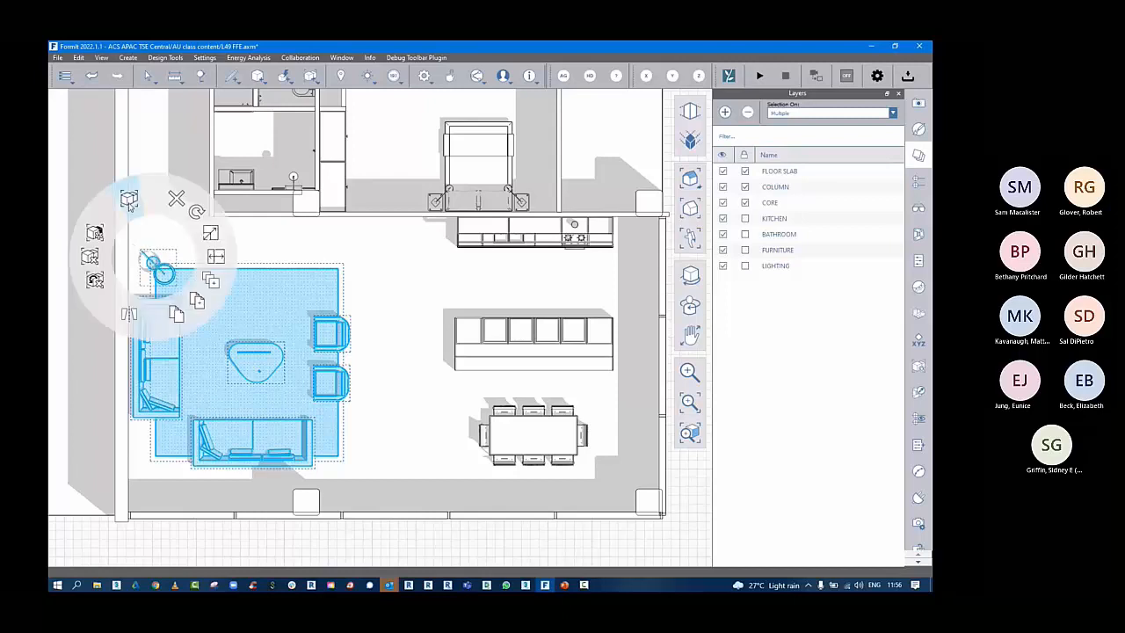
key(g)
right_click(233, 287)
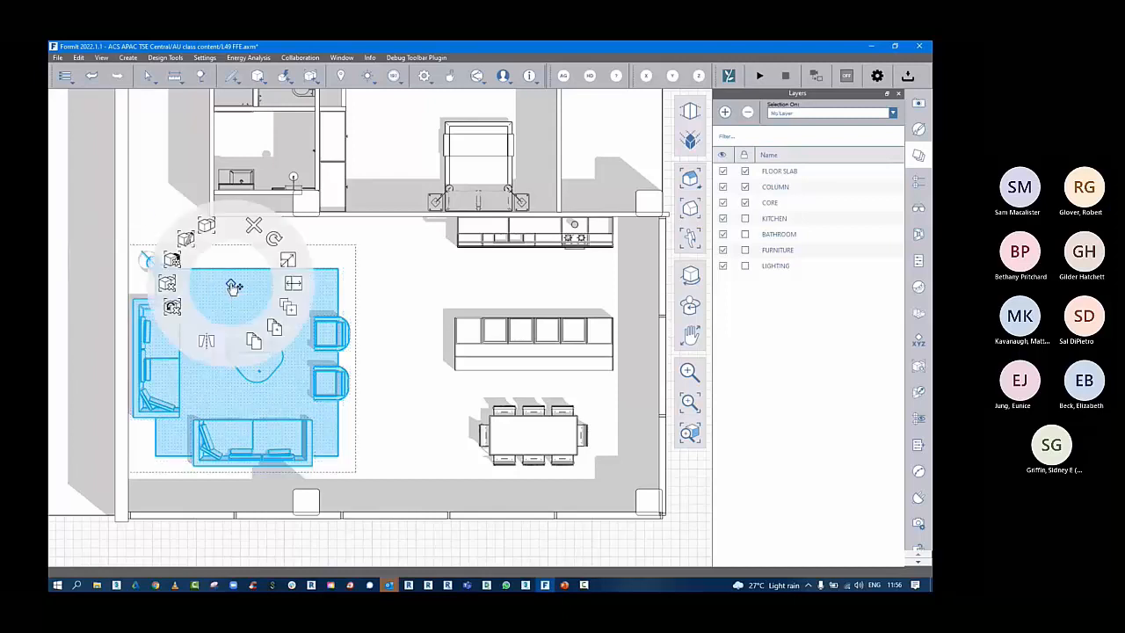
click(278, 244)
text(90)
key(Return)
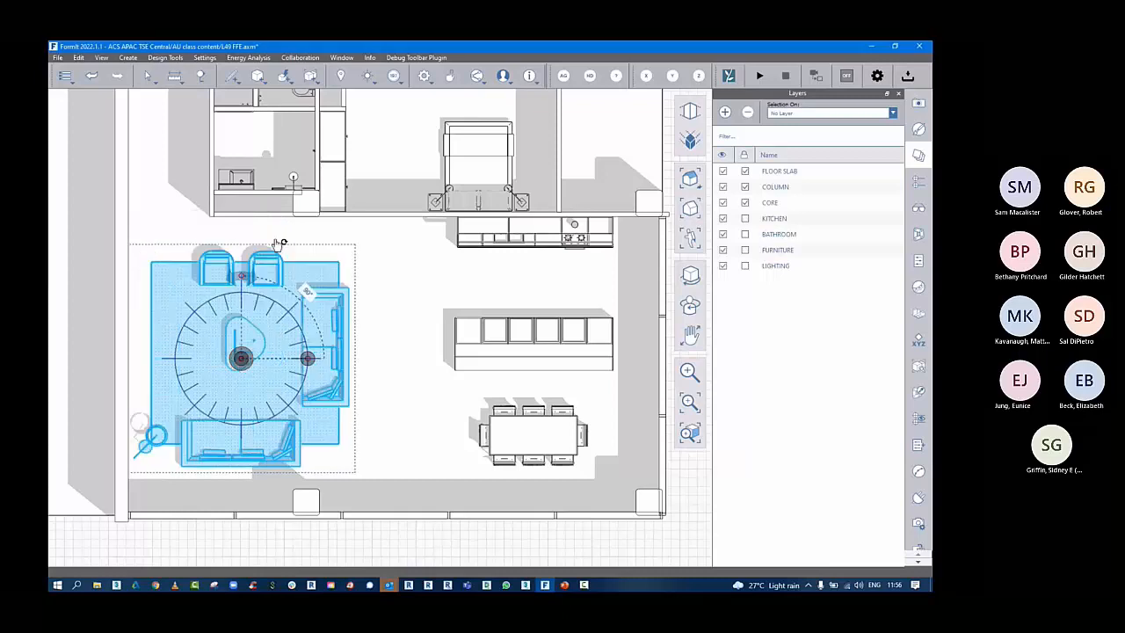
- Move the rotated living-room furniture group about 1.35 m towards the kitchen
click(405, 286)
click(382, 259)
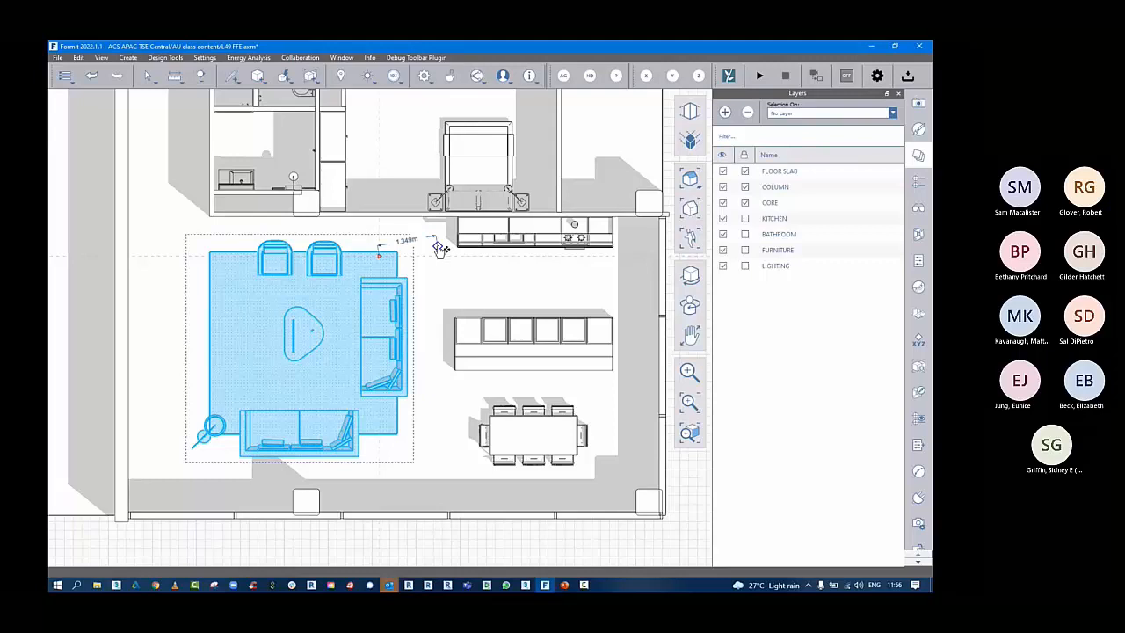
click(440, 248)
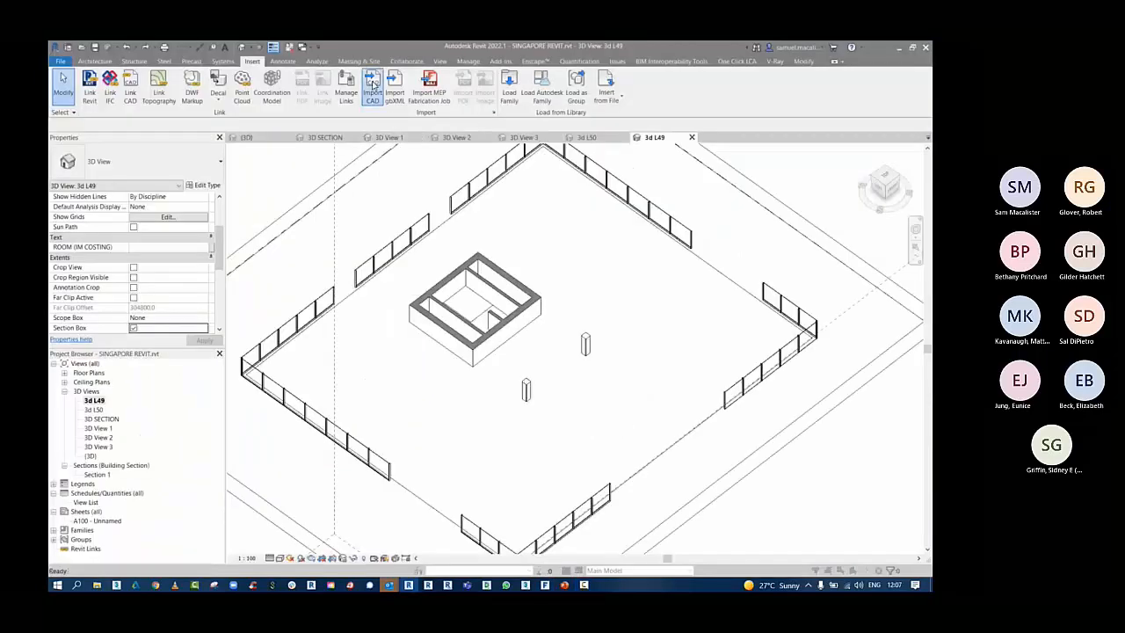
- Switch to Revit's 3d L49 view and import the FormIt model L49 FFE.axm, placed at Level 49
click(372, 84)
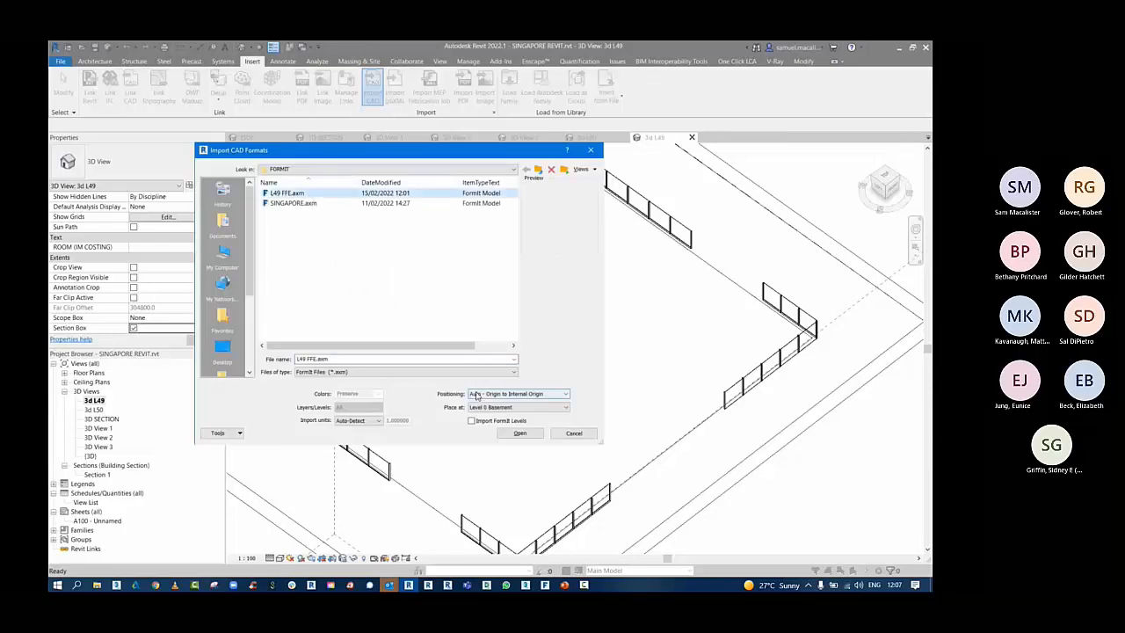
click(518, 407)
scroll(523, 327, down, 10)
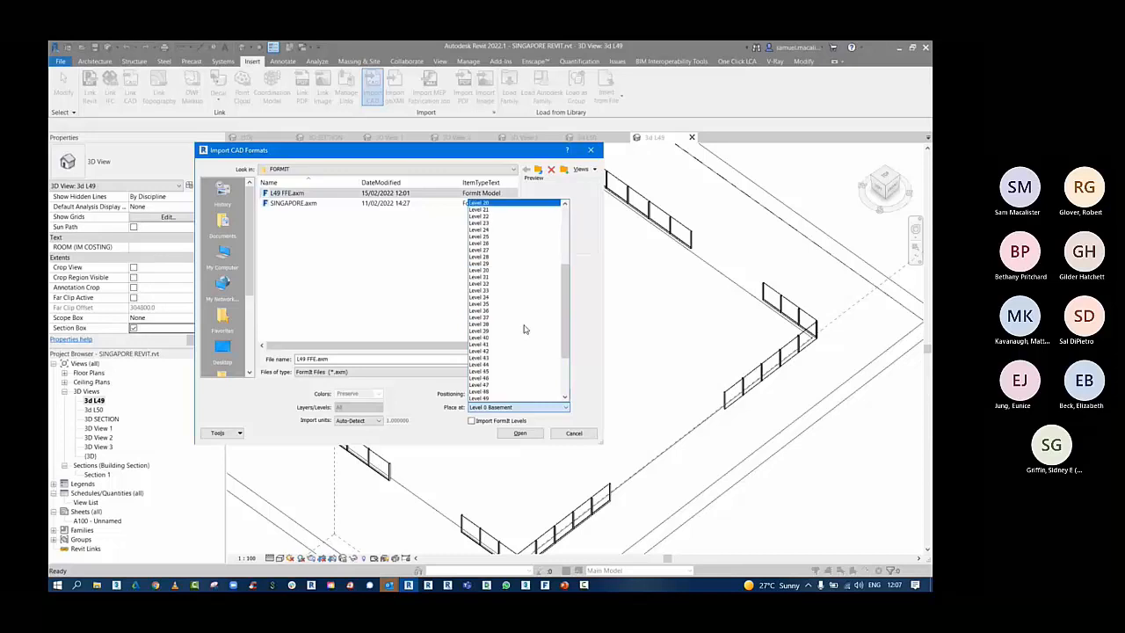
click(494, 340)
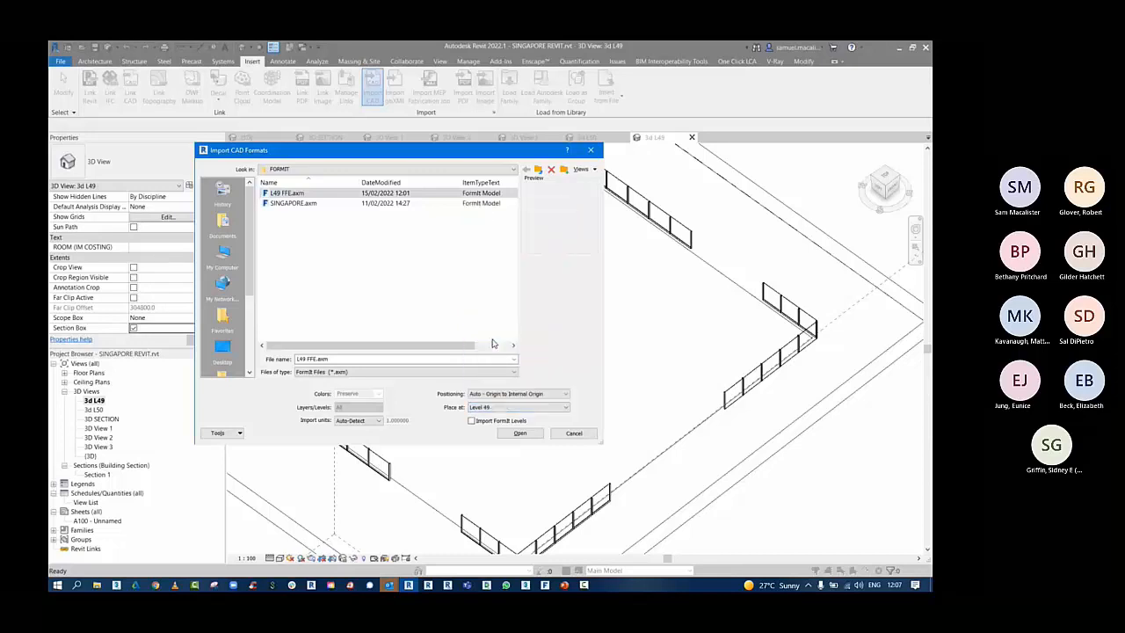
click(508, 435)
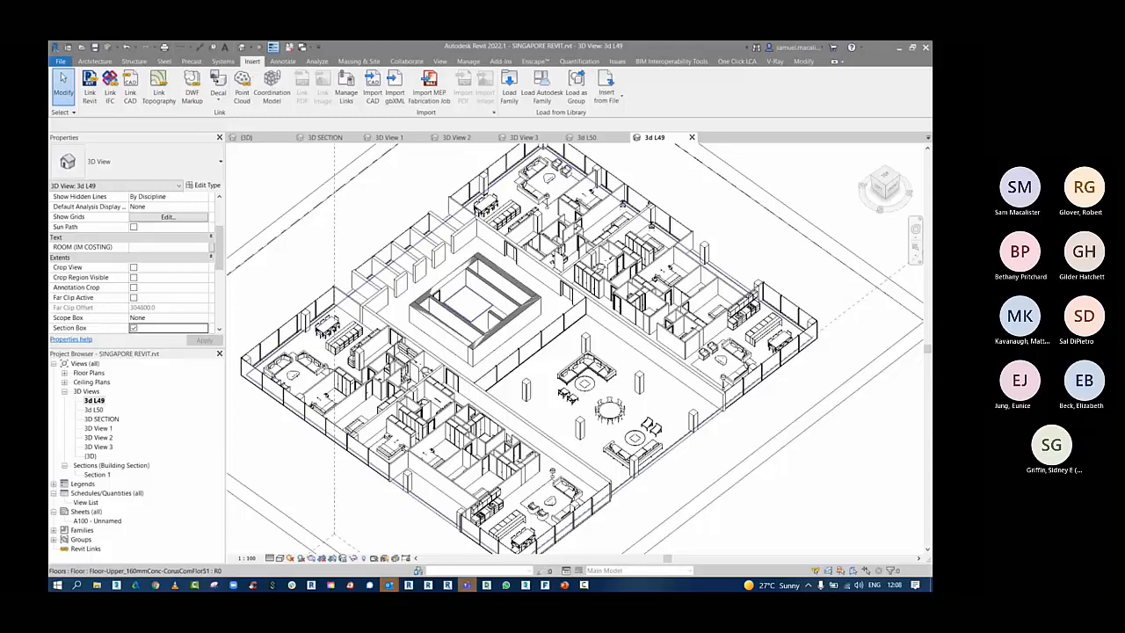
- Turn on shadows and change the visual style of the 3d L49 view
scroll(327, 200, down, 5)
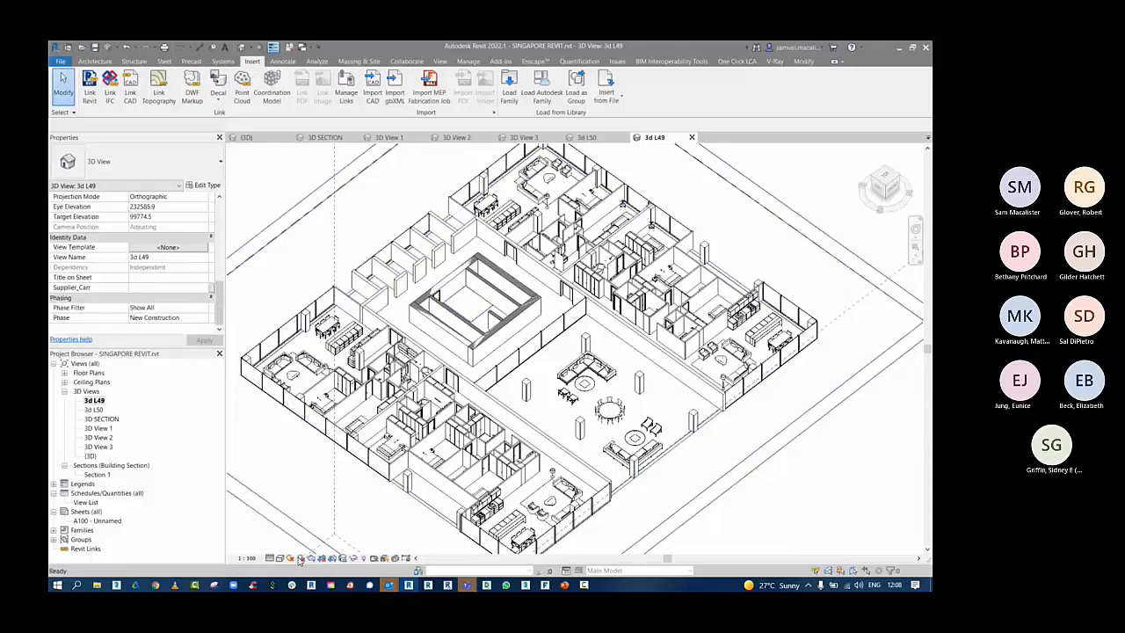
click(299, 559)
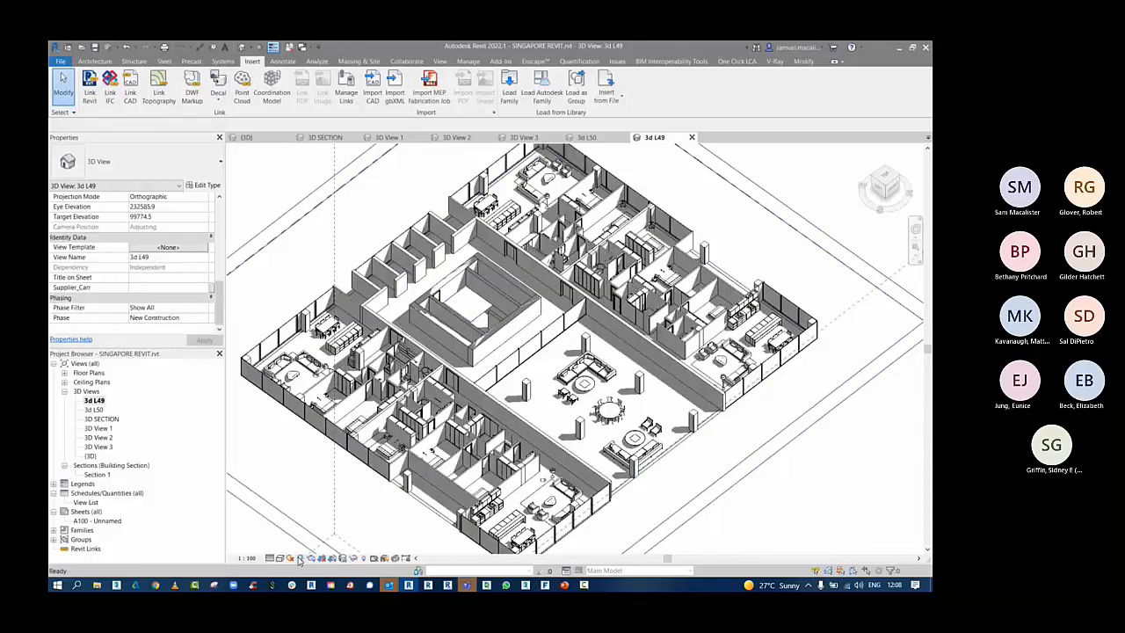
click(280, 559)
click(289, 532)
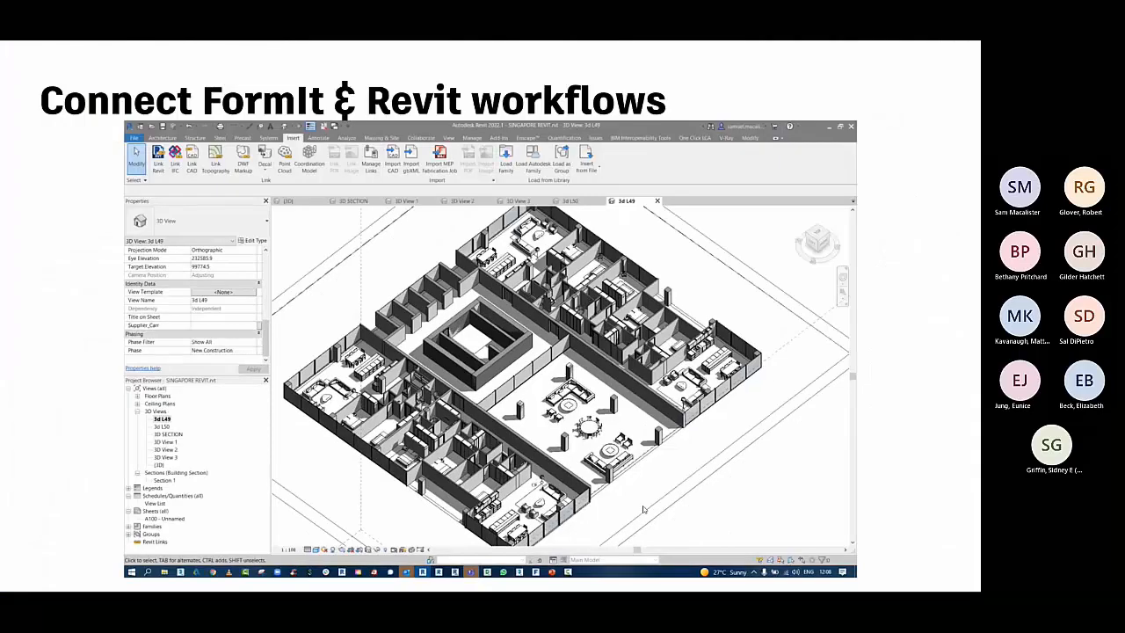
- Leave the slides for the RUGS.rvt project in Revit and try the Wall by Face tool on the imported demo model
key(Escape)
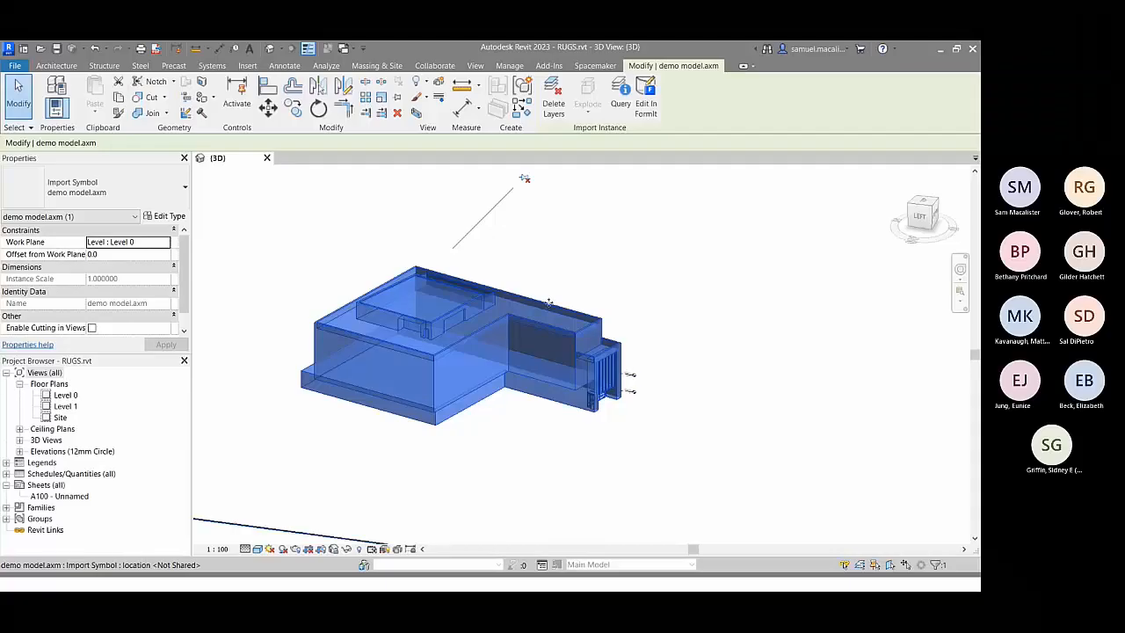
click(567, 231)
click(449, 372)
click(56, 65)
click(53, 110)
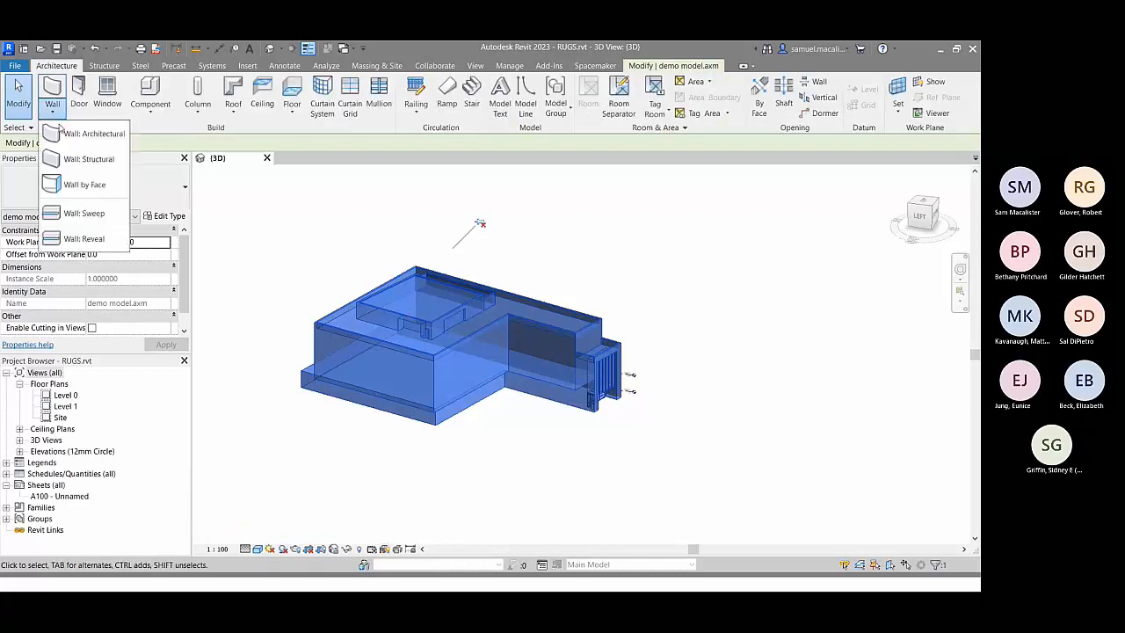
click(81, 183)
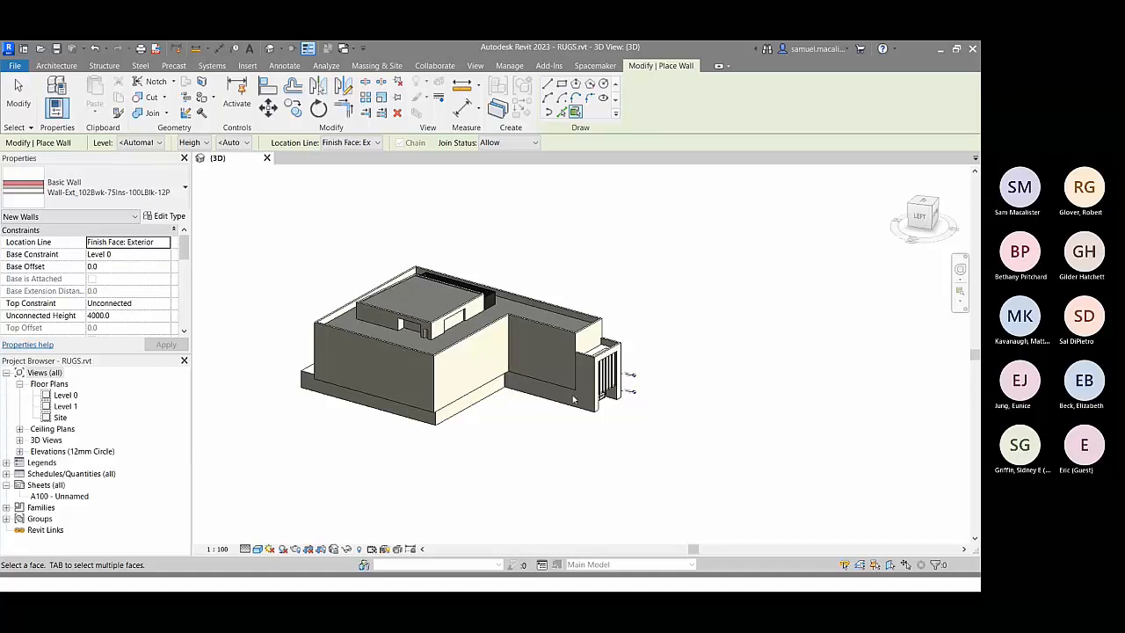
key(Escape)
key(Escape)
- Leave the Wall by Face tool and examine the imported demo model from several angles, selecting and deselecting it
click(387, 322)
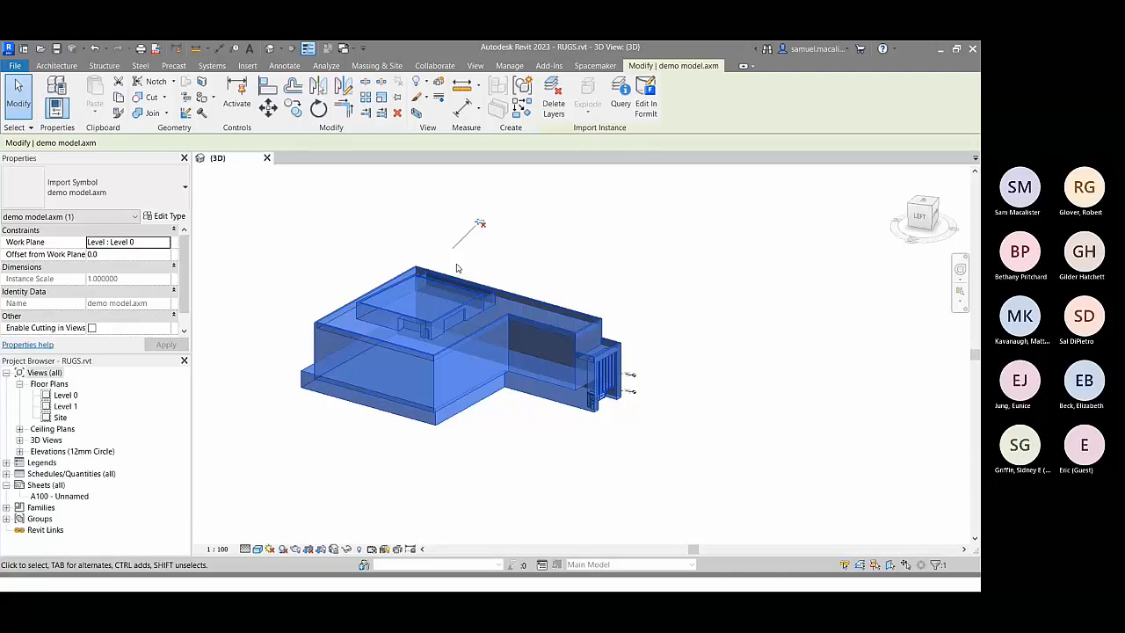
shift+middle_drag(512, 258, 581, 289)
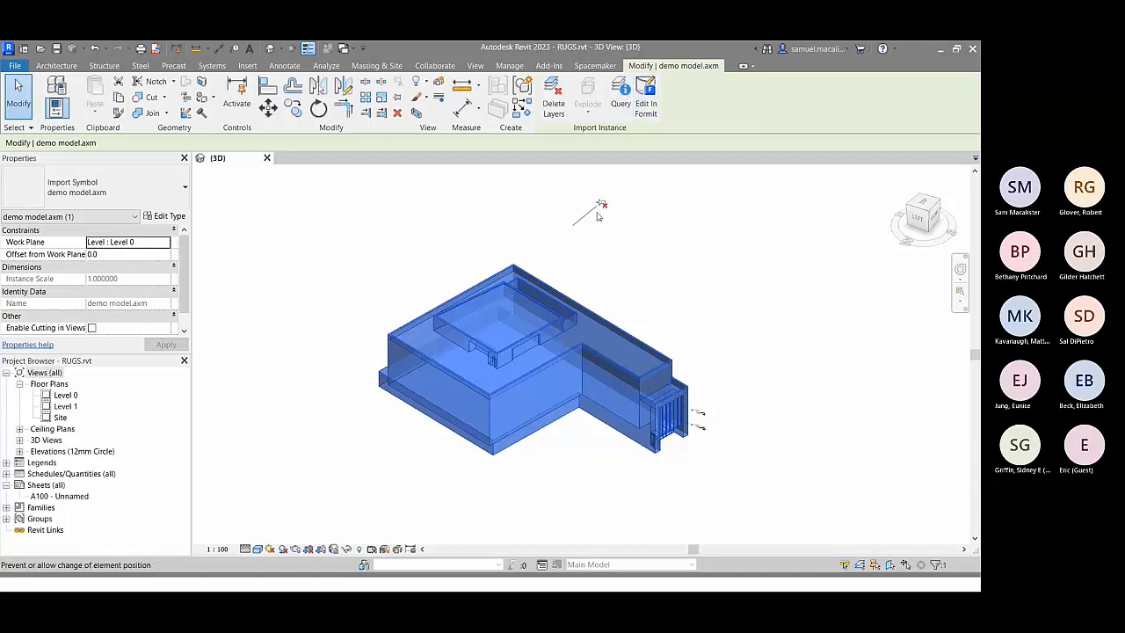
click(604, 296)
click(483, 404)
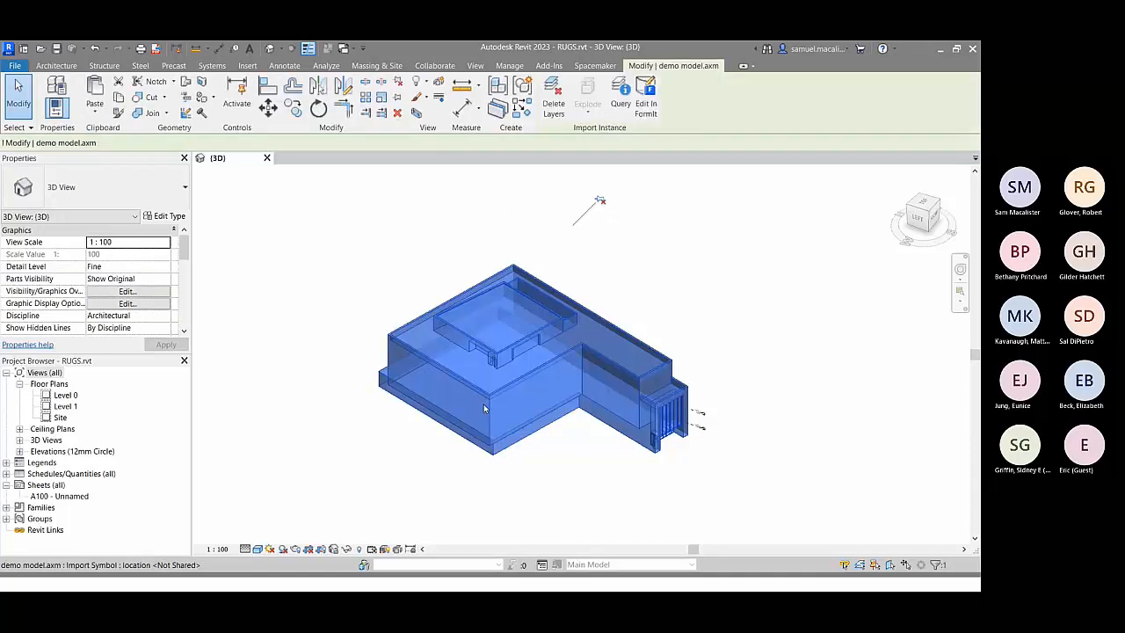
middle_drag(402, 289, 369, 270)
shift+middle_drag(376, 321, 411, 303)
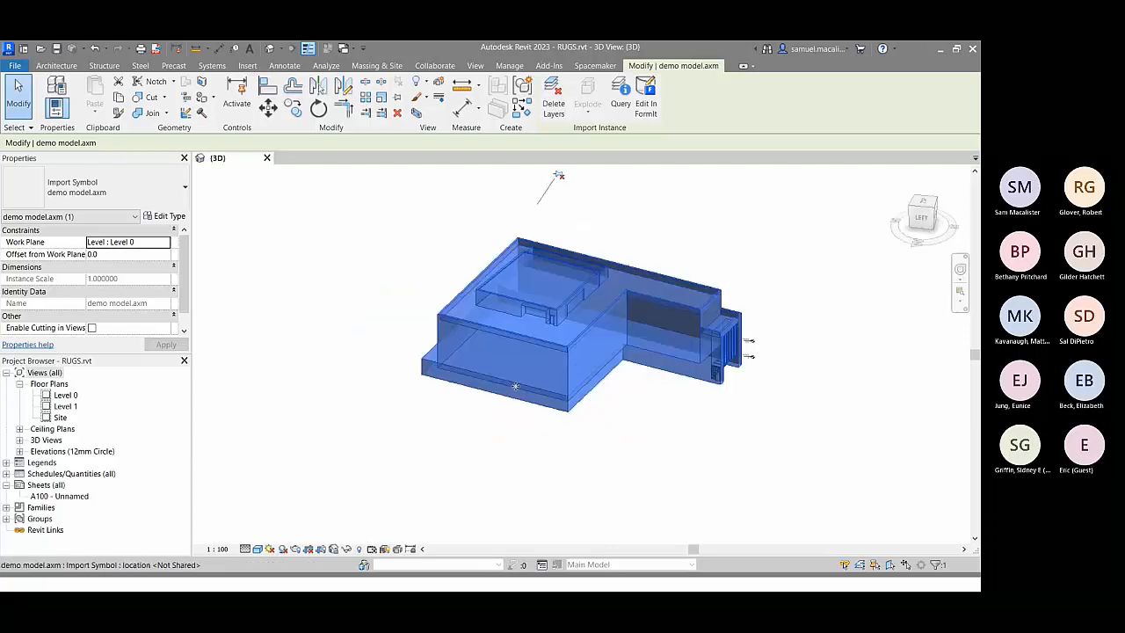
click(572, 426)
scroll(571, 426, up, 3)
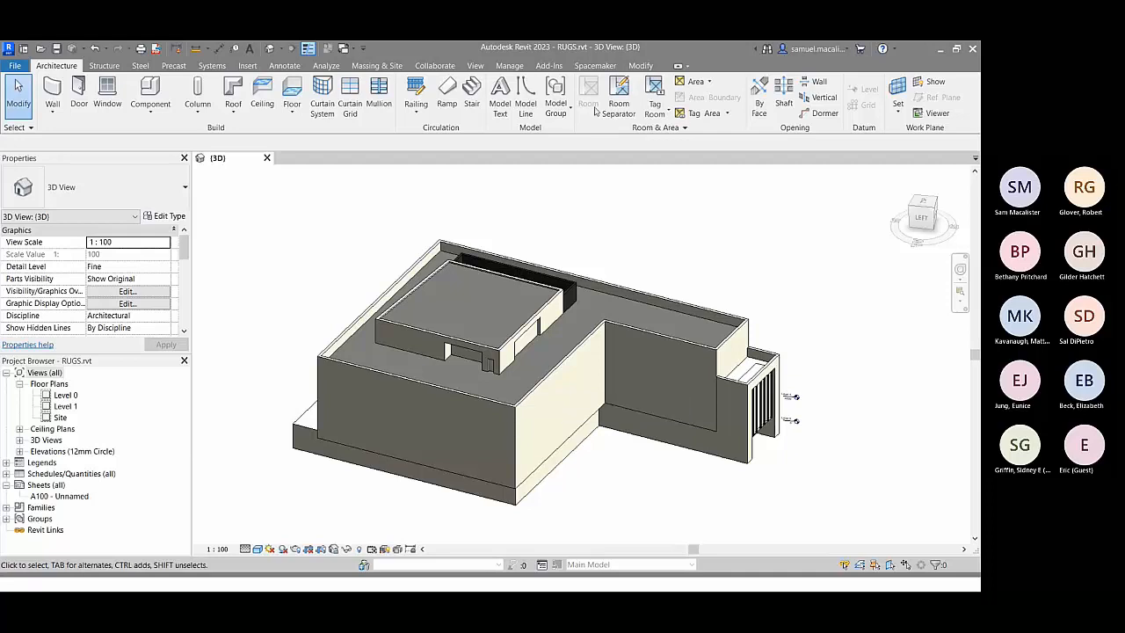
- Check the FormIt tools among Revit's add-ins, and inspect the demo model as a single selected import
click(548, 66)
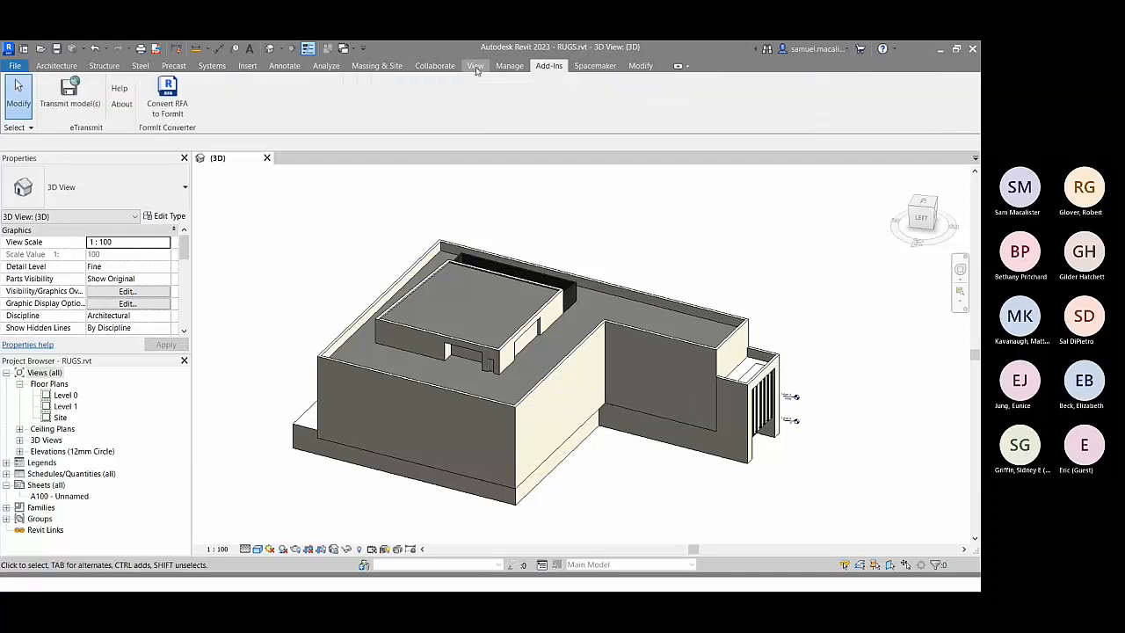
click(468, 261)
mouse_move(552, 365)
shift+middle_down()
mouse_move(518, 371)
mouse_move(511, 357)
mouse_move(553, 366)
shift+middle_up()
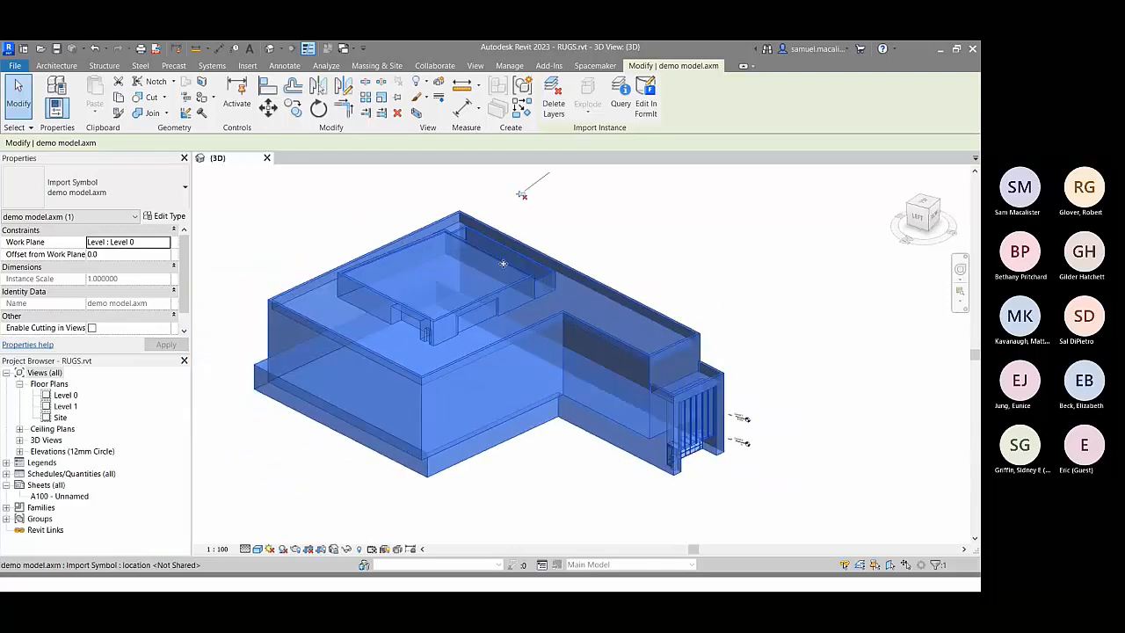
click(595, 258)
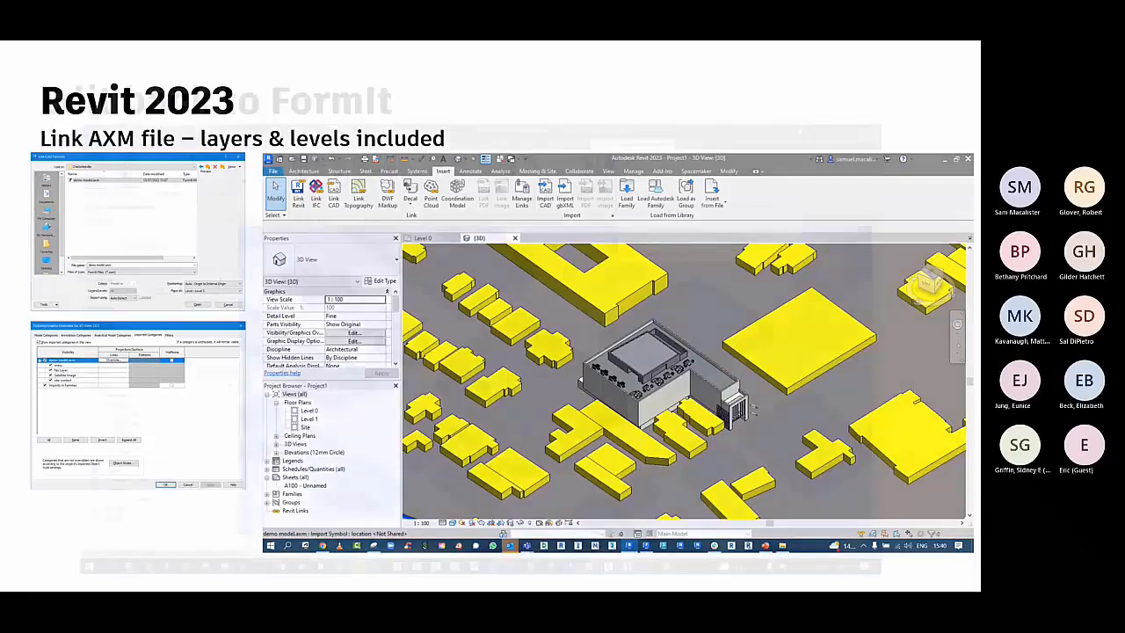
key(Right)
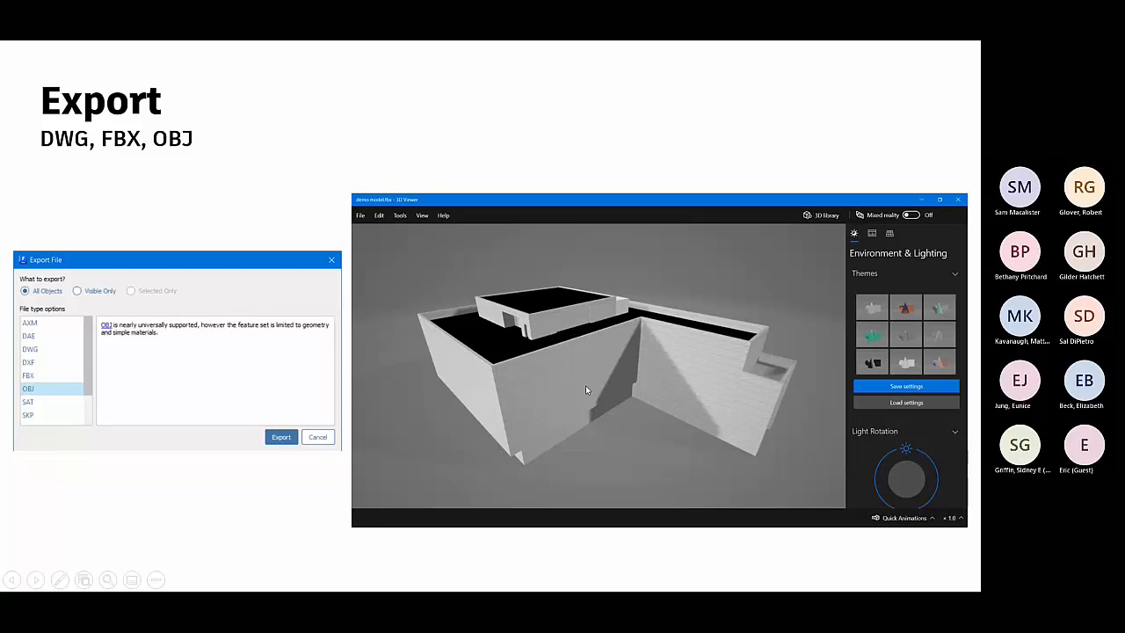
key(Right)
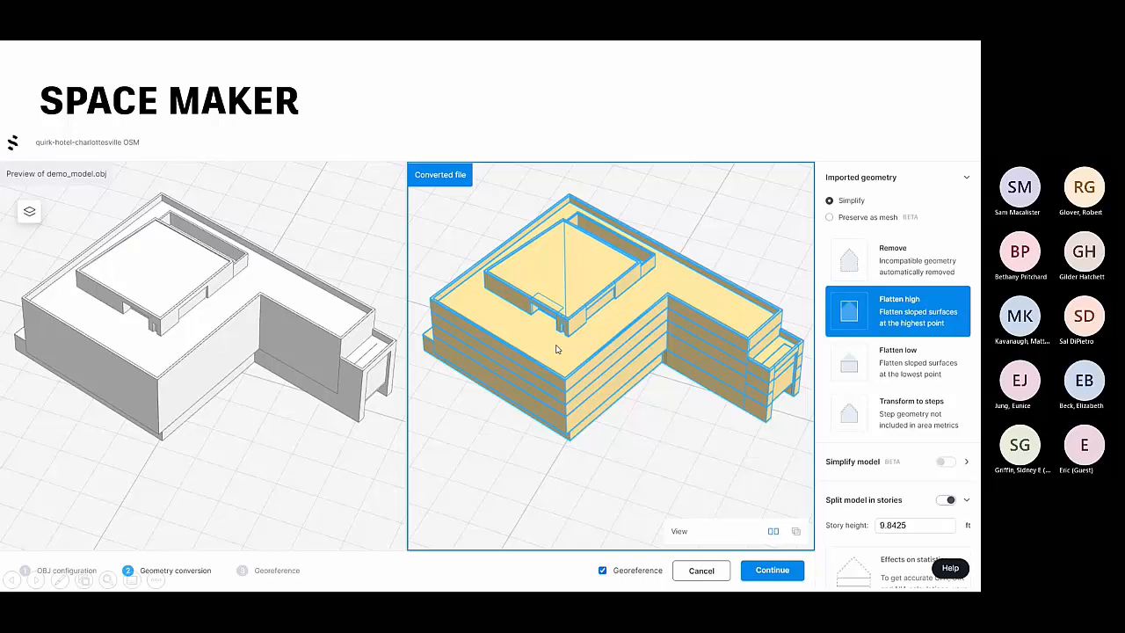
key(Right)
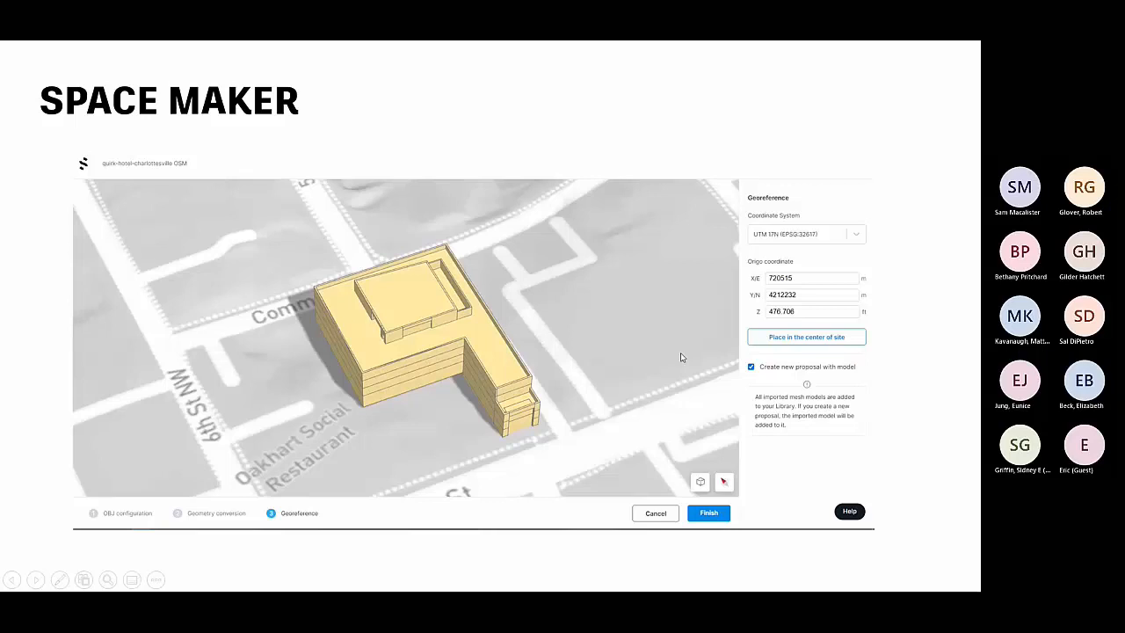
key(Right)
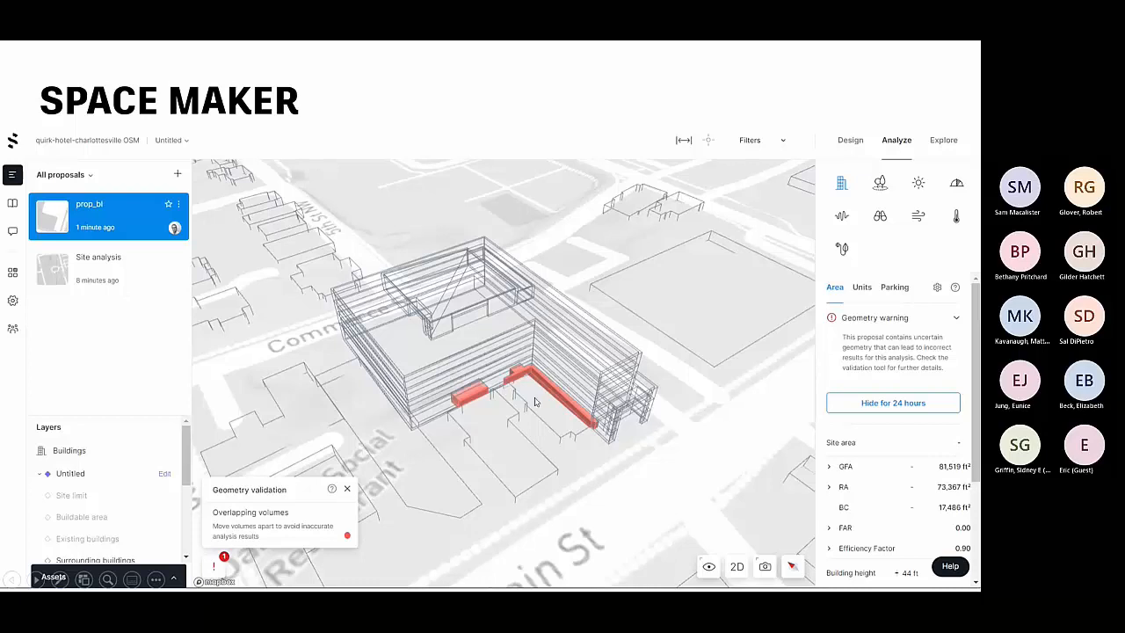
key(Right)
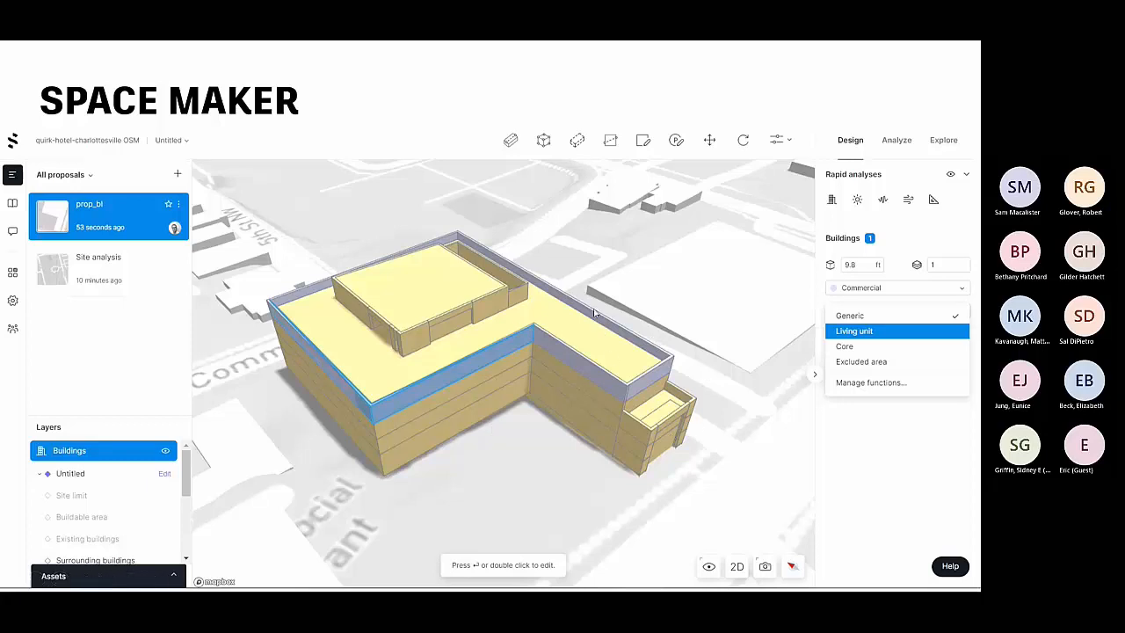
key(Right)
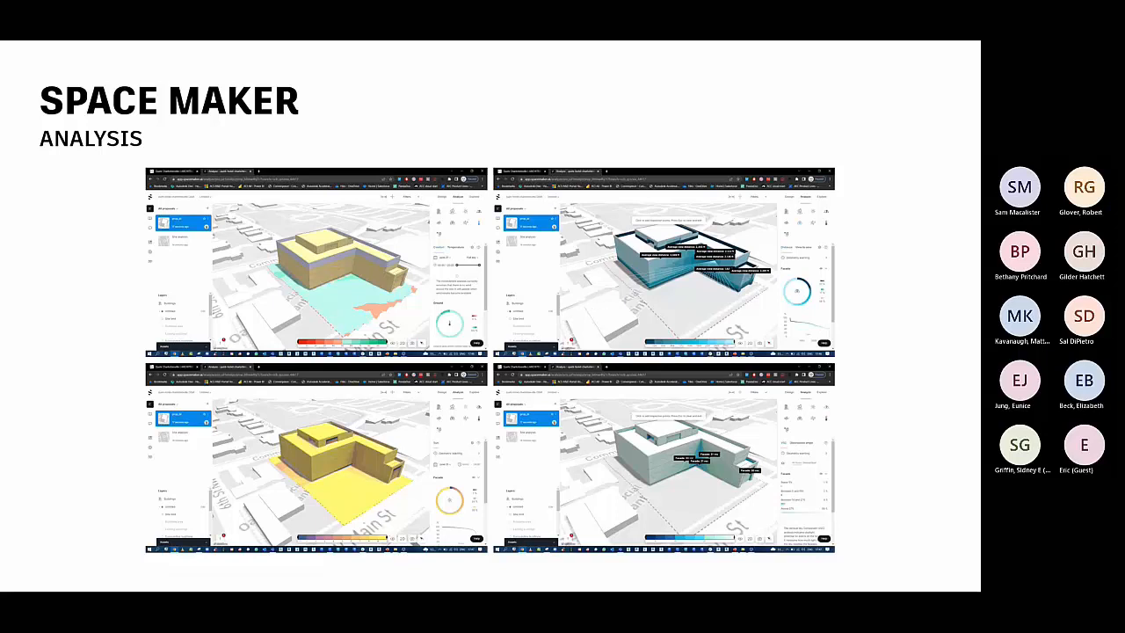
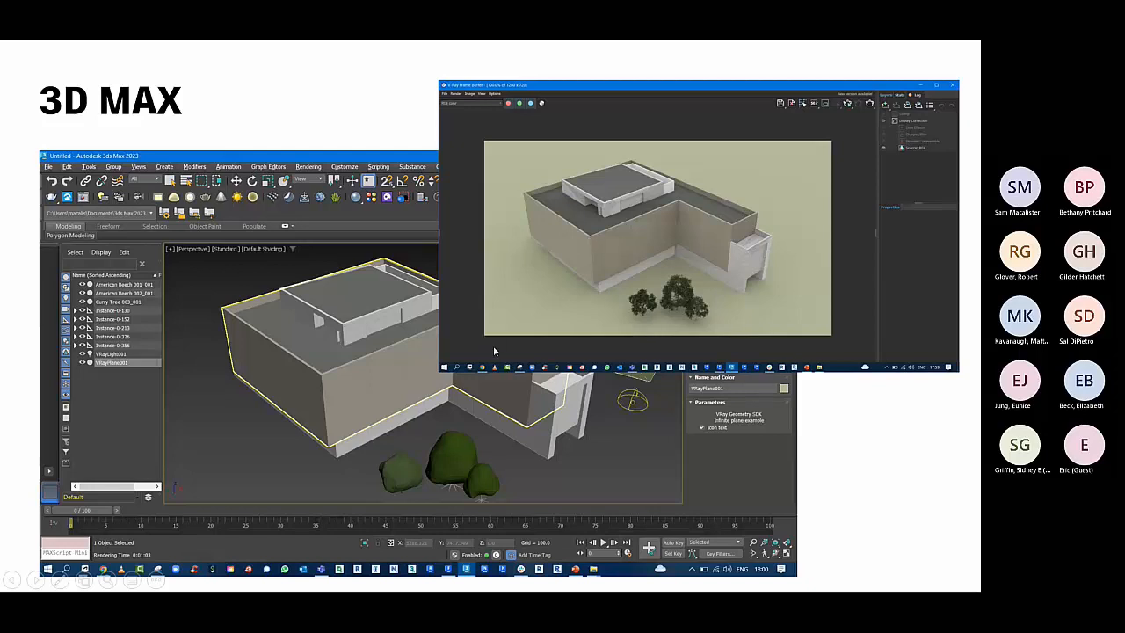
key(Right)
- Leave the slides for Spacemaker in the browser and open the quirk-hotel-charlottesville OSM project from the APAC Examples folder
key(Escape)
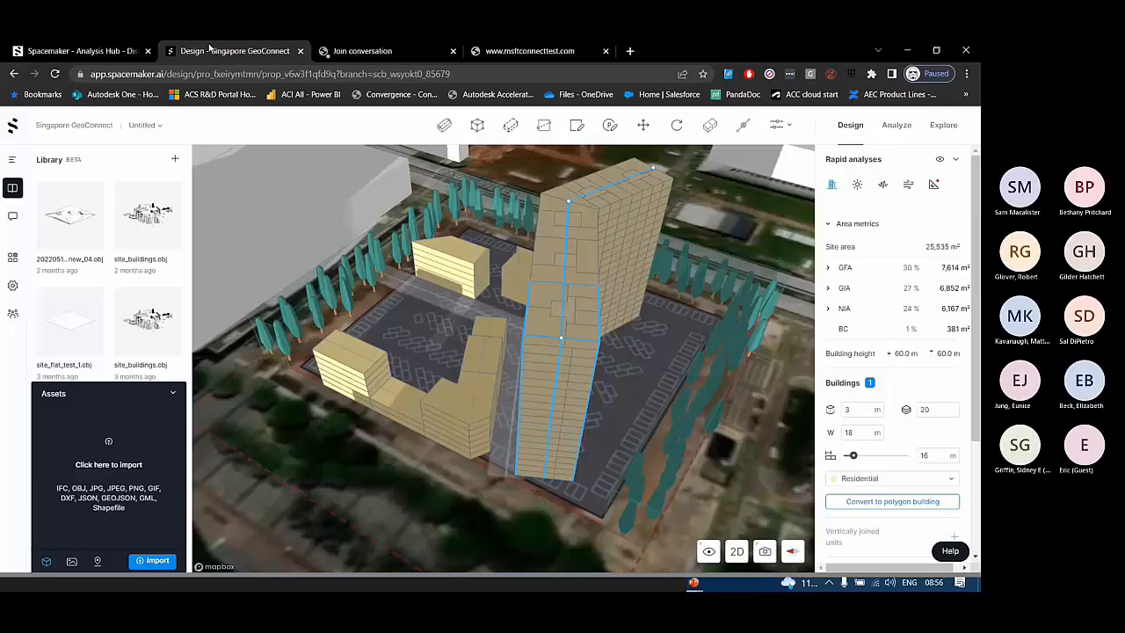
click(13, 128)
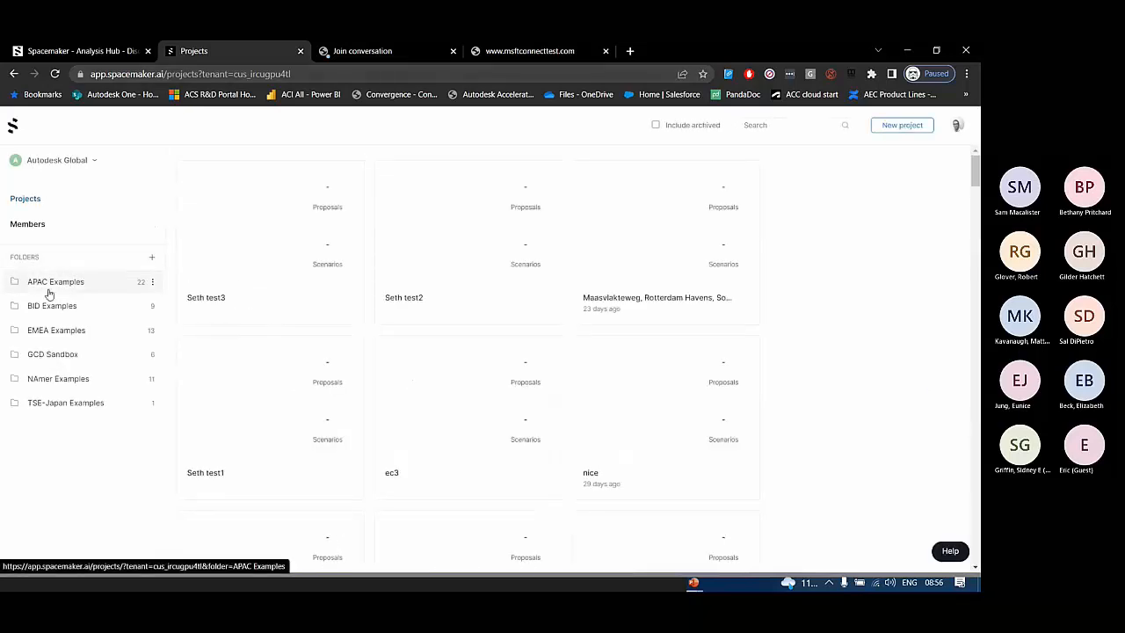
click(49, 290)
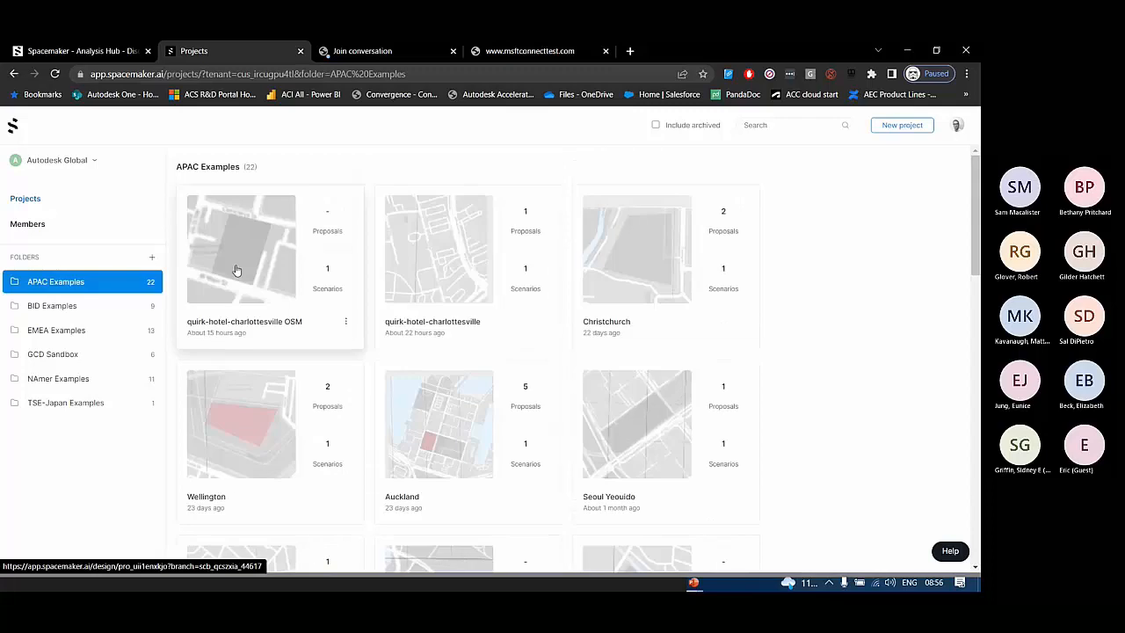
click(235, 270)
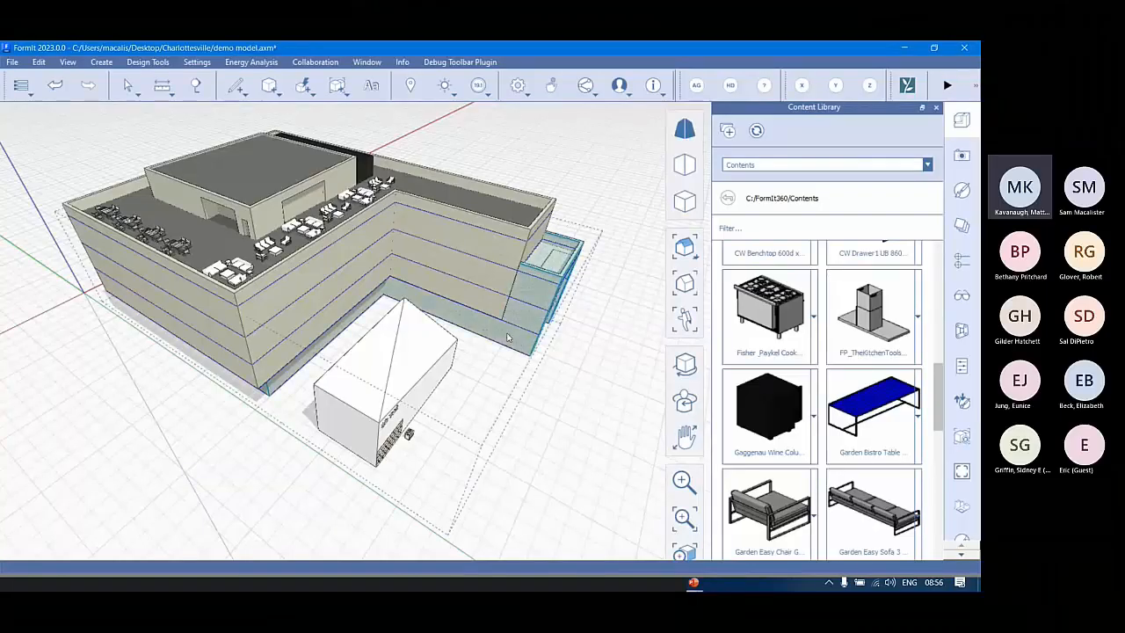
- Switch to FormIt and examine the demo model's separate building parts, comparing them with the imported demo model in Revit
click(492, 261)
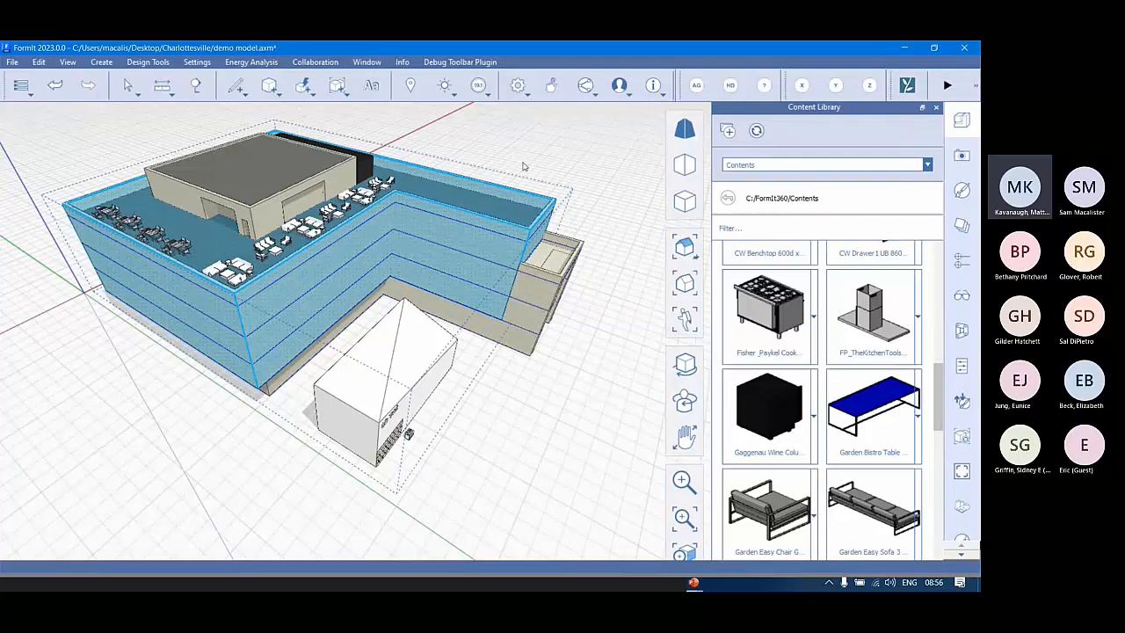
click(538, 304)
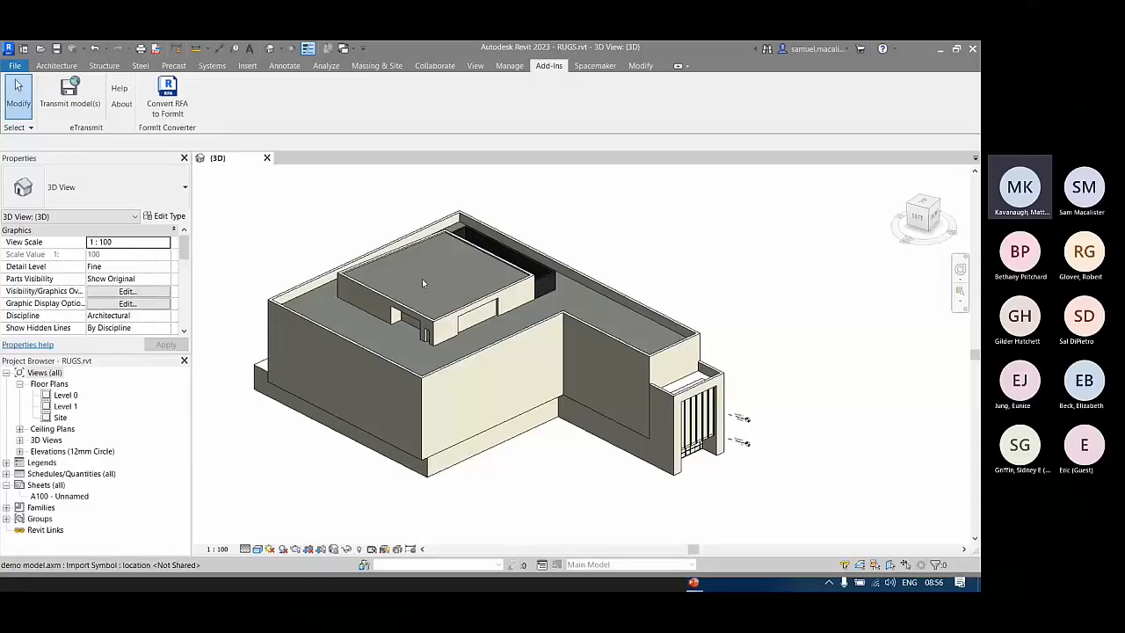
click(422, 279)
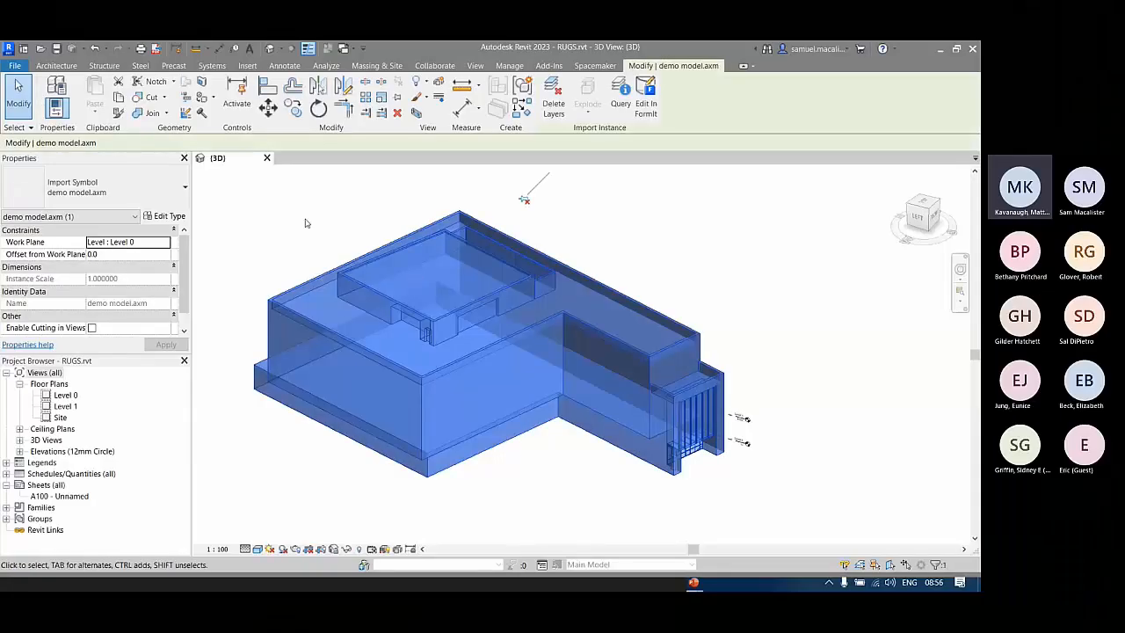
click(593, 227)
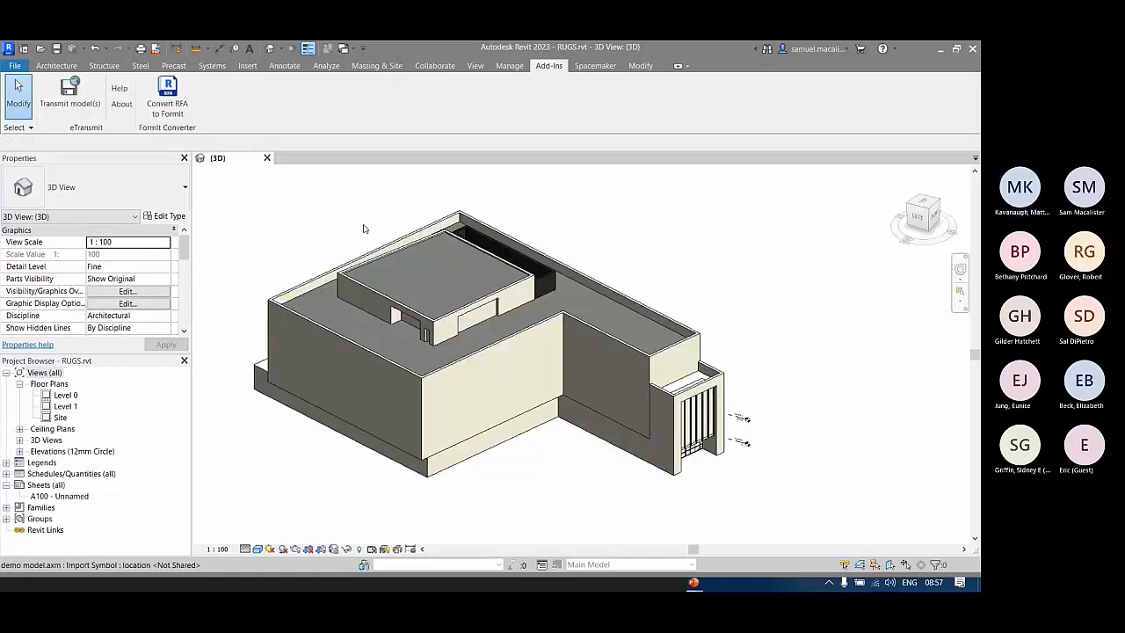
click(409, 283)
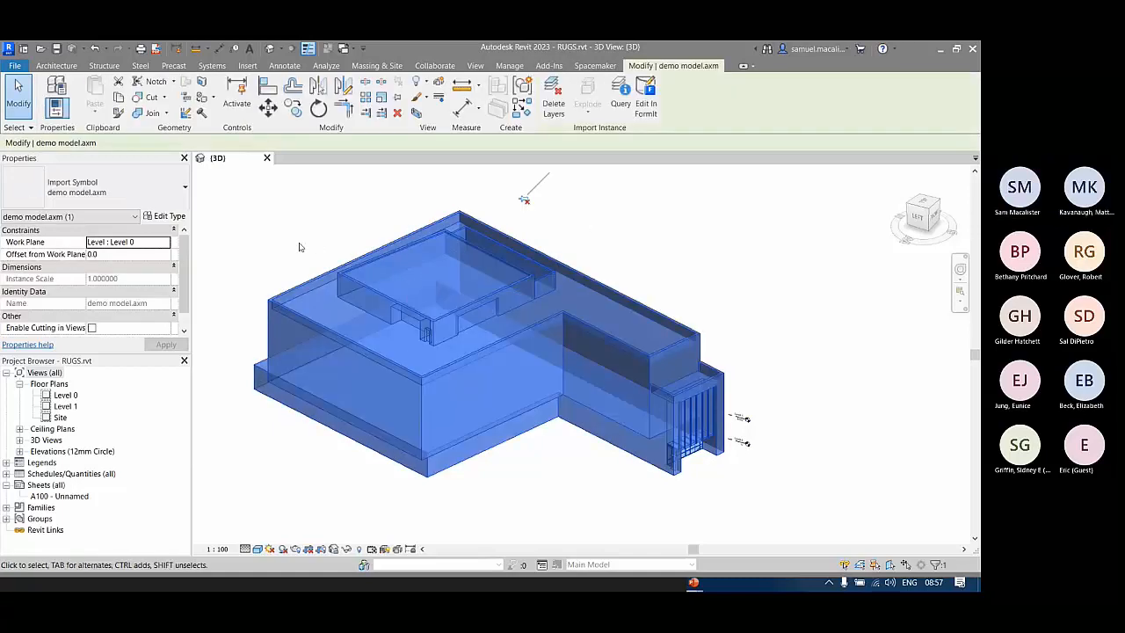
middle_drag(264, 253, 321, 245)
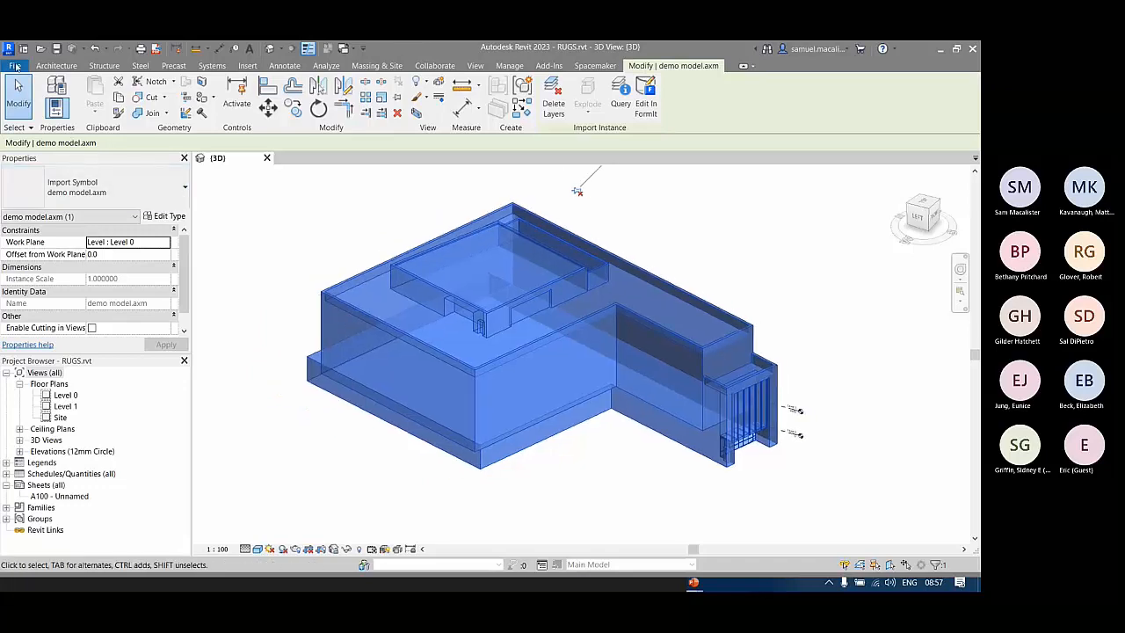
click(423, 212)
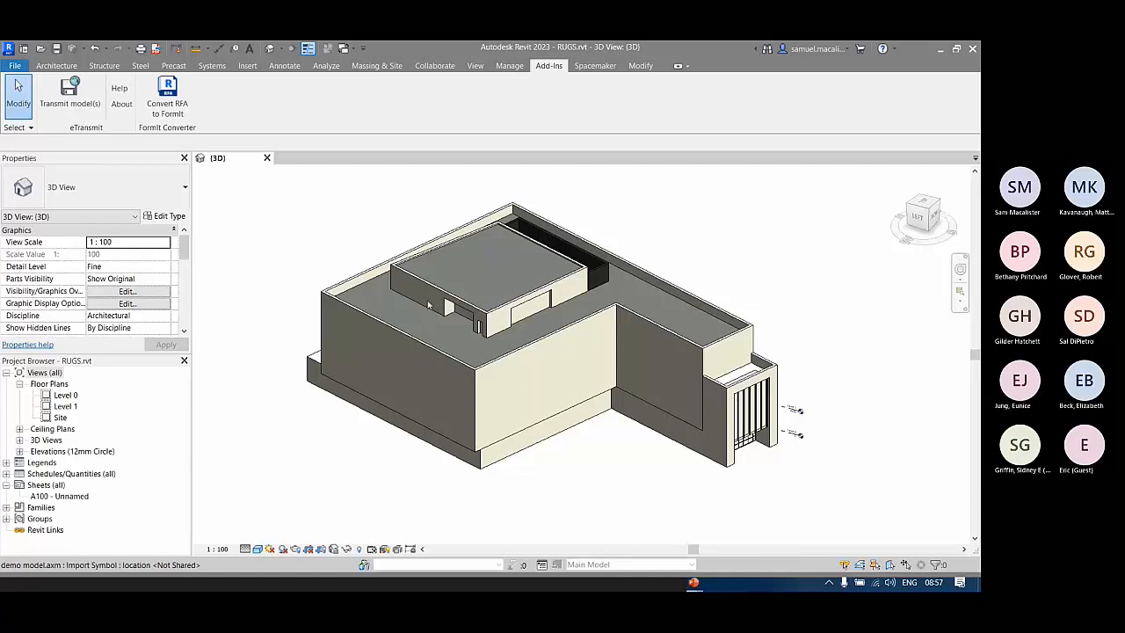
click(428, 305)
shift+middle_drag(429, 305, 403, 297)
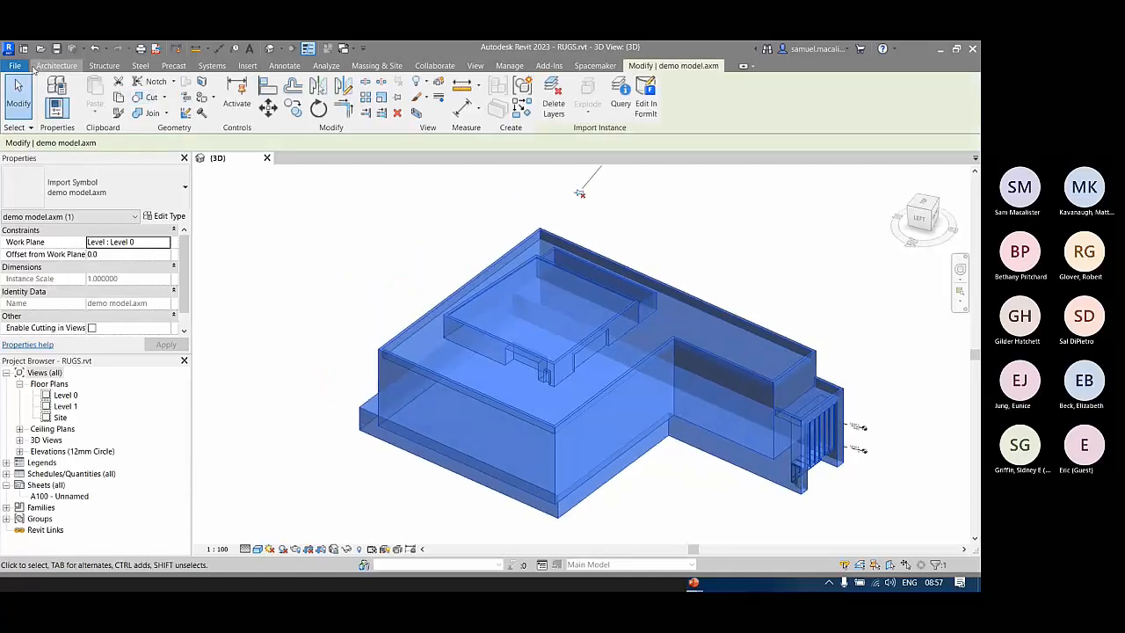
- Create a new Revit project, choosing a template from the available template files
click(15, 67)
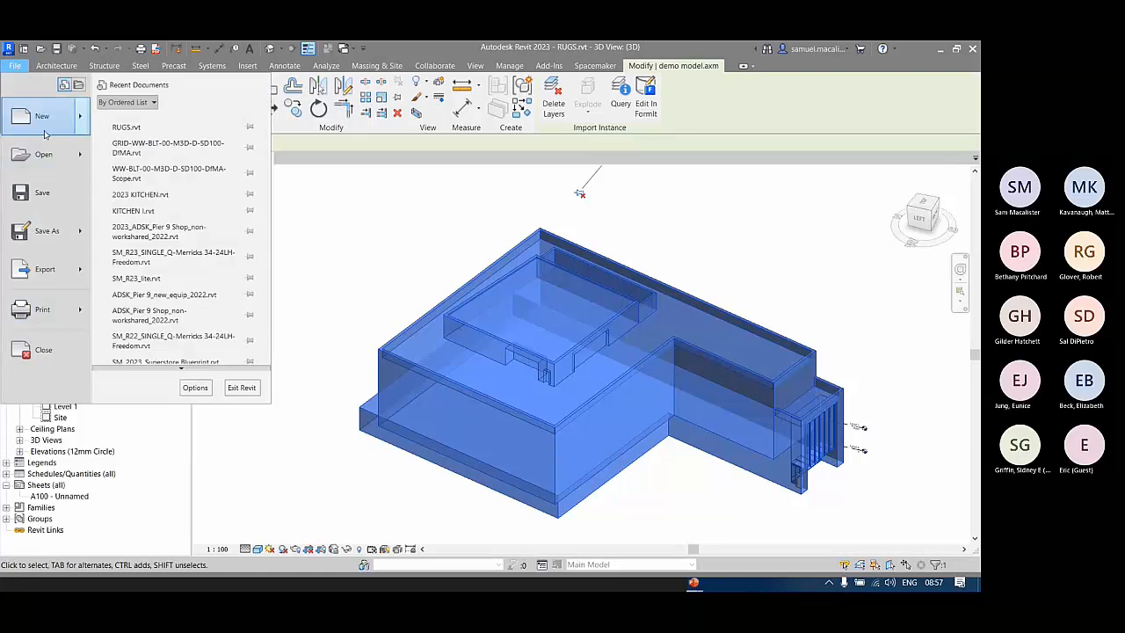
click(43, 130)
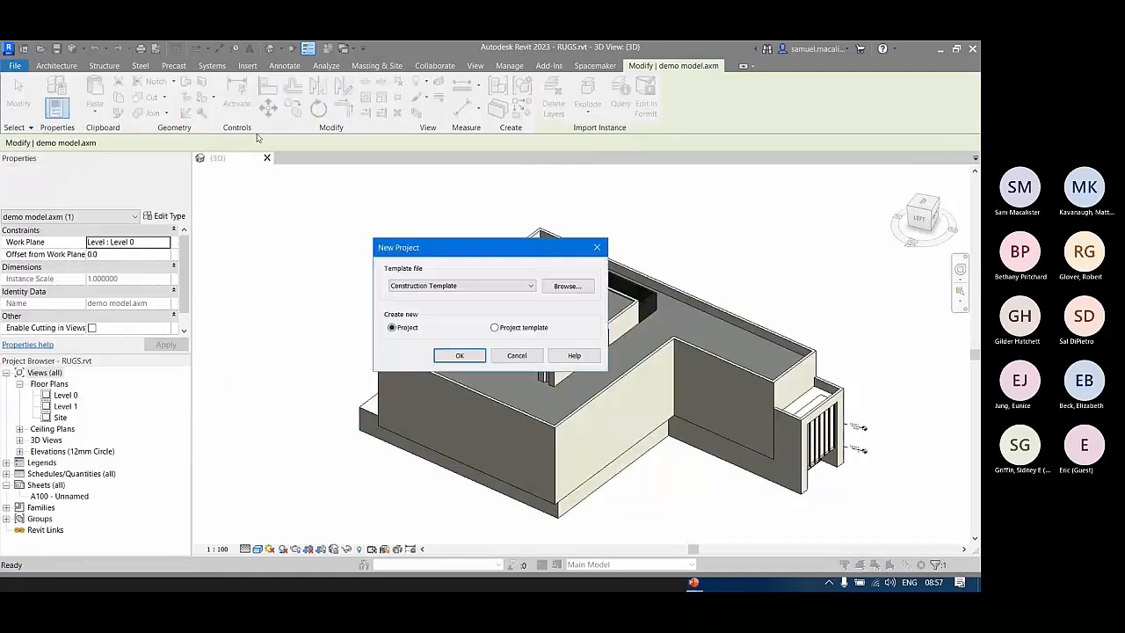
click(428, 287)
click(416, 313)
click(460, 355)
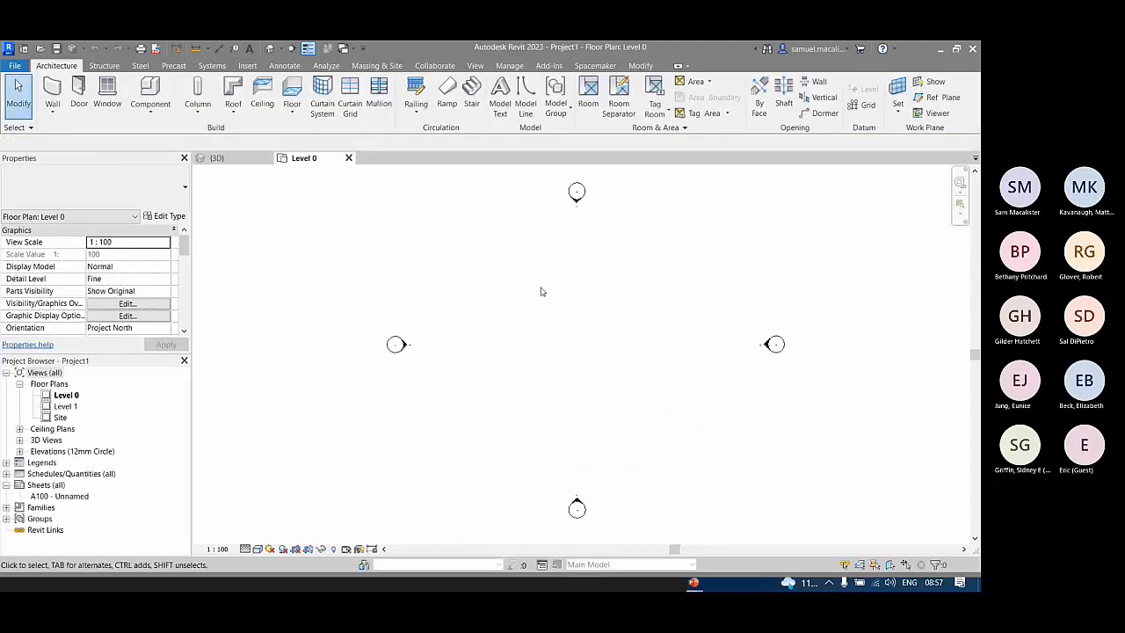
- Start a CAD import with the FormIt (*.axm) file type and choose demo model.axm from the desktop's Charlottesville folder
click(249, 69)
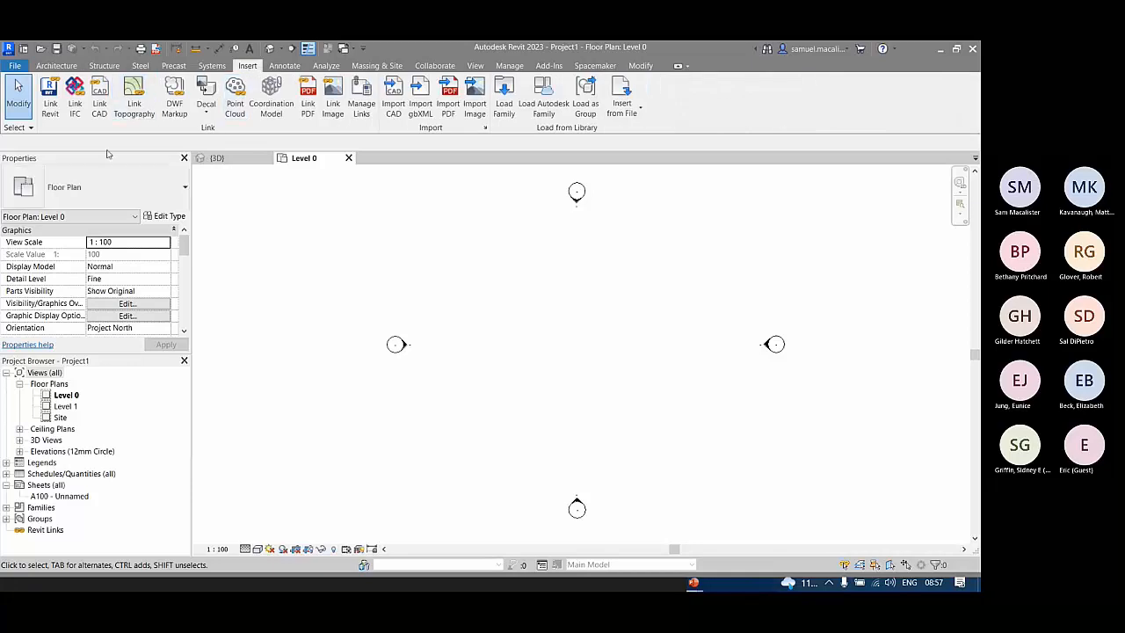
click(393, 104)
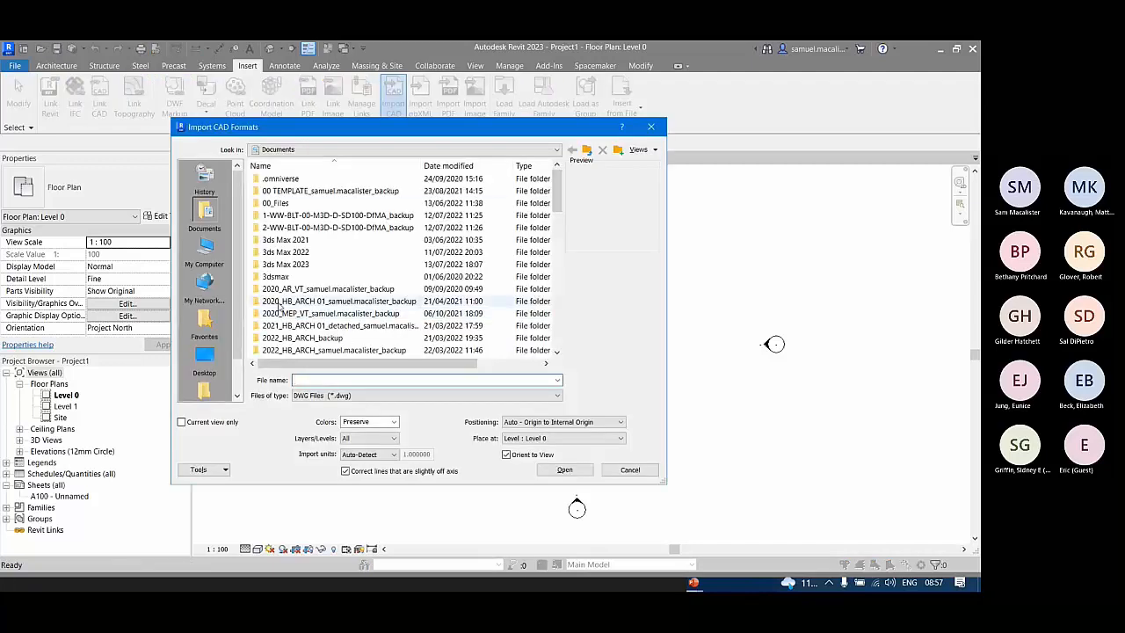
click(204, 354)
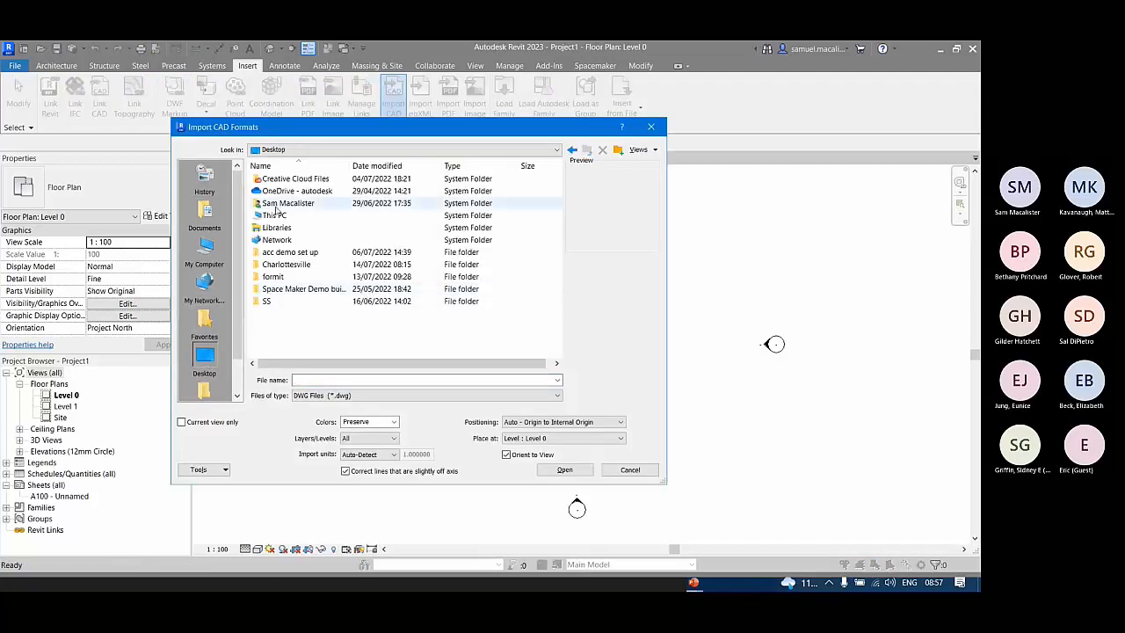
double_click(290, 265)
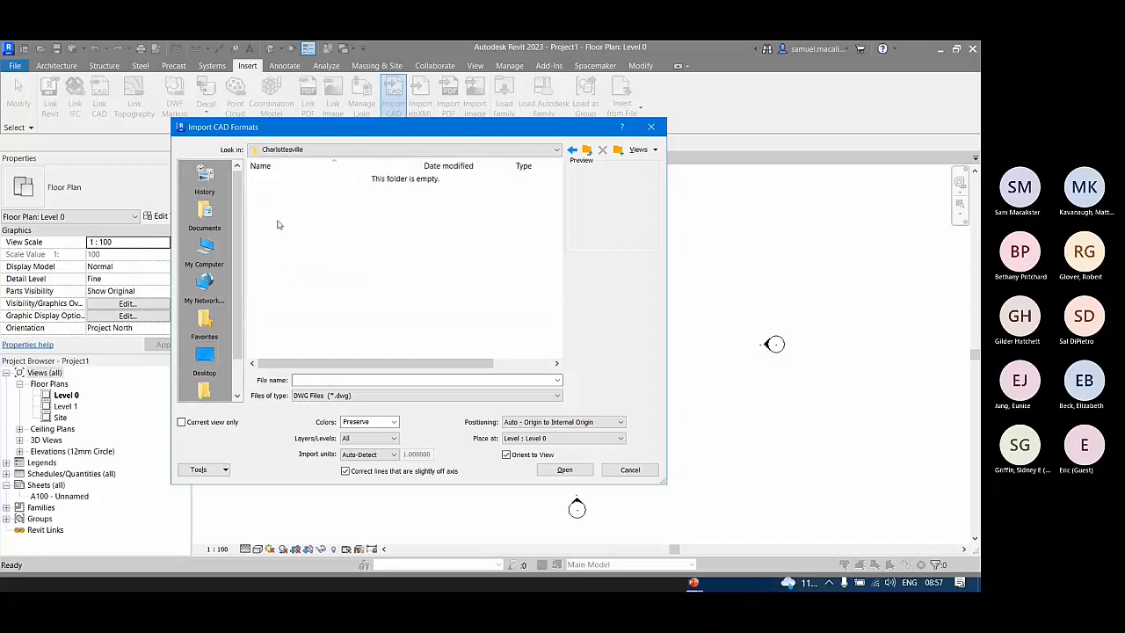
click(308, 395)
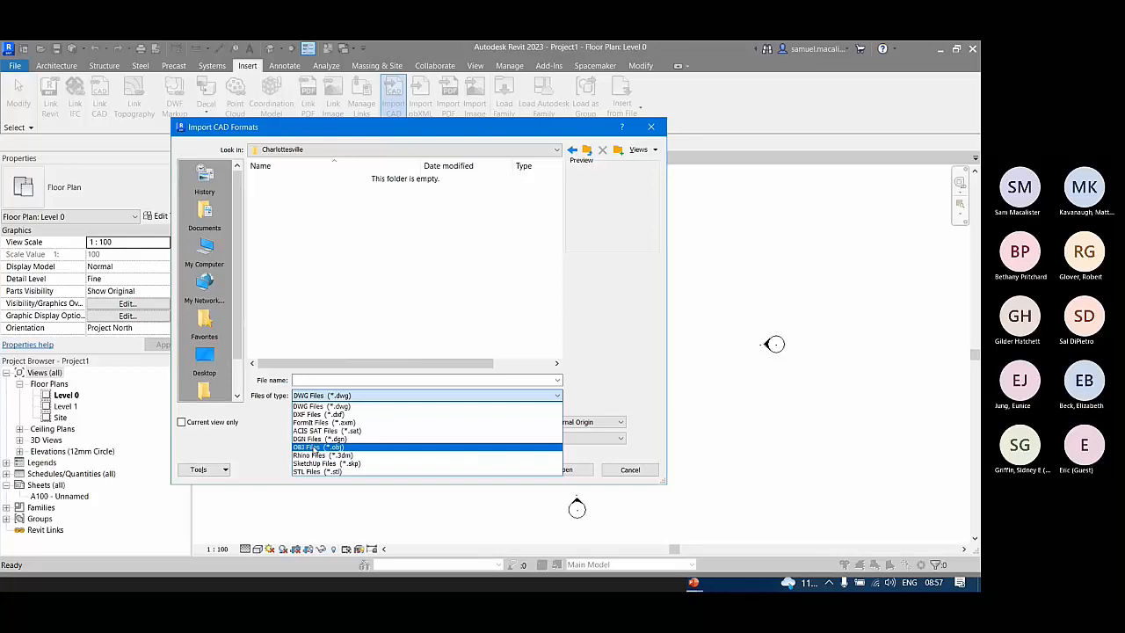
click(358, 423)
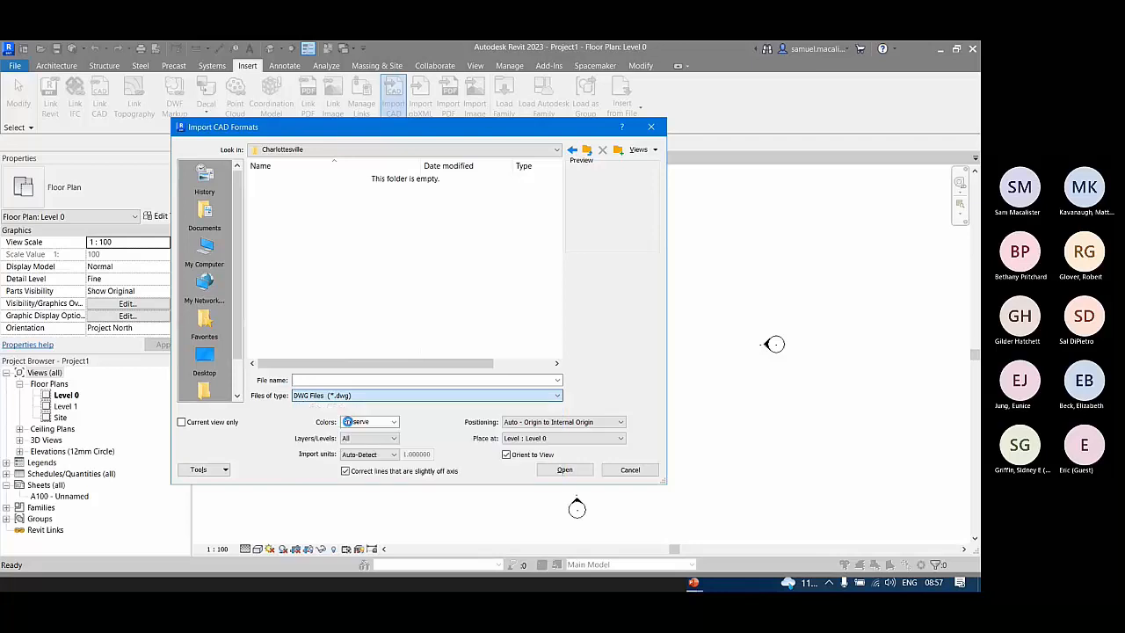
click(291, 179)
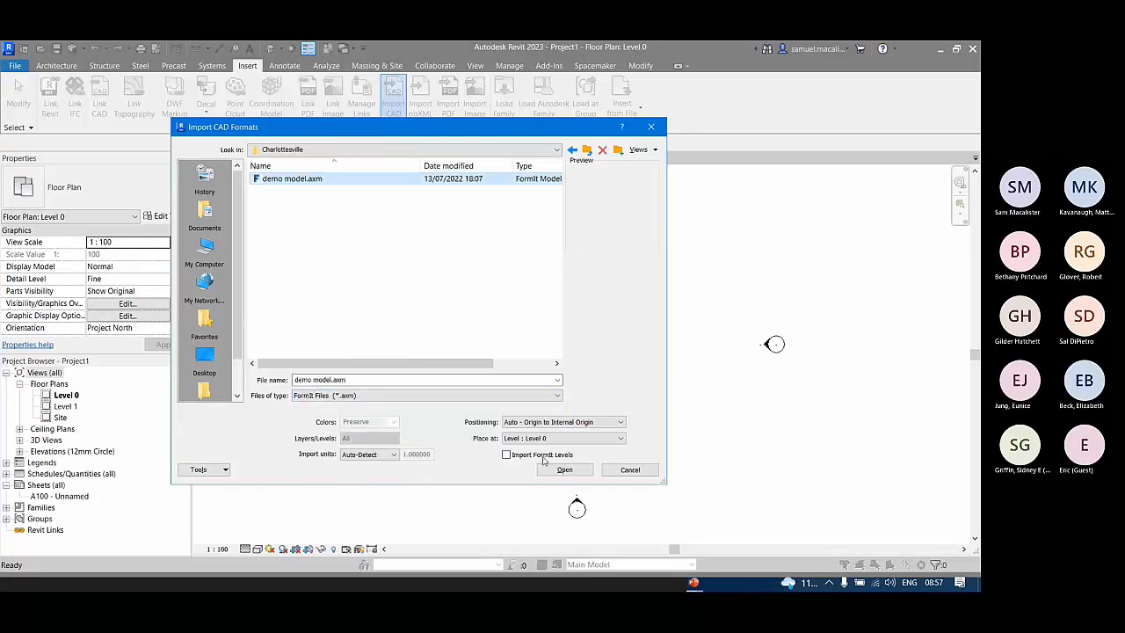
- Import the demo model with its FormIt levels included, placed at Level 0
click(509, 455)
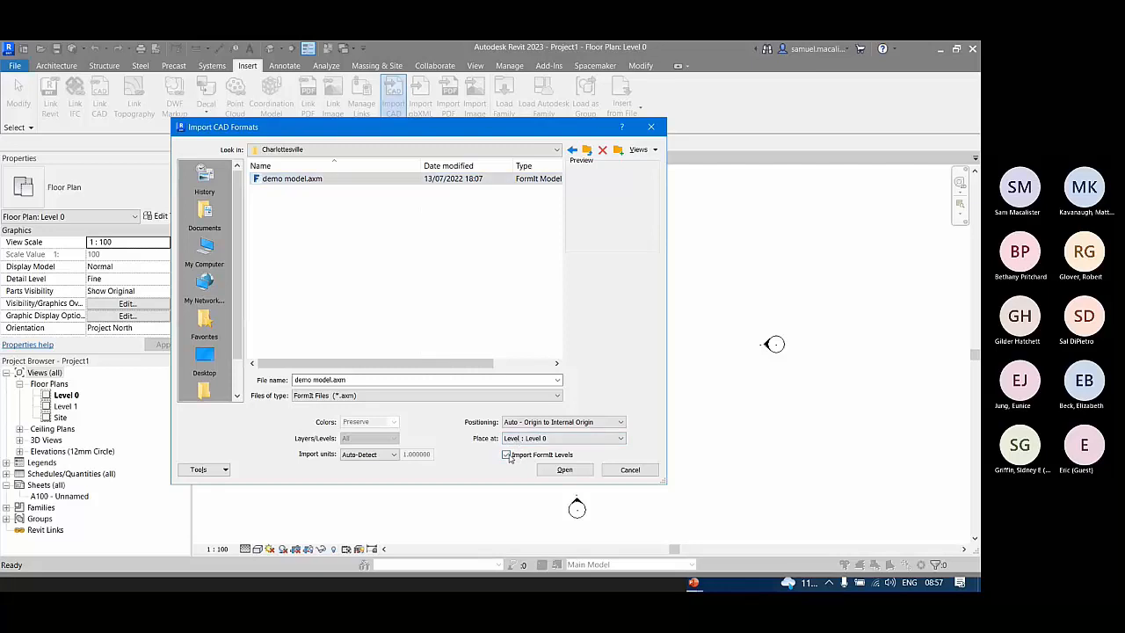
click(528, 439)
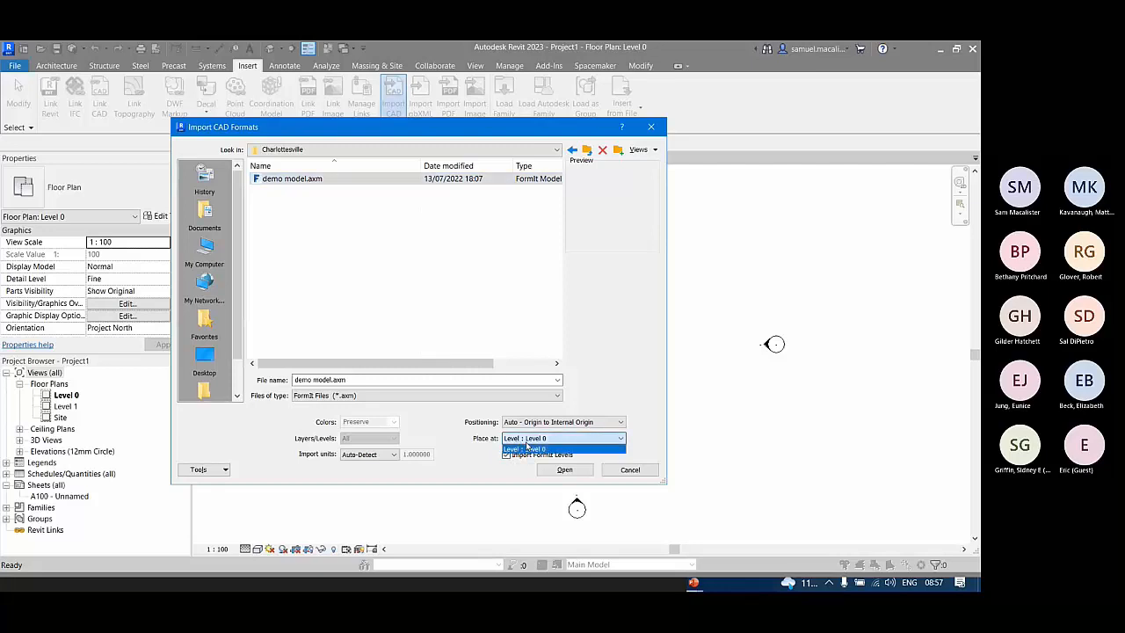
click(527, 448)
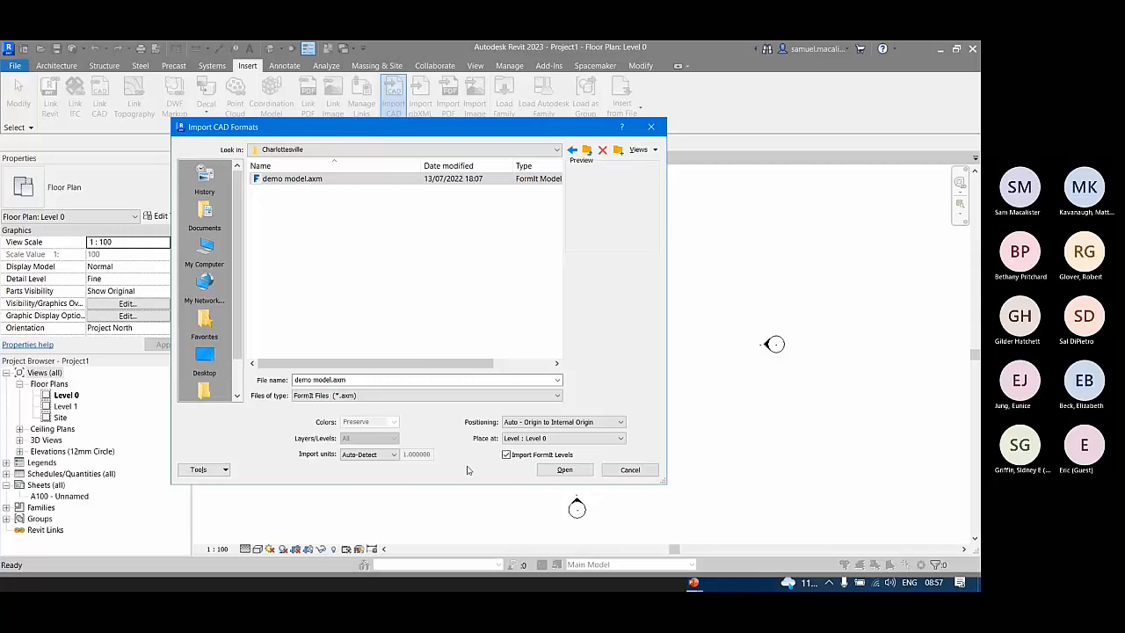
click(571, 470)
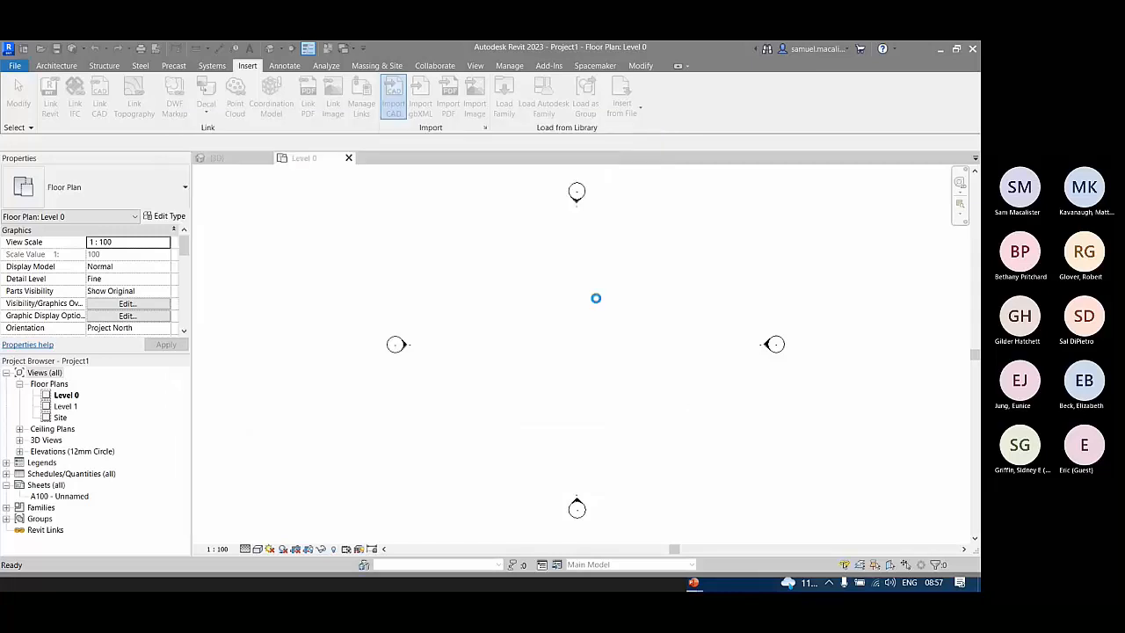
- Look over the imported building outline in the Level 0 floor plan and open the default 3D view
scroll(560, 422, down, 3)
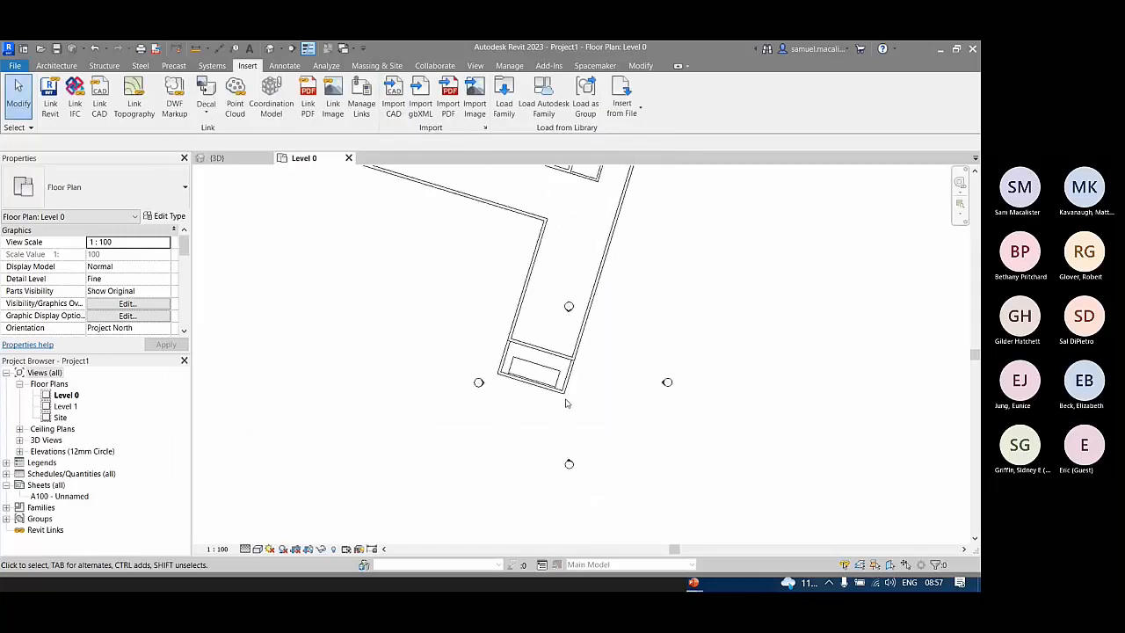
middle_drag(570, 404, 588, 472)
scroll(588, 472, down, 2)
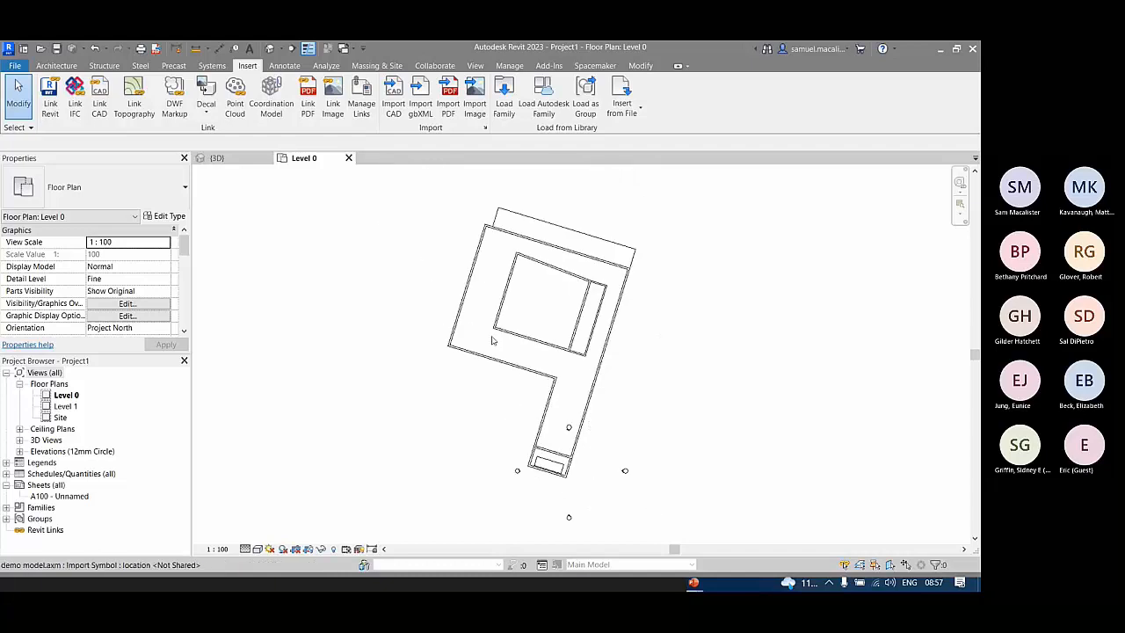
click(270, 48)
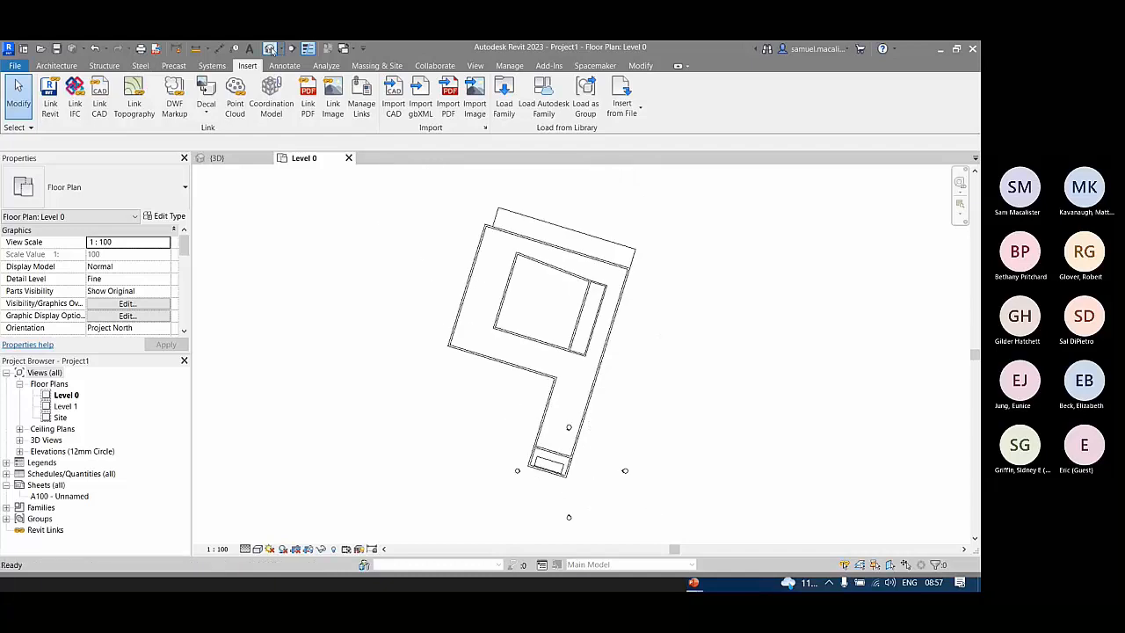
- Inspect the levels beside the imported building in 3D, checking the elevations of Level 4 and Level 1
scroll(592, 290, up, 5)
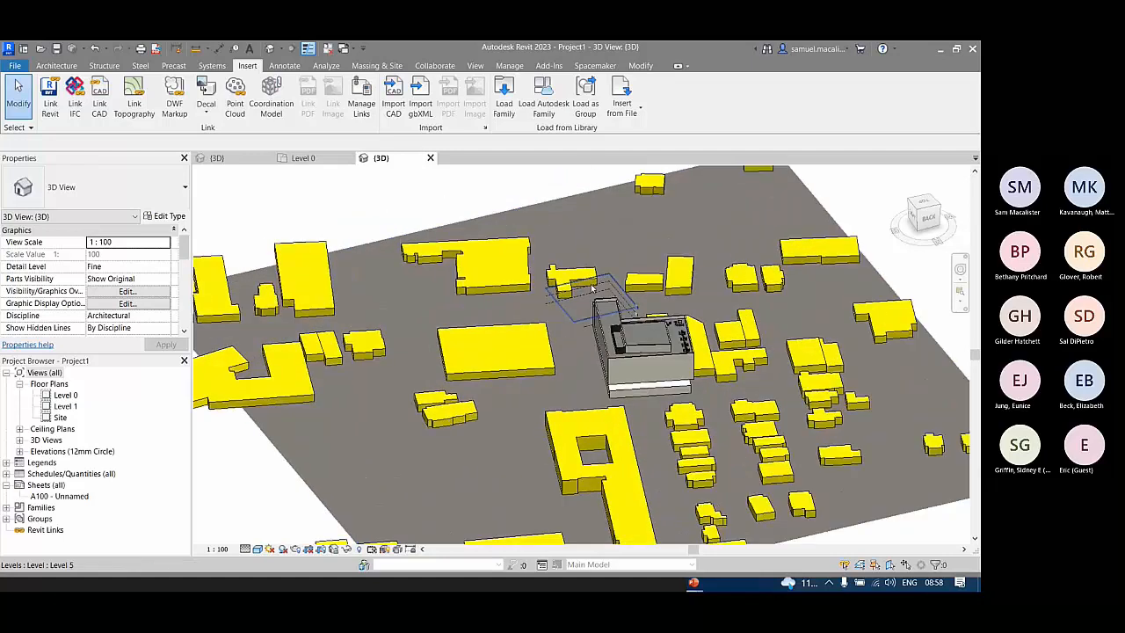
shift+middle_drag(592, 289, 536, 326)
scroll(477, 357, up, 3)
click(477, 319)
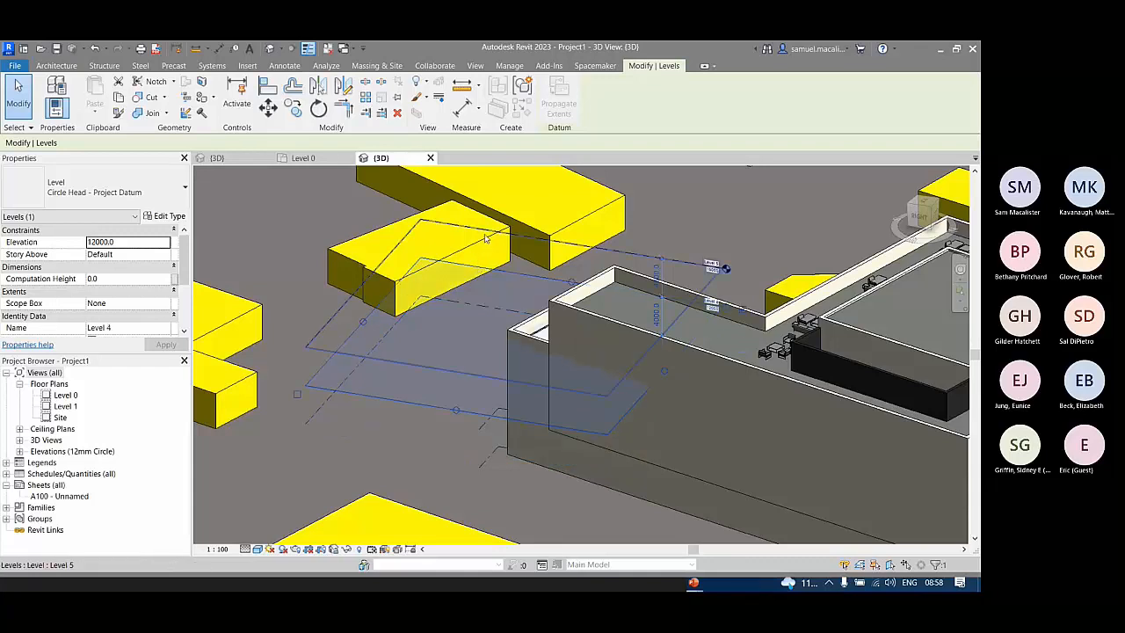
click(506, 435)
click(490, 444)
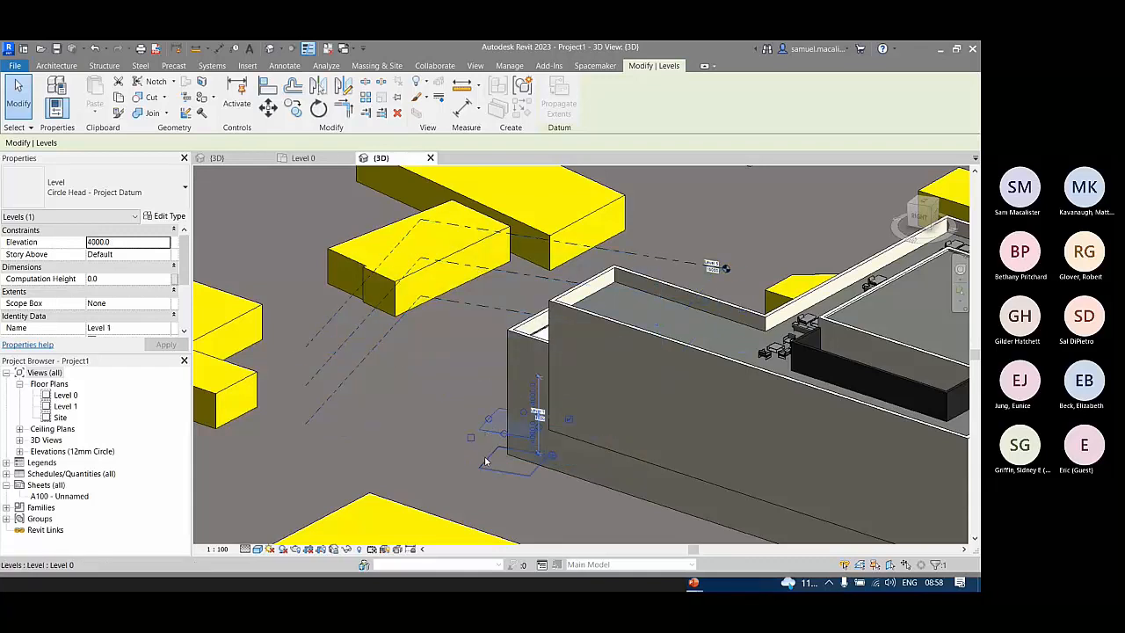
- Maximize the 3D extents of Level 0 in the 3D view
click(485, 461)
right_click(491, 474)
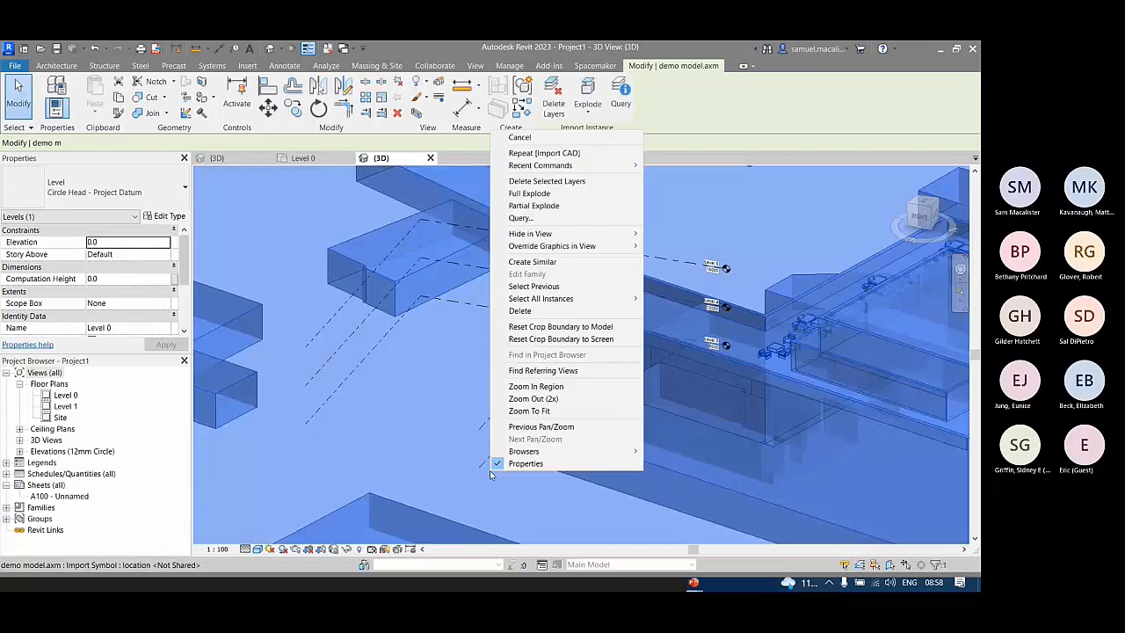
click(577, 202)
key(Escape)
right_click(499, 455)
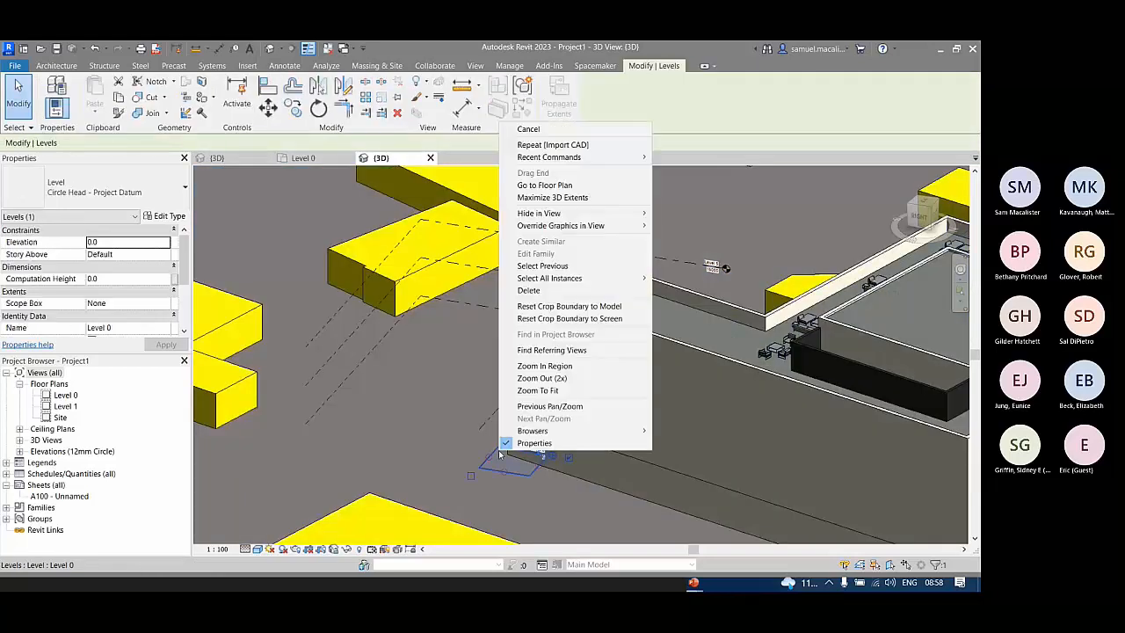
click(567, 196)
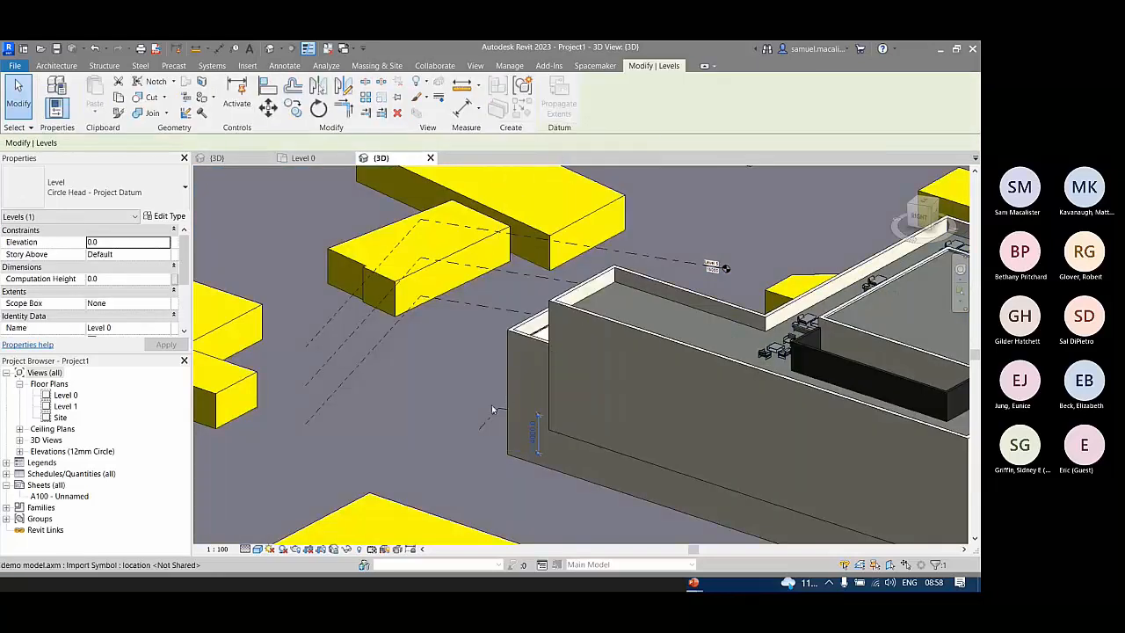
- Select the building and its surroundings in the 3D view to check whether they belong to one import symbol
scroll(493, 410, down, 5)
key(Escape)
middle_drag(651, 389, 395, 329)
click(644, 319)
scroll(396, 329, down, 6)
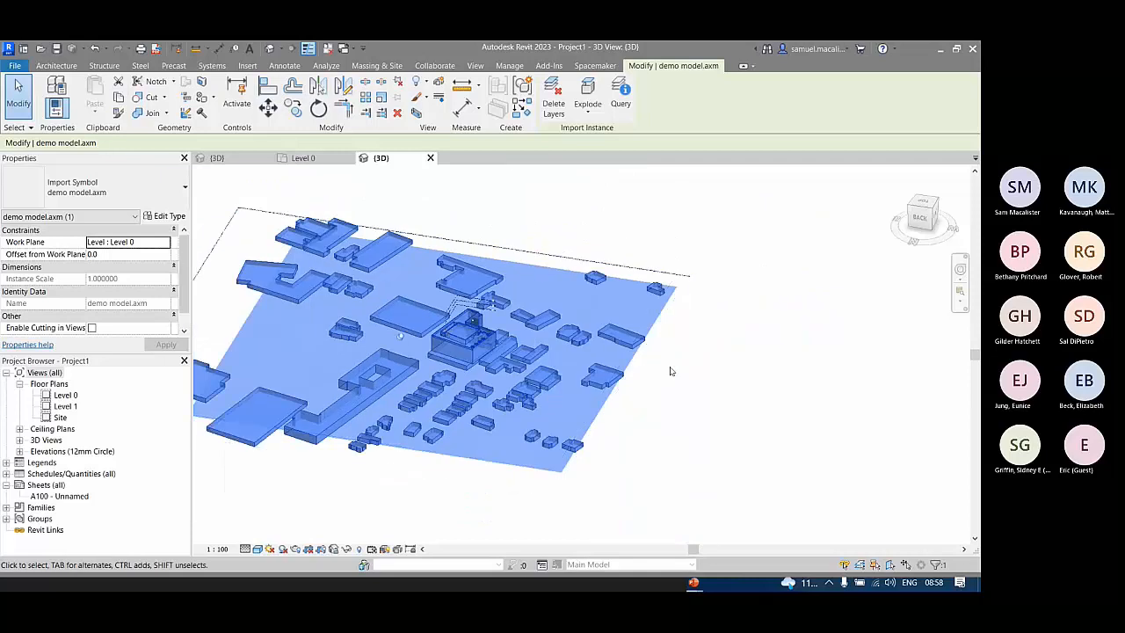
key(Escape)
click(606, 352)
key(Escape)
click(467, 343)
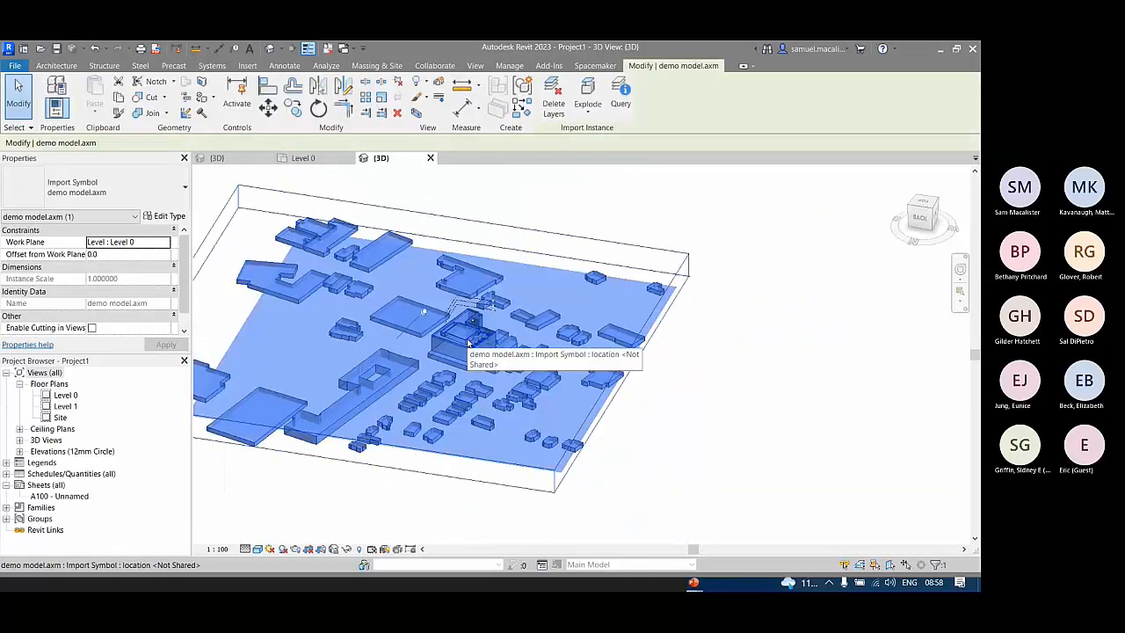
click(56, 66)
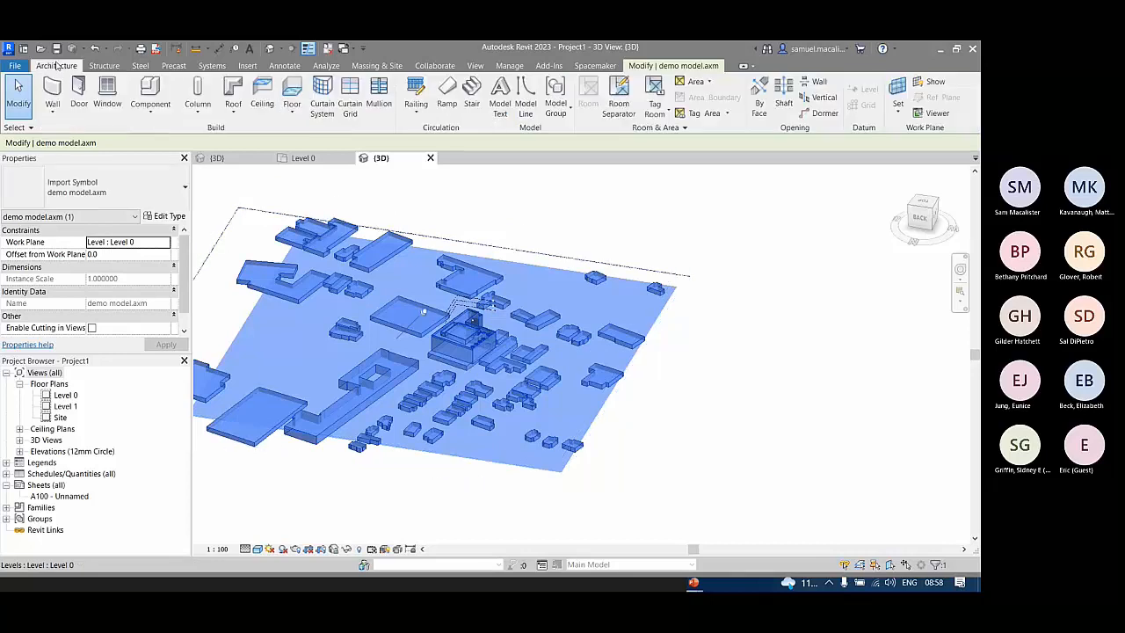
click(52, 112)
click(88, 202)
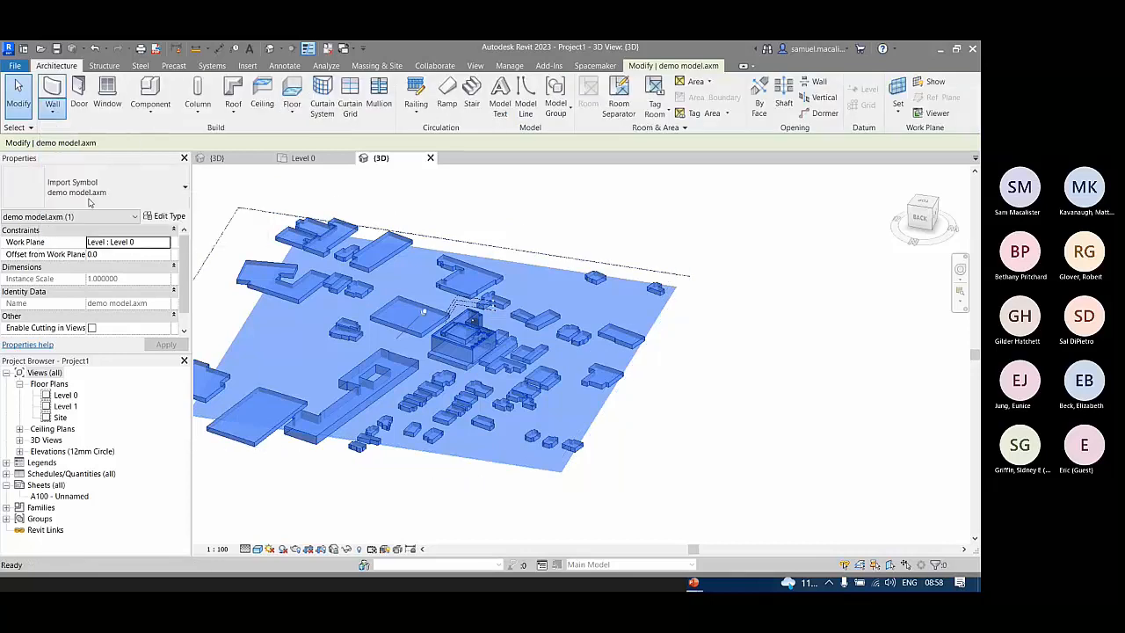
scroll(497, 393, up, 4)
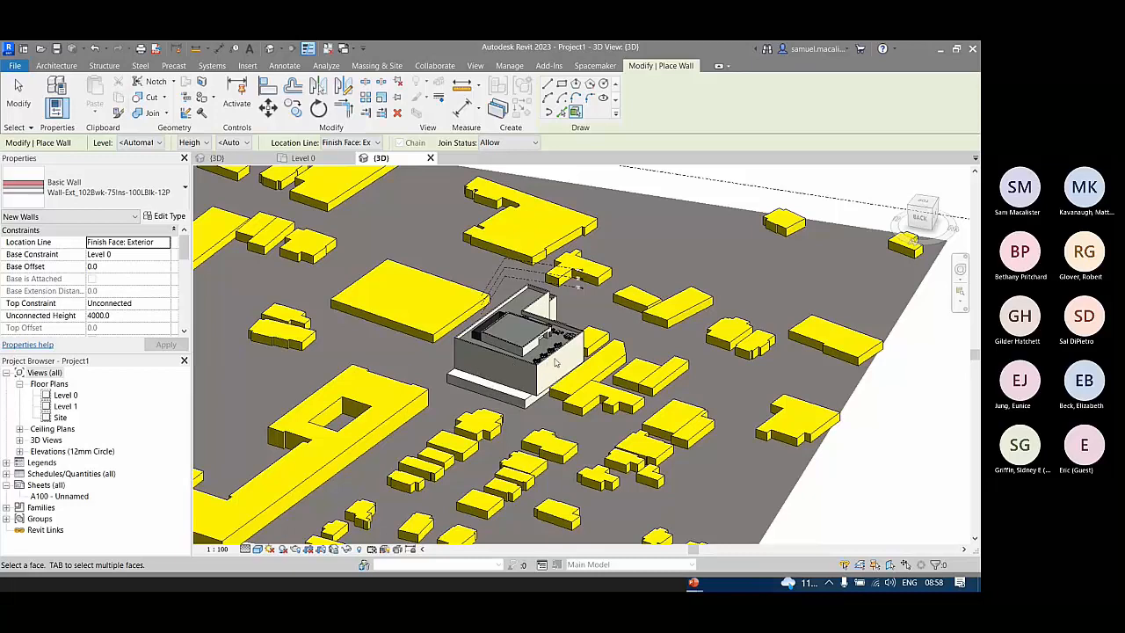
scroll(552, 351, down, 5)
key(Escape)
key(Escape)
- Hide the DETAIL, FURNITURE, Satellite Image and site context layers of demo model.axm in the 3D view, keeping mass and No Layer shown
key(v)
key(v)
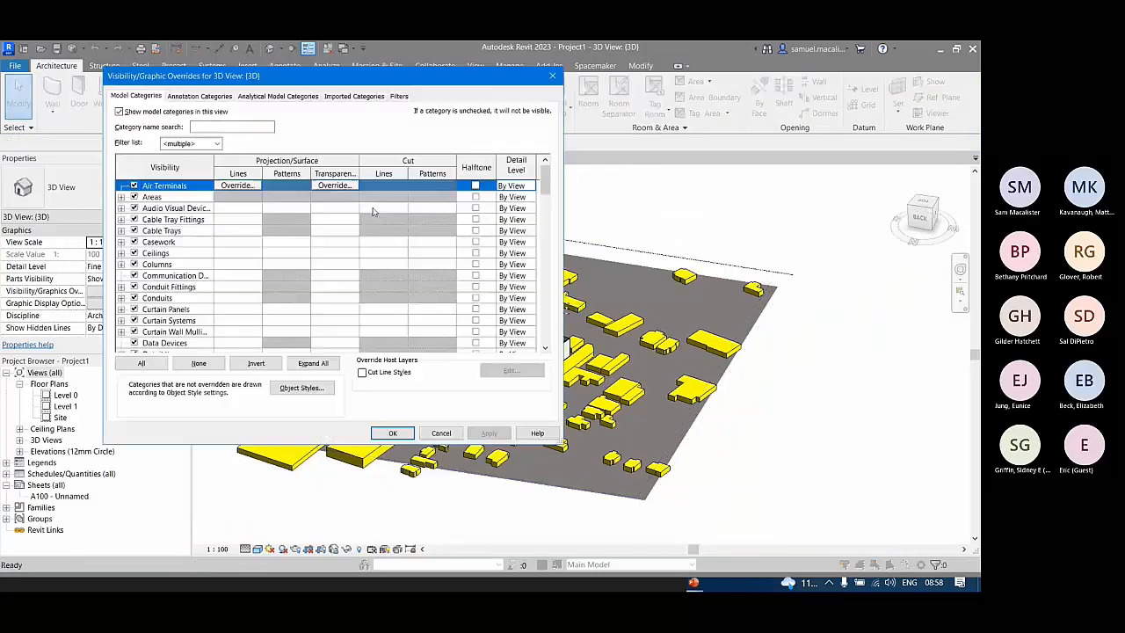
click(352, 96)
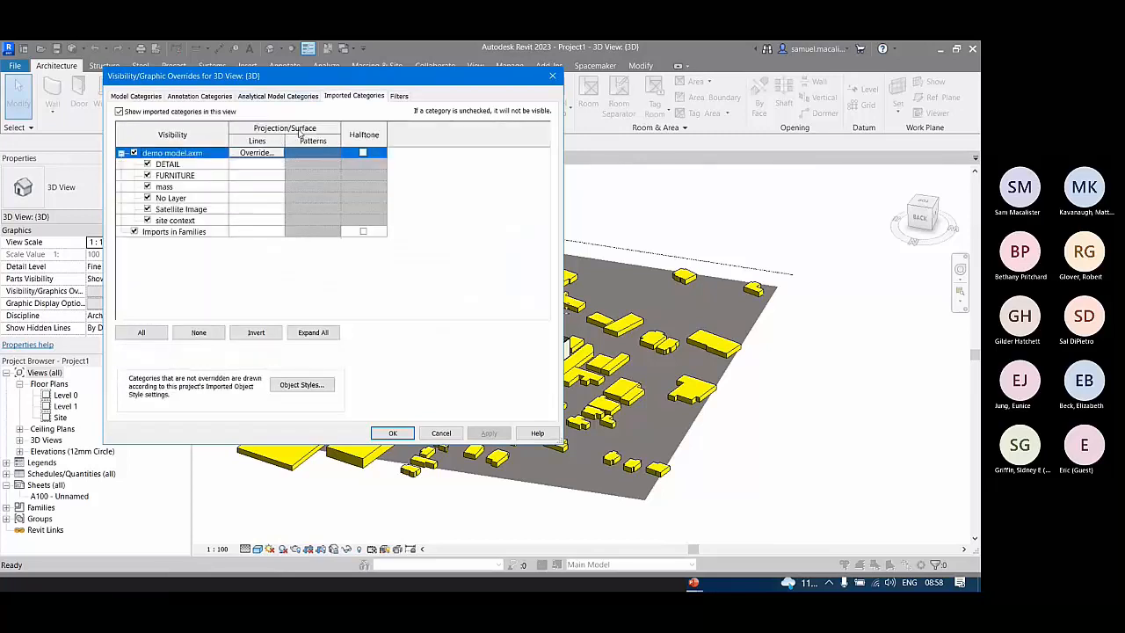
click(147, 164)
click(146, 175)
click(146, 198)
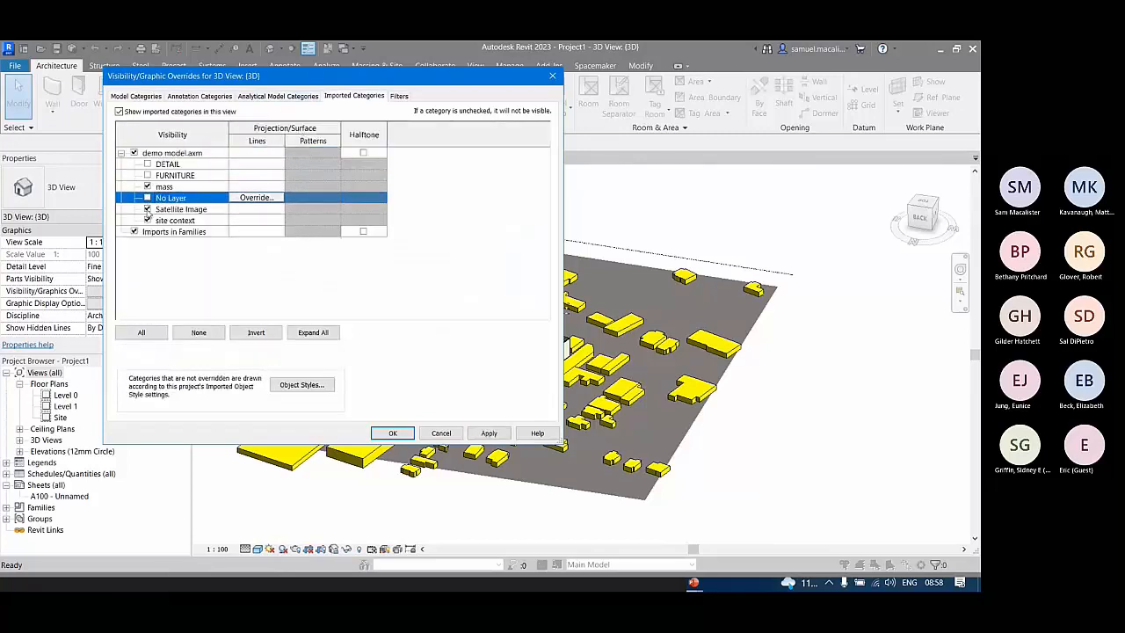
click(147, 209)
click(147, 219)
click(147, 198)
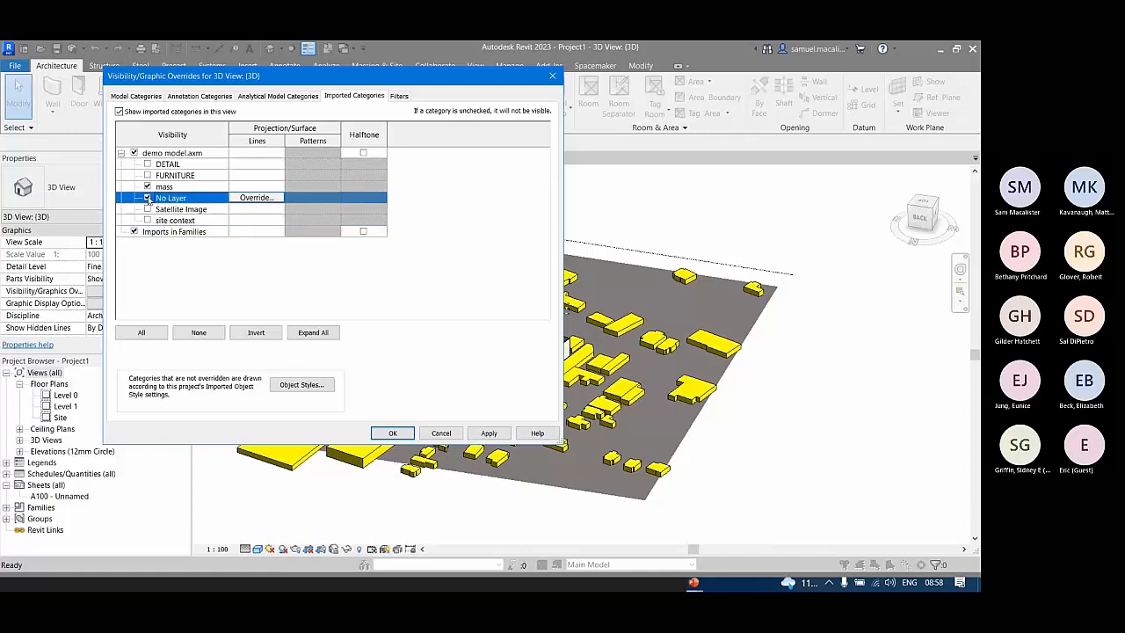
click(489, 432)
click(393, 432)
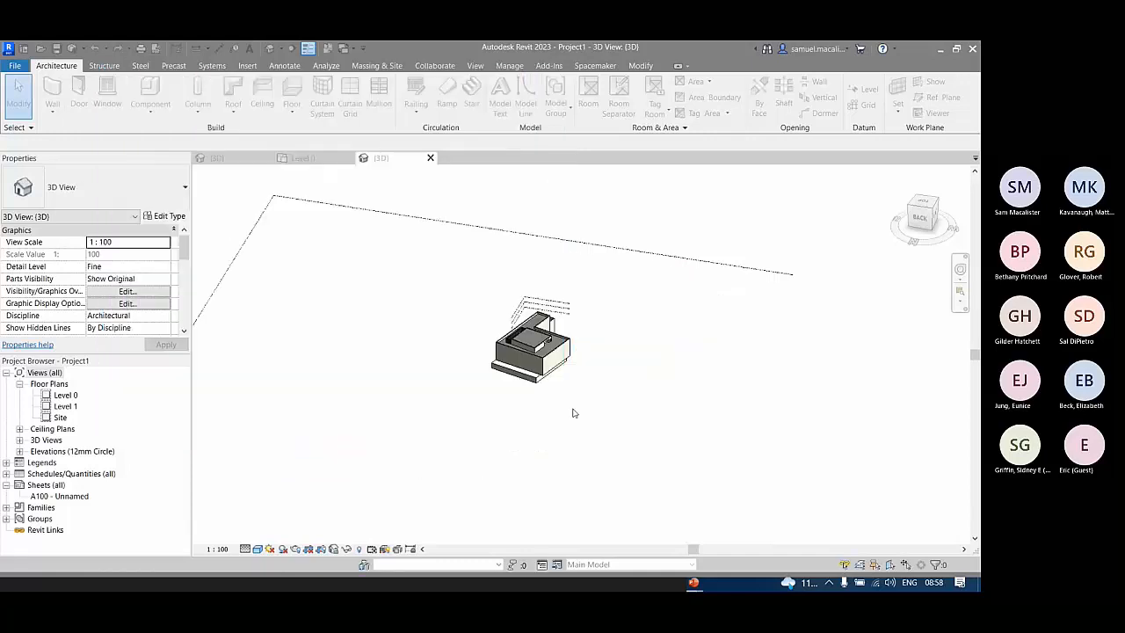
- Partially explode the imported demo model and select the main building mass to examine it as a separate part
click(547, 338)
scroll(546, 338, up, 3)
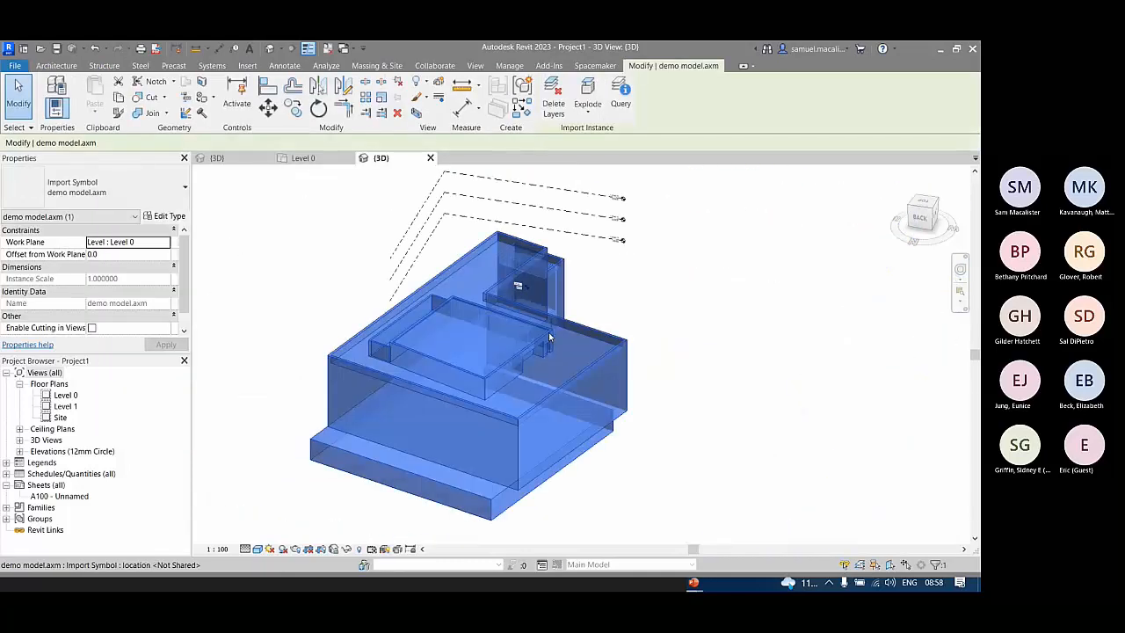
click(582, 120)
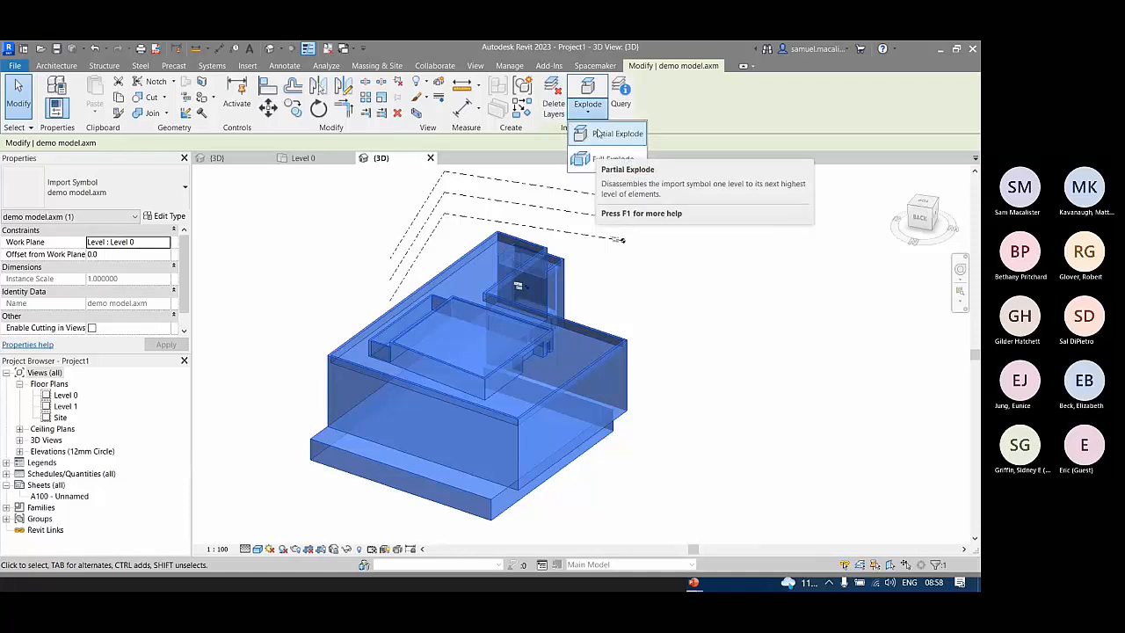
click(597, 133)
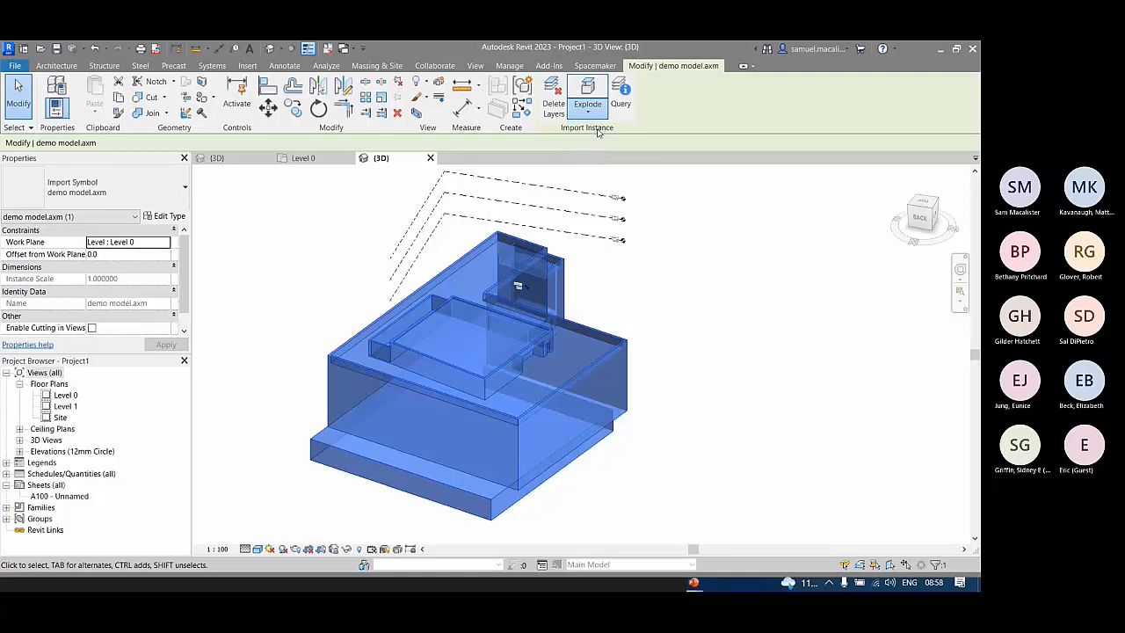
click(553, 395)
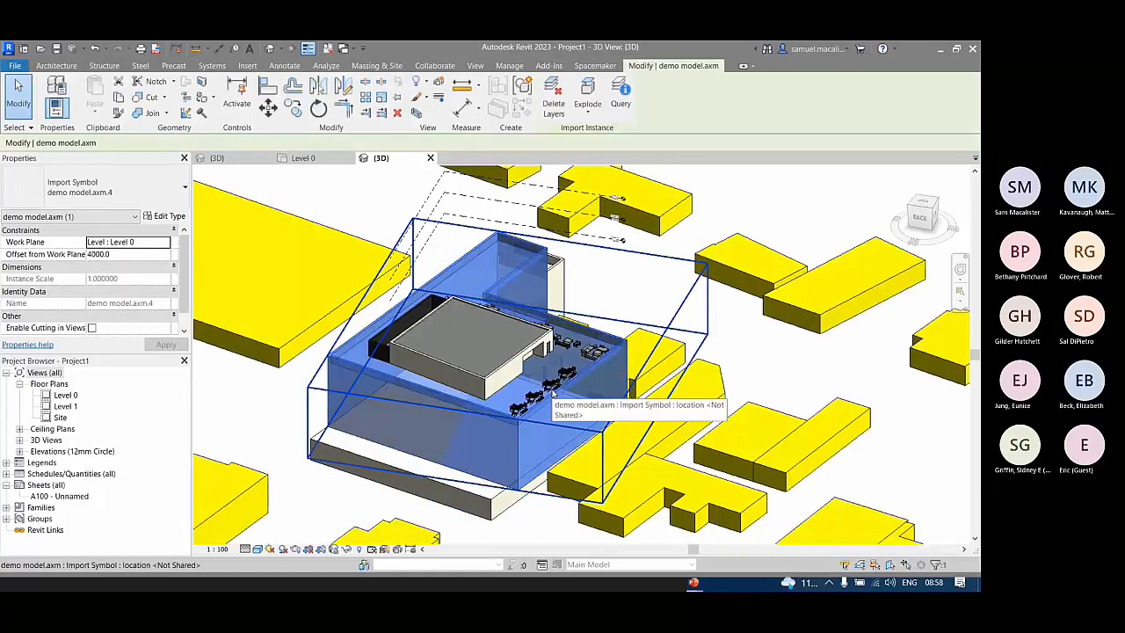
shift+middle_drag(551, 395, 443, 364)
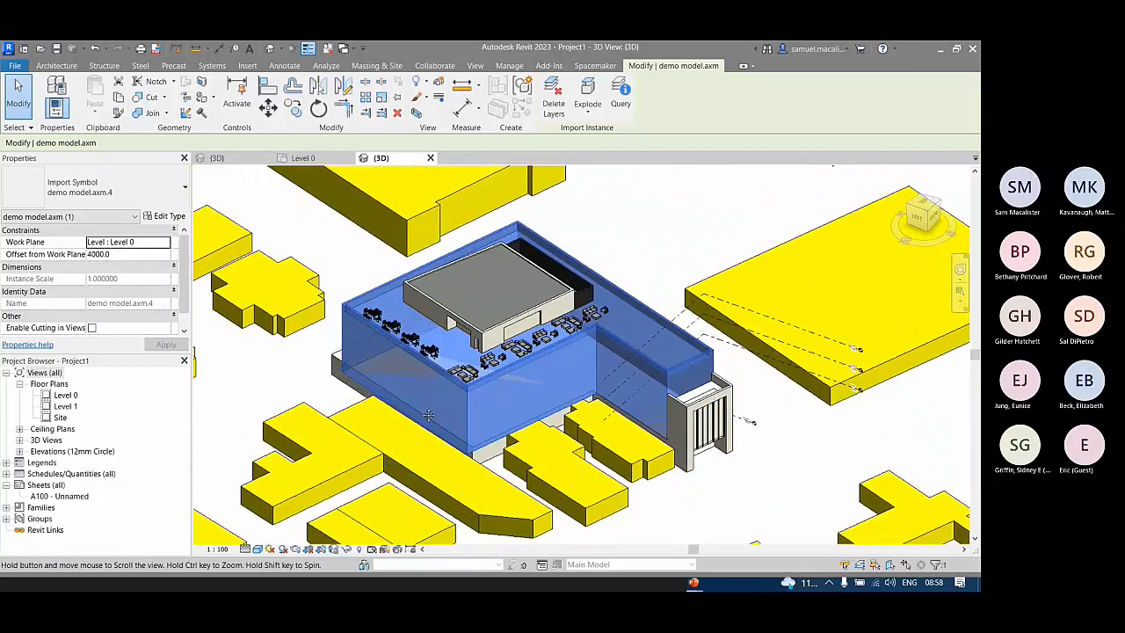
- Try to place a Wall by Face on the main building mass
scroll(445, 358, up, 5)
click(285, 343)
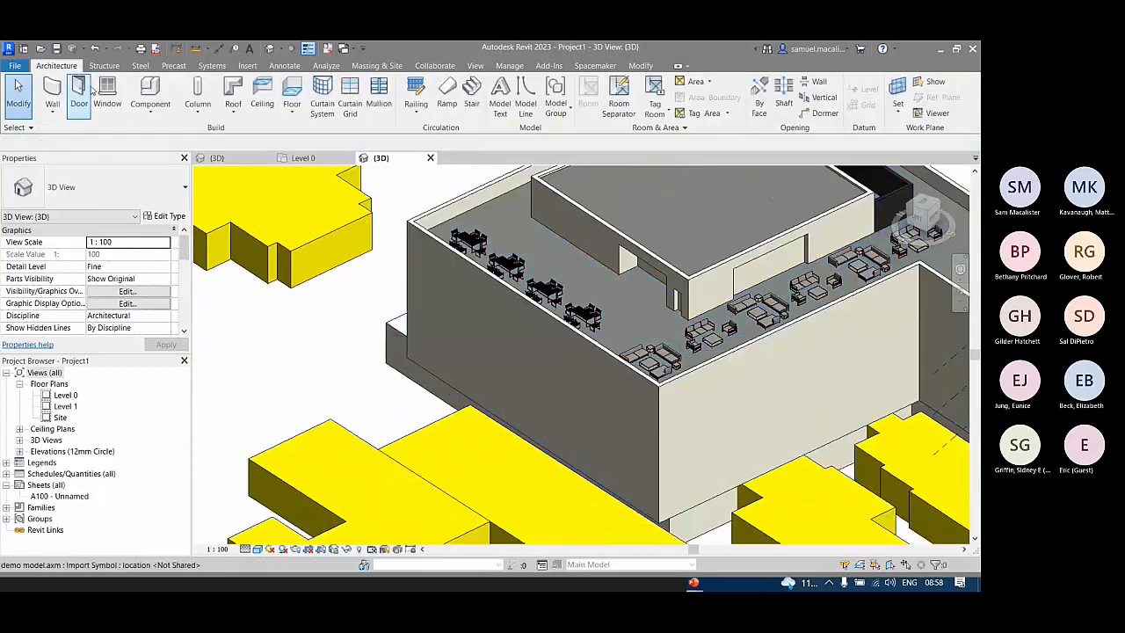
click(52, 115)
click(84, 184)
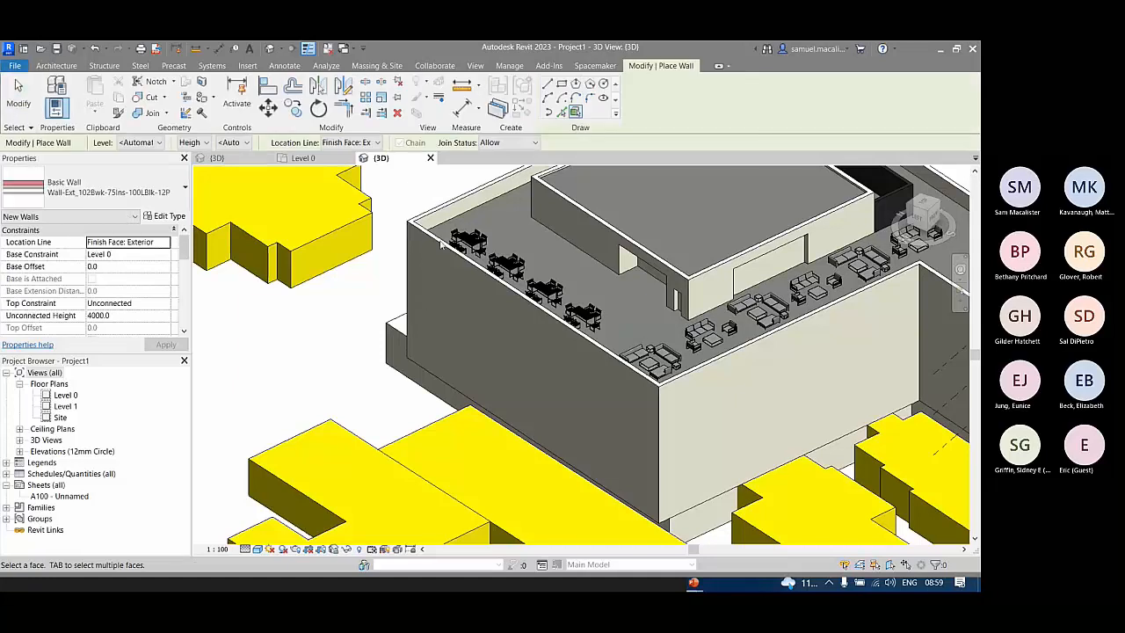
scroll(441, 243, down, 3)
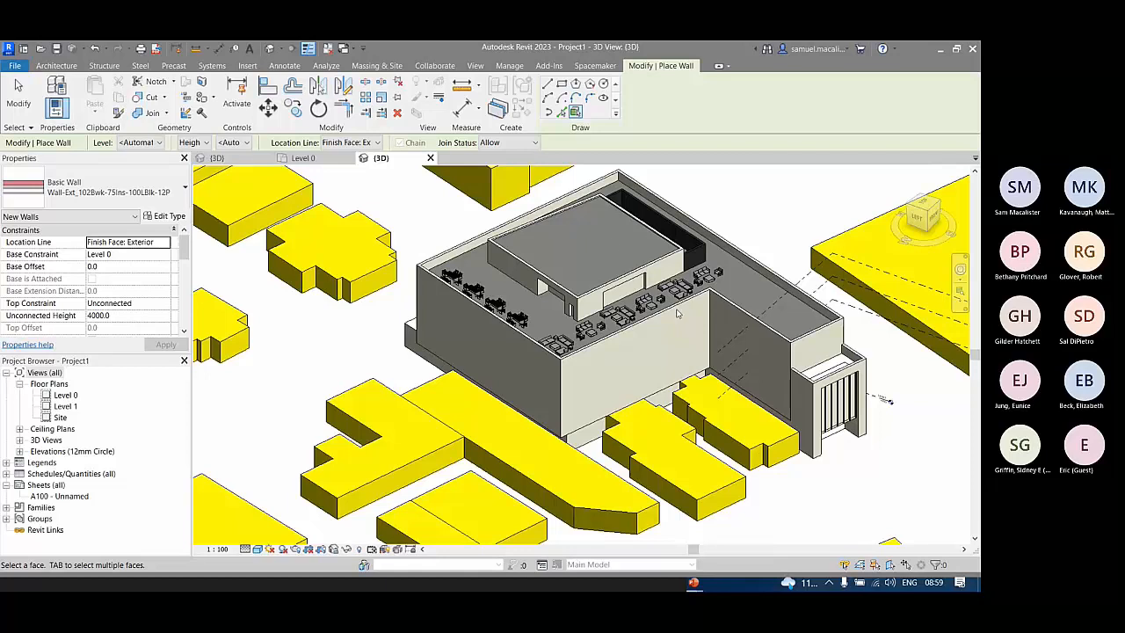
scroll(677, 313, up, 1)
key(Escape)
- Try to fully explode the main building mass, and select it again to check whether it has been split
click(590, 363)
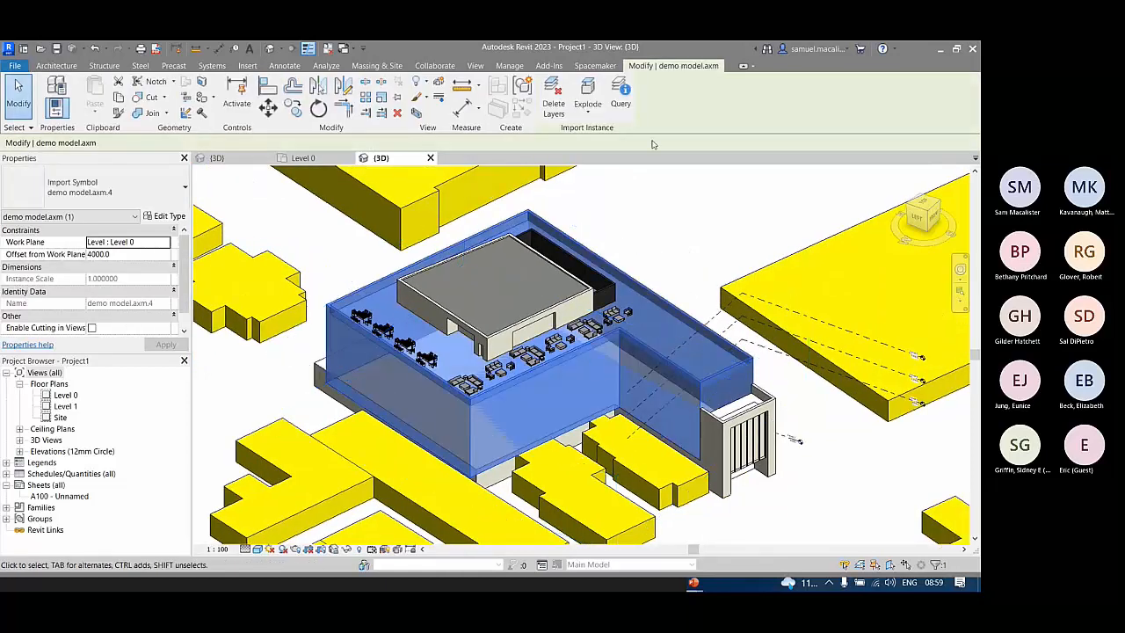
click(587, 105)
click(583, 160)
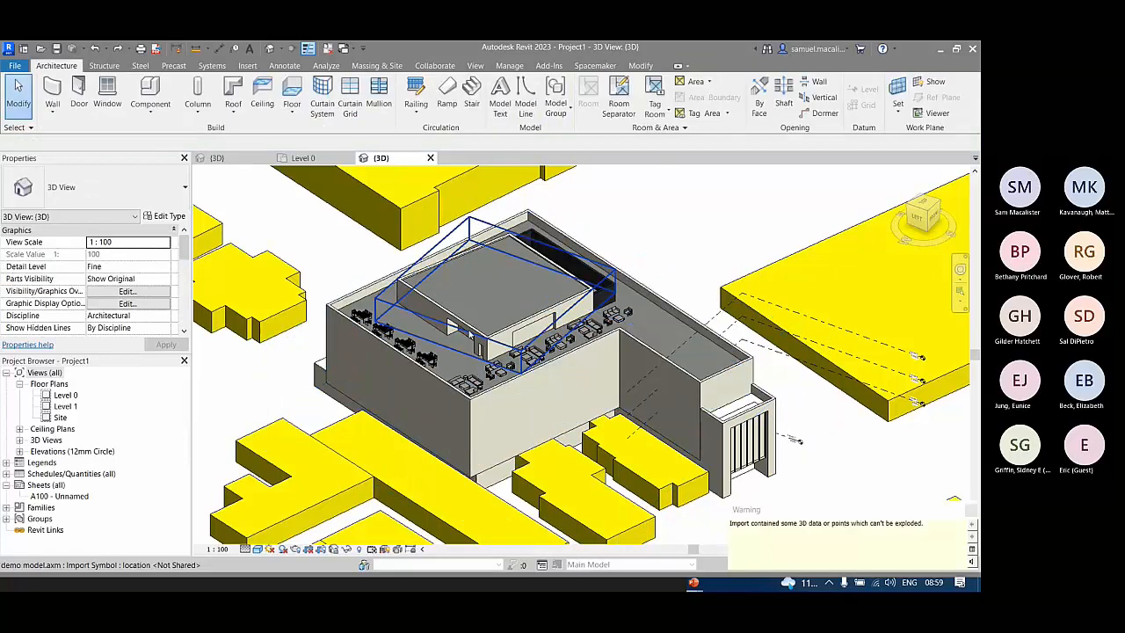
click(408, 408)
shift+middle_drag(407, 409, 453, 387)
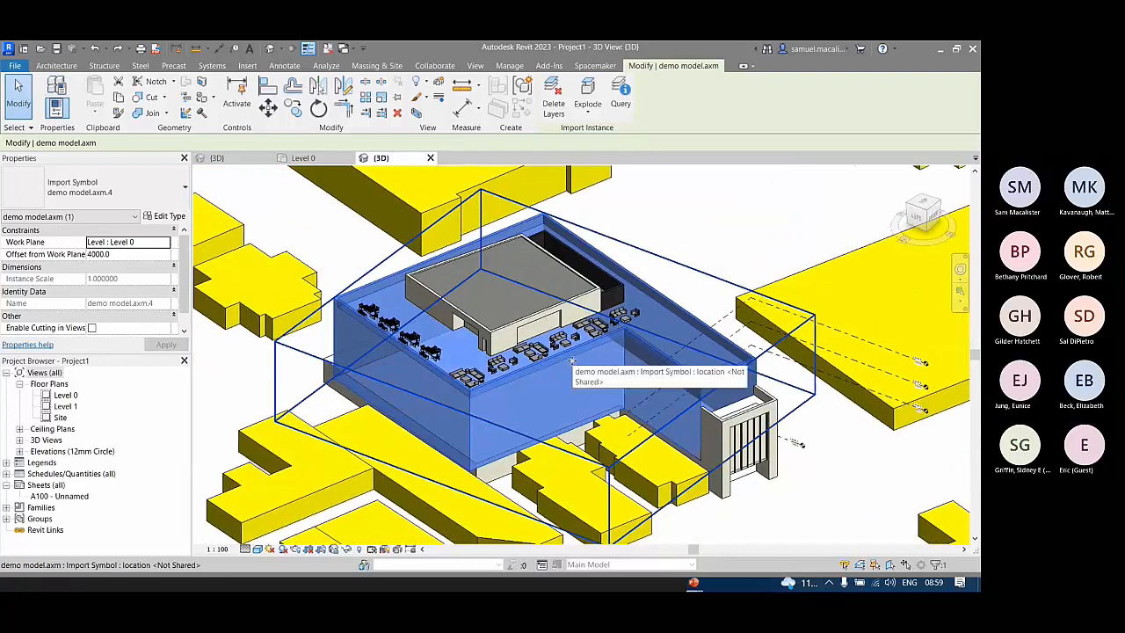
scroll(571, 360, up, 3)
key(Escape)
scroll(571, 360, down, 4)
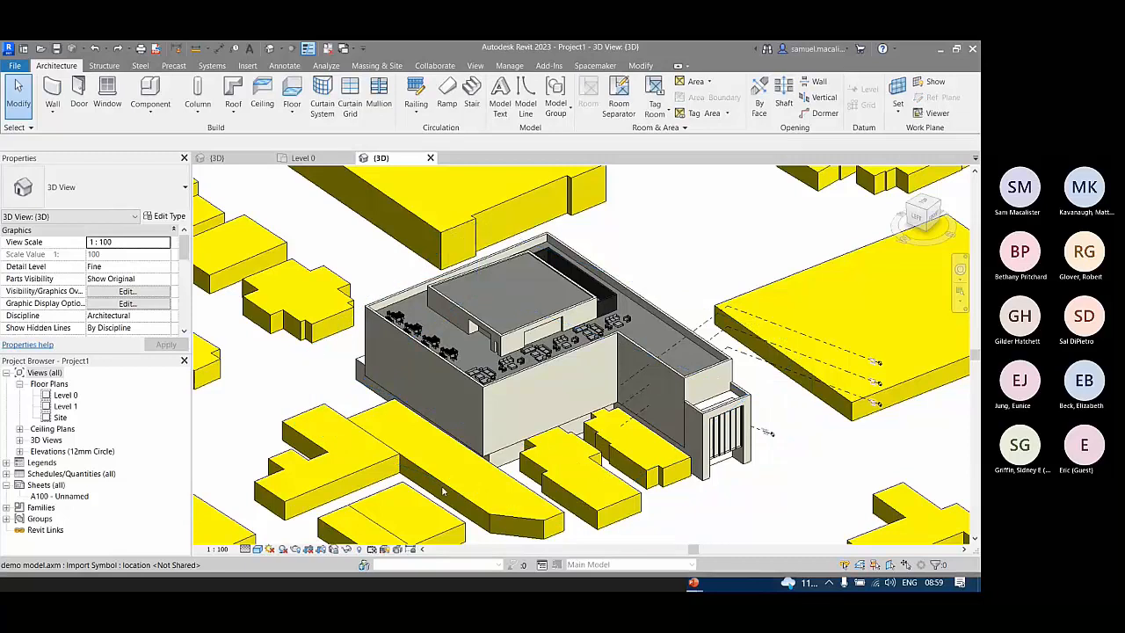
- Partially explode the import symbol that contains the yellow surrounding site buildings
scroll(598, 330, up, 2)
click(437, 313)
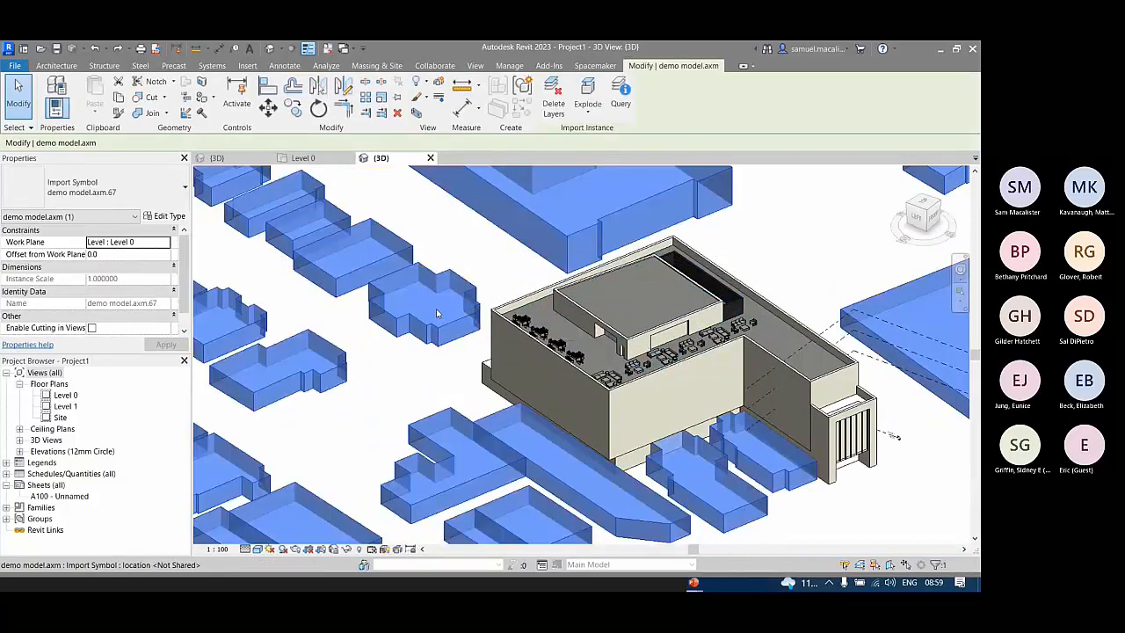
click(588, 113)
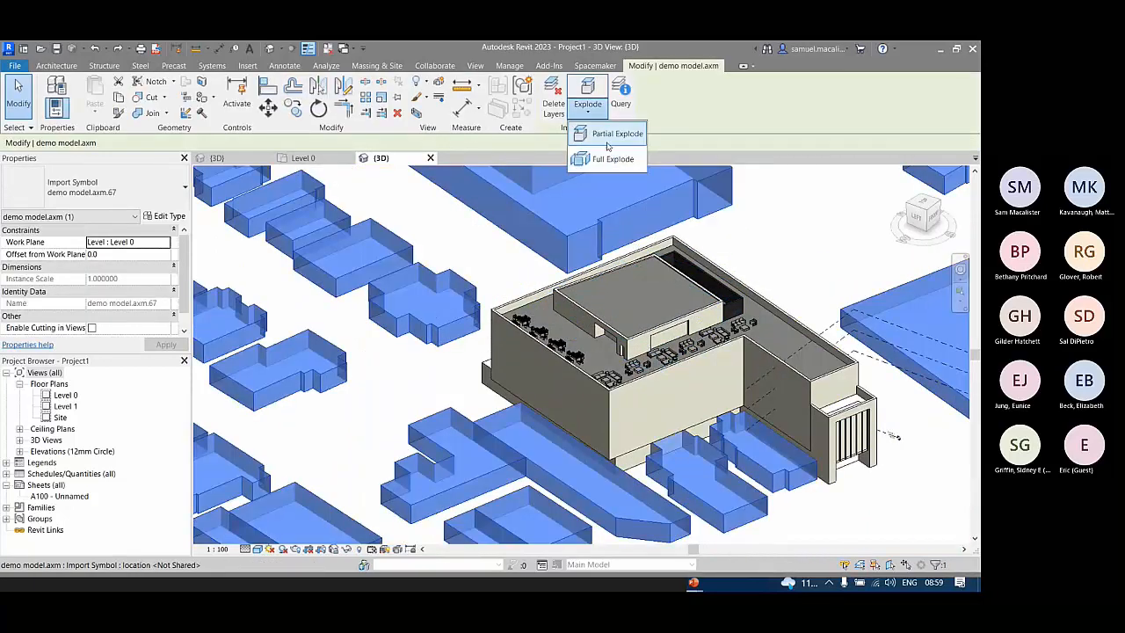
click(617, 134)
middle_drag(488, 301, 496, 454)
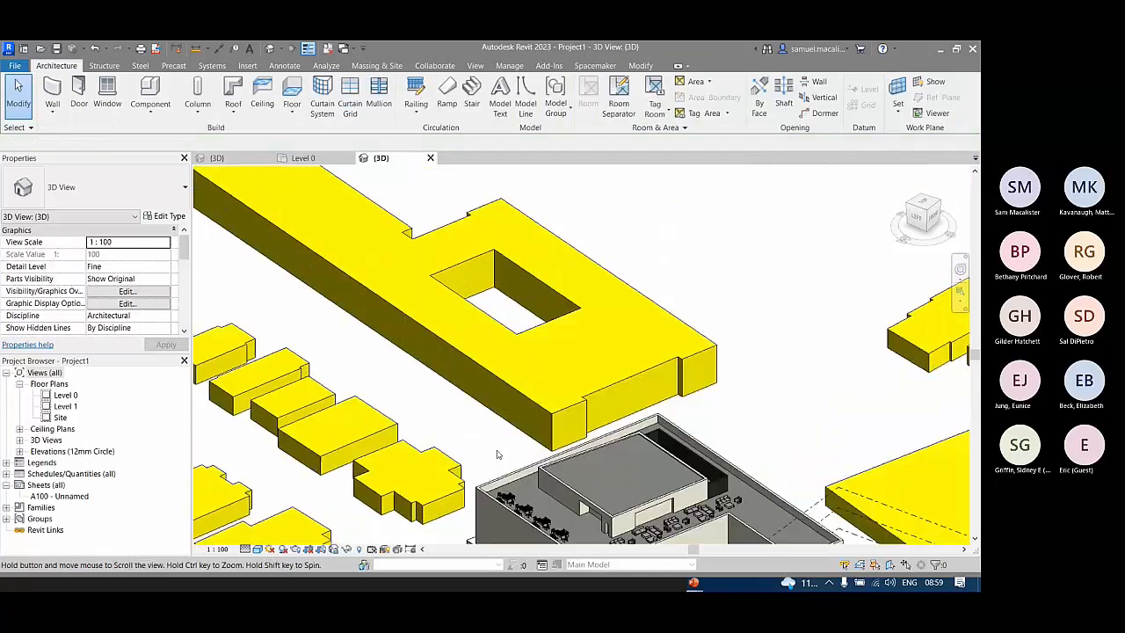
- Try to start a Wall by Face on the large yellow building with the courtyard opening
click(491, 383)
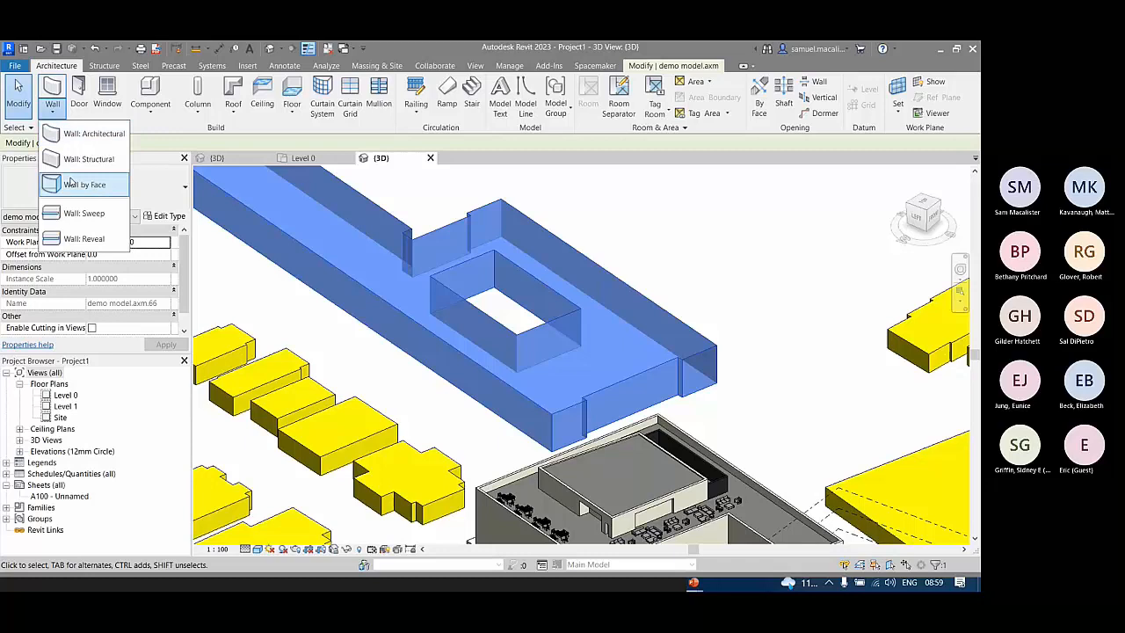
click(81, 185)
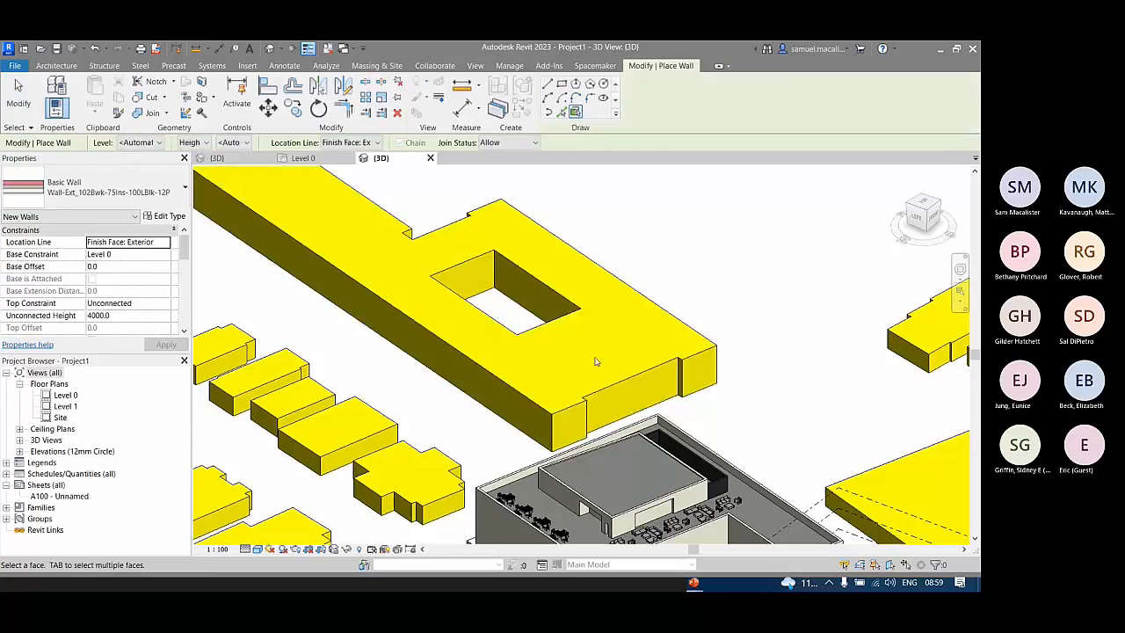
key(Escape)
scroll(600, 274, down, 4)
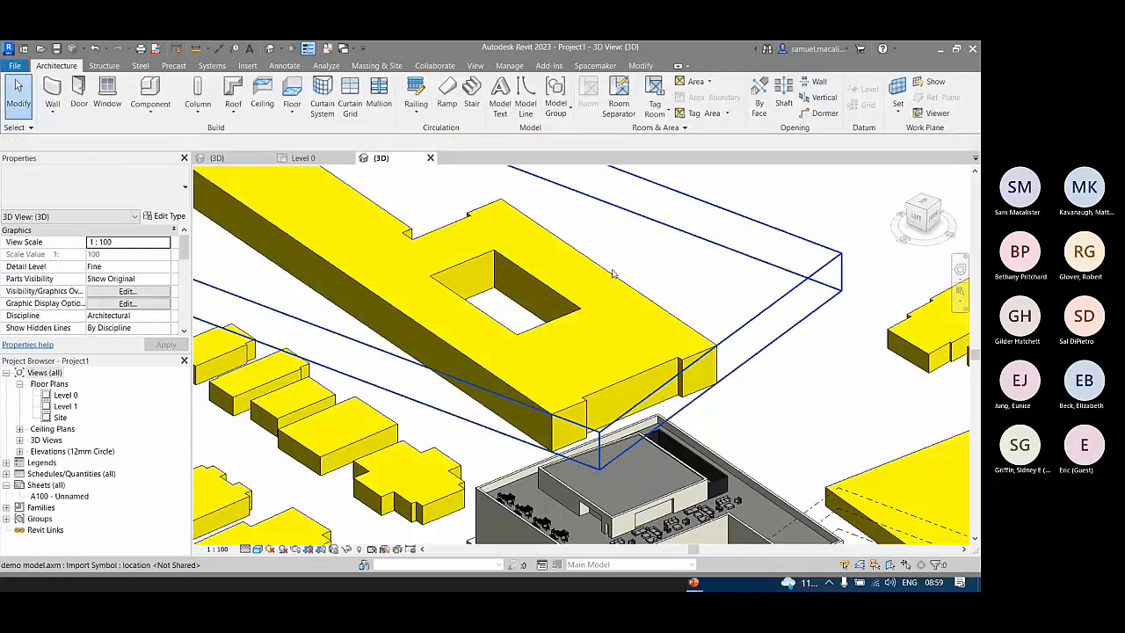
- Select the large courtyard building and the main building mass in turn to examine them as separate import symbols
click(637, 356)
middle_drag(666, 373, 508, 346)
scroll(508, 346, up, 2)
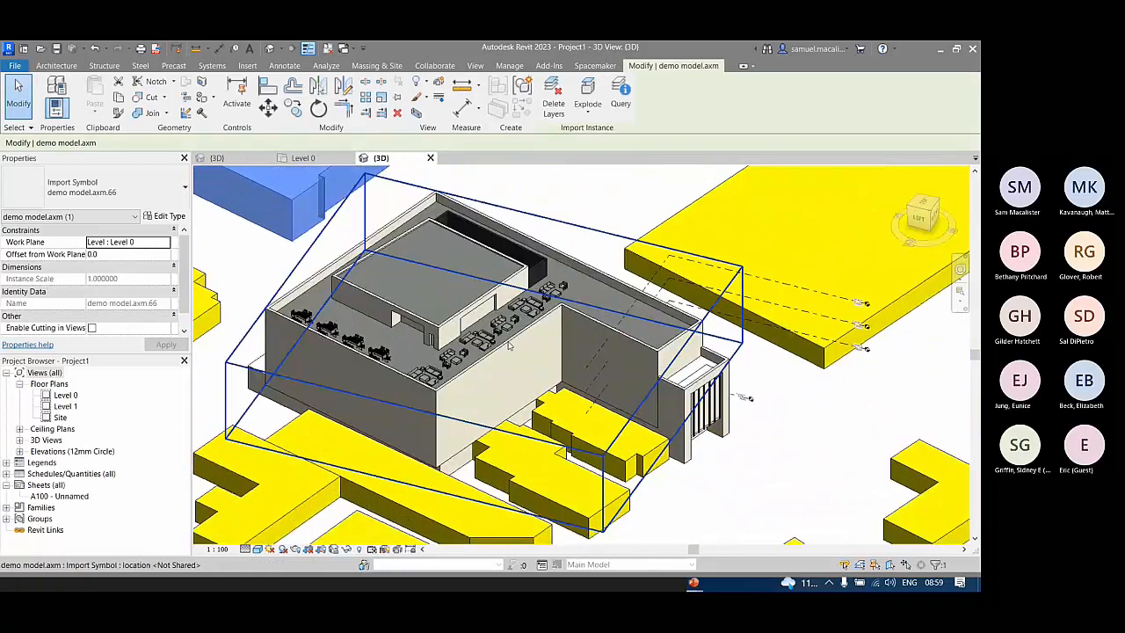
click(508, 346)
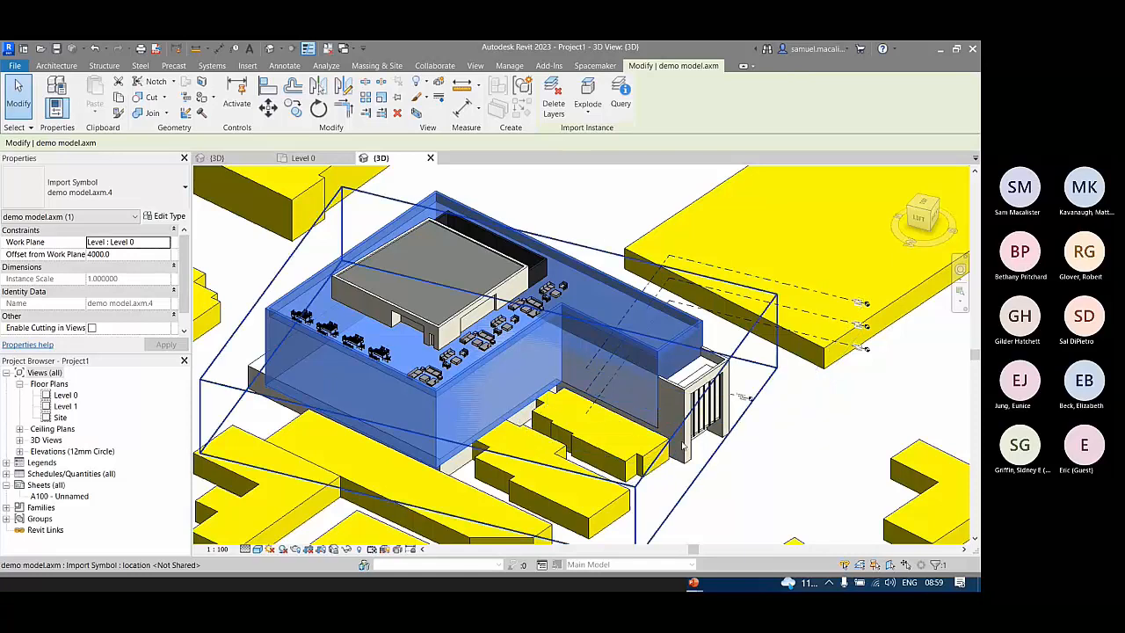
key(Escape)
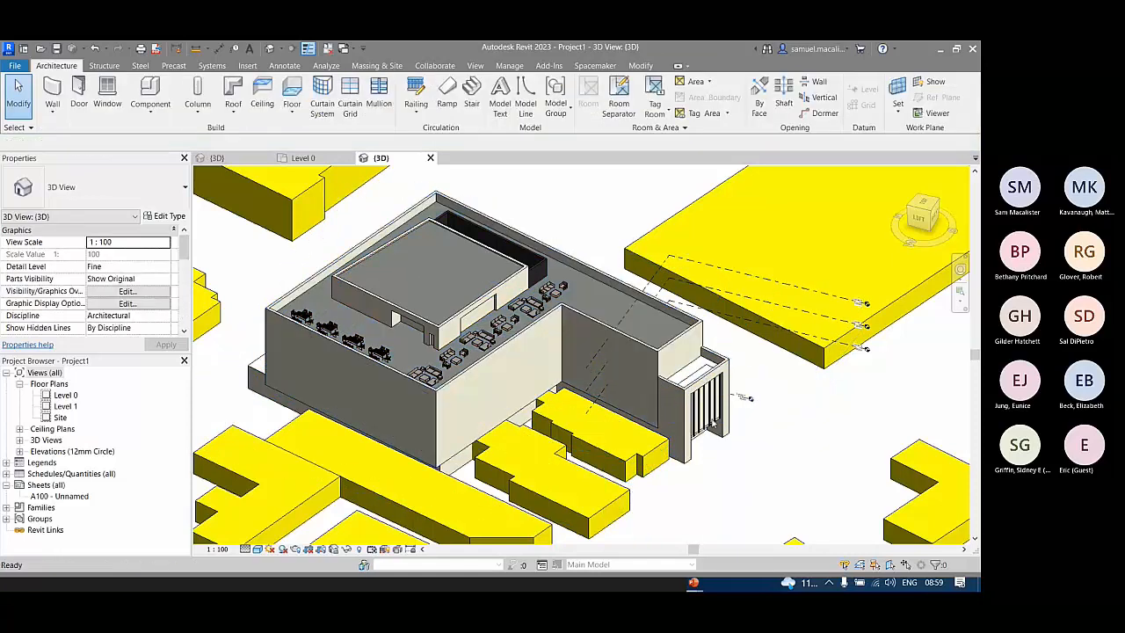
scroll(700, 413, up, 3)
scroll(703, 420, down, 3)
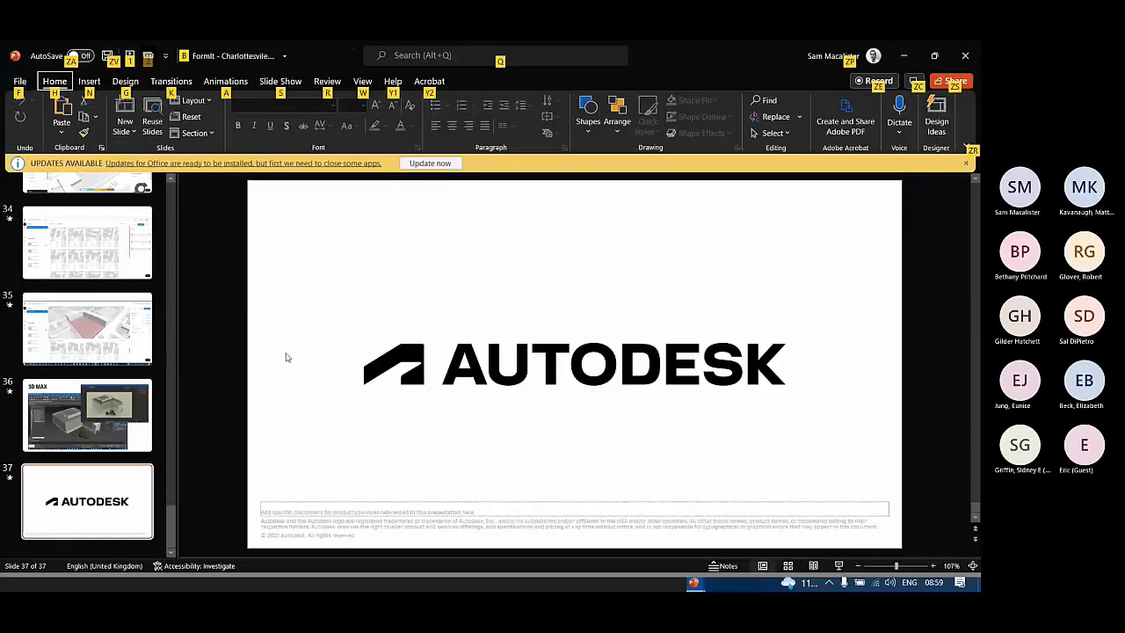
- Switch to the PowerPoint deck and present slide 15, "The goal – create something like this!"
drag(171, 526, 173, 351)
click(110, 202)
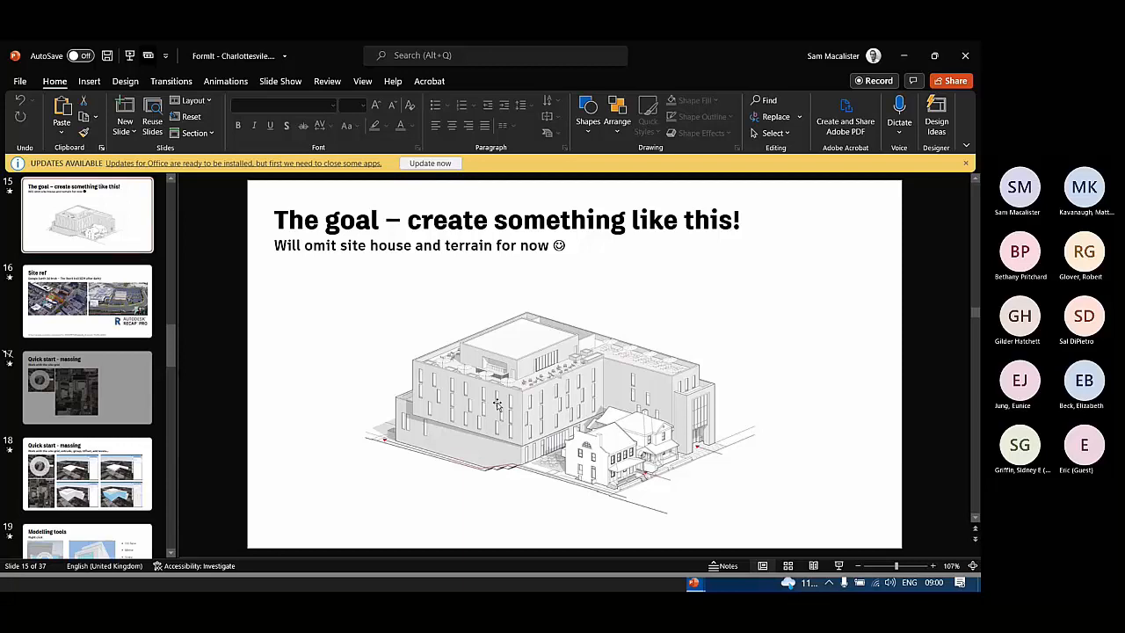
key(shift+F5)
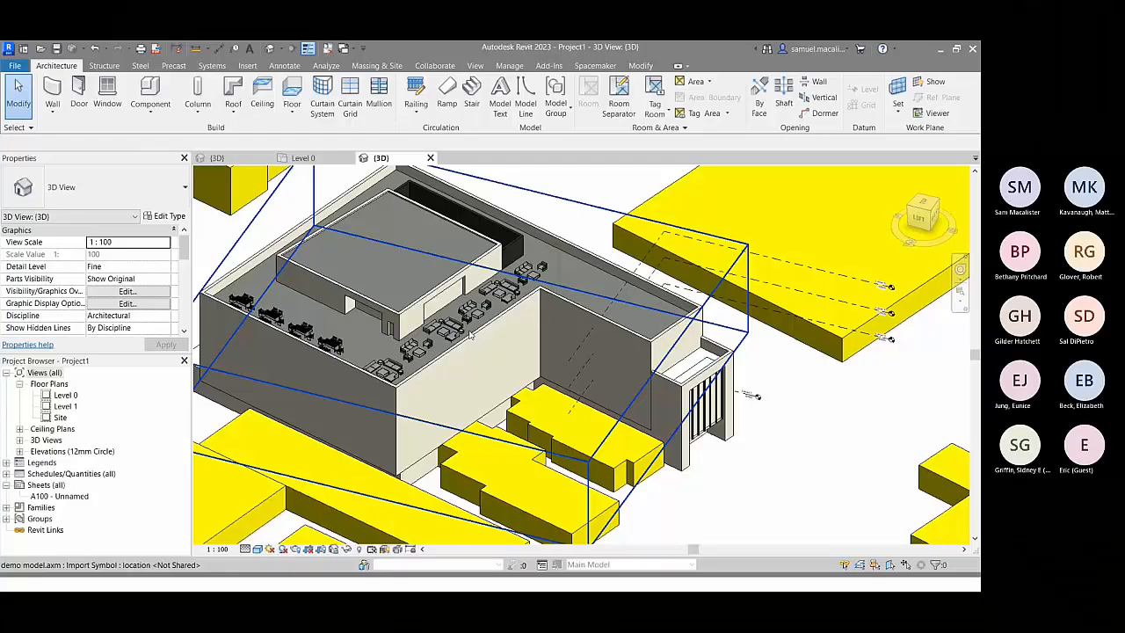
- Switch back to Revit, select the main mass and the base with the entrance frame, and examine the architectural and Spacemaker Fetch tools
click(448, 339)
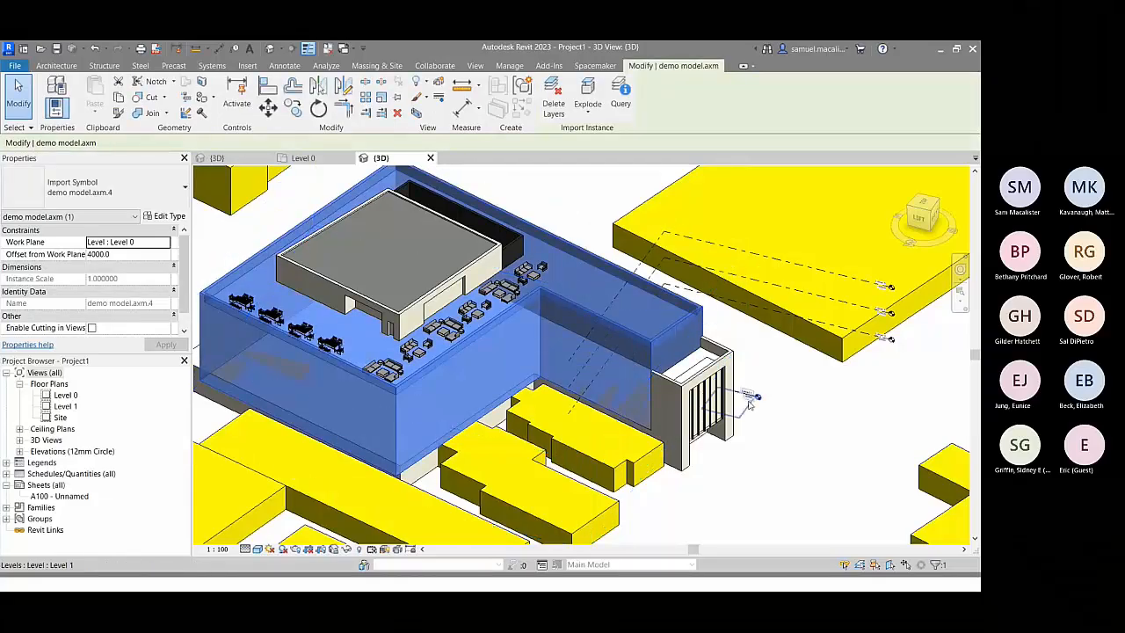
click(728, 362)
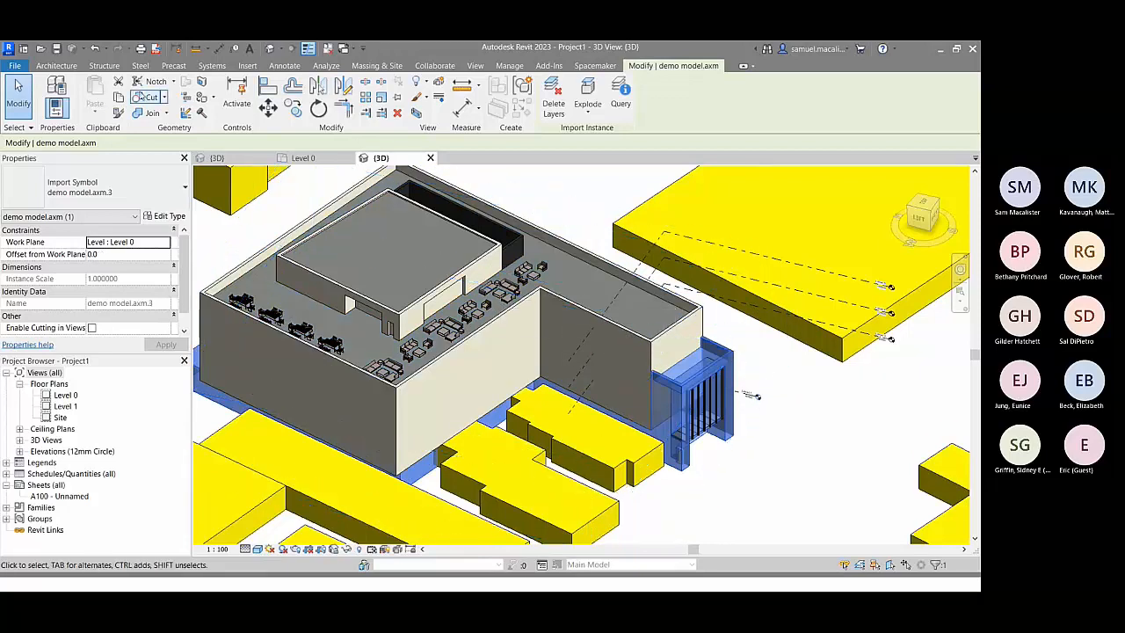
click(56, 65)
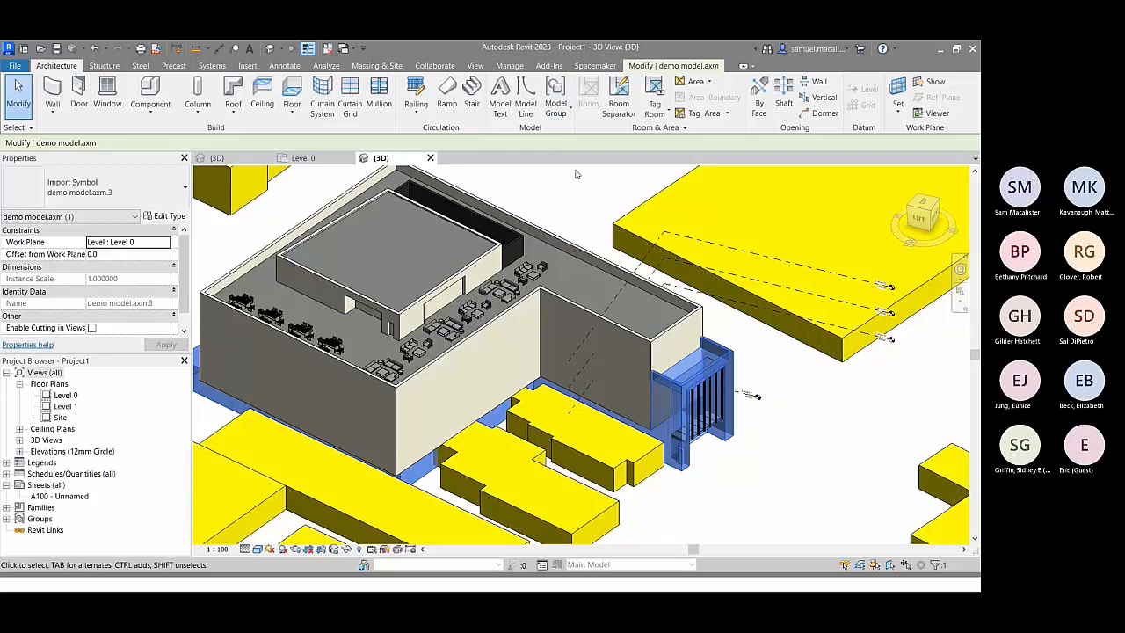
click(595, 65)
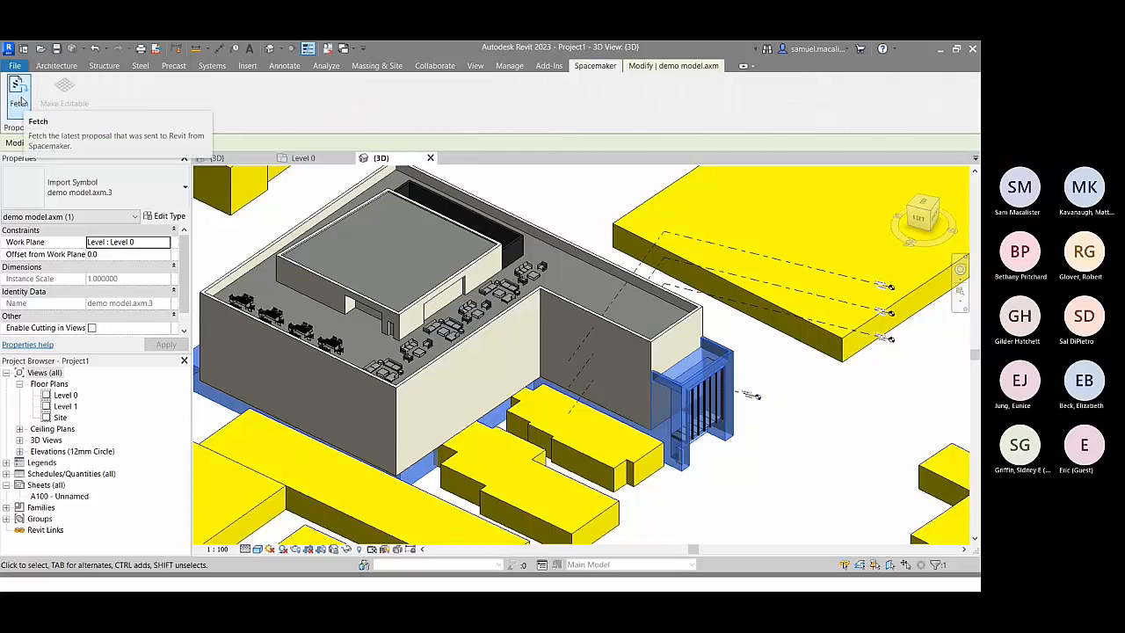
- Close Project1 without saving its changes, and start closing RUGS.rvt
click(15, 66)
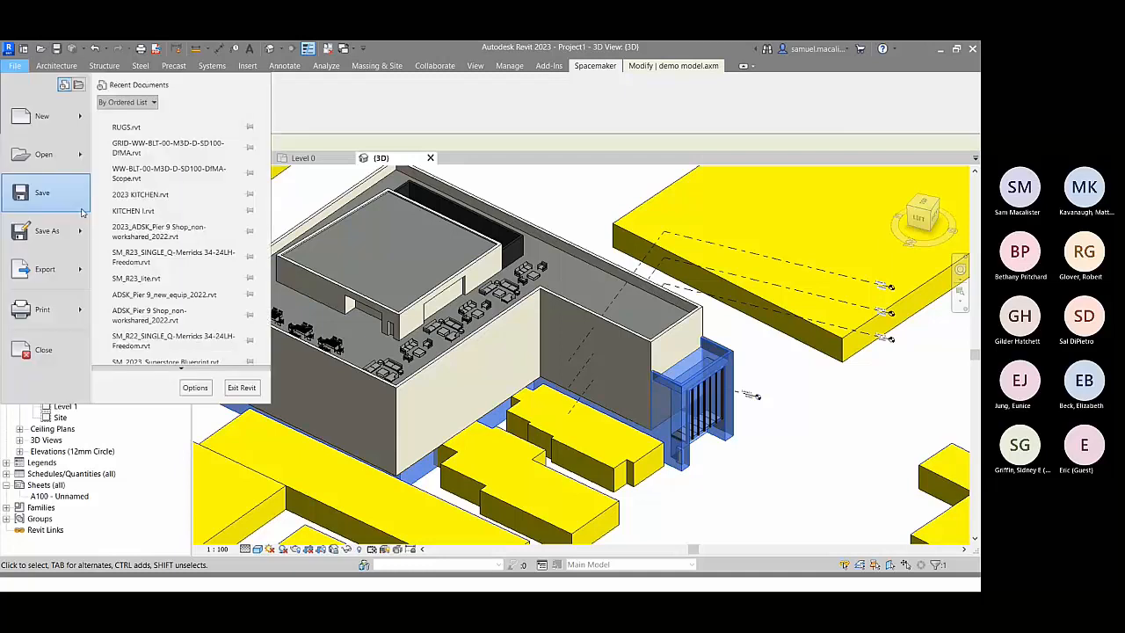
click(42, 350)
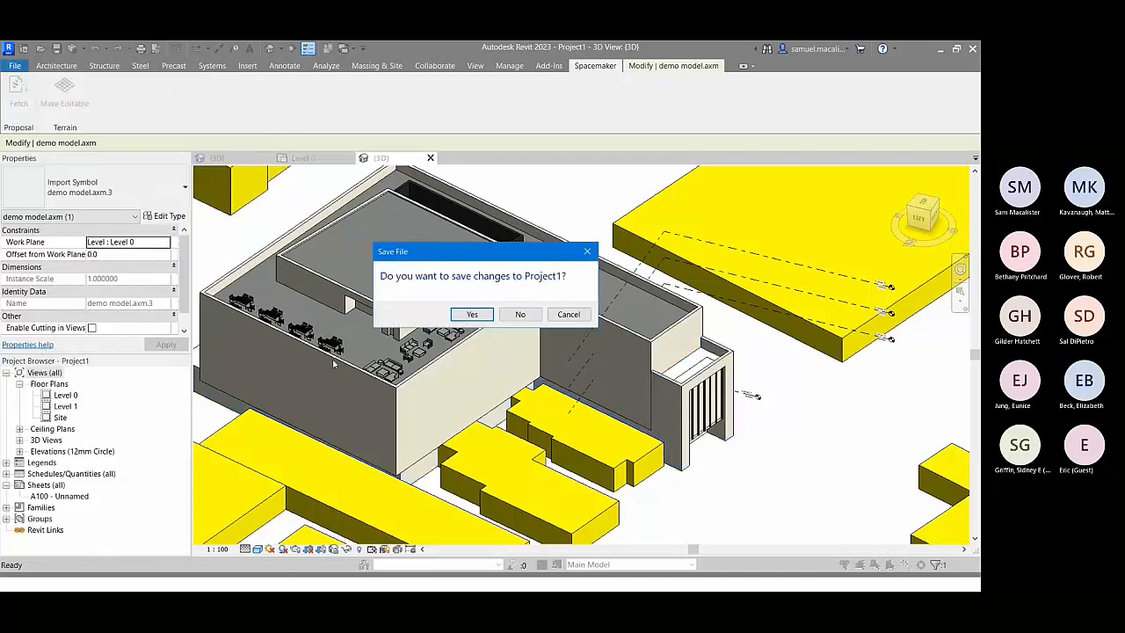
click(521, 313)
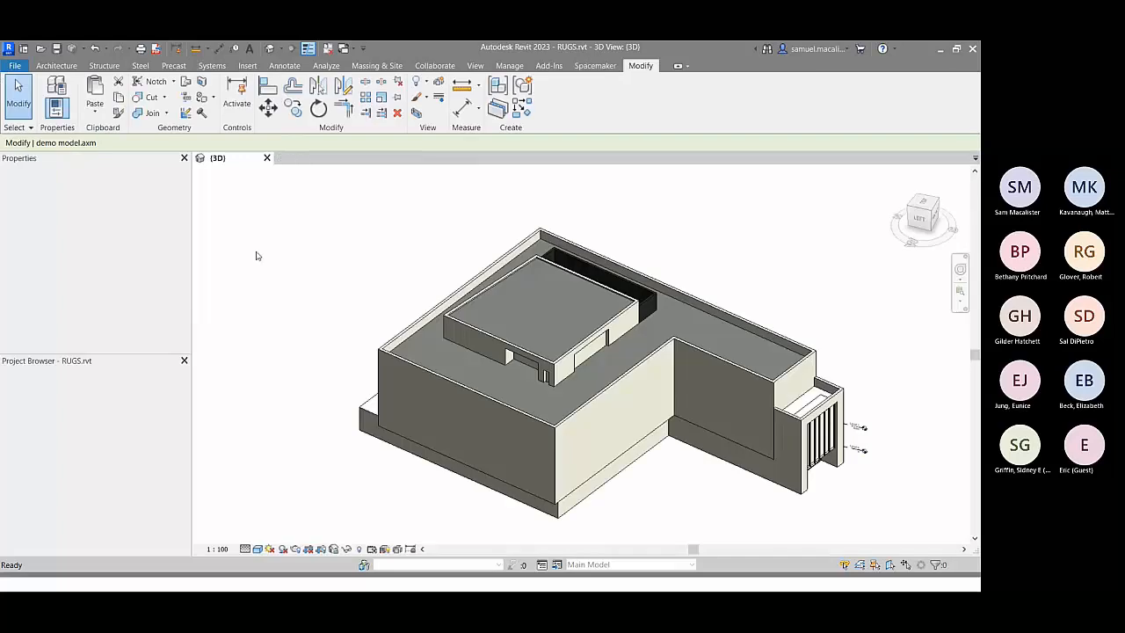
click(267, 158)
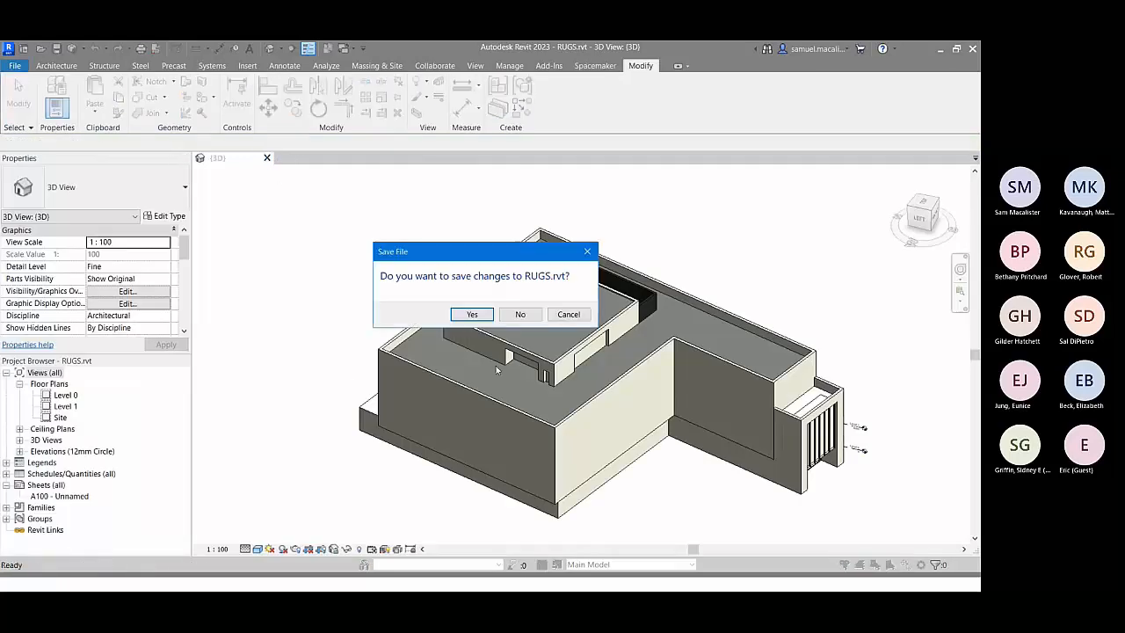
- Close RUGS.rvt without saving its changes and create a new project from the Architectural Template
click(510, 312)
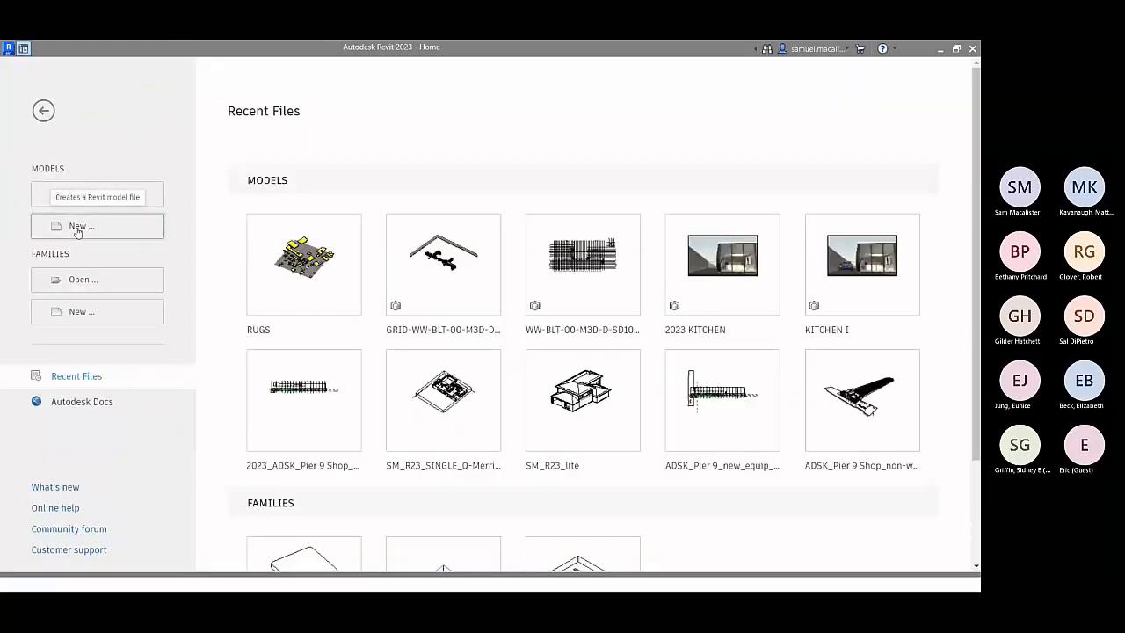
click(77, 225)
click(457, 286)
click(440, 305)
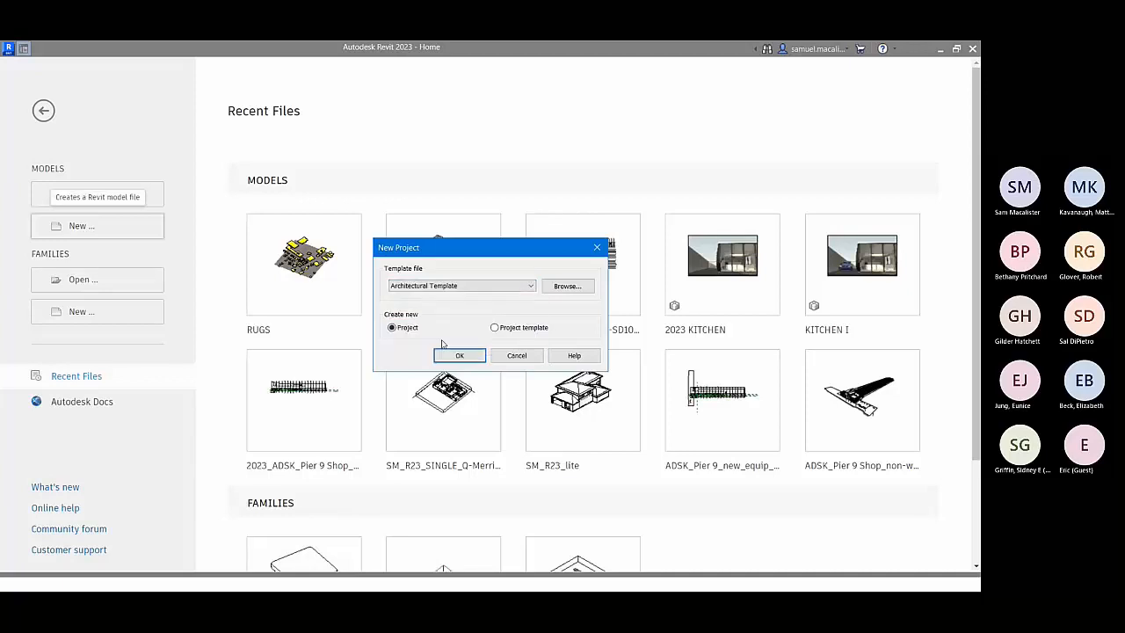
click(456, 355)
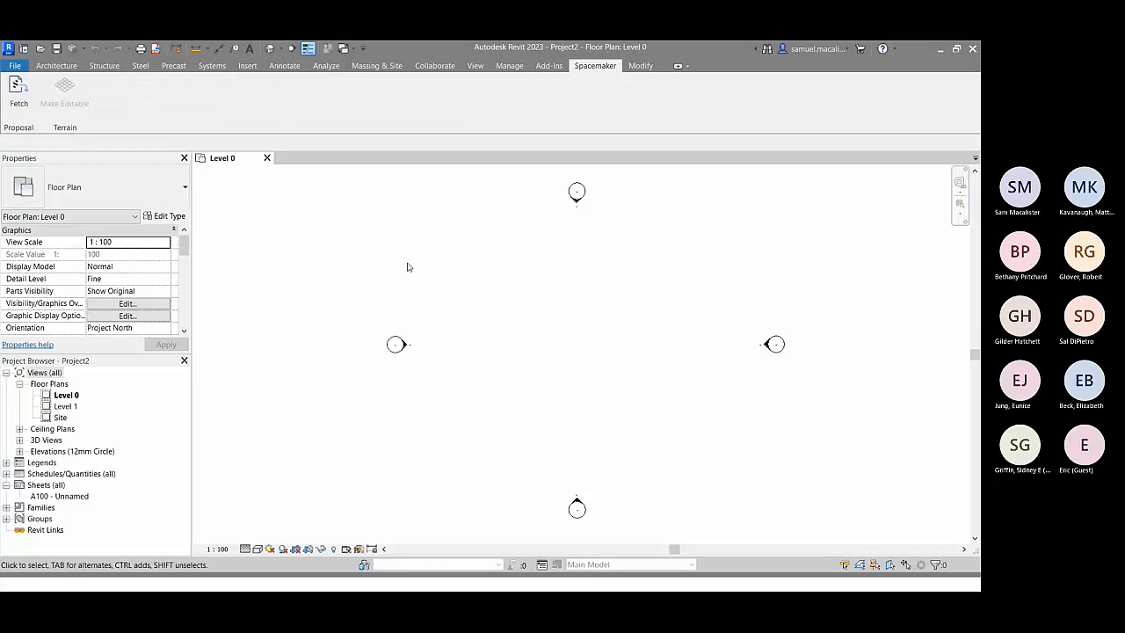
middle_drag(501, 290, 480, 287)
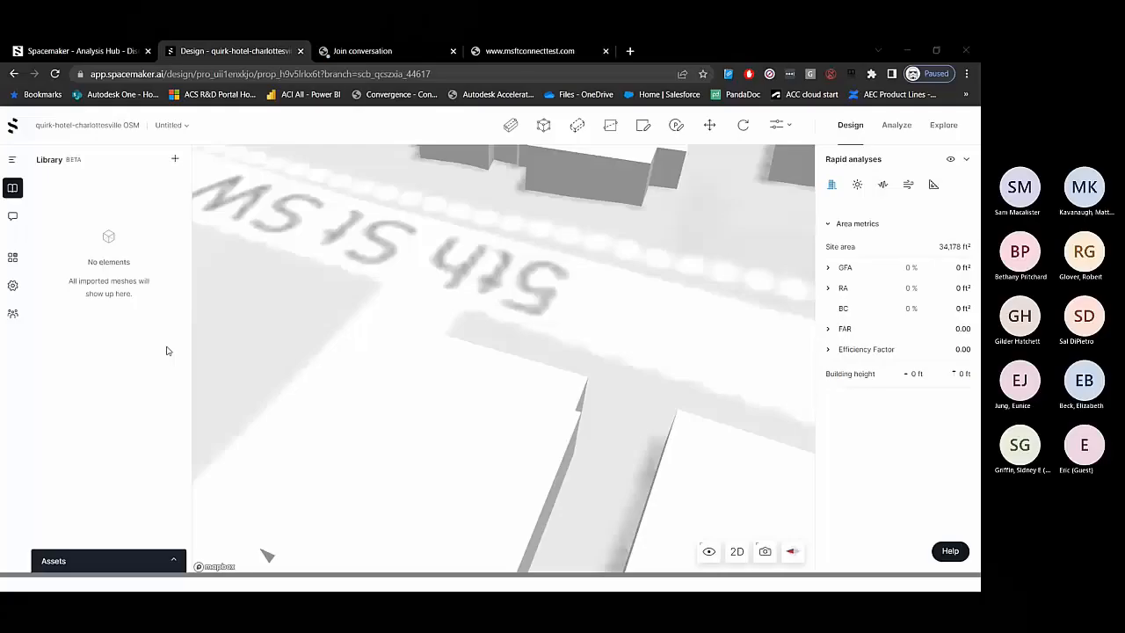
- Switch to Spacemaker in the browser and try to show the demo_model.obj asset in the scene
scroll(463, 335, down, 5)
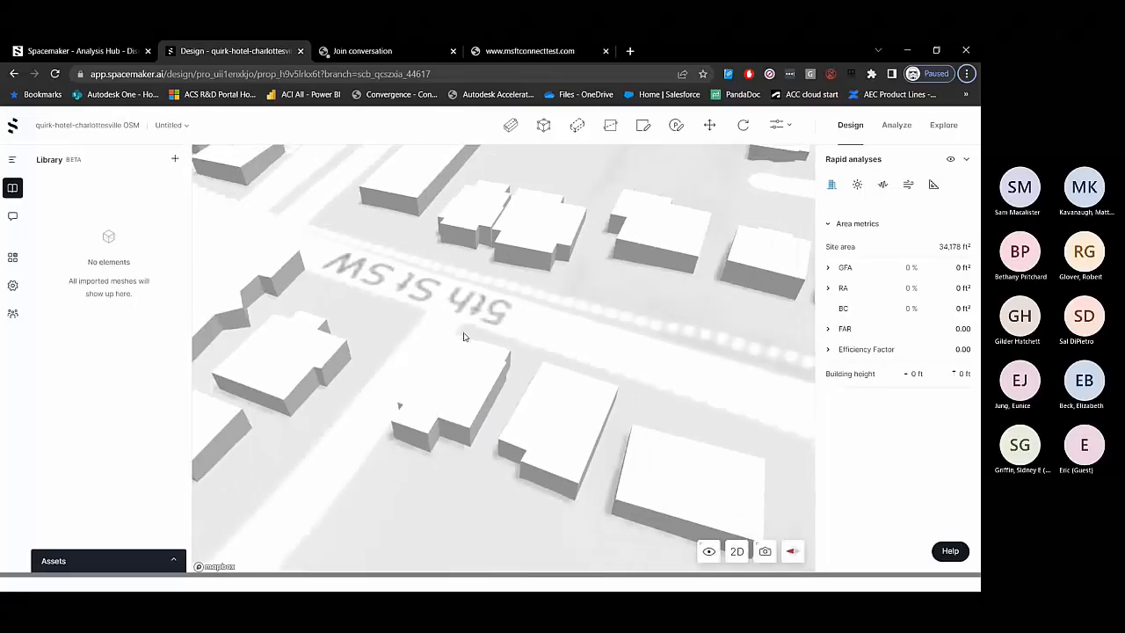
scroll(463, 335, down, 5)
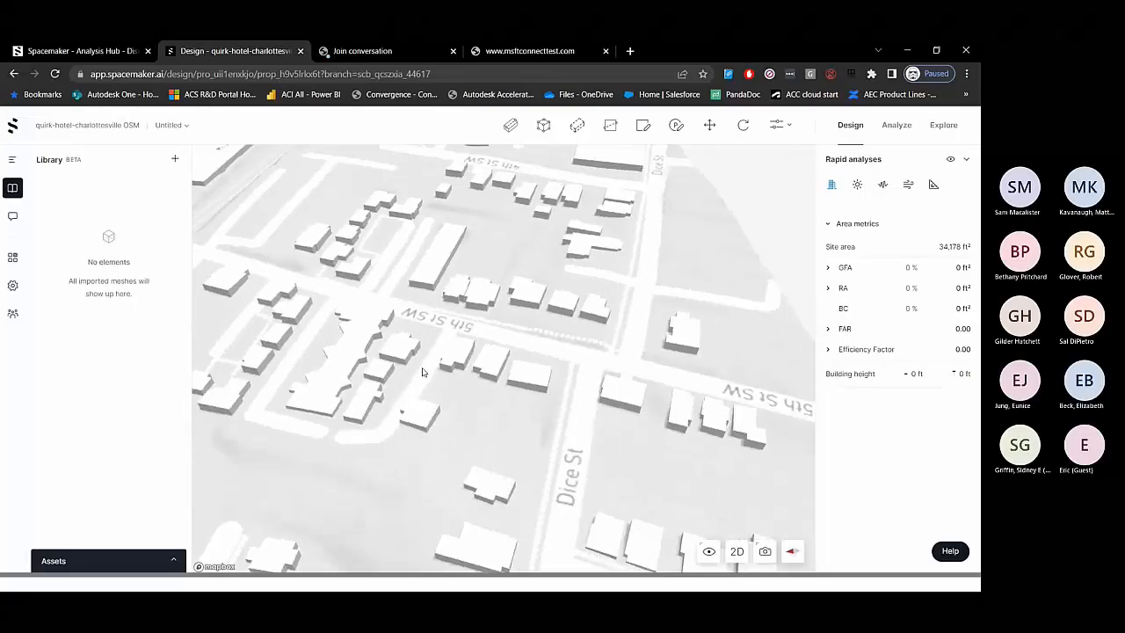
right_drag(421, 372, 489, 380)
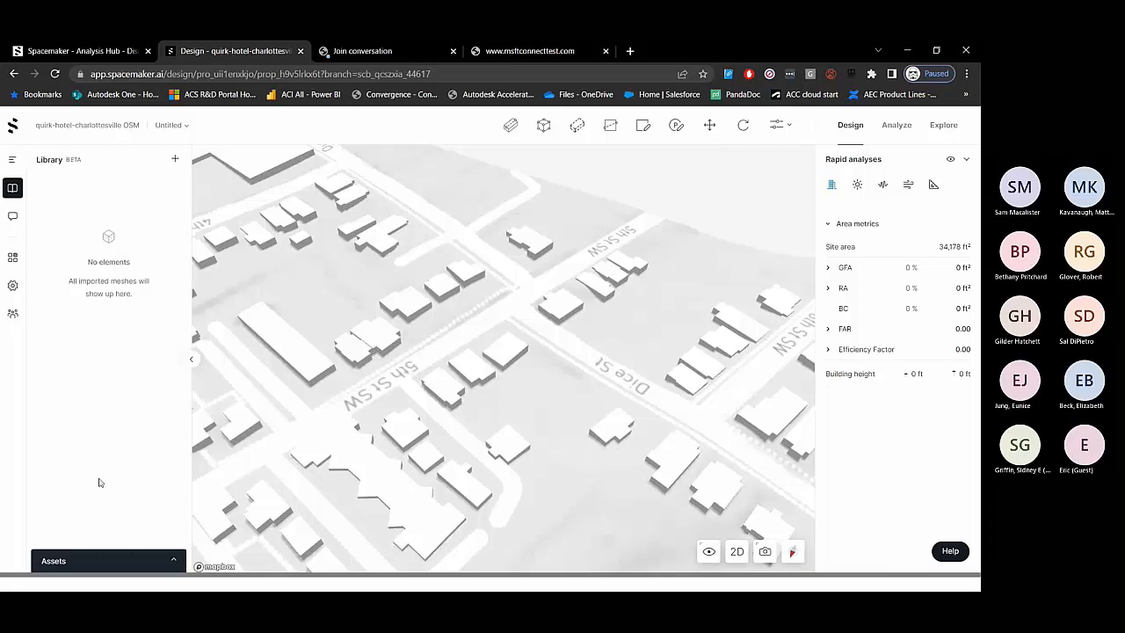
click(94, 563)
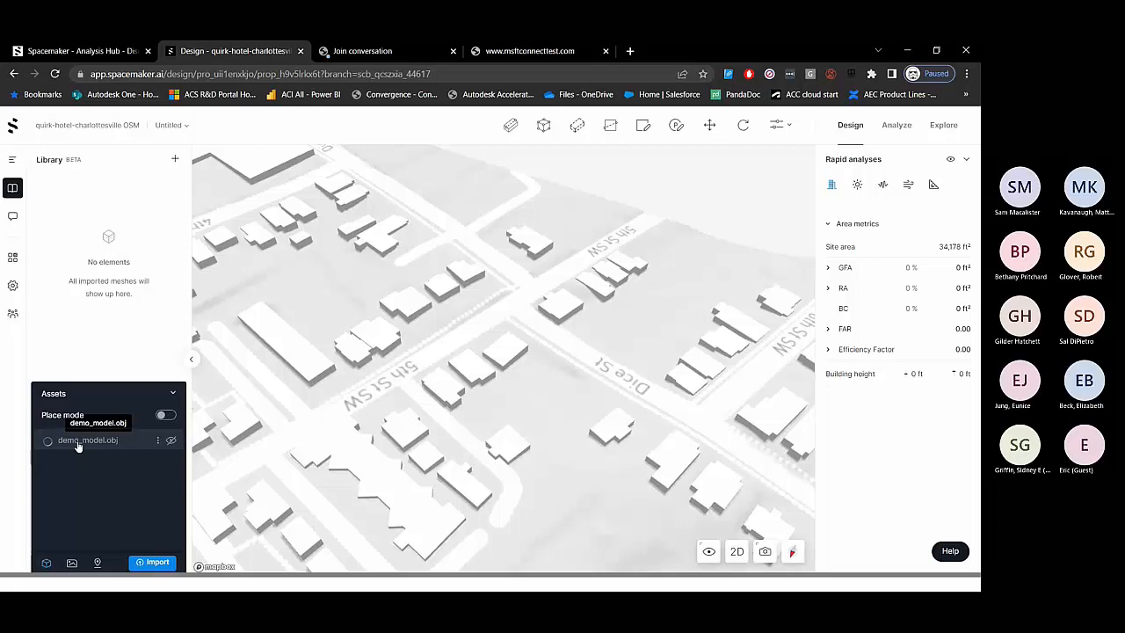
click(170, 443)
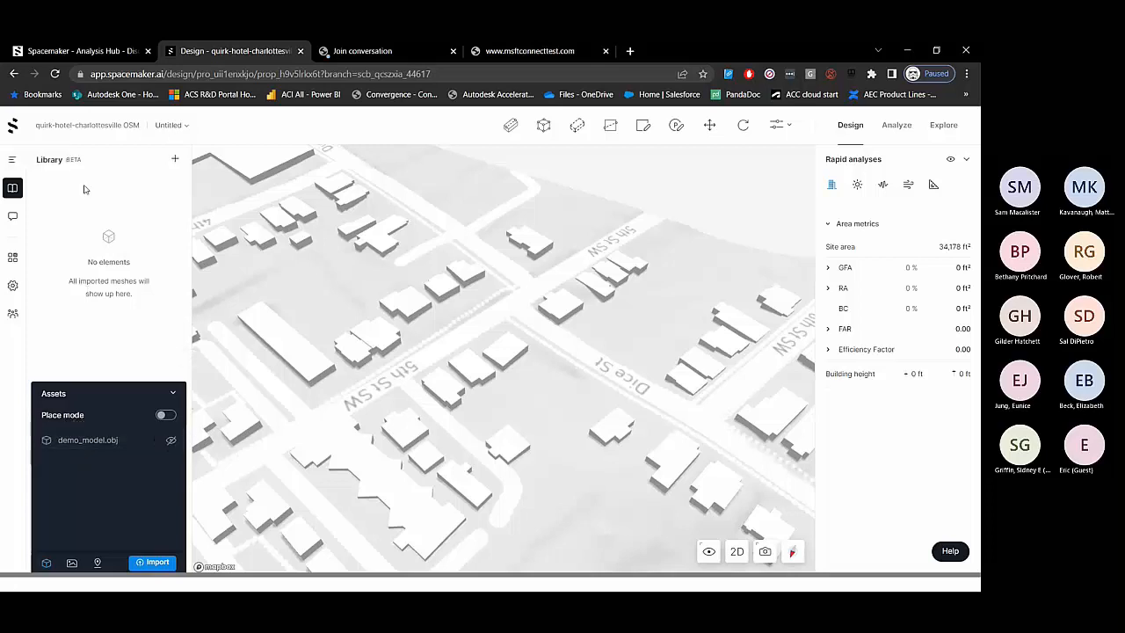
- Open the proposal prop_bl and examine its L-shaped building on the W Main St site
click(12, 159)
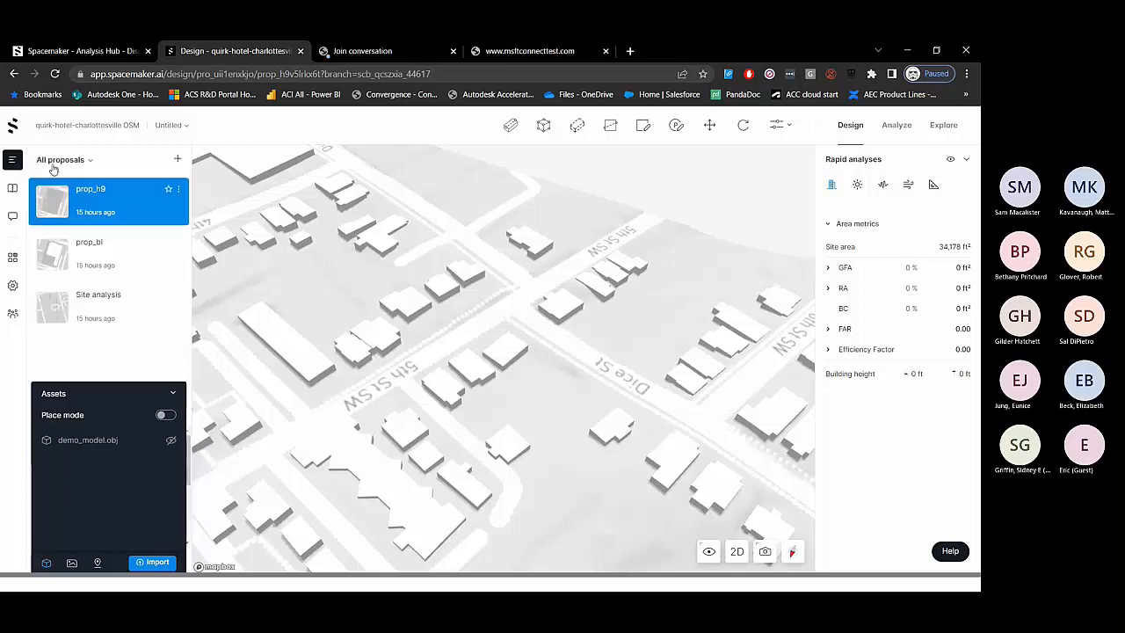
click(55, 261)
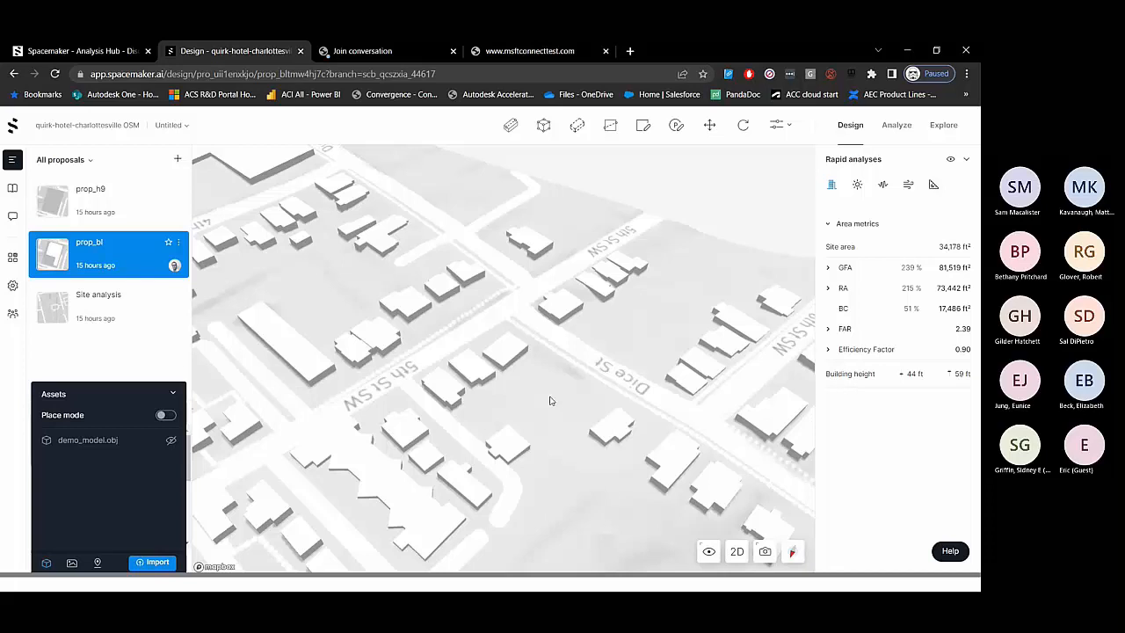
scroll(475, 394, down, 5)
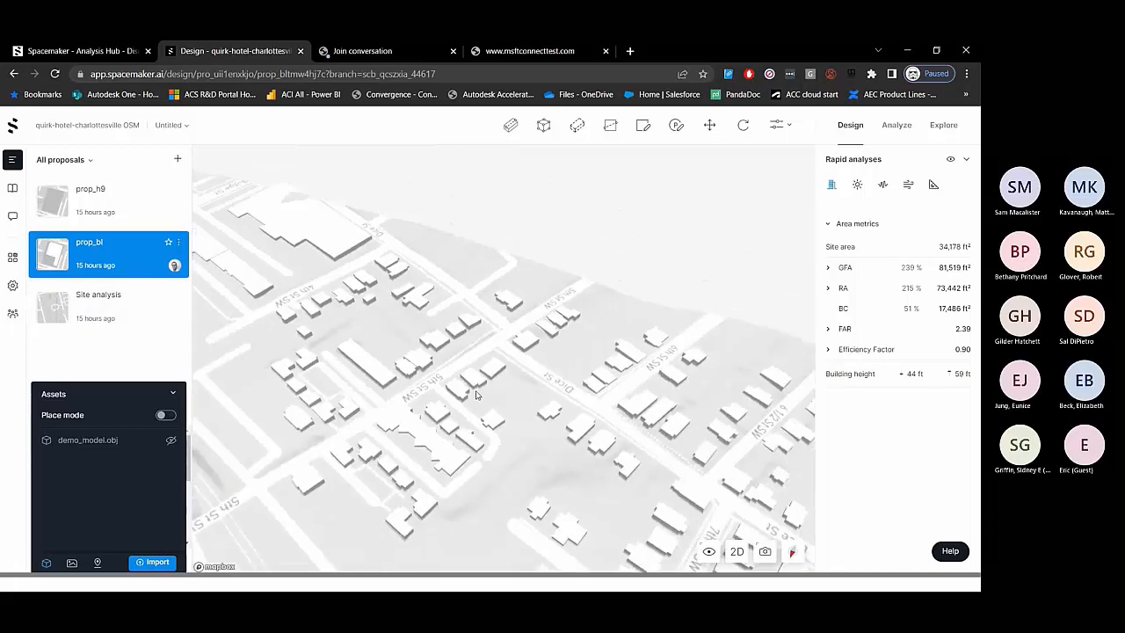
scroll(475, 395, down, 3)
scroll(330, 503, down, 3)
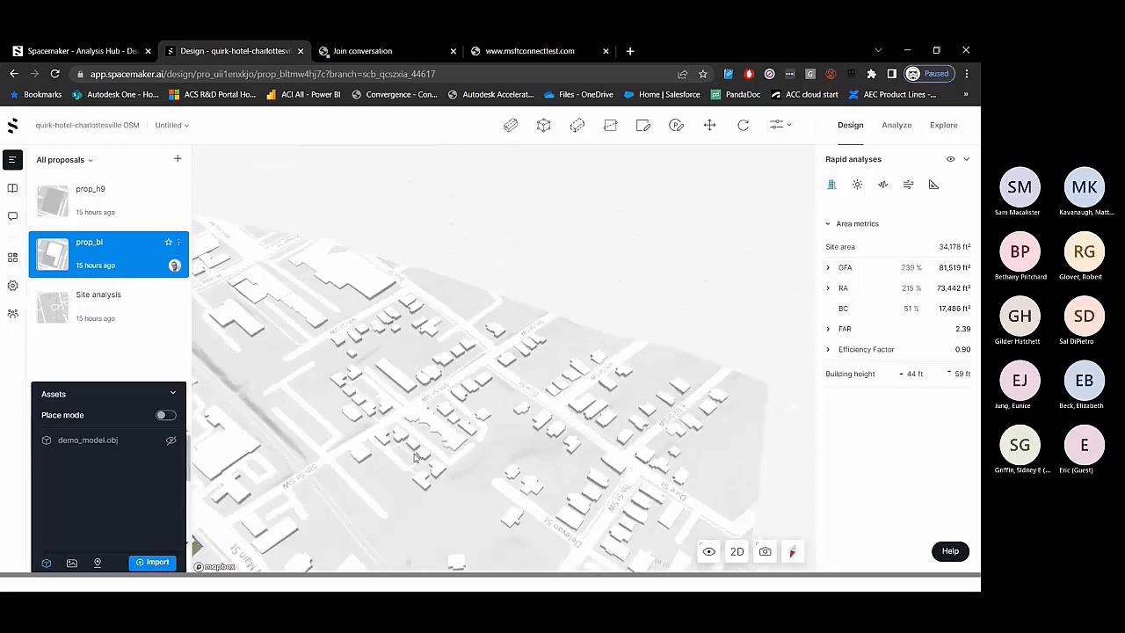
scroll(416, 457, down, 3)
right_drag(340, 345, 419, 451)
scroll(419, 452, up, 3)
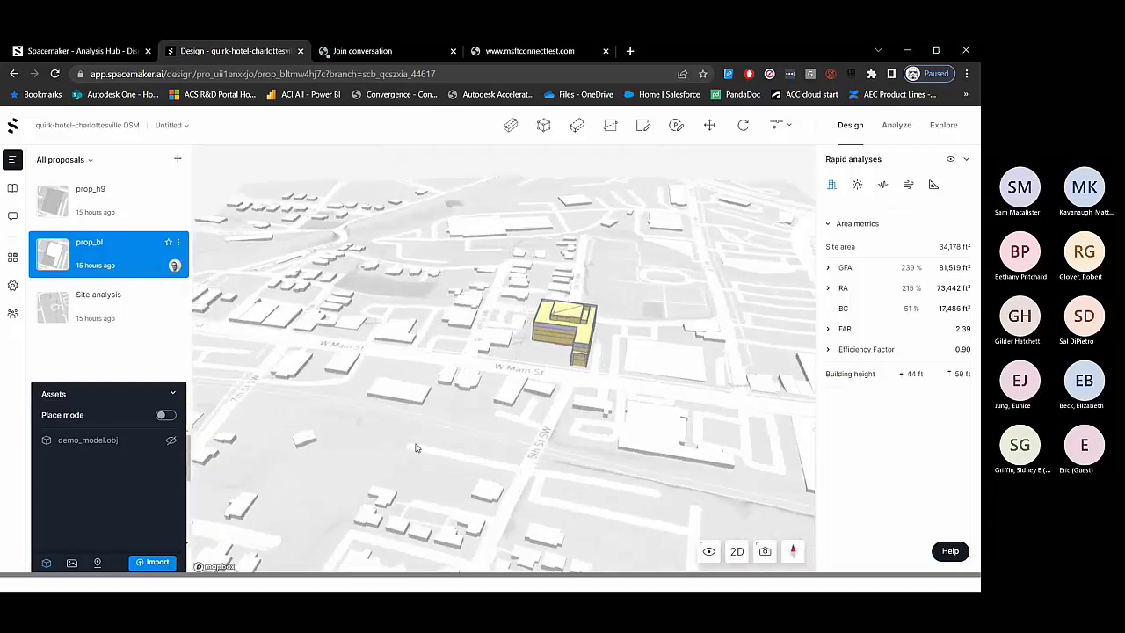
scroll(518, 415, up, 3)
drag(537, 416, 341, 381)
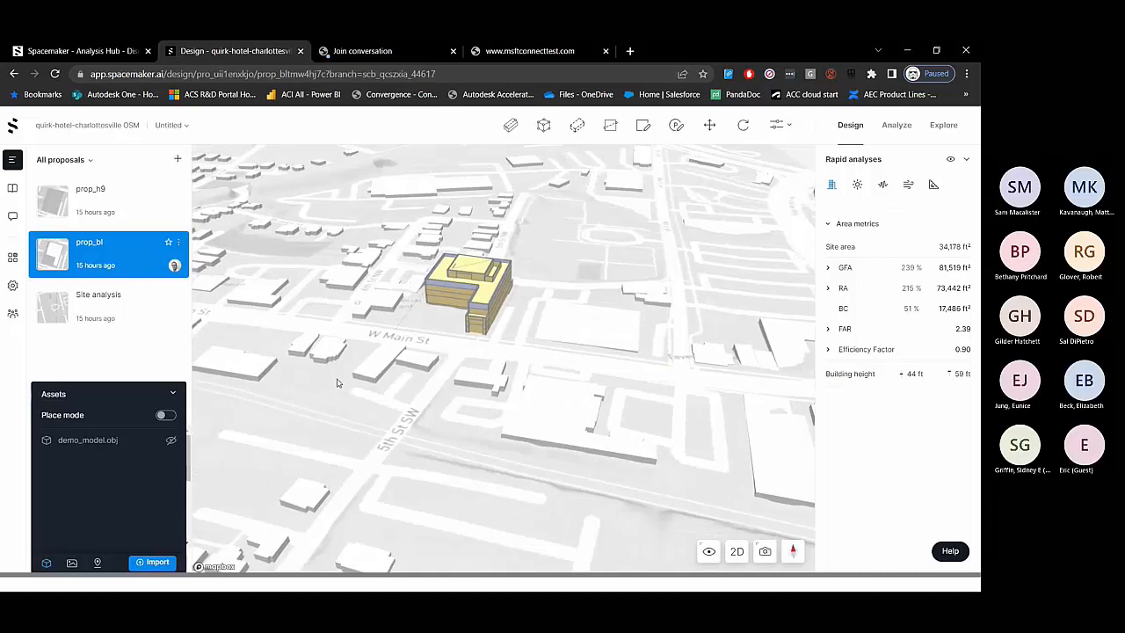
scroll(322, 374, down, 3)
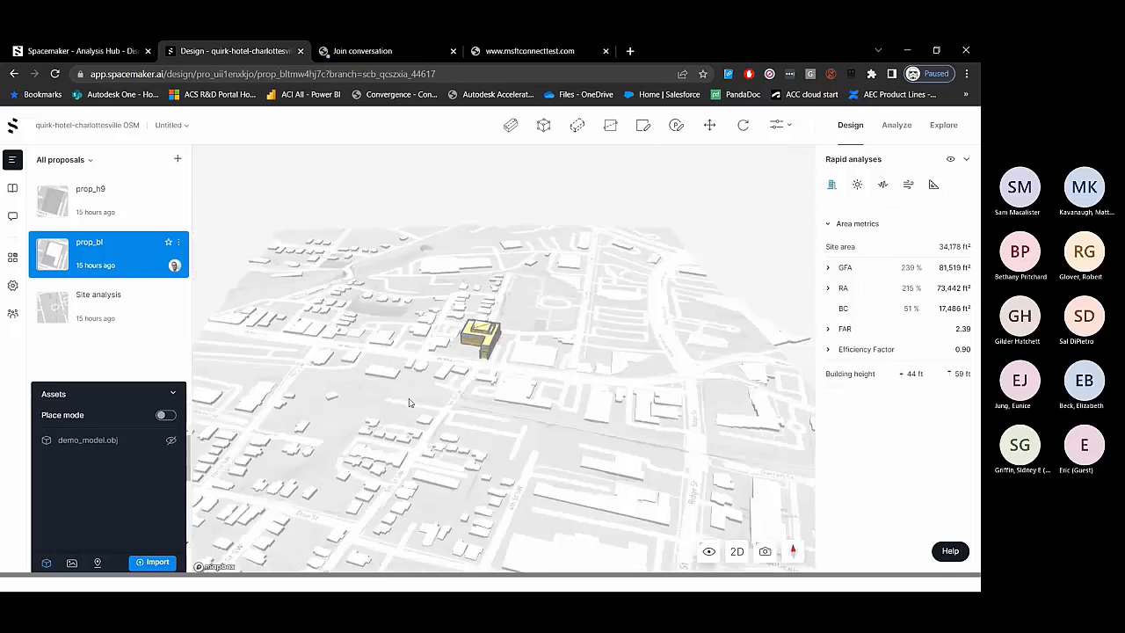
right_drag(376, 390, 451, 390)
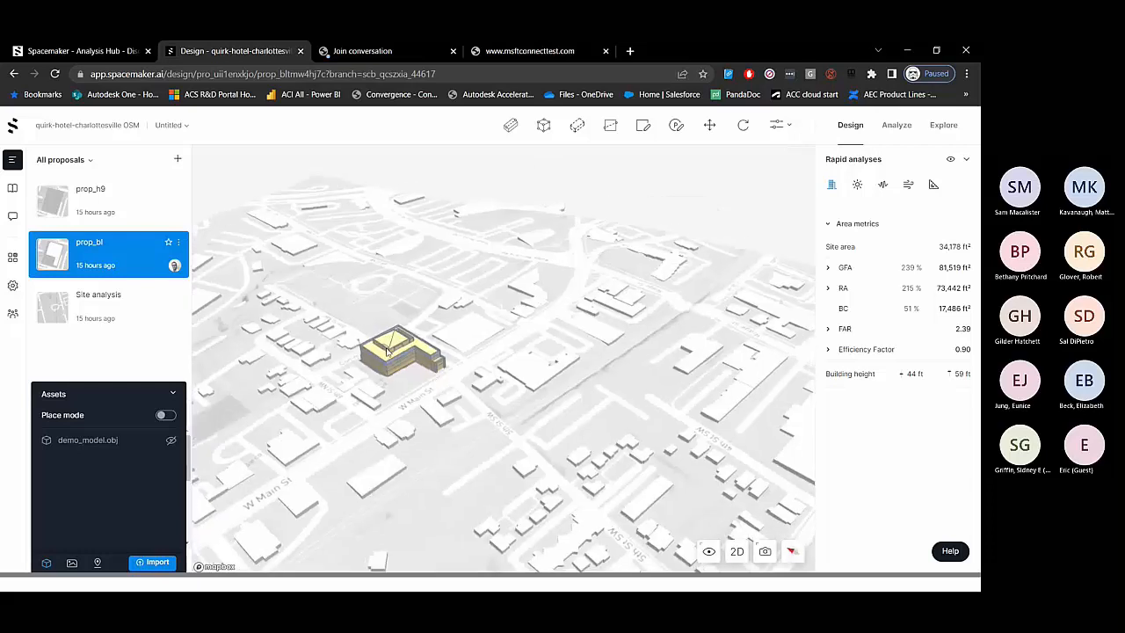
scroll(387, 349, up, 5)
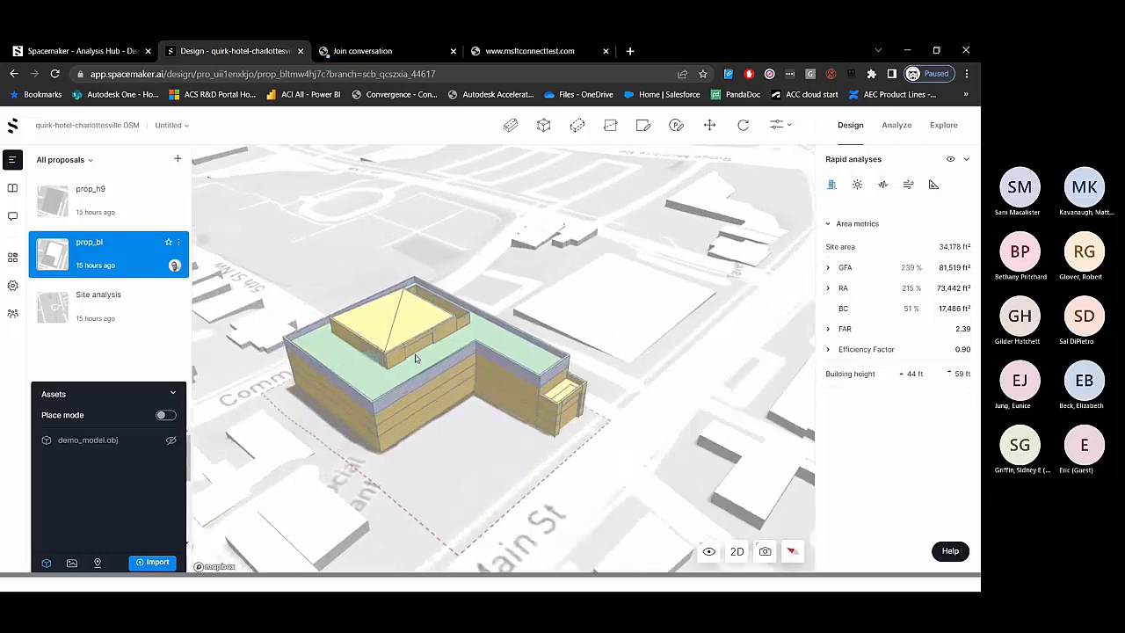
scroll(417, 357, up, 3)
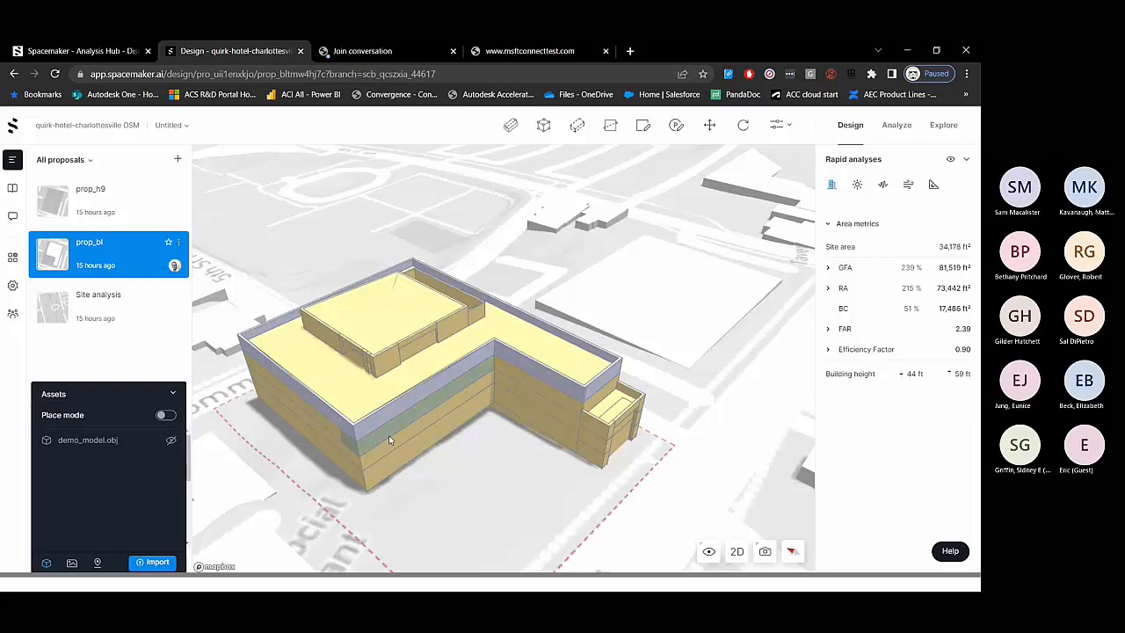
- Set the function of the wall band below the main roof parapet and of the low wing's upper wall piece to Commercial
click(394, 450)
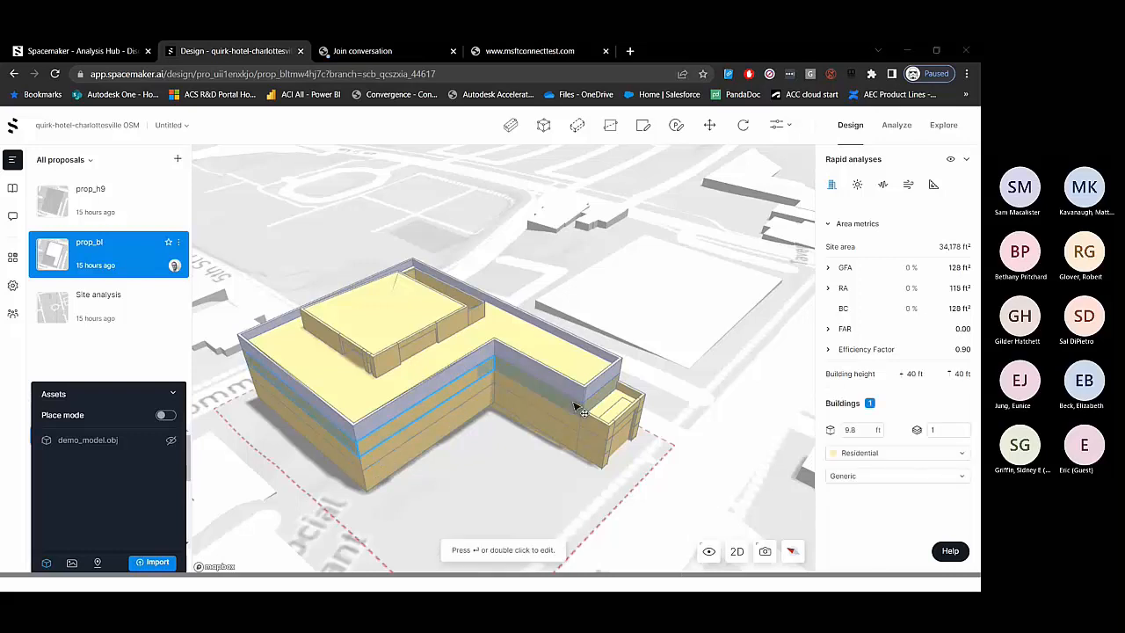
click(861, 453)
click(863, 439)
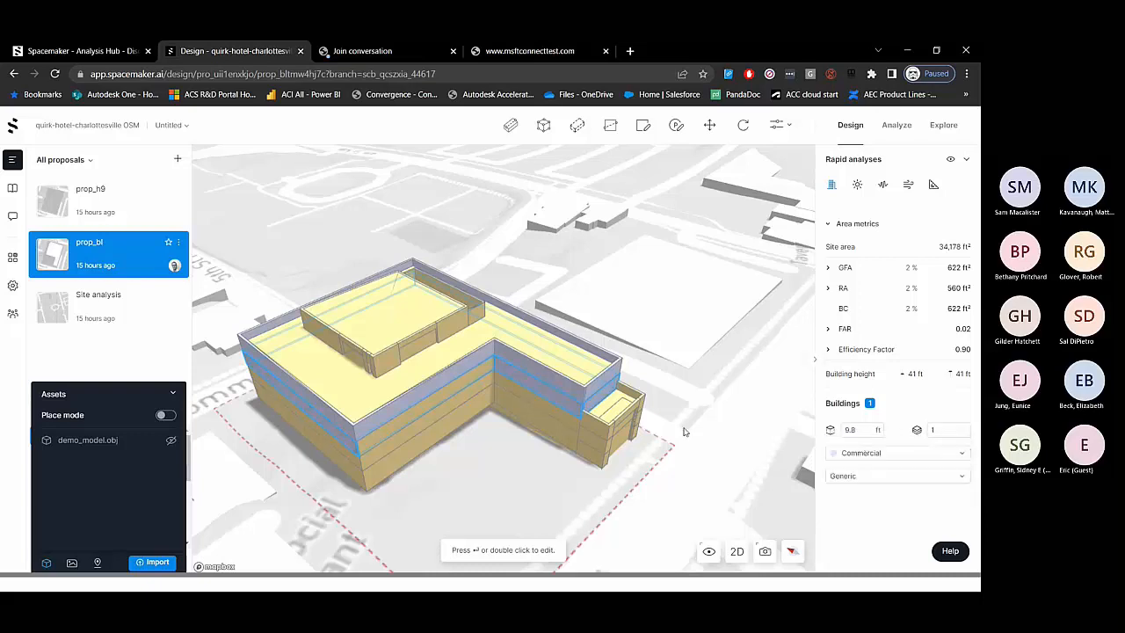
click(591, 434)
click(870, 454)
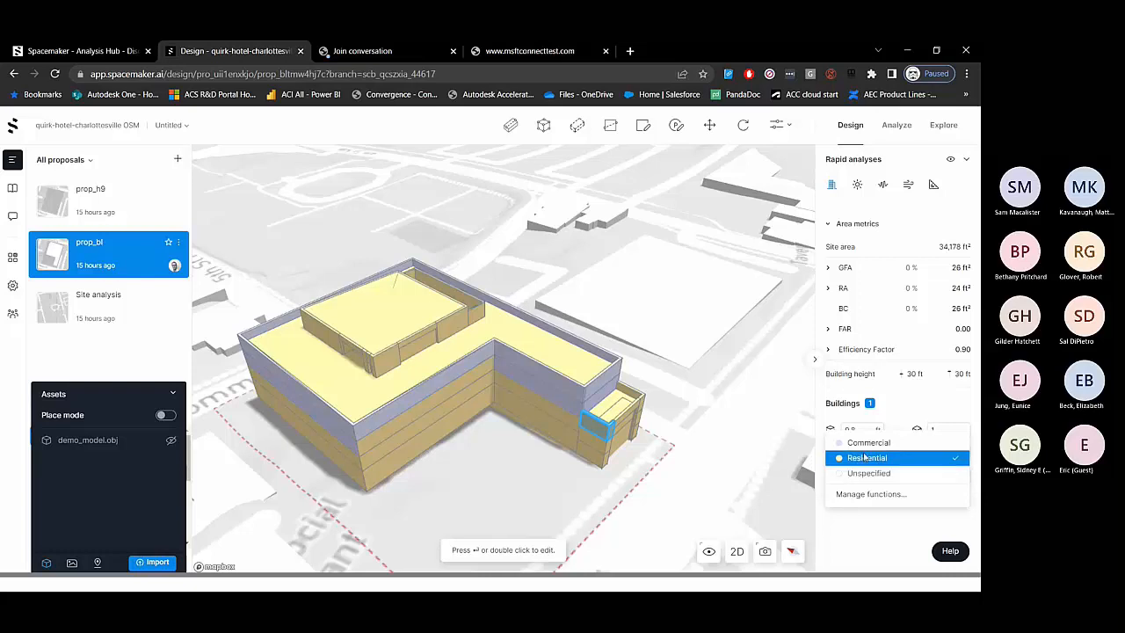
click(868, 442)
- Try to pull a corner of the low wing's roof outward, giving edges of about 18.1 ft and 10.4 ft
scroll(624, 436, up, 2)
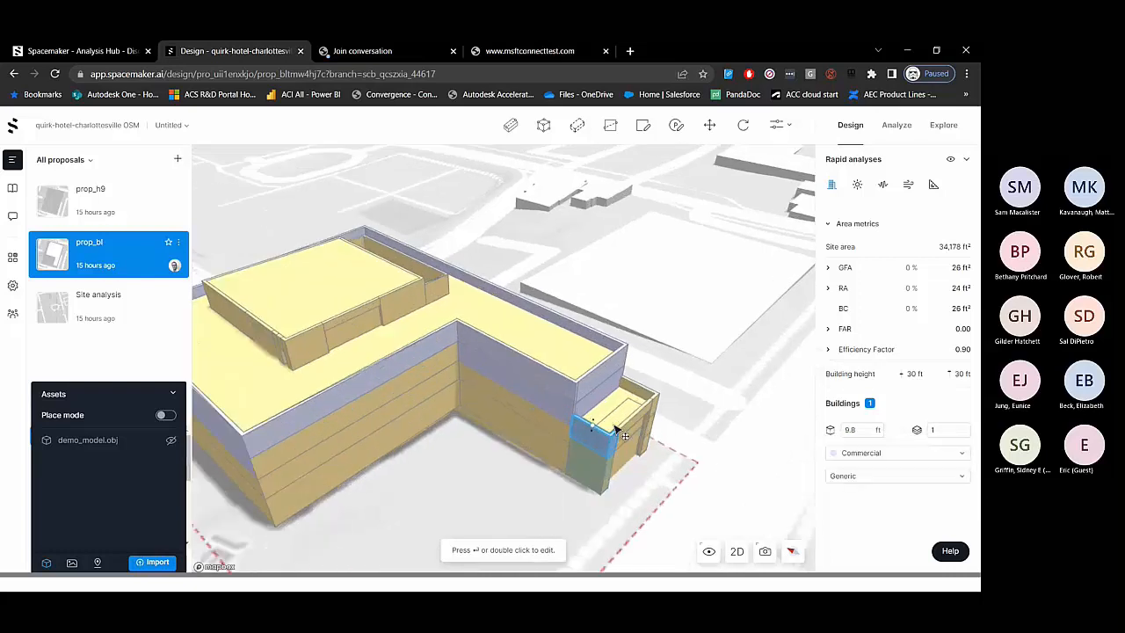
scroll(624, 436, up, 3)
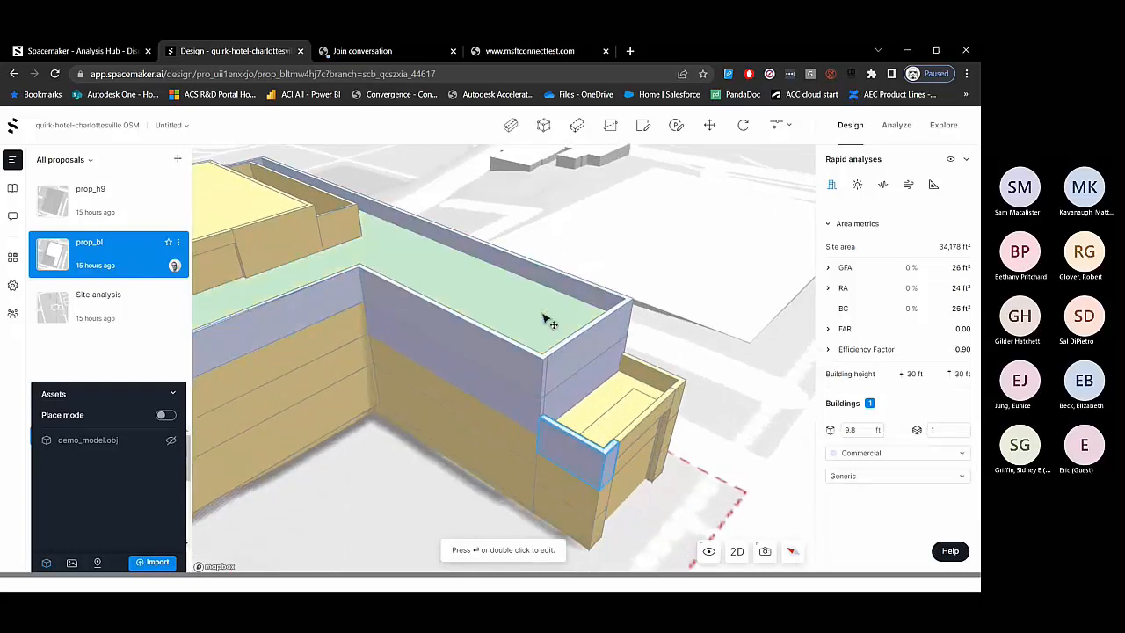
click(545, 321)
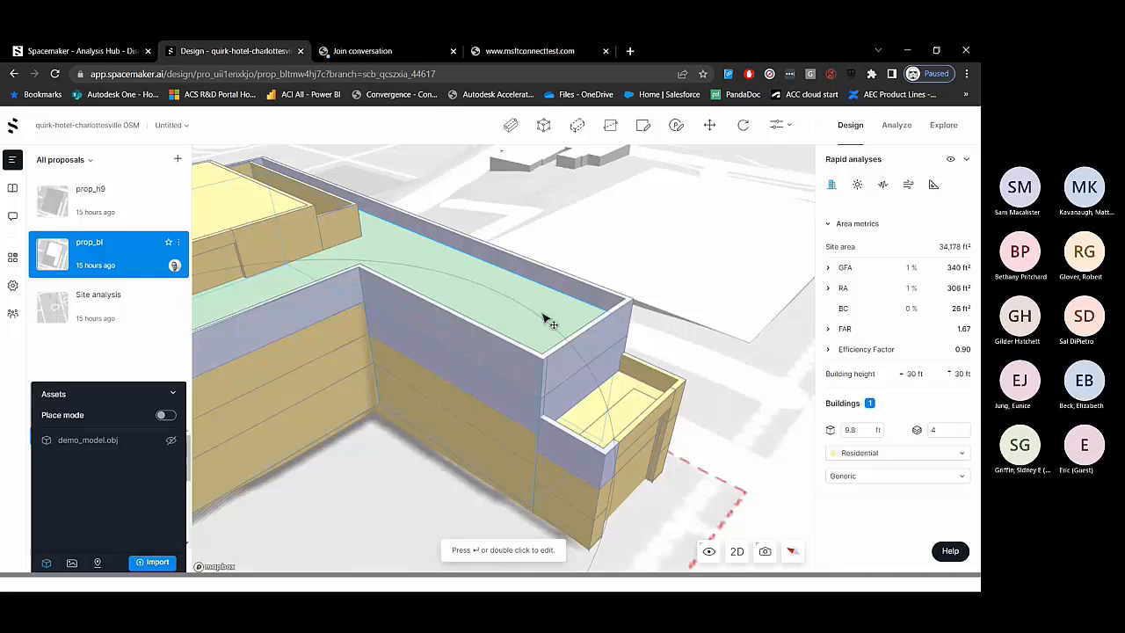
click(624, 417)
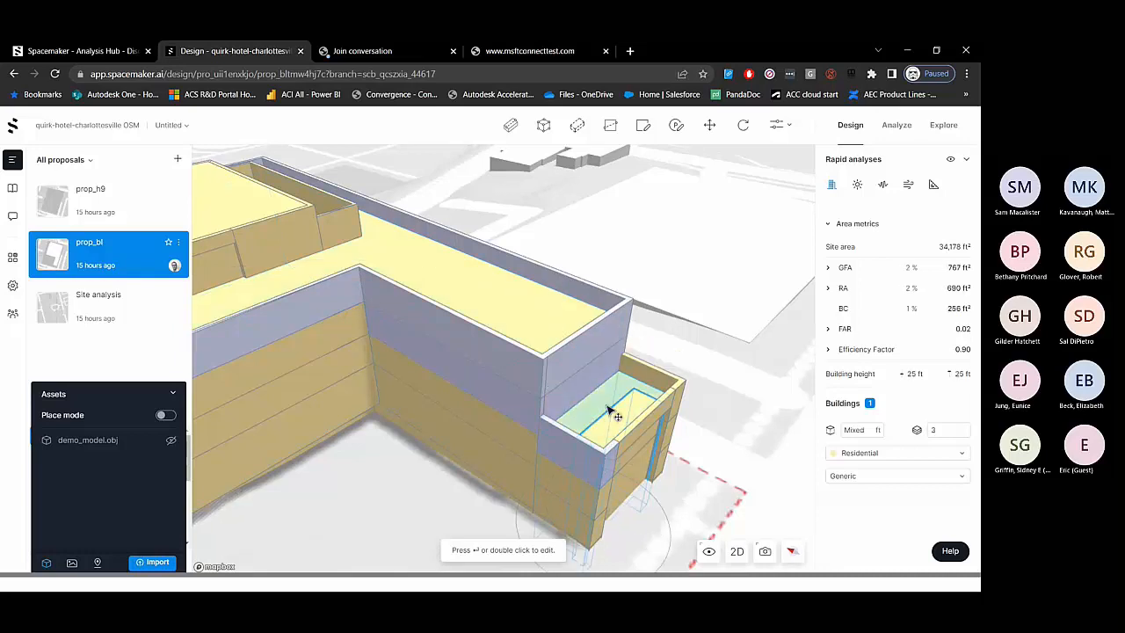
double_click(612, 413)
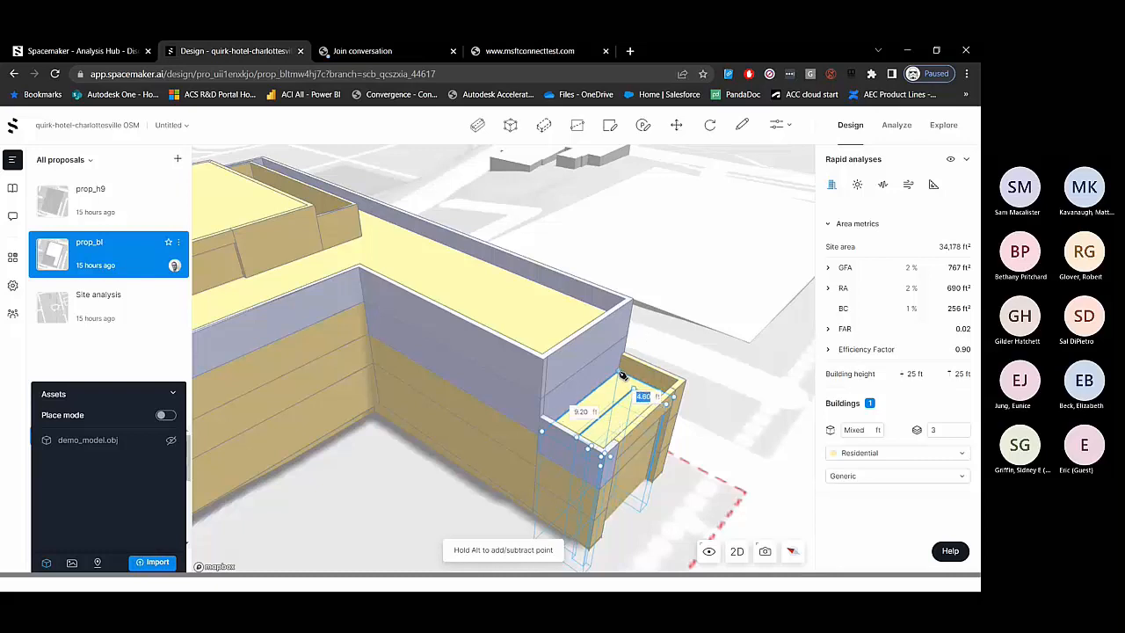
drag(622, 377, 683, 314)
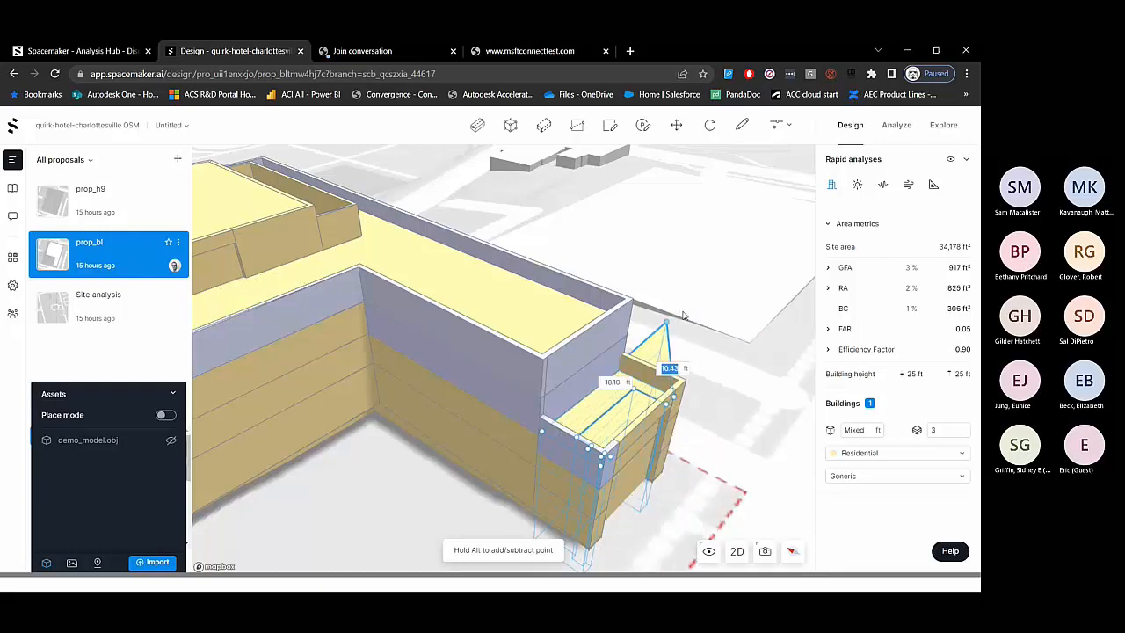
key(Escape)
scroll(619, 387, down, 4)
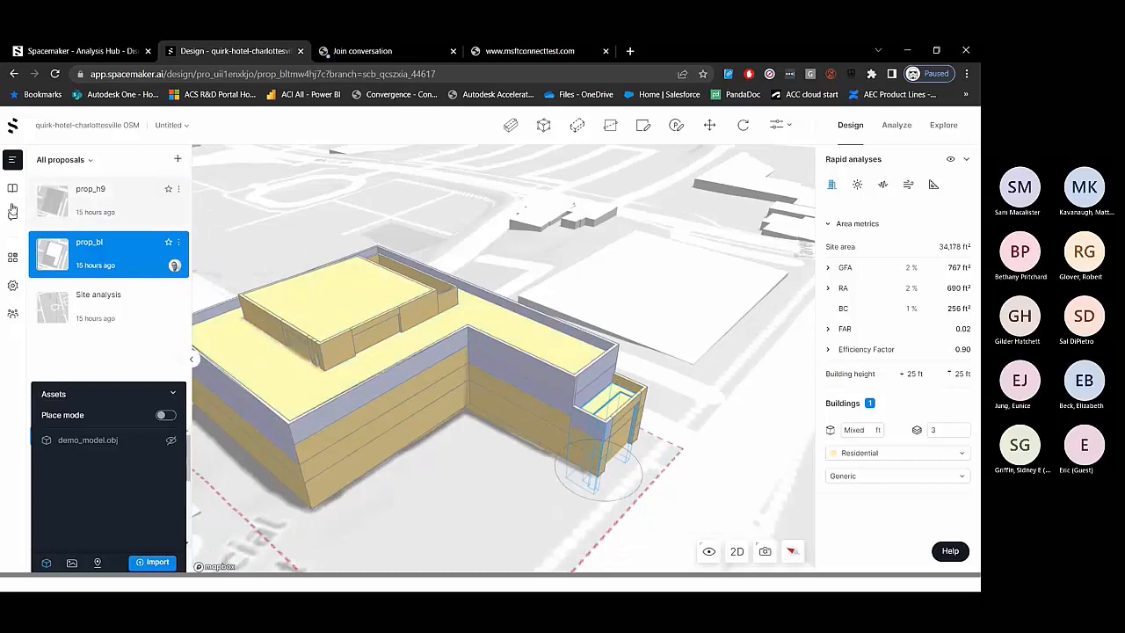
- Open the proposal prop_h9 and start editing its Untitled layer group
click(145, 200)
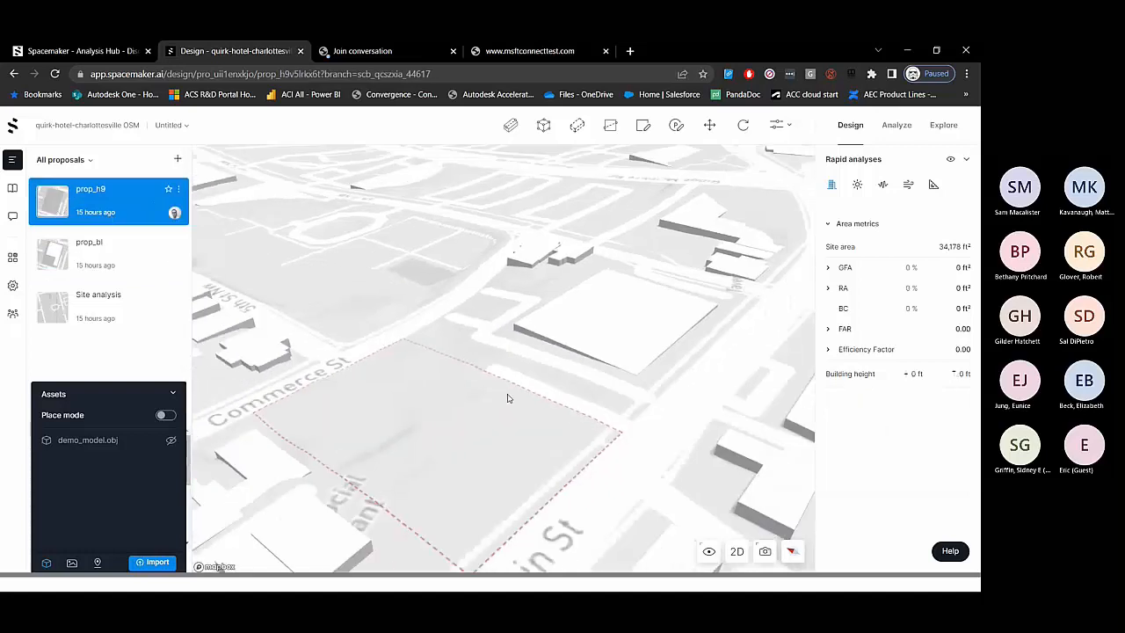
right_drag(486, 441, 522, 431)
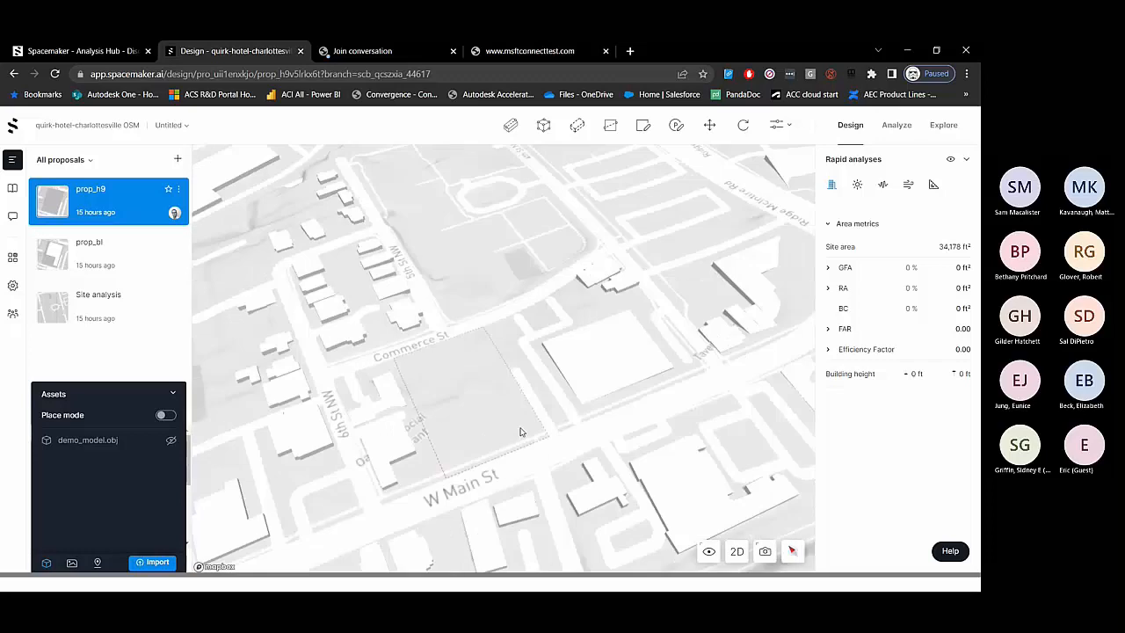
click(172, 394)
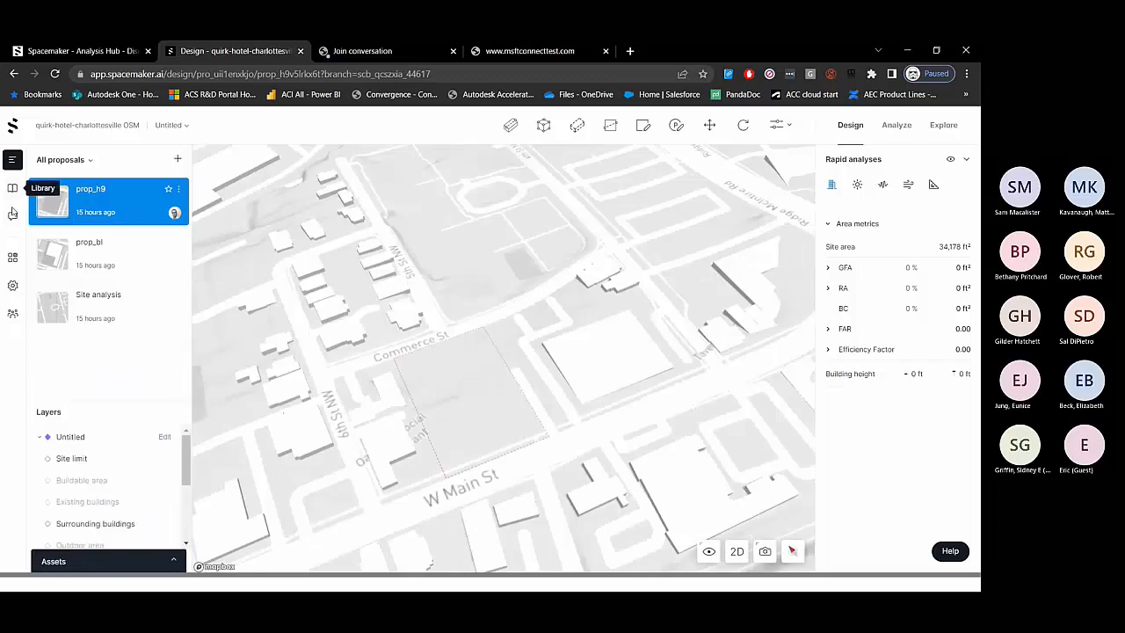
click(165, 436)
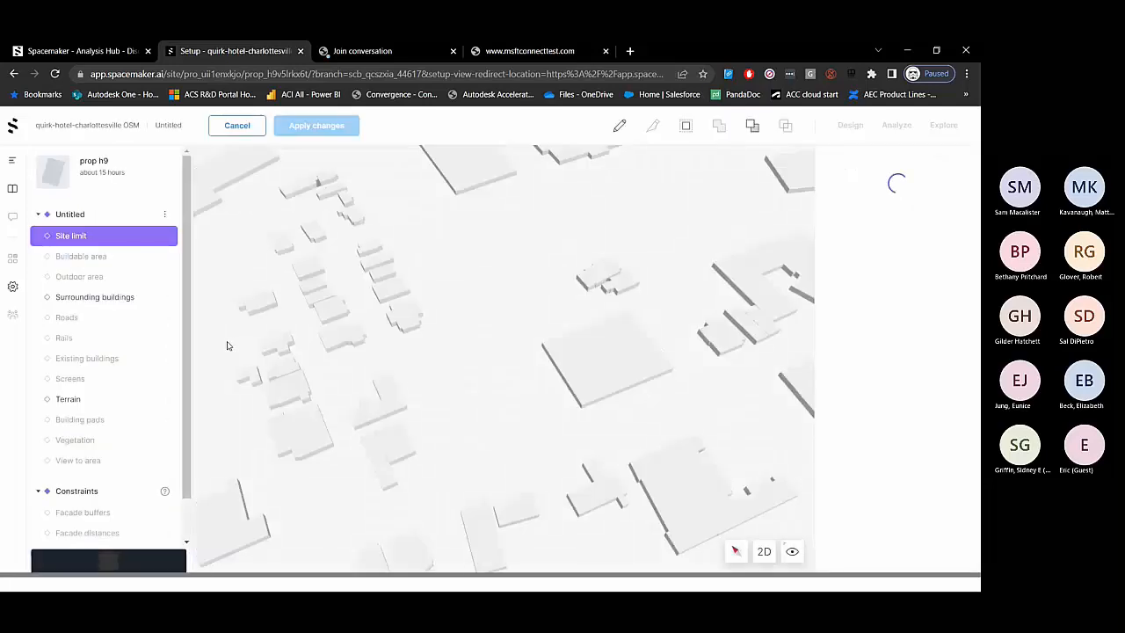
- Examine the Terrain, Existing buildings and Surrounding buildings layers, inspecting buildings on either side of the site
click(68, 398)
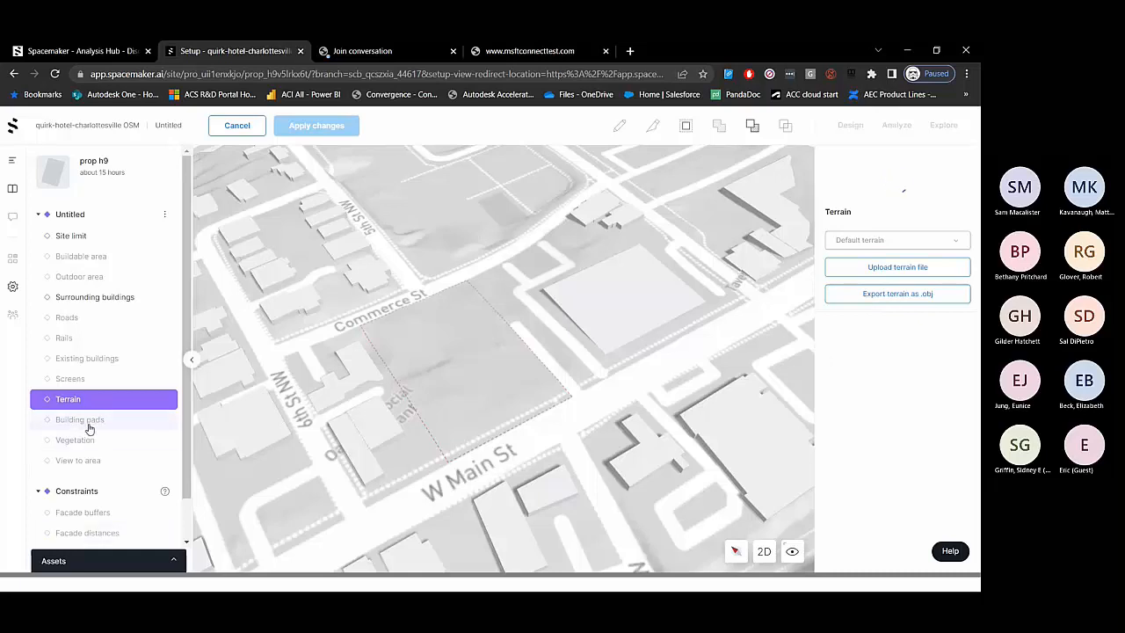
click(70, 358)
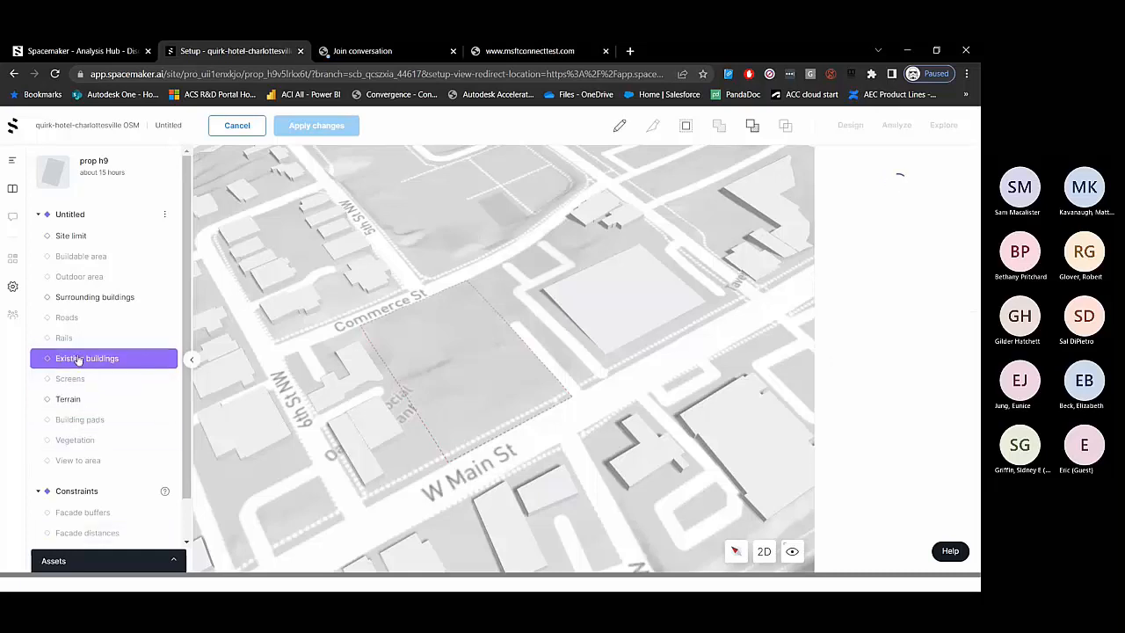
click(357, 381)
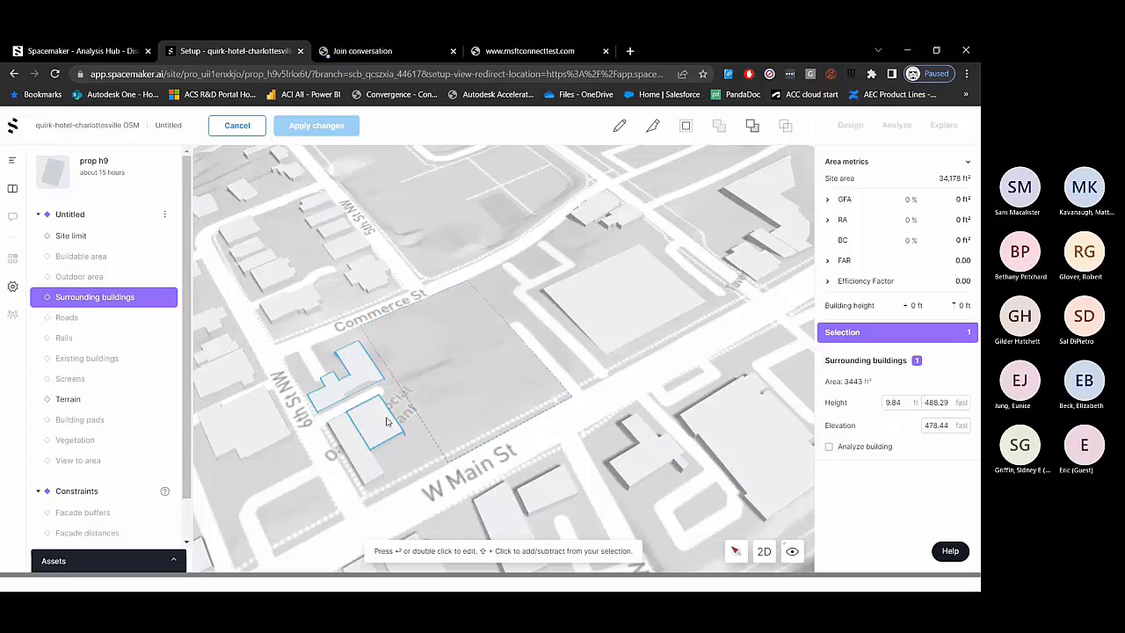
click(608, 322)
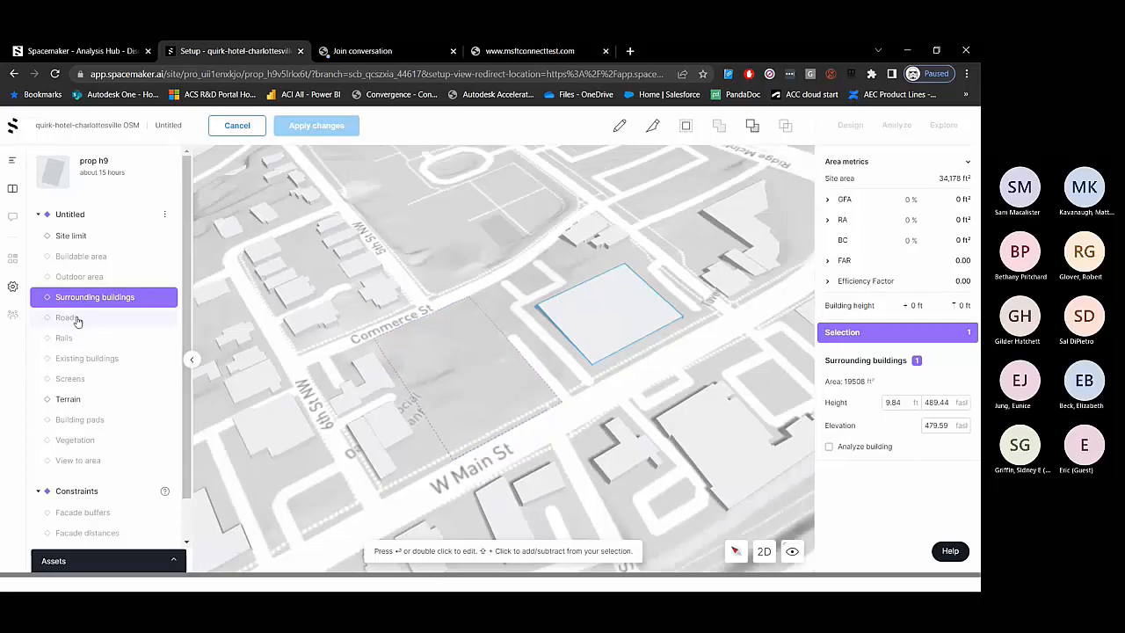
- Draw a straight road about 961 ft long along W Main St, starting at 7th St, in the Roads layer
click(76, 319)
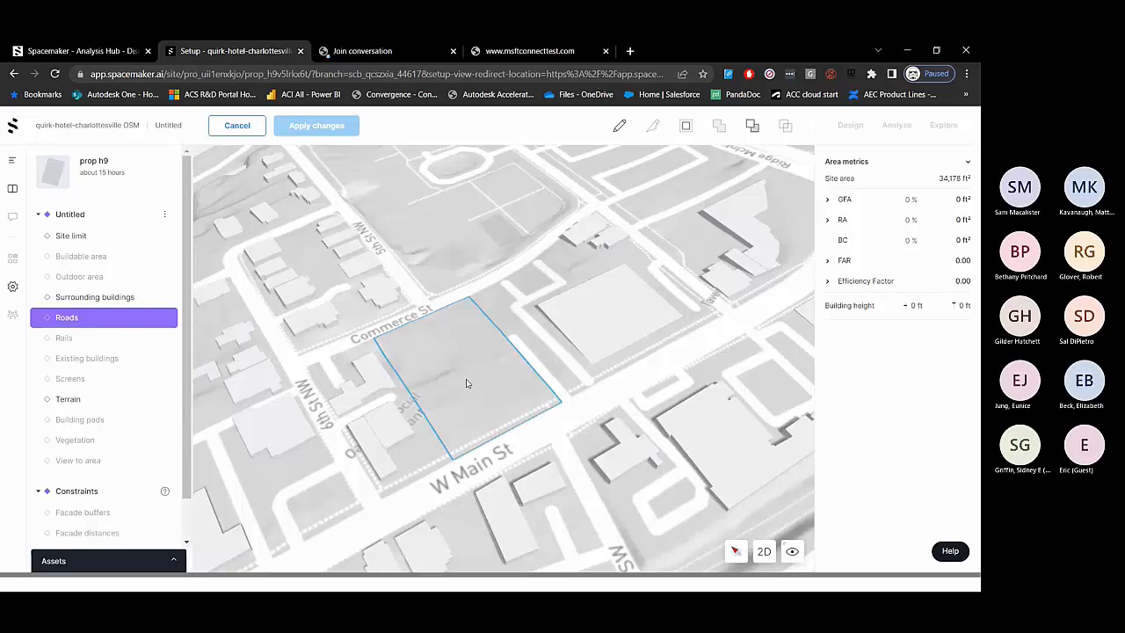
scroll(466, 381, down, 1)
scroll(466, 383, down, 6)
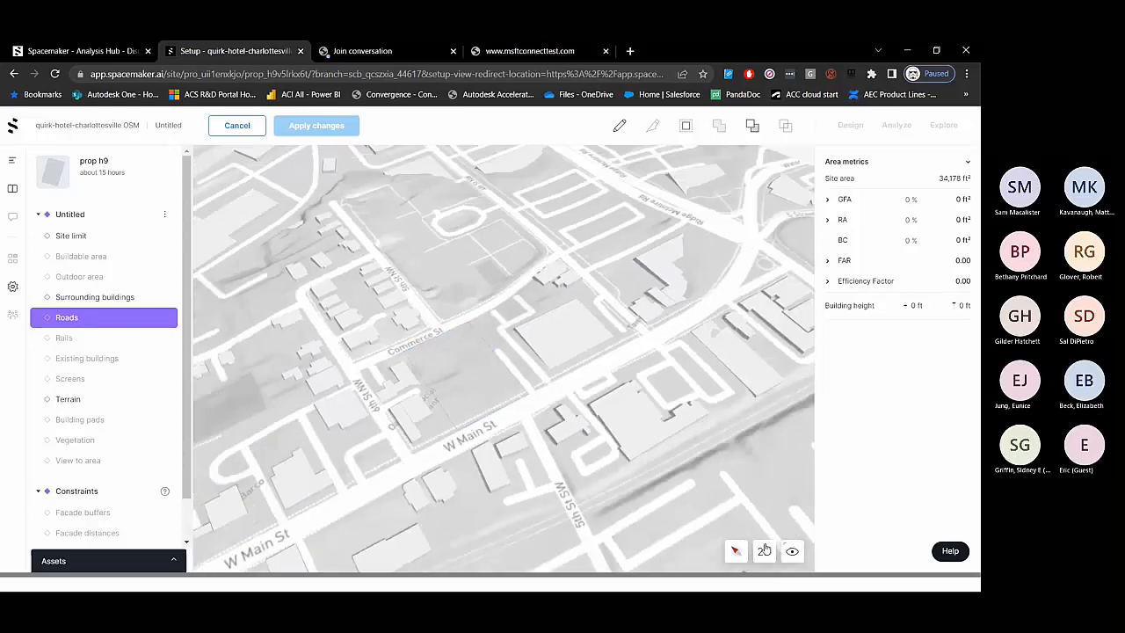
scroll(456, 395, up, 8)
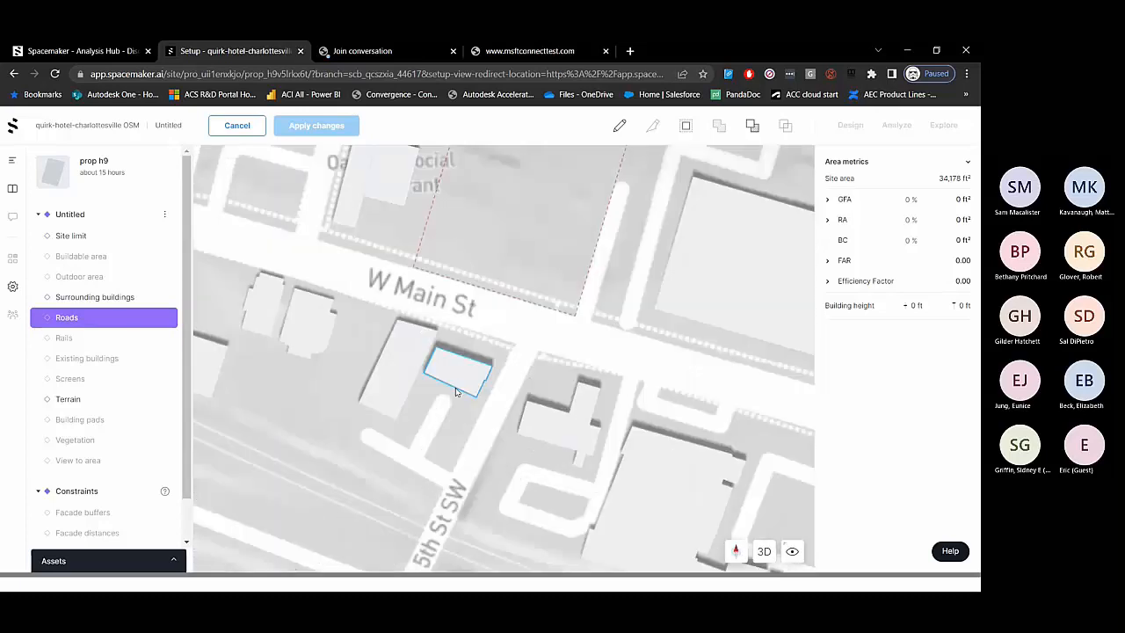
scroll(456, 394, down, 6)
scroll(422, 377, up, 7)
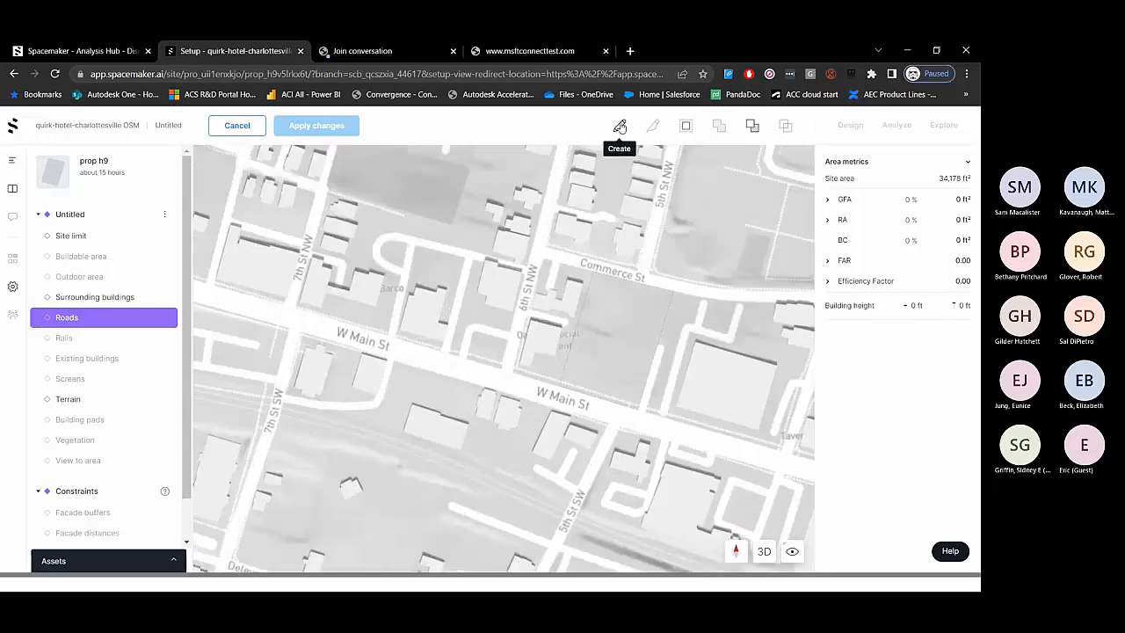
click(619, 127)
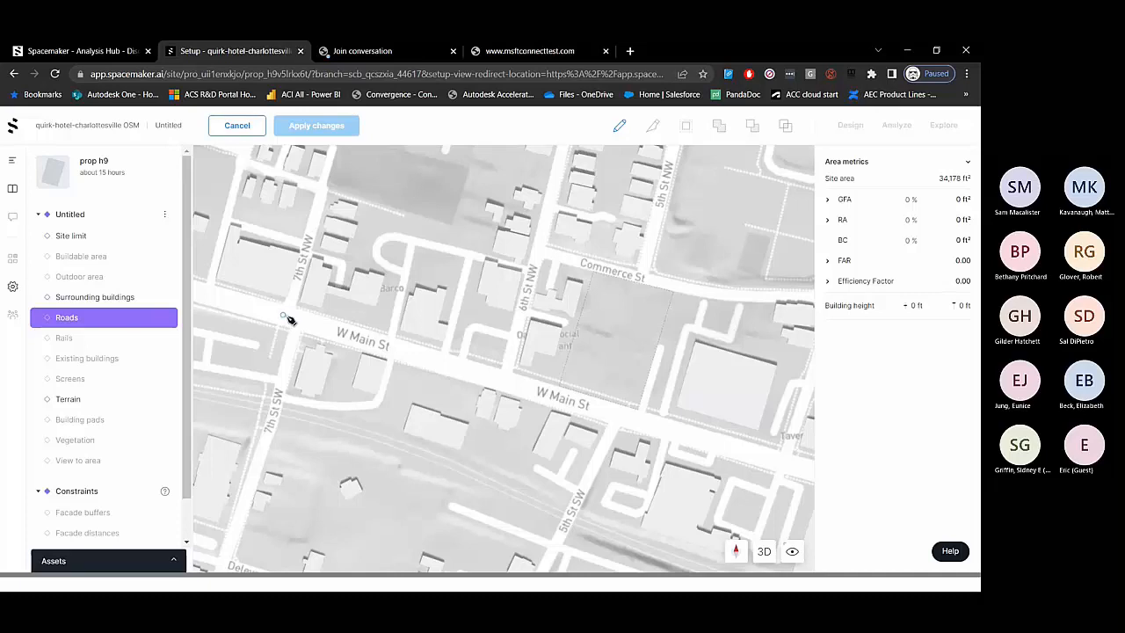
click(283, 315)
click(603, 407)
scroll(598, 400, down, 5)
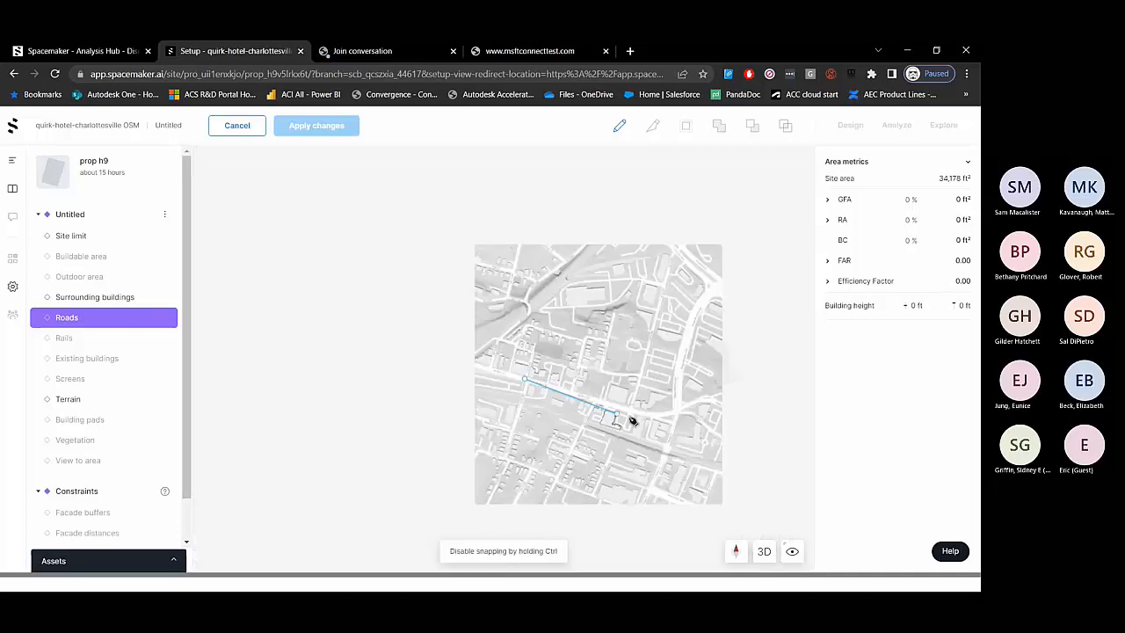
scroll(630, 420, up, 5)
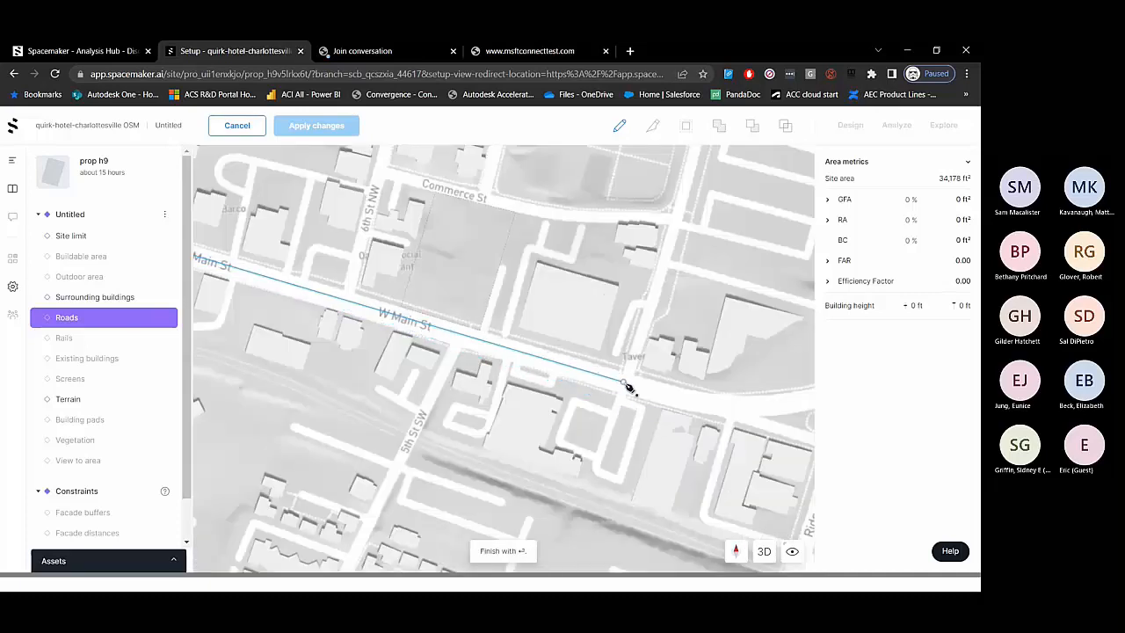
key(Return)
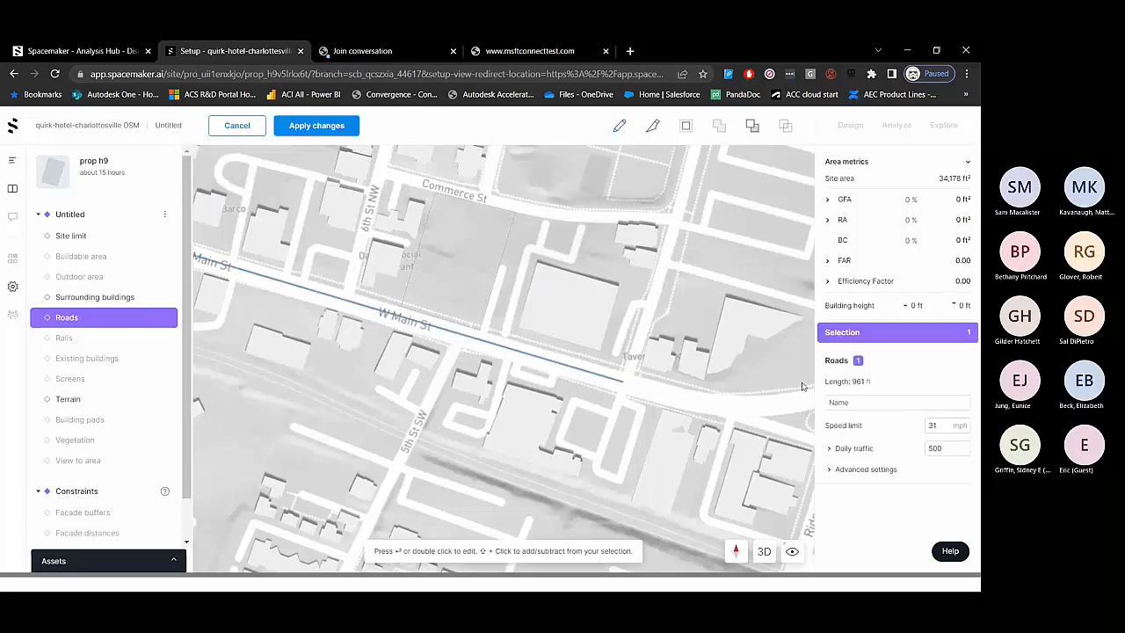
- Name the road "w main st" and set its speed limit to 35 mph, daily traffic to 2000 and heavy traffic to 50%
click(837, 402)
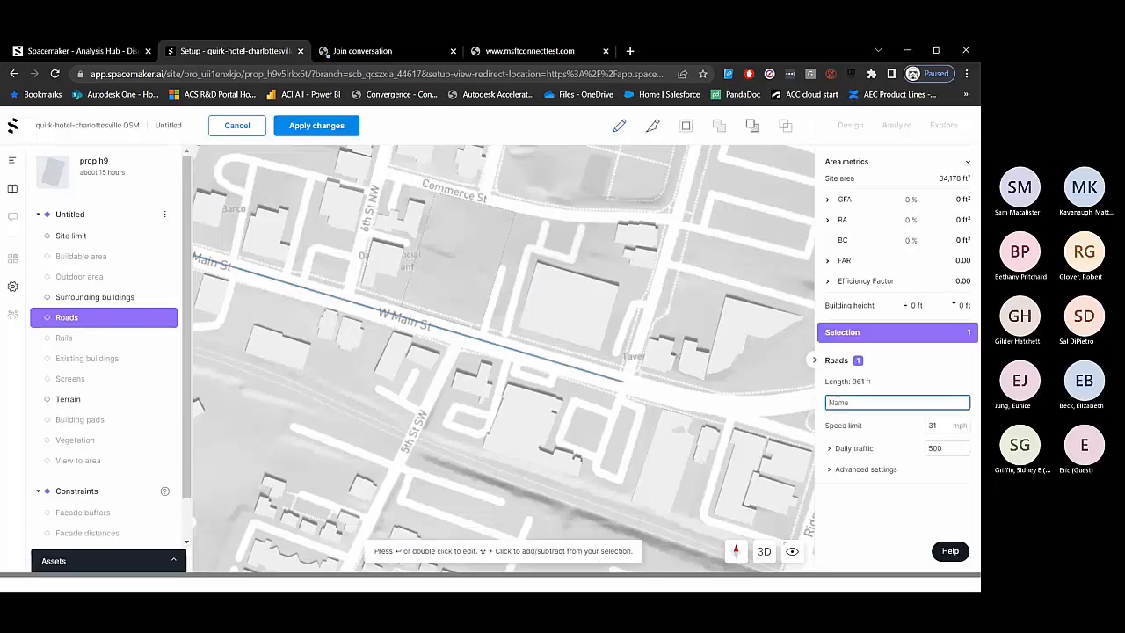
text(w main st)
drag(934, 425, 903, 431)
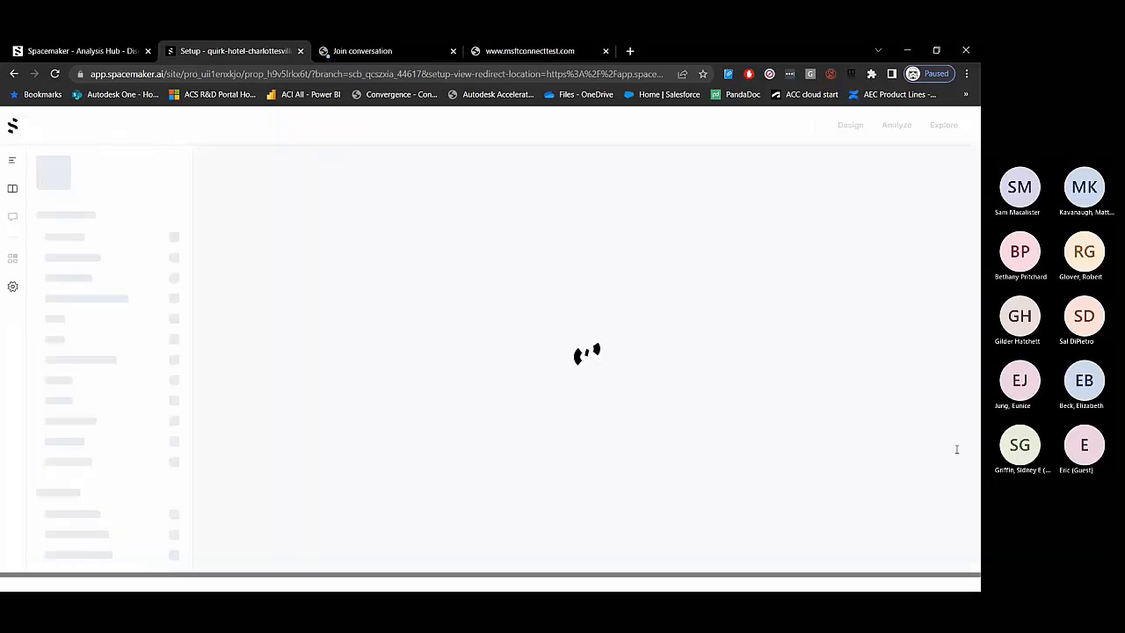
key(Tab)
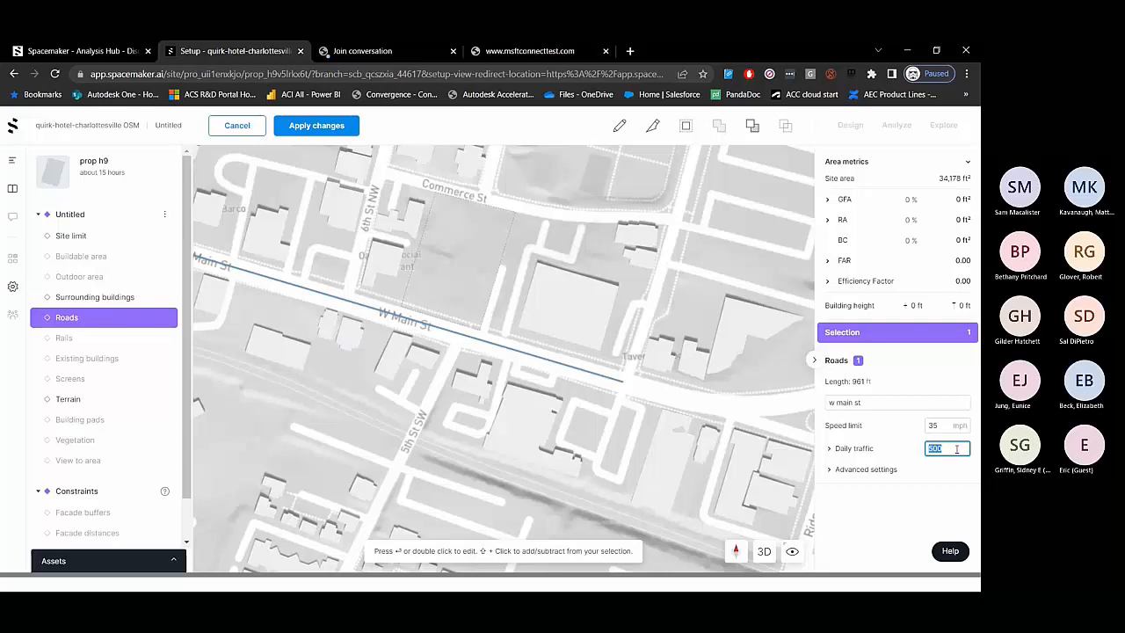
click(837, 470)
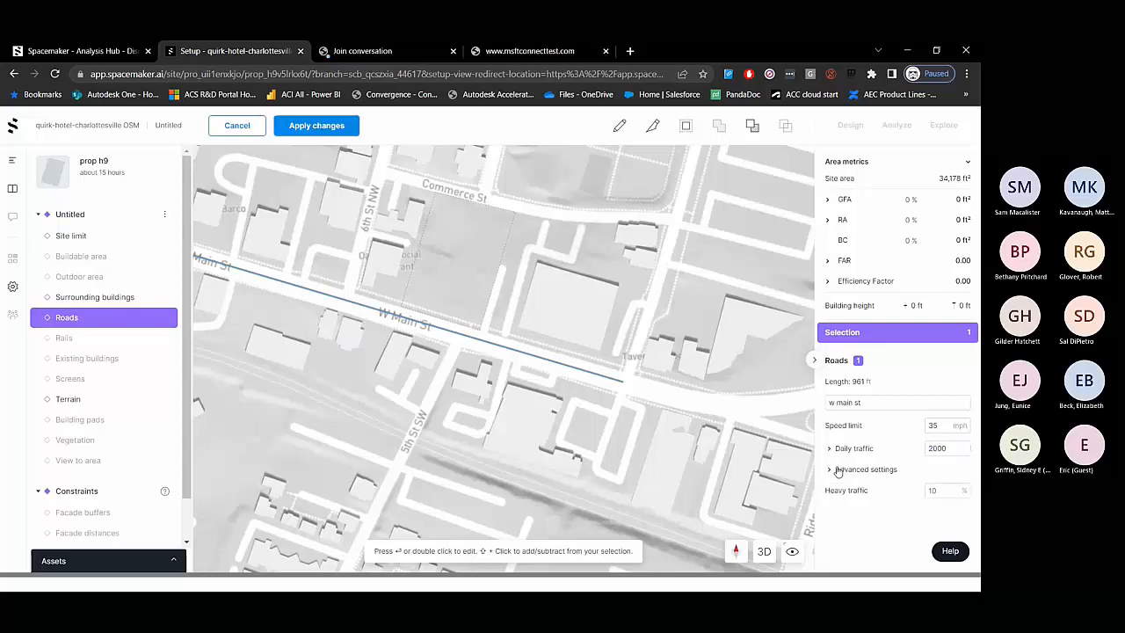
click(929, 489)
key(Return)
- Examine the Buildable area layer and the site limit between Commerce St and W Main St
scroll(390, 415, down, 5)
scroll(290, 173, up, 5)
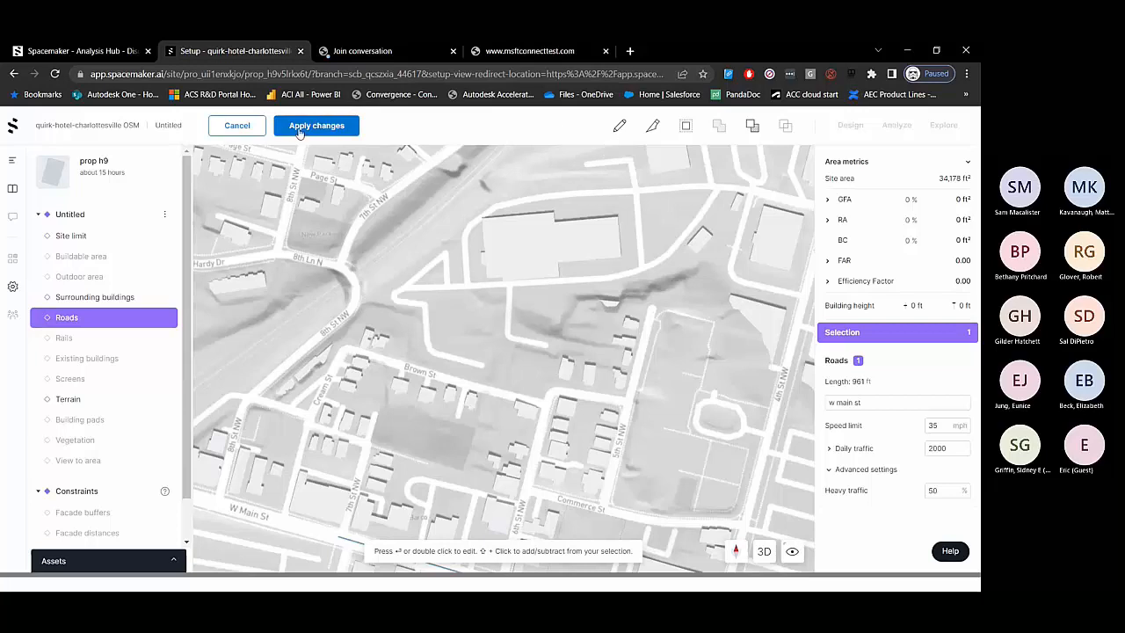
click(80, 255)
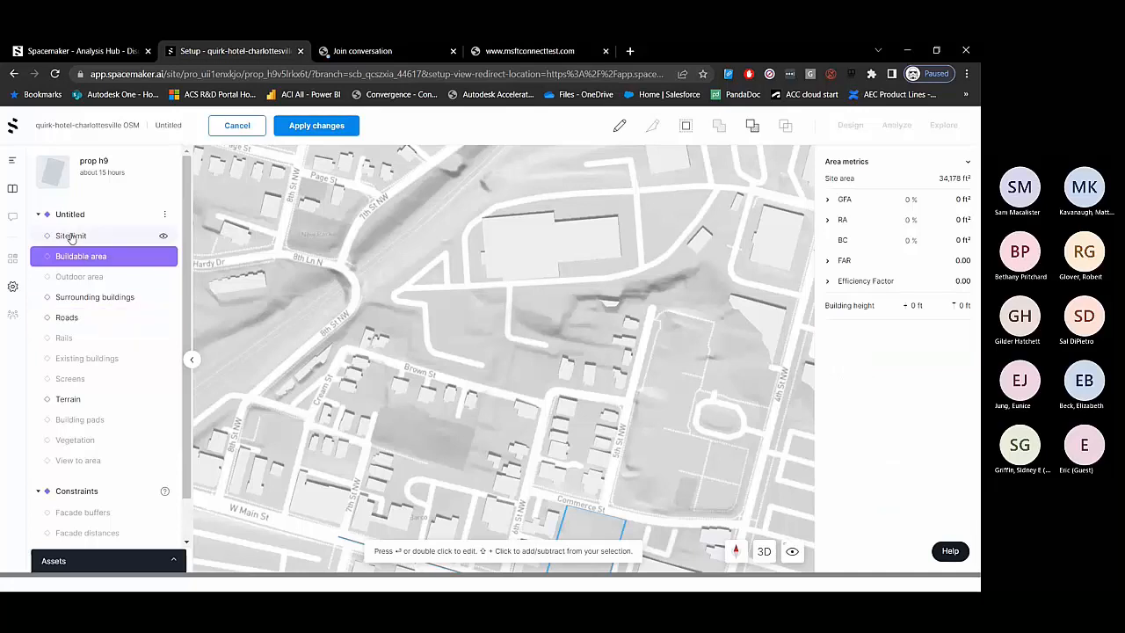
click(71, 236)
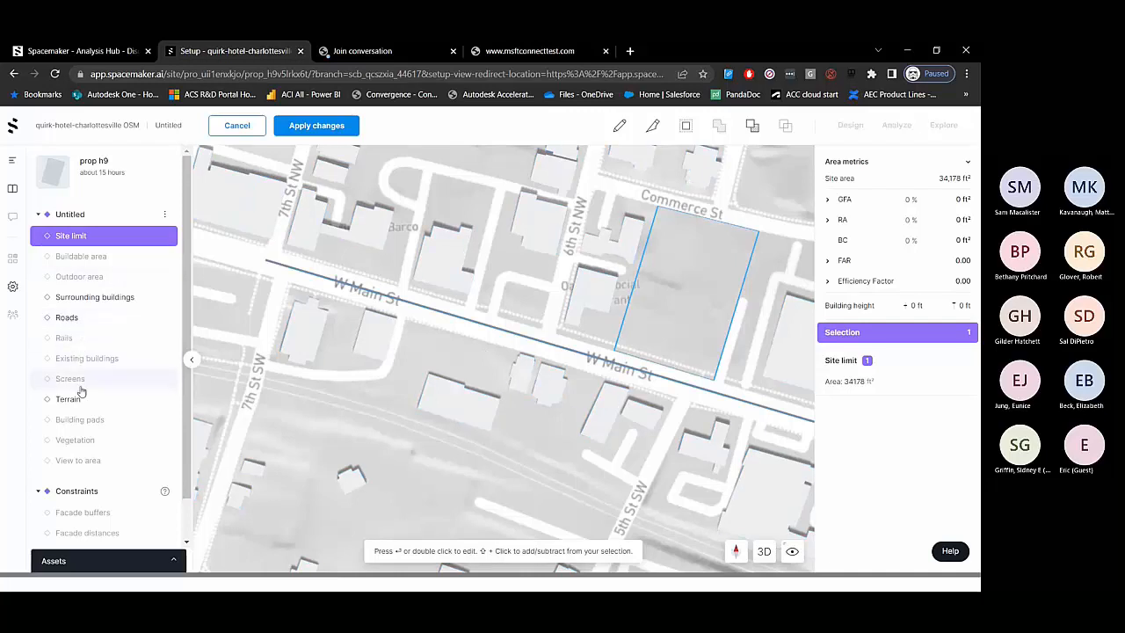
- Draw a four-sided View to area of about 9,782 ft² between 5th St SW and 4th St SW and colour it light blue
click(74, 464)
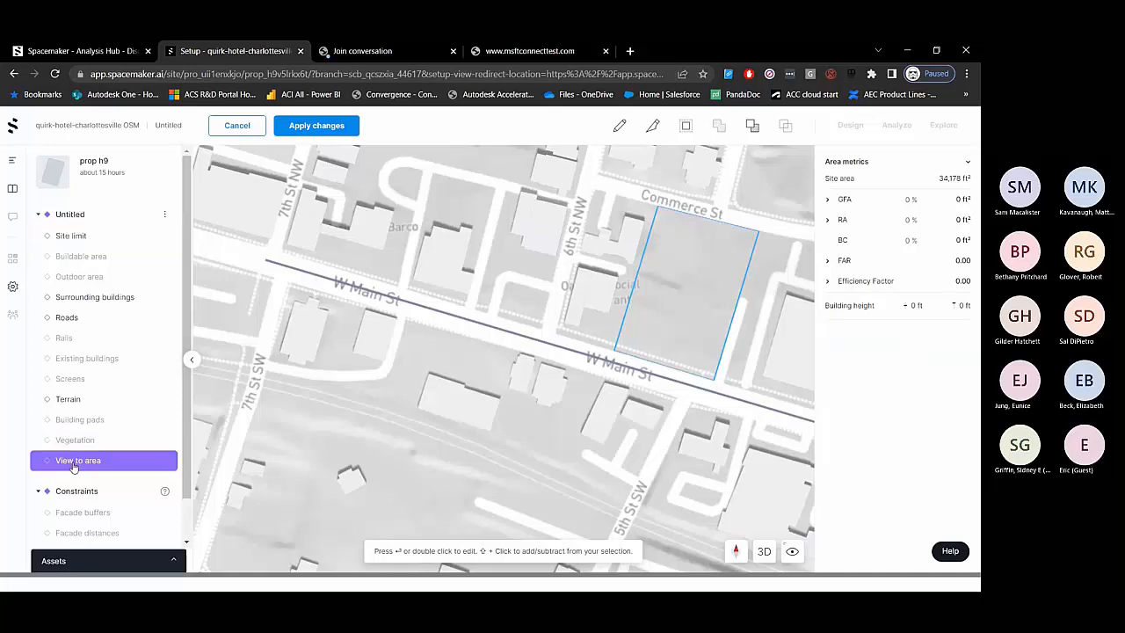
scroll(446, 285, down, 3)
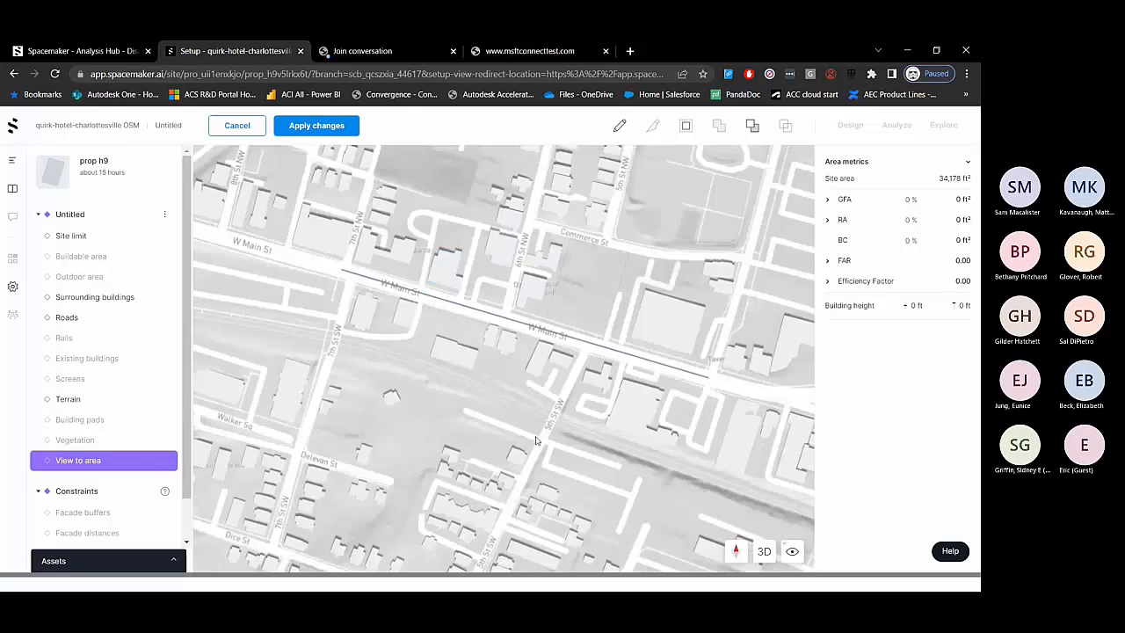
scroll(580, 442, up, 2)
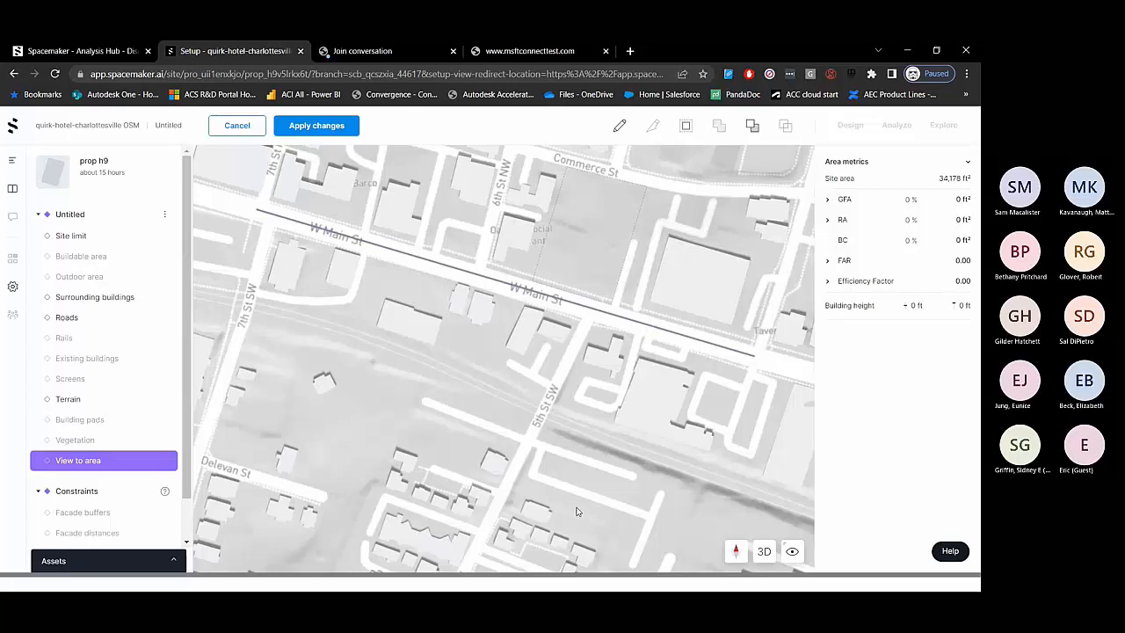
drag(585, 520, 571, 387)
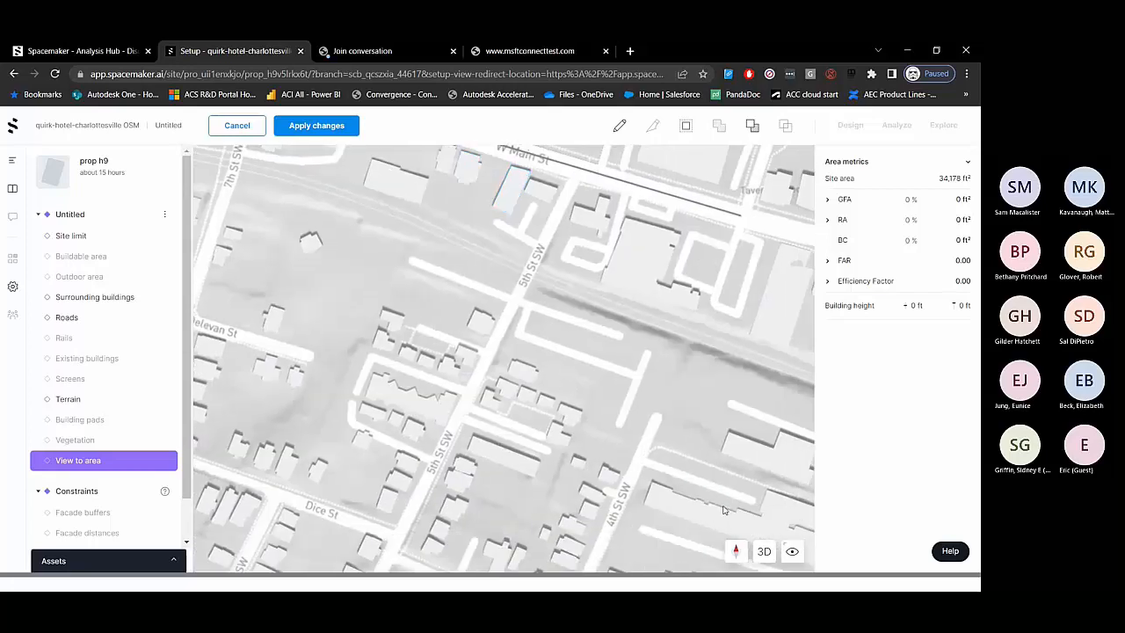
click(620, 125)
click(617, 415)
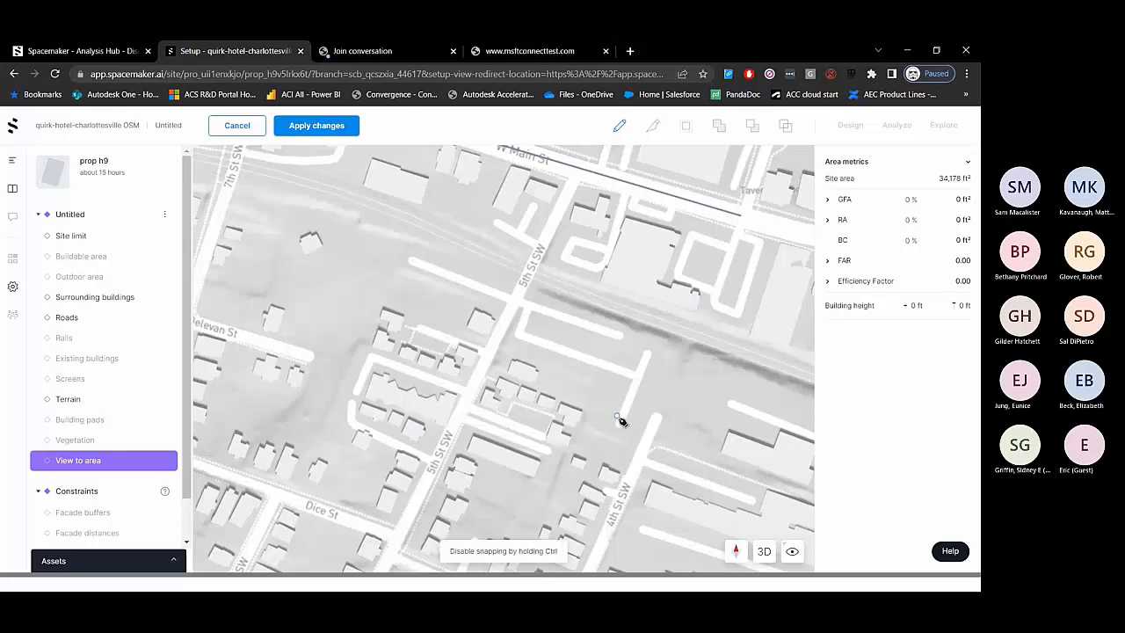
click(543, 385)
click(555, 355)
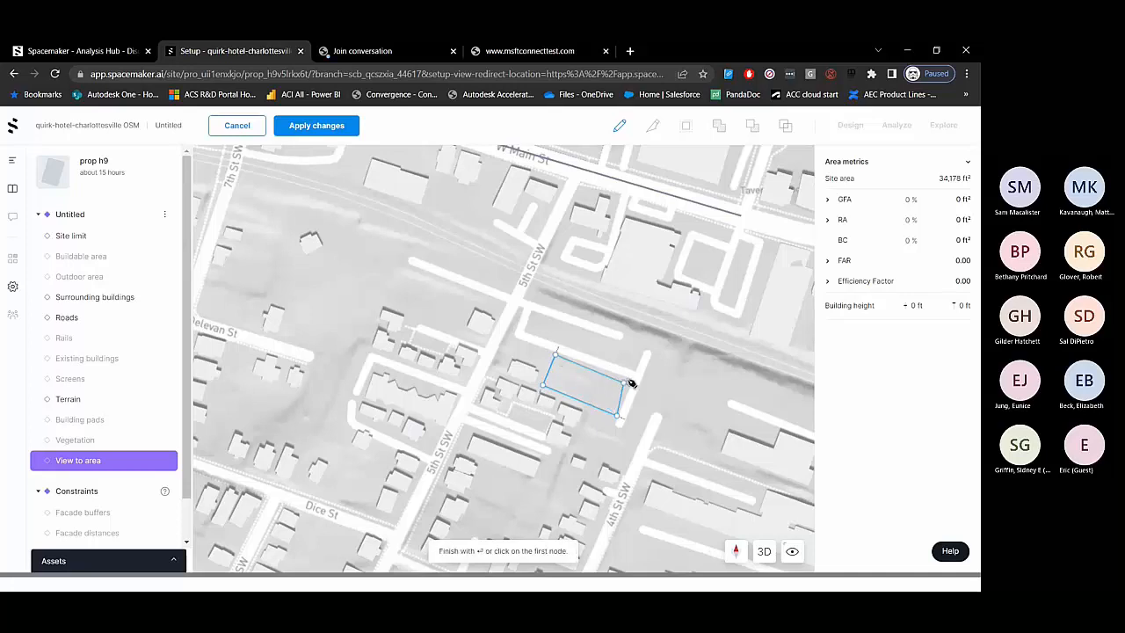
click(632, 384)
key(Return)
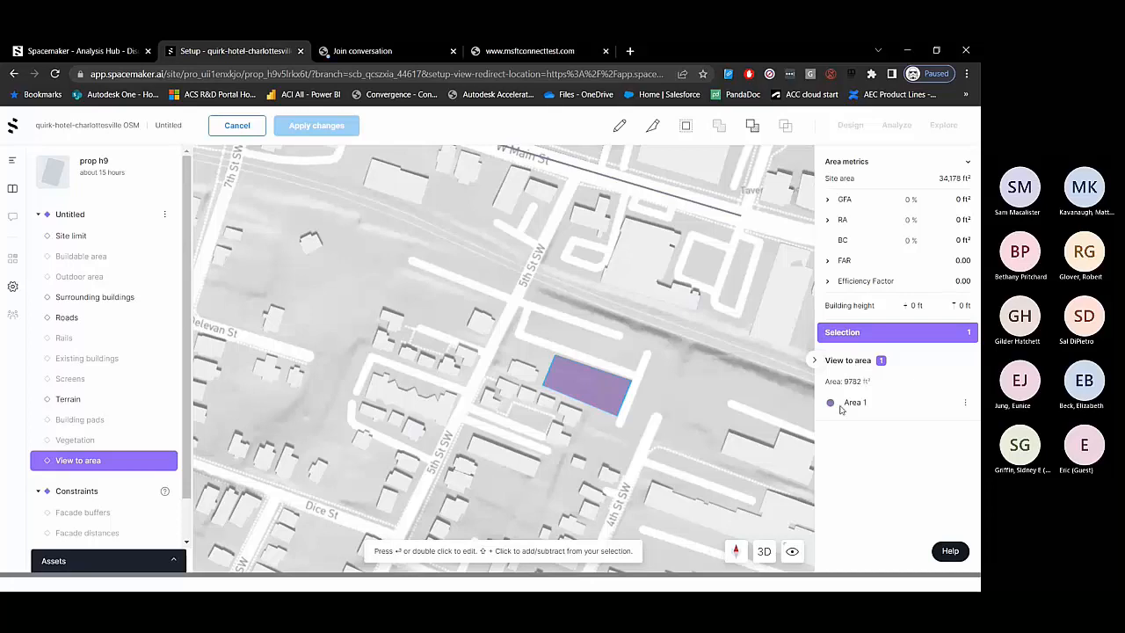
click(965, 404)
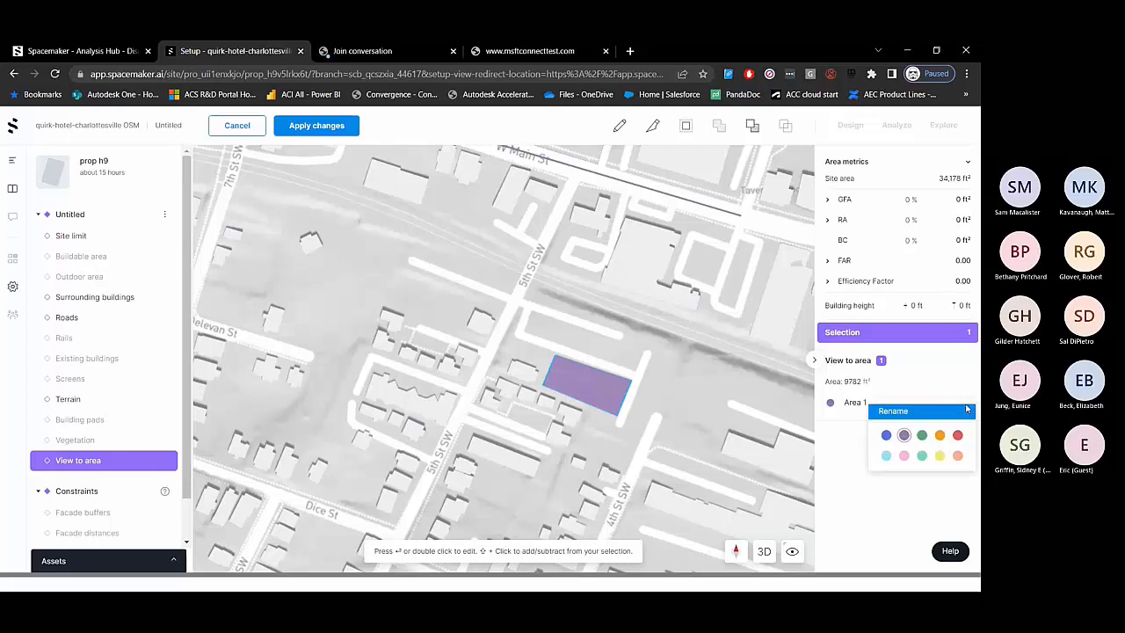
click(886, 456)
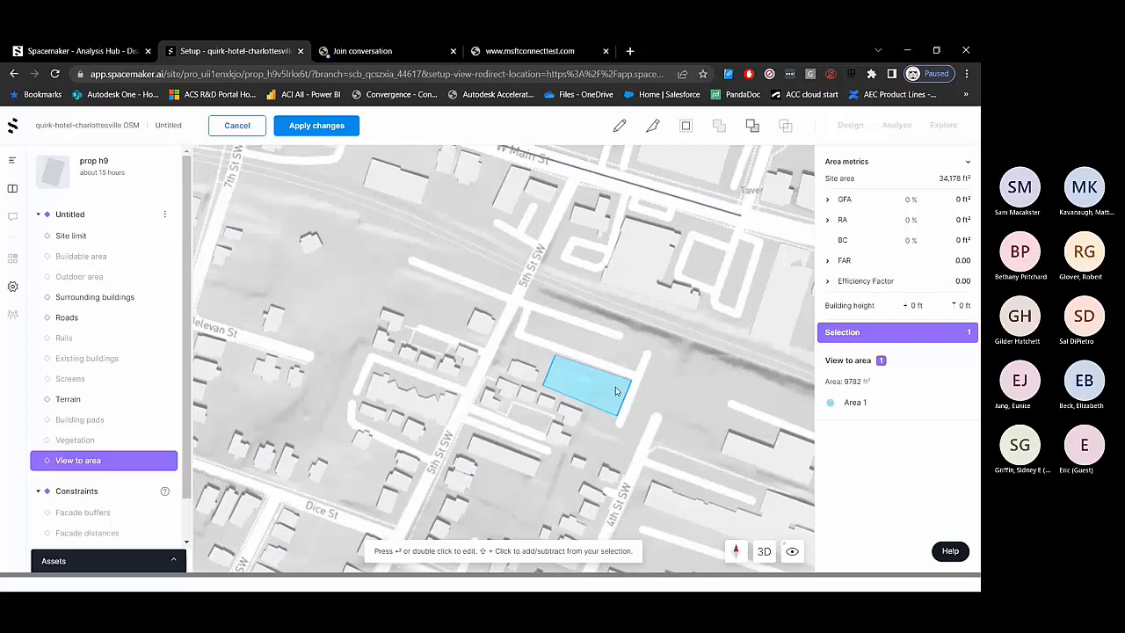
scroll(615, 400, down, 5)
scroll(601, 321, up, 5)
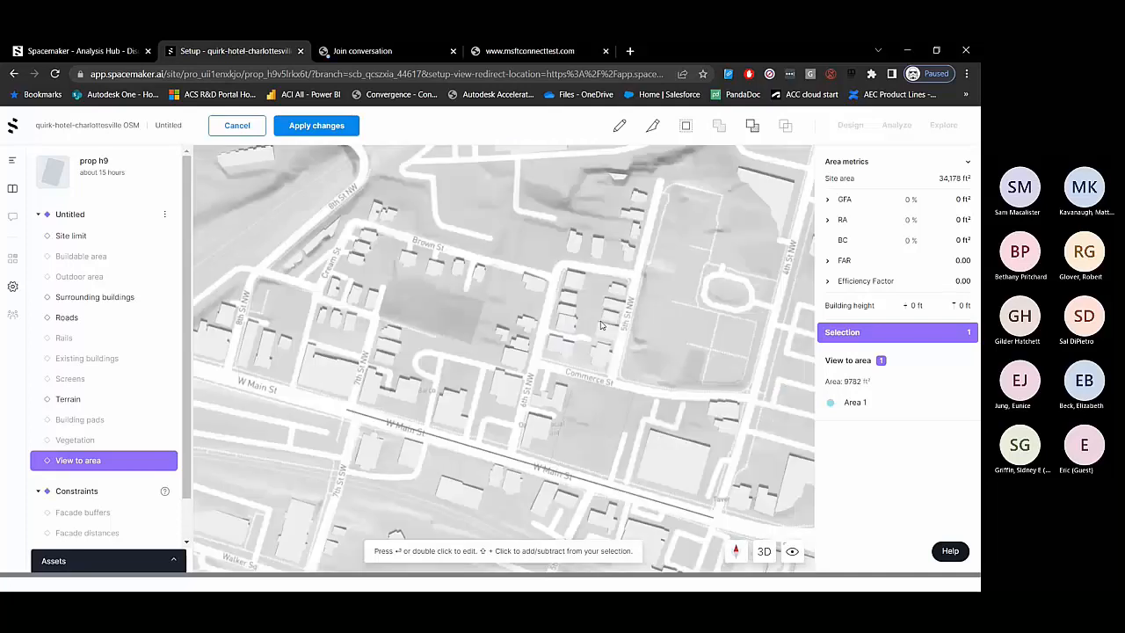
scroll(601, 326, up, 2)
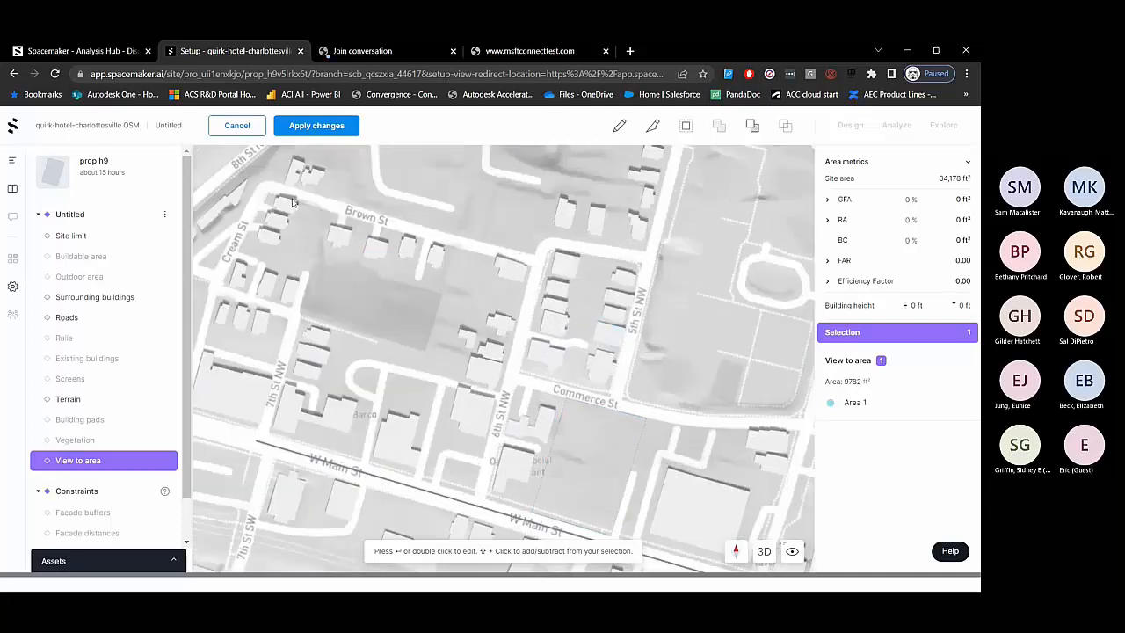
scroll(115, 364, down, 1)
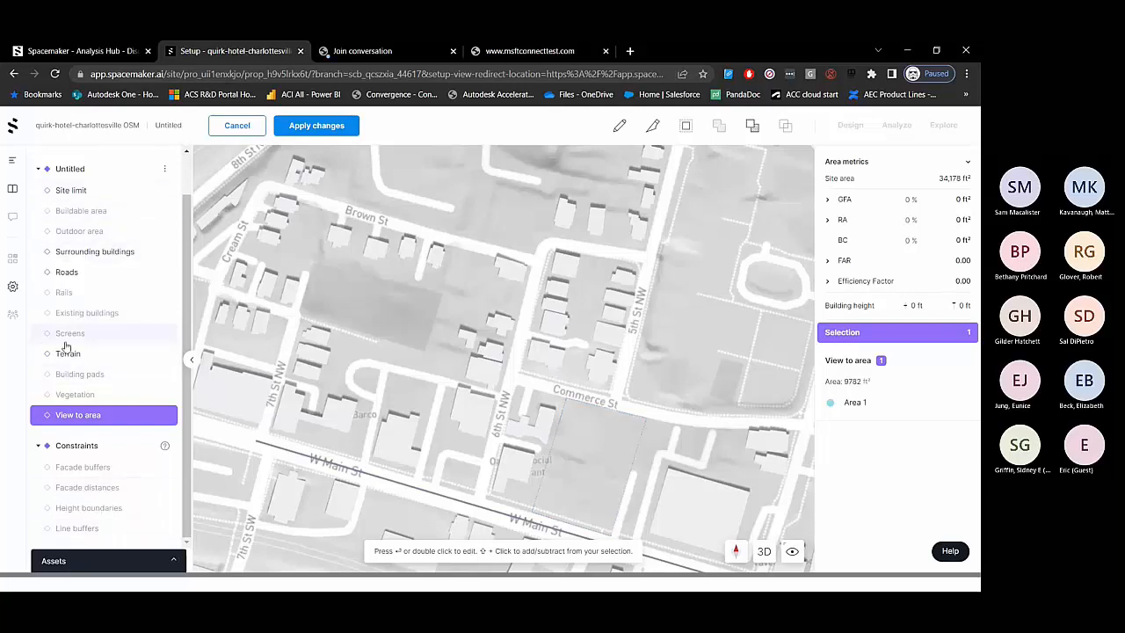
- Apply the road and View to area edits to the current scenario
click(318, 127)
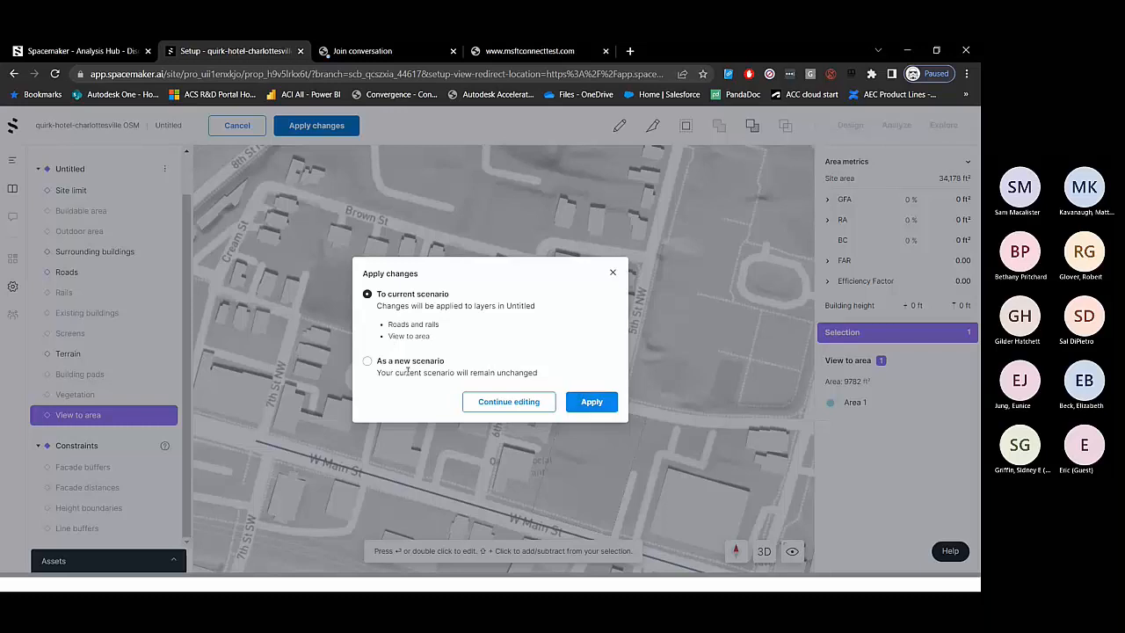
click(594, 402)
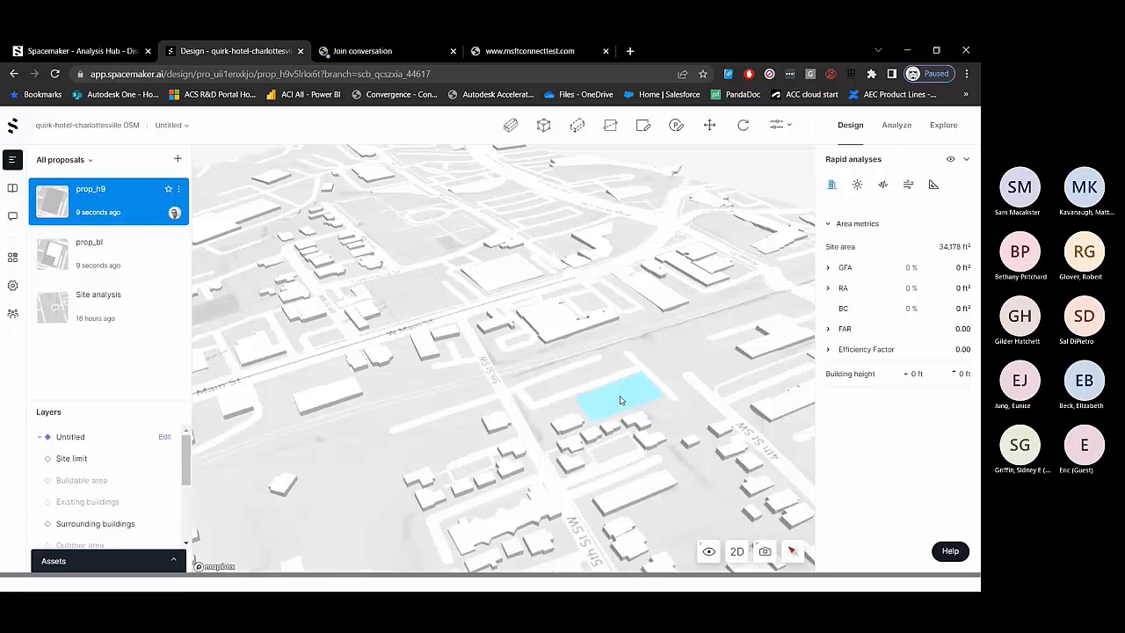
scroll(398, 338, up, 1)
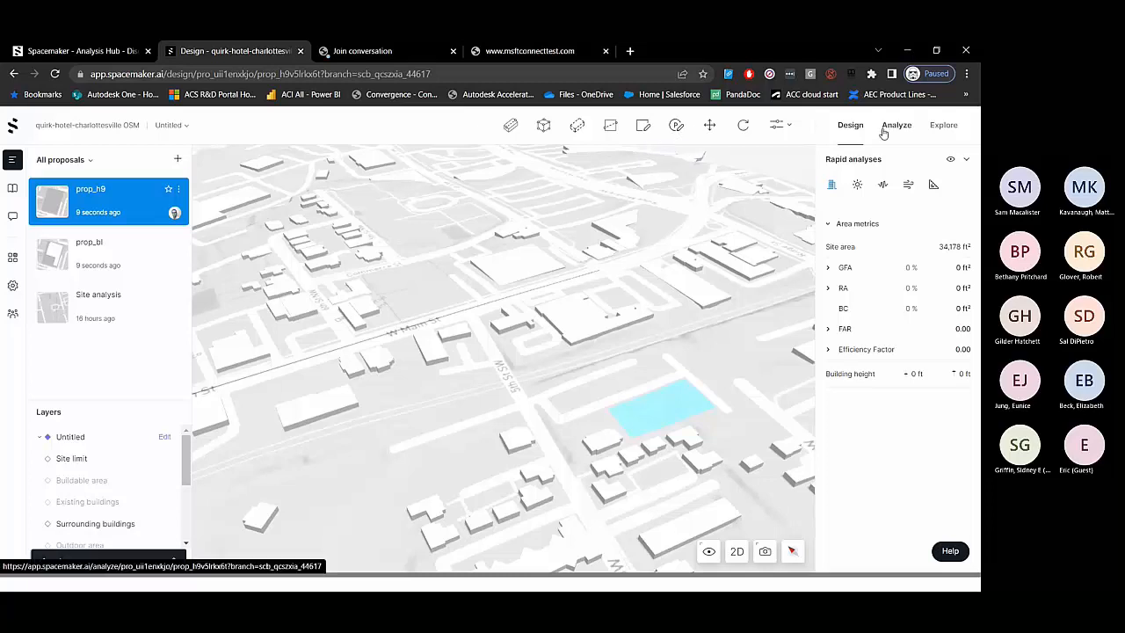
- Set up a site study for prop_h9 in Explore with varied heights, minimum 3 and maximum 8 stories
click(944, 126)
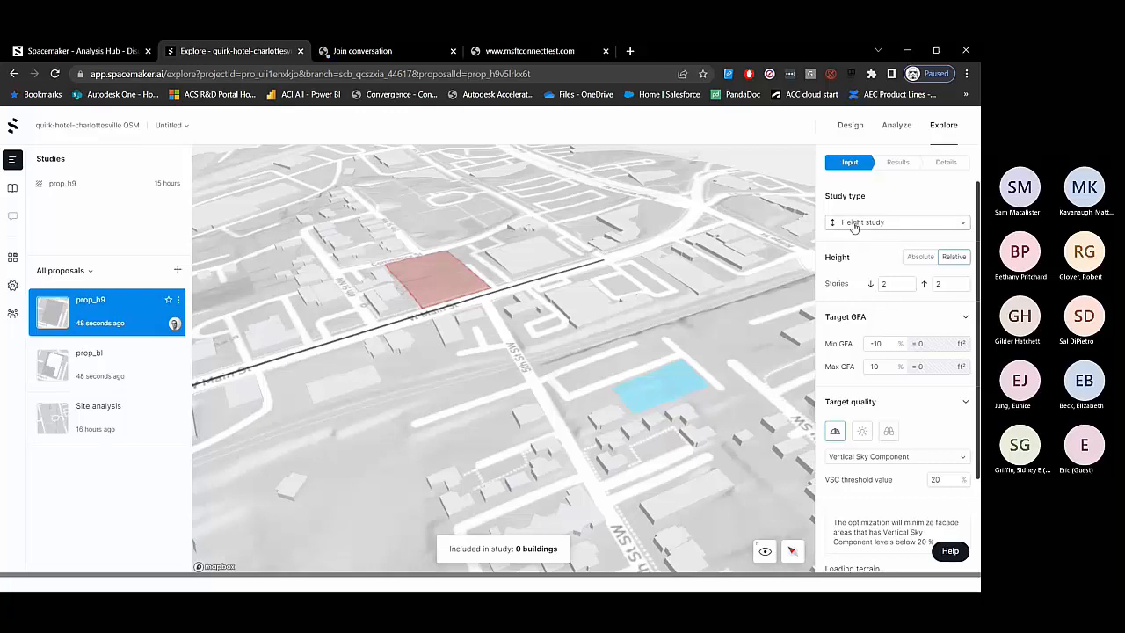
click(853, 225)
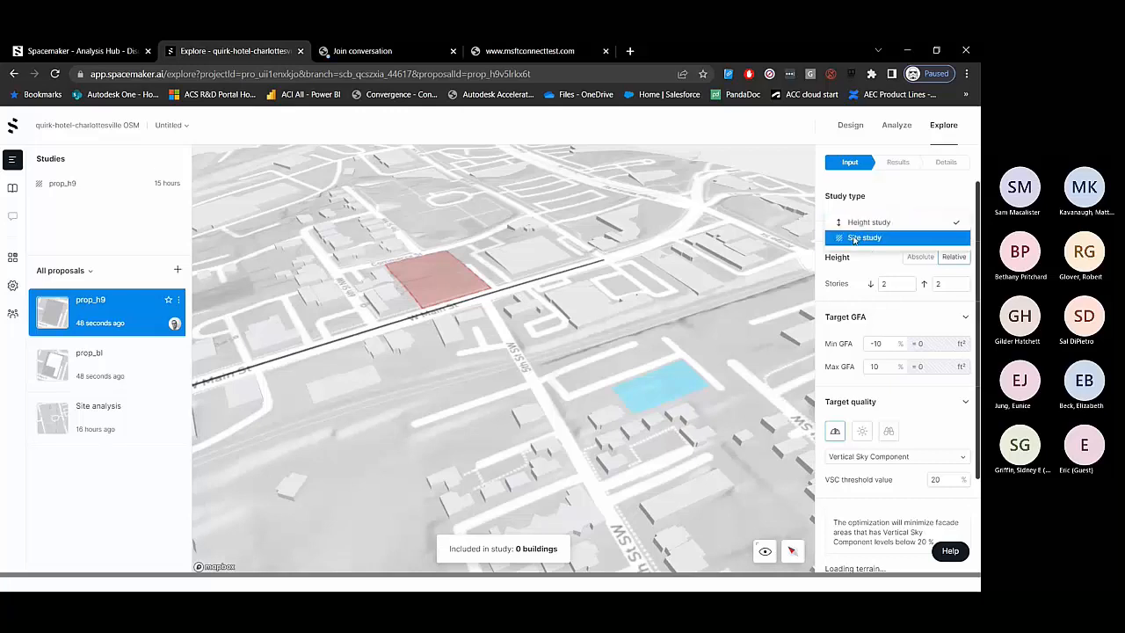
click(853, 238)
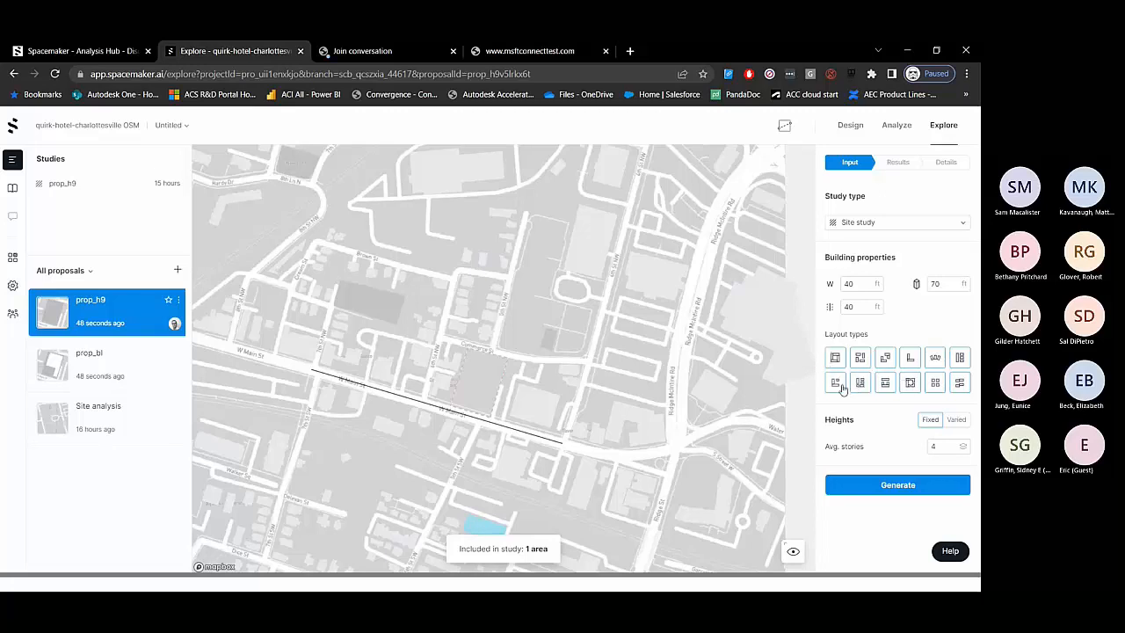
click(960, 420)
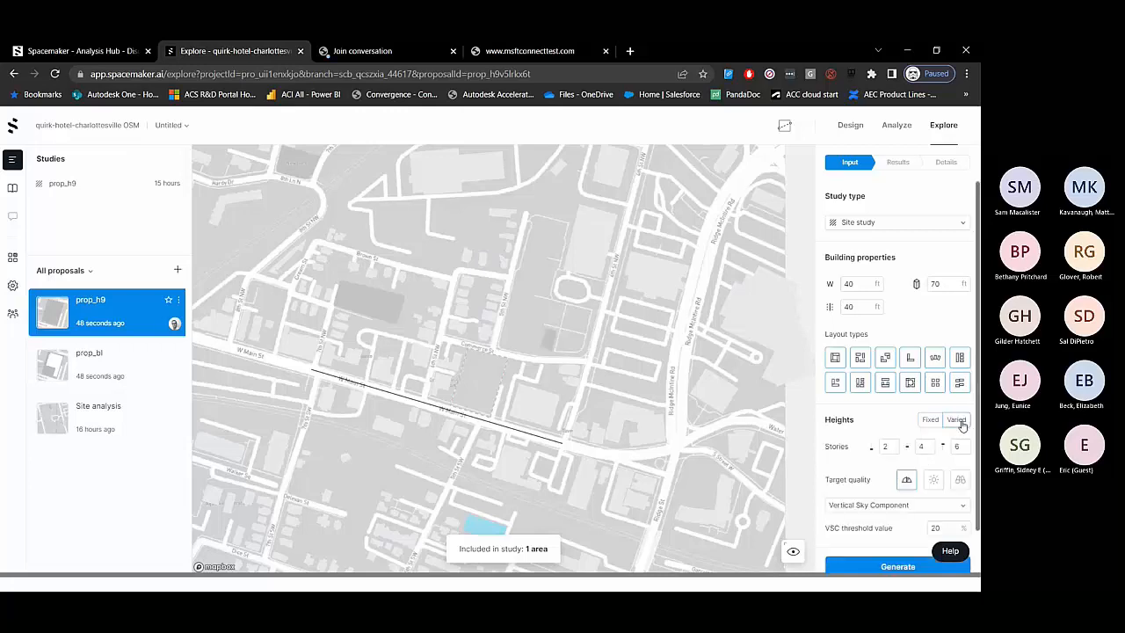
double_click(886, 446)
double_click(957, 447)
text(8)
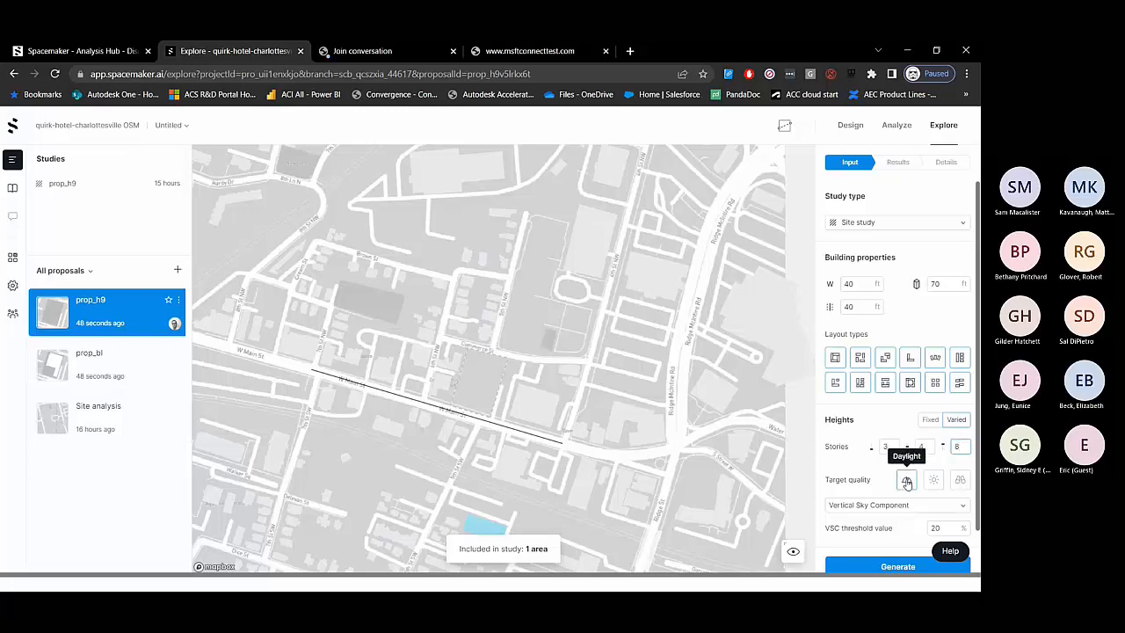
- Choose view as the target quality for the site study and generate the layouts
click(933, 480)
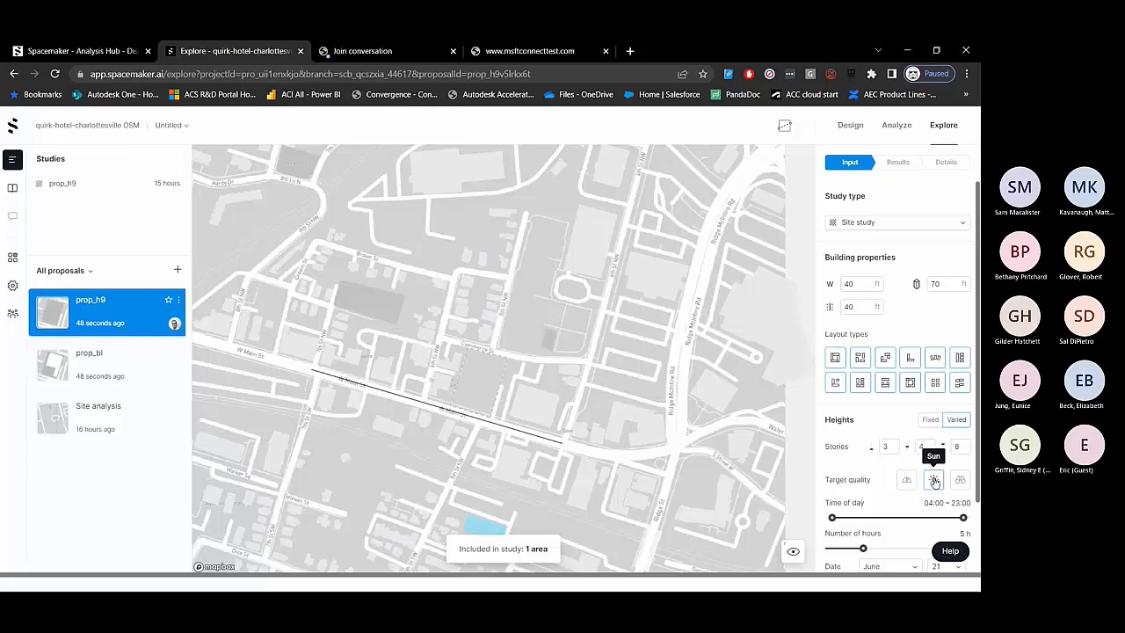
click(953, 481)
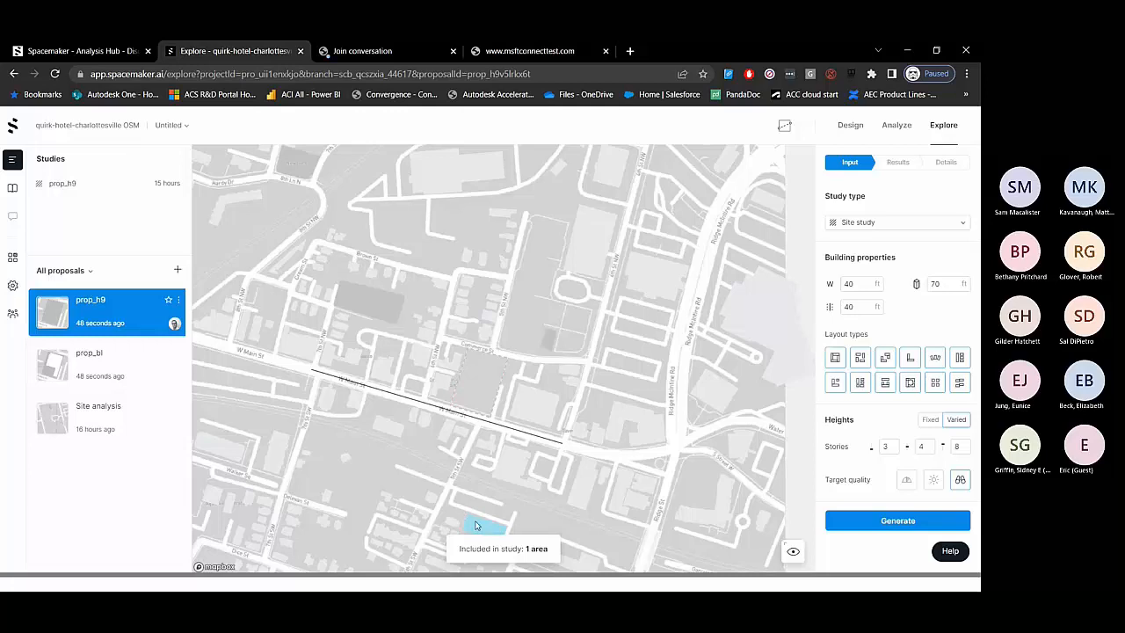
click(889, 521)
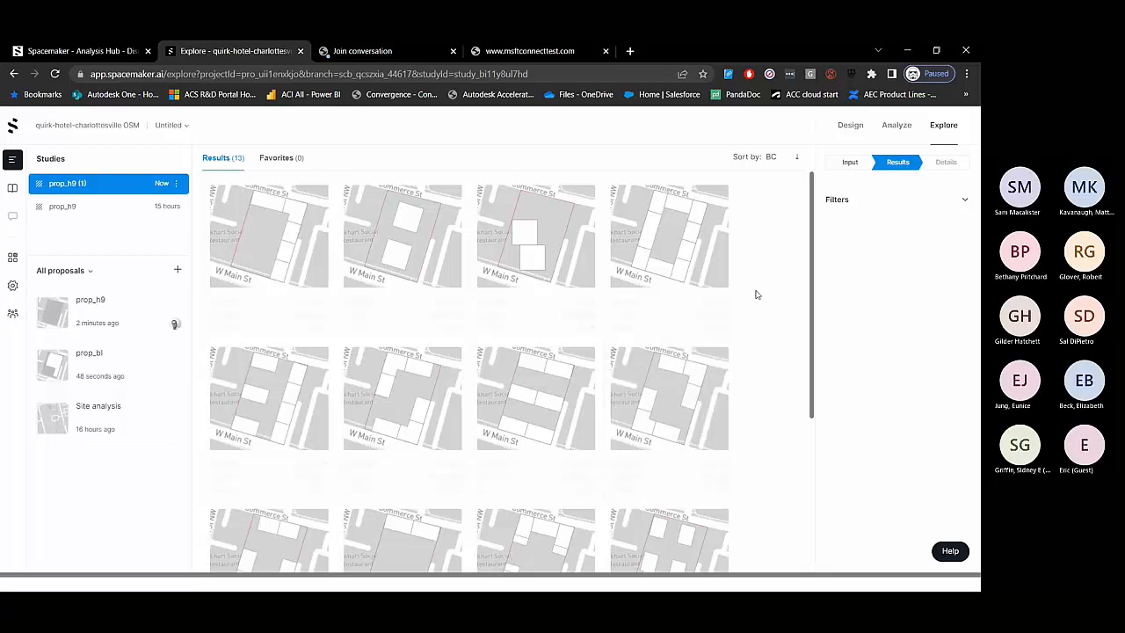
- Sort the generated layouts by GFA and by number of buildings, and look through the whole list
click(774, 158)
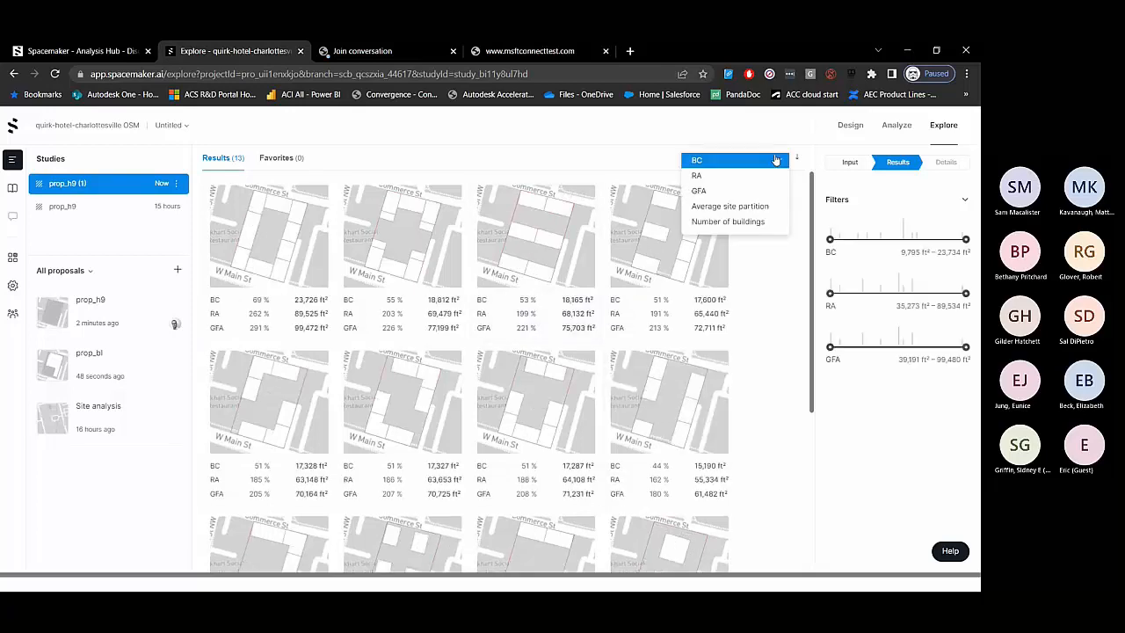
click(711, 191)
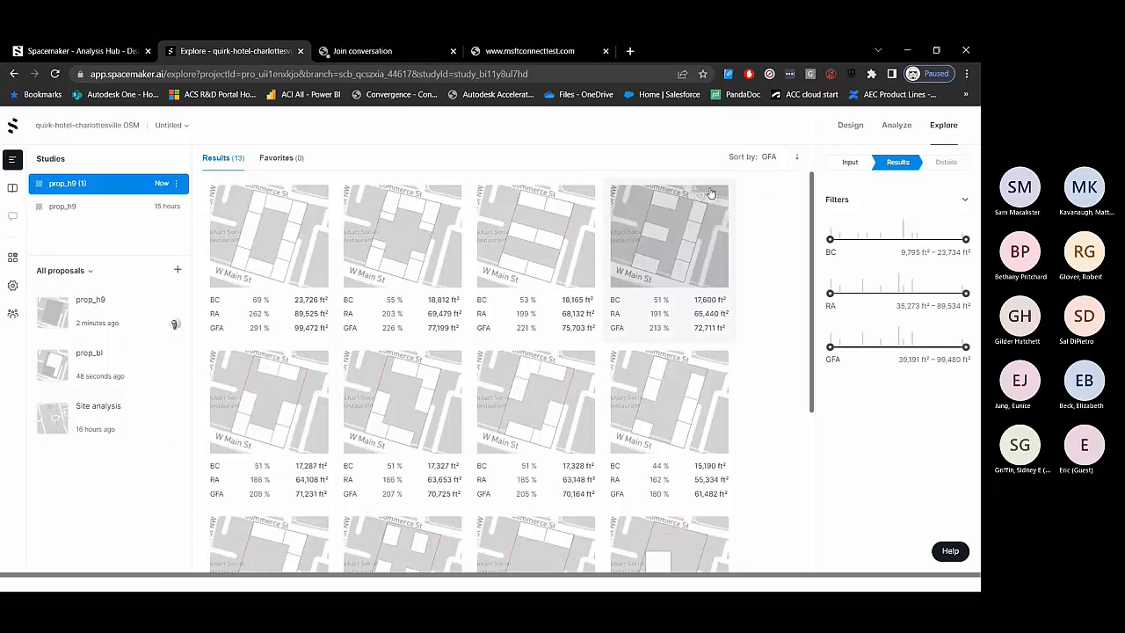
click(775, 161)
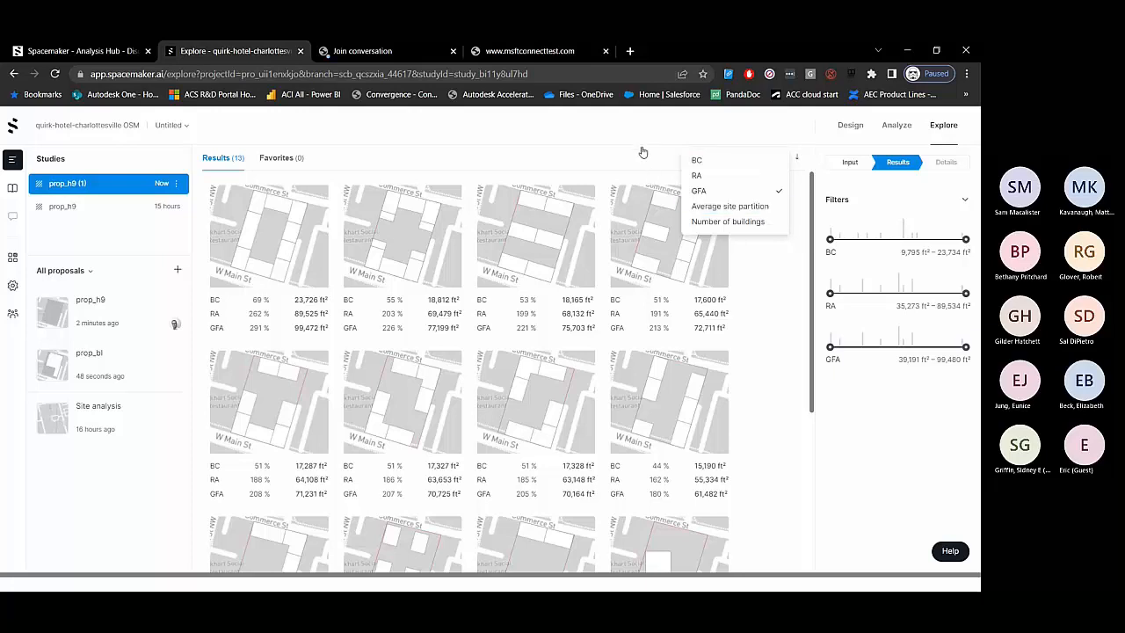
click(728, 221)
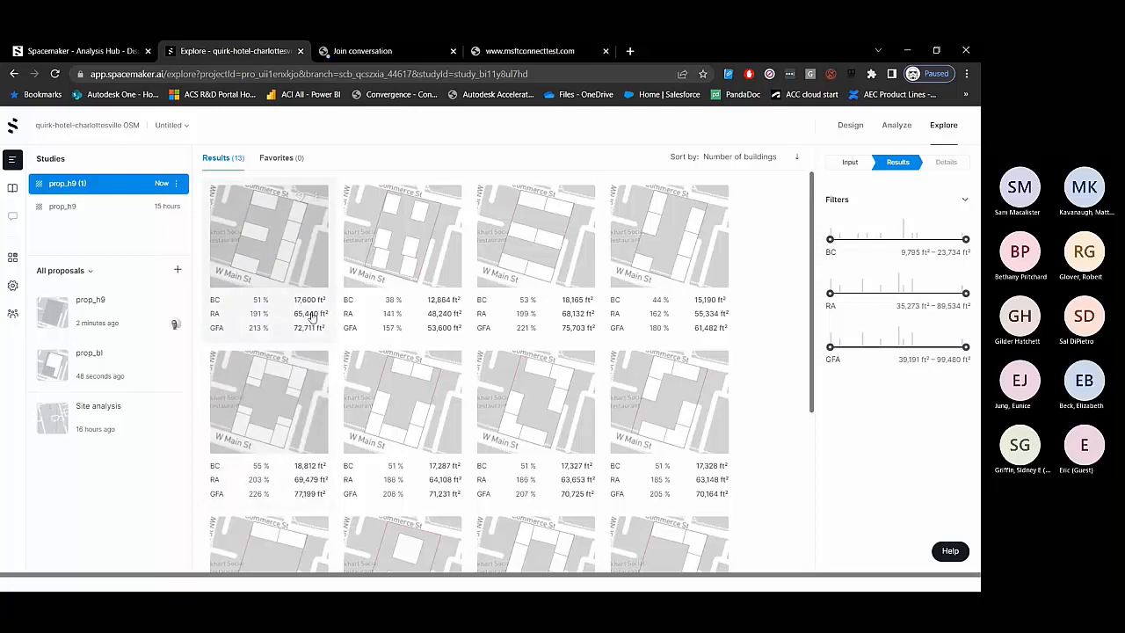
scroll(321, 439, down, 3)
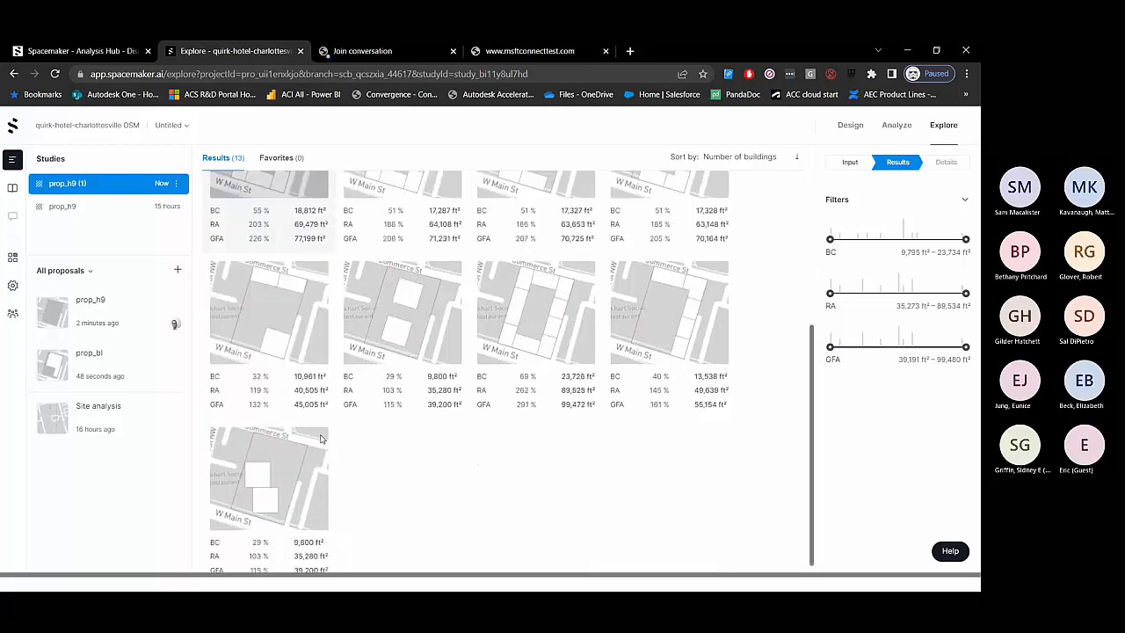
scroll(321, 440, up, 3)
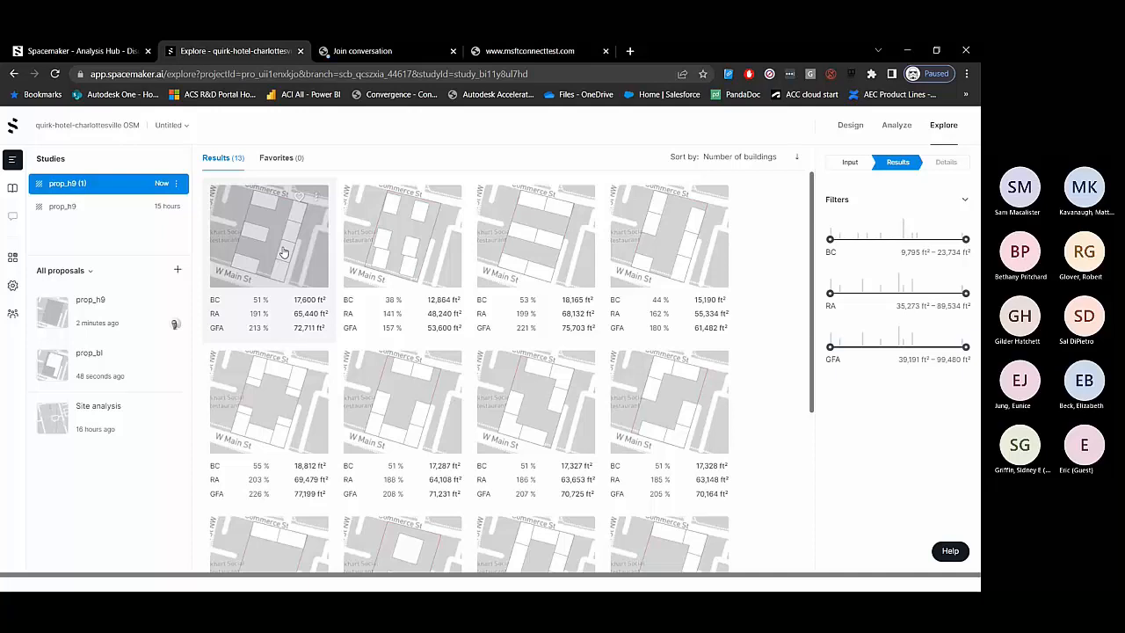
- Mark the layouts with GFA of 70,164, 70,725 and 71,231 ft² as favorites
scroll(580, 365, down, 2)
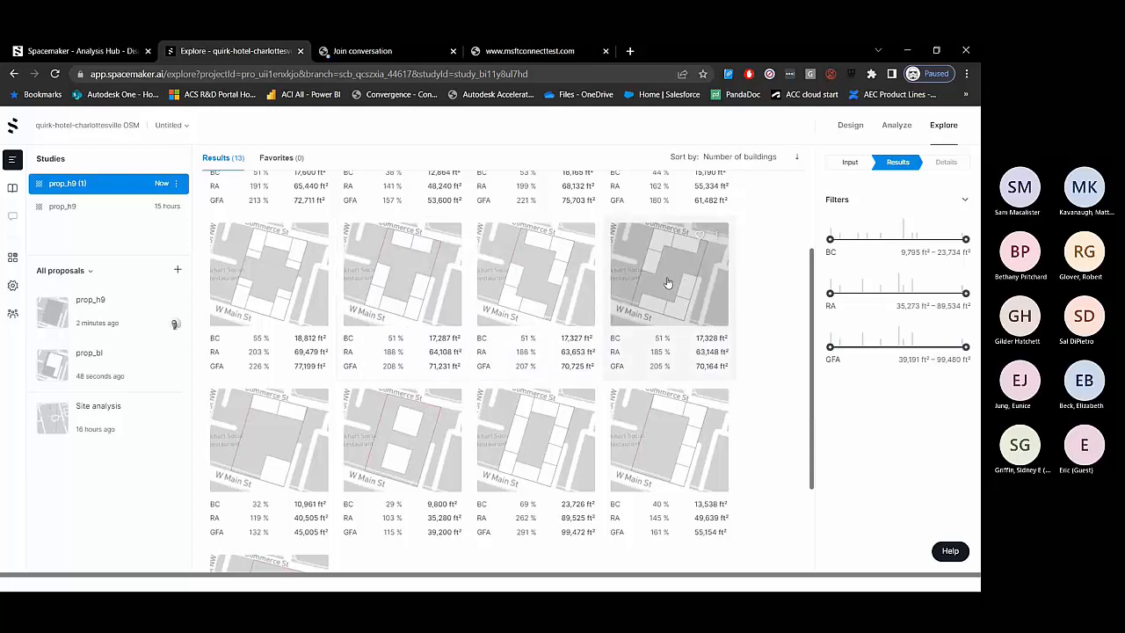
click(699, 234)
click(566, 235)
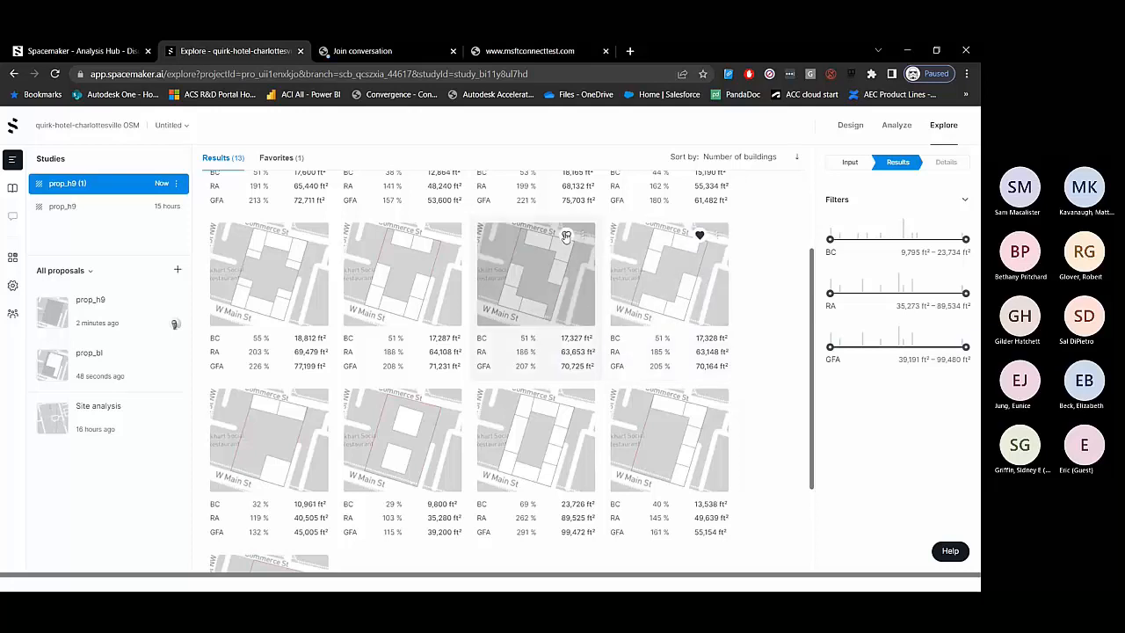
click(432, 236)
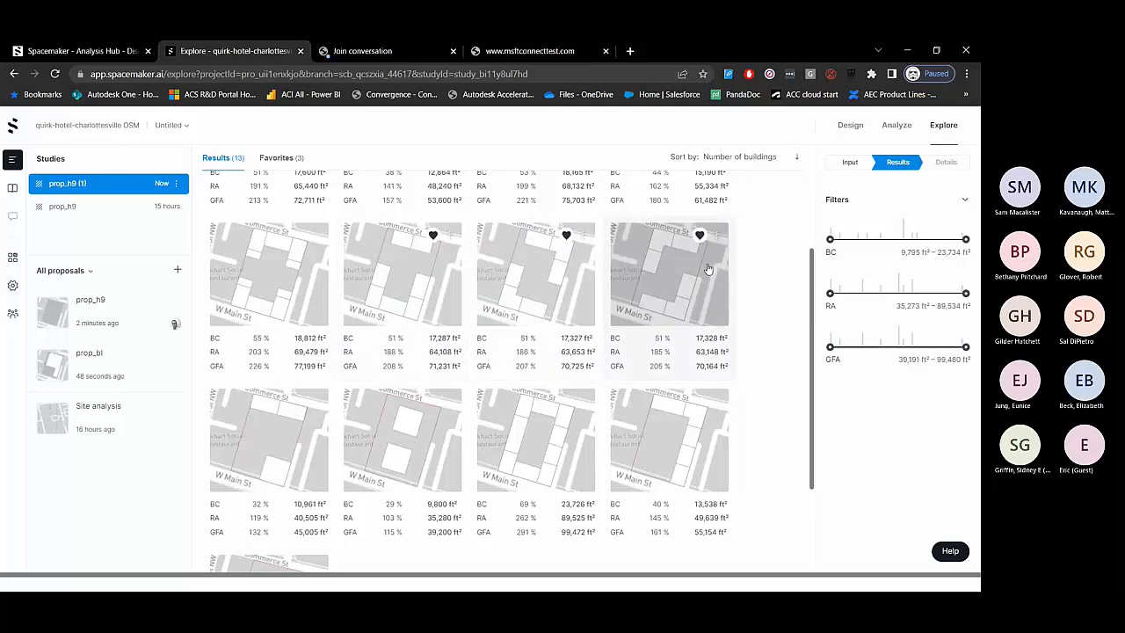
- Add the favorited layout with 70,164 ft² GFA to the proposal list and open it in Design
click(716, 235)
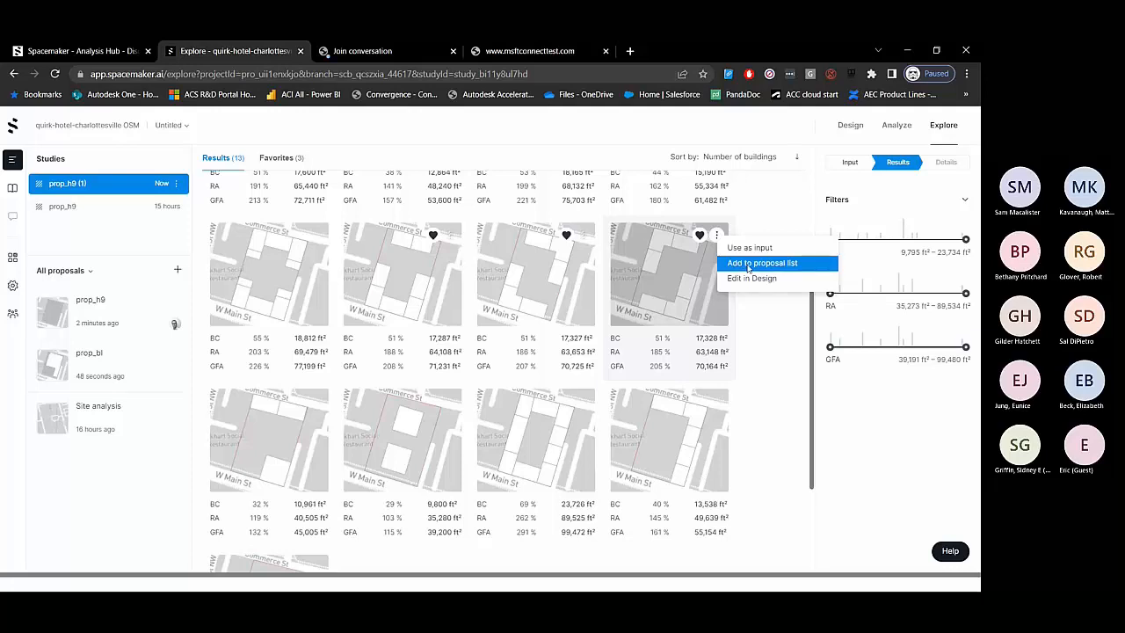
click(747, 263)
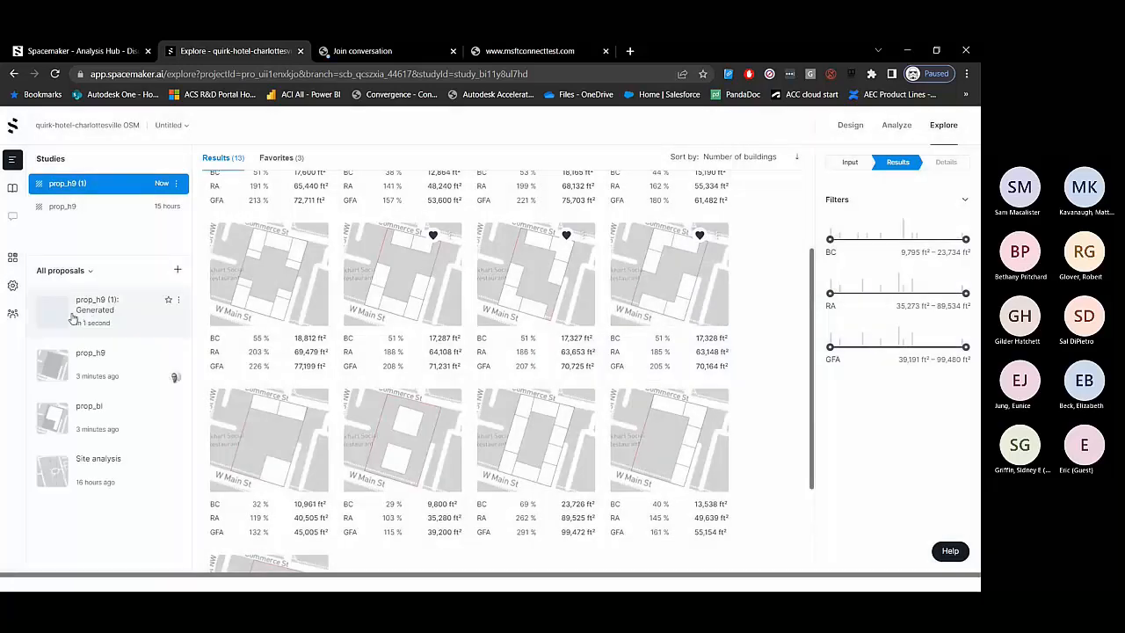
click(57, 315)
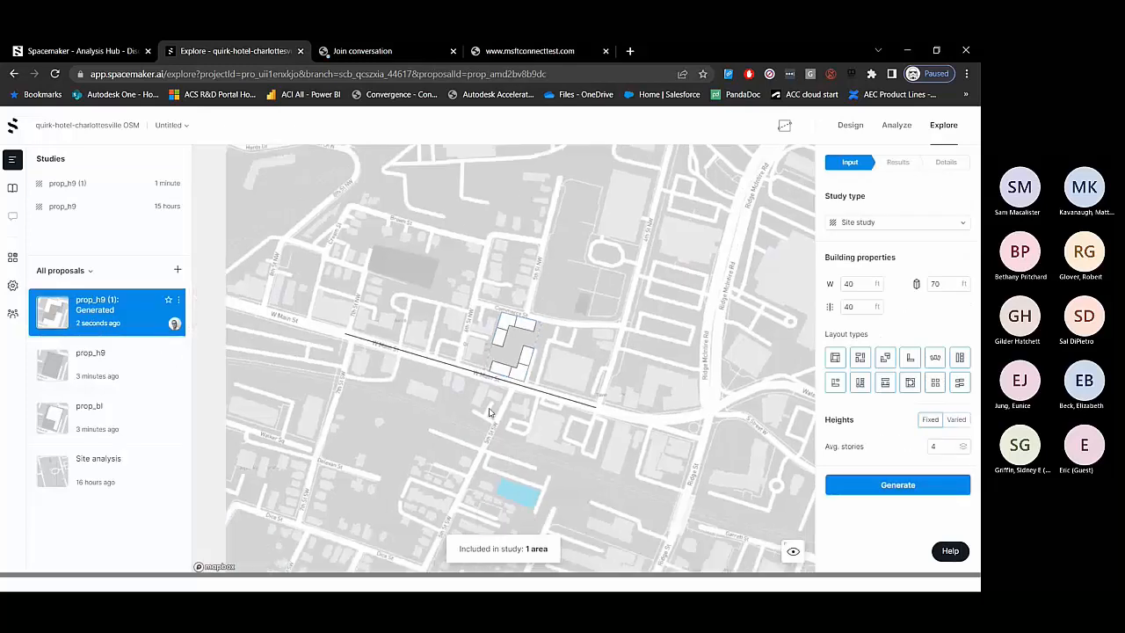
click(851, 126)
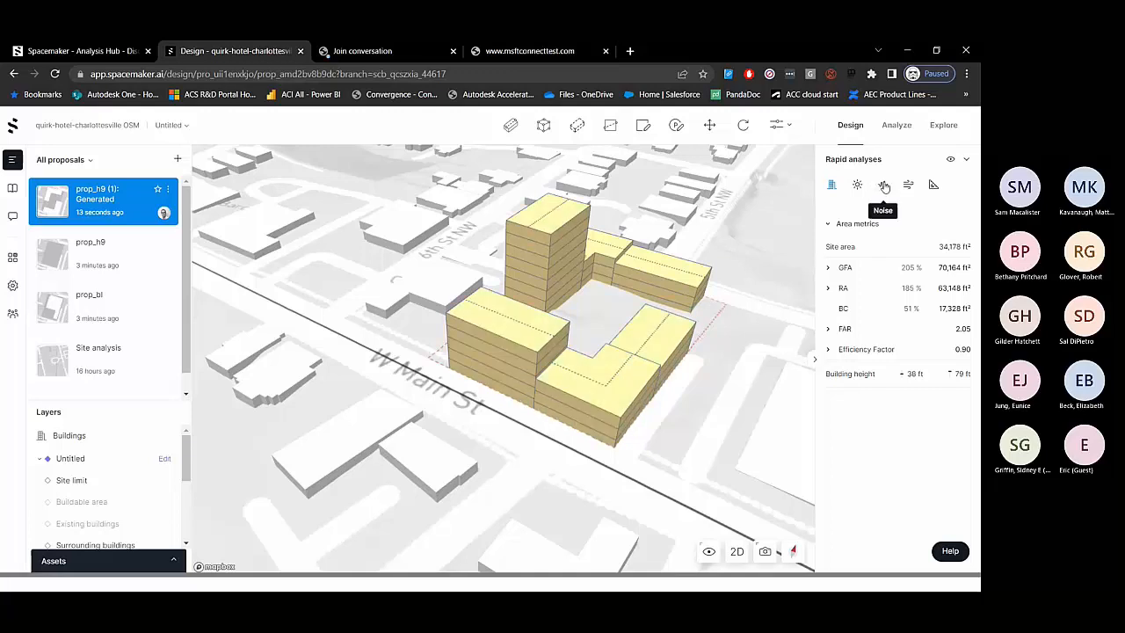
- Order the June 21 sun analysis and the VSC daylight analysis for the generated proposal
click(895, 125)
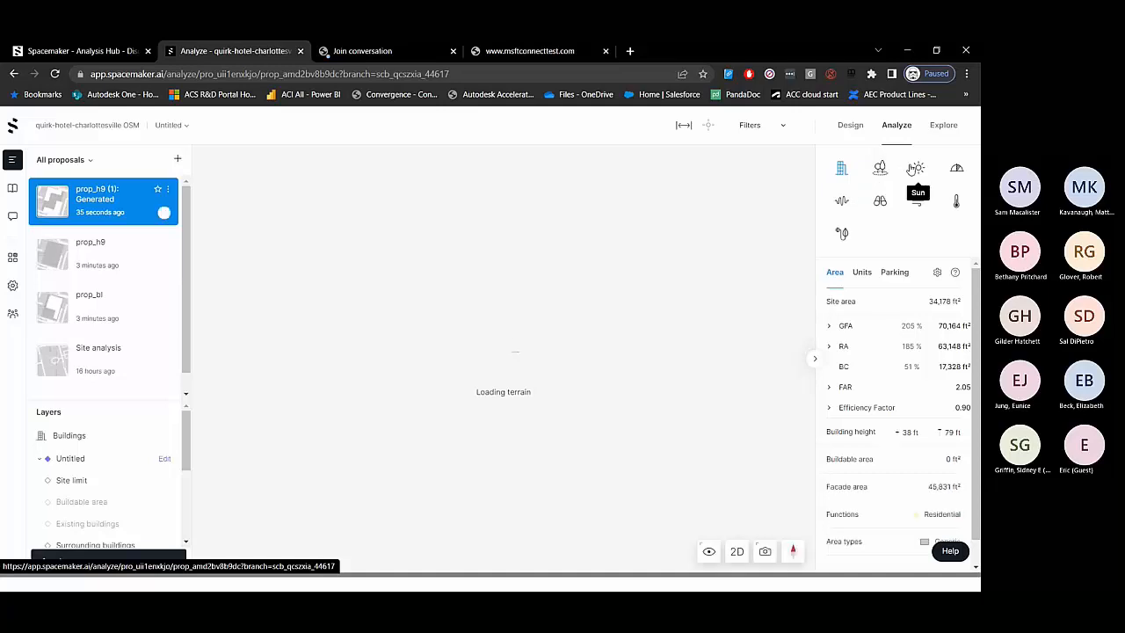
click(914, 167)
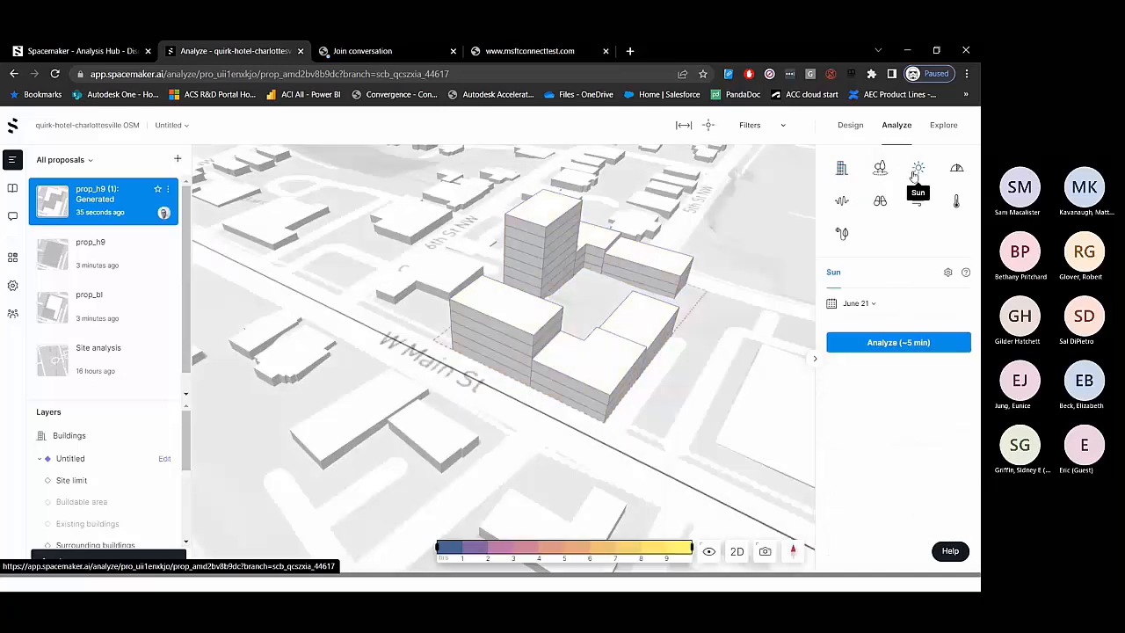
click(896, 342)
click(958, 170)
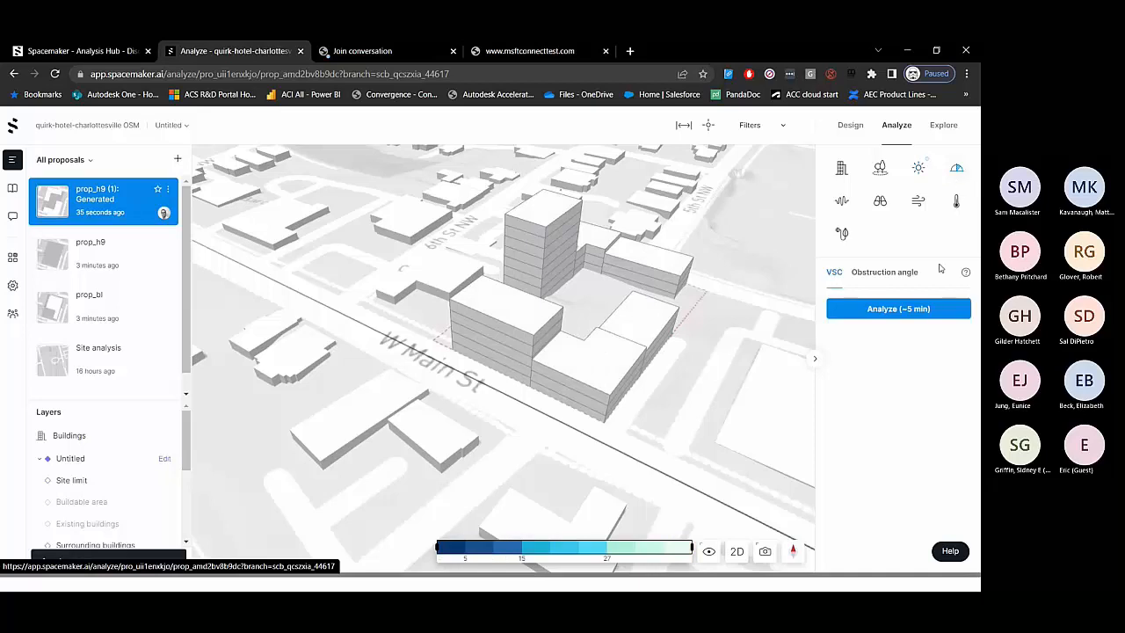
click(900, 308)
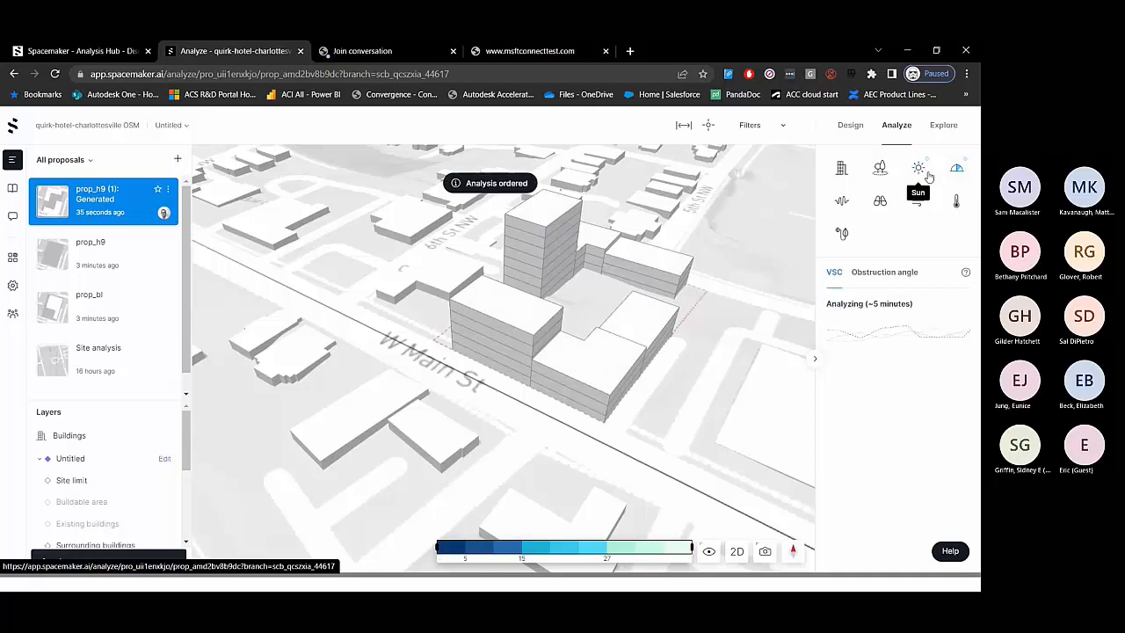
- Order the noise analysis and the view distance analysis for the generated proposal
click(879, 200)
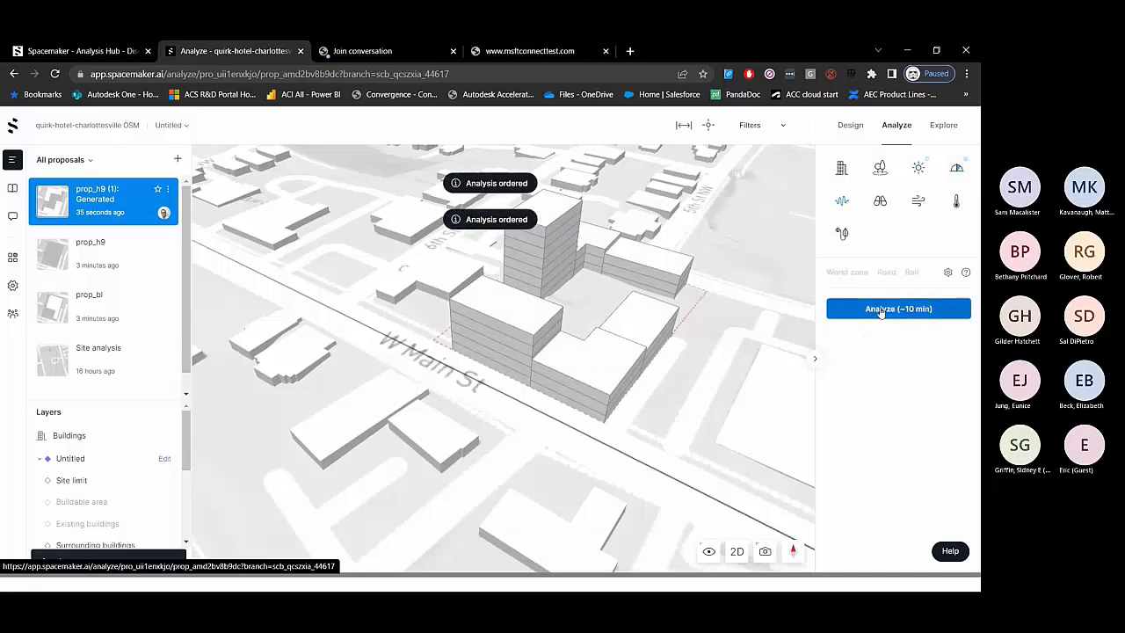
click(880, 309)
click(882, 312)
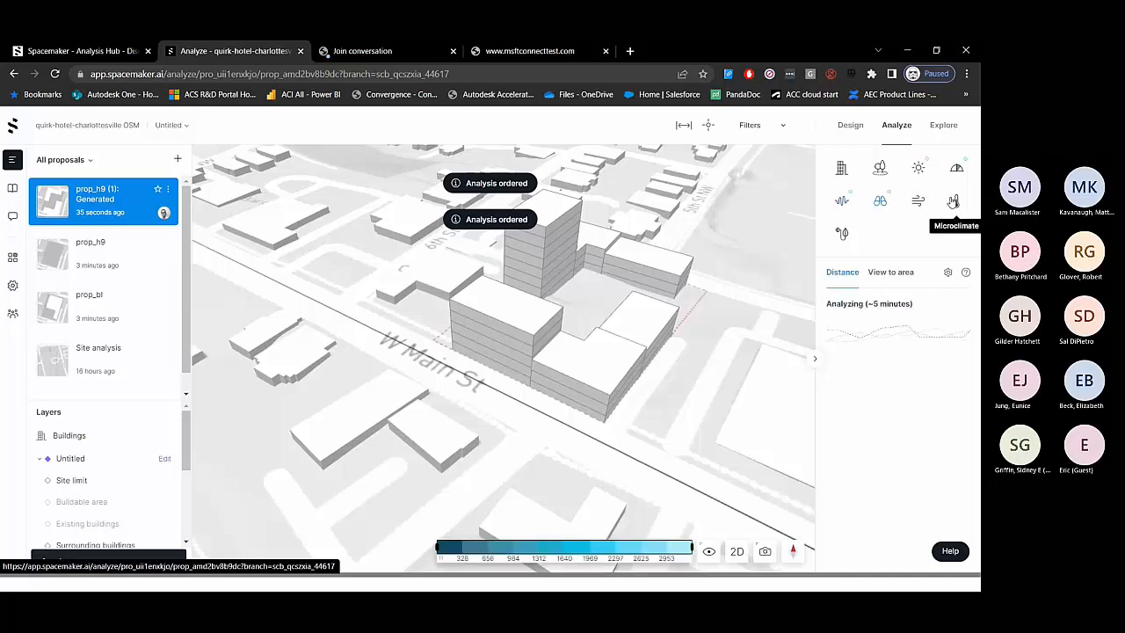
- Order the wind comfort analysis for the center of site and review its Global Wind Atlas 3.0 wind rose
click(956, 201)
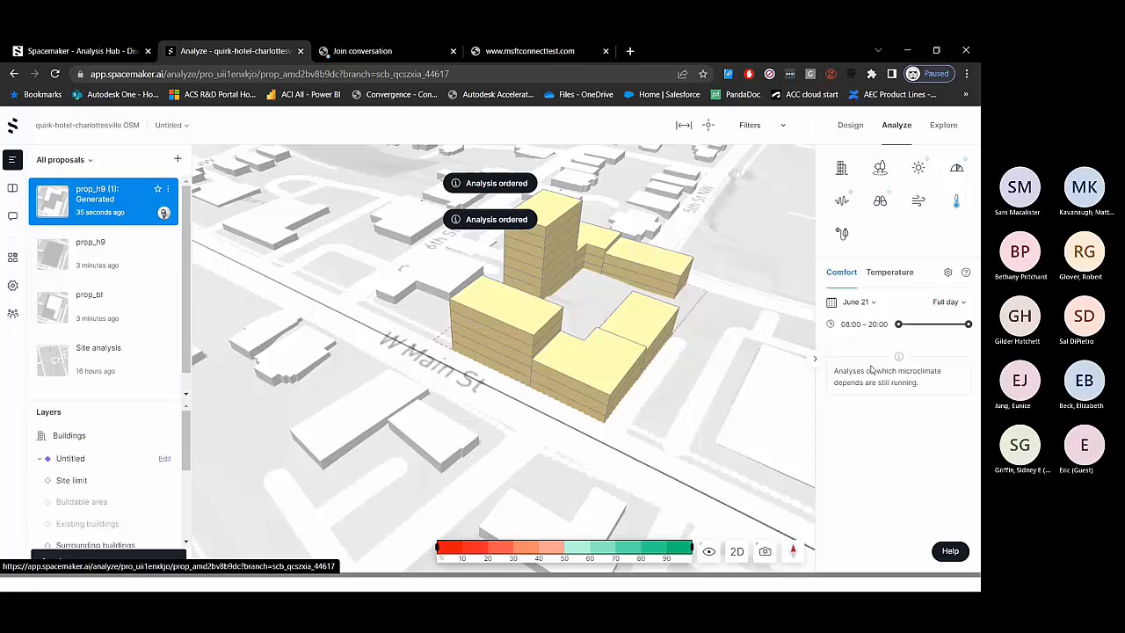
click(919, 205)
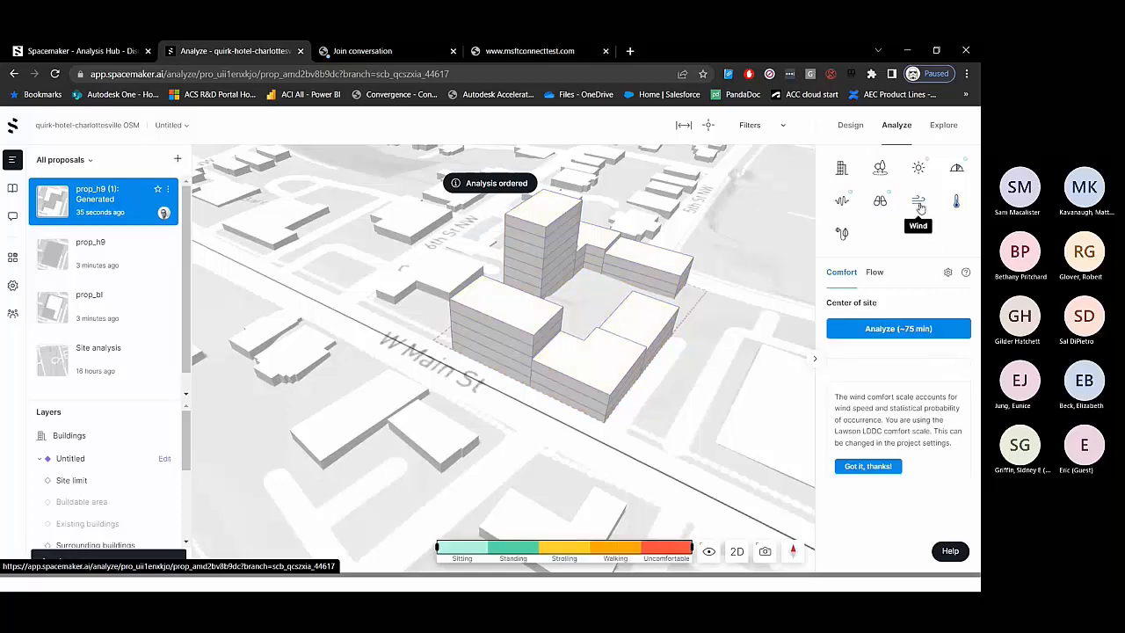
click(884, 330)
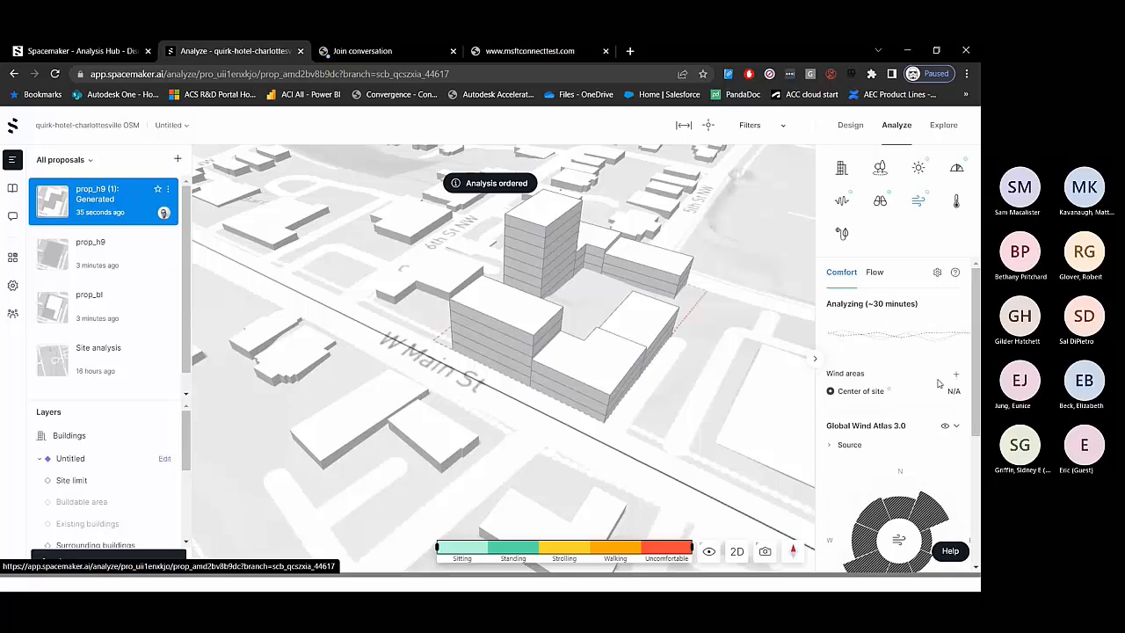
scroll(927, 428, down, 3)
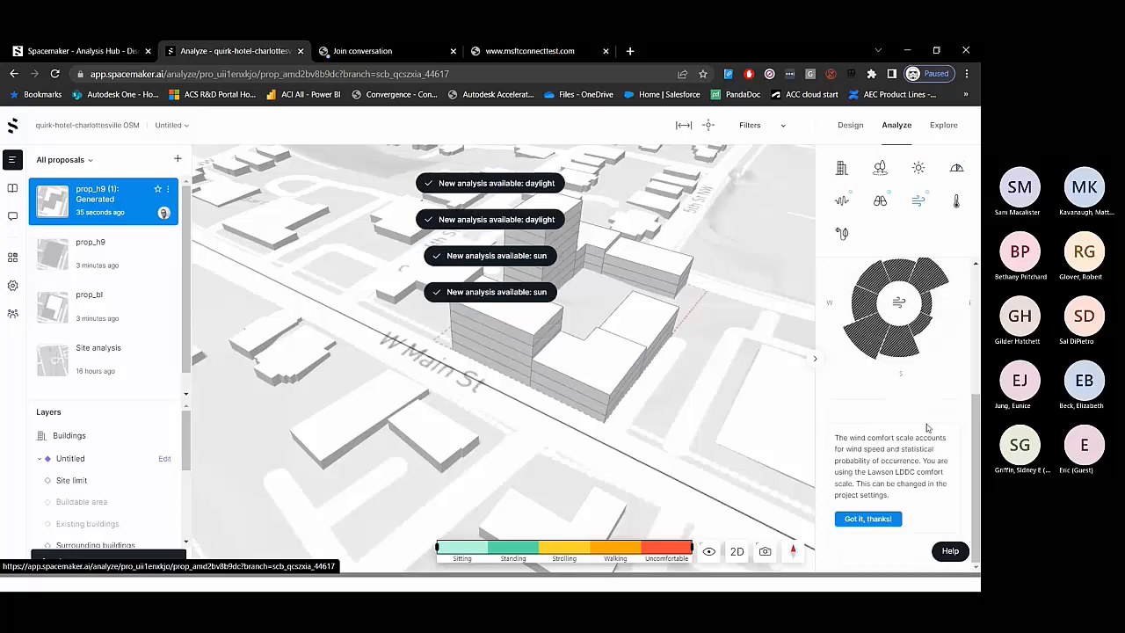
scroll(924, 428, up, 2)
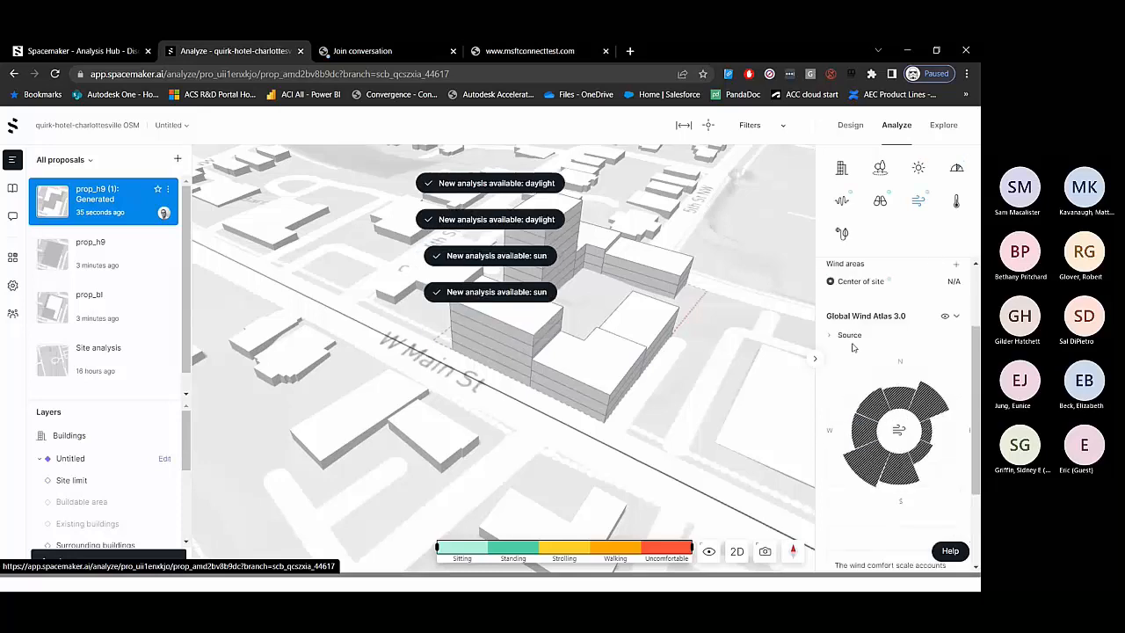
- Read the Lawson LDDC wind comfort scale note and browse the analysis descriptions on the Spacemaker Analysis Hub page before returning to the project
scroll(898, 355, down, 2)
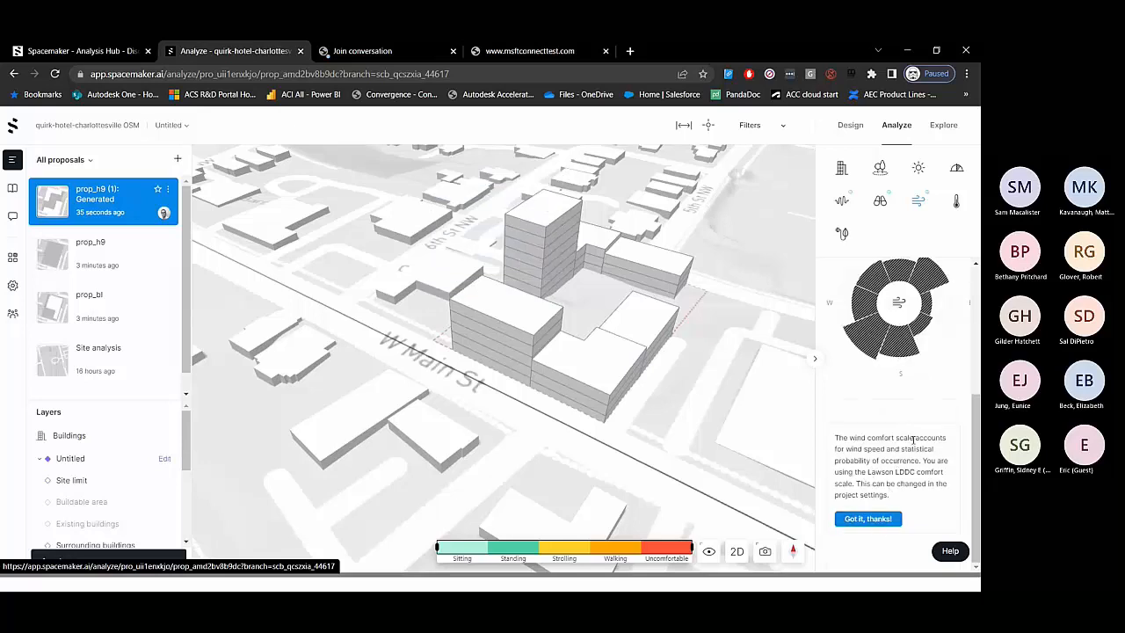
drag(867, 472, 934, 473)
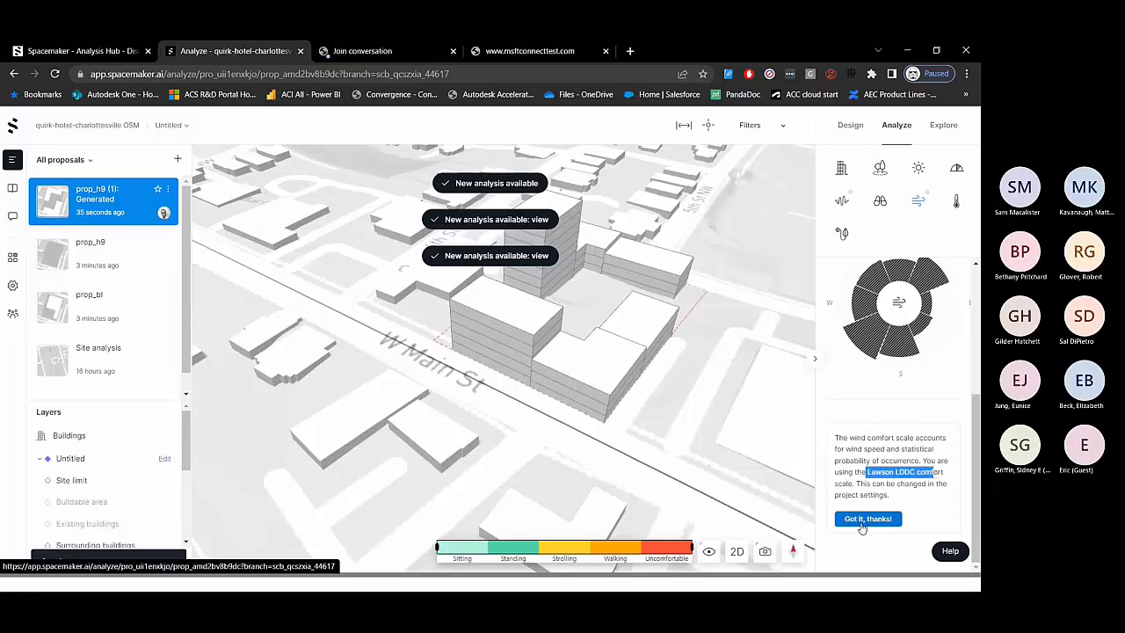
click(88, 44)
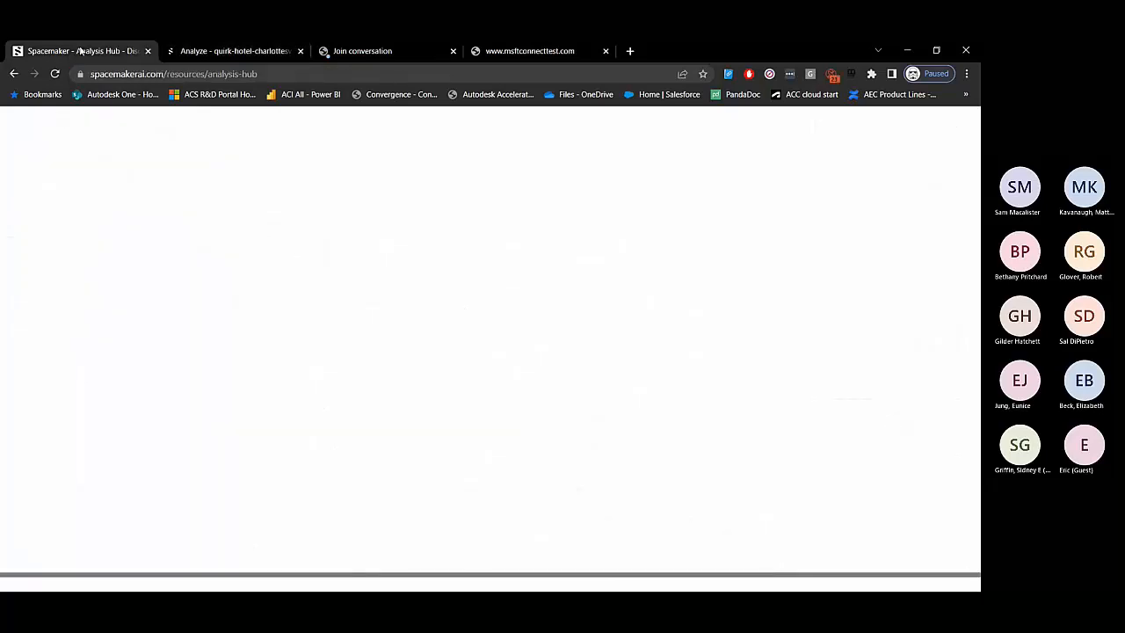
scroll(424, 438, down, 10)
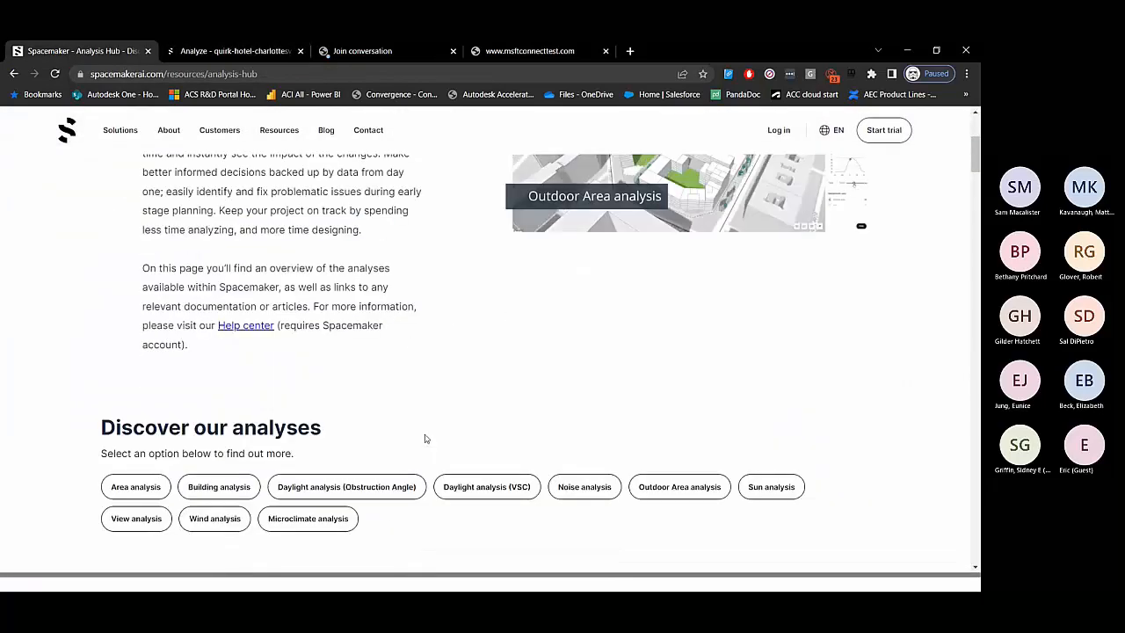
scroll(424, 438, down, 3)
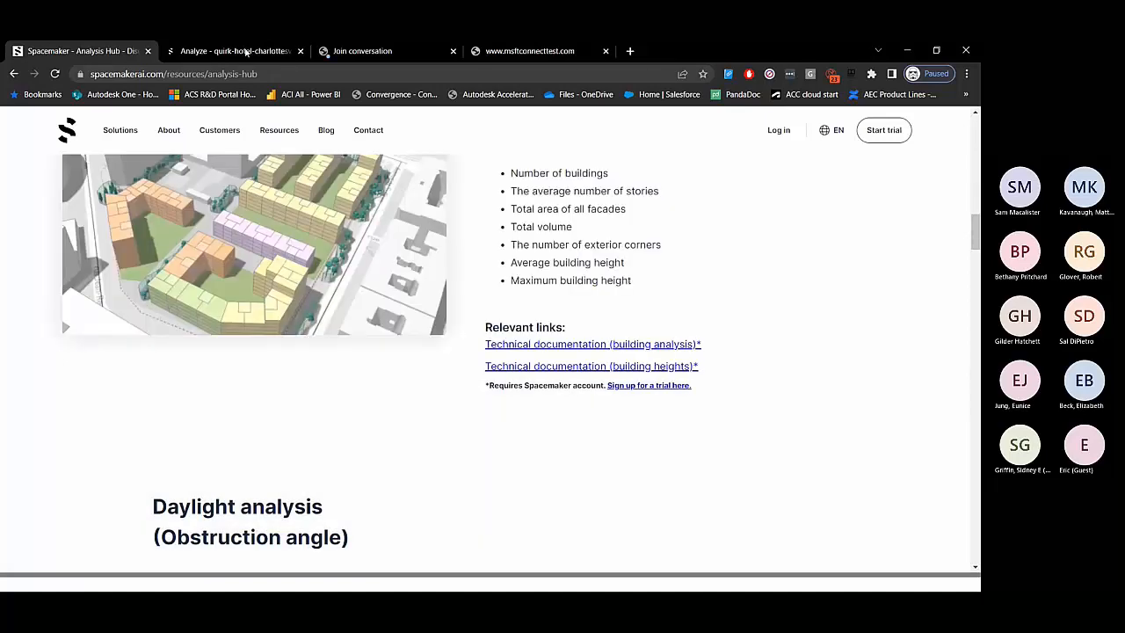
click(246, 51)
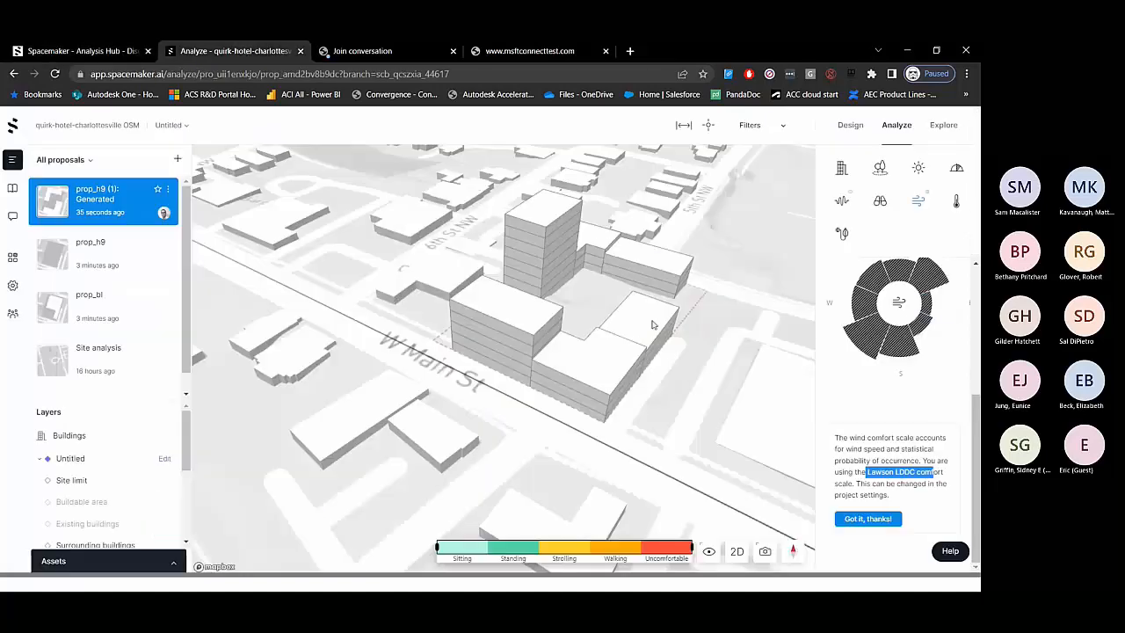
- Display the June 21 sun analysis results and finish the two-part tip on analyzing mesh geometries
click(918, 172)
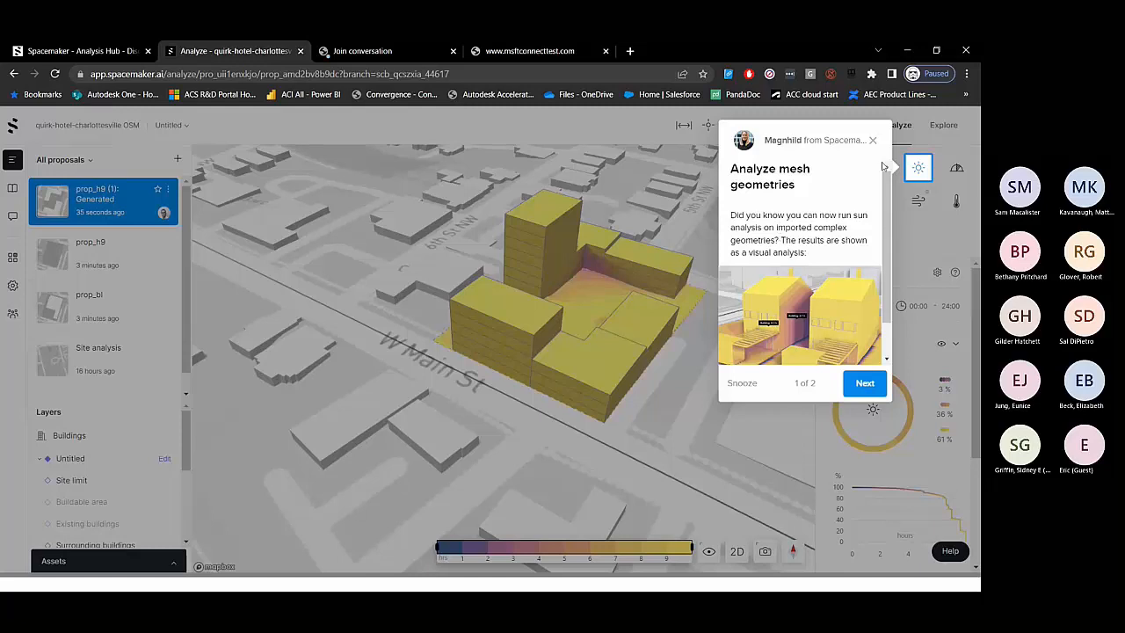
click(861, 385)
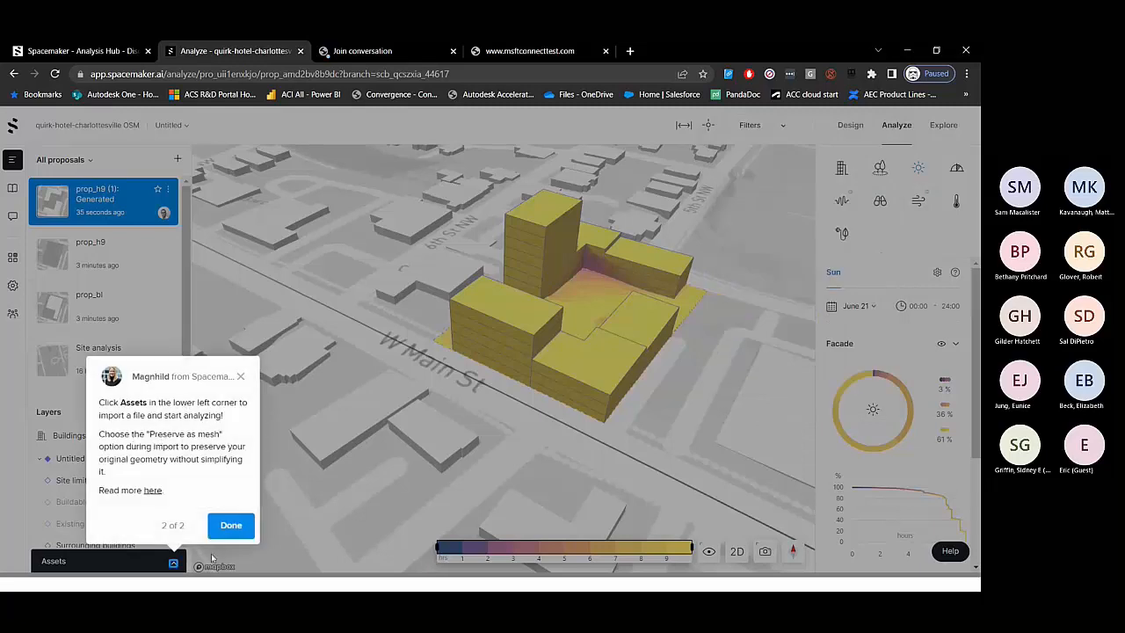
click(231, 526)
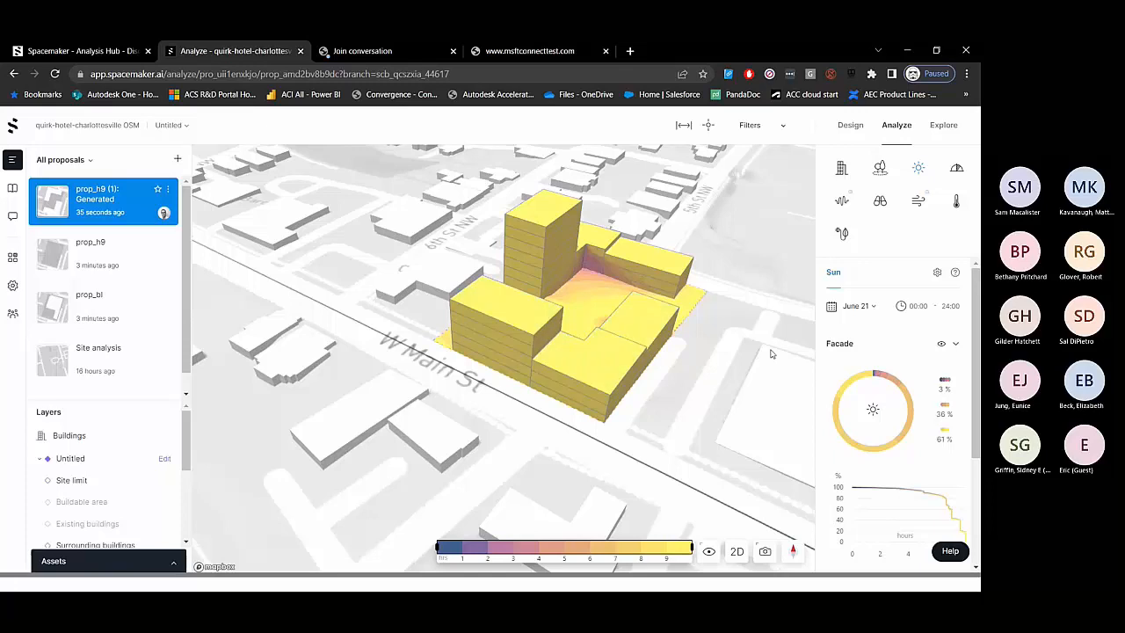
- Examine the sun hours around the courtyard's shaded inner corner and review the facade, ground and roof results
mouse_move(880, 378)
scroll(638, 290, up, 5)
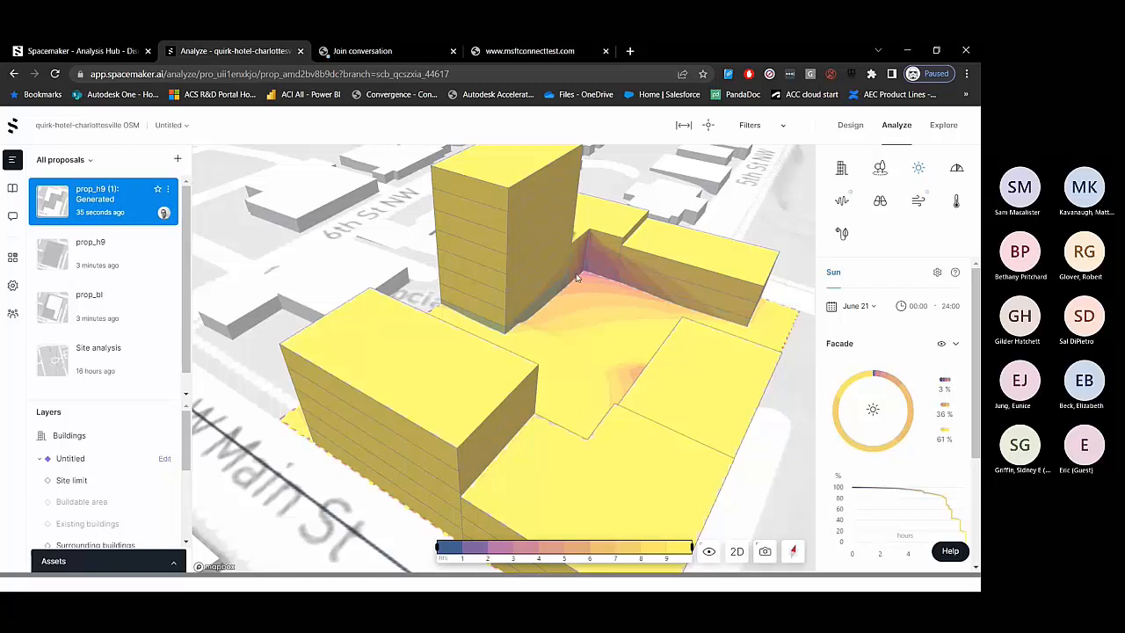
right_drag(583, 341, 405, 332)
scroll(385, 291, up, 3)
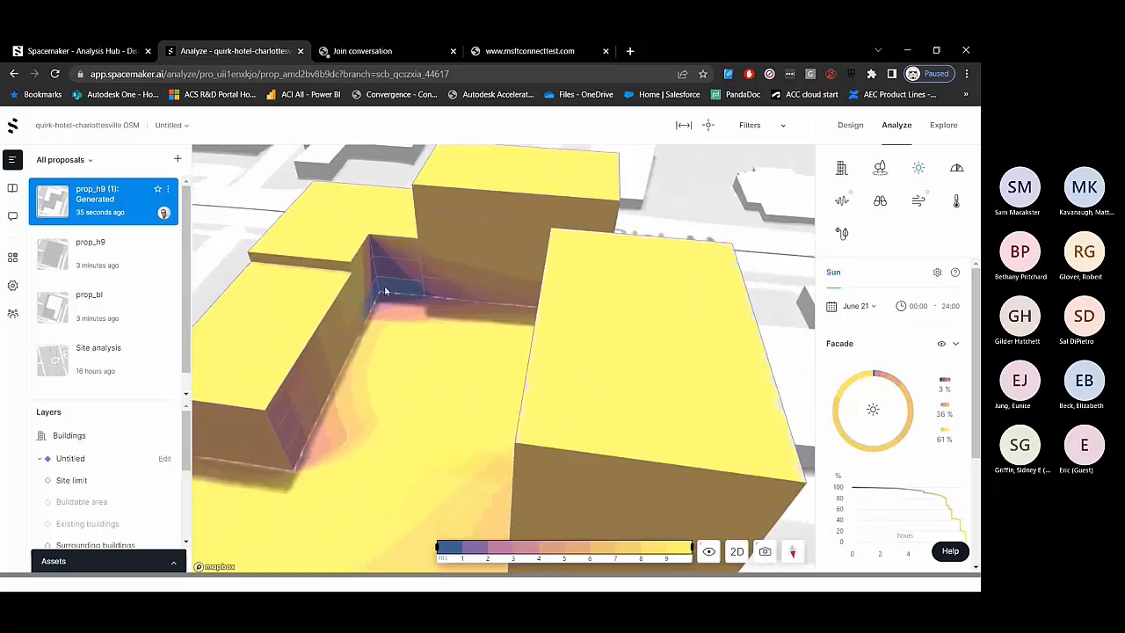
right_drag(403, 399, 566, 392)
scroll(580, 391, down, 5)
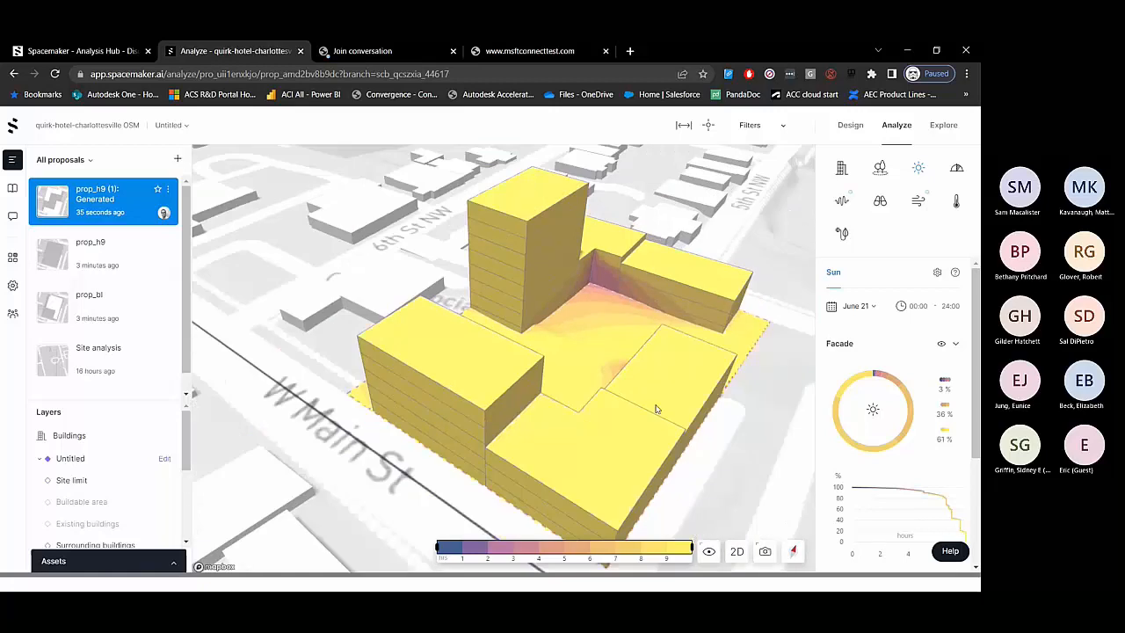
mouse_move(903, 392)
drag(976, 401, 959, 505)
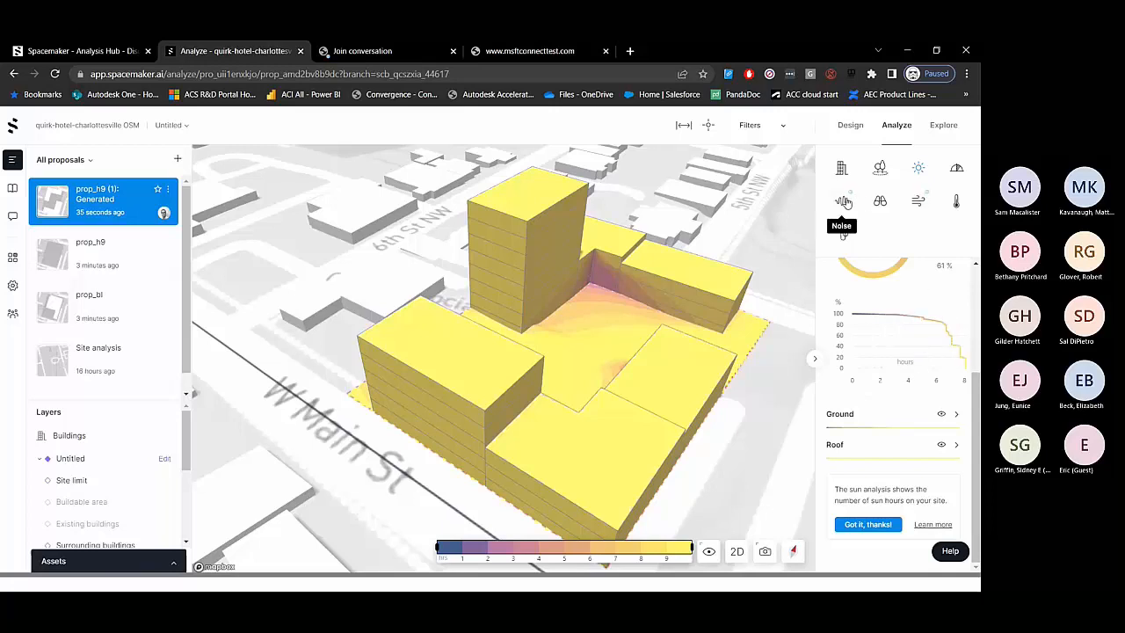
- Display the view distance results and isolate the lowest facade section at the courtyard's inner corner
click(881, 201)
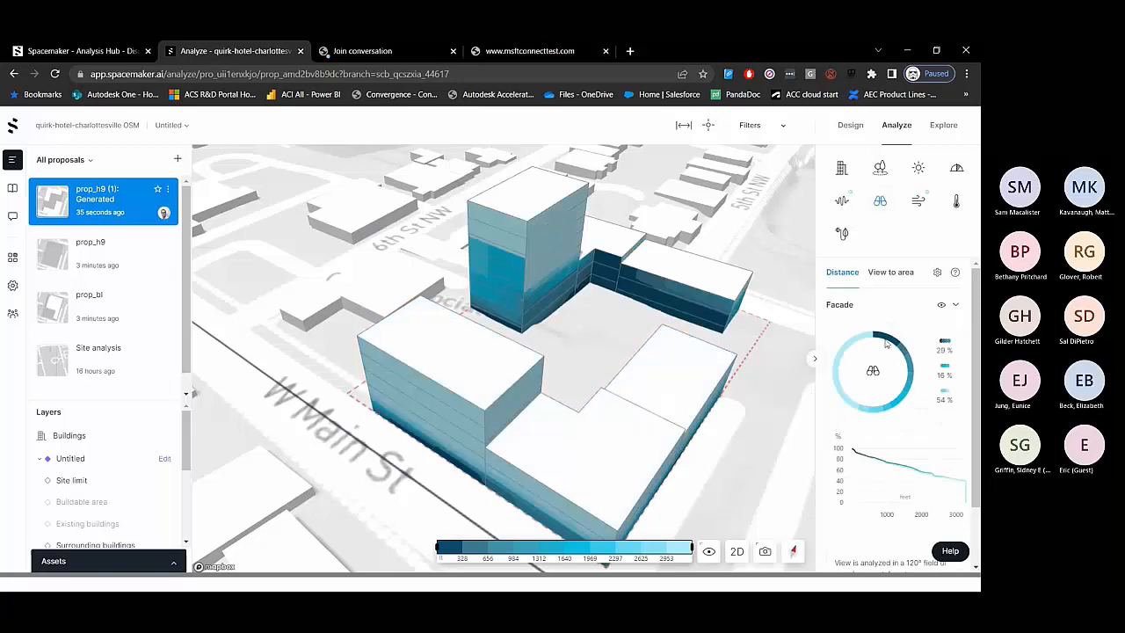
mouse_move(878, 338)
click(594, 283)
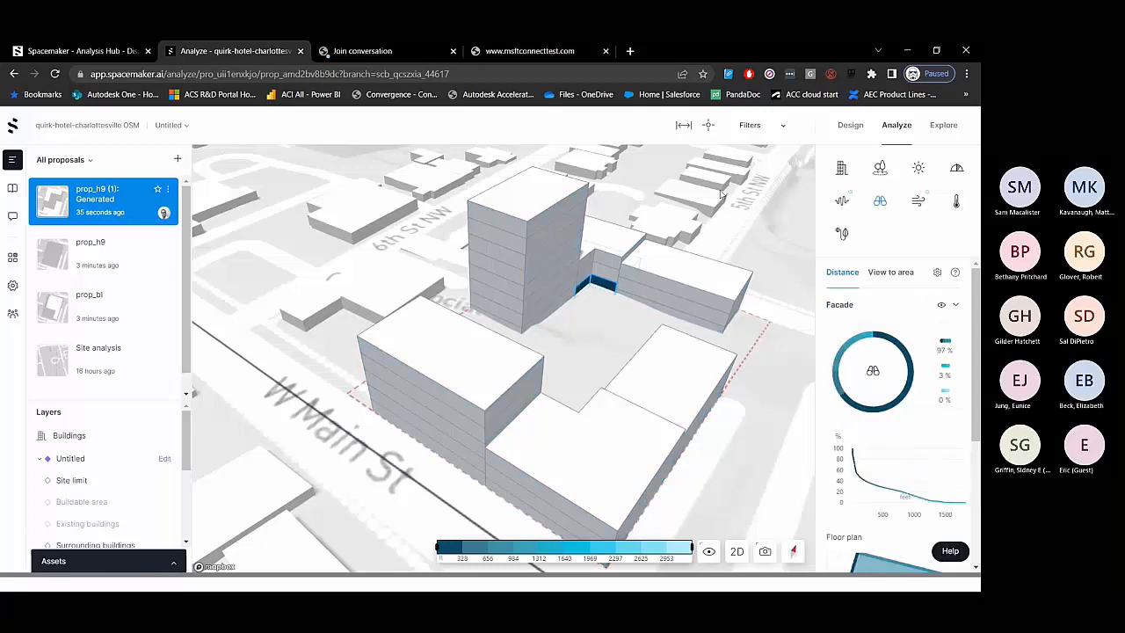
- Inspect the average view distance at two courtyard facade points and one point on the W Main St facade
click(709, 127)
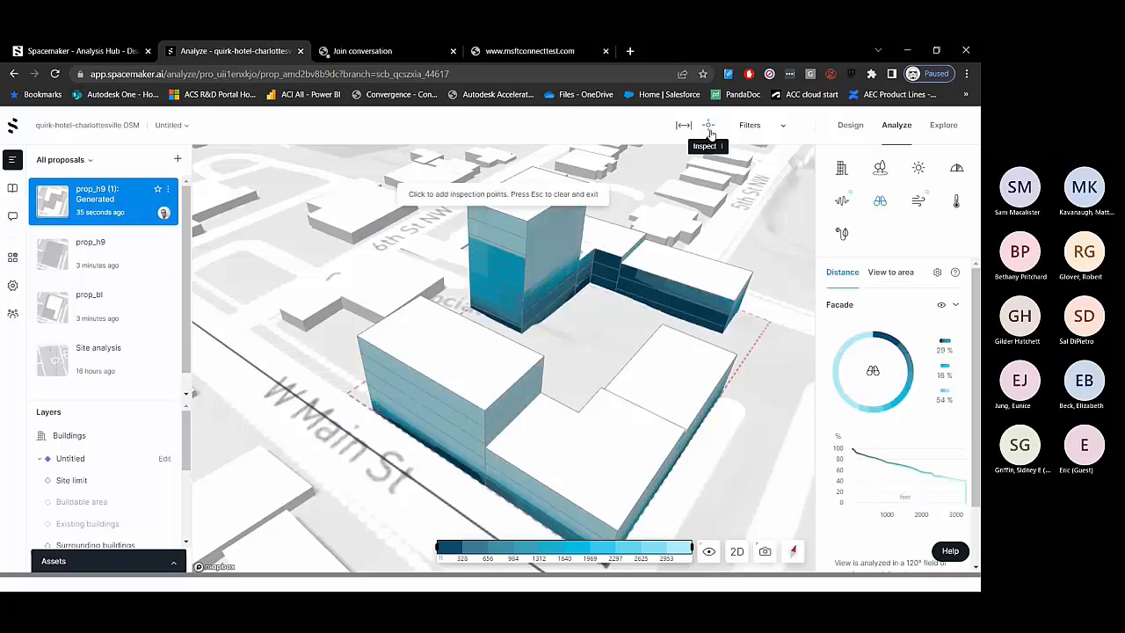
click(606, 291)
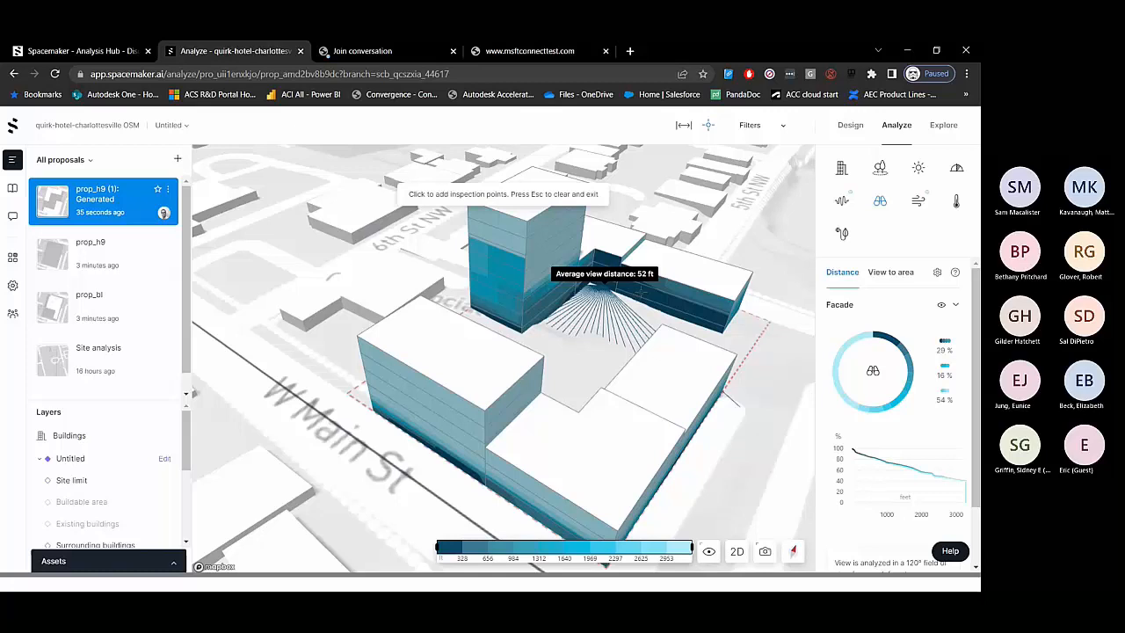
click(642, 298)
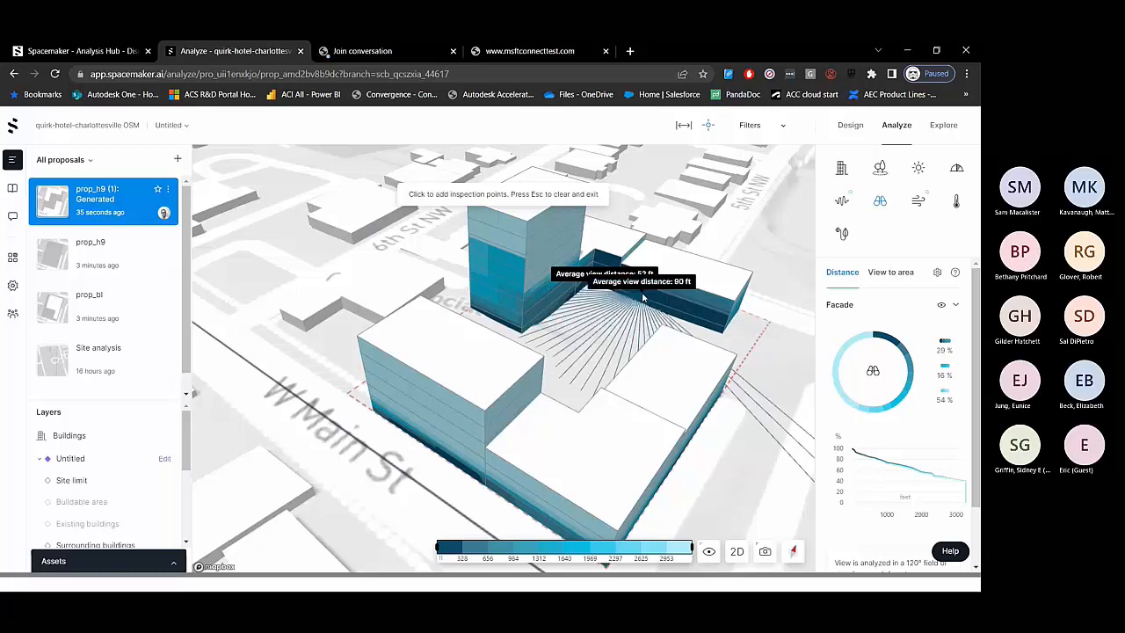
click(465, 407)
right_drag(502, 369, 520, 313)
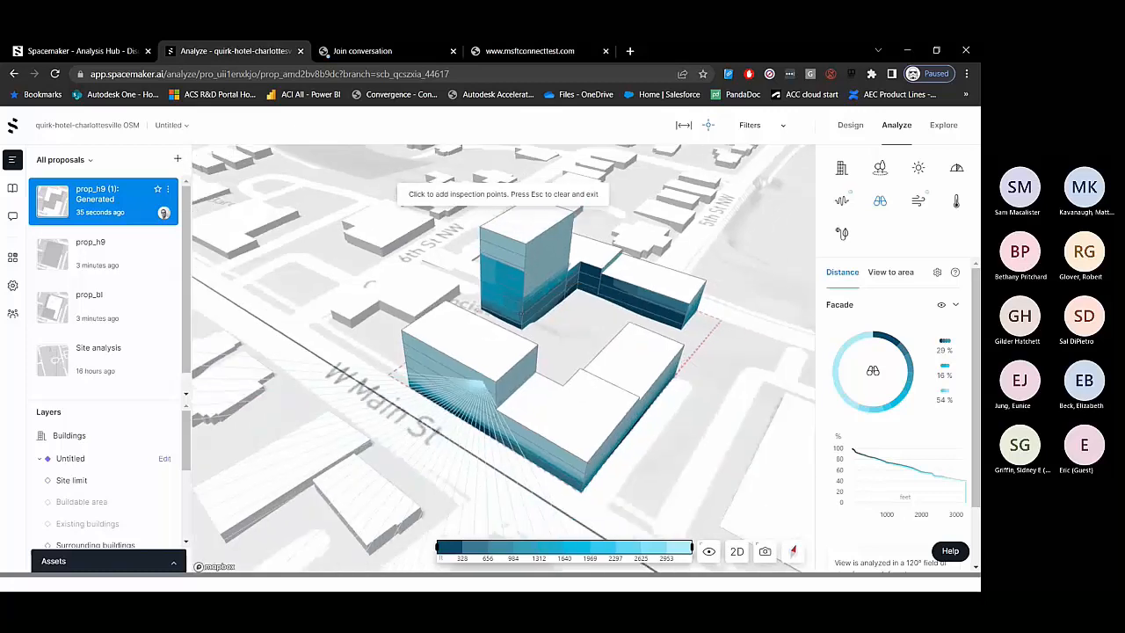
- Inspect view distances along the street-side building's outer facades, on its step above the lower roof, and on the tower's upper facade
click(551, 451)
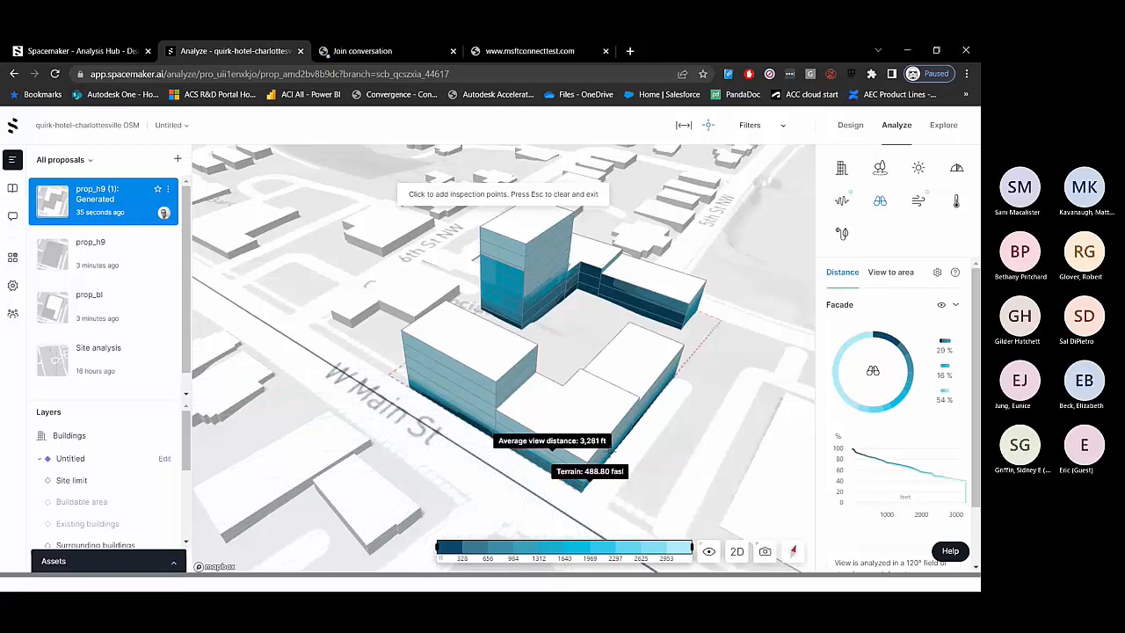
click(619, 429)
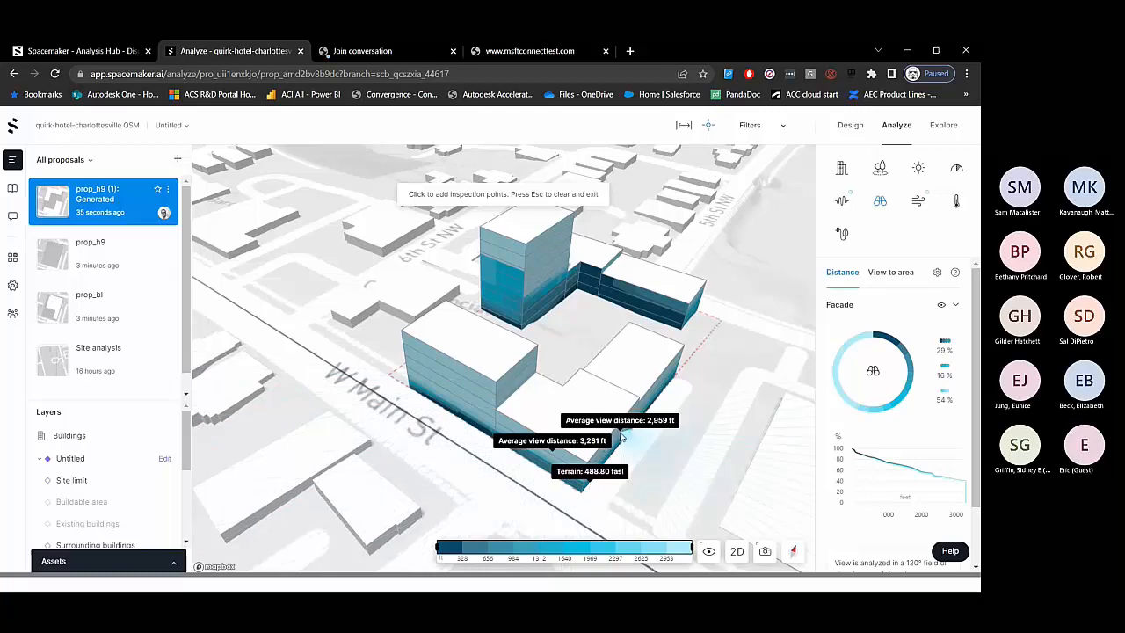
click(657, 391)
click(511, 378)
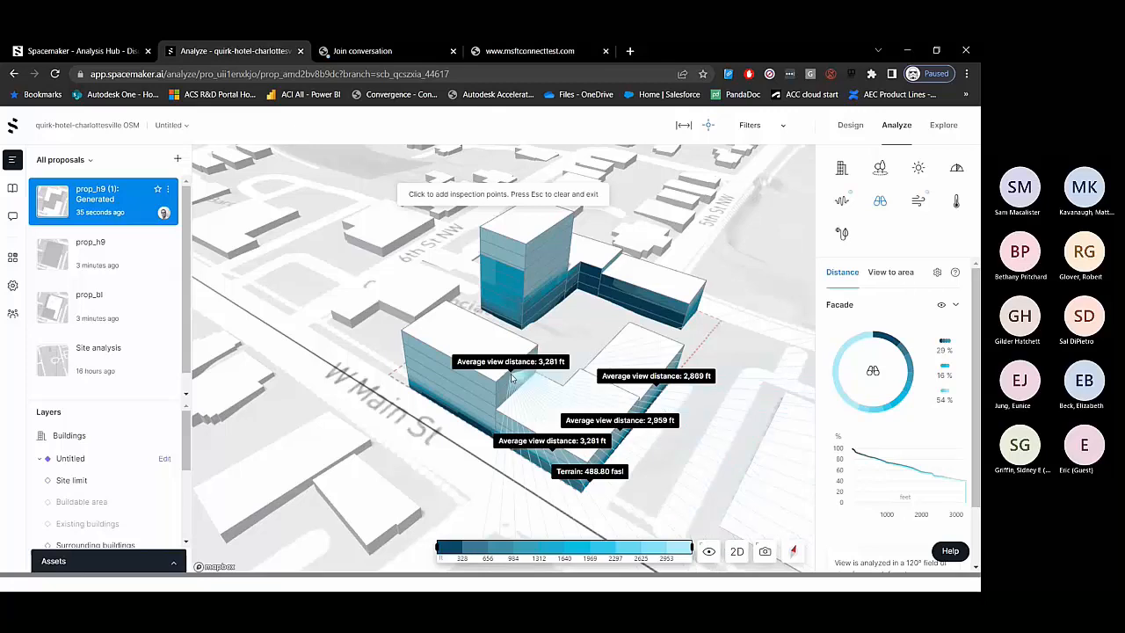
click(439, 359)
click(503, 248)
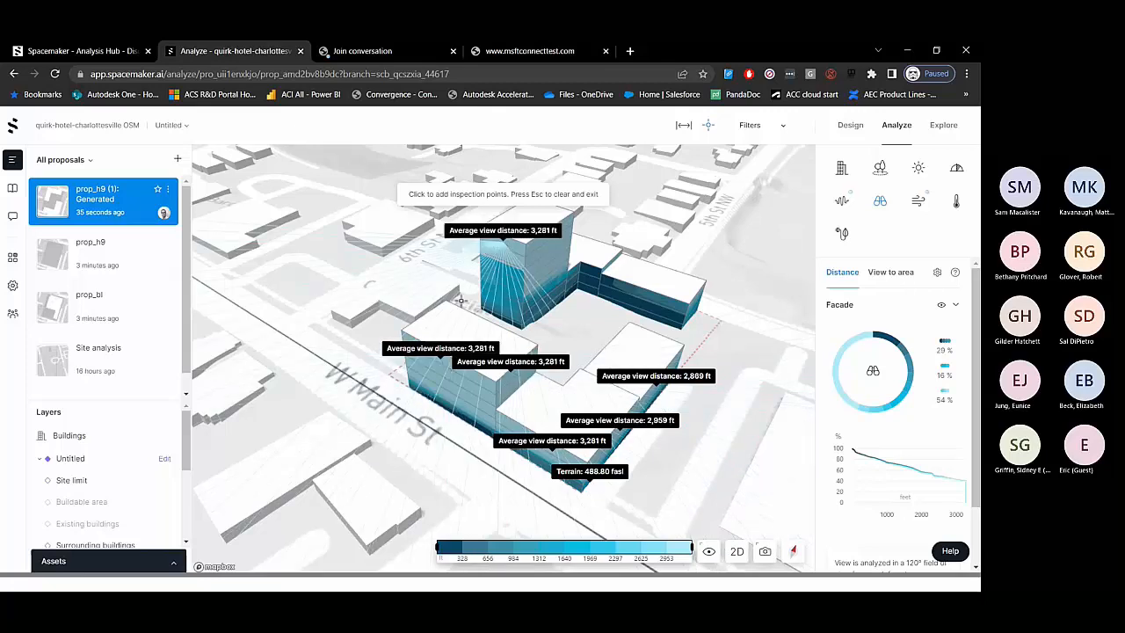
- Inspect the average view distance at high, middle and low points on the tower from its W Main St side
right_drag(461, 301, 395, 268)
click(395, 268)
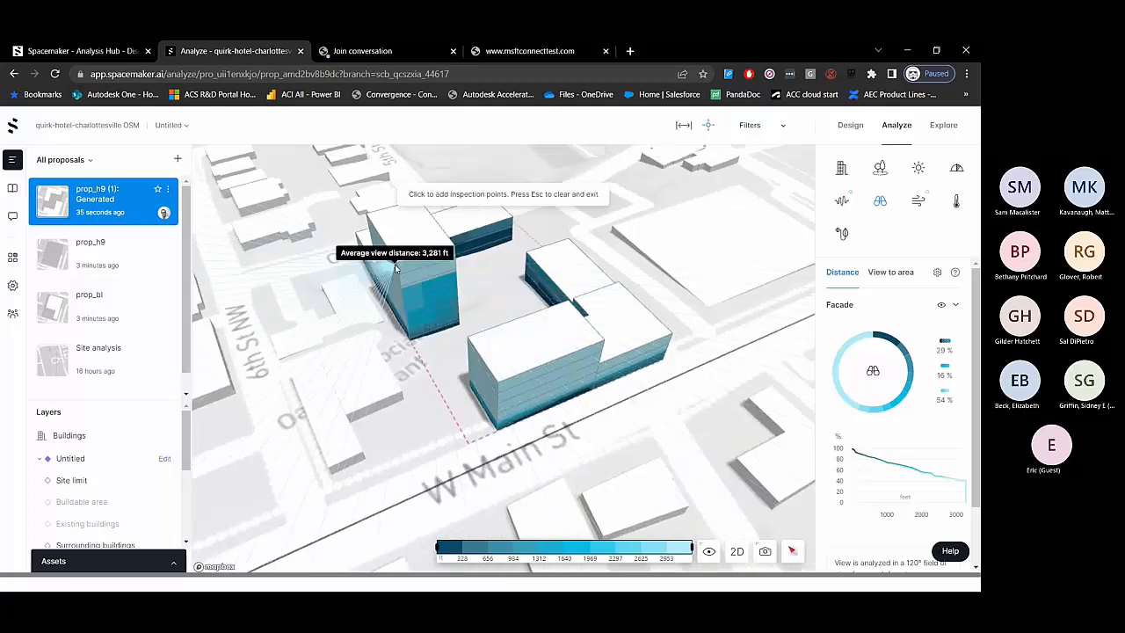
click(409, 291)
click(437, 327)
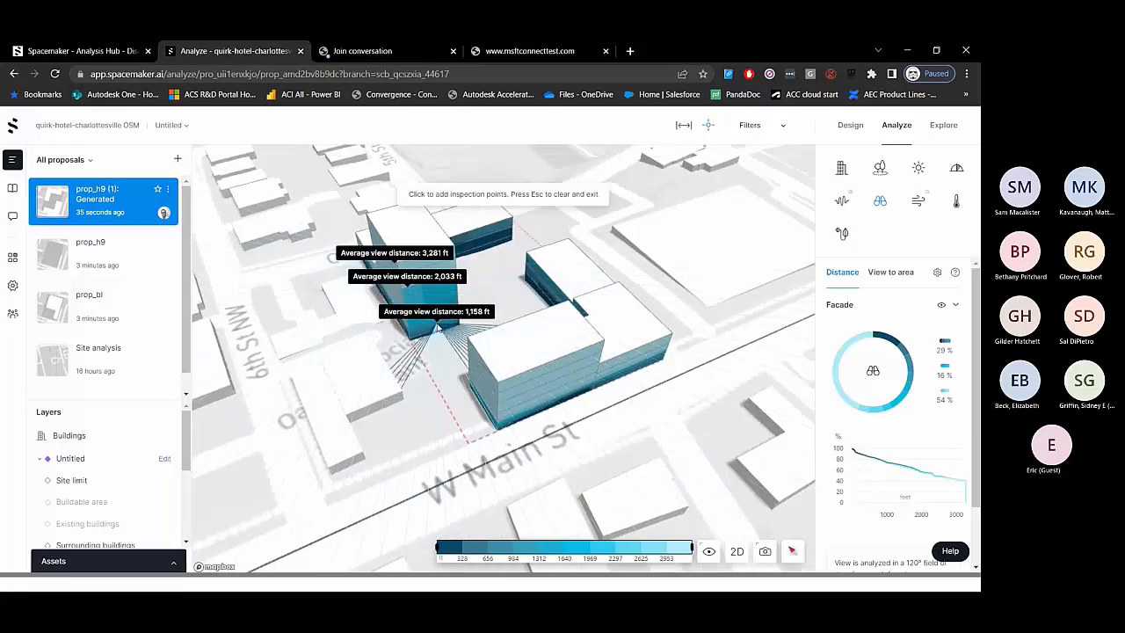
- Try a distance measurement from the W Main St building's facade and return to the Inspect tool with the points cleared
click(685, 127)
click(589, 355)
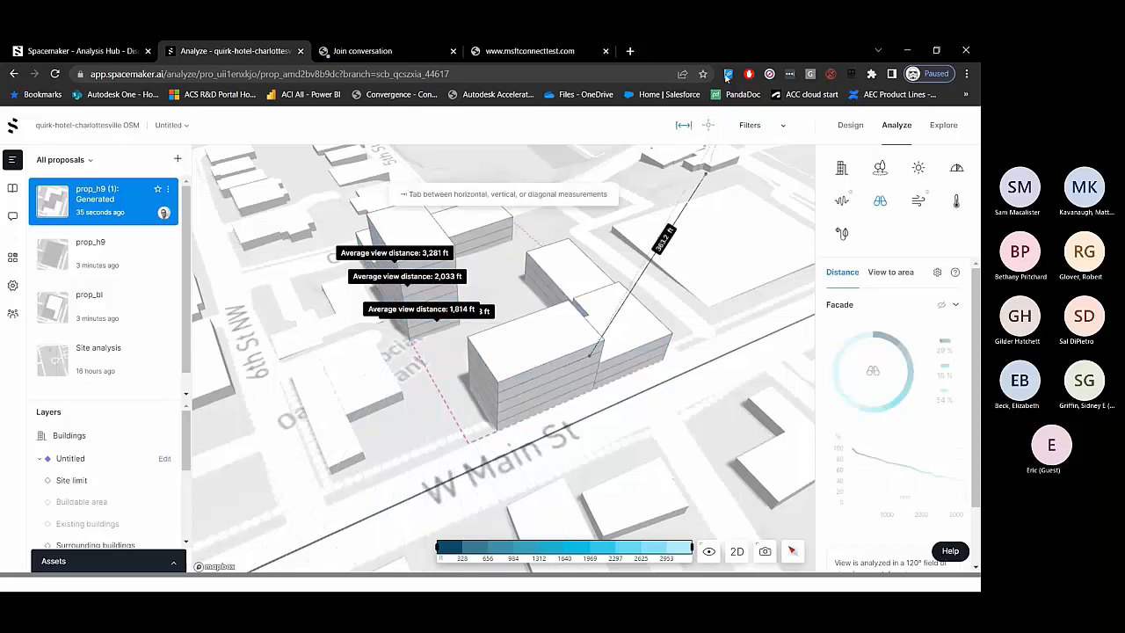
click(708, 126)
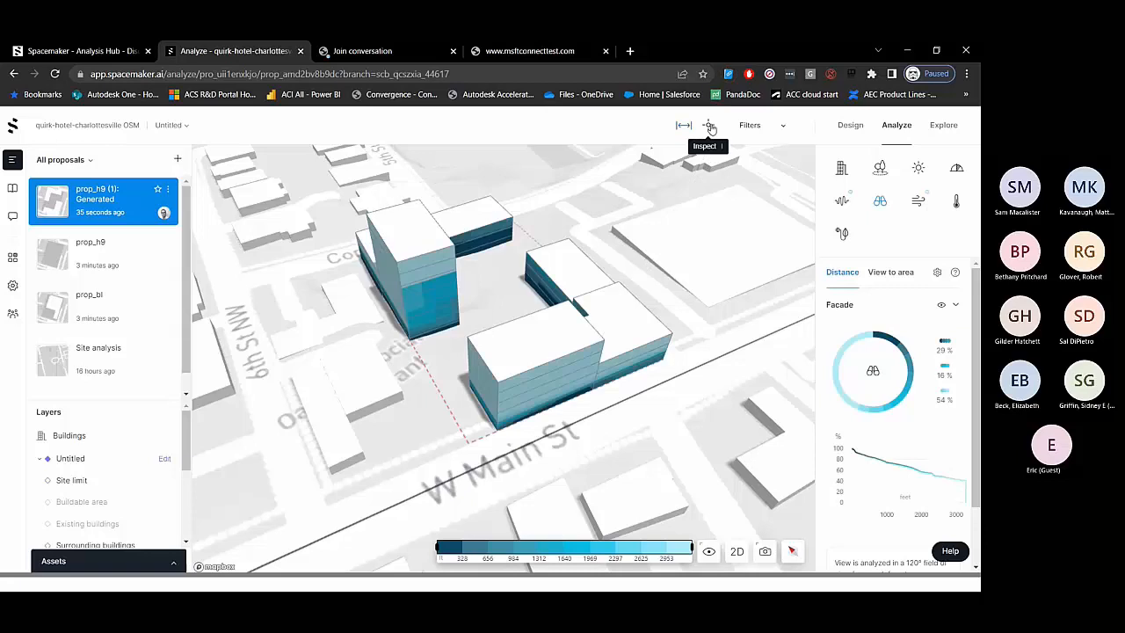
click(766, 127)
click(616, 125)
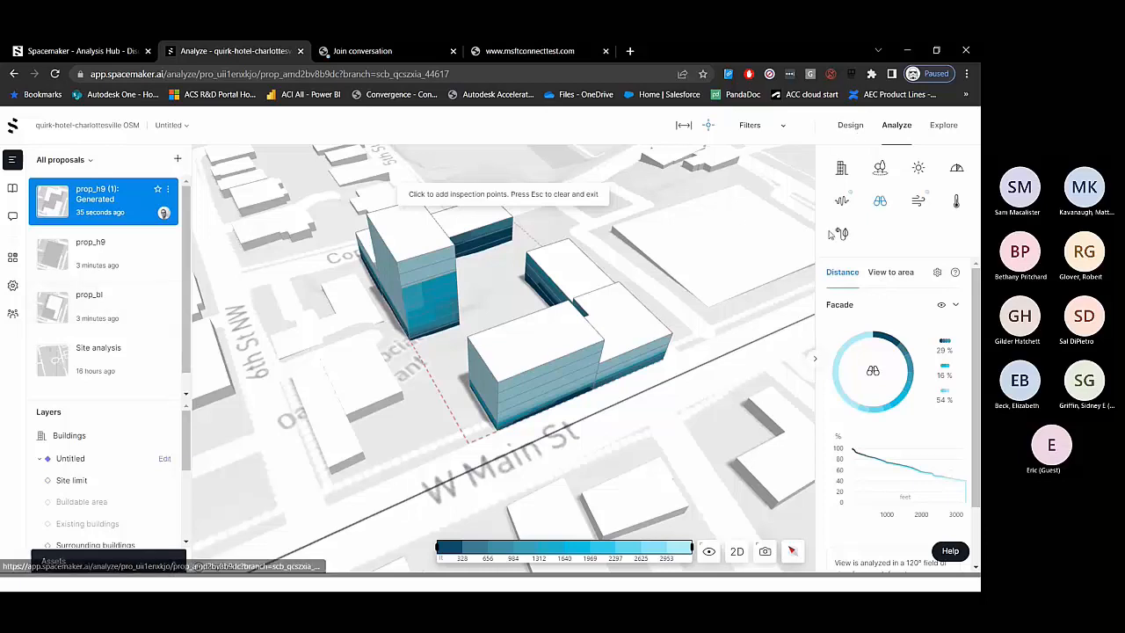
- Return the generated proposal to Design and check the tower building's properties by selecting it and deselecting it again
click(849, 129)
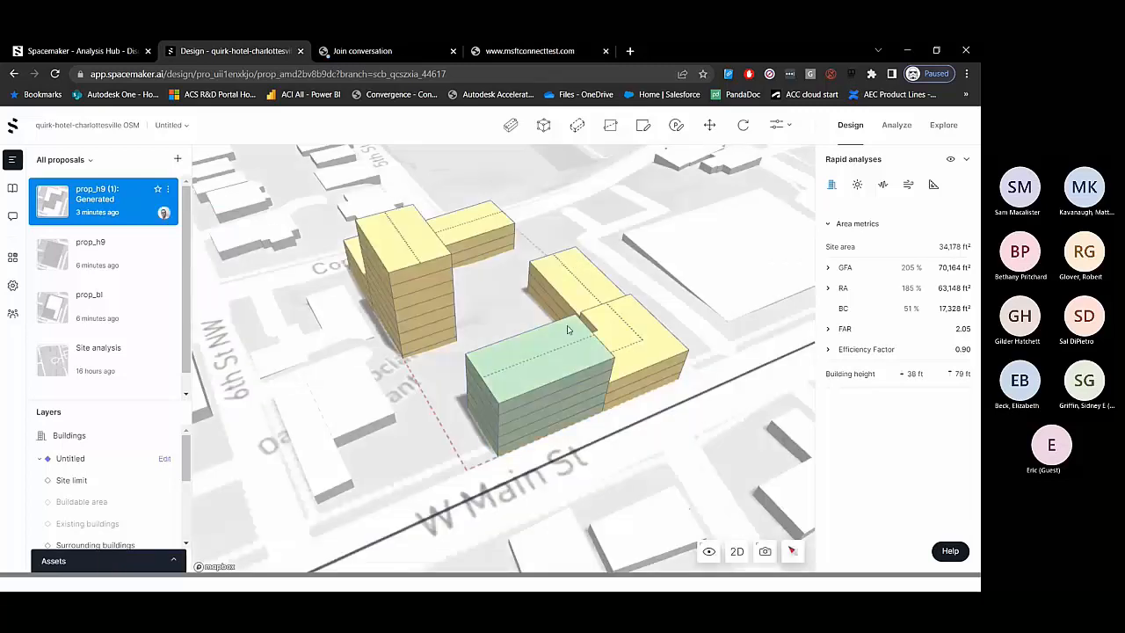
click(414, 254)
click(415, 255)
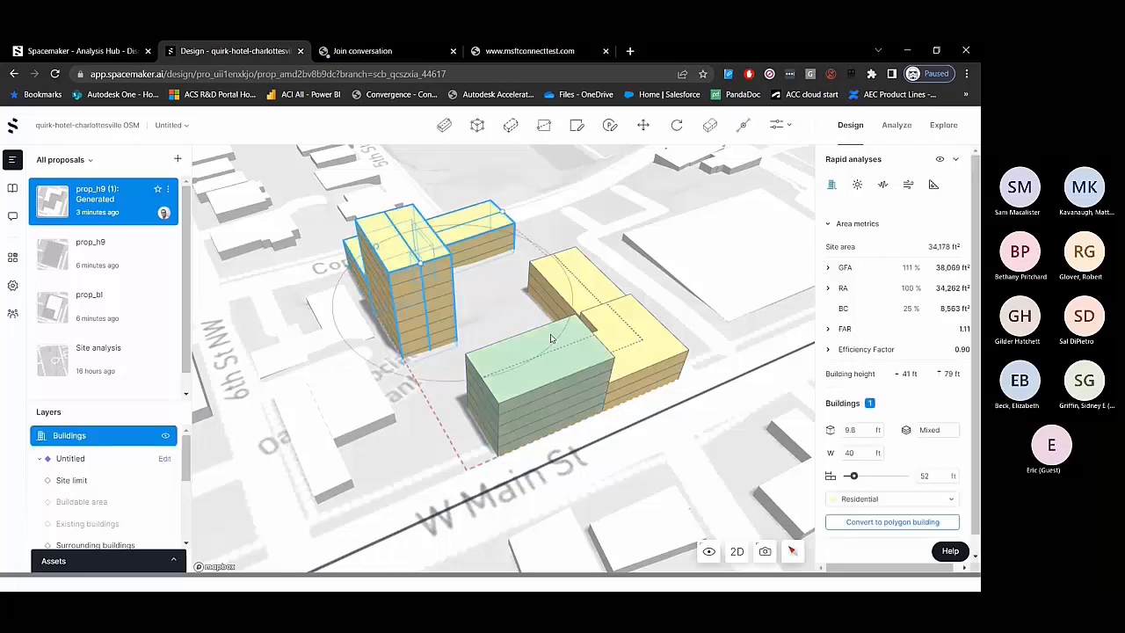
key(Escape)
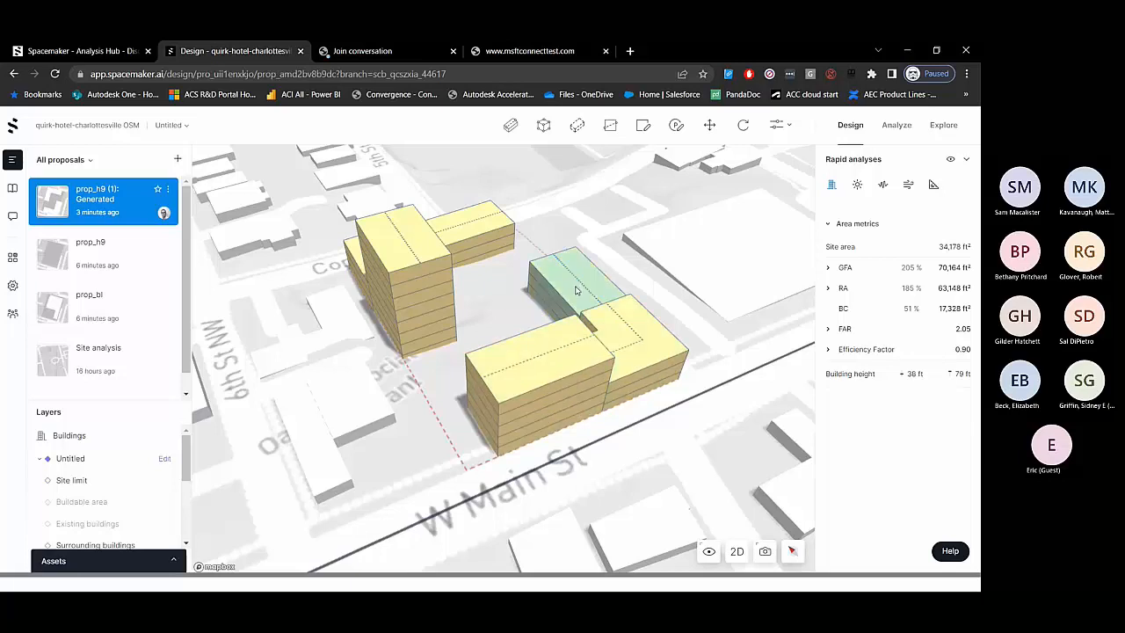
- Select the whole U-shaped building along W Main St and set its width to 30 ft
click(615, 327)
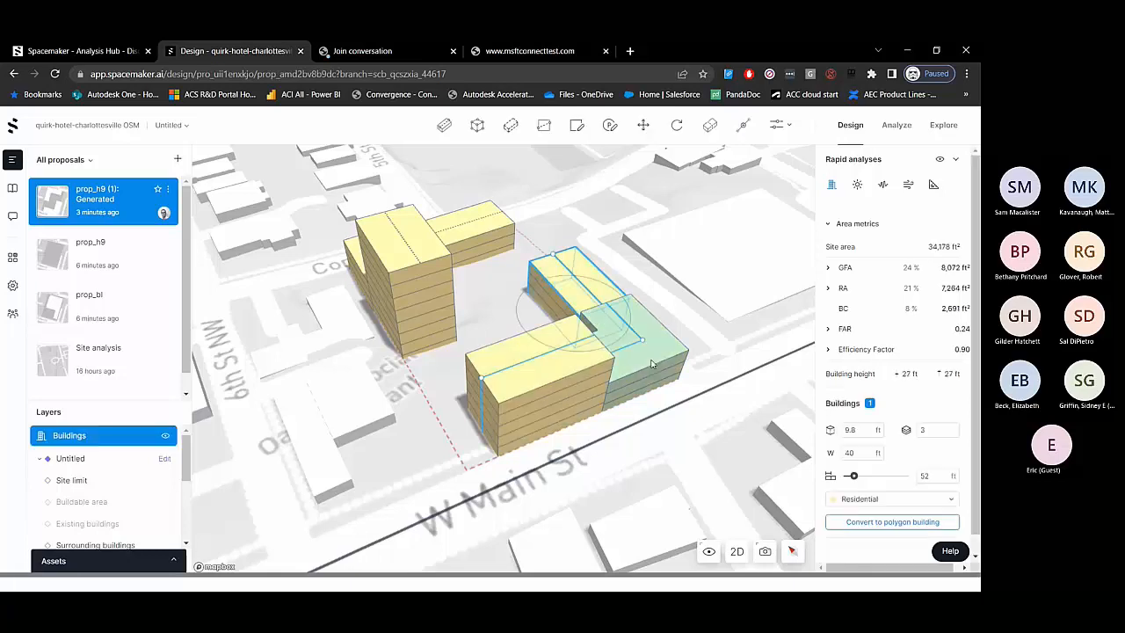
click(626, 329)
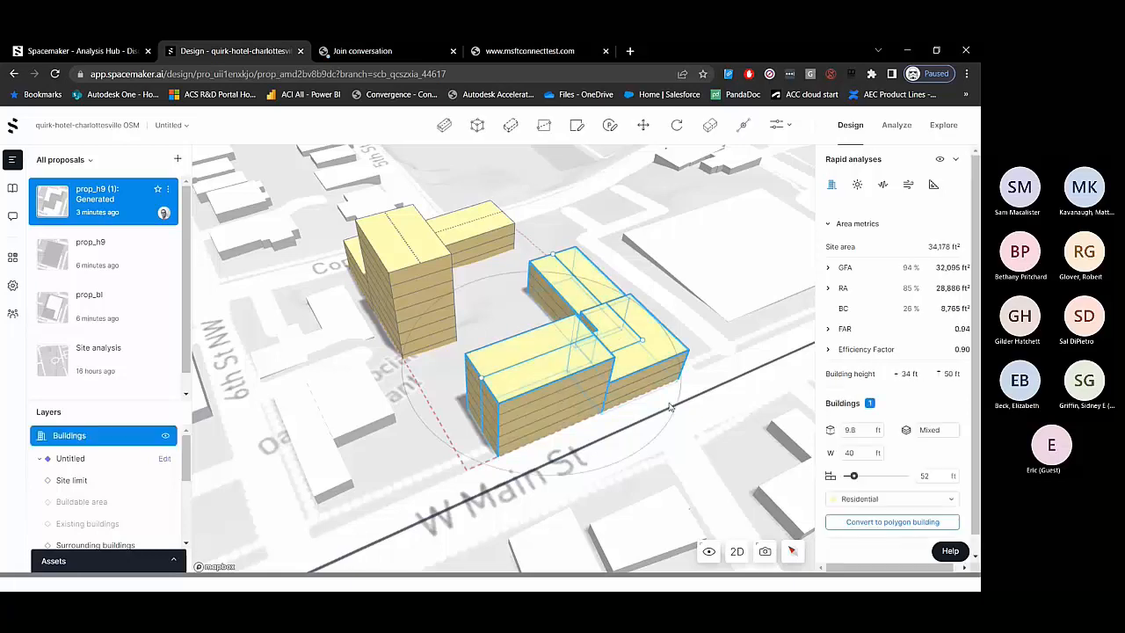
drag(668, 400, 586, 393)
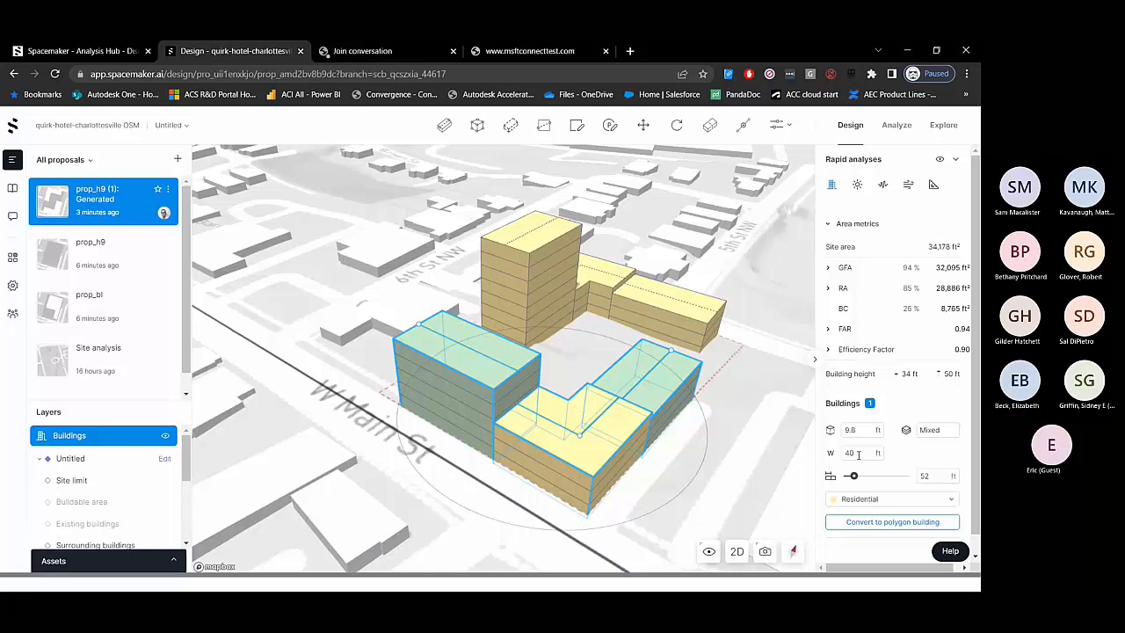
double_click(858, 452)
text(30)
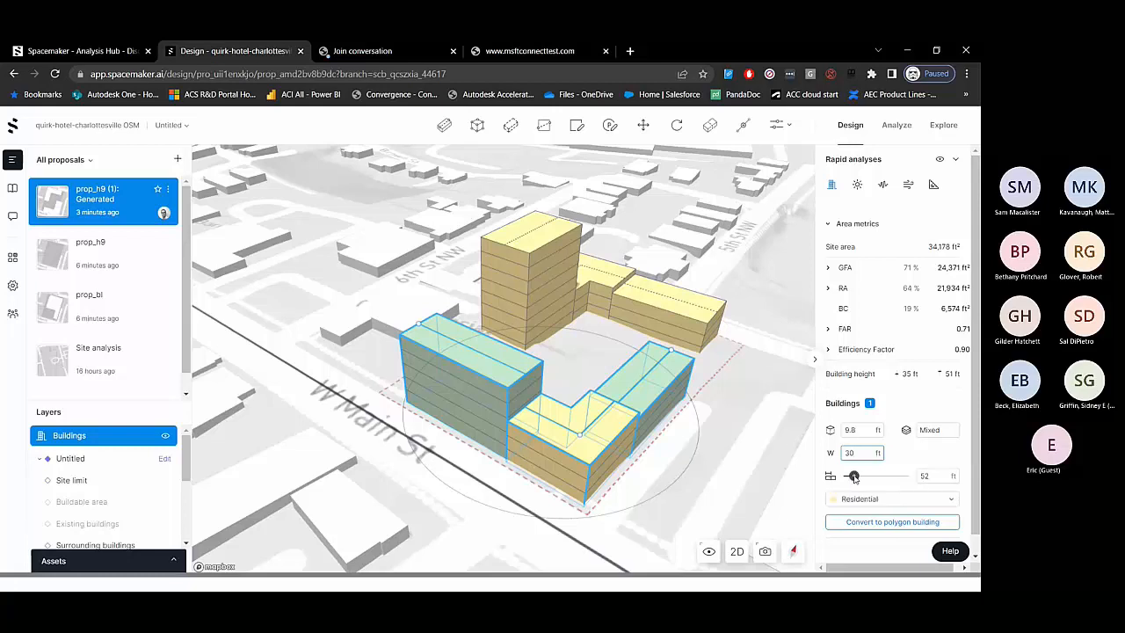
- Try a 20 ft section length on the U-shaped W Main St building and settle on 40 ft
right_drag(731, 421, 675, 422)
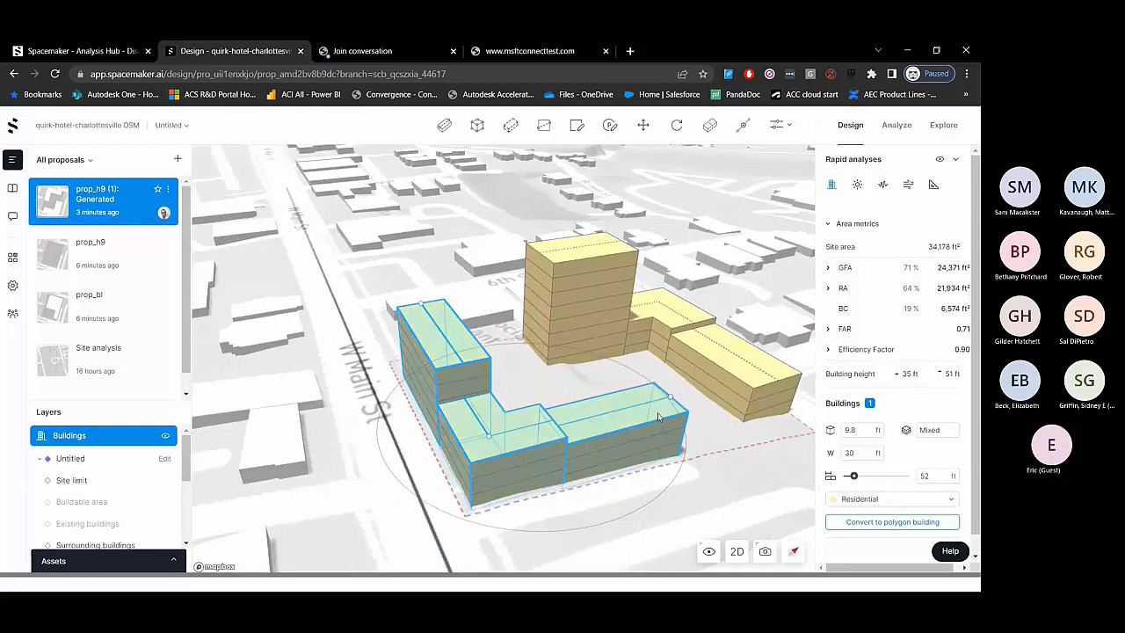
mouse_move(853, 475)
mouse_down()
mouse_move(866, 476)
mouse_move(846, 476)
mouse_up()
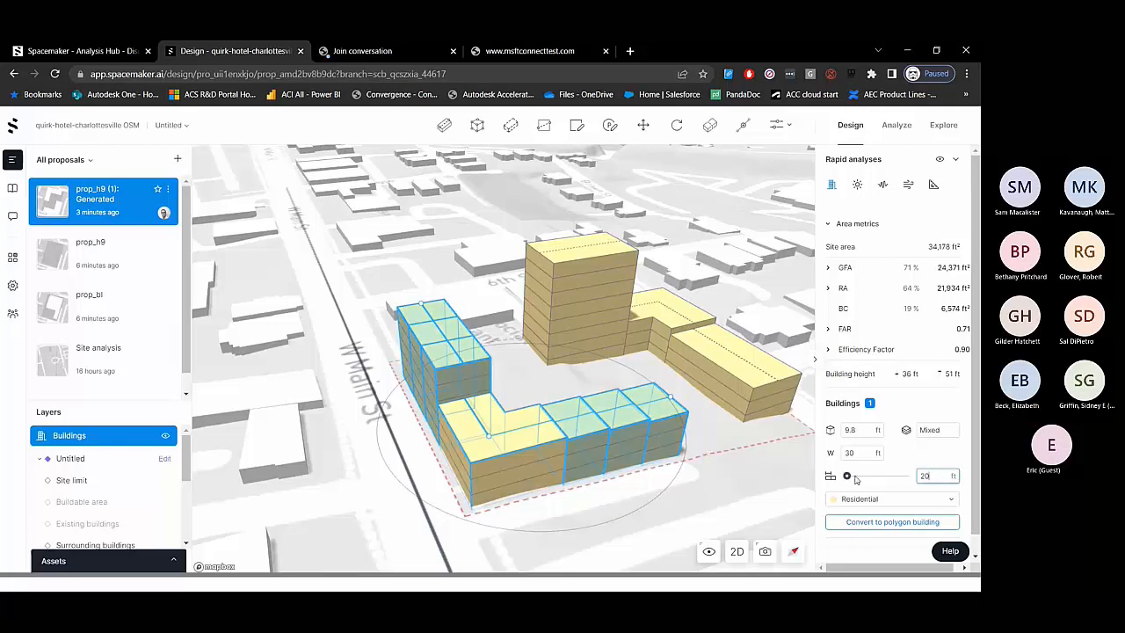
drag(847, 476, 852, 476)
drag(935, 476, 914, 480)
text(40)
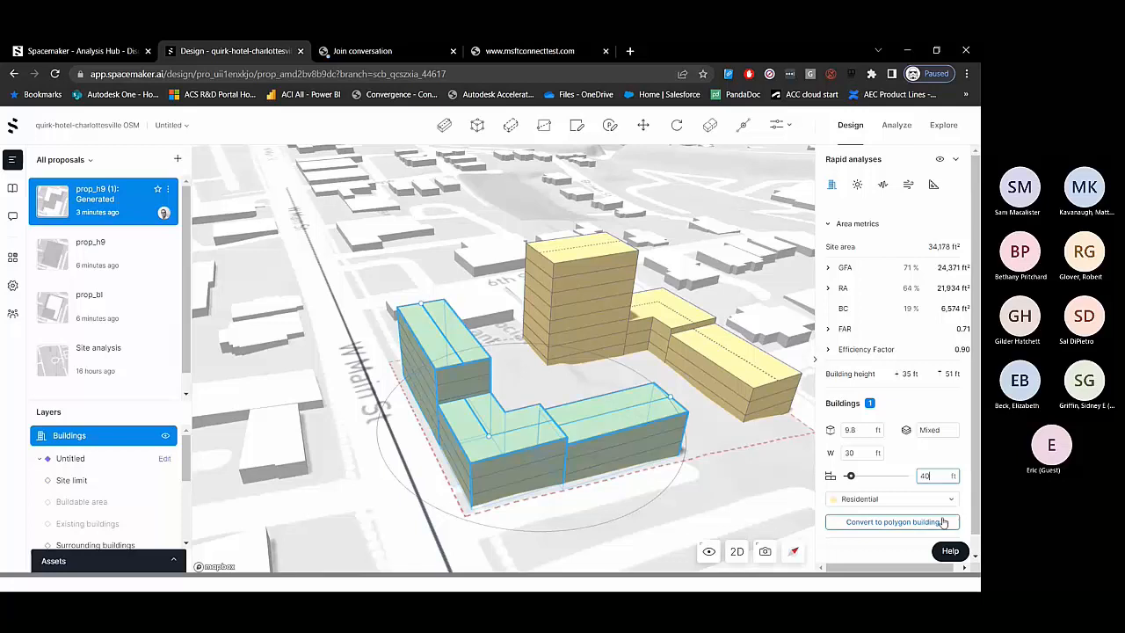
click(929, 429)
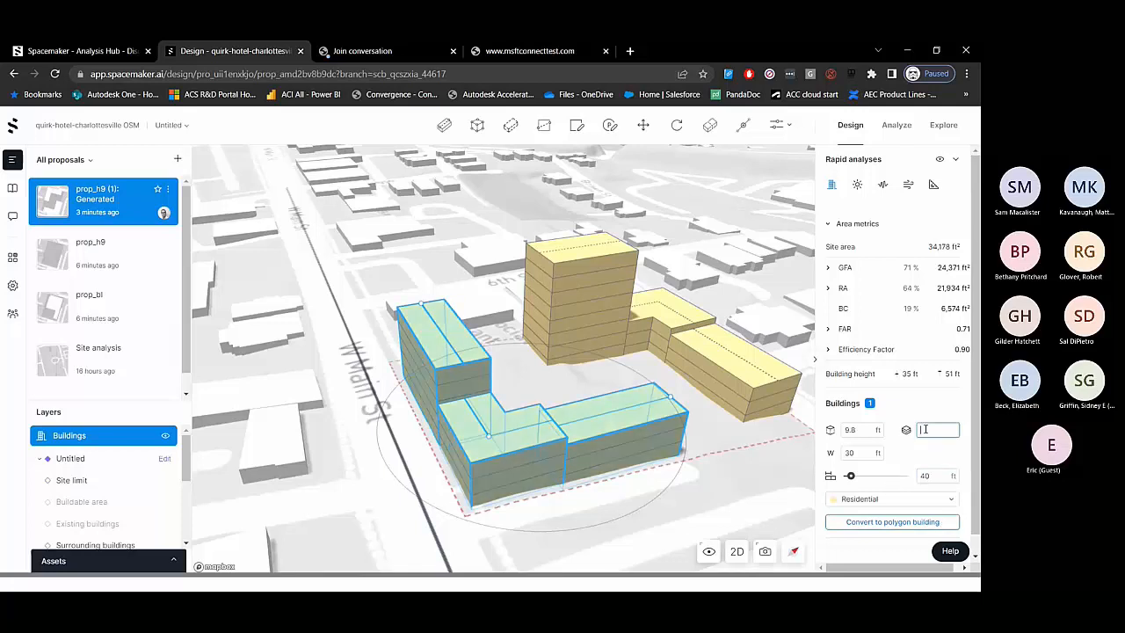
click(911, 404)
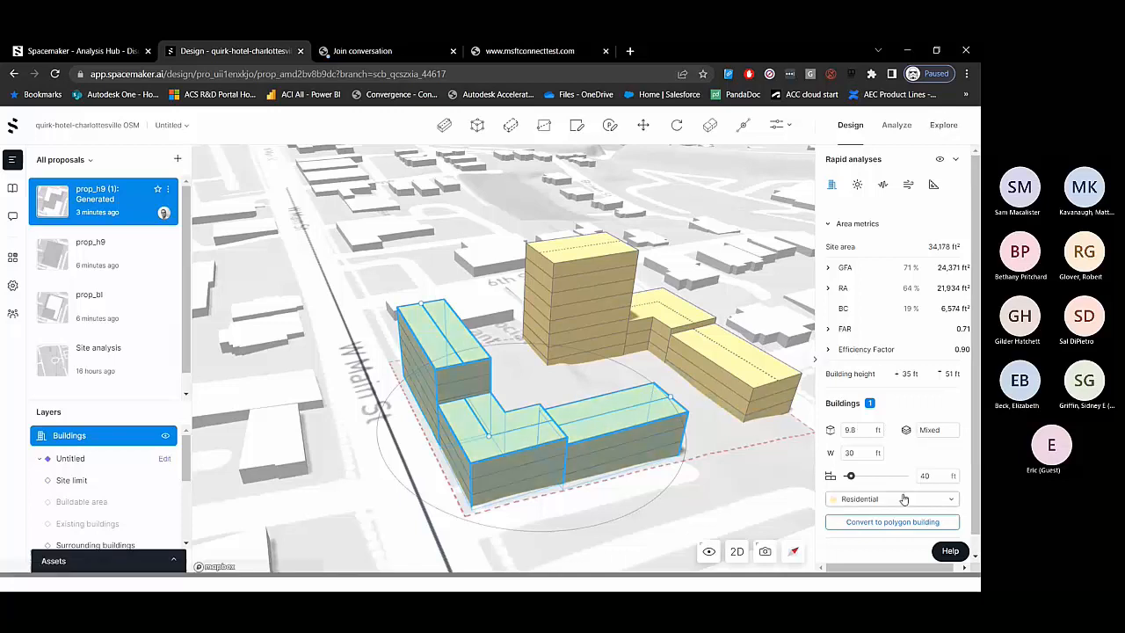
- Try the Commercial function on the W Main St building and set it back to Residential
scroll(872, 510, down, 1)
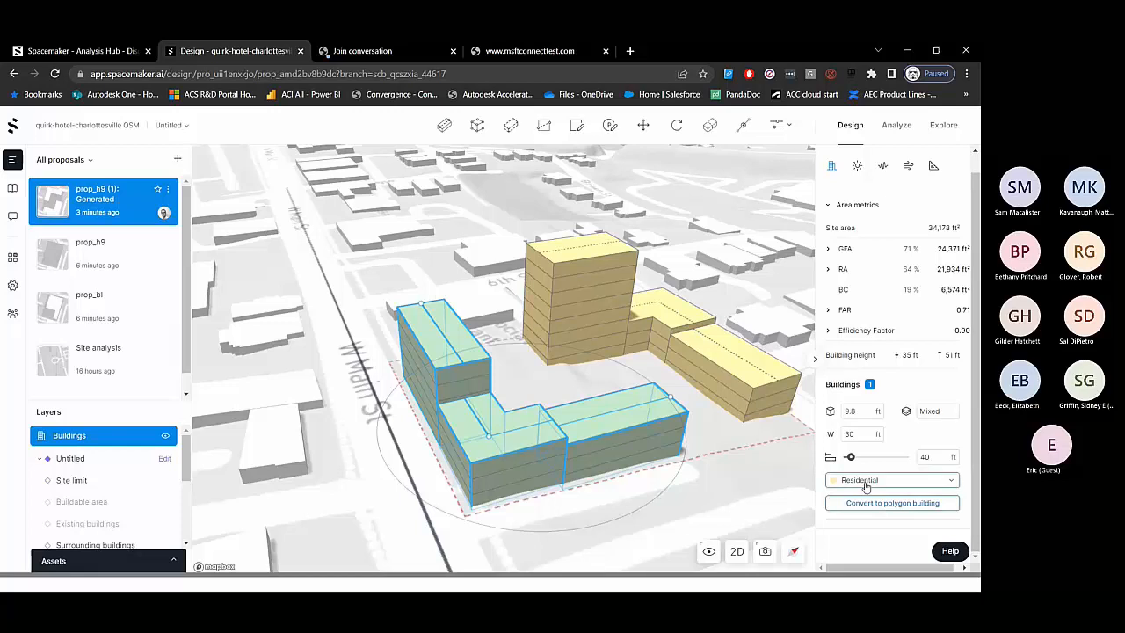
click(866, 480)
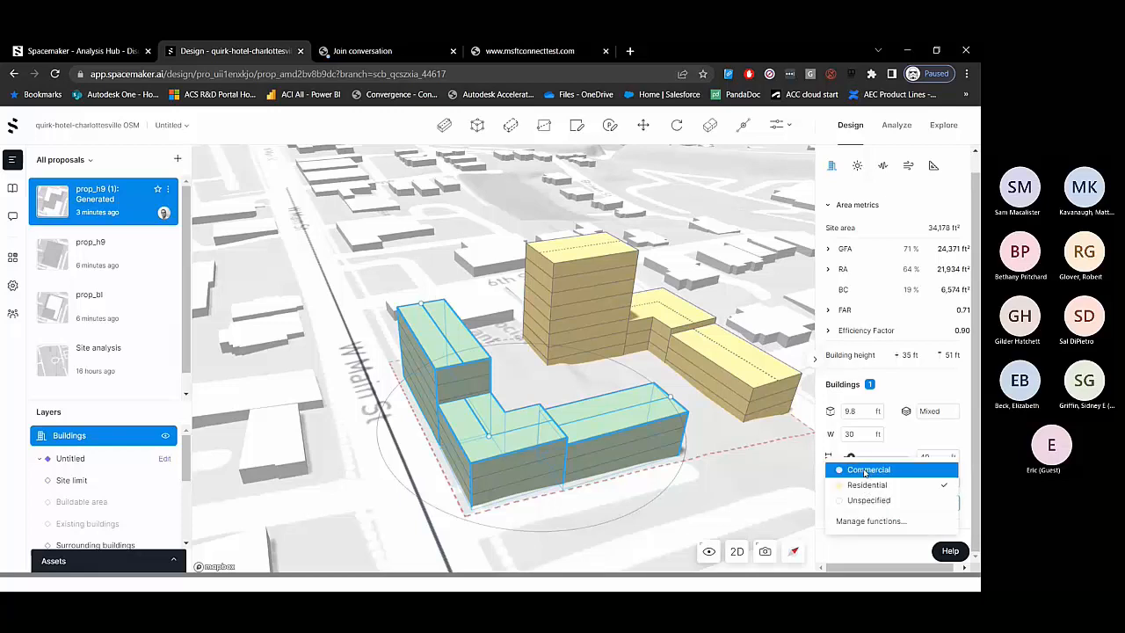
click(866, 471)
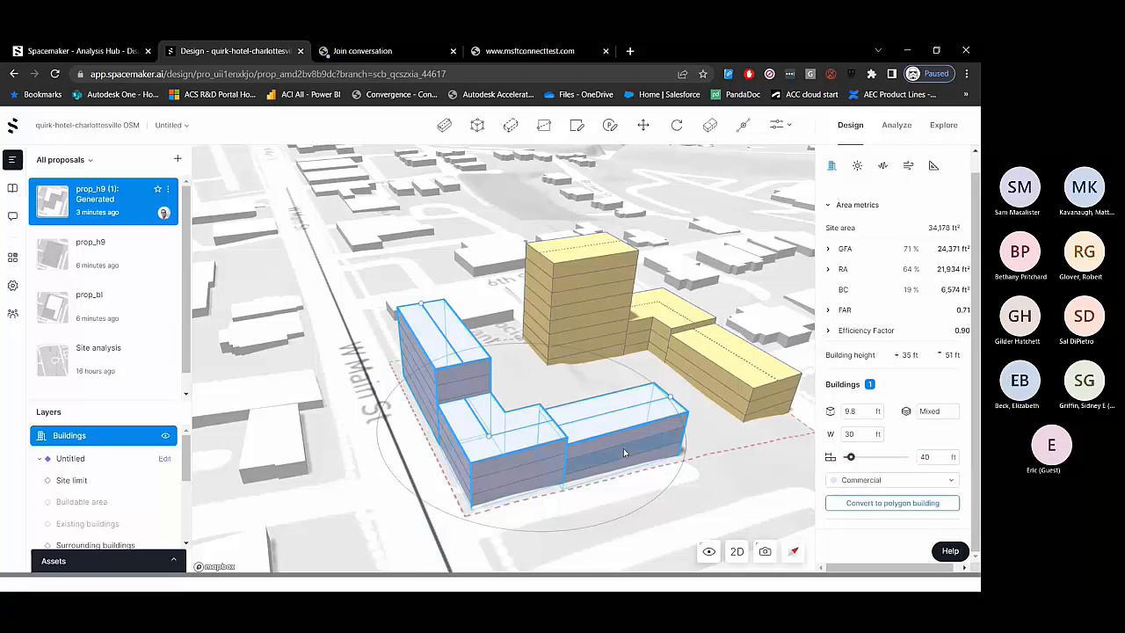
click(844, 483)
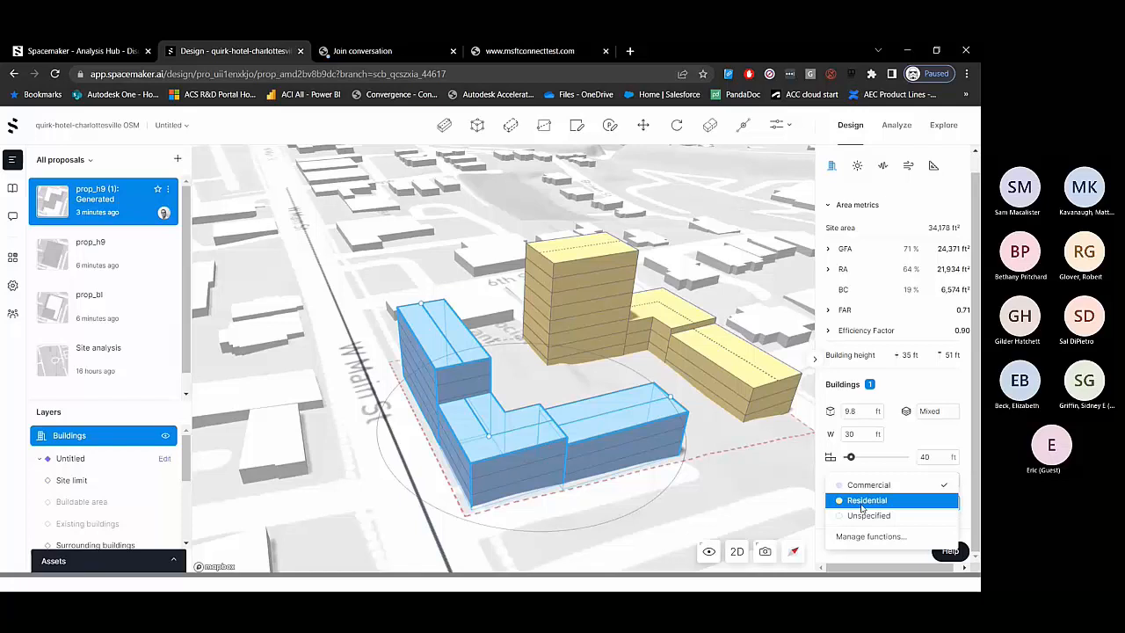
click(862, 501)
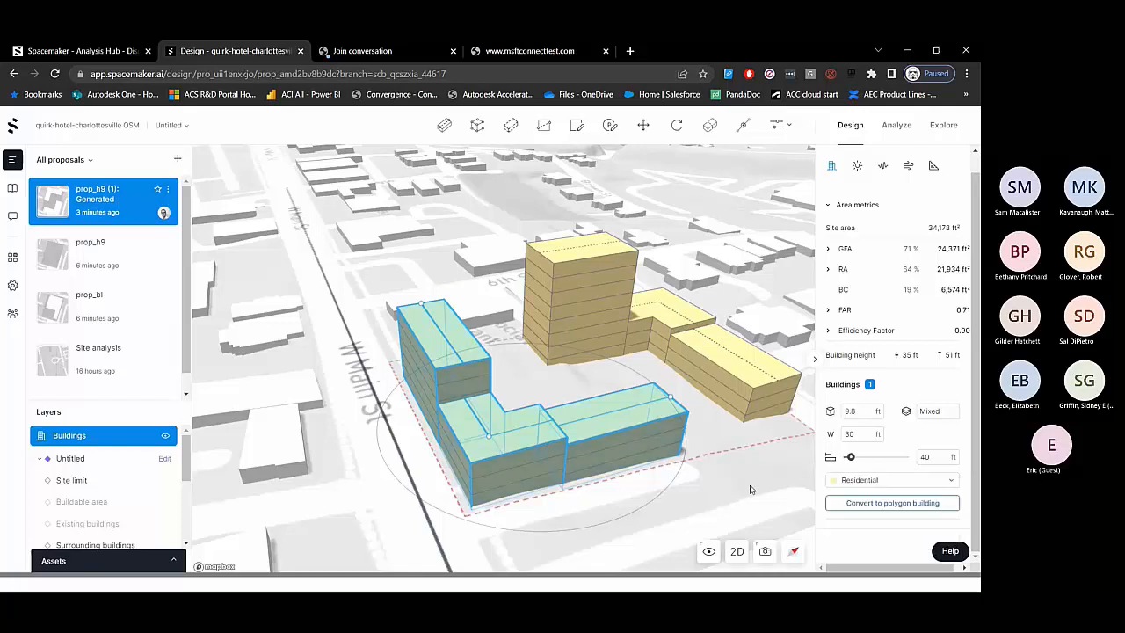
- Convert the W Main St building to a polygon building and check the space type options for its corner section
click(879, 504)
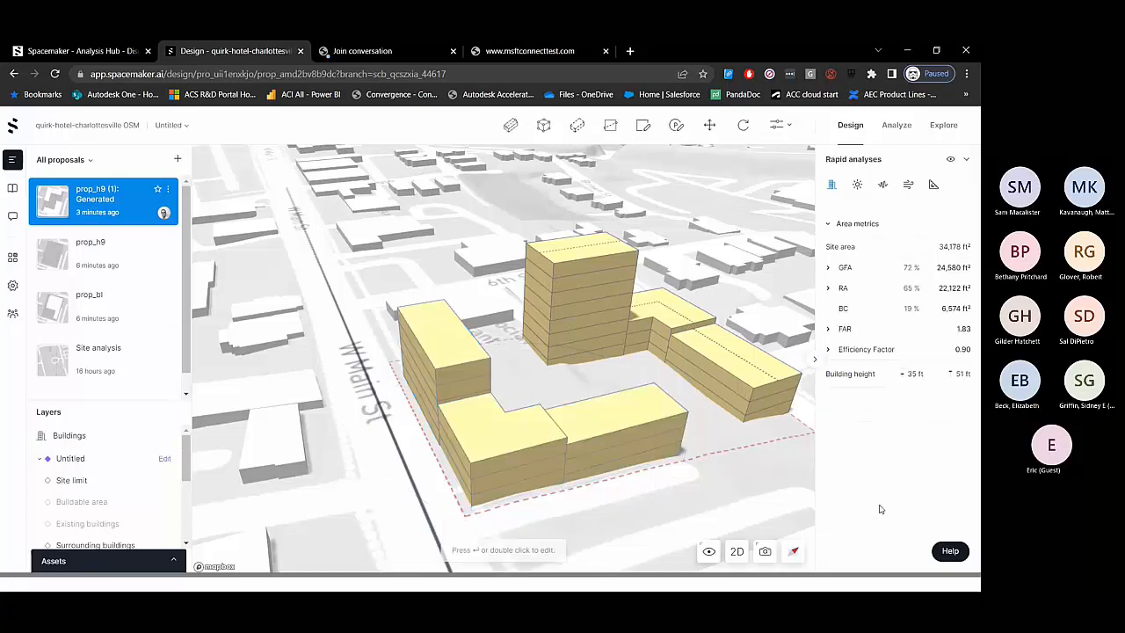
click(519, 427)
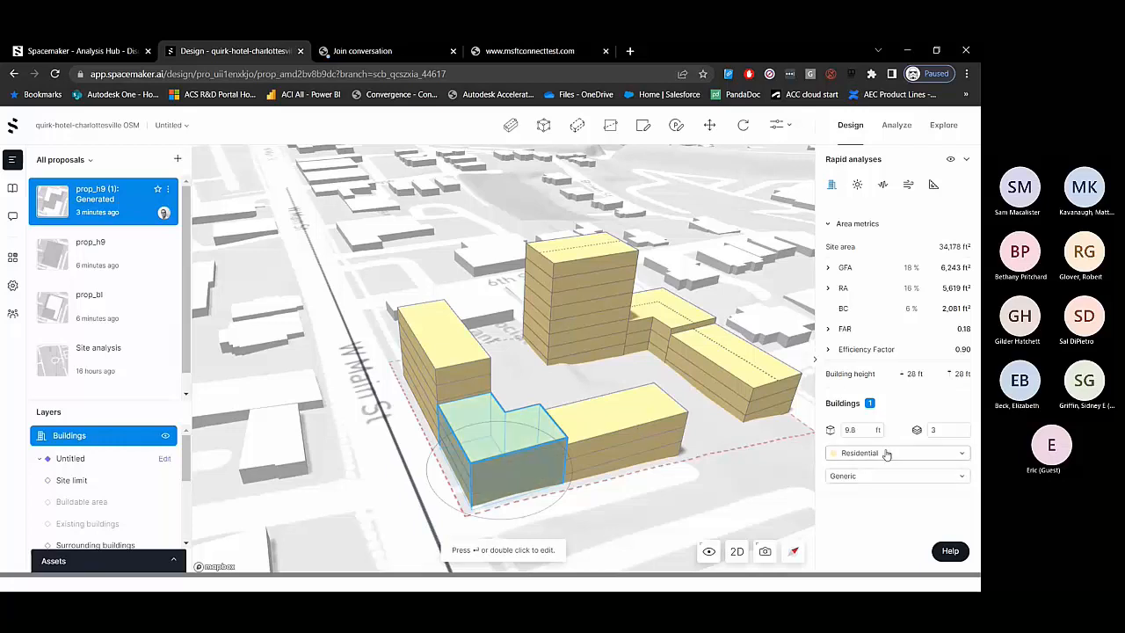
click(867, 479)
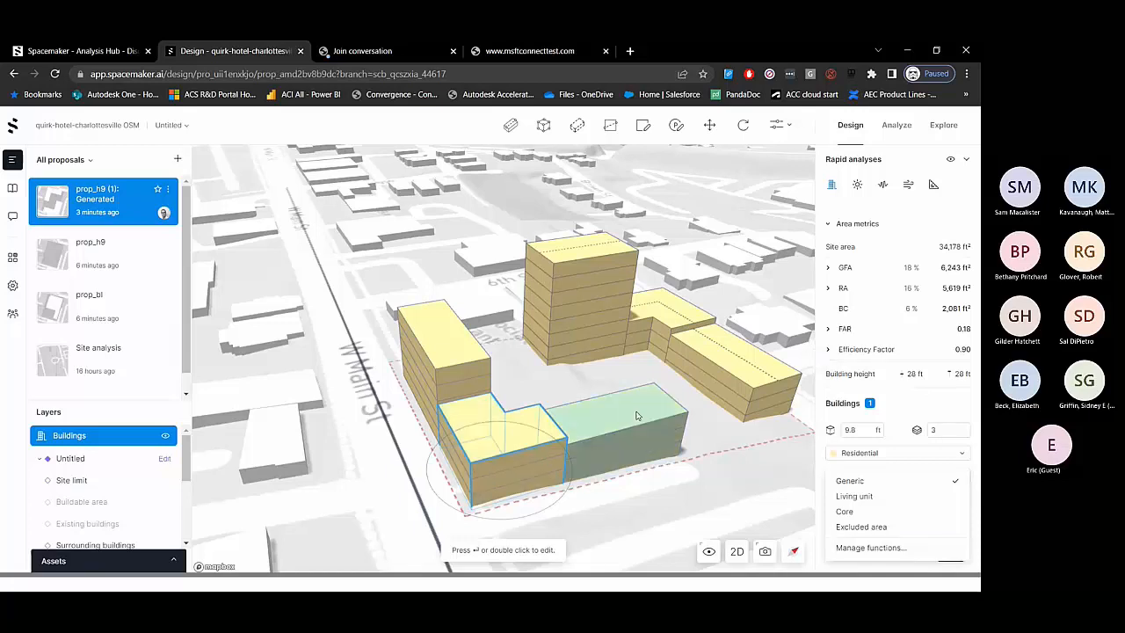
click(724, 463)
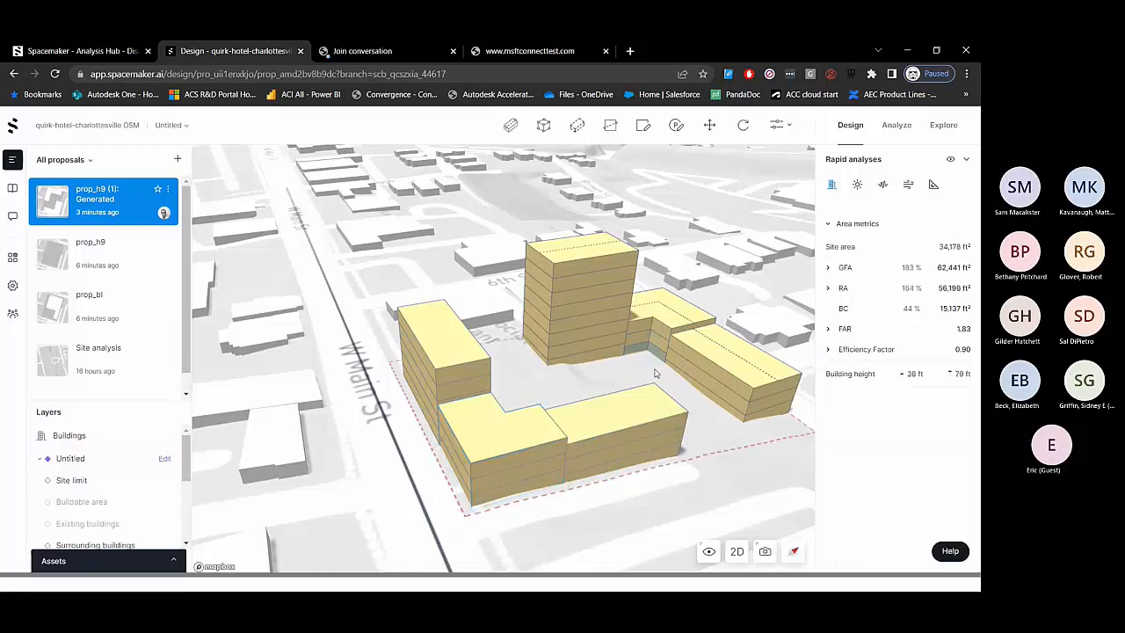
- Delete all three sections of the converted polygon building along W Main St
right_drag(653, 373, 703, 461)
click(703, 463)
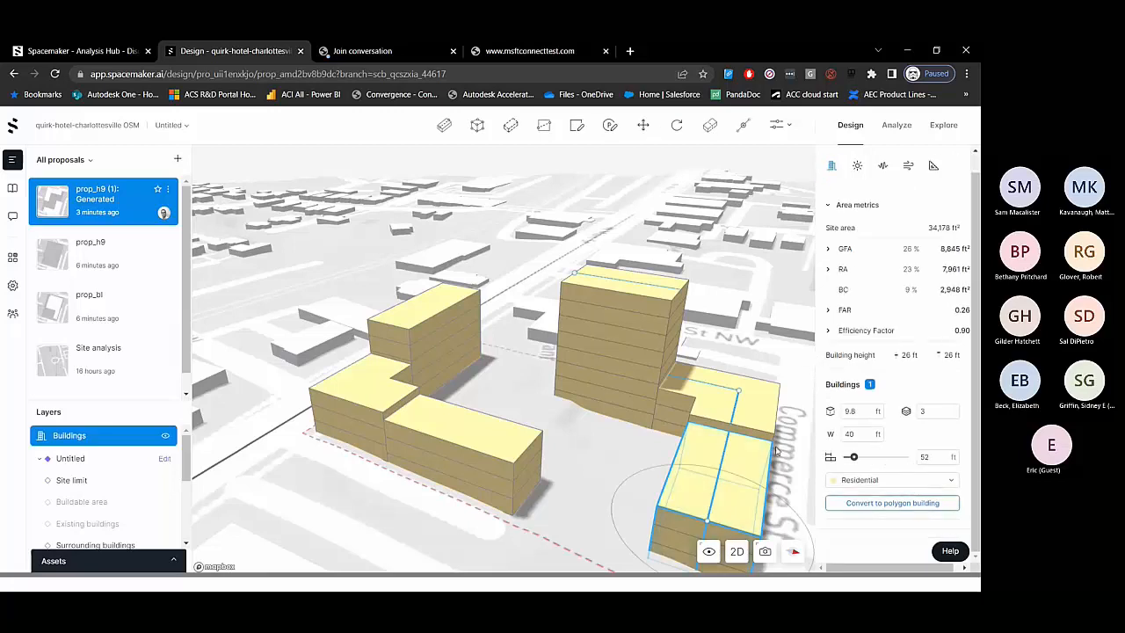
click(623, 441)
click(466, 444)
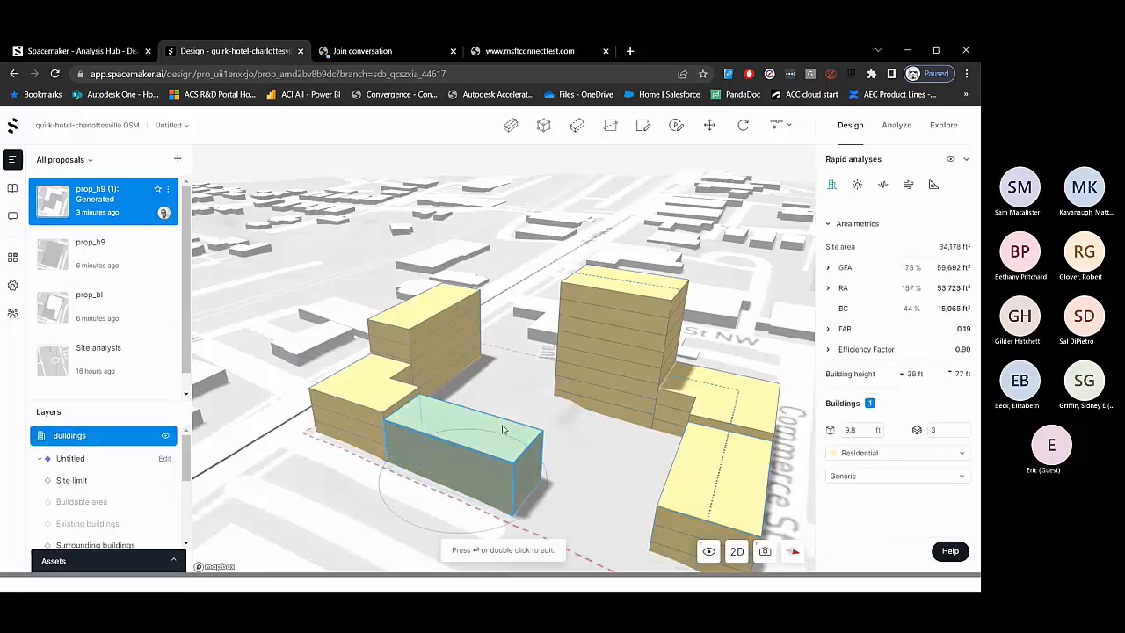
key(Delete)
click(401, 407)
key(Delete)
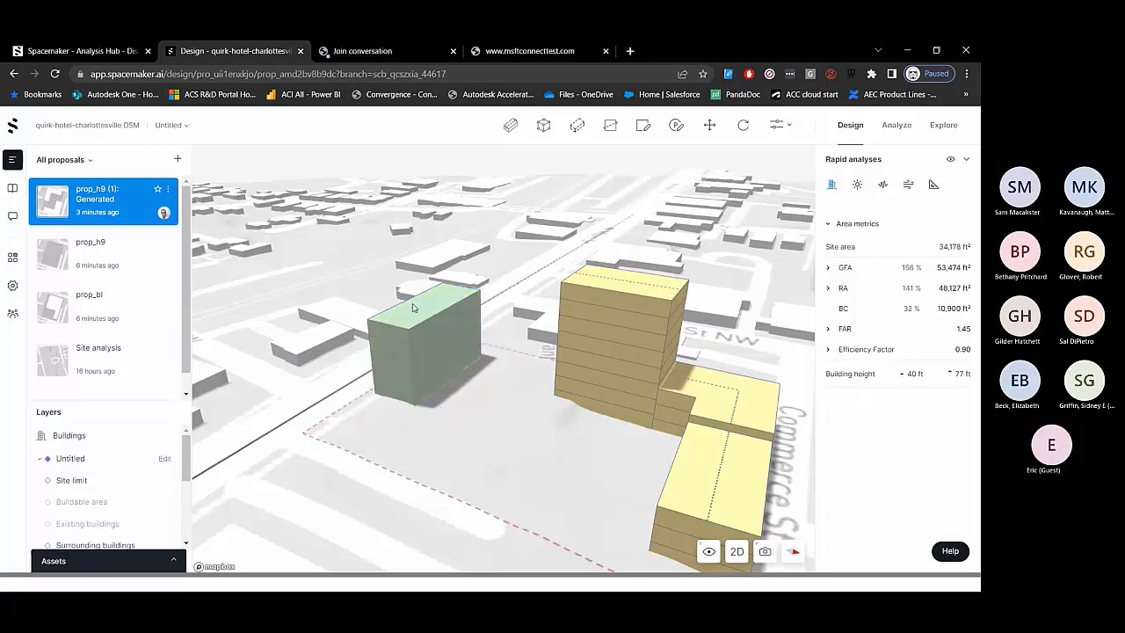
click(413, 308)
key(Delete)
drag(522, 401, 630, 445)
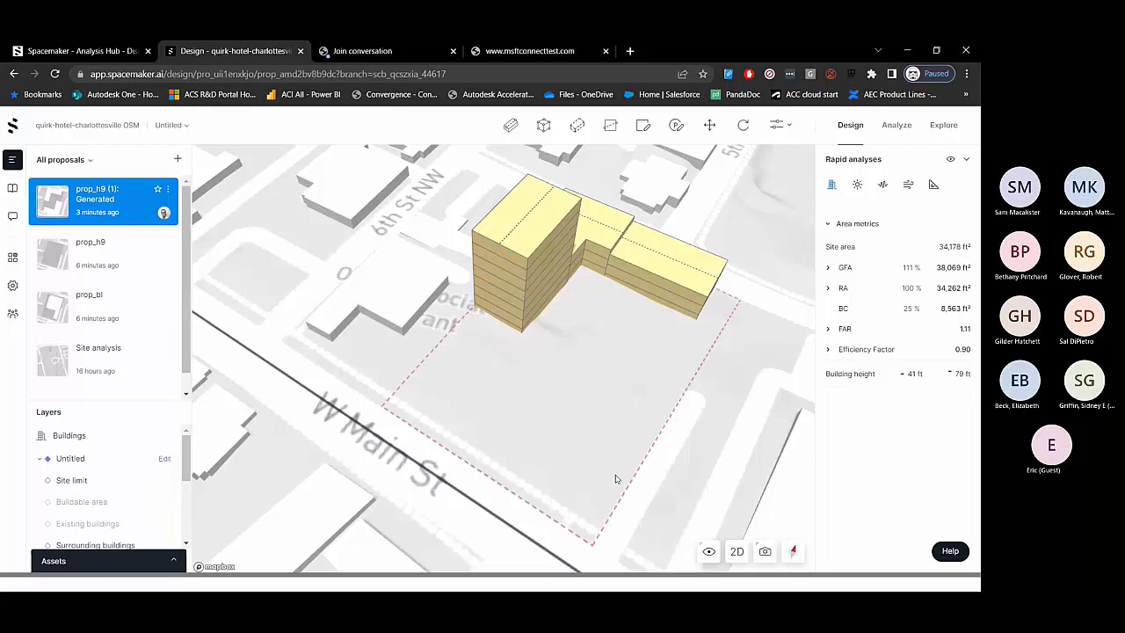
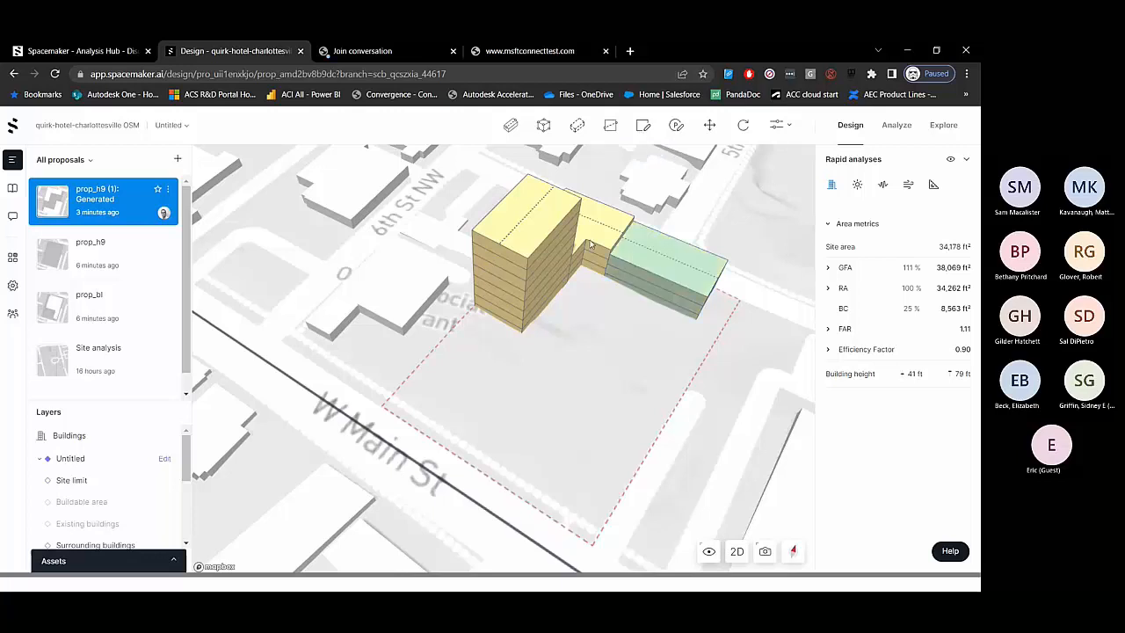
- Draw a line building about 91 ft long along W Main St and extend it into an L along the adjoining site boundary
click(510, 125)
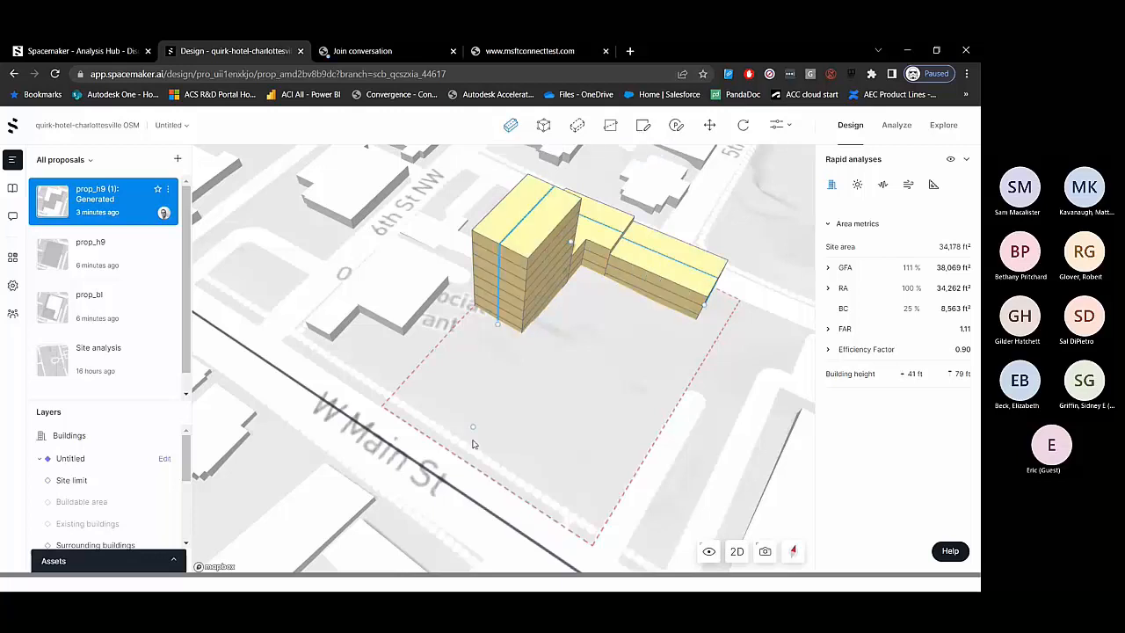
click(407, 388)
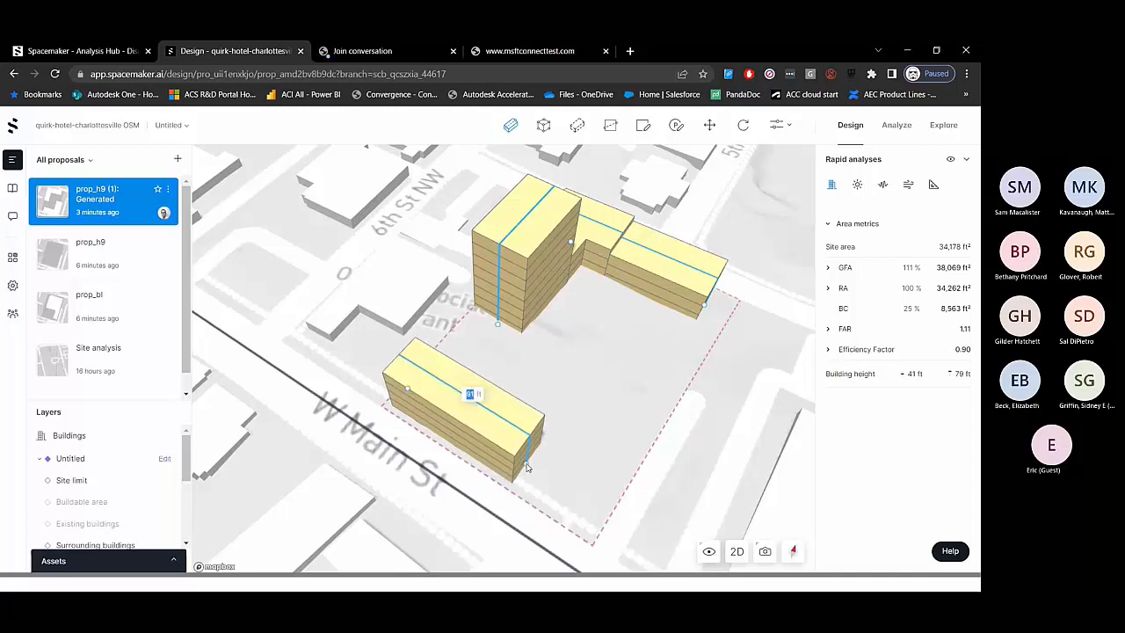
click(526, 467)
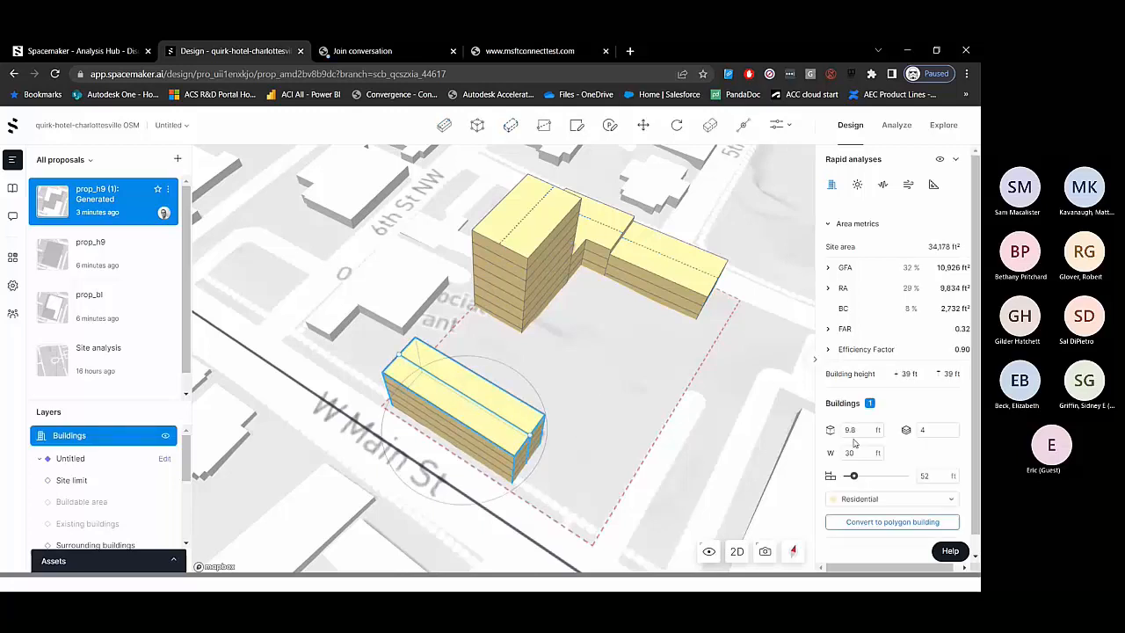
click(443, 128)
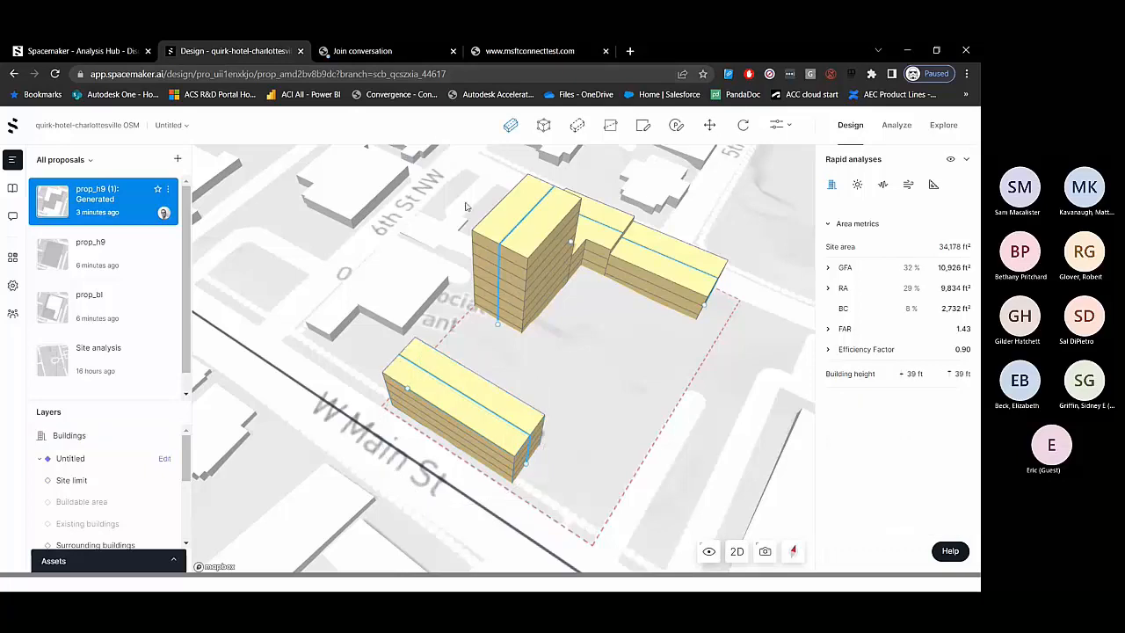
click(526, 467)
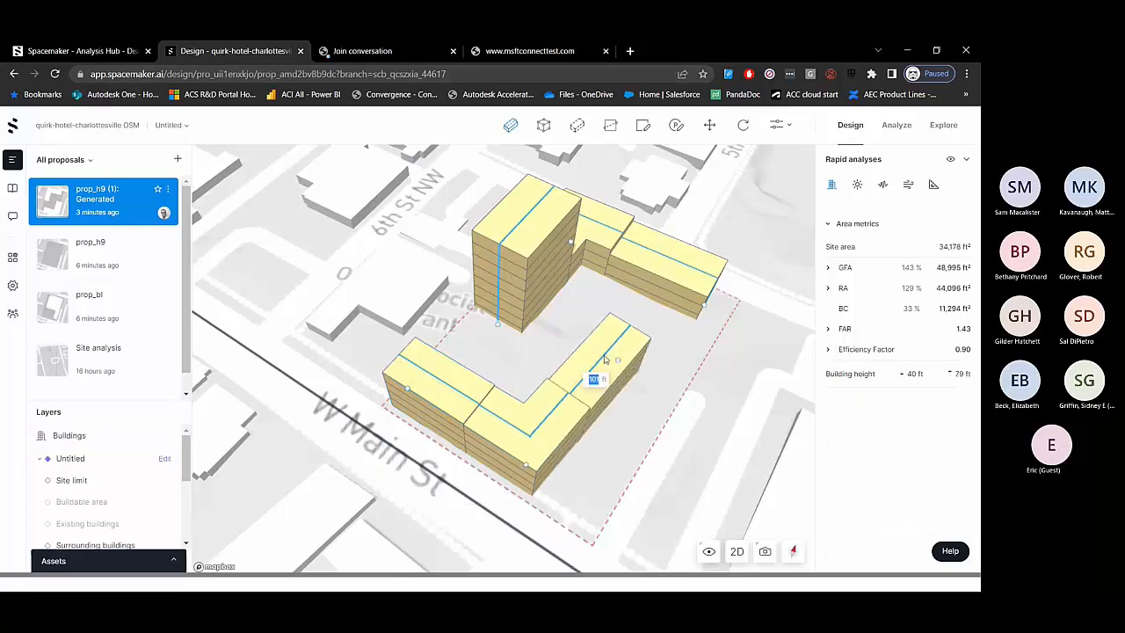
double_click(655, 368)
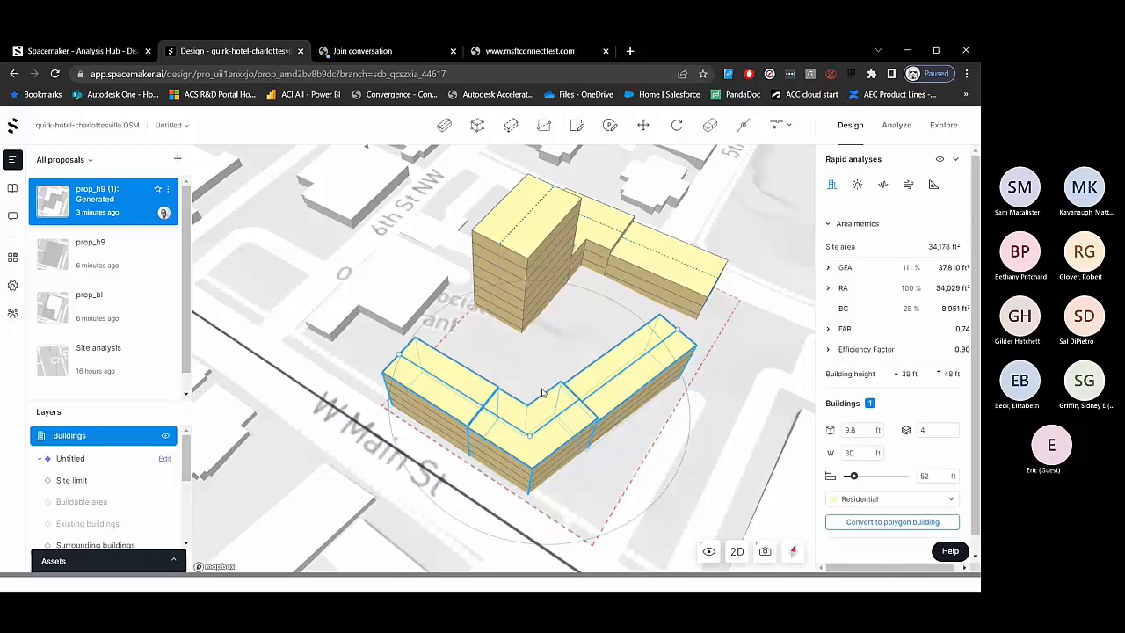
- Delete every section of the L-shaped line building, leaving the tower building in place
scroll(873, 499, down, 1)
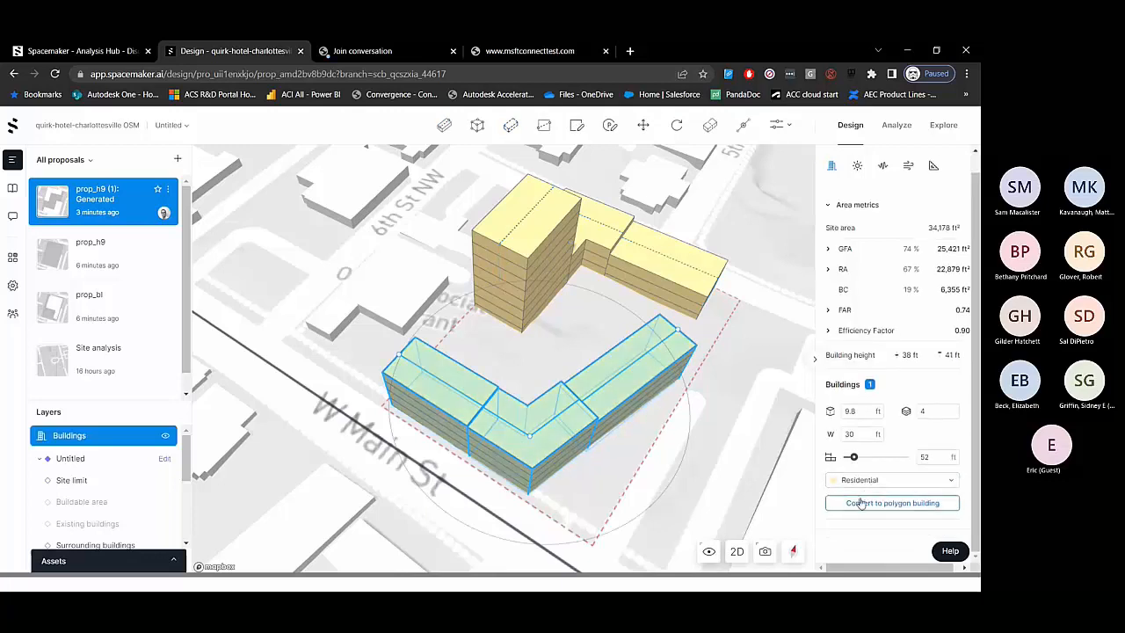
click(672, 439)
click(608, 378)
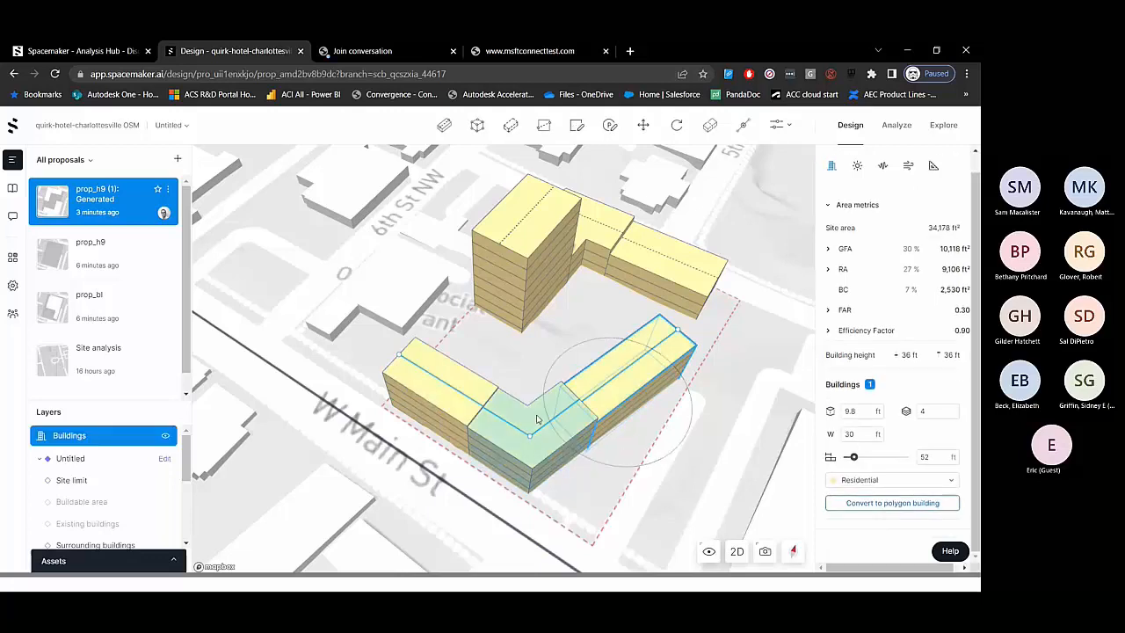
key(Delete)
click(592, 394)
key(Delete)
click(430, 386)
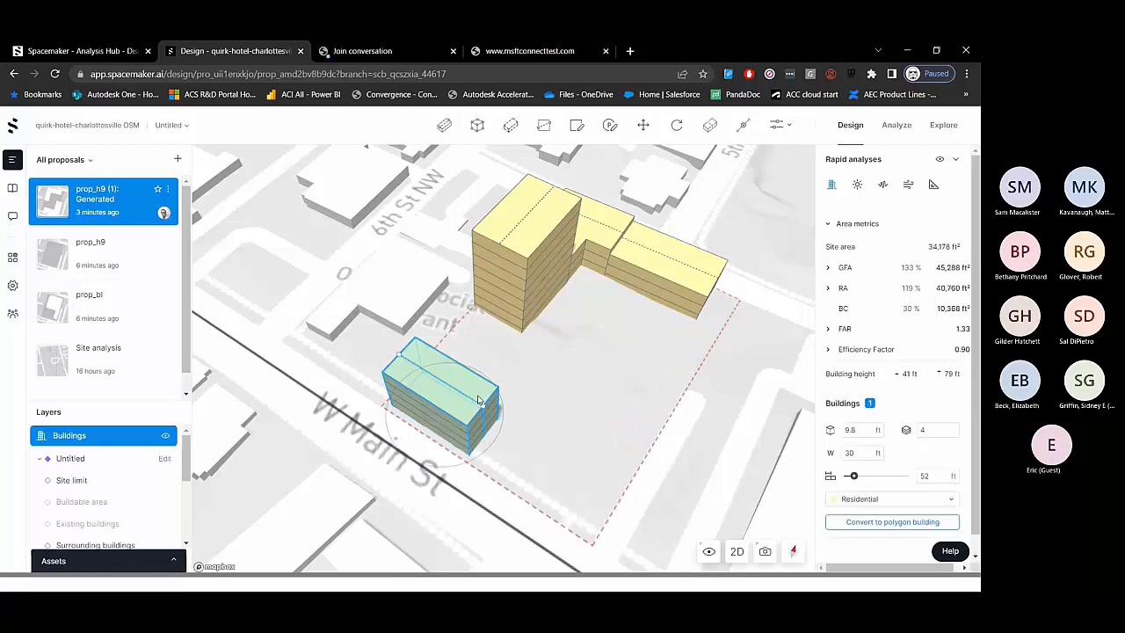
key(Delete)
- Draw a straight line building about 116 ft long along the W Main St edge of the site
click(577, 125)
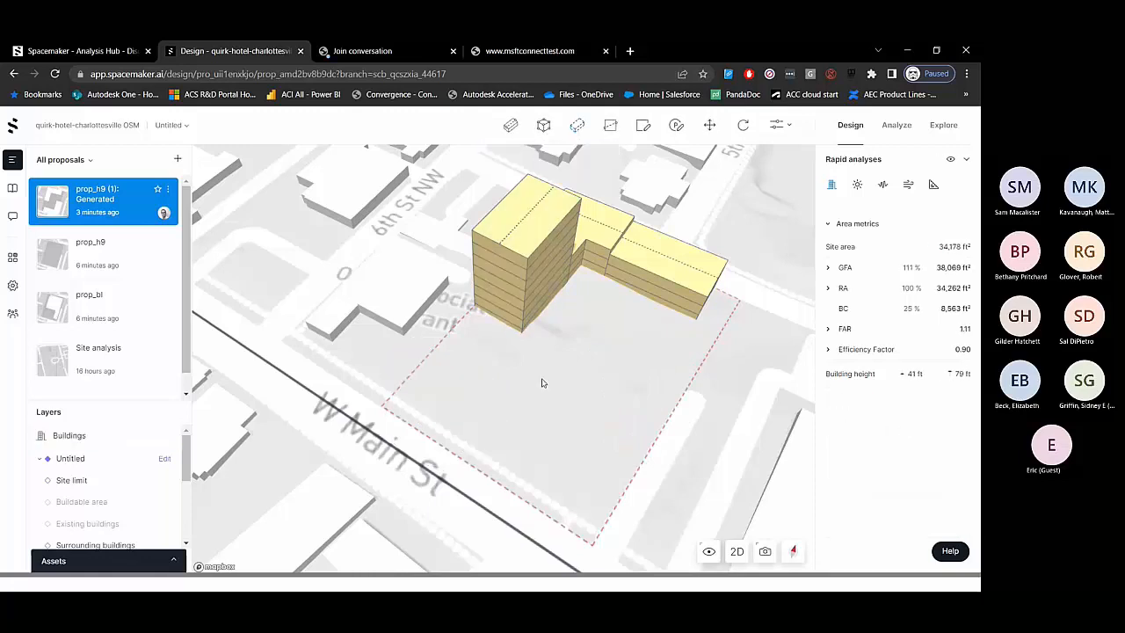
click(576, 129)
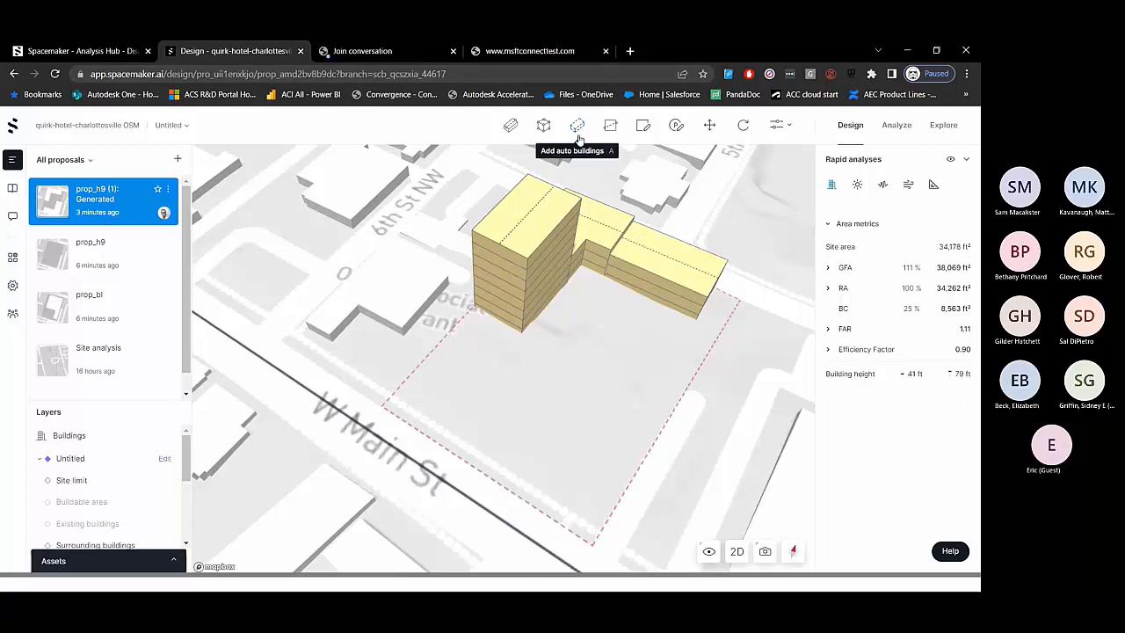
right_drag(640, 392, 650, 359)
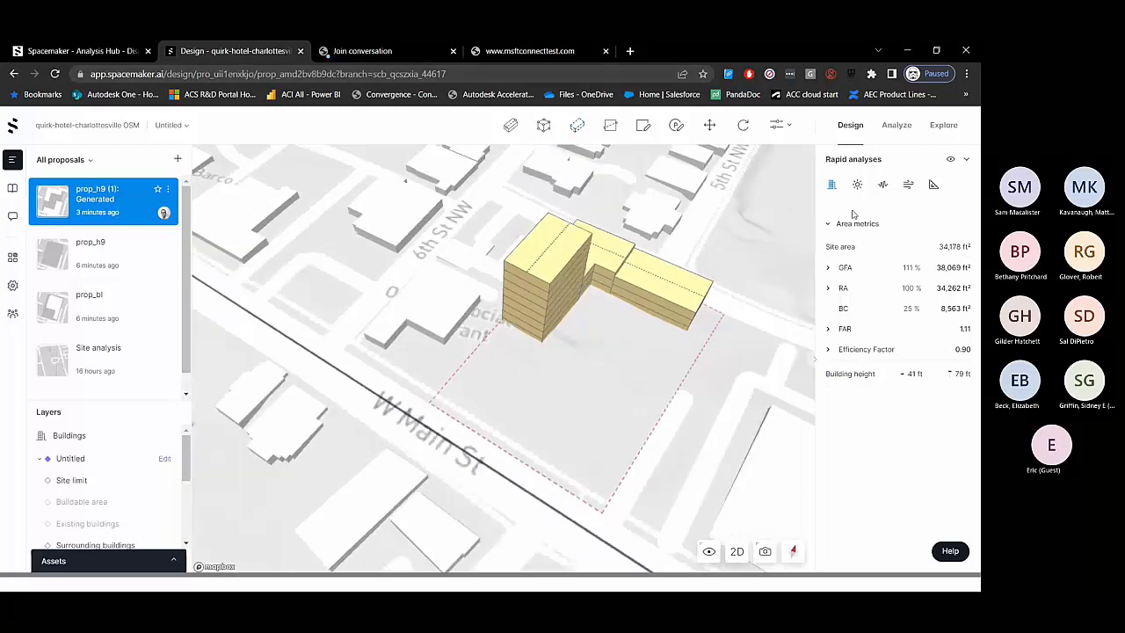
click(508, 128)
click(457, 383)
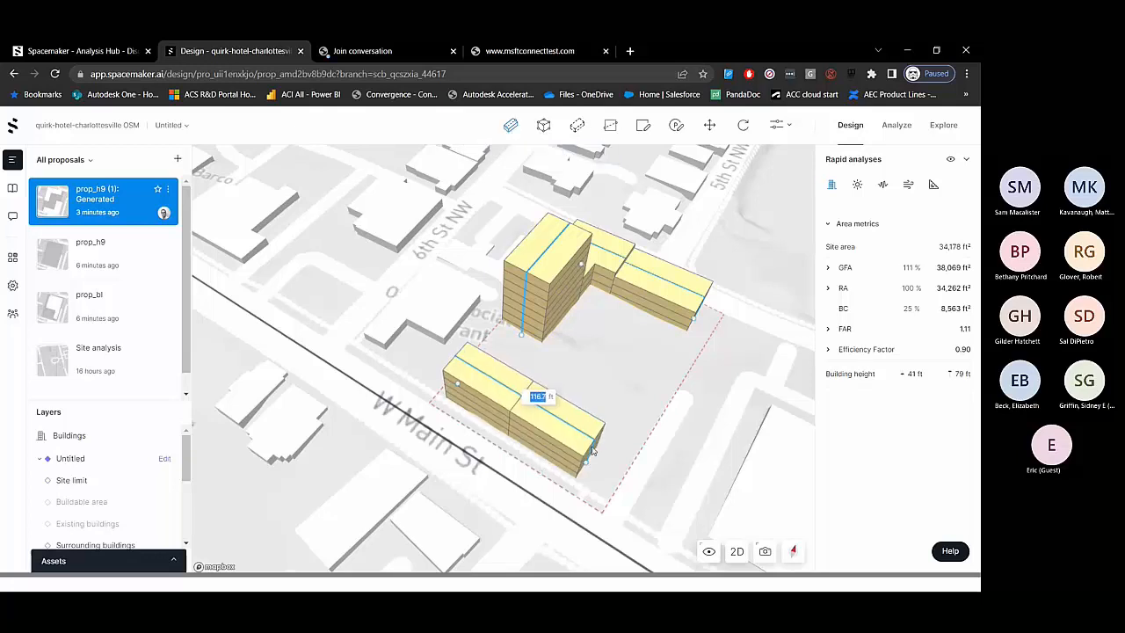
click(593, 451)
- Convert the line building along W Main St into a polygon building
scroll(859, 531, down, 1)
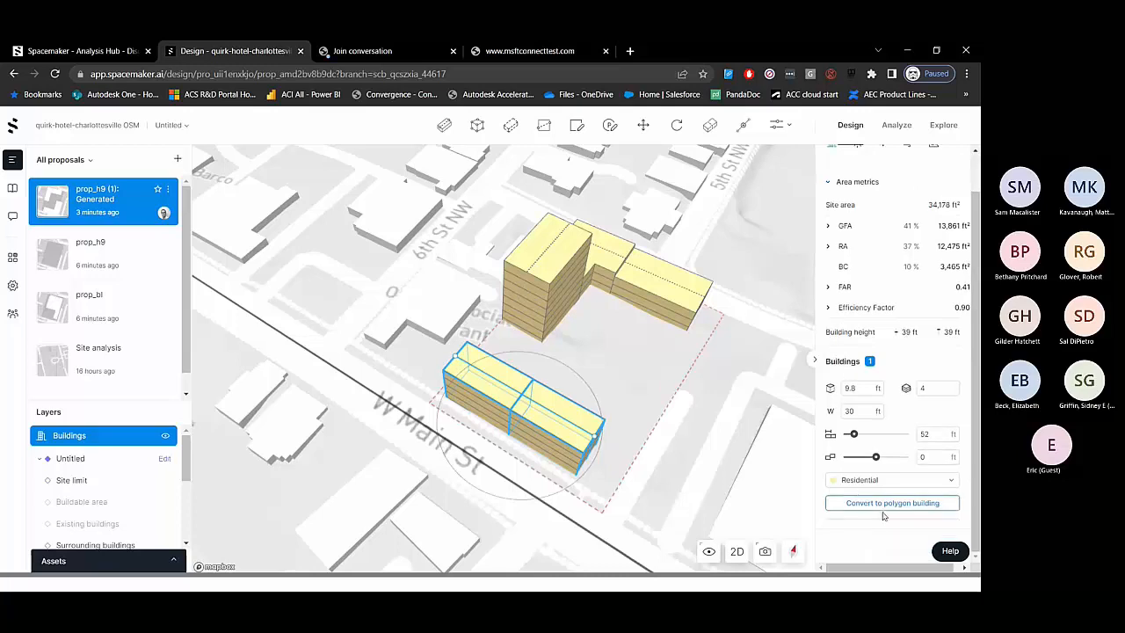
click(875, 503)
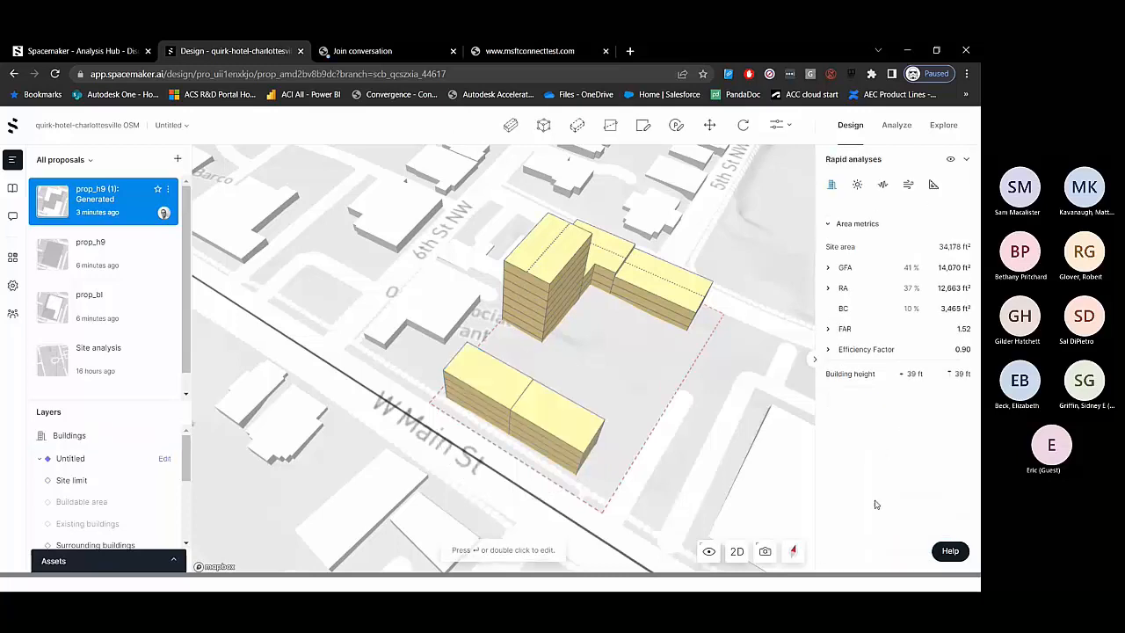
- Stack the eastern section of the W Main St building on top of the neighbouring section and delete the stacked section
click(553, 428)
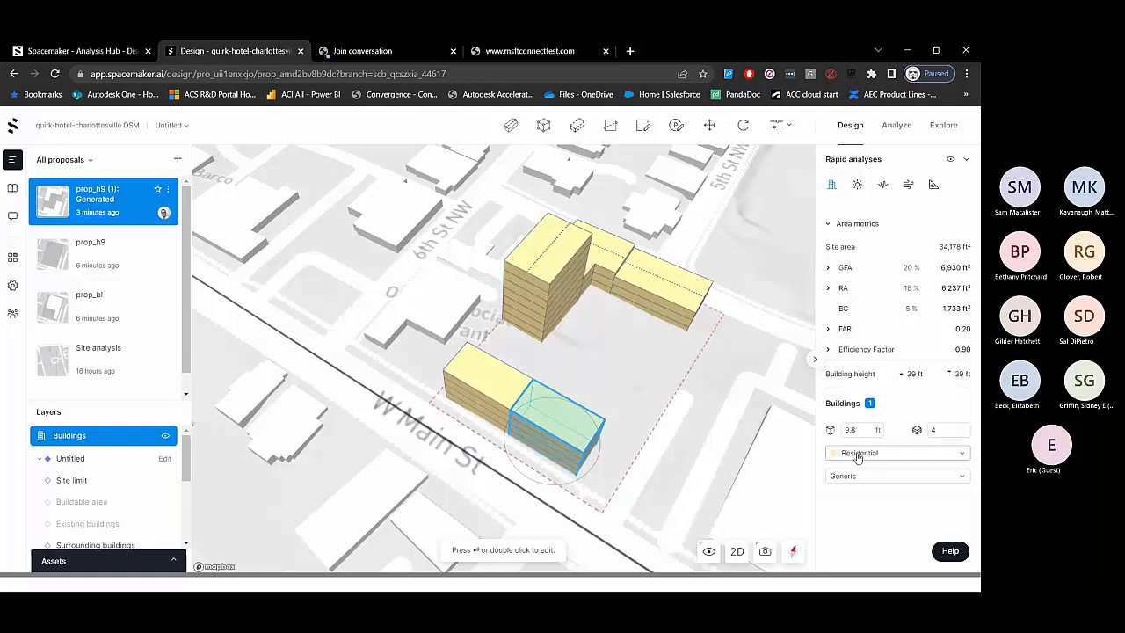
scroll(572, 409, up, 2)
drag(572, 409, 522, 390)
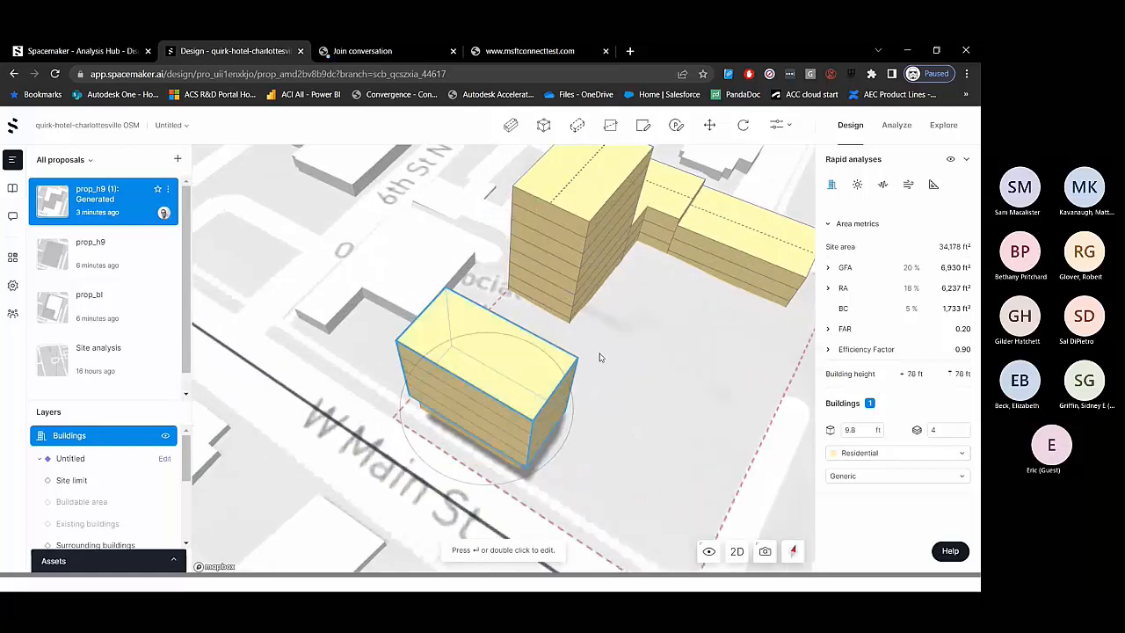
right_drag(548, 343, 460, 312)
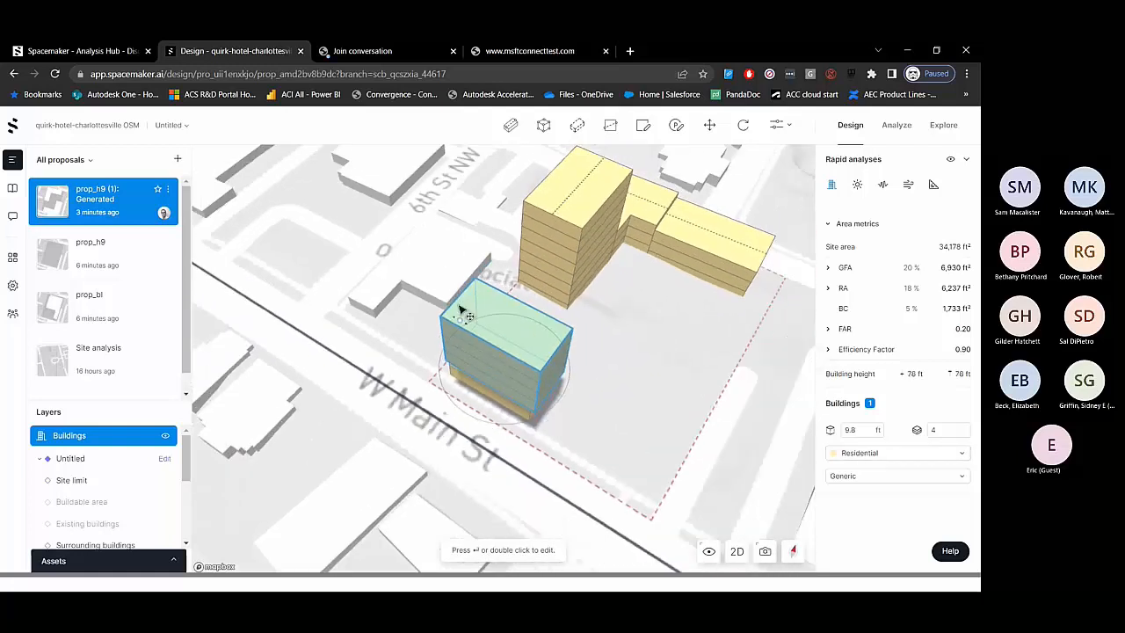
key(Delete)
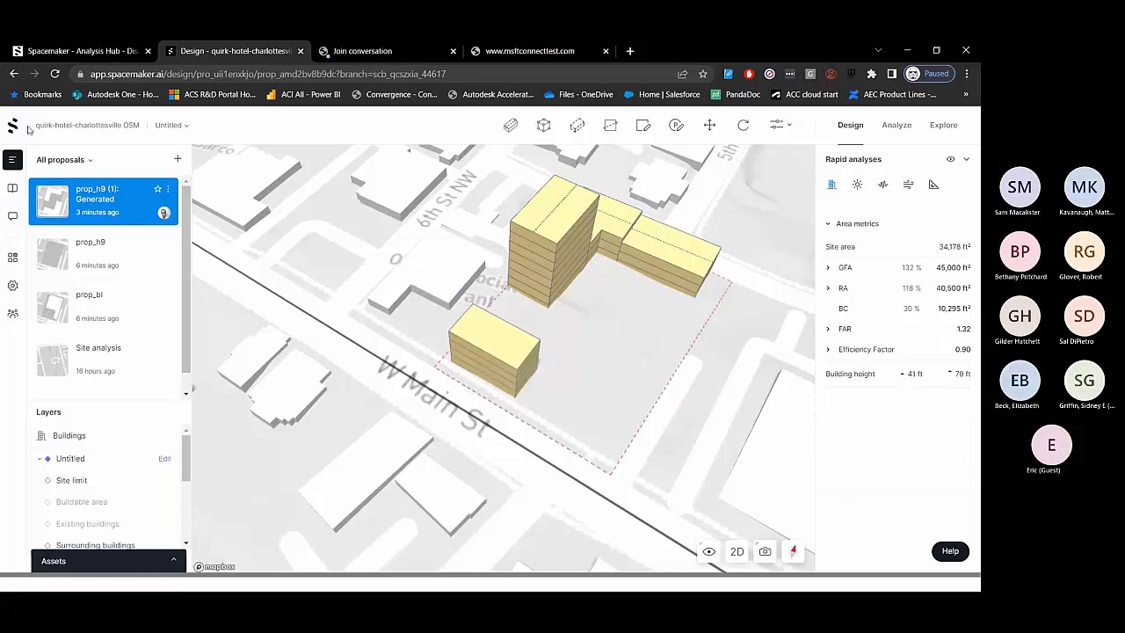
- Open the Auckland project from the APAC Examples folder
click(14, 126)
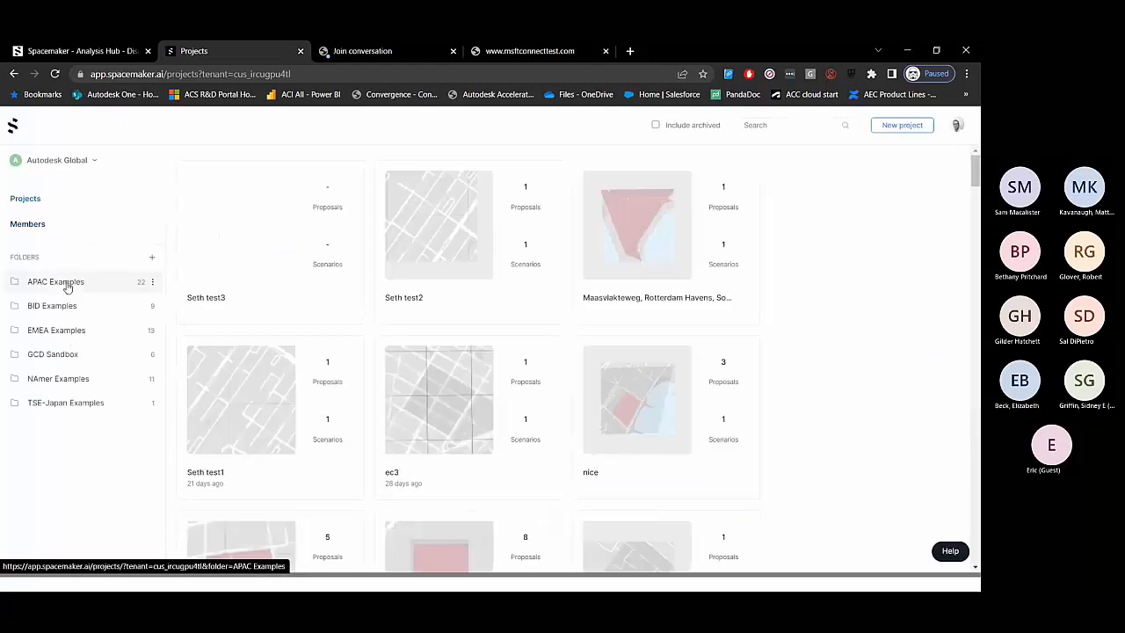
click(68, 287)
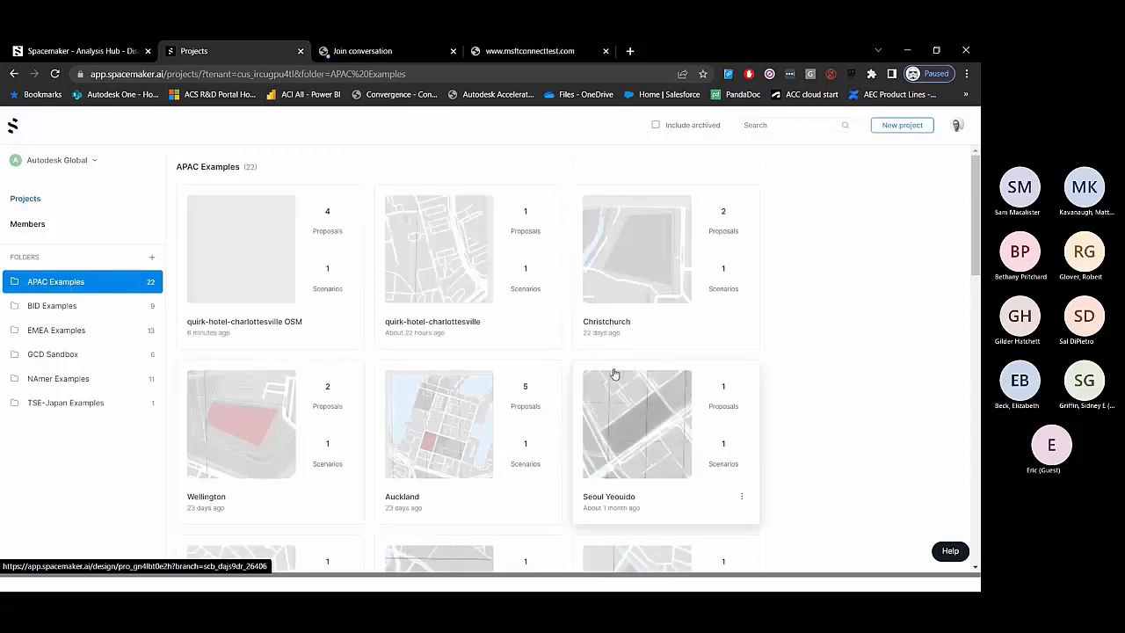
click(443, 445)
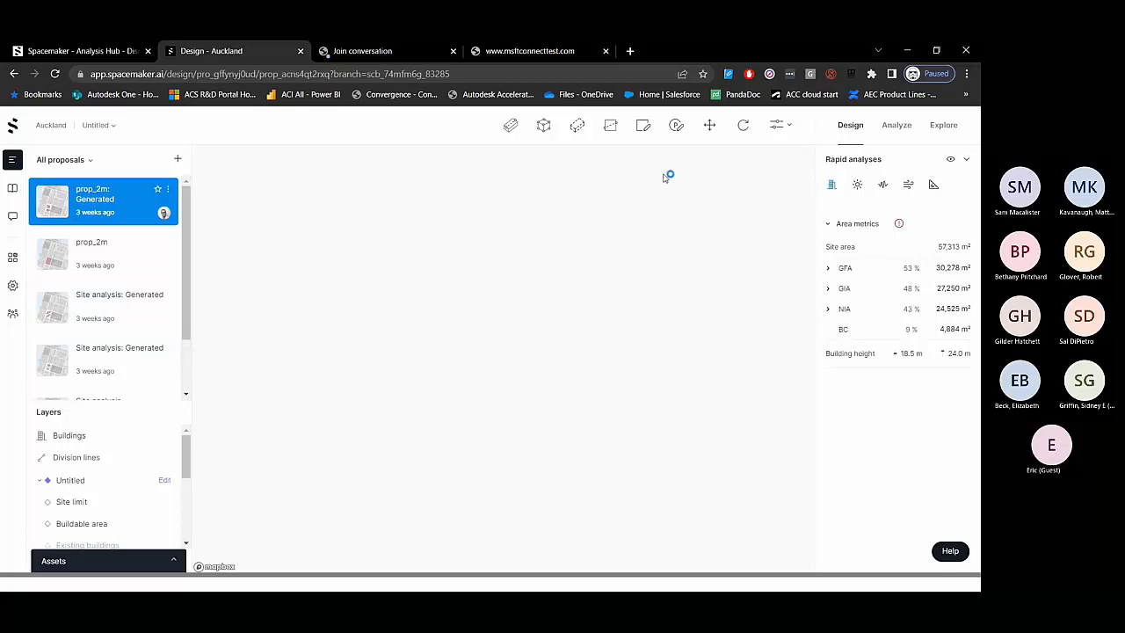
- Examine the generated buildings on the Auckland site and the unit distribution options of the end tower near Daldy St
scroll(534, 332, down, 5)
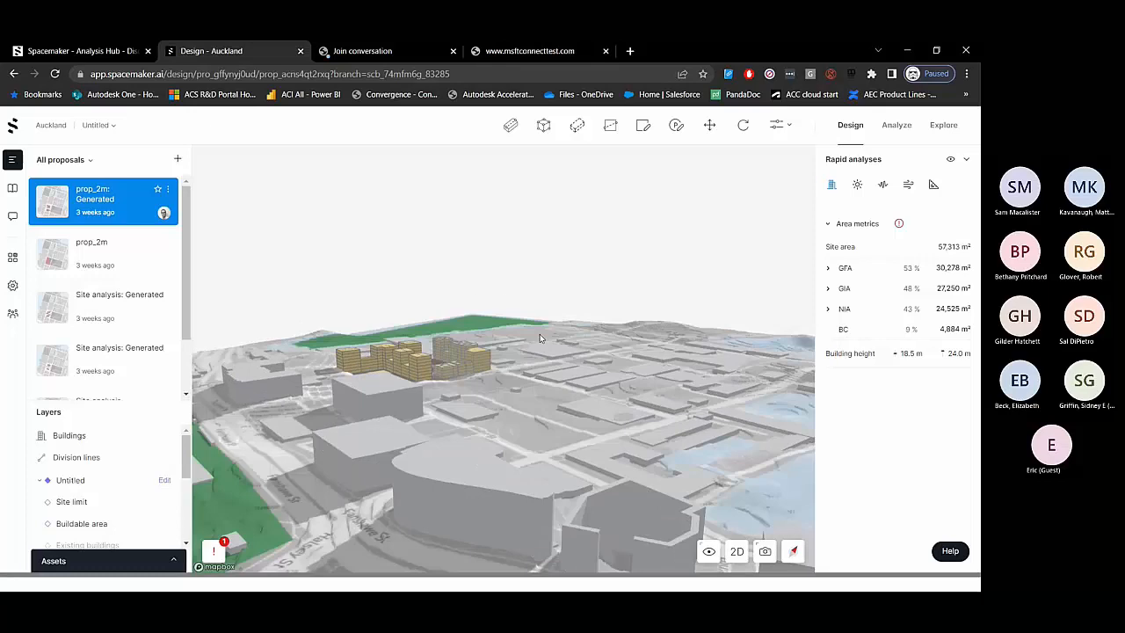
scroll(421, 401, up, 6)
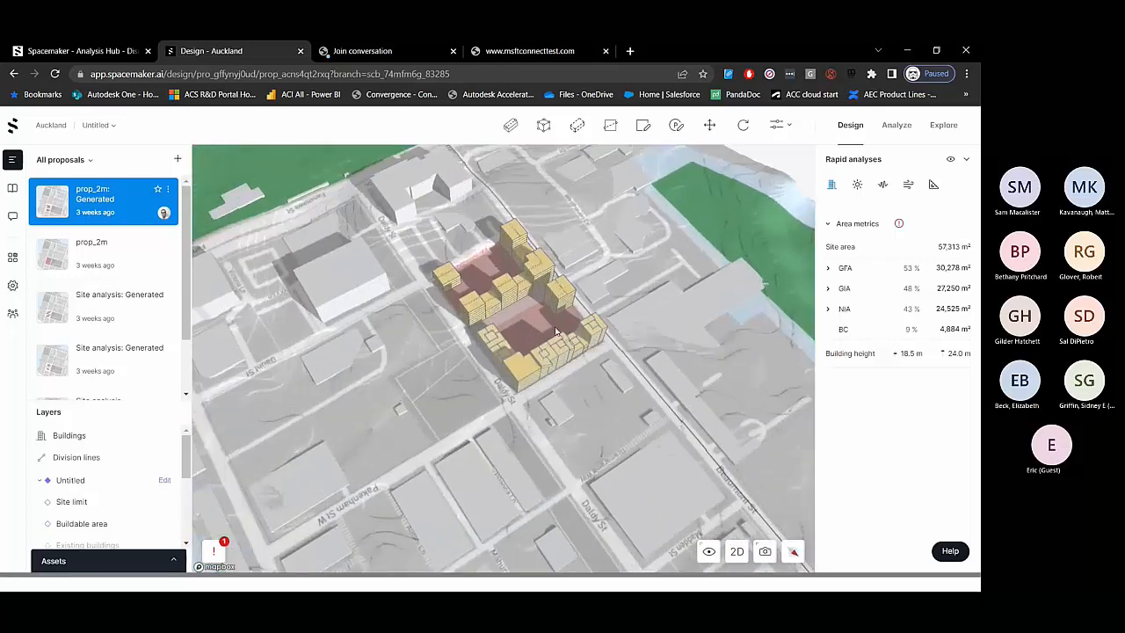
right_drag(466, 344, 583, 355)
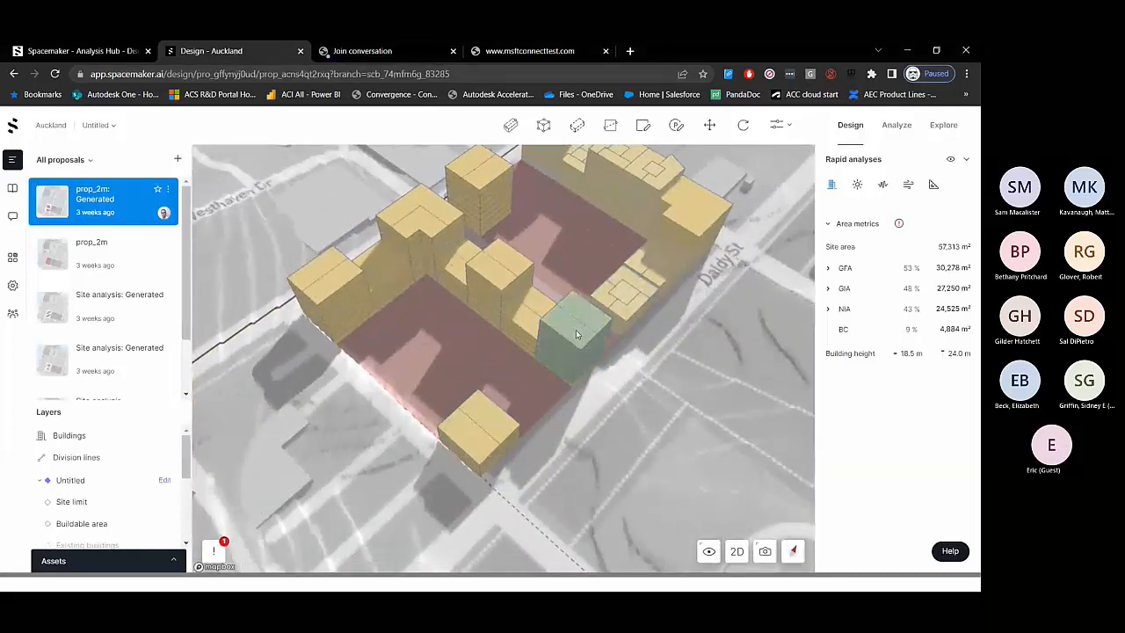
click(575, 329)
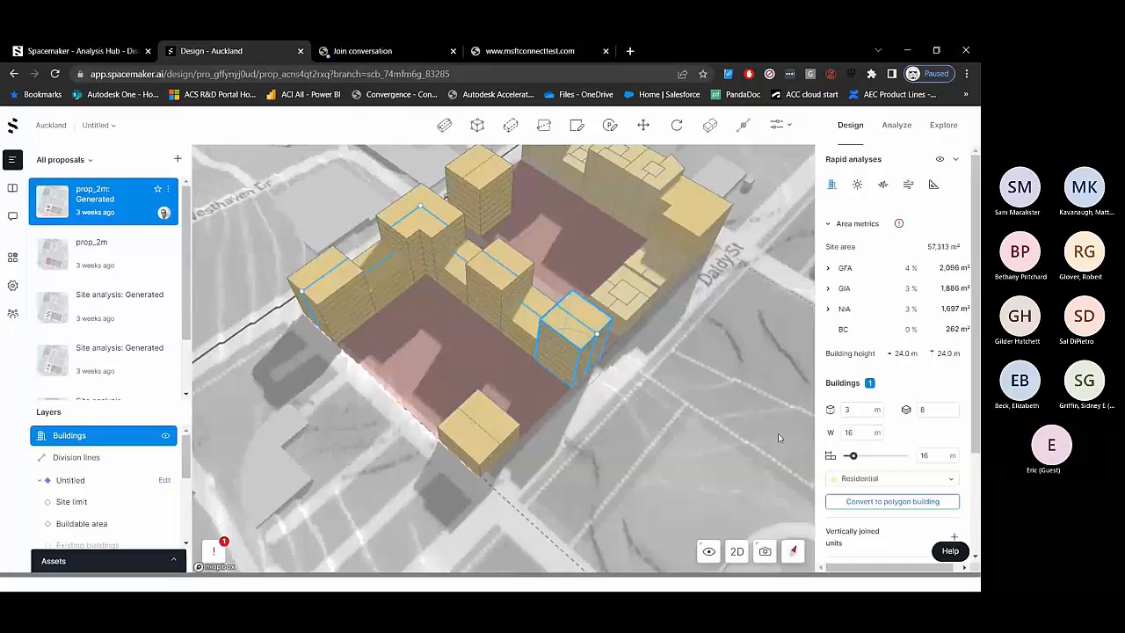
scroll(831, 444, down, 3)
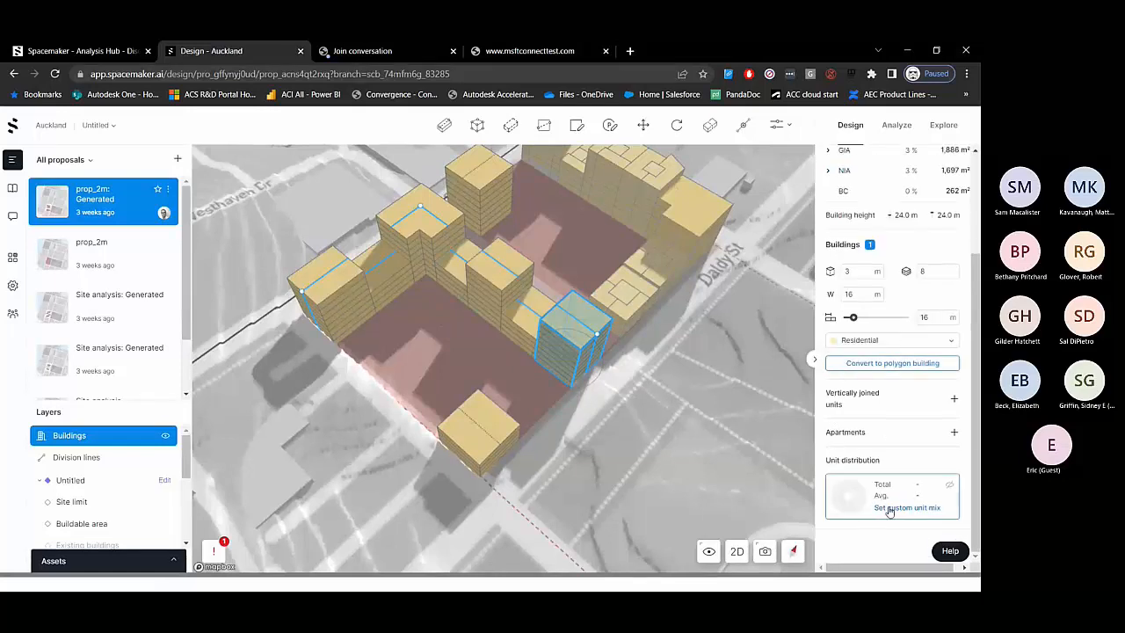
click(645, 317)
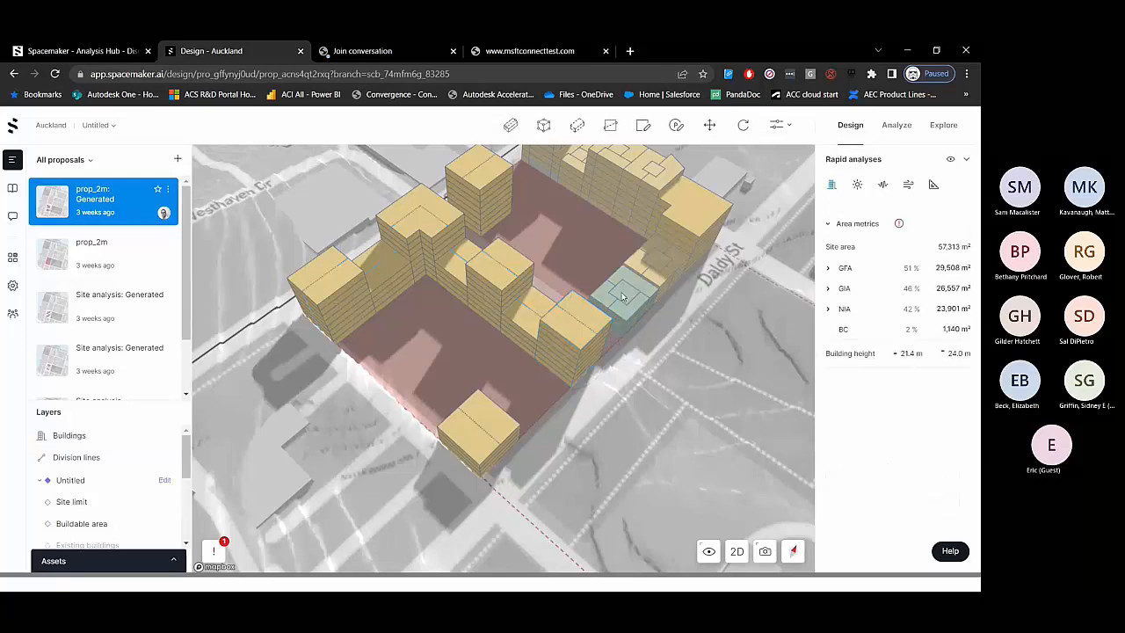
click(651, 402)
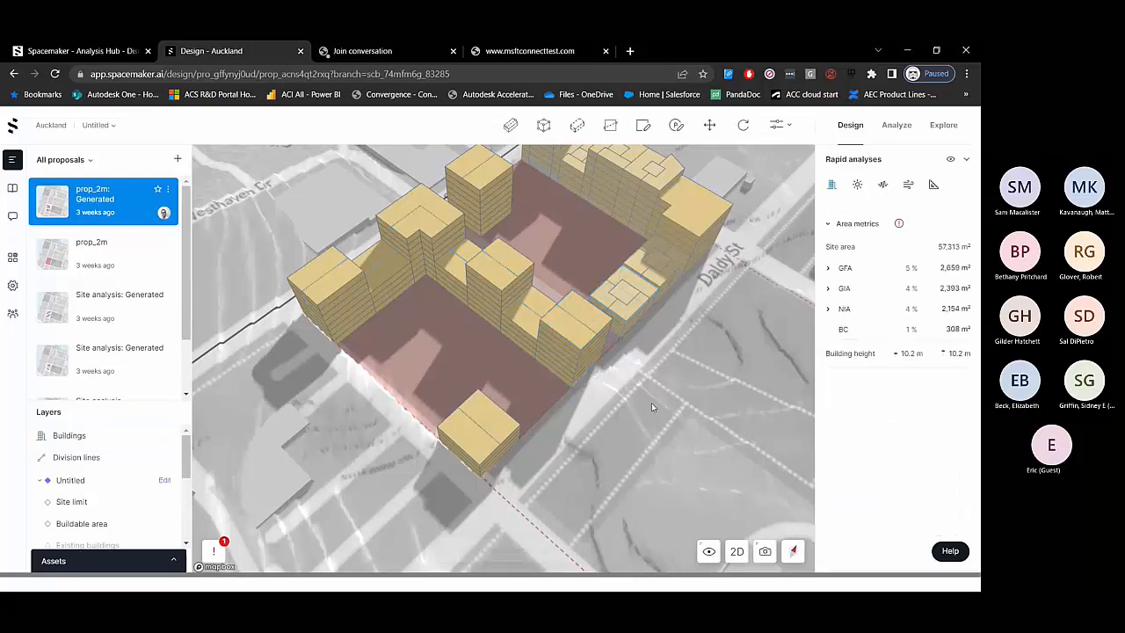
drag(651, 403, 544, 358)
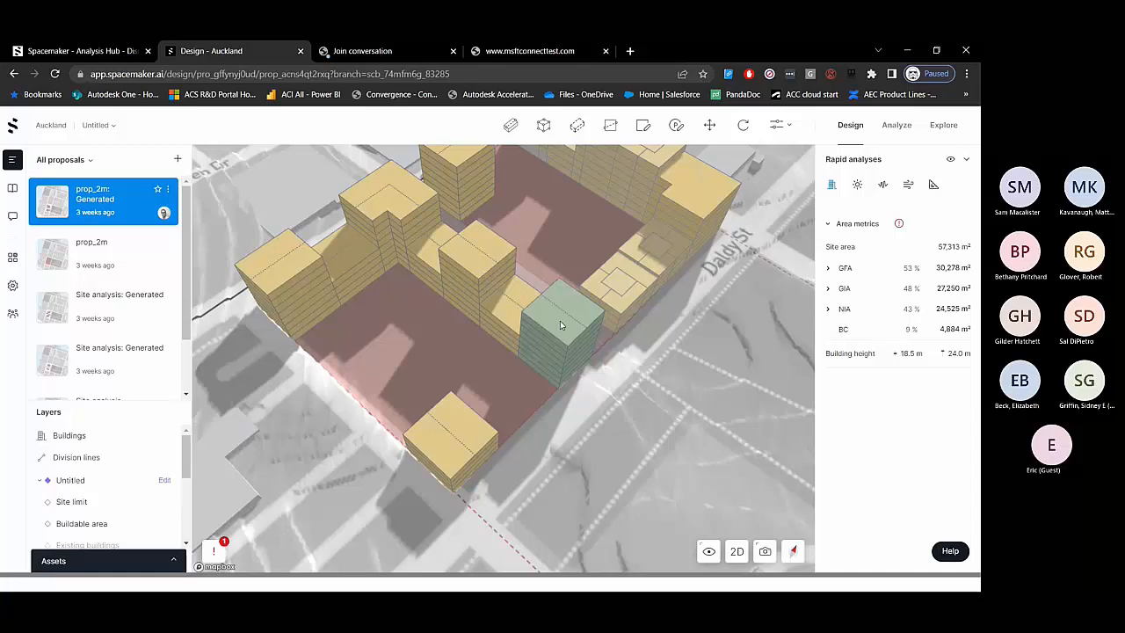
- Start a custom unit mix for the end tower near Daldy St, with 0% at 0-40 m² and 40% at 40-60 m²
click(559, 321)
scroll(853, 527, down, 2)
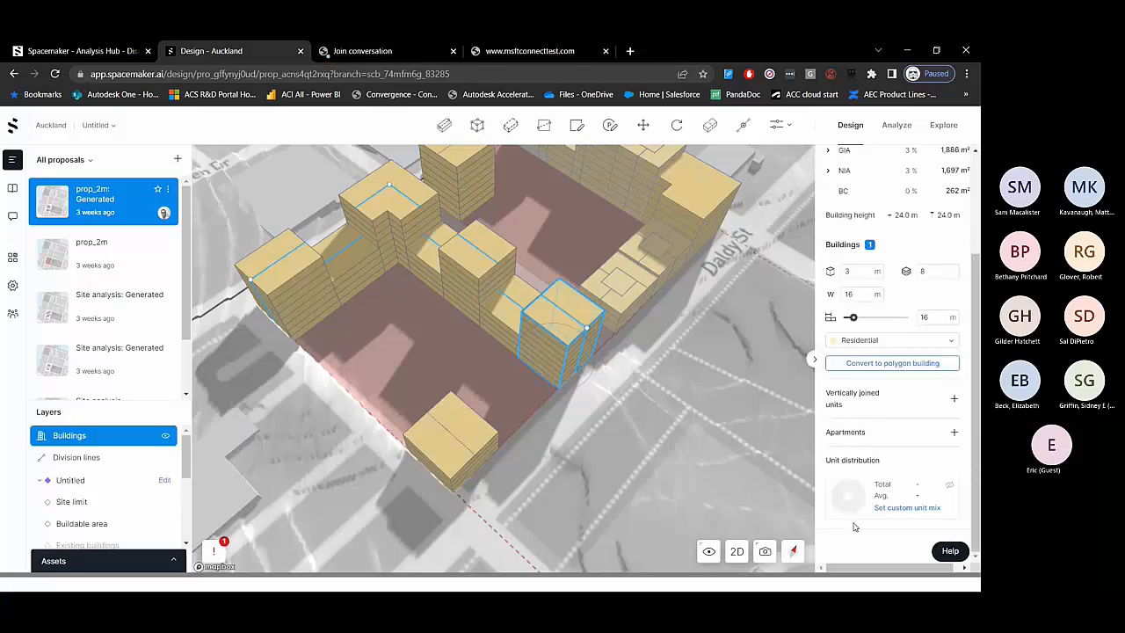
click(896, 508)
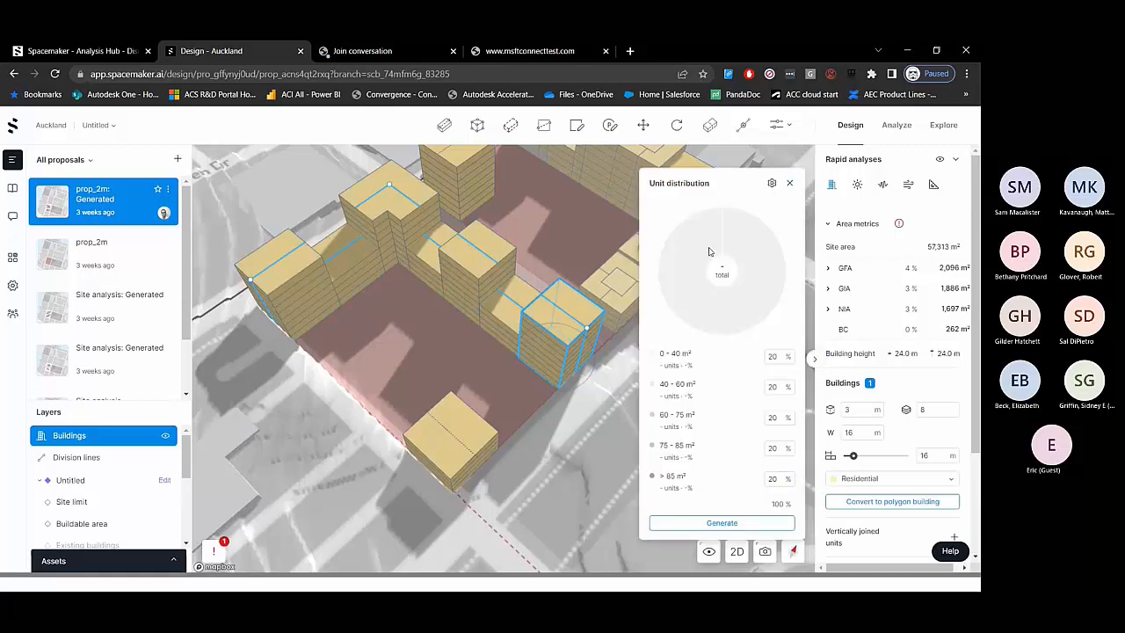
double_click(773, 357)
text(0)
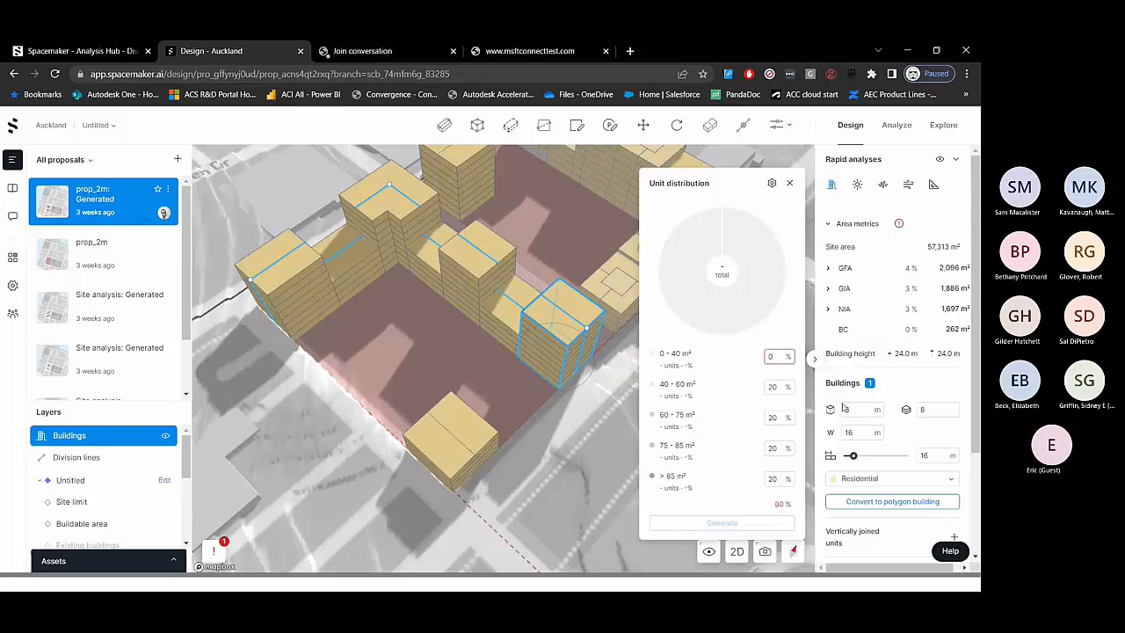
double_click(785, 388)
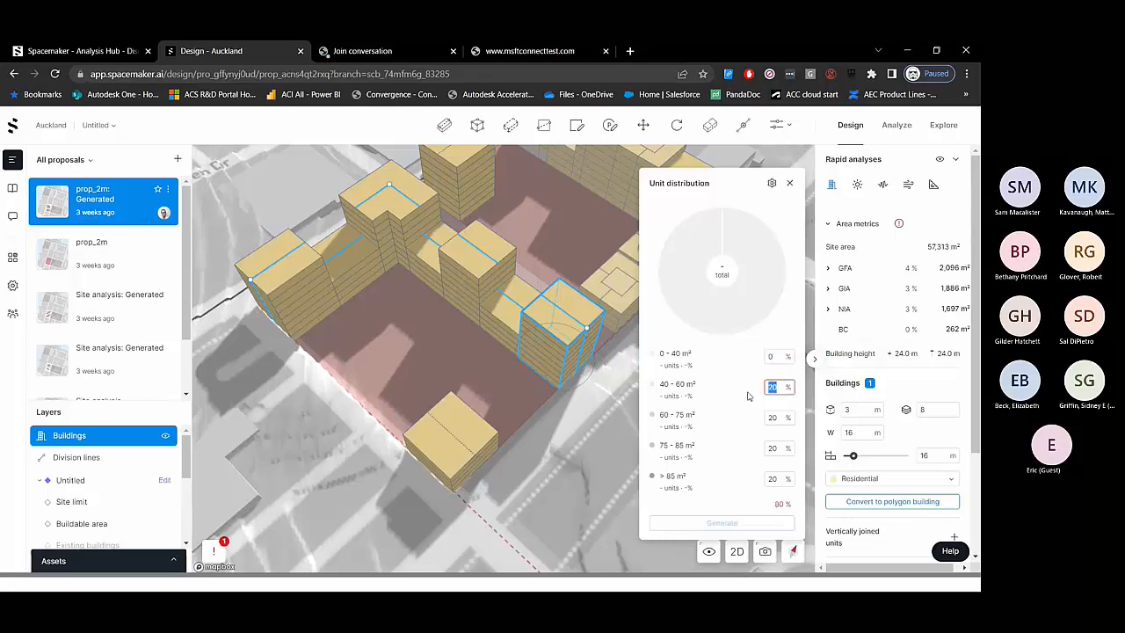
text(40)
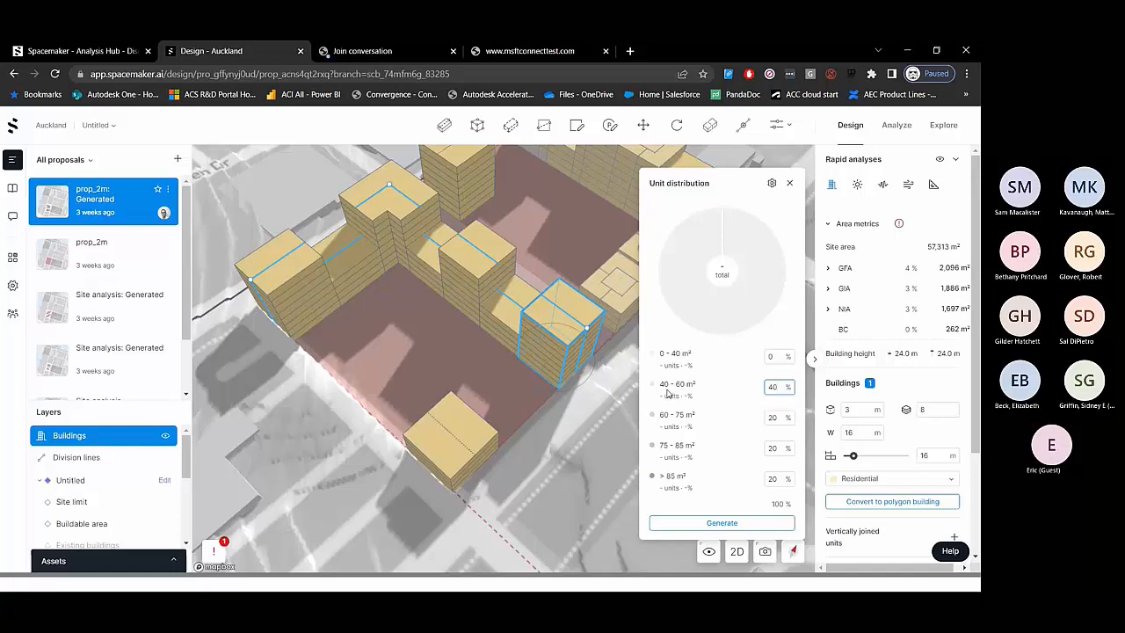
- Set the unit mix to 0% for 60-75 m², 60% for 75-85 m² and 0% above 85 m², and generate the apartments
double_click(779, 417)
text(0)
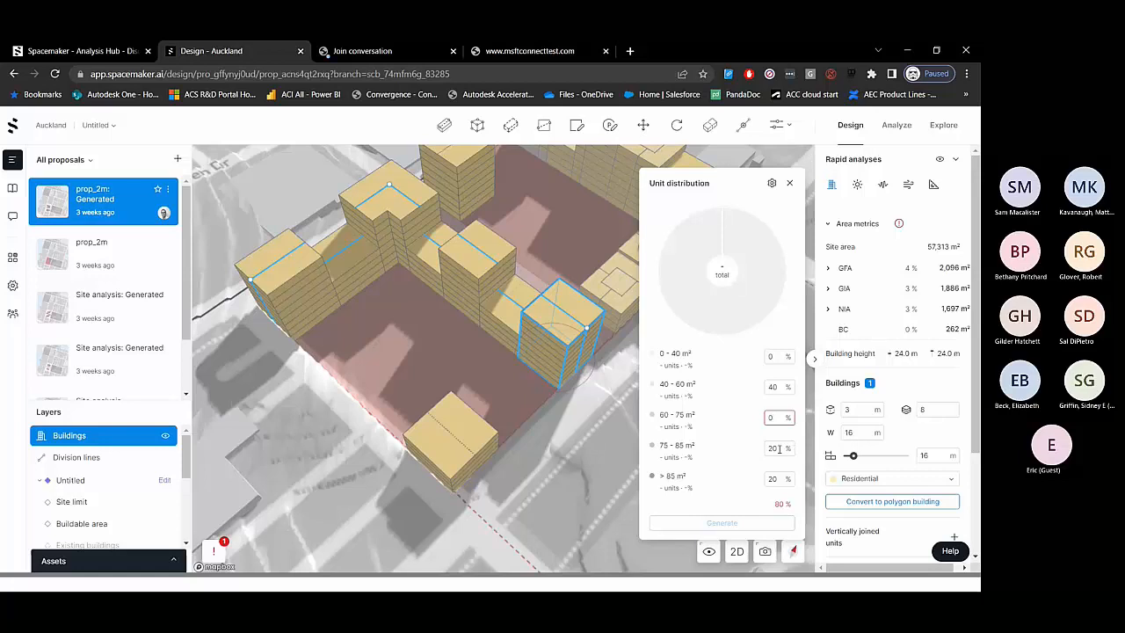
double_click(775, 478)
text(0)
double_click(773, 448)
text(60)
click(738, 525)
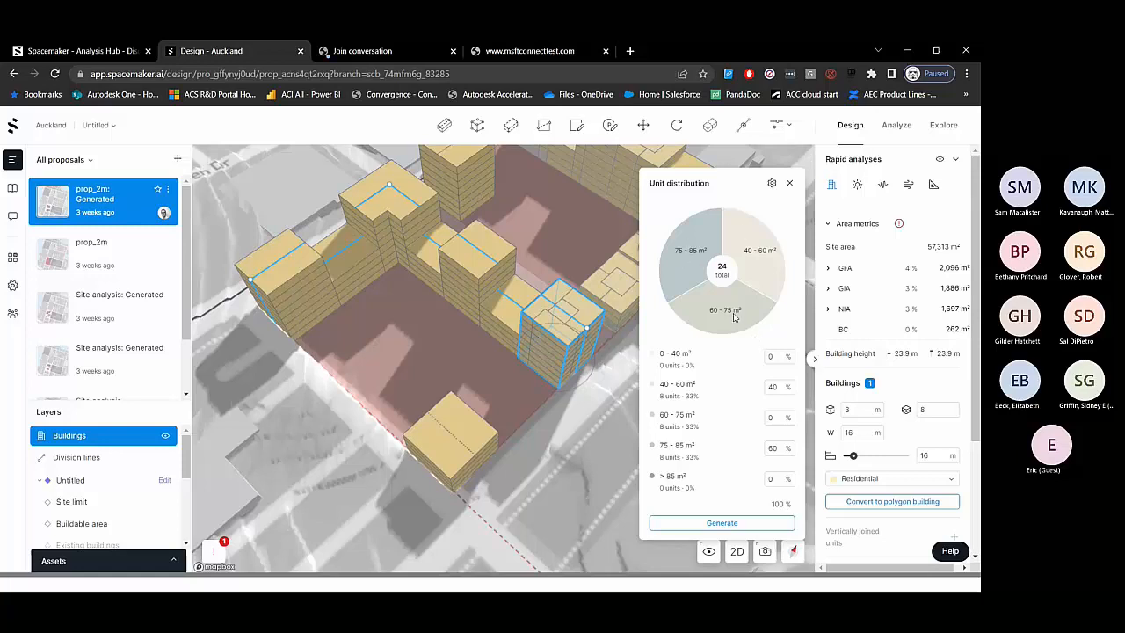
- Close the unit distribution settings and colour the buildings by unit sizes
click(791, 184)
drag(686, 501, 740, 528)
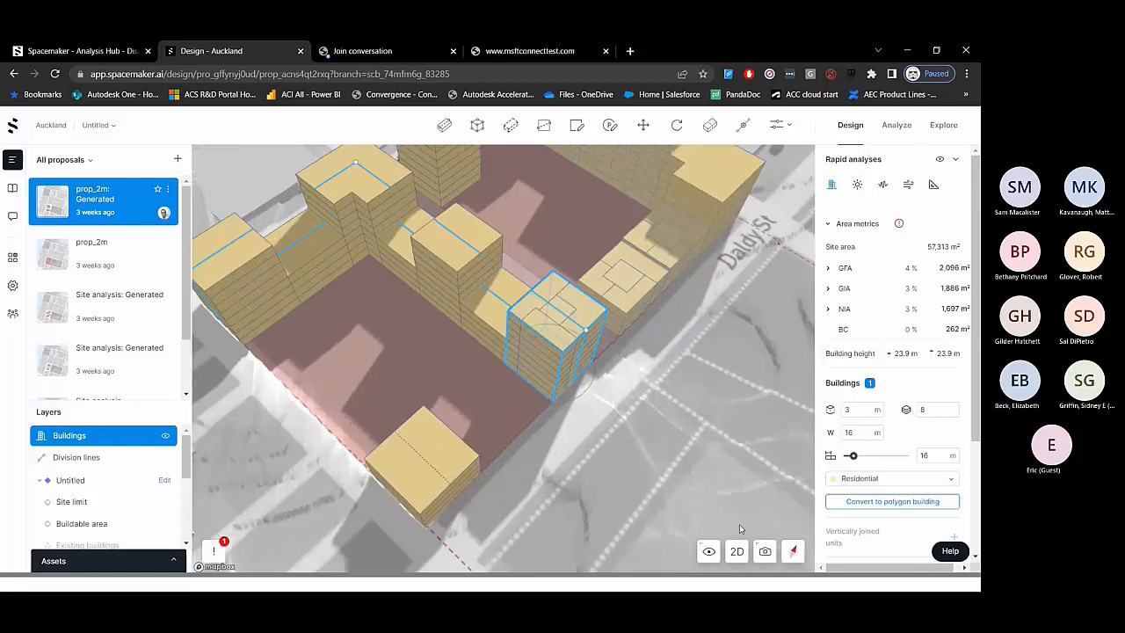
click(708, 551)
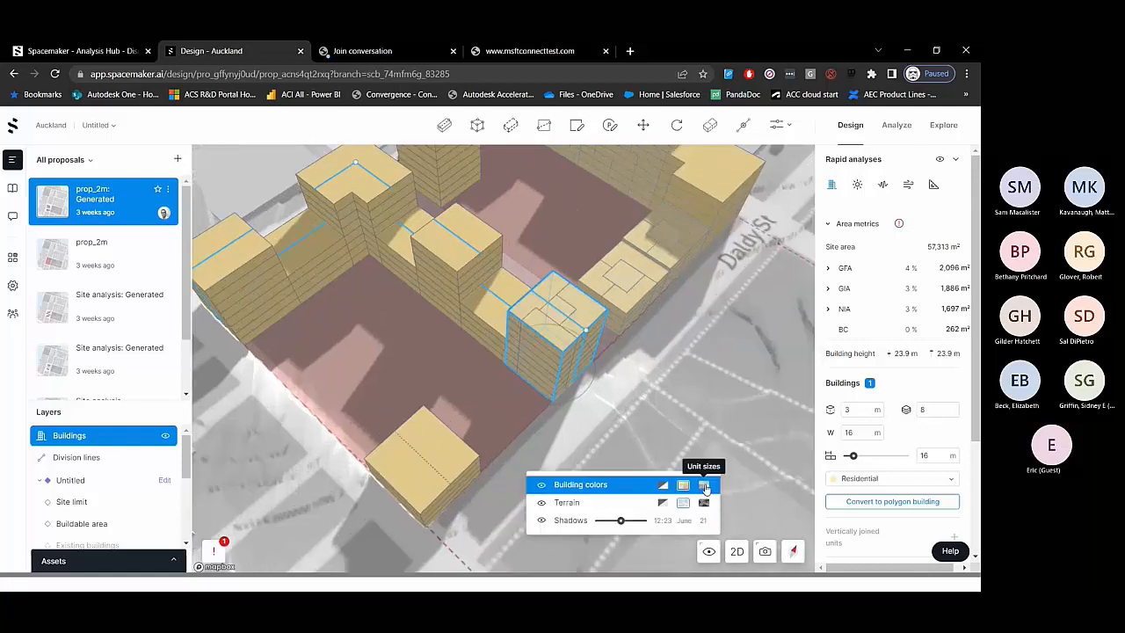
click(703, 486)
scroll(542, 294, up, 5)
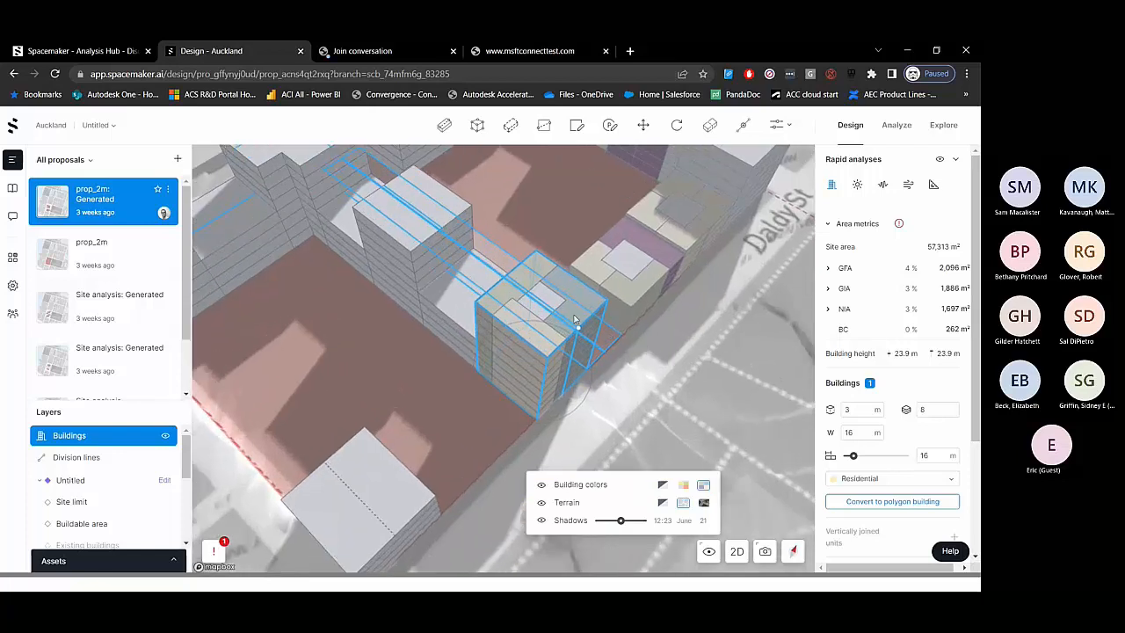
click(541, 293)
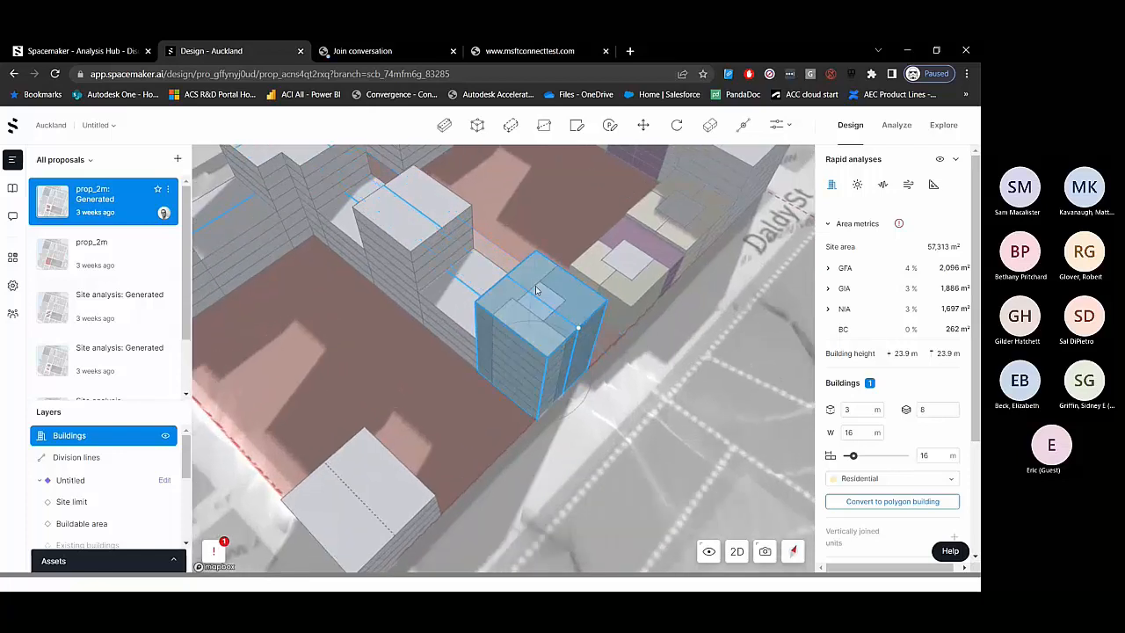
- Open the end tower's floor plan and check the available layout types for the other sections of the building
scroll(876, 464, down, 2)
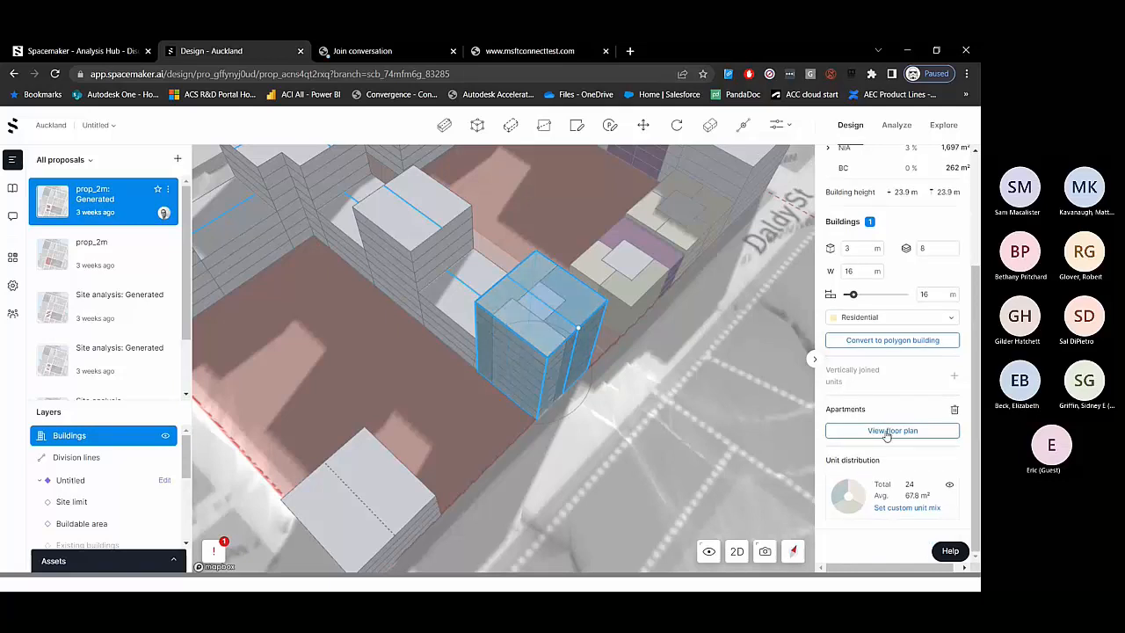
click(889, 431)
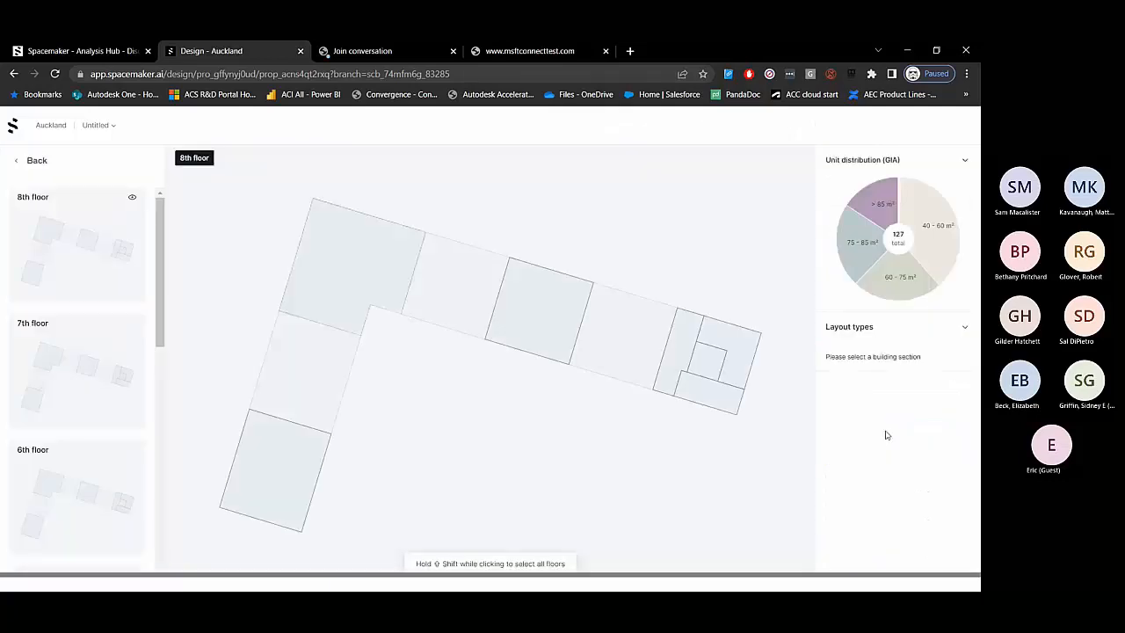
click(716, 364)
click(644, 342)
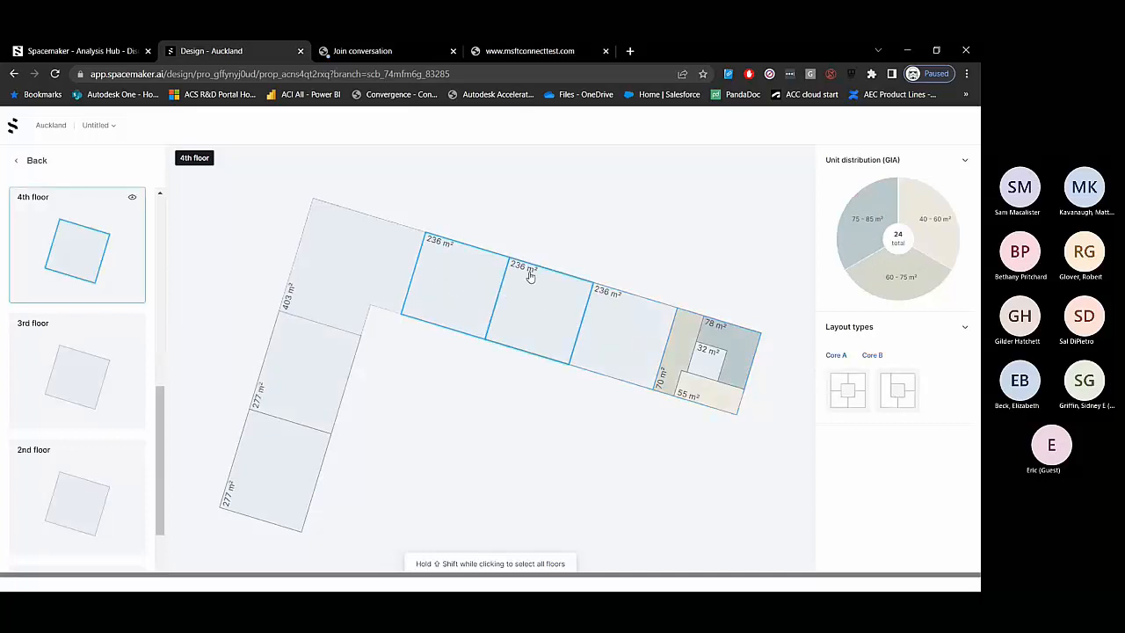
click(320, 249)
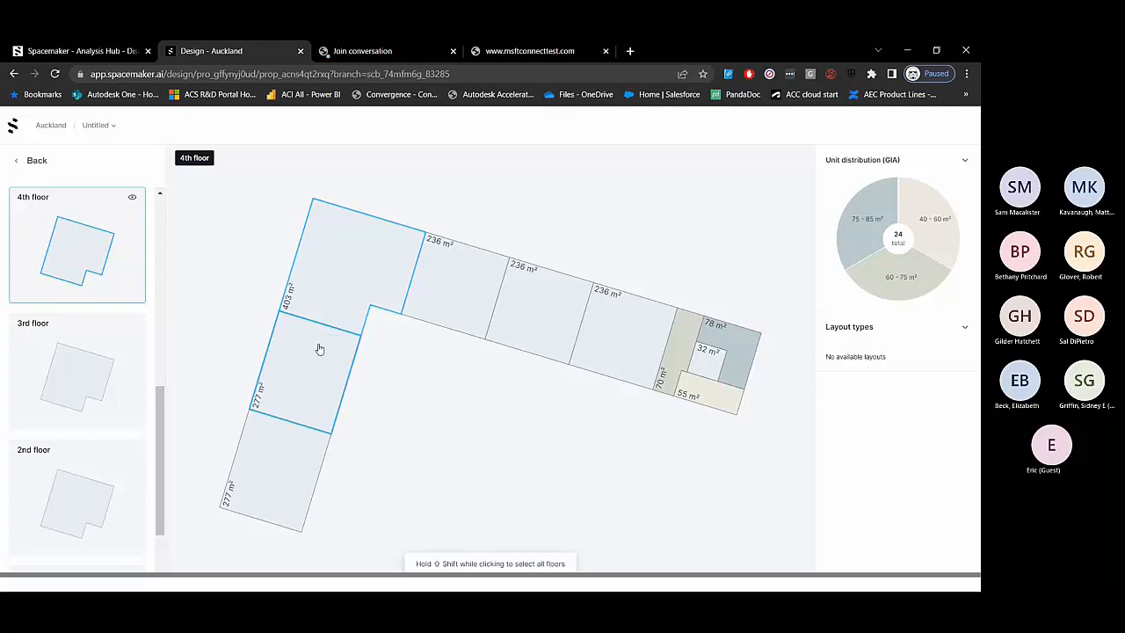
click(319, 349)
click(299, 460)
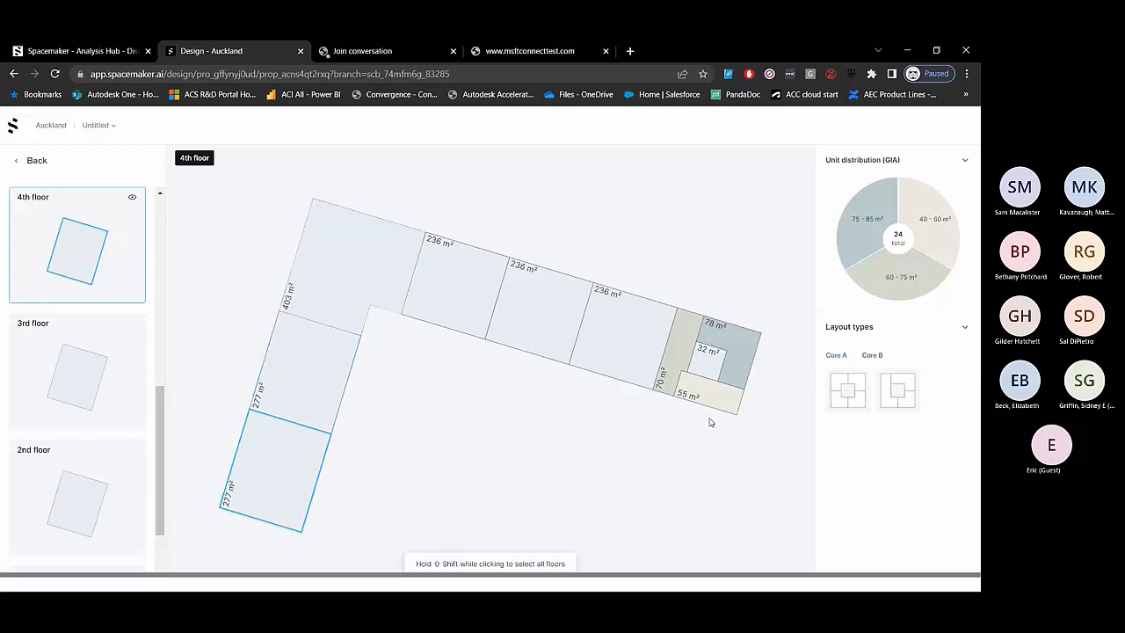
- Apply the first Core B apartment layout to all floors of the 236 m² section adjoining the end tower
click(607, 352)
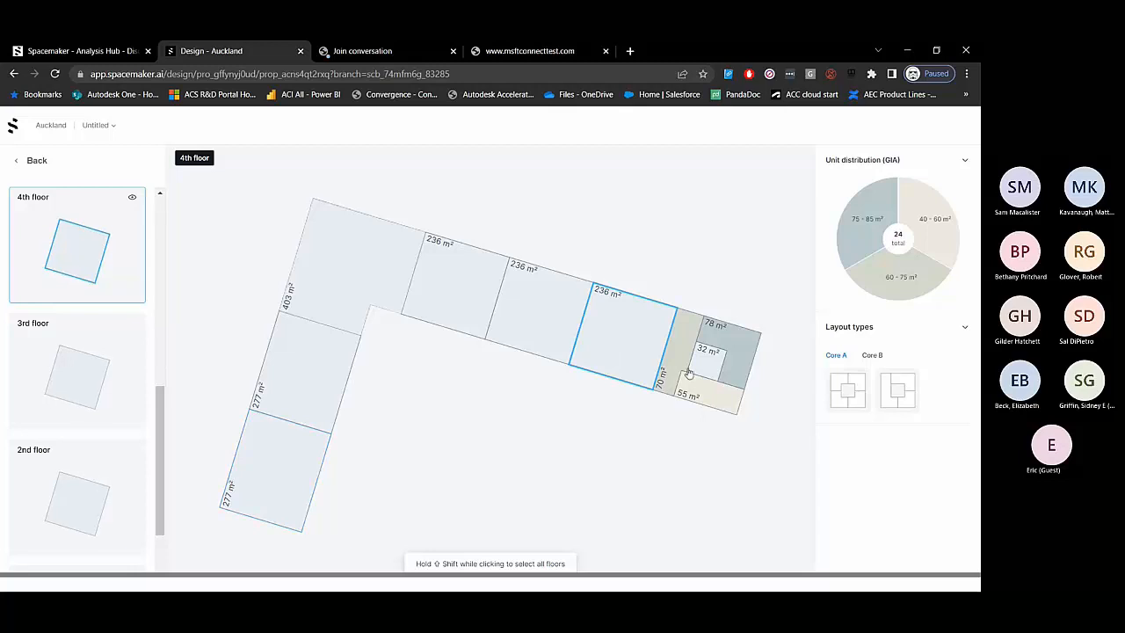
click(871, 355)
click(846, 395)
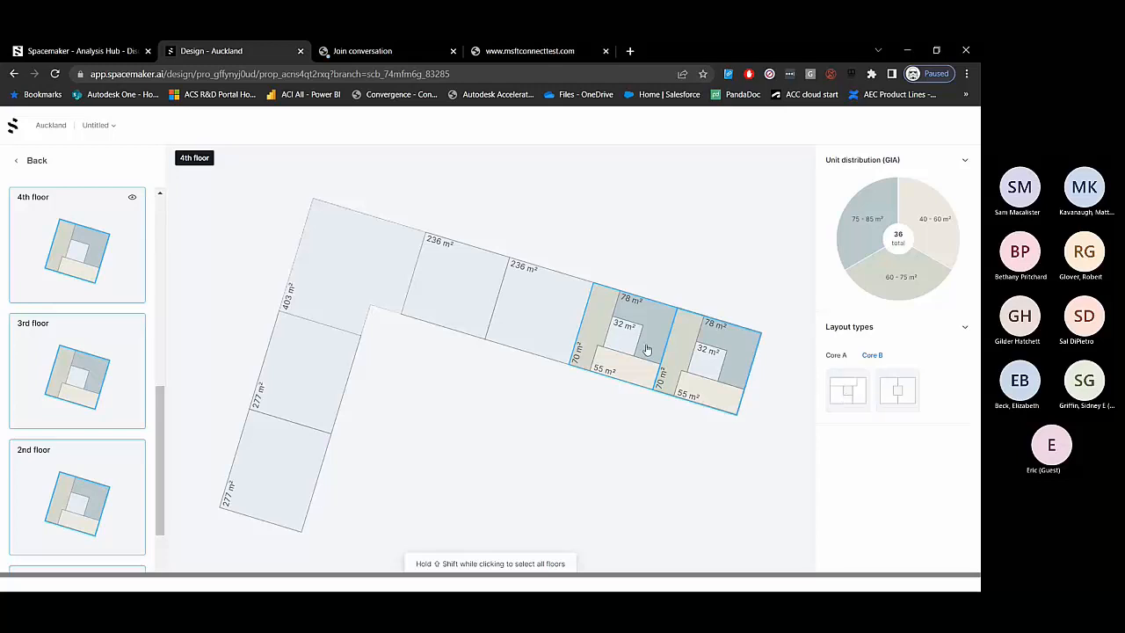
- On the 4th floor, apply the second Core A layout to the nearer empty 236 m² section and the first Core A layout to the other
click(531, 328)
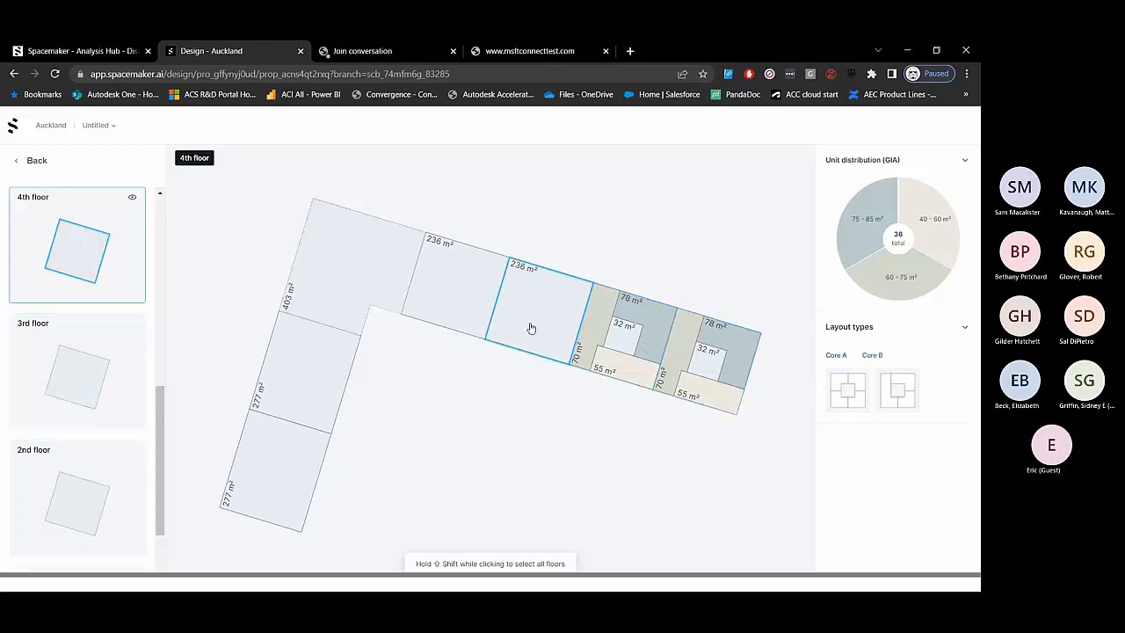
click(898, 390)
click(453, 296)
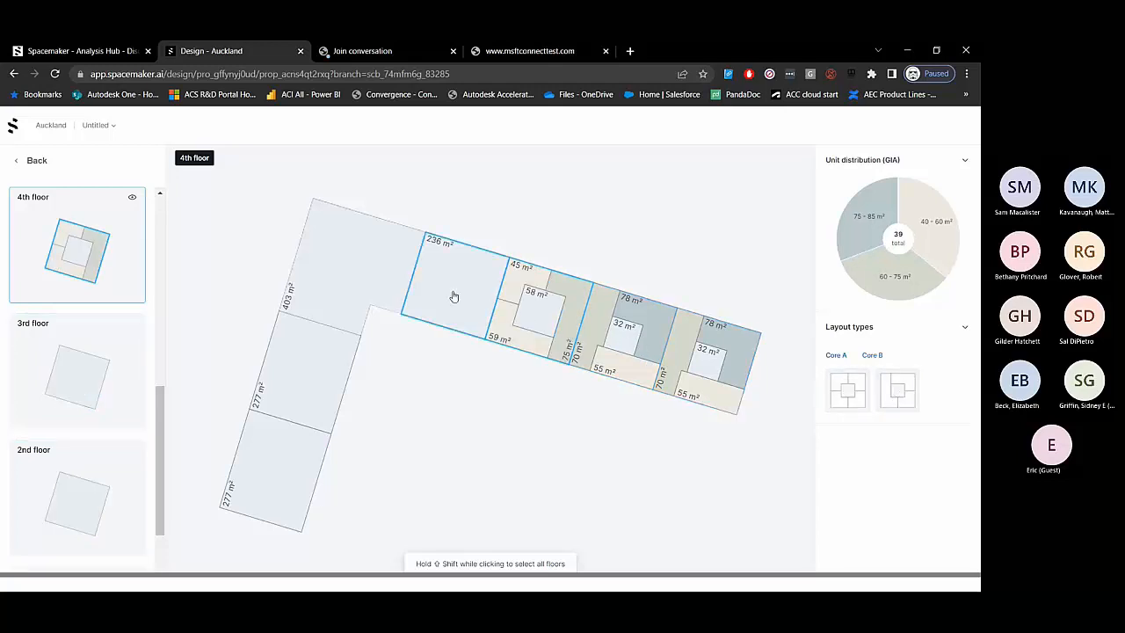
click(847, 395)
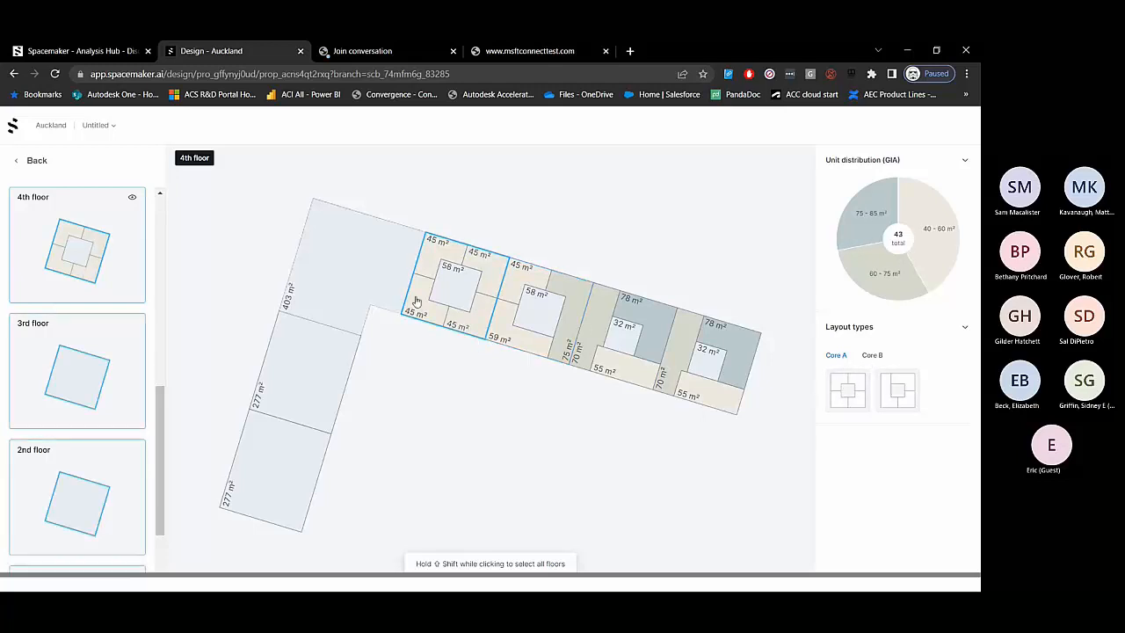
- Check the corner section for available layouts and apply the second Core A layout to both 277 m² sections on the 4th floor
click(369, 264)
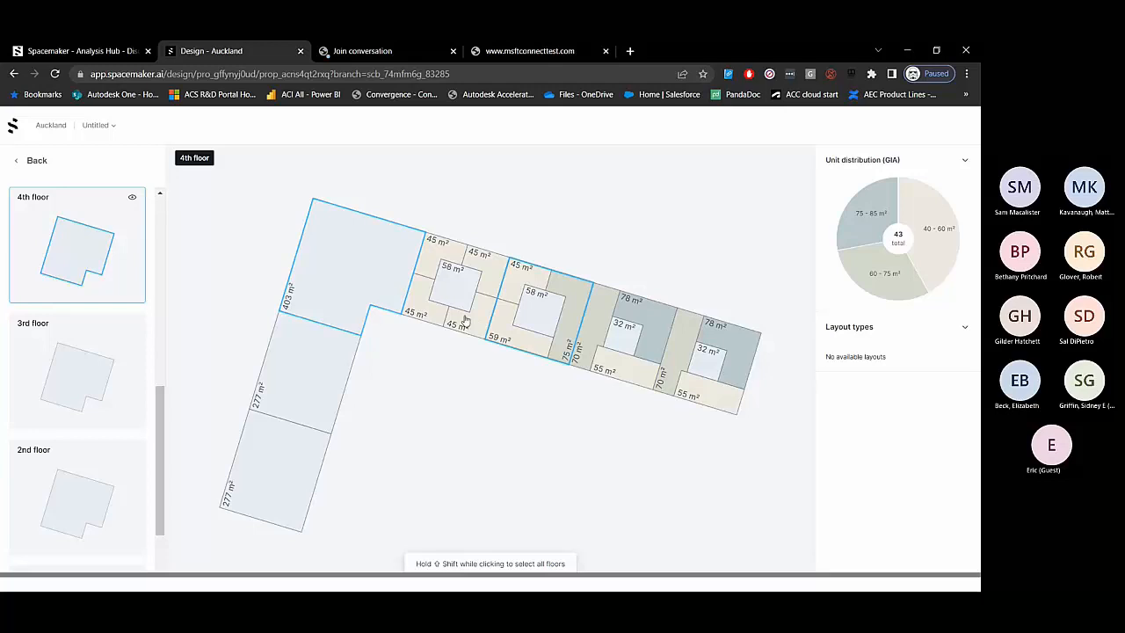
click(333, 330)
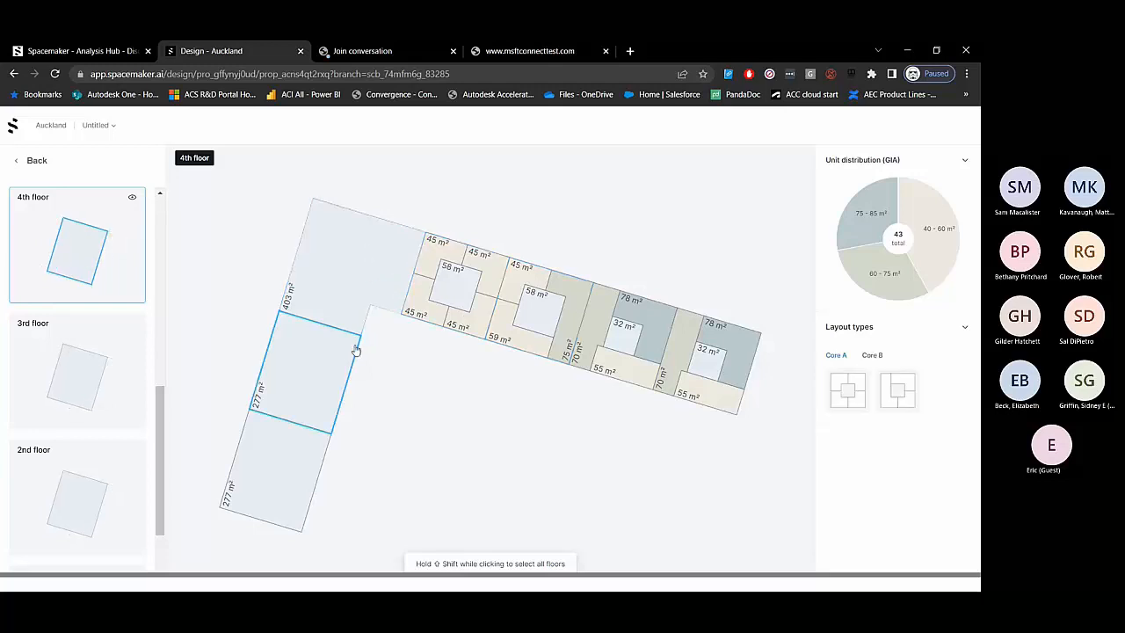
click(892, 388)
click(269, 483)
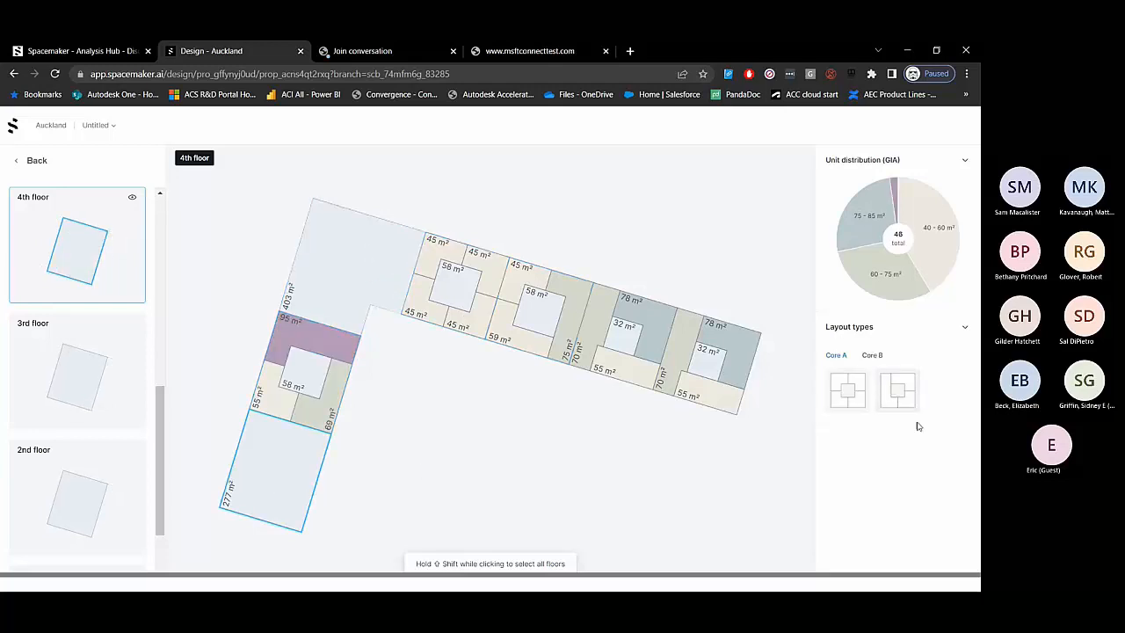
click(897, 378)
- Check the 3rd floor's plan and return to the 3D model of the site
click(82, 371)
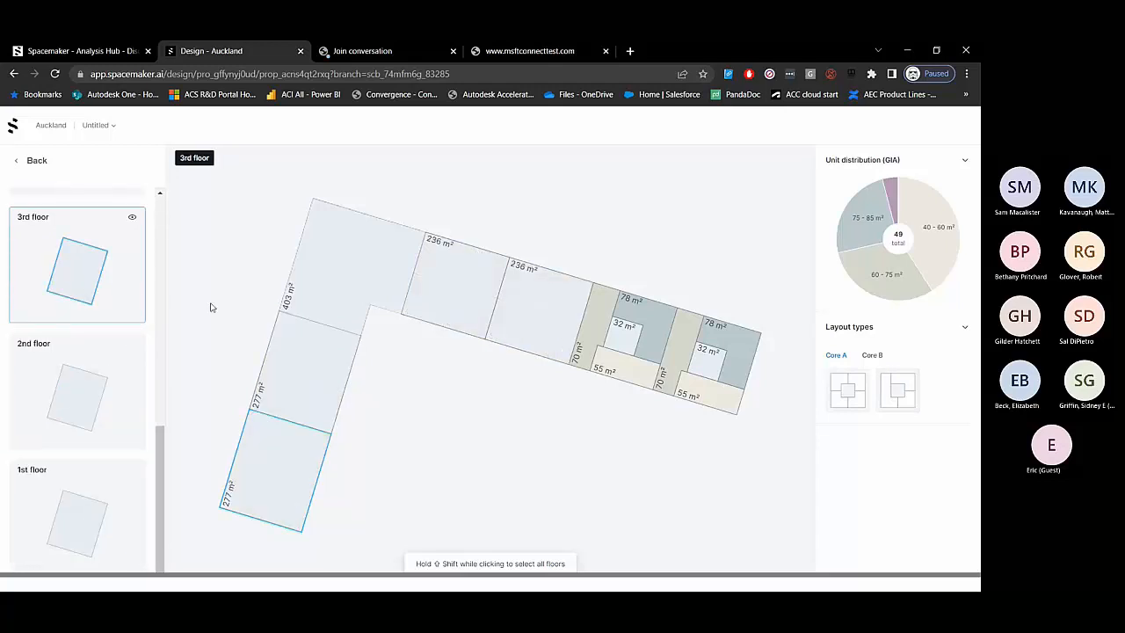
click(33, 160)
click(494, 409)
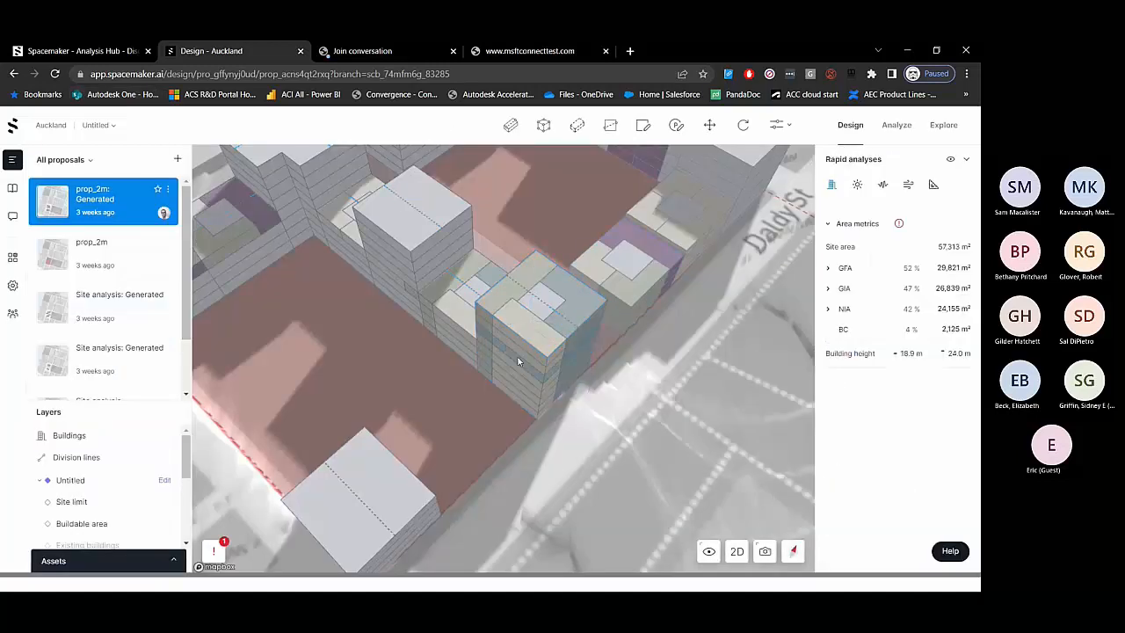
- Convert the residential storey directly below the middle tower block to polygon buildings and remove apartment units from its facade side
right_drag(543, 463, 435, 326)
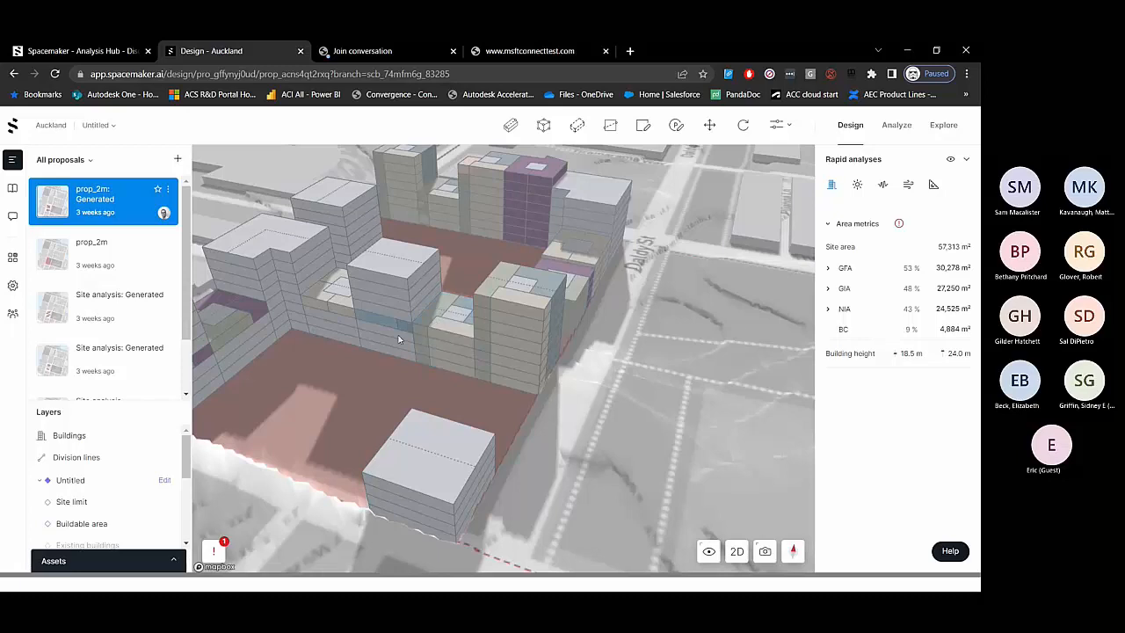
scroll(378, 333, up, 5)
scroll(375, 320, up, 2)
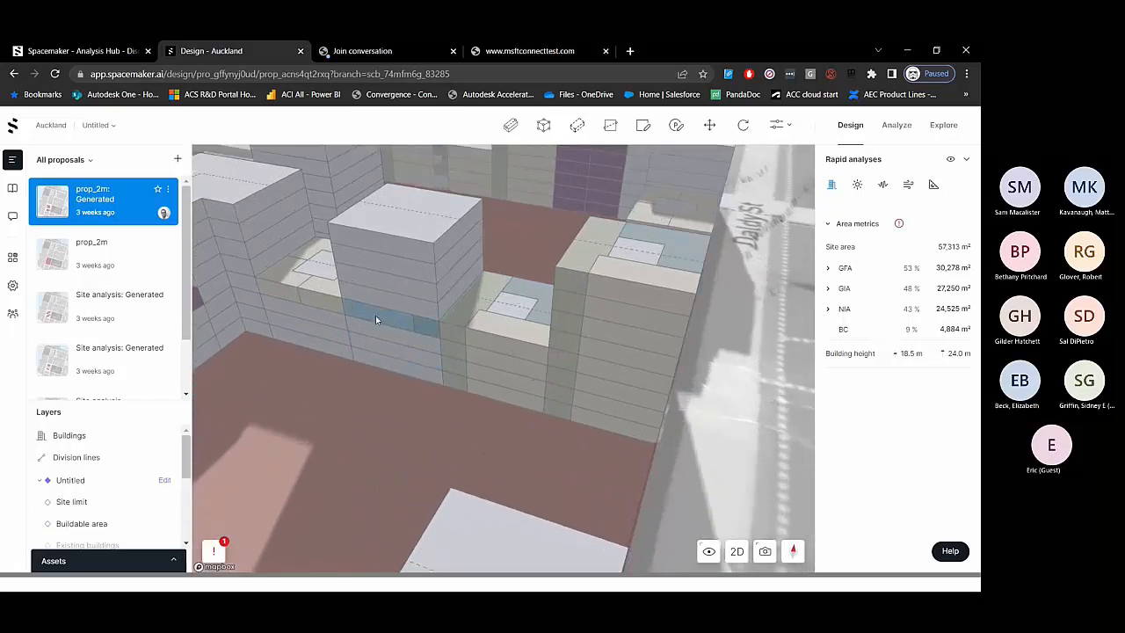
click(375, 320)
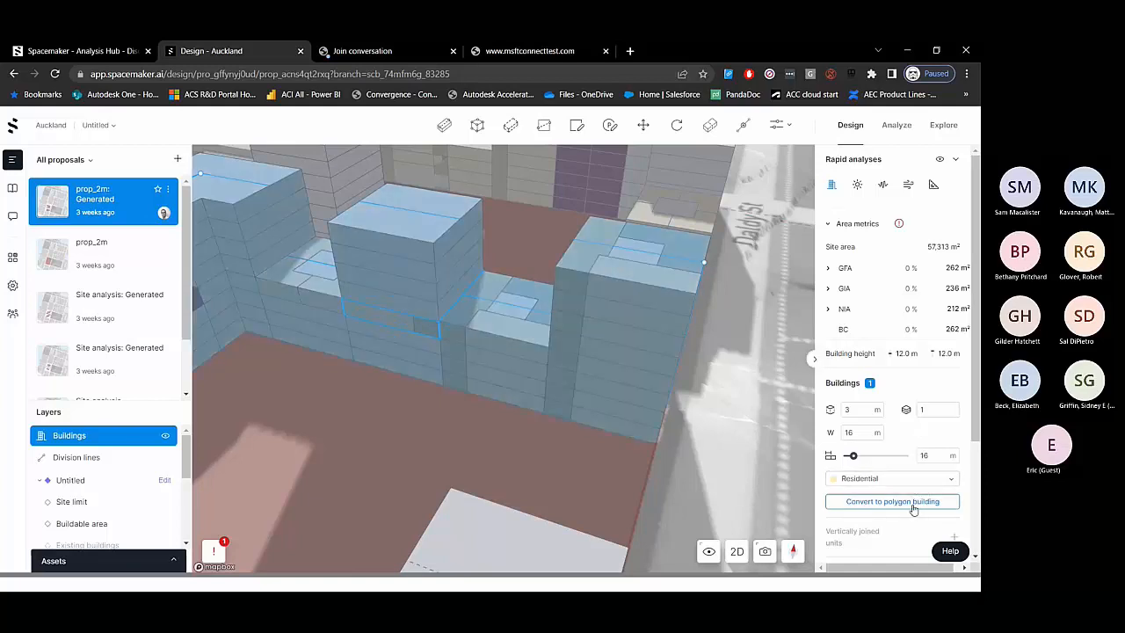
click(912, 506)
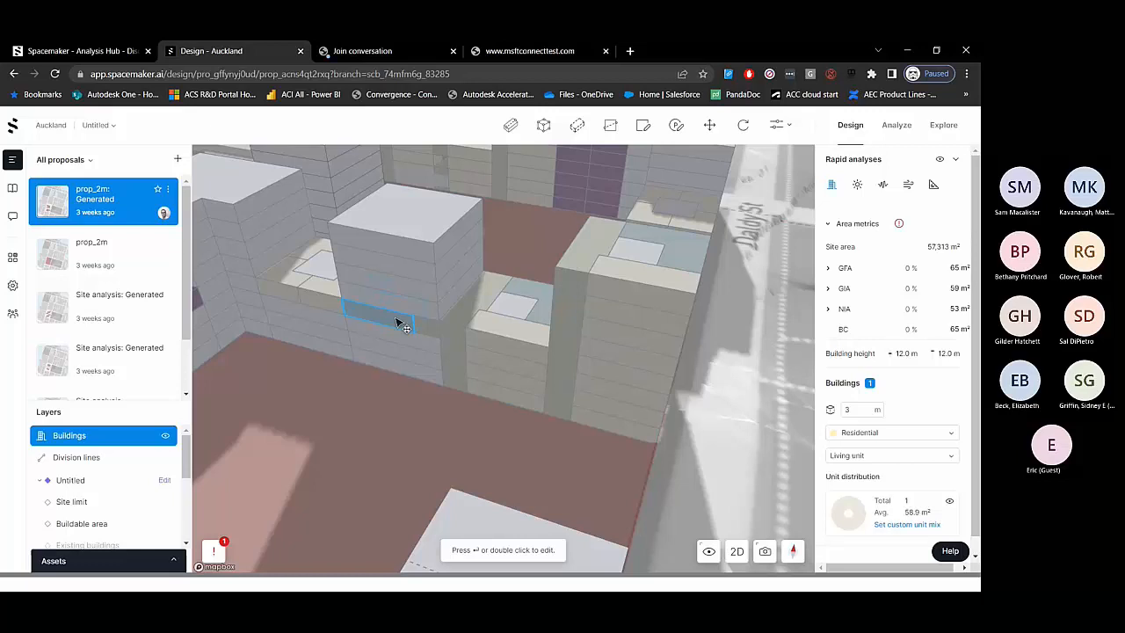
click(402, 382)
drag(357, 382, 404, 338)
drag(469, 445, 464, 414)
- Reshape the lower storey at 6 m height as a polygon by pulling its front corner out over the courtyard, making the front edge about 17.7 m
click(300, 384)
scroll(307, 352, up, 2)
click(460, 413)
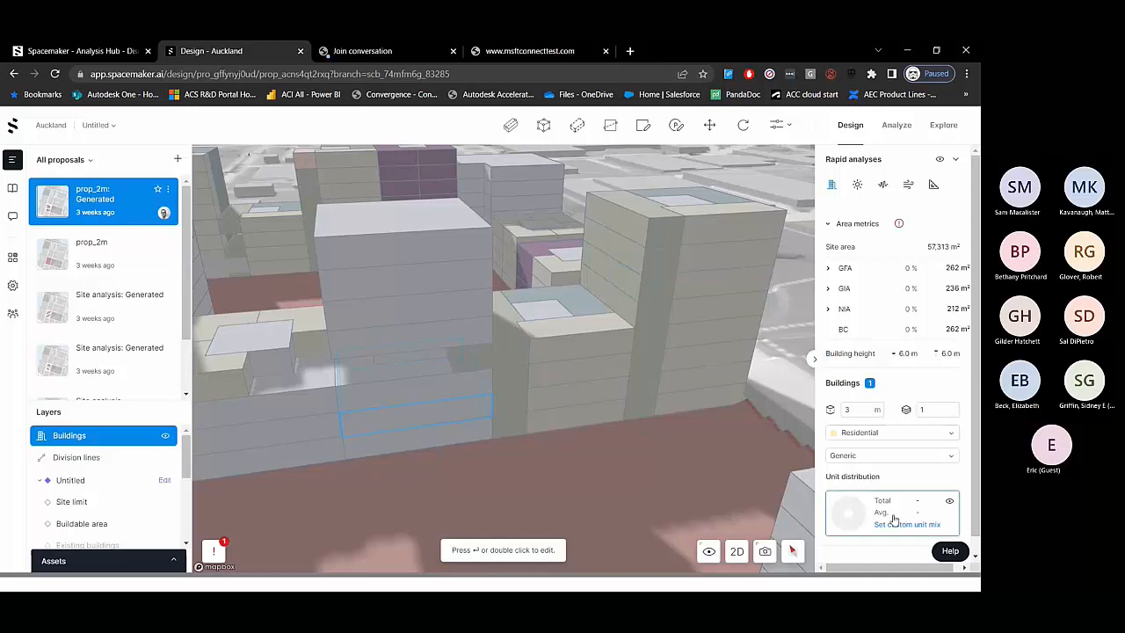
scroll(892, 520, down, 1)
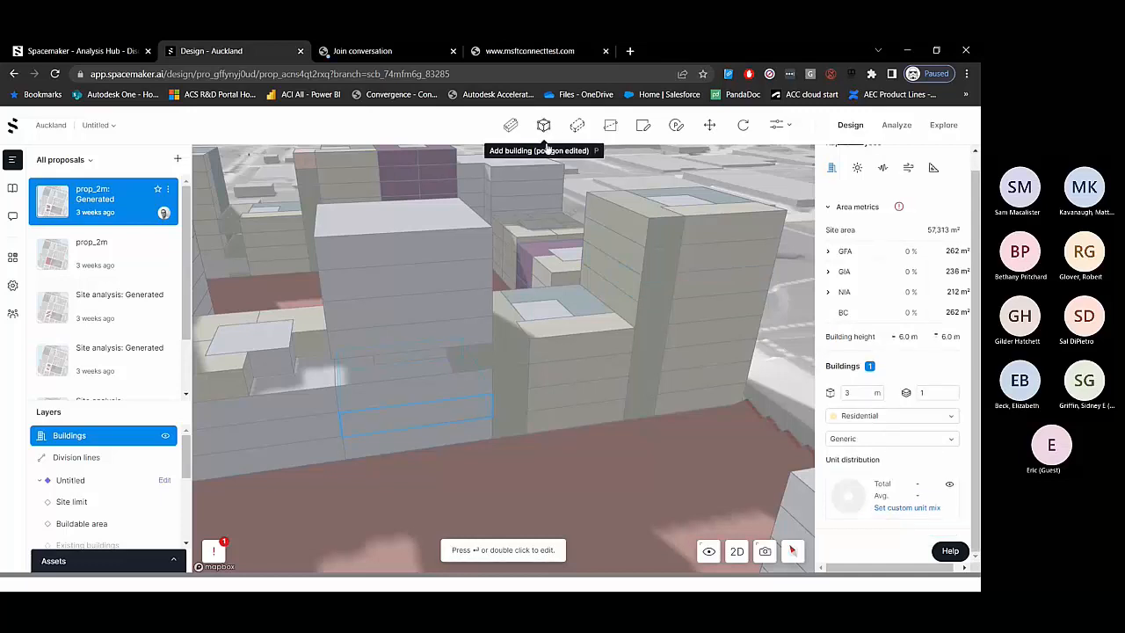
double_click(473, 406)
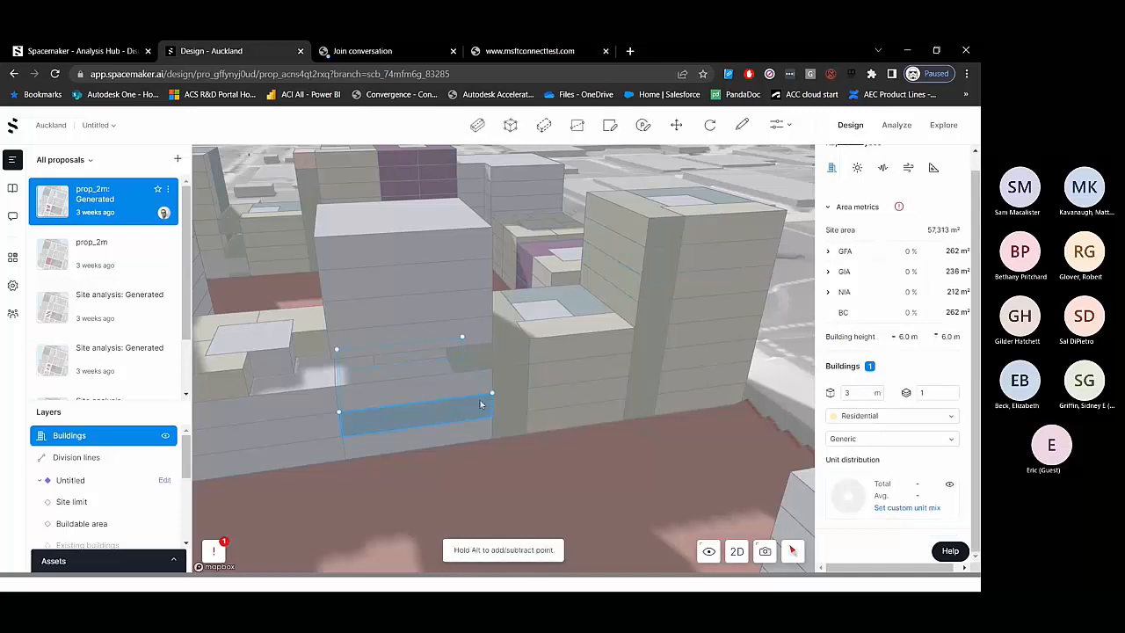
click(493, 394)
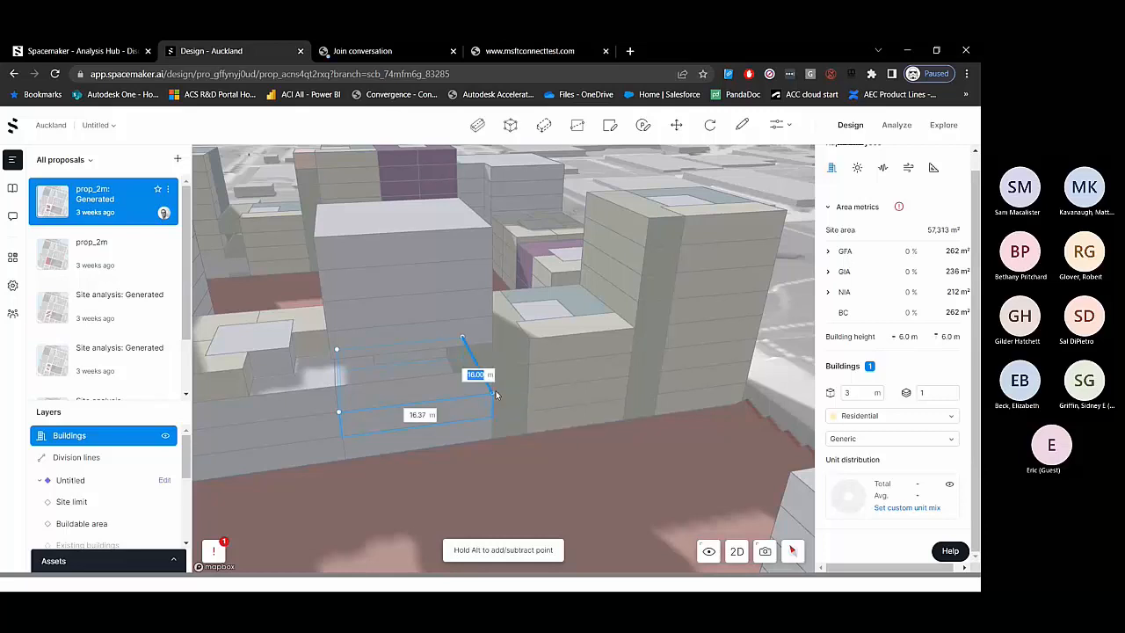
click(493, 394)
mouse_move(494, 394)
mouse_down()
mouse_move(518, 459)
mouse_move(380, 457)
mouse_move(364, 495)
mouse_move(355, 469)
mouse_move(345, 476)
mouse_move(454, 475)
mouse_move(419, 500)
mouse_move(464, 488)
mouse_move(509, 440)
mouse_up()
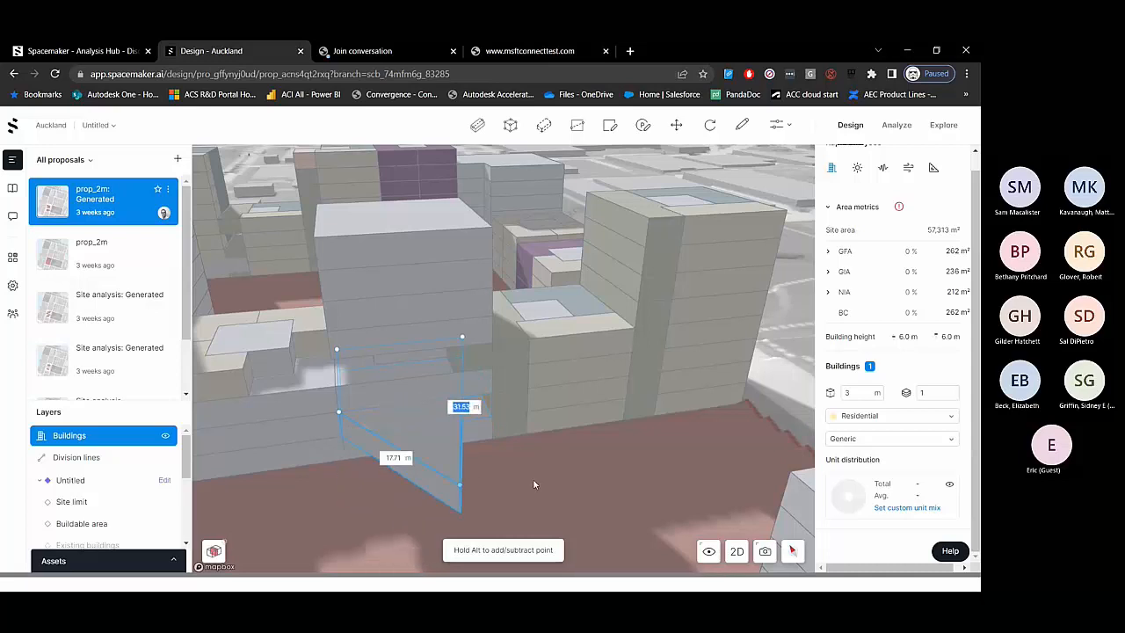
key(Escape)
scroll(509, 440, down, 3)
scroll(555, 447, down, 10)
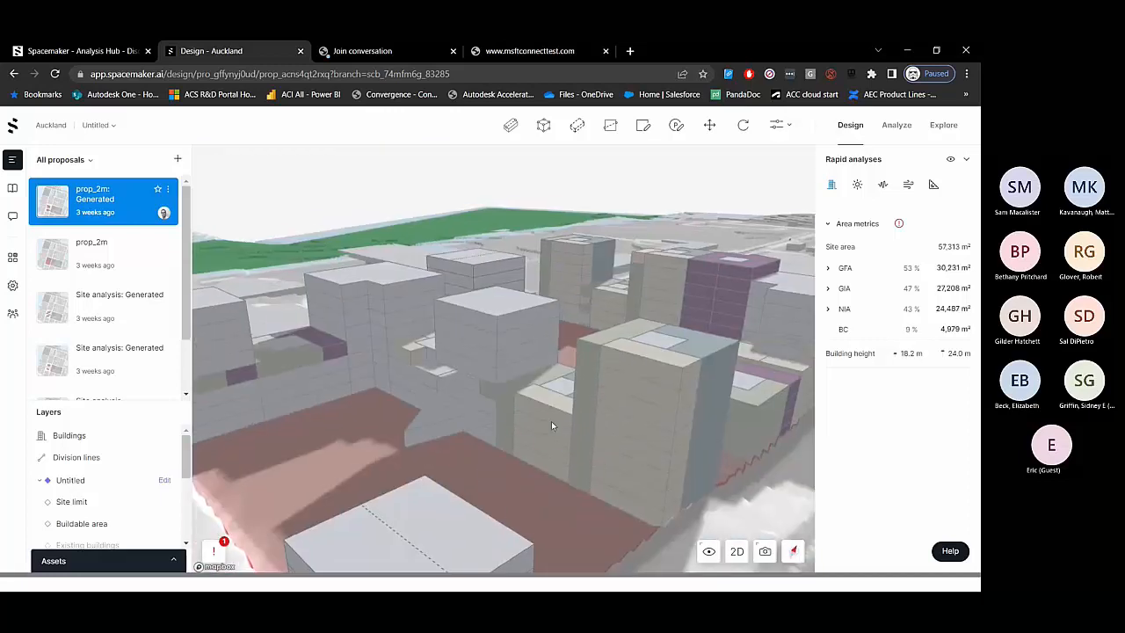
drag(553, 432, 589, 410)
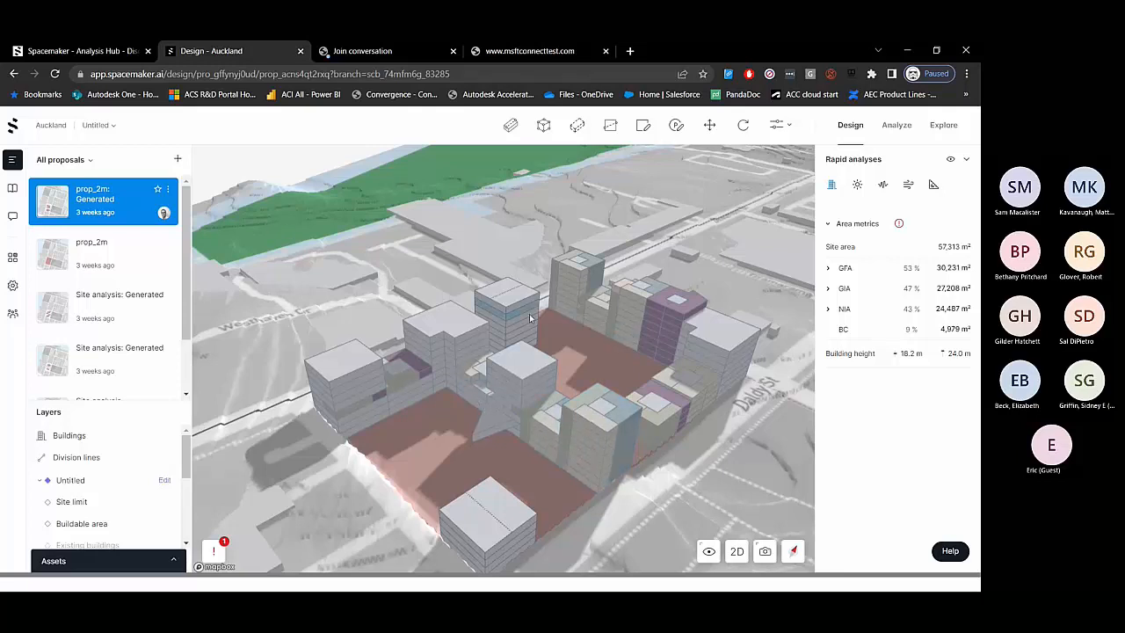
- Return to the project list and open the quirk-hotel-charlottesville OSM project from the APAC Examples folder
click(15, 127)
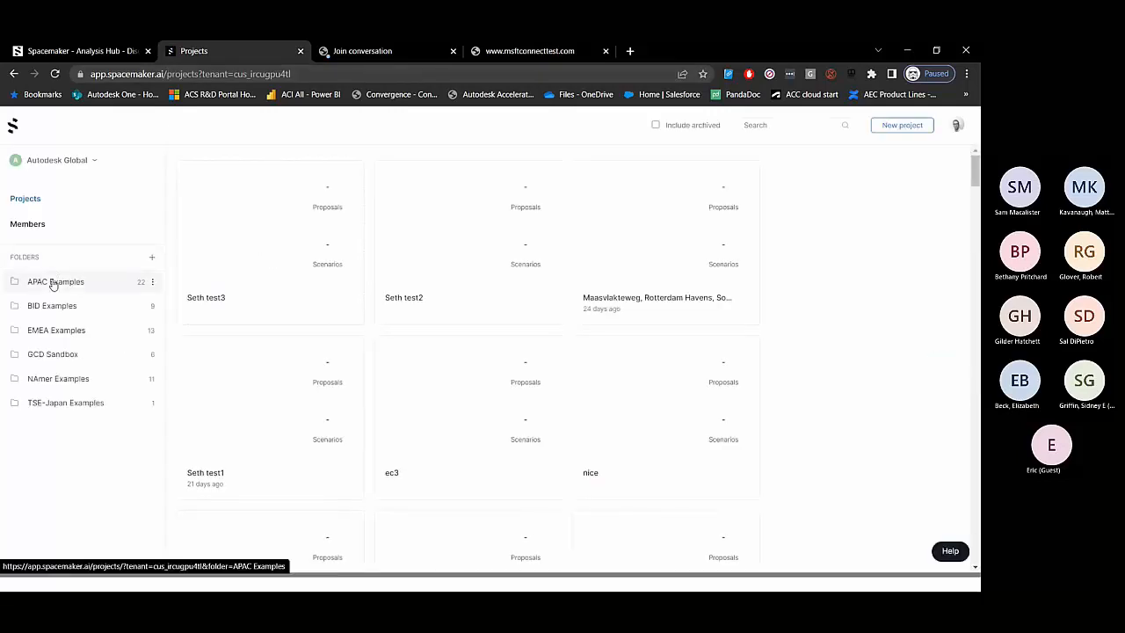
click(51, 282)
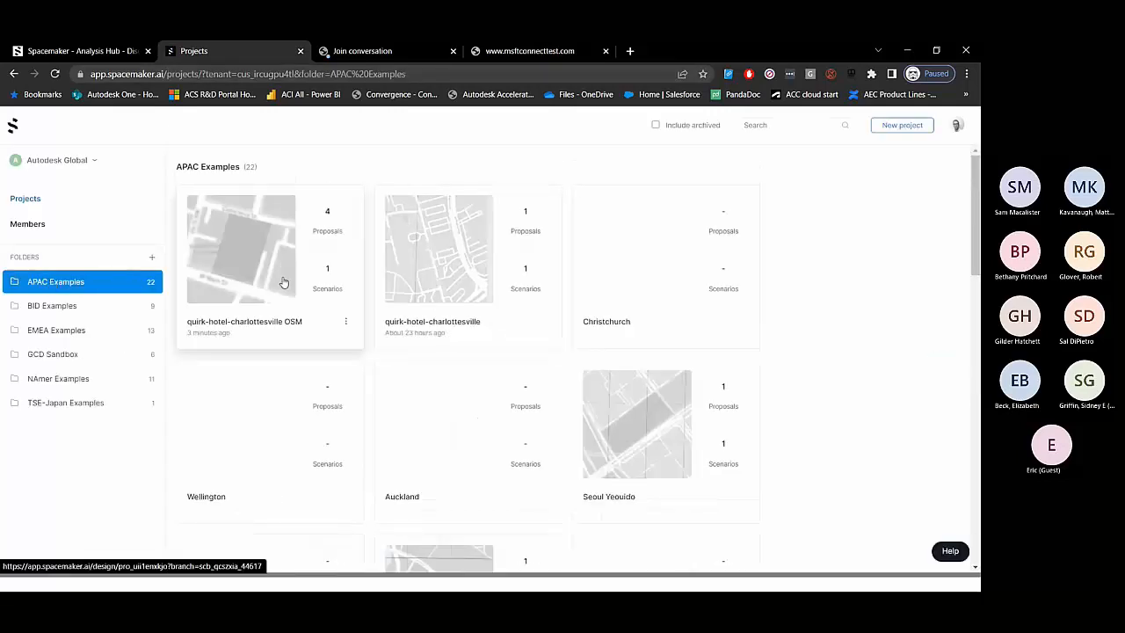
click(284, 284)
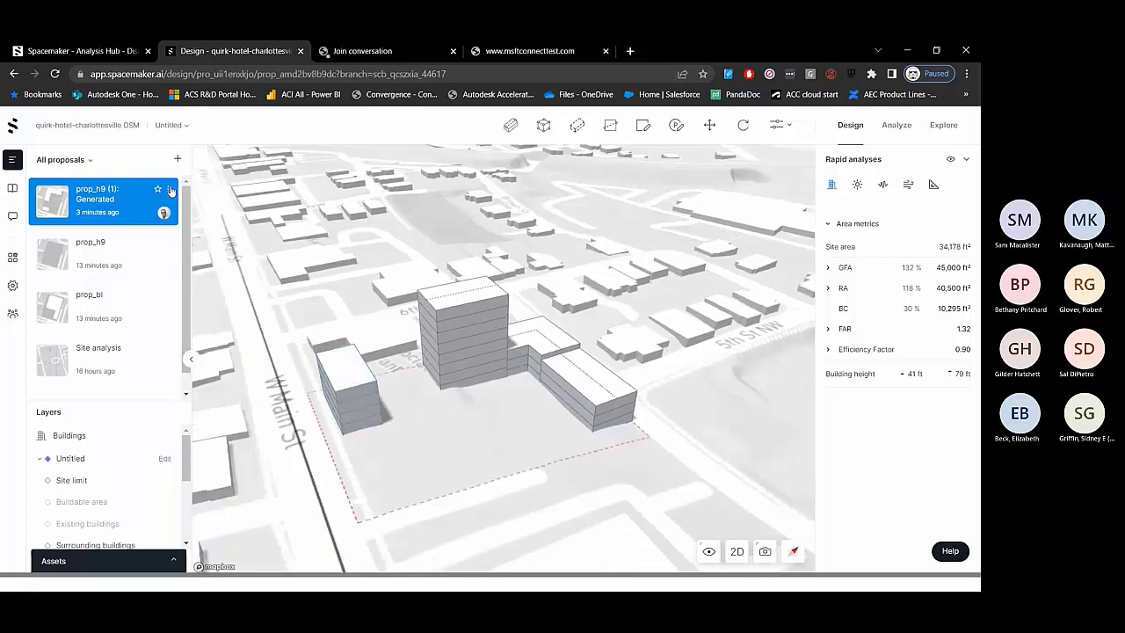
- Send the proposal "prop_h9 (1): Generated" to Revit
click(171, 190)
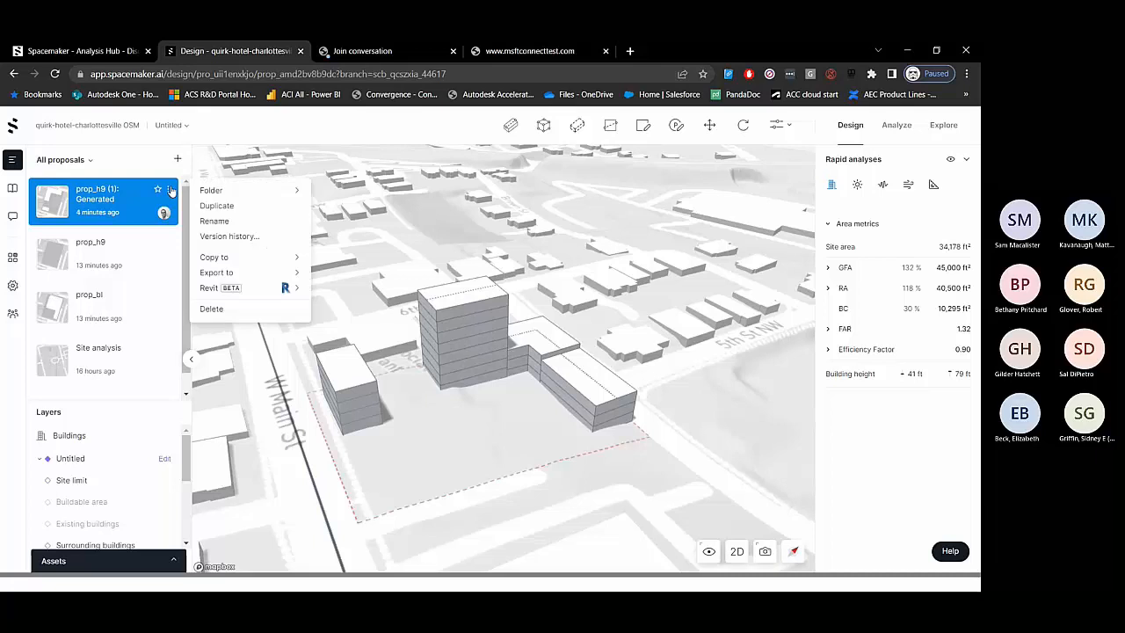
mouse_move(207, 296)
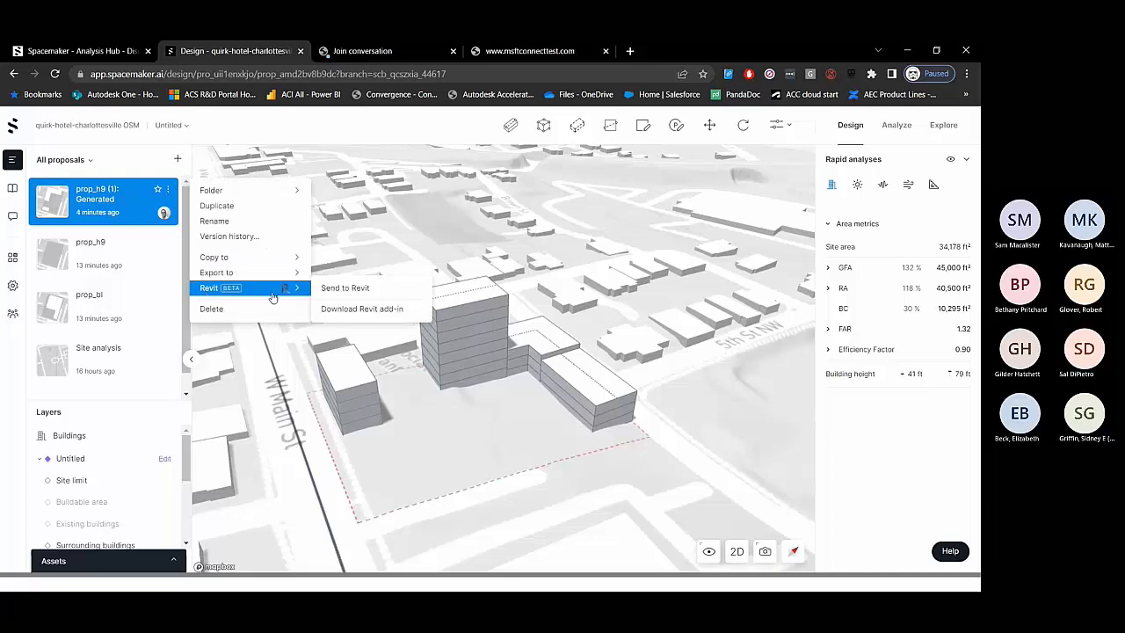
click(337, 289)
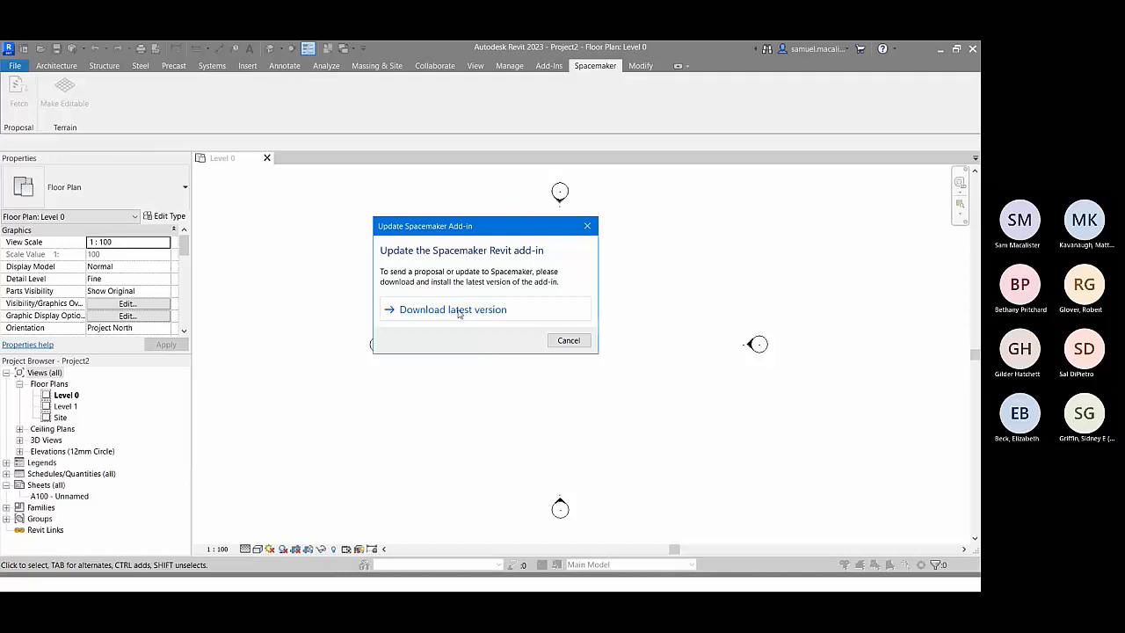
- Download the latest Spacemaker add-in installer for Revit to the desktop and install it, accepting the license agreement
click(458, 311)
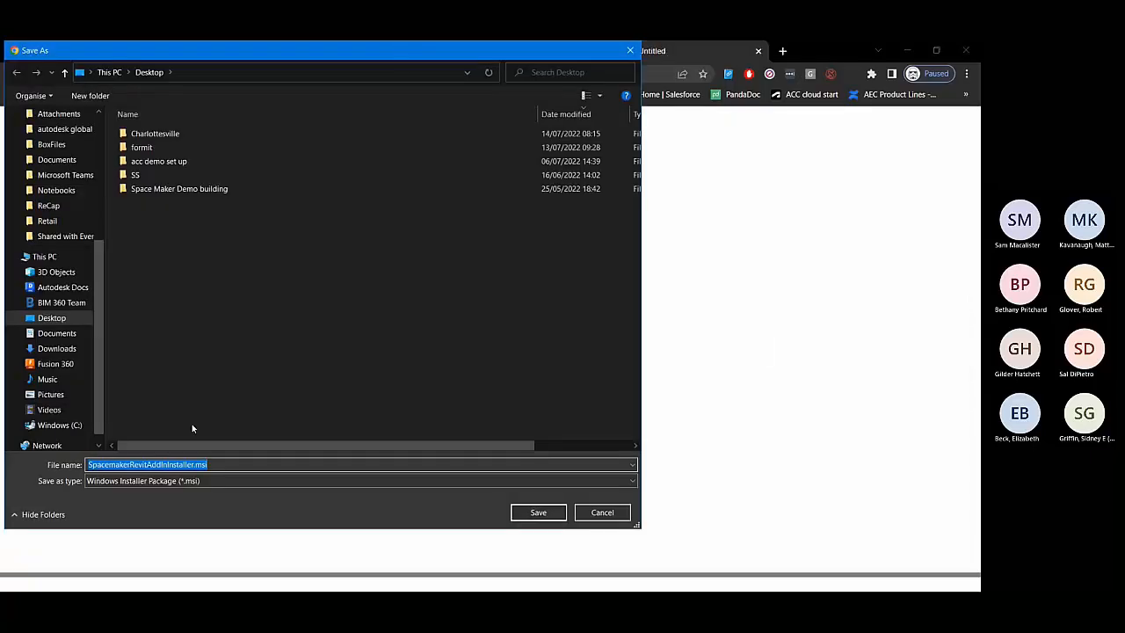
key(Return)
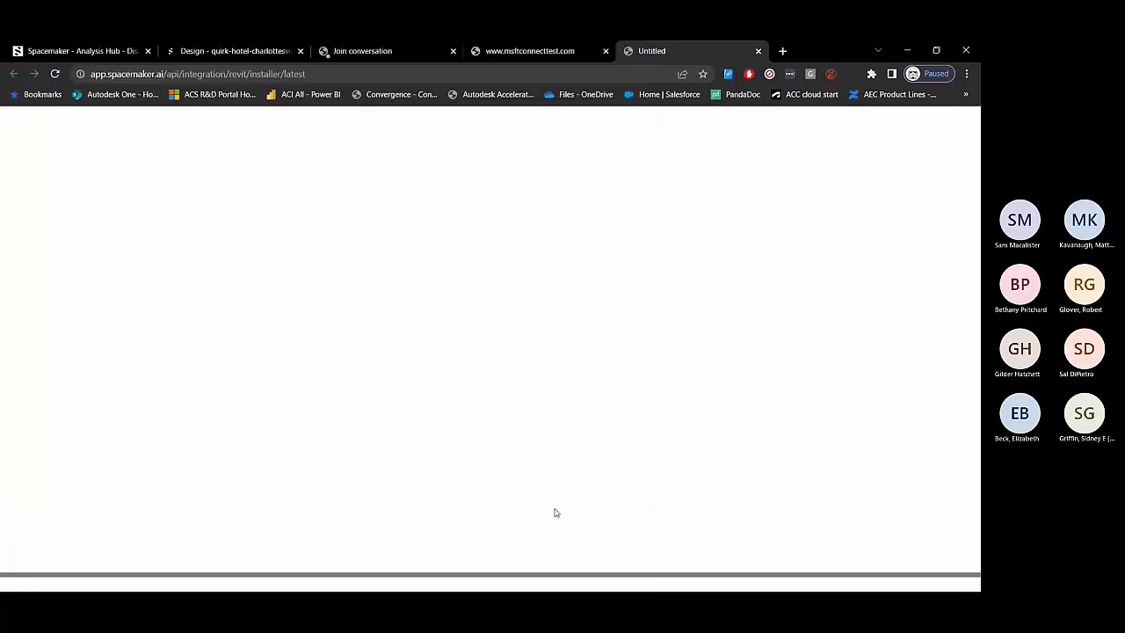
click(136, 554)
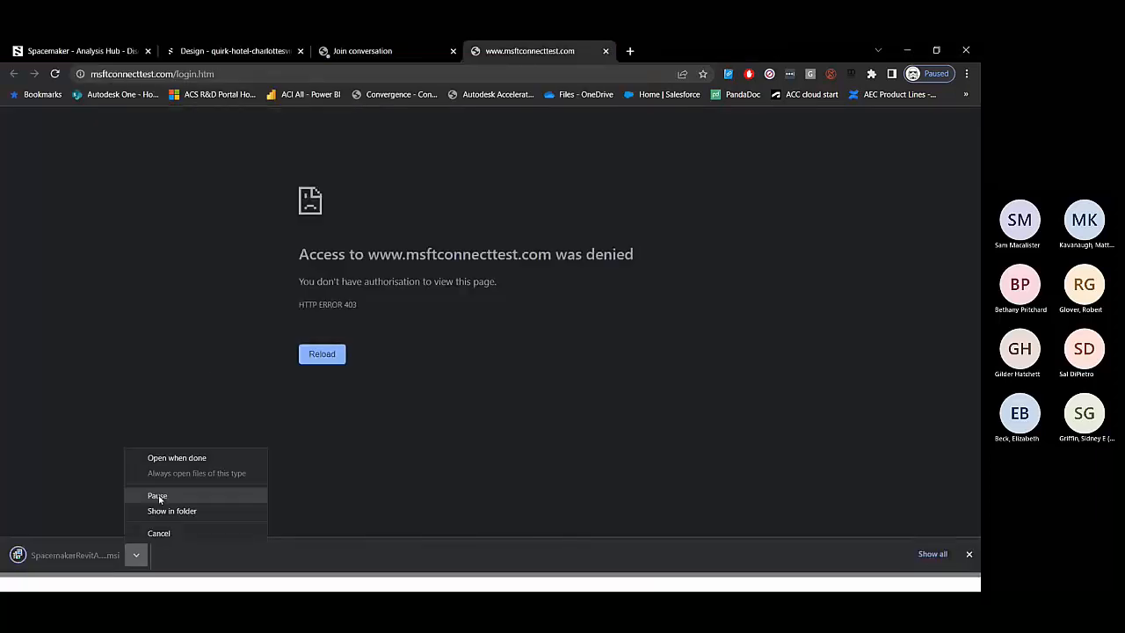
click(176, 458)
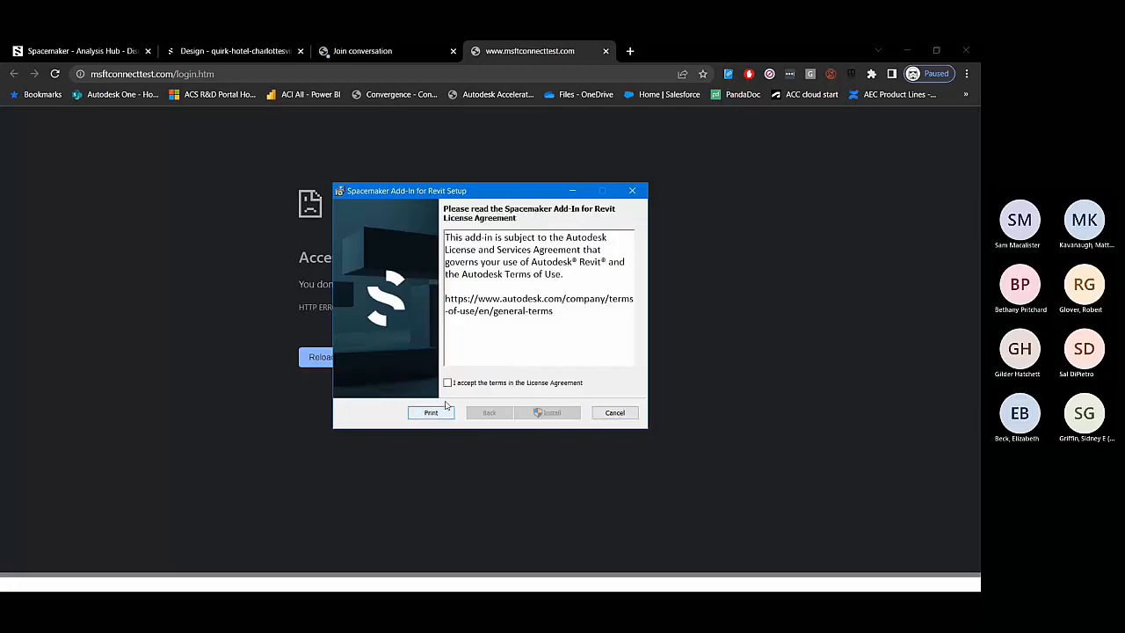
click(471, 385)
click(542, 413)
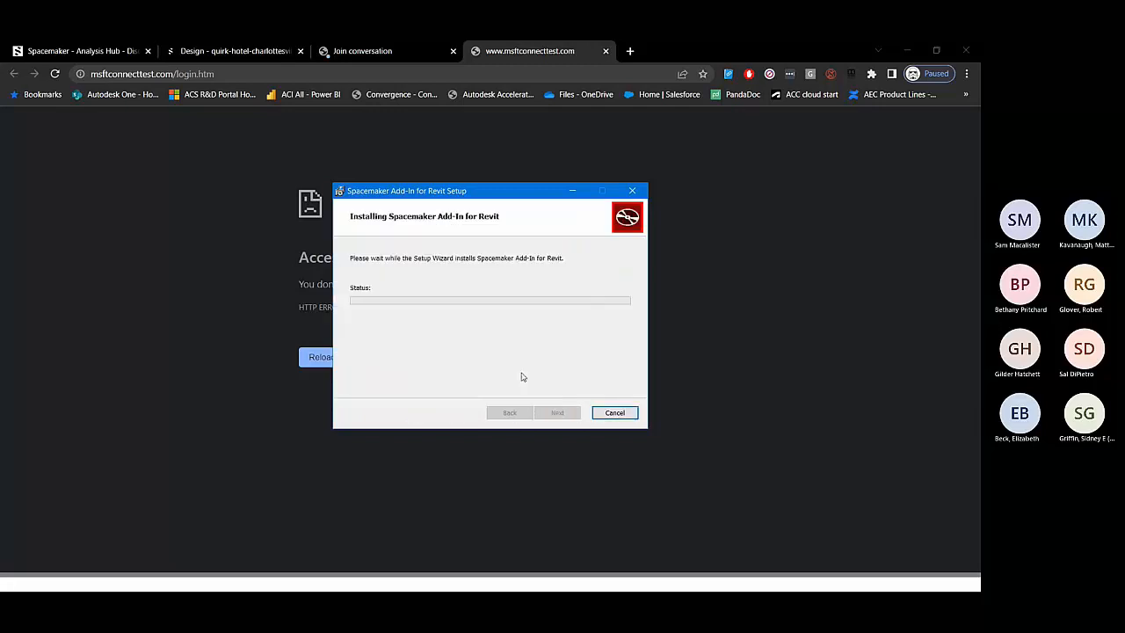
- Switch to Revit and close the open Project2
click(78, 51)
key(alt+Tab)
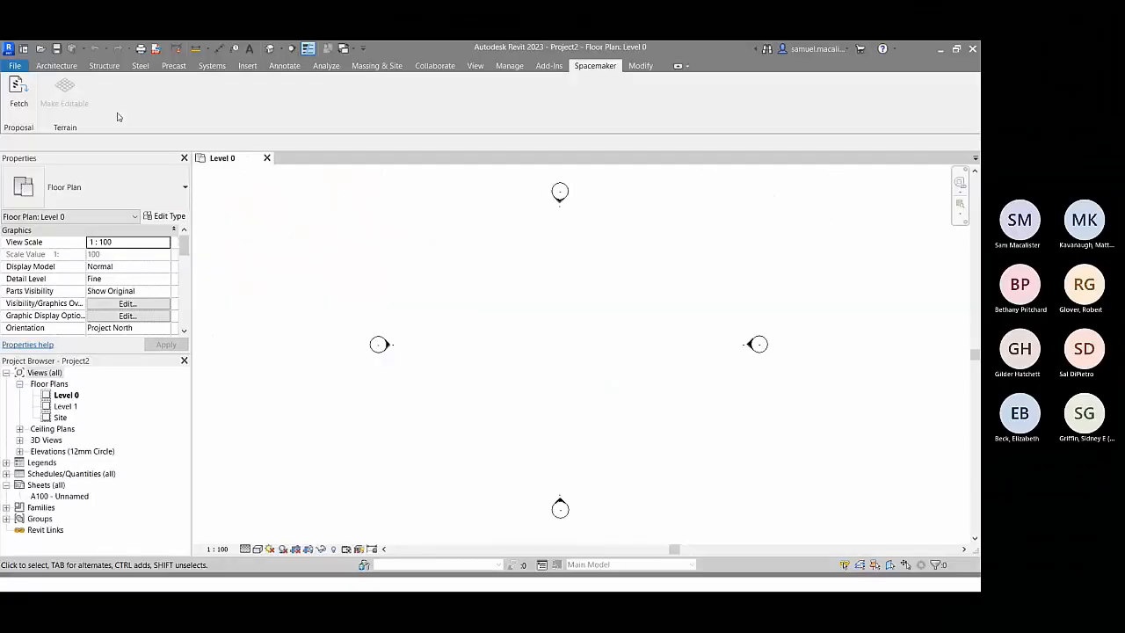
click(267, 158)
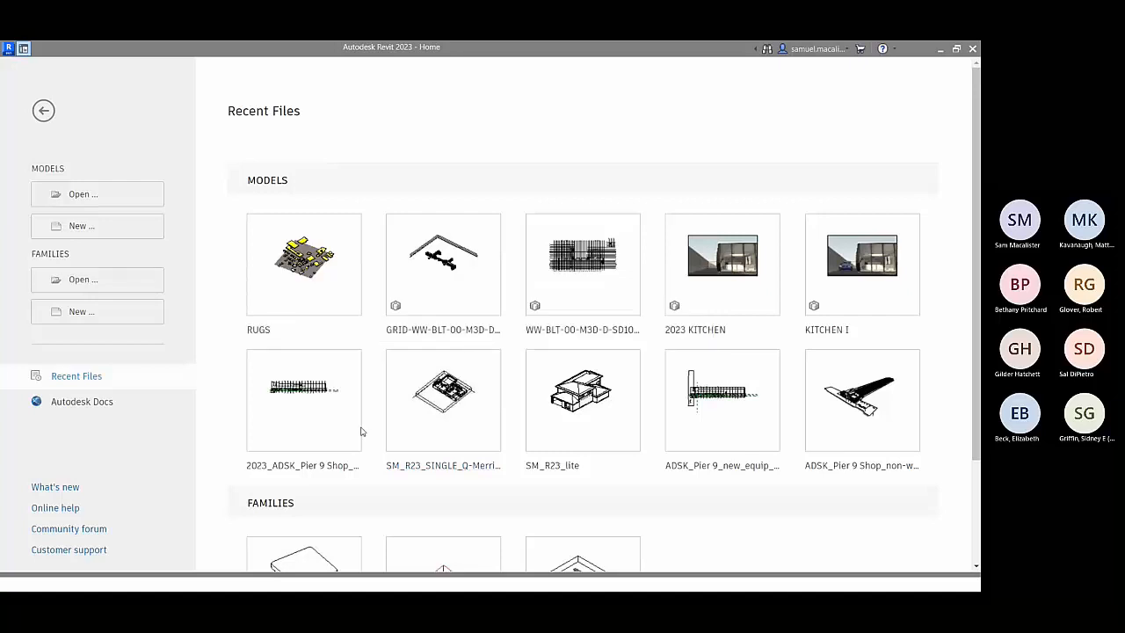
- Create a new Revit project from the Architectural Template
scroll(319, 389, down, 2)
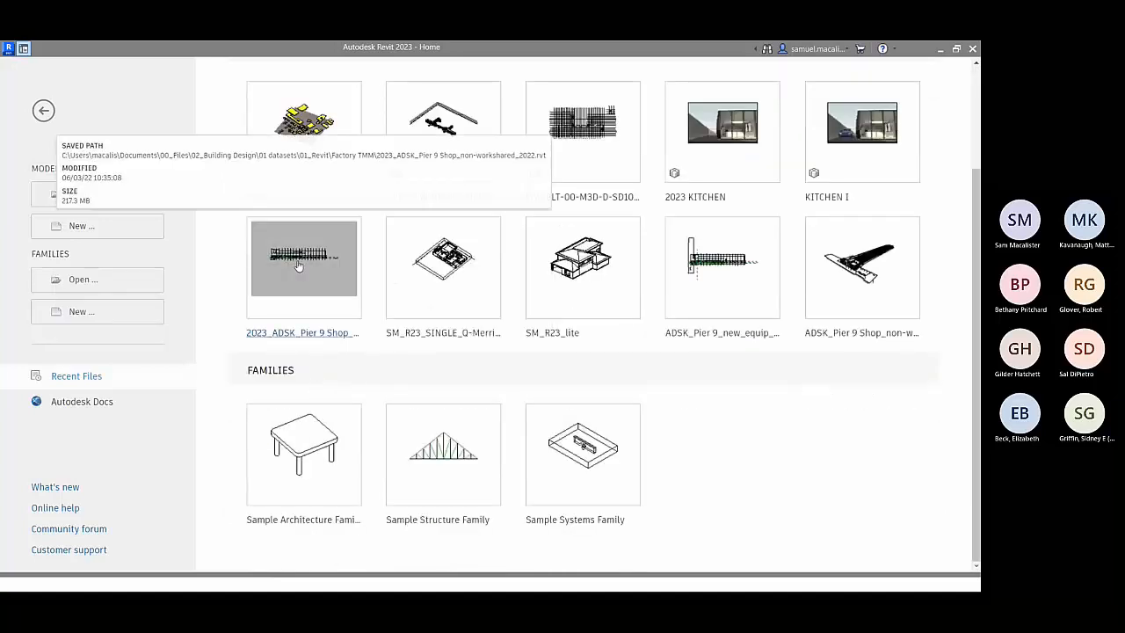
scroll(299, 266, up, 2)
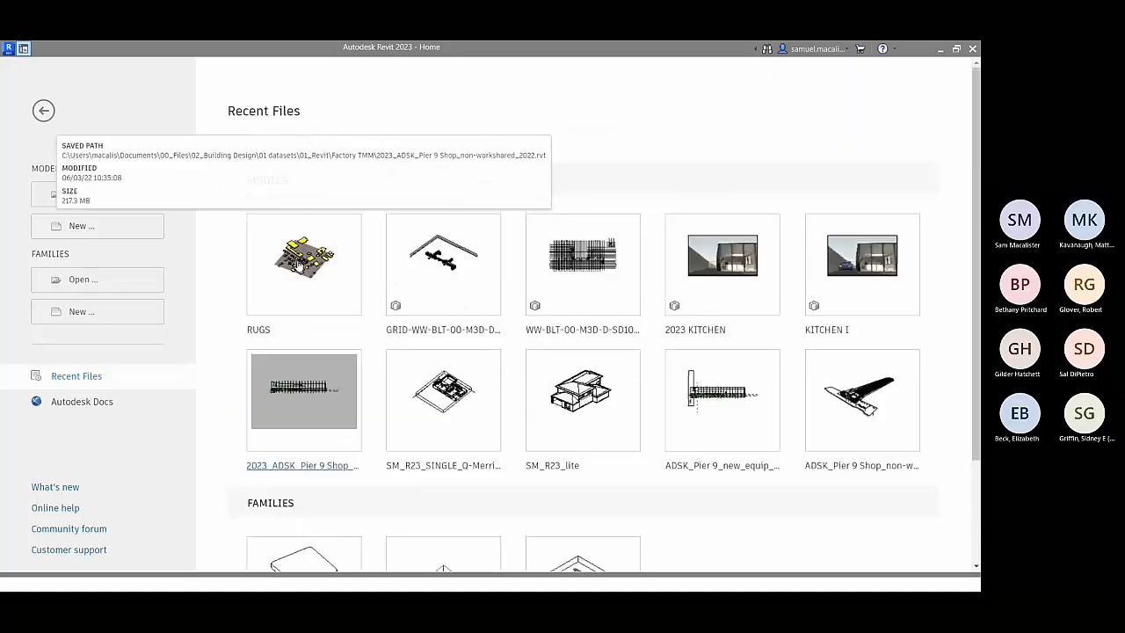
click(82, 226)
click(461, 286)
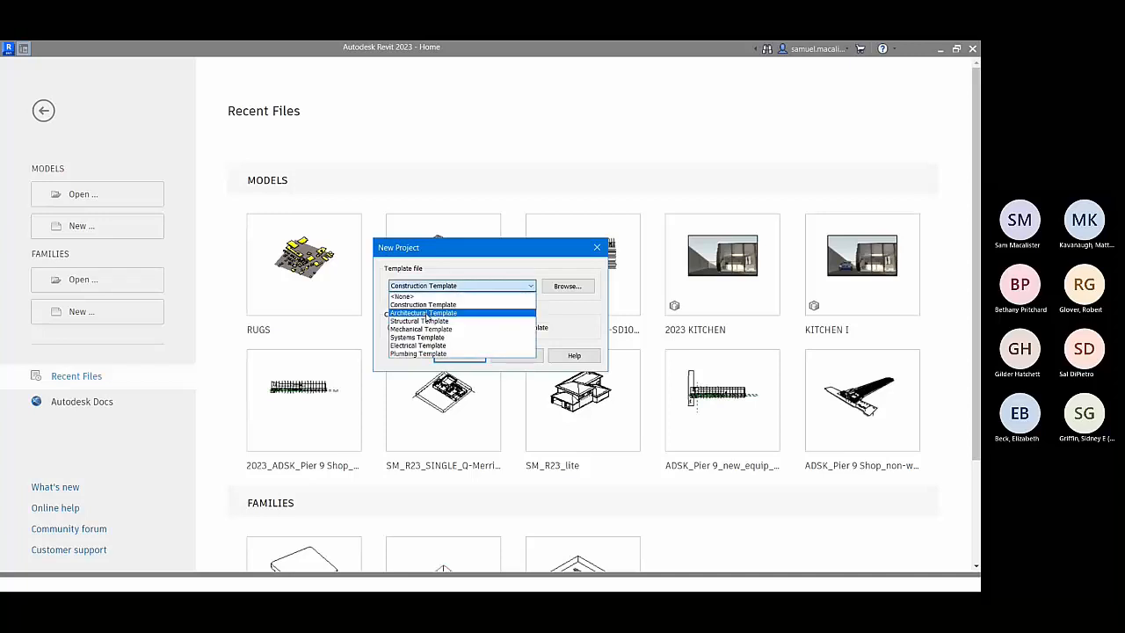
click(430, 297)
click(459, 355)
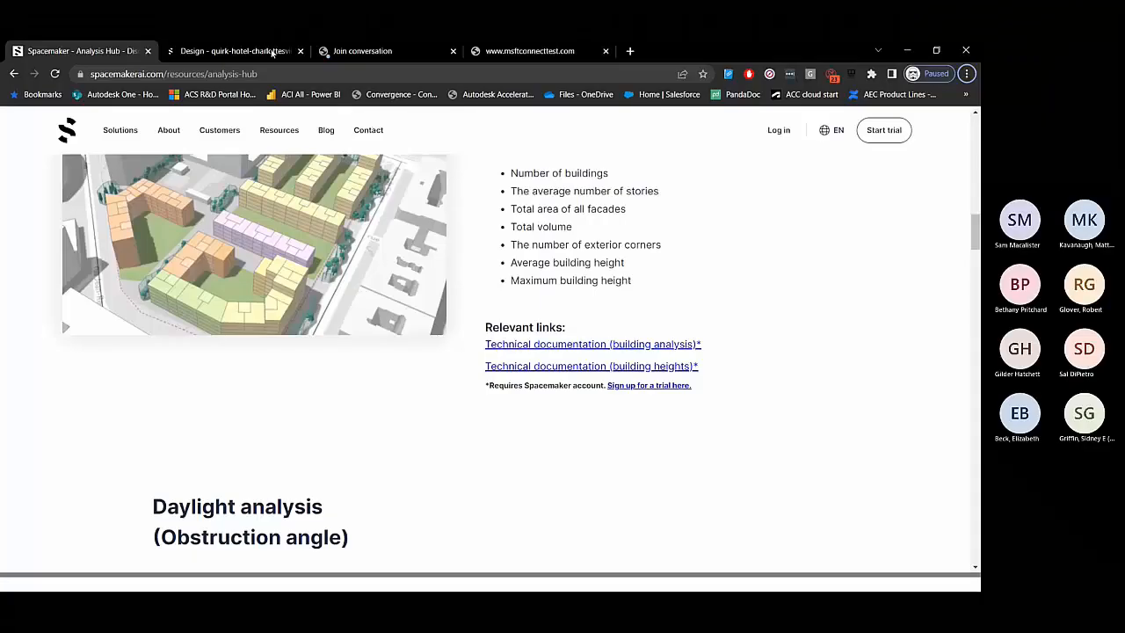
- Switch to Spacemaker in the browser, return to the project list and open the Christchurch project from the APAC Examples folder
key(ctrl+Tab)
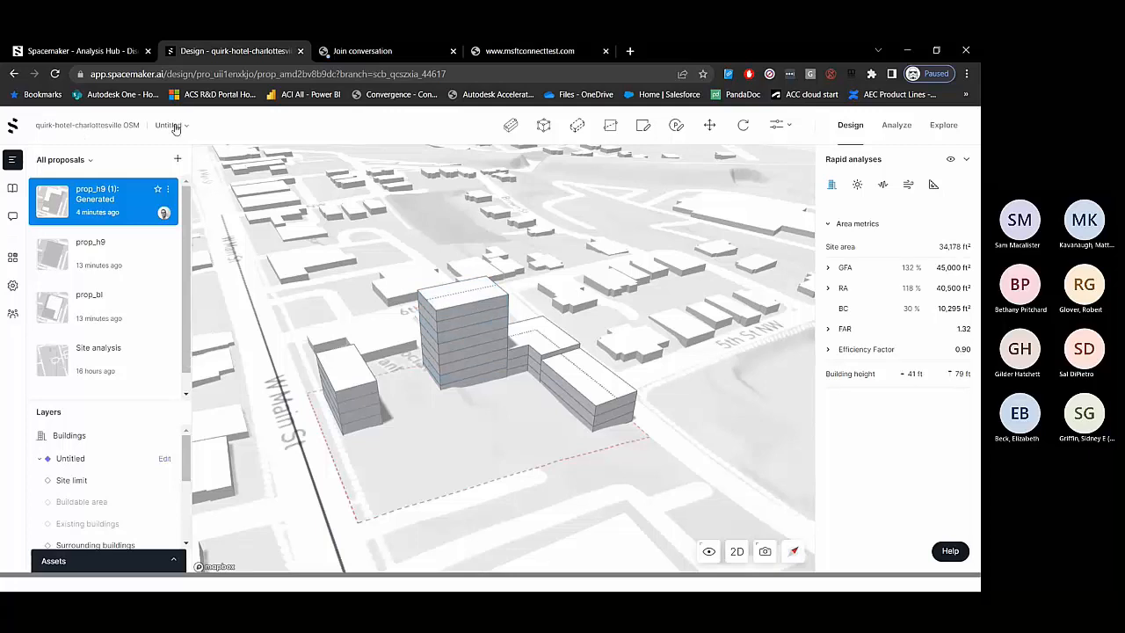
click(12, 126)
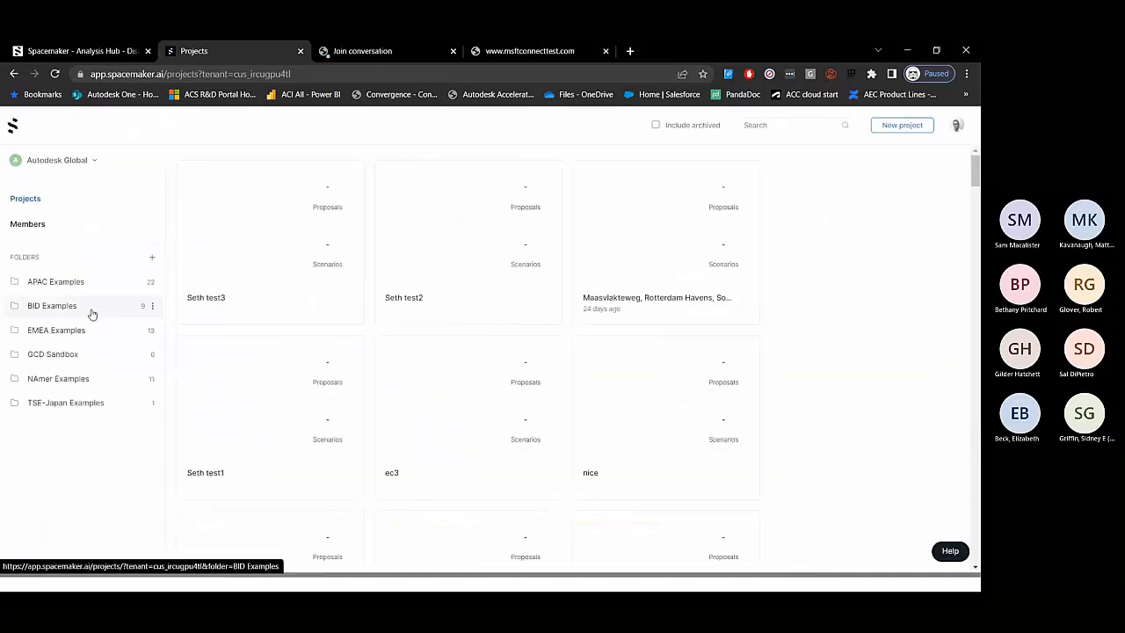
click(76, 281)
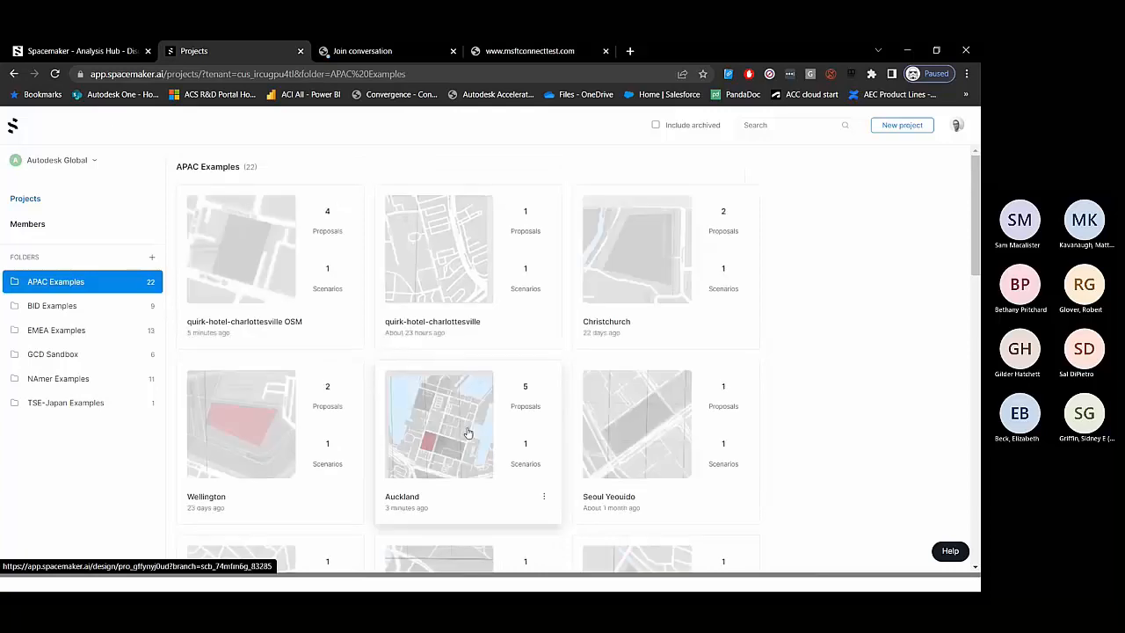
click(605, 262)
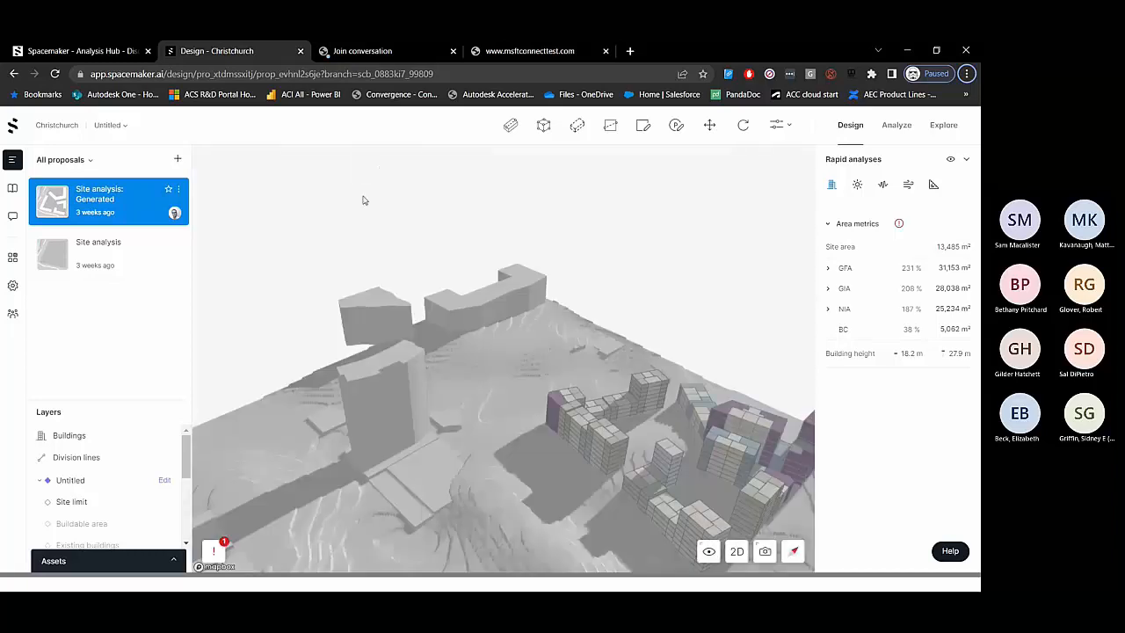
- Send the Christchurch proposal "Site analysis: Generated" to Revit
right_drag(640, 416, 557, 395)
drag(557, 395, 718, 436)
scroll(405, 393, up, 5)
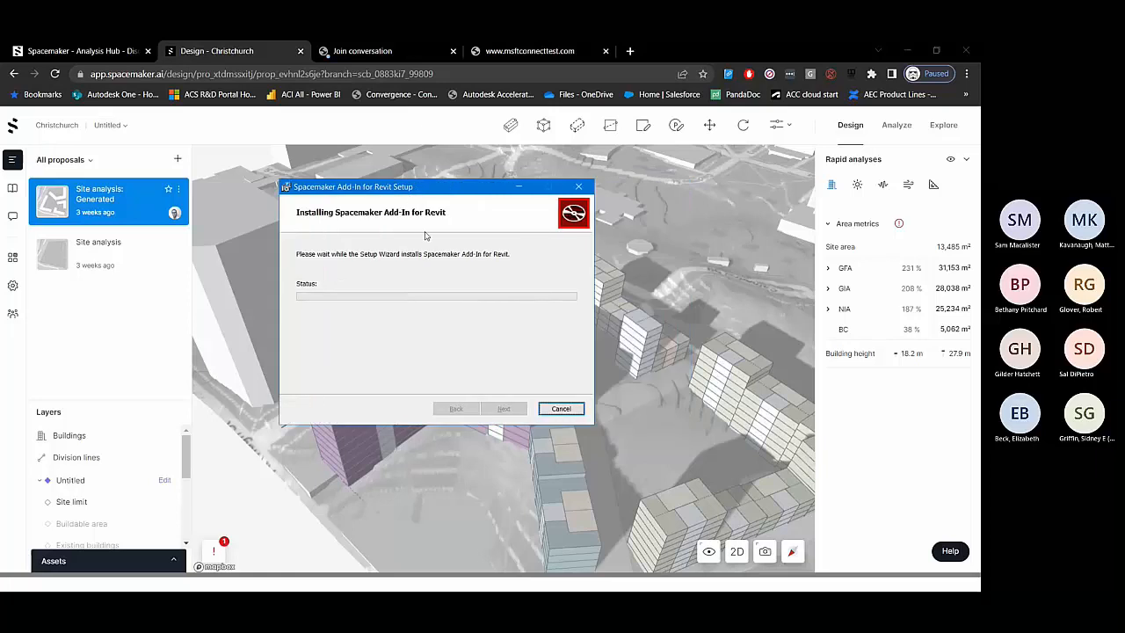
drag(461, 193, 419, 190)
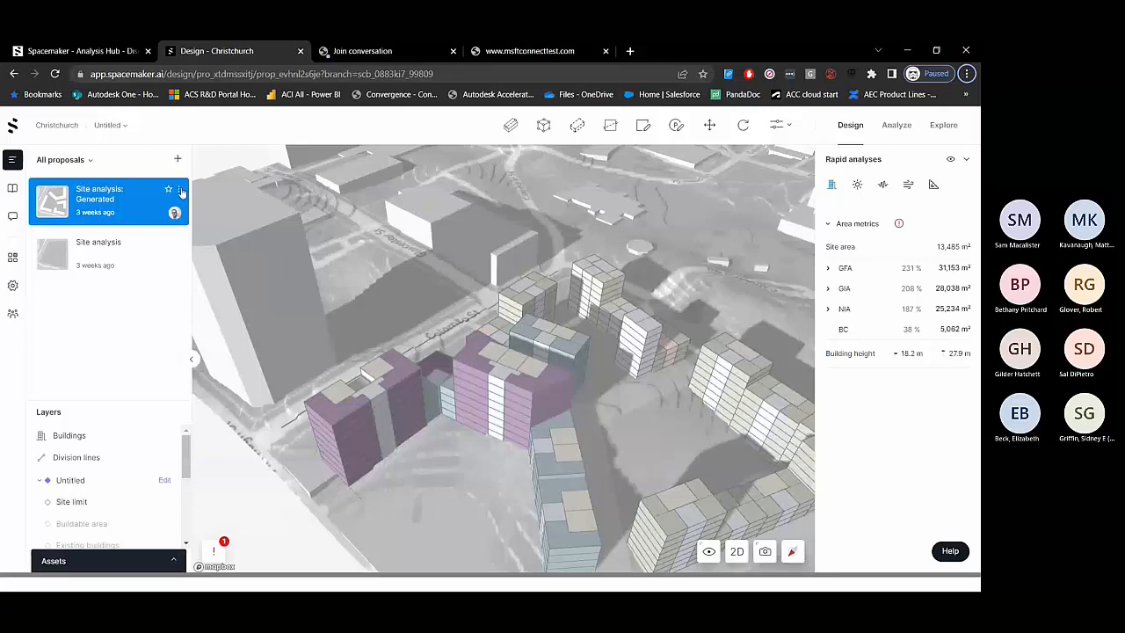
click(178, 189)
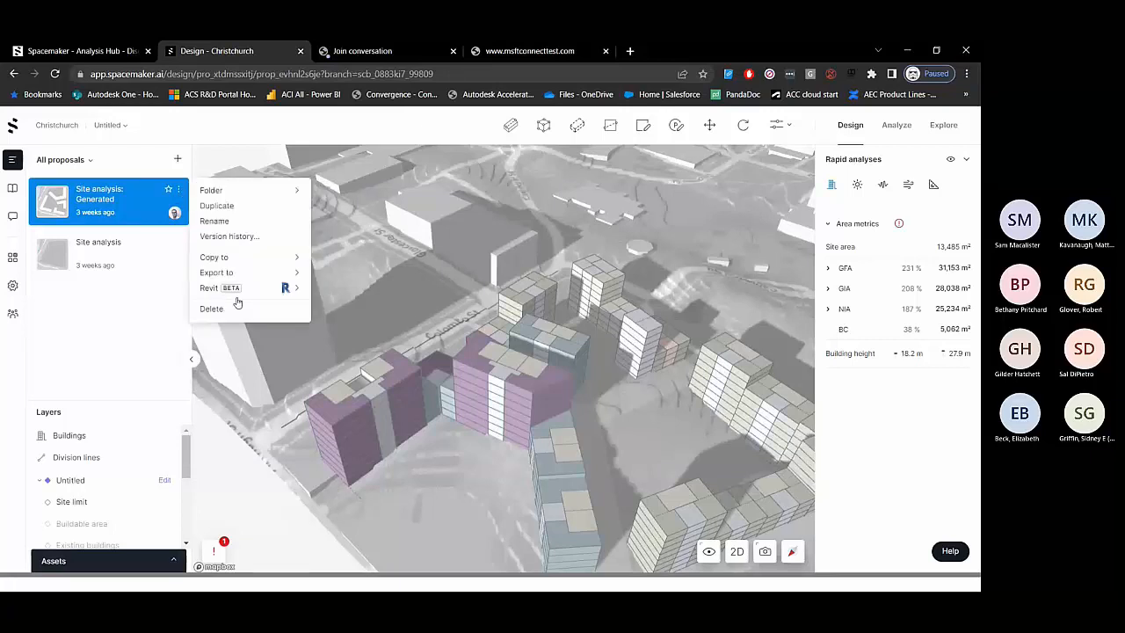
mouse_move(255, 288)
click(332, 286)
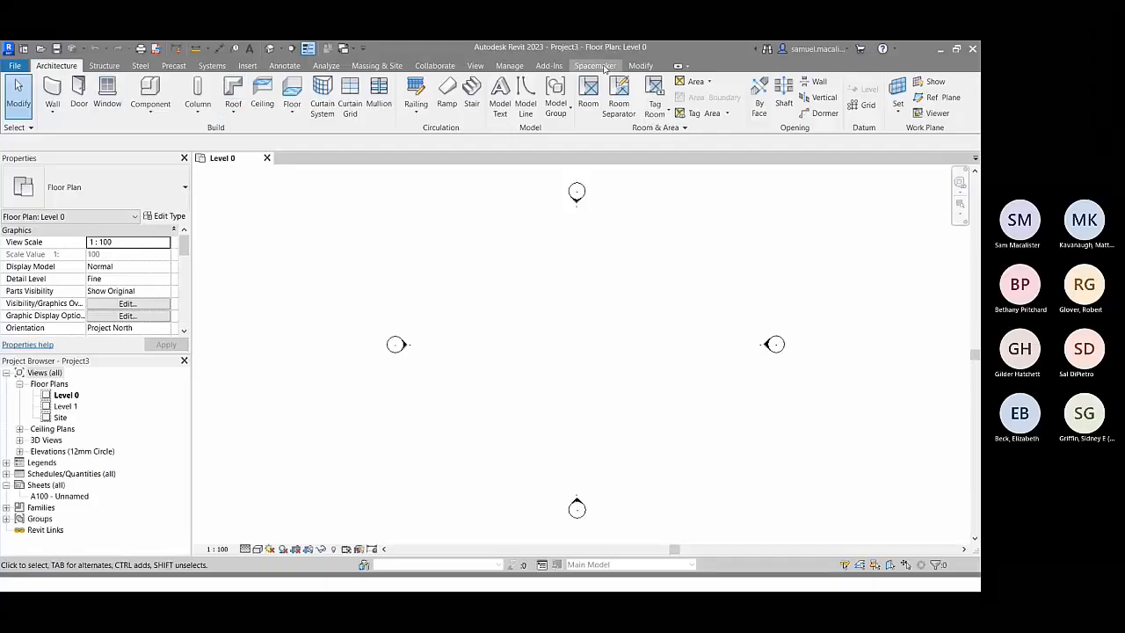
- Try to fetch the sent proposal into Project3 in Revit with the Spacemaker add-in
click(601, 69)
click(16, 95)
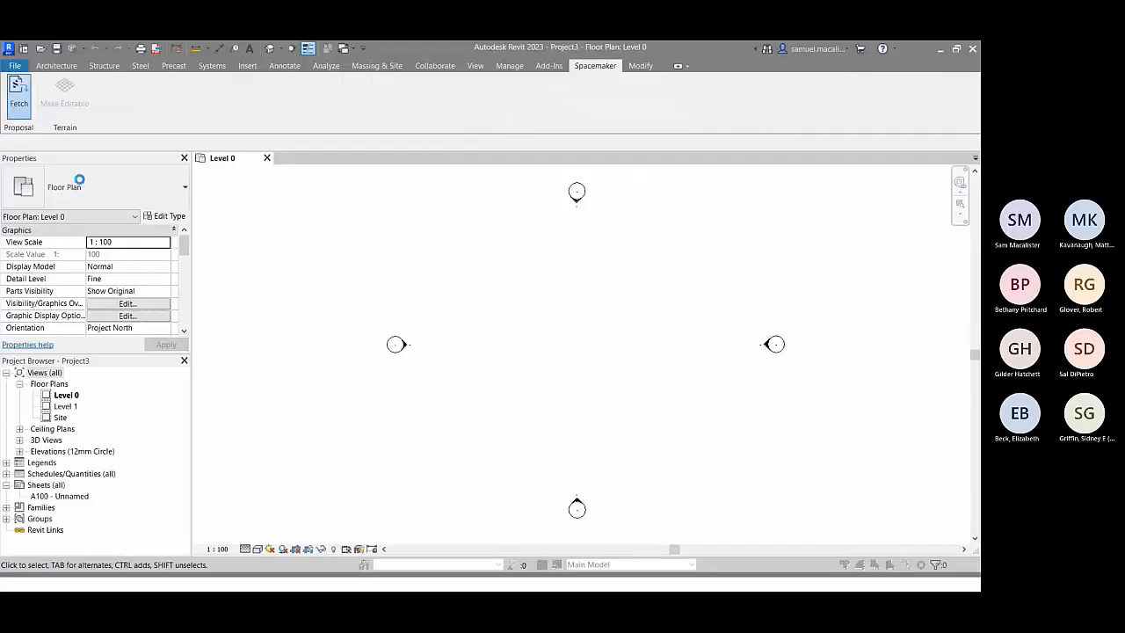
click(567, 340)
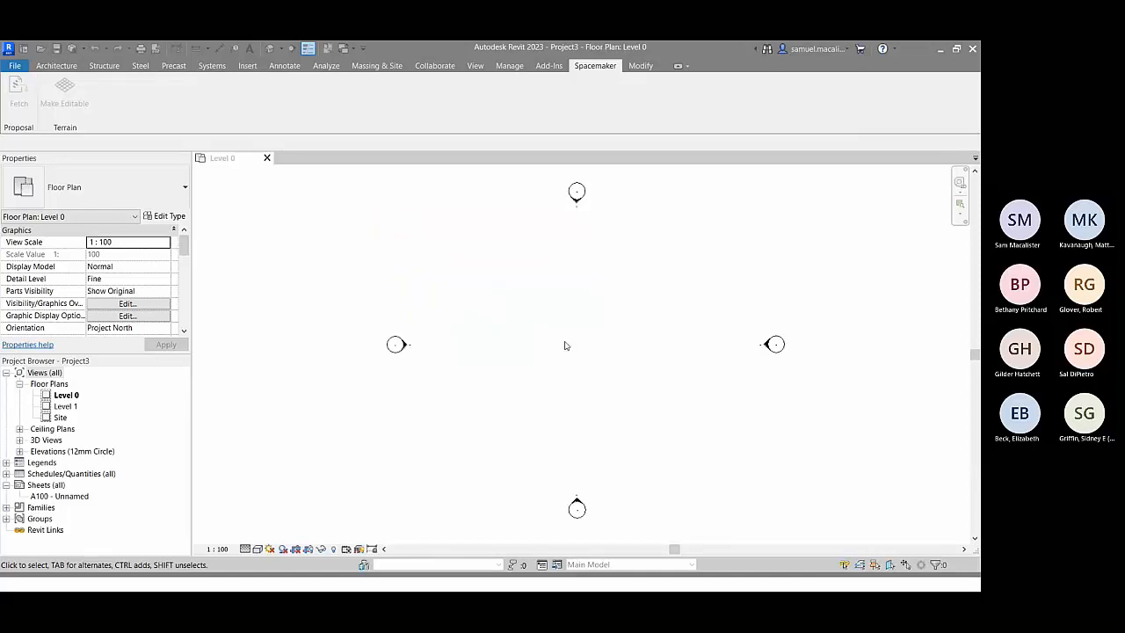
- Browse for an existing Revit file through Documents, 00_Files, 02_Building Design and 01 datasets to the 01_Revit folder
click(16, 67)
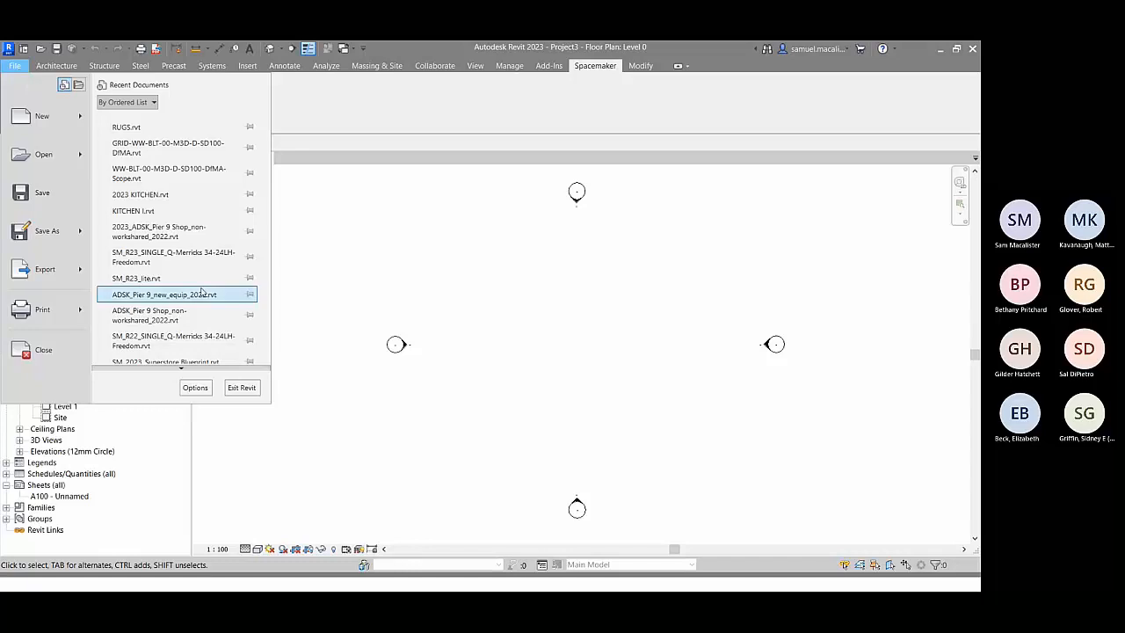
scroll(201, 291, down, 1)
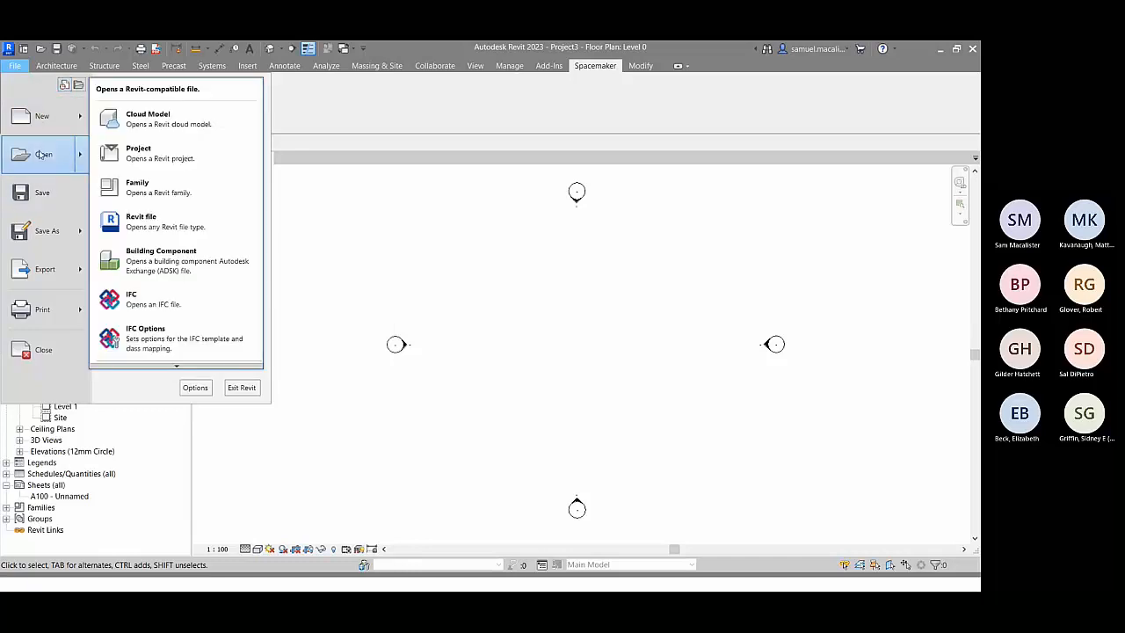
click(41, 155)
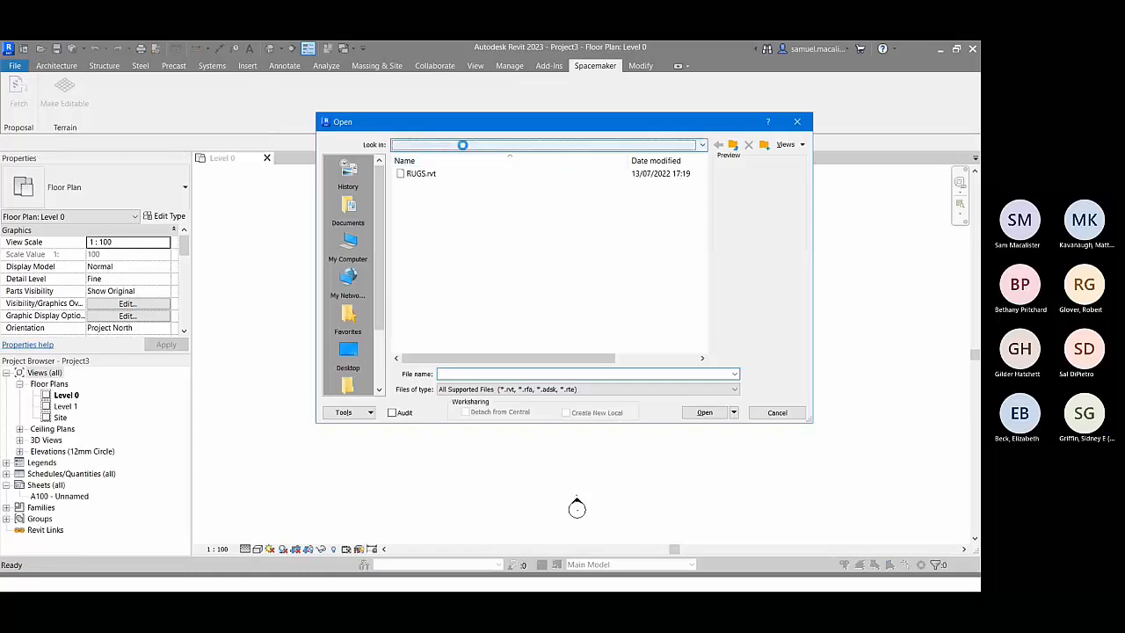
click(466, 145)
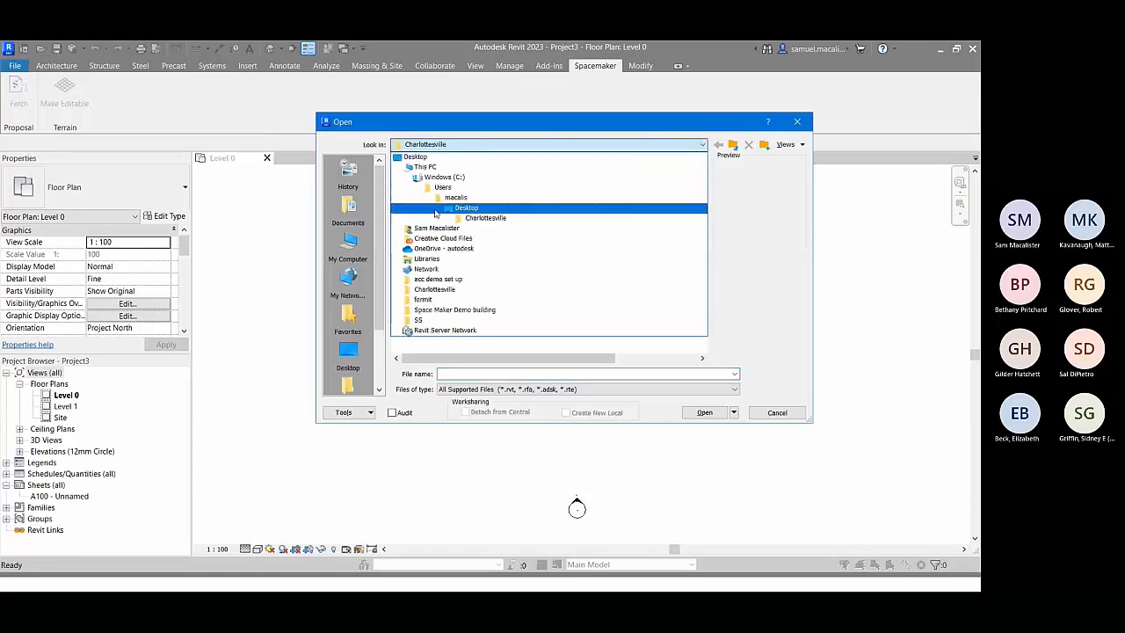
click(423, 167)
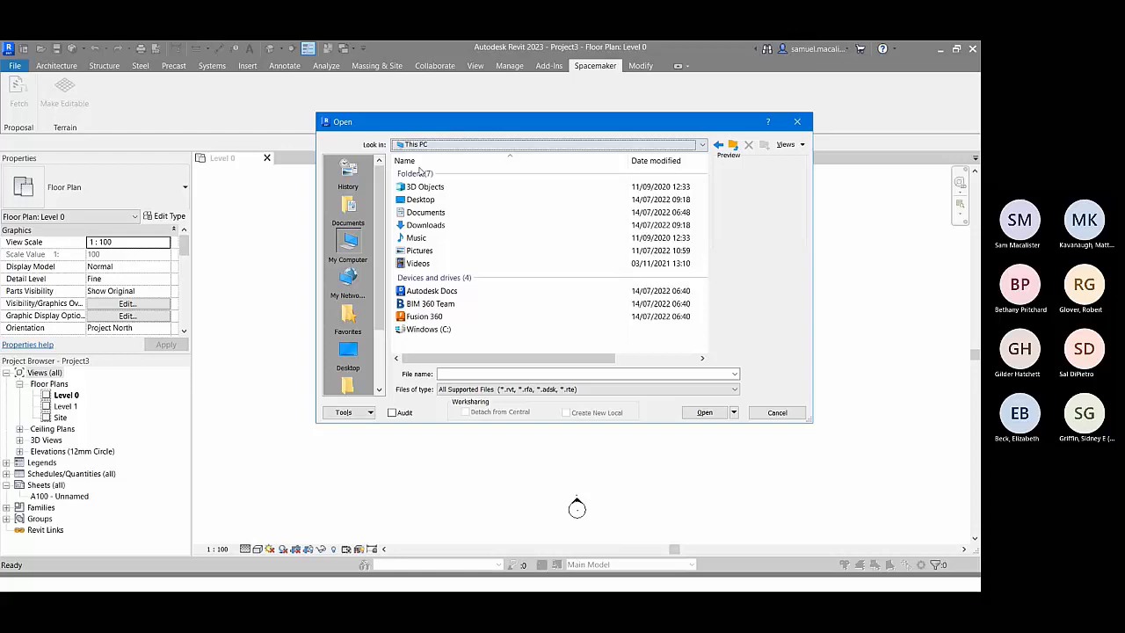
click(420, 215)
double_click(419, 218)
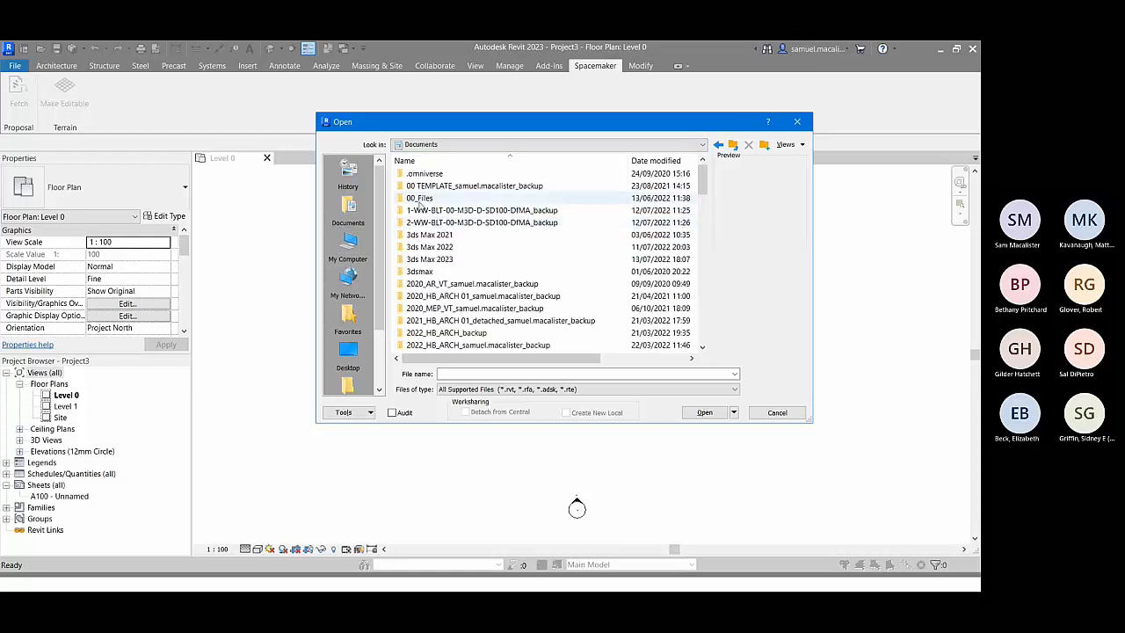
double_click(419, 202)
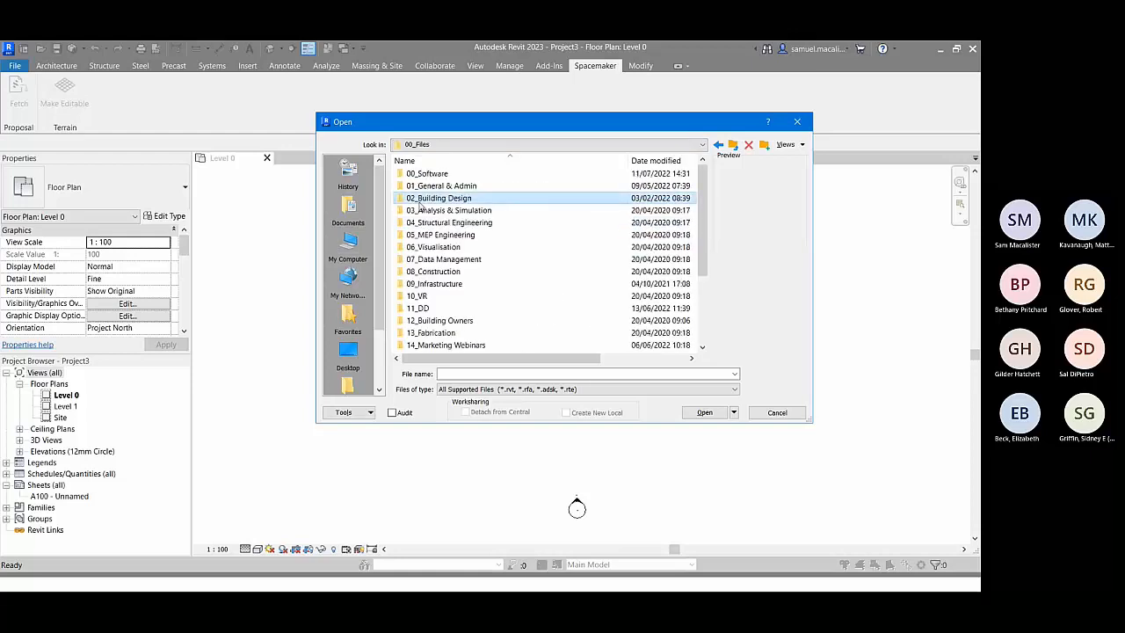
double_click(420, 199)
double_click(420, 200)
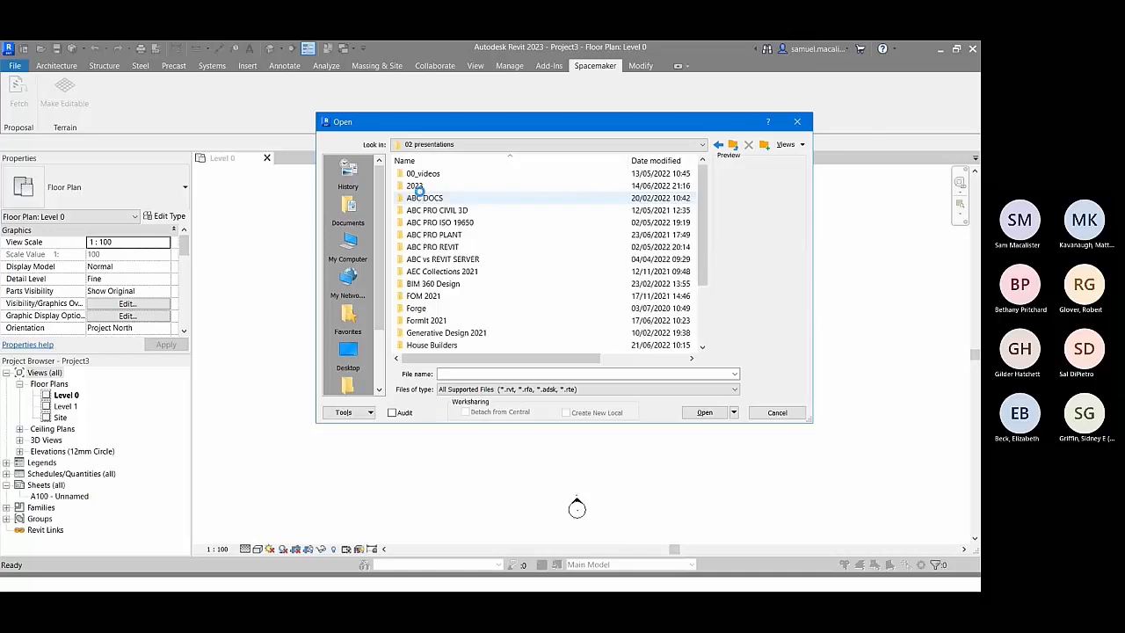
double_click(421, 186)
double_click(421, 187)
click(421, 187)
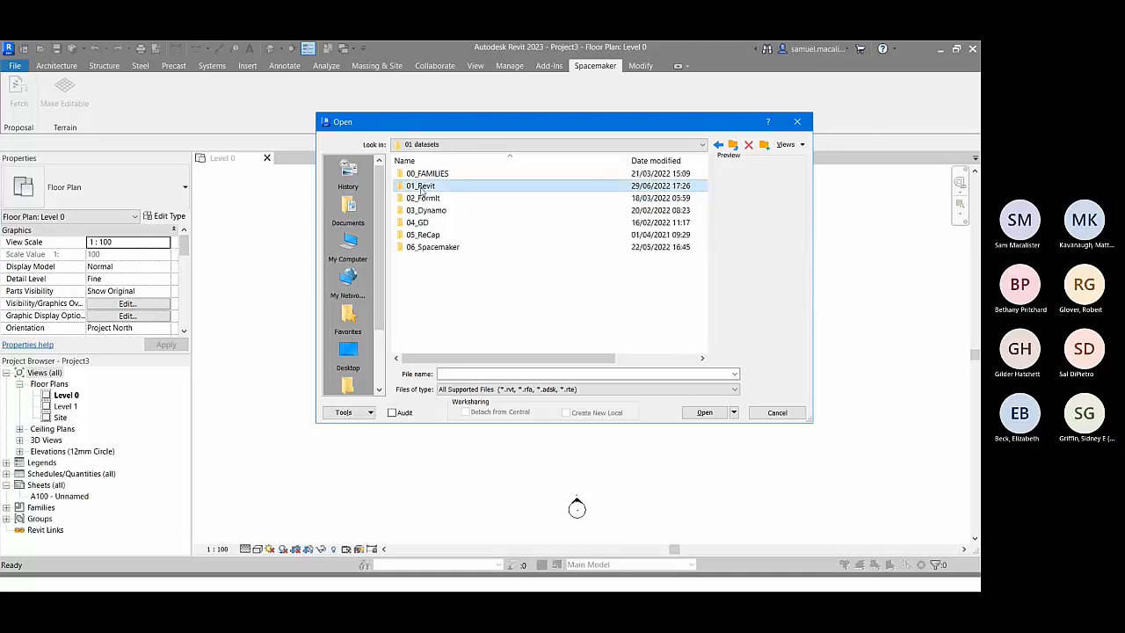
double_click(421, 187)
- Look through the 01_Revit and 00_Files folders for a model to open, and cancel opening a file
scroll(432, 270, down, 3)
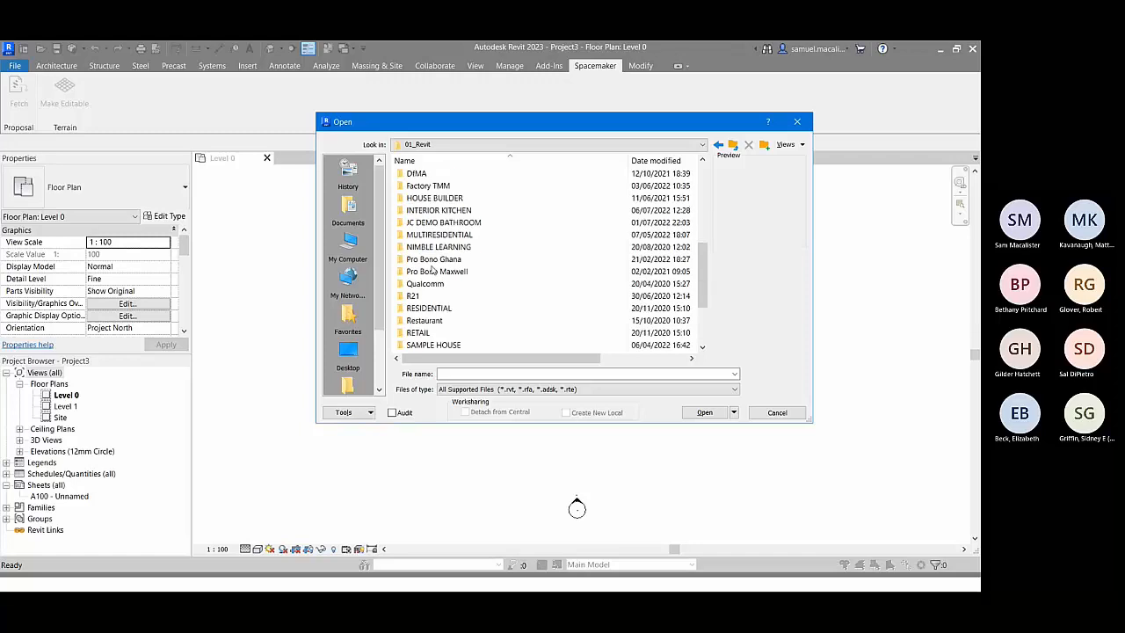
scroll(435, 281, down, 2)
scroll(450, 321, down, 1)
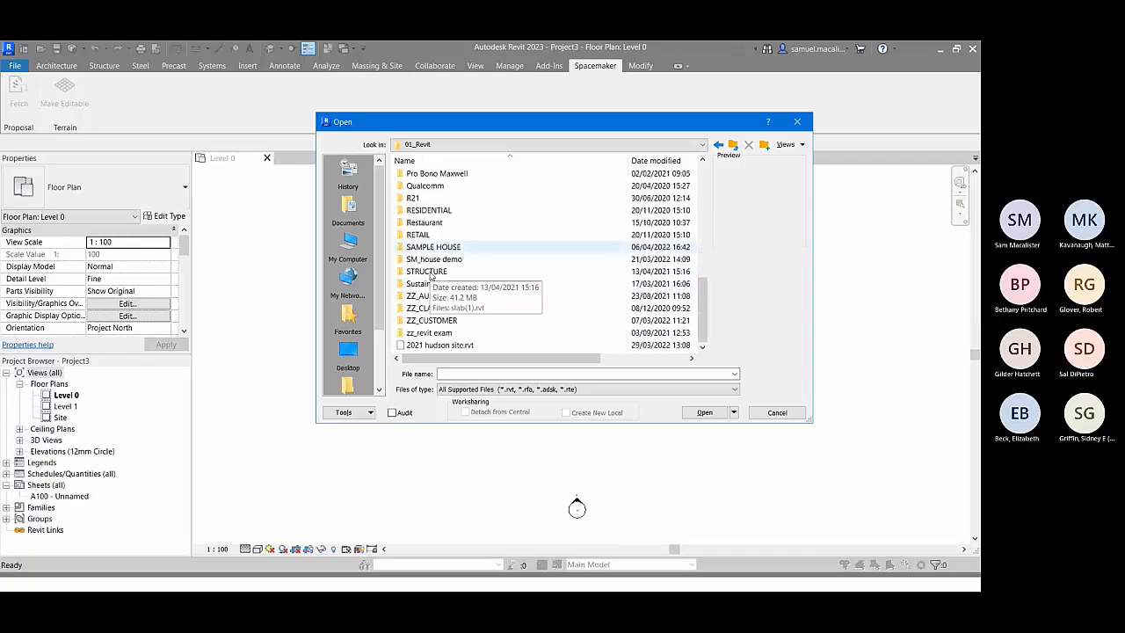
double_click(436, 271)
double_click(437, 222)
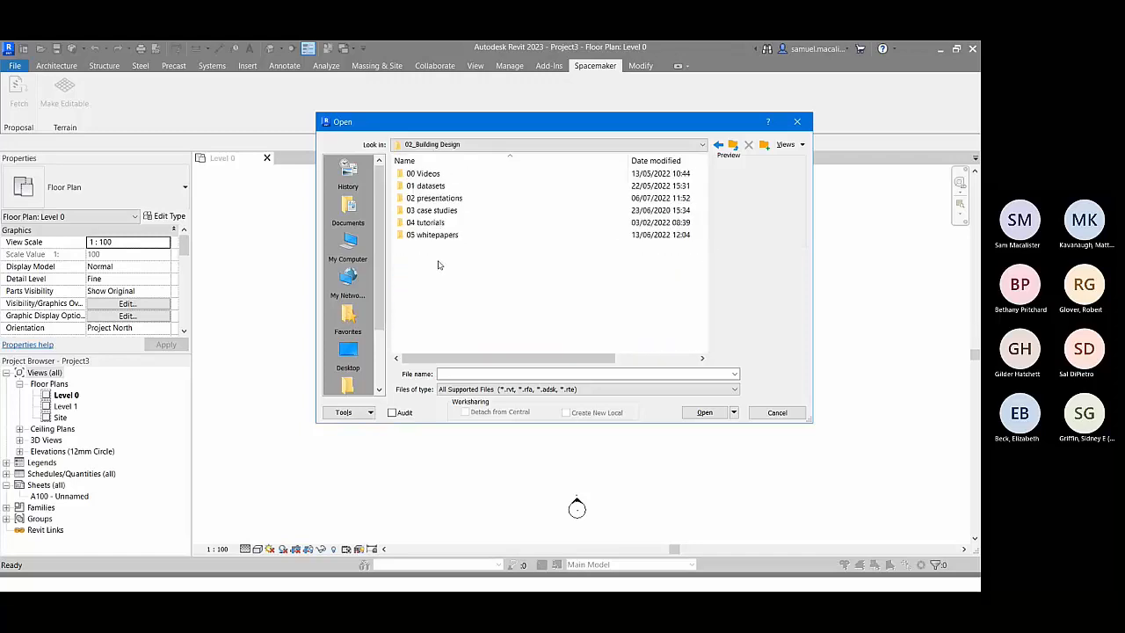
key(BackSpace)
scroll(435, 222, down, 2)
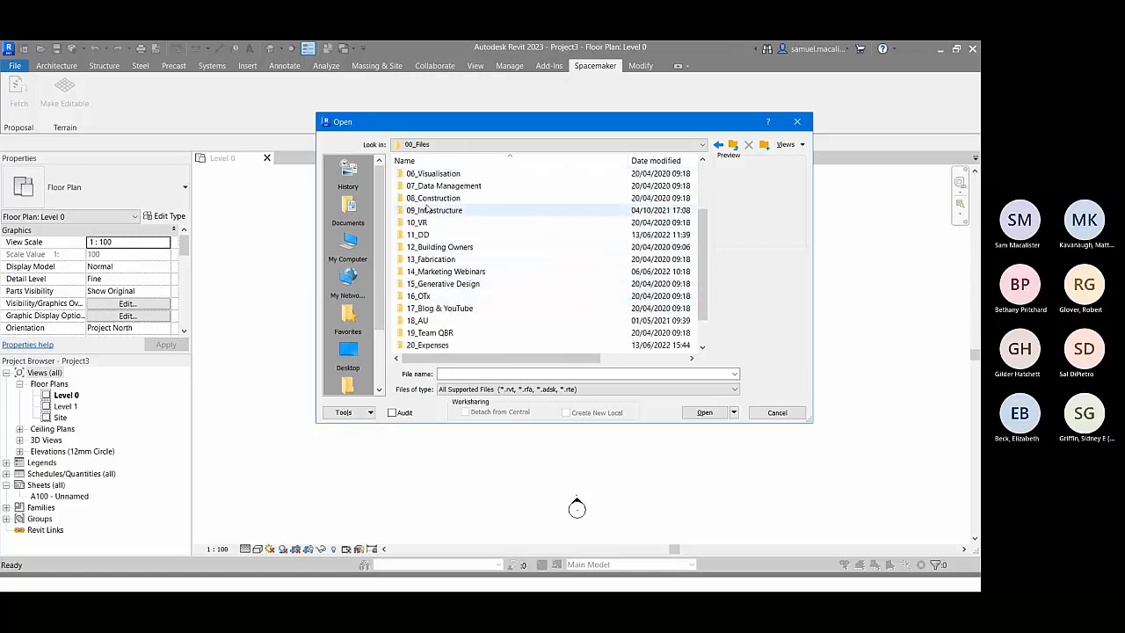
scroll(433, 234, down, 1)
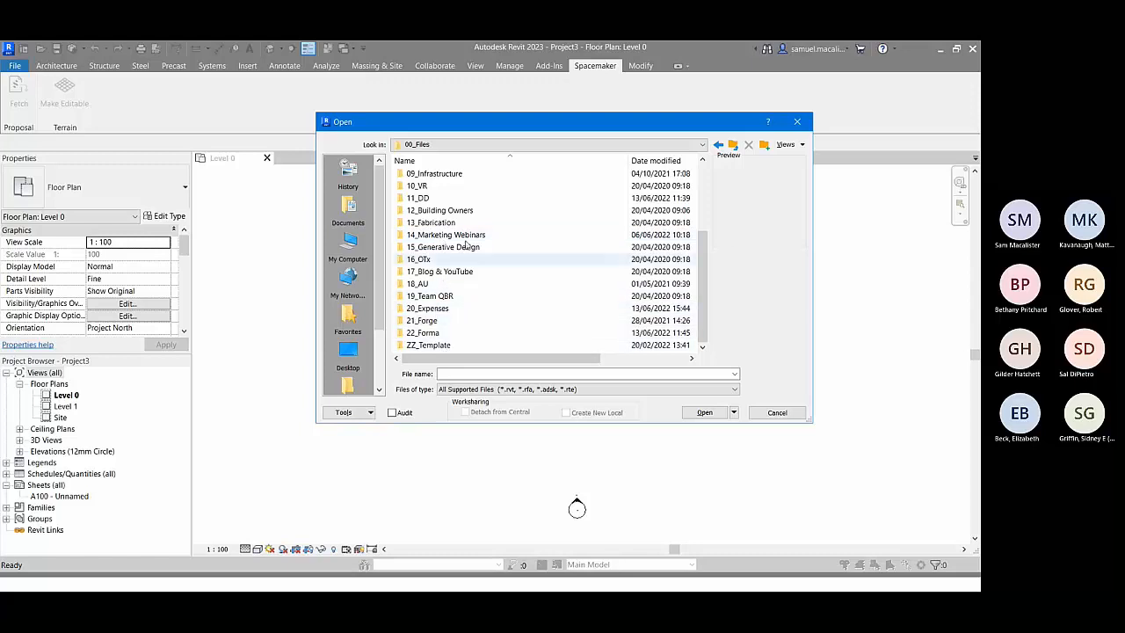
click(774, 413)
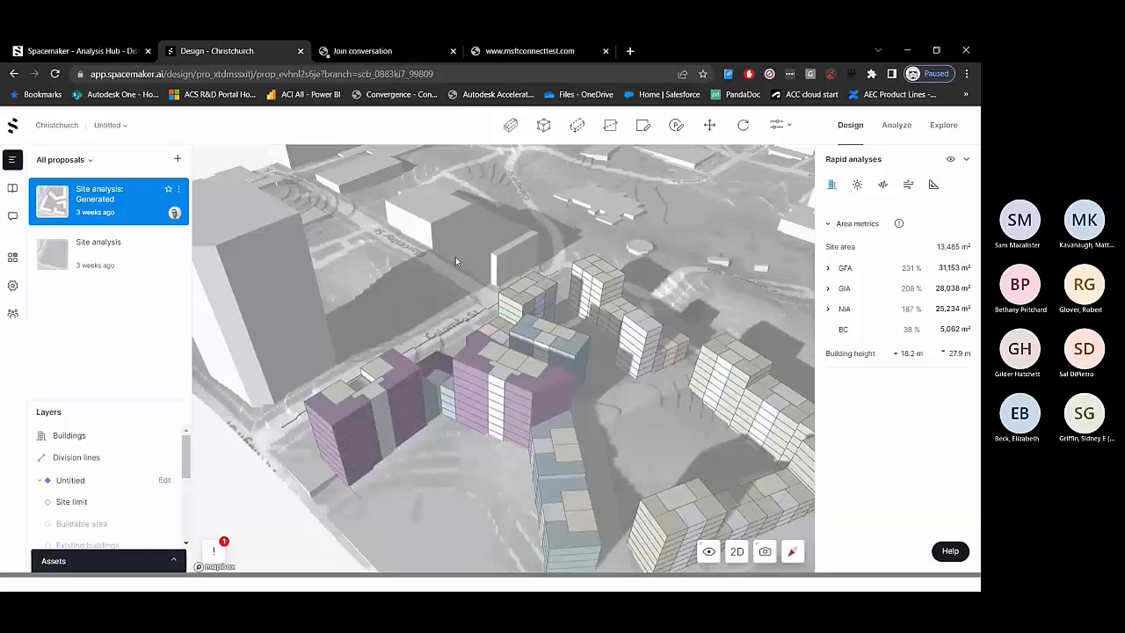
- Switch to the Christchurch proposal in Spacemaker and examine the area metrics and unit distribution of the central purple building, and deselect it
scroll(519, 365, up, 3)
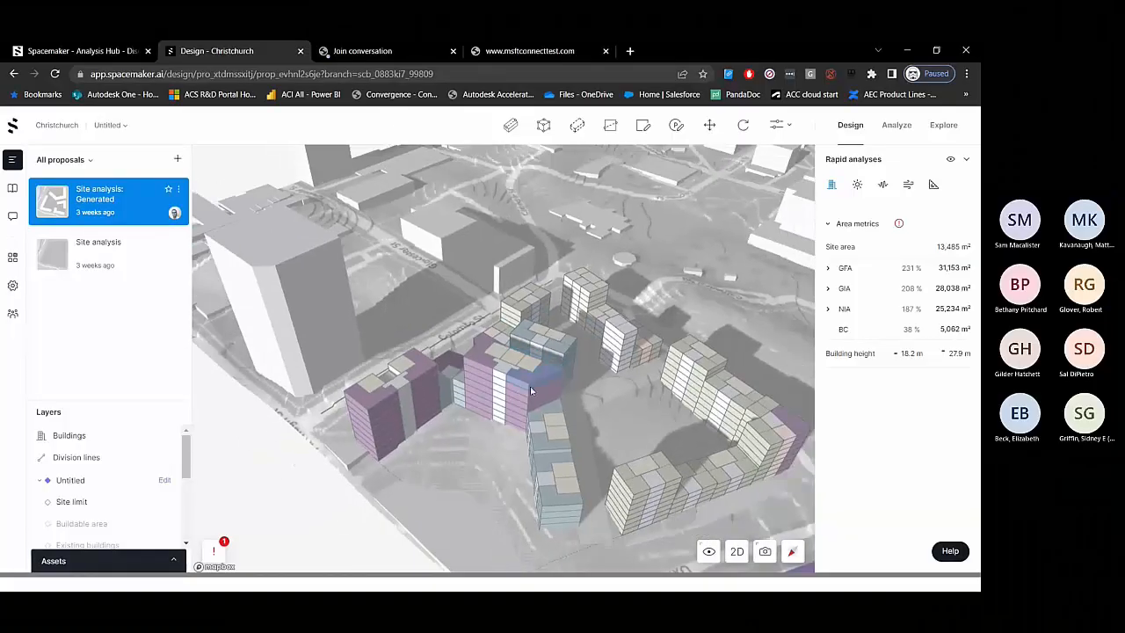
drag(476, 344, 592, 396)
click(575, 377)
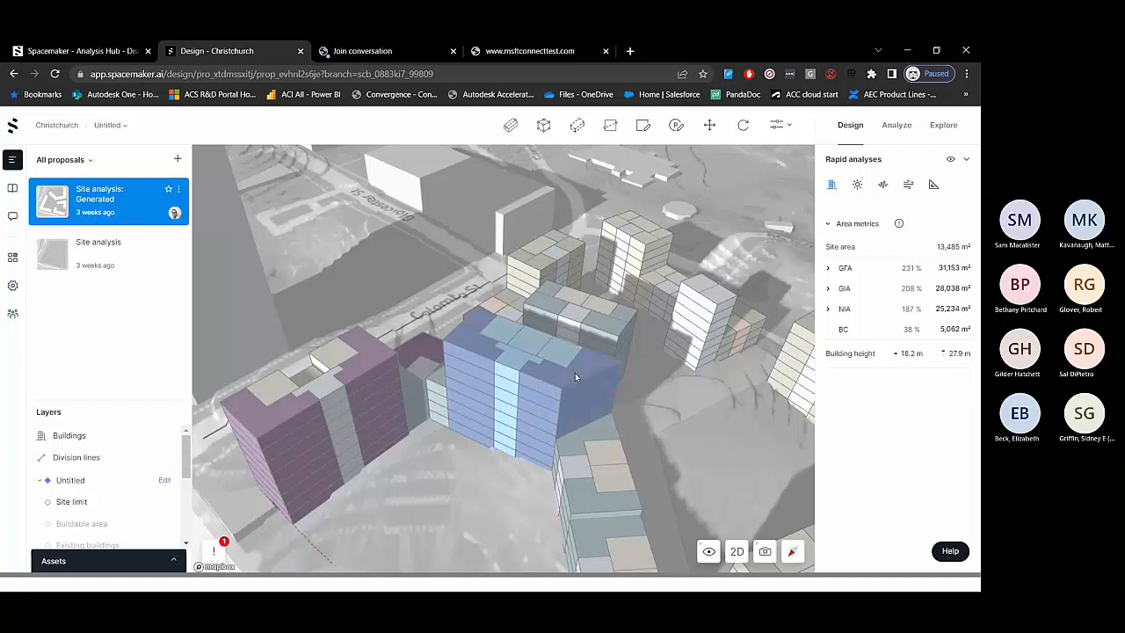
click(537, 376)
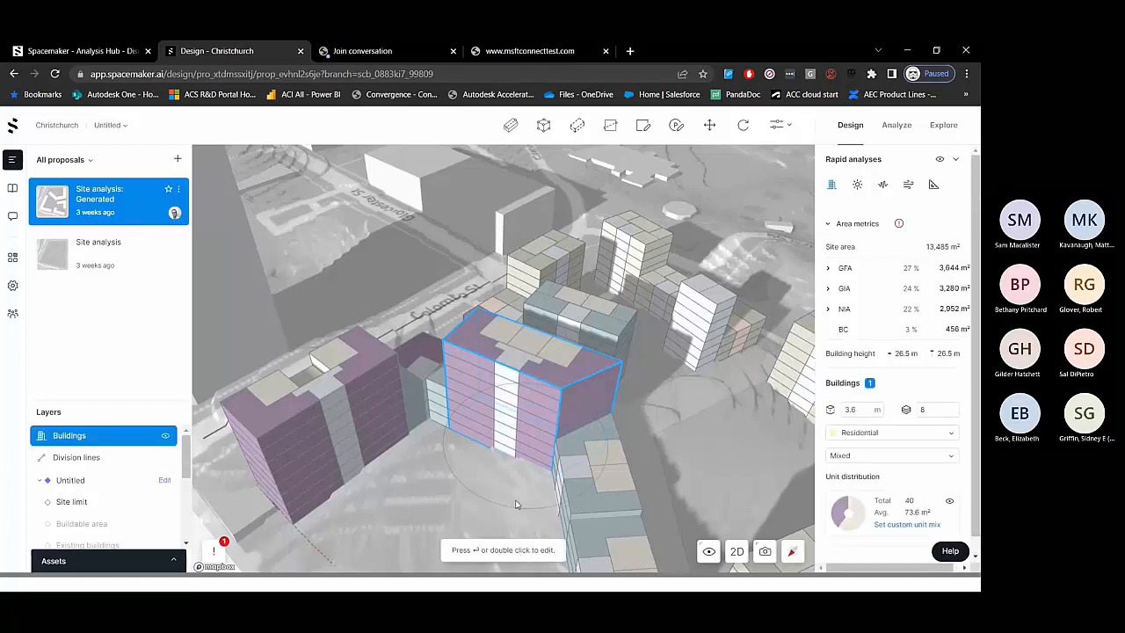
scroll(556, 372, up, 2)
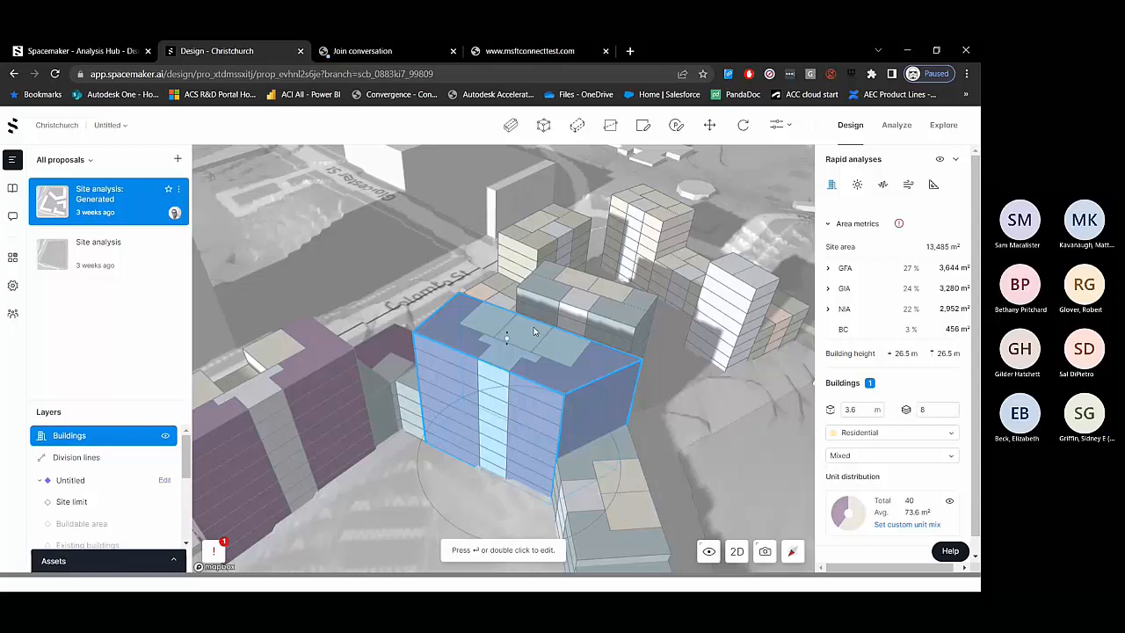
scroll(533, 330, down, 5)
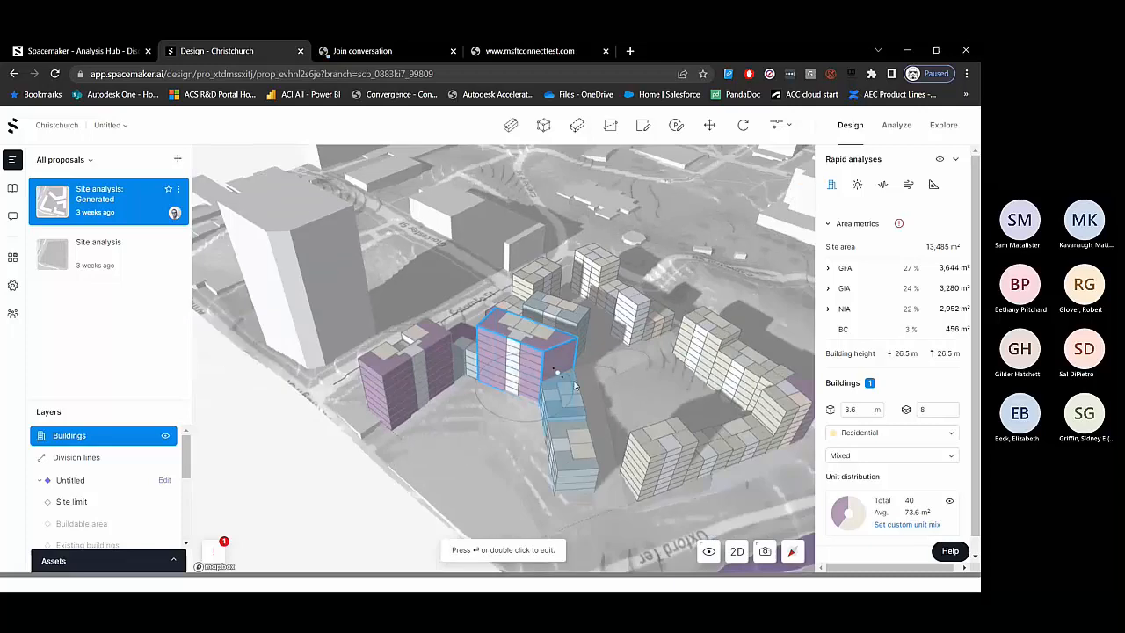
click(384, 527)
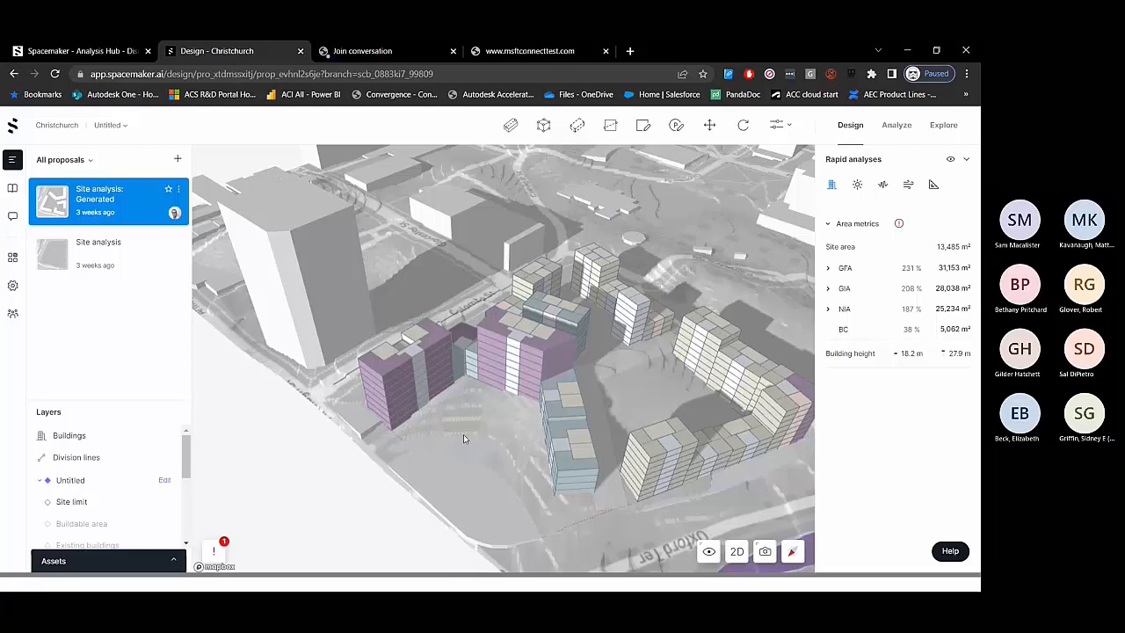
- Inspect the area metrics and unit distribution of a floor and a core unit in the central purple building
scroll(497, 438, down, 5)
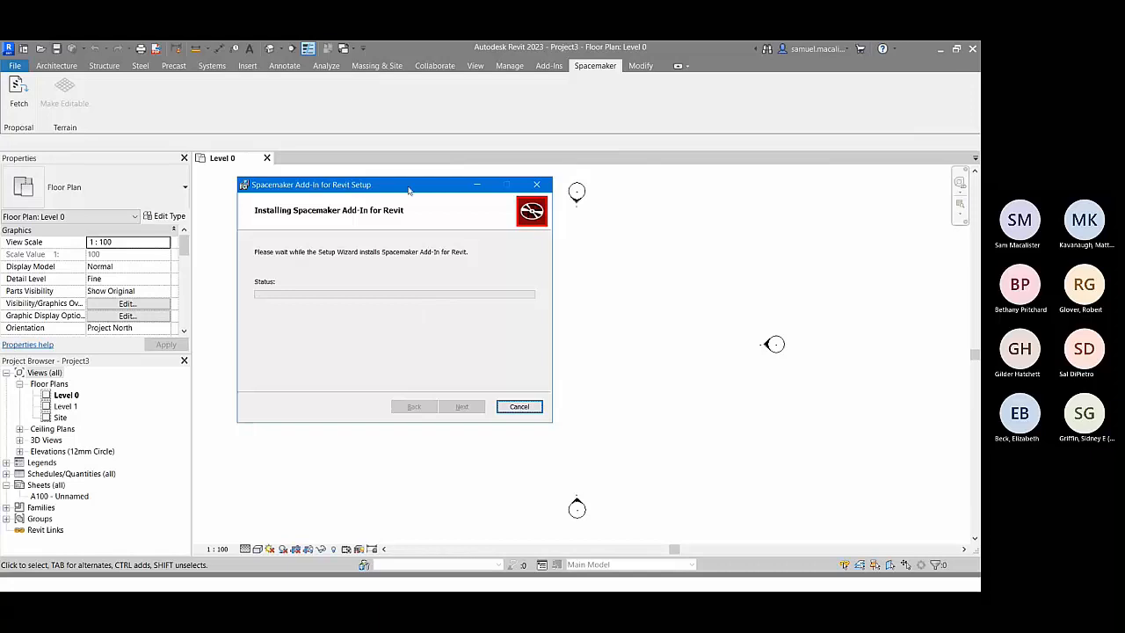
drag(388, 190, 645, 191)
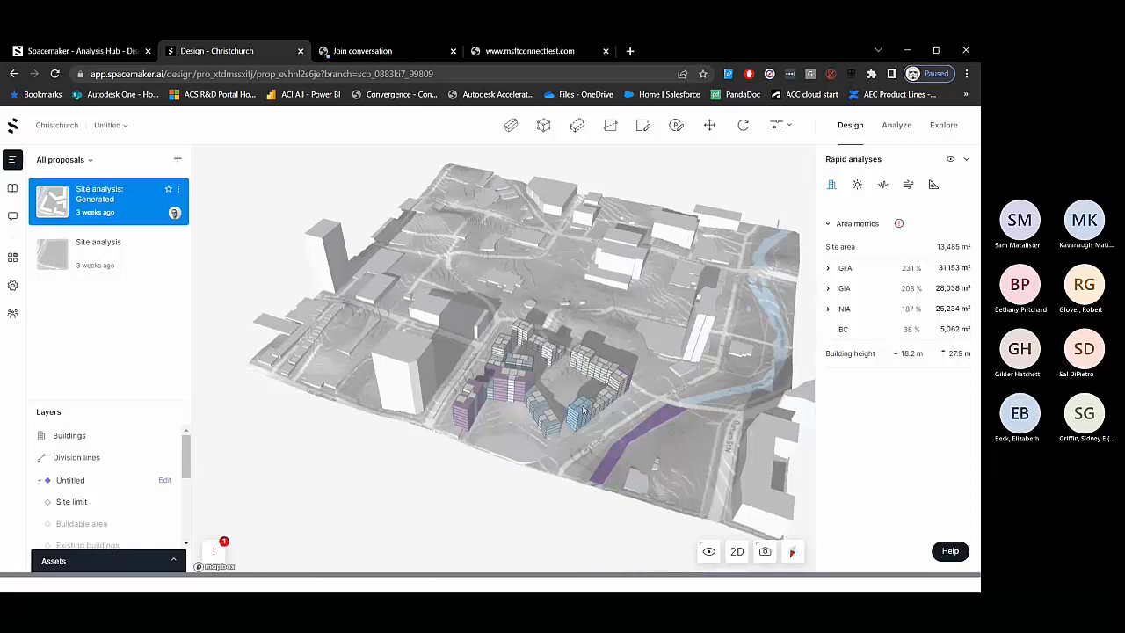
scroll(583, 409, up, 3)
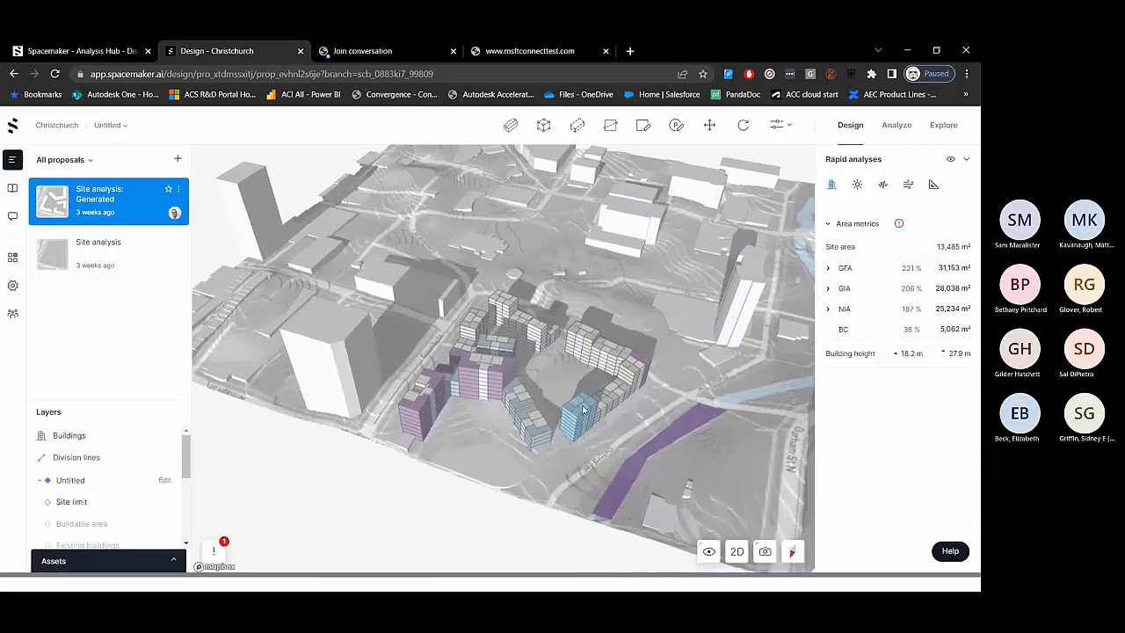
scroll(582, 408, up, 1)
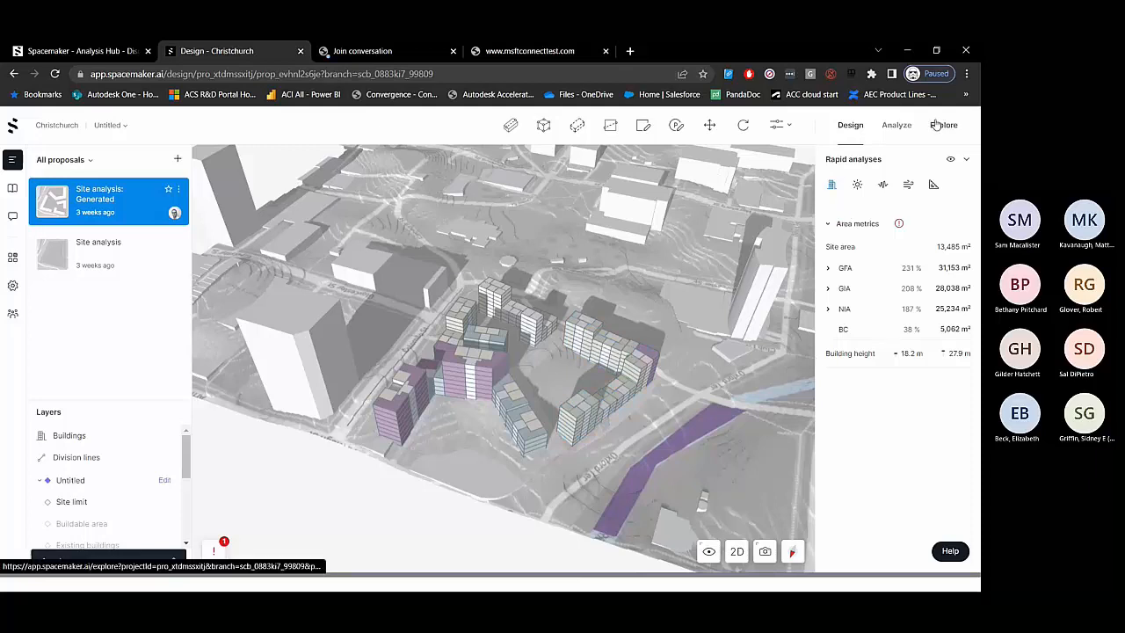
scroll(501, 353, up, 3)
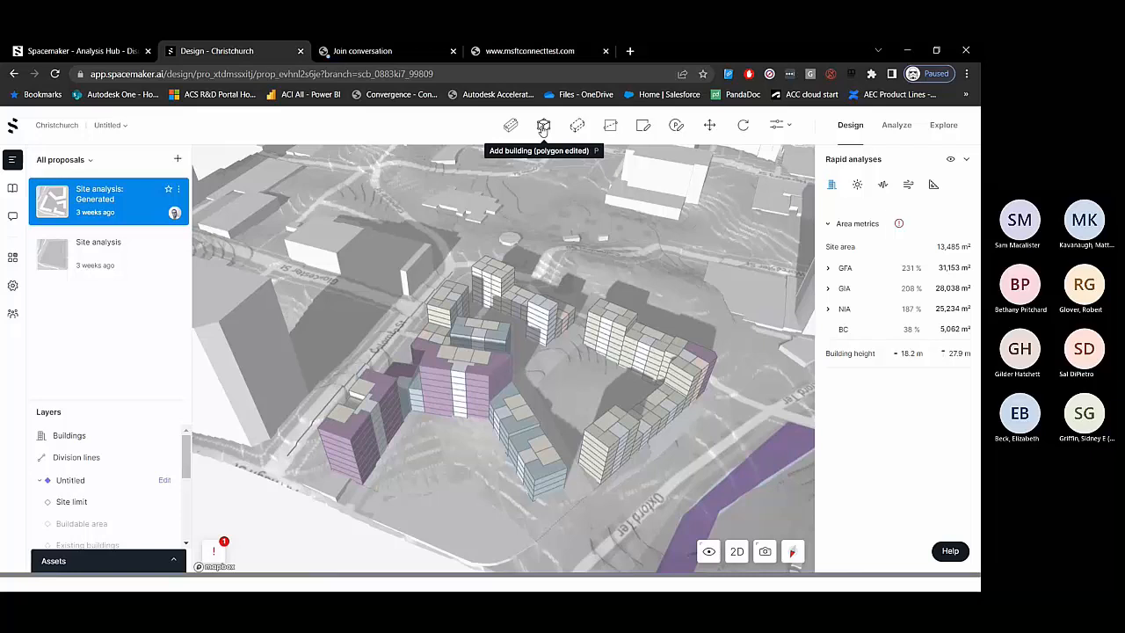
click(459, 392)
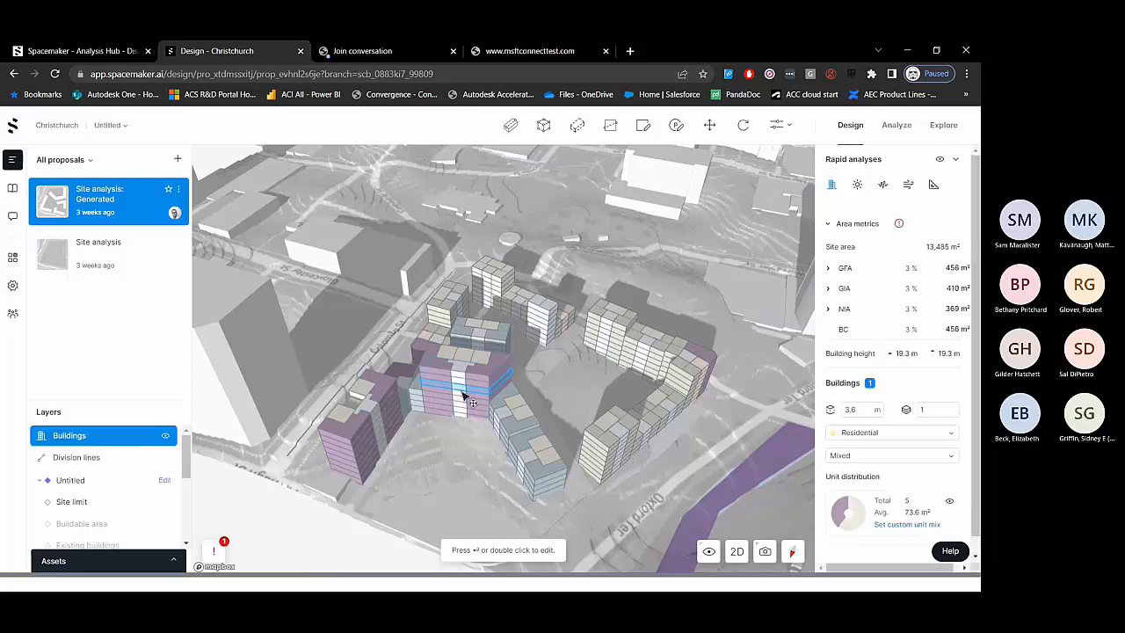
scroll(462, 414, up, 2)
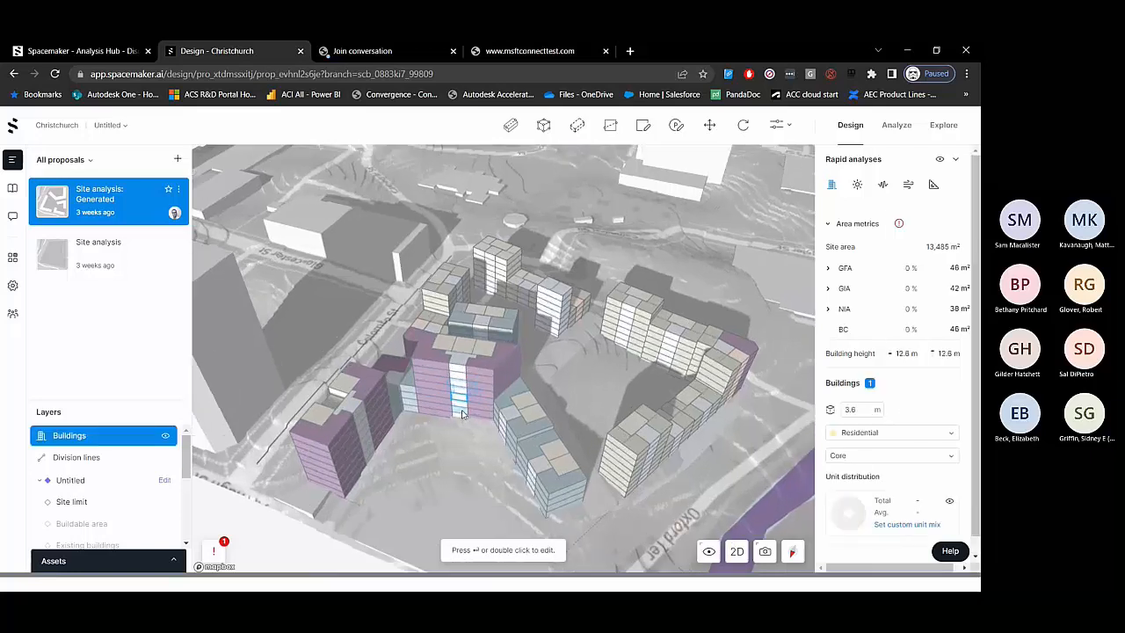
click(461, 370)
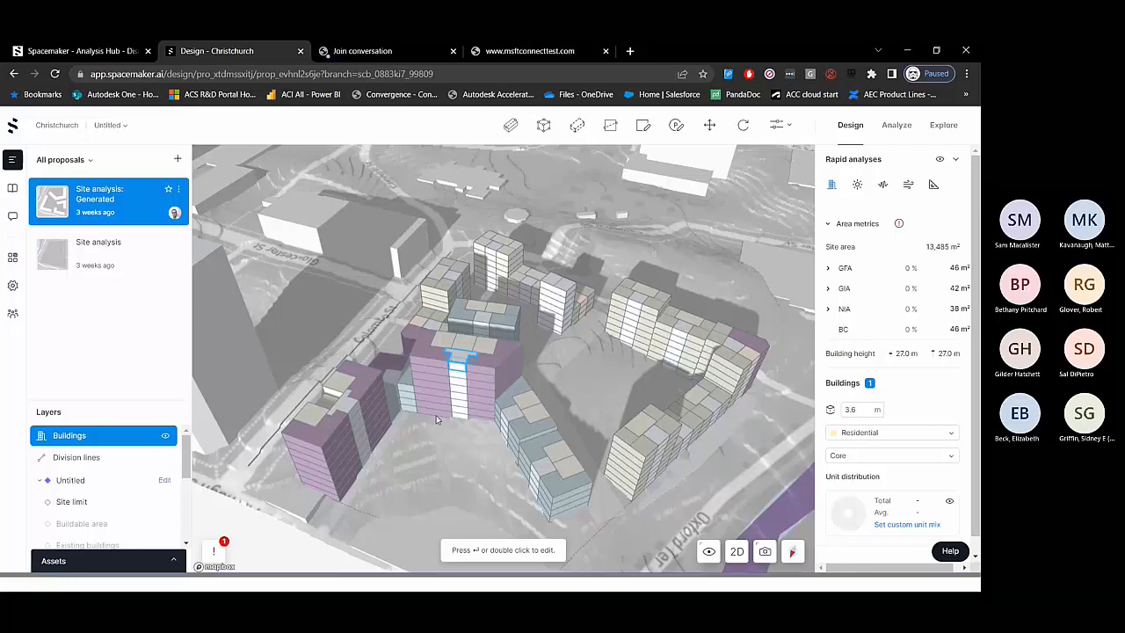
- Examine the generated Christchurch buildings and their surroundings from overhead and at a low angle
scroll(473, 439, down, 4)
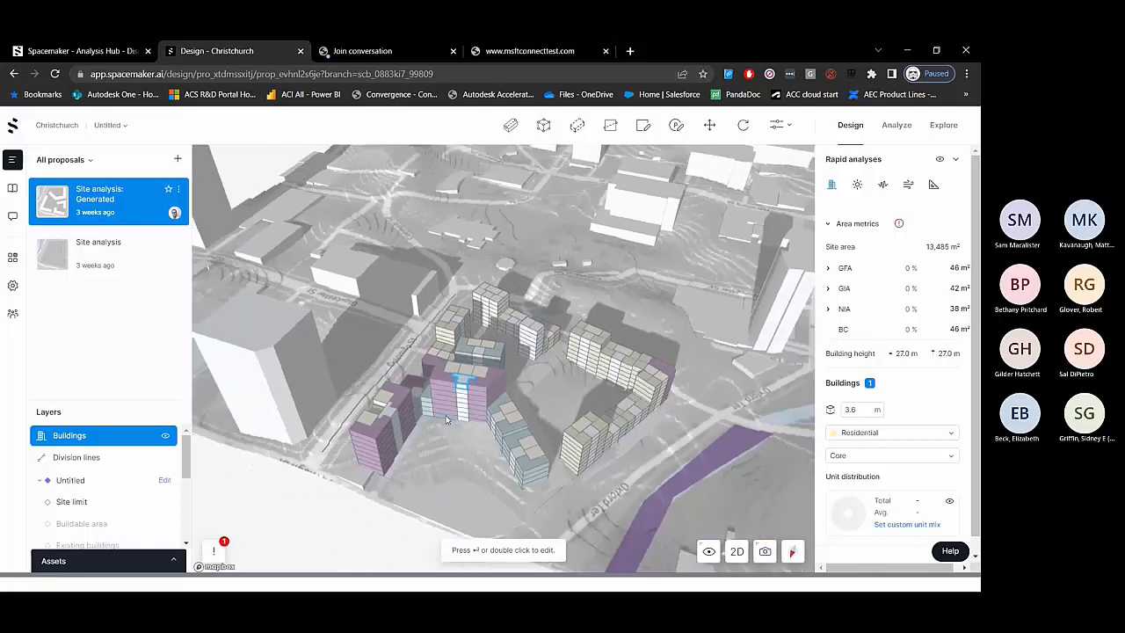
mouse_move(449, 420)
right_down()
mouse_move(523, 434)
mouse_move(466, 430)
right_up()
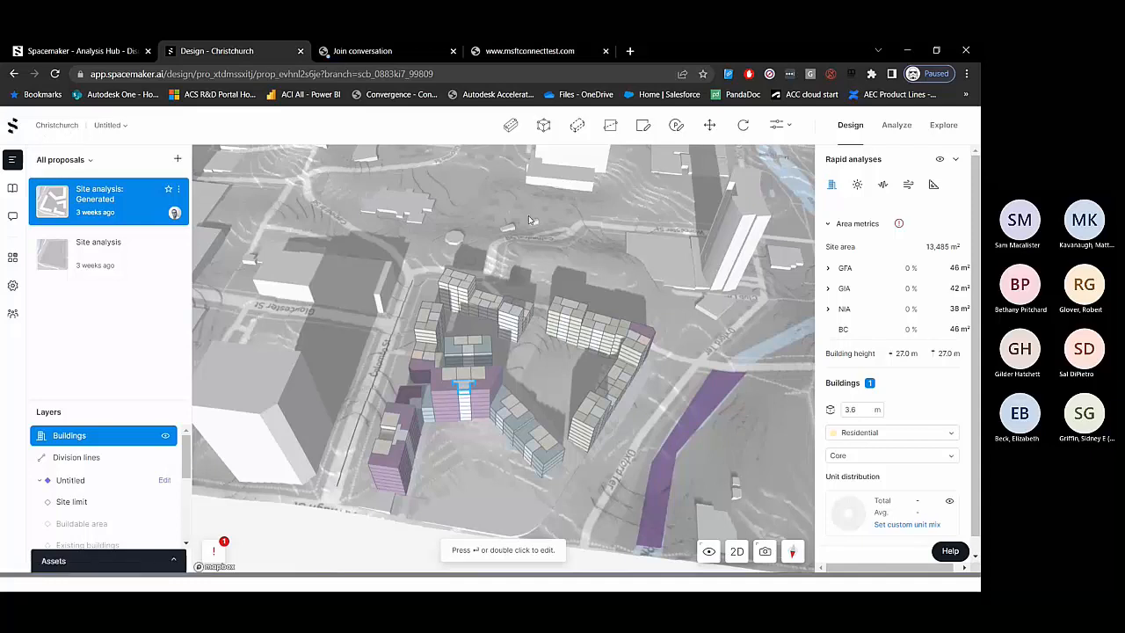
scroll(479, 466, down, 5)
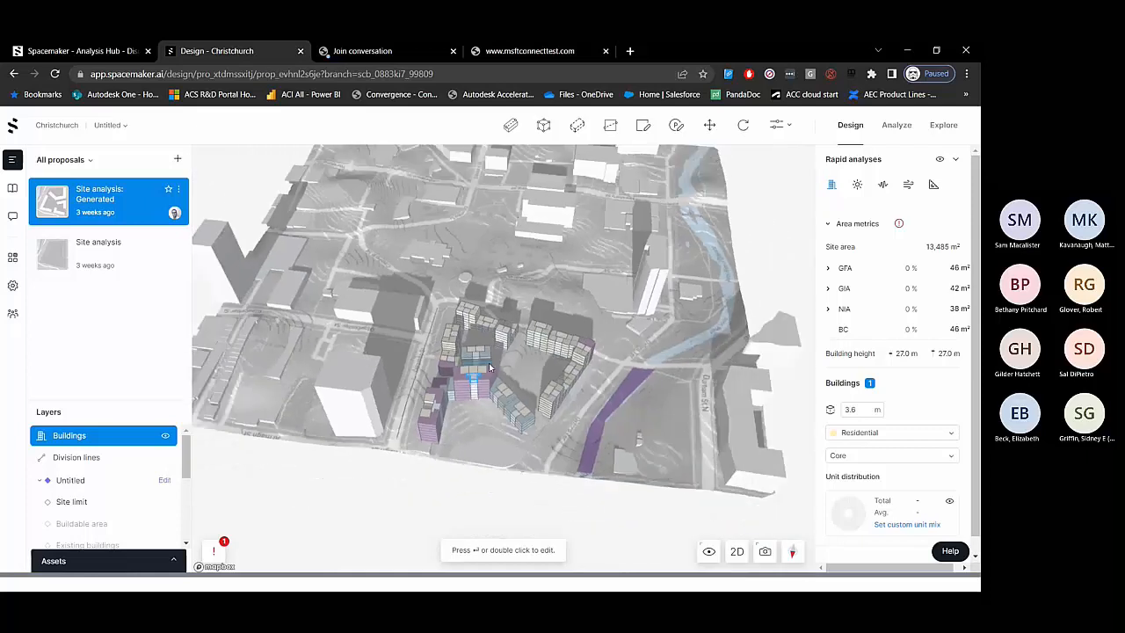
right_drag(475, 407, 491, 369)
scroll(491, 369, up, 2)
scroll(493, 368, up, 3)
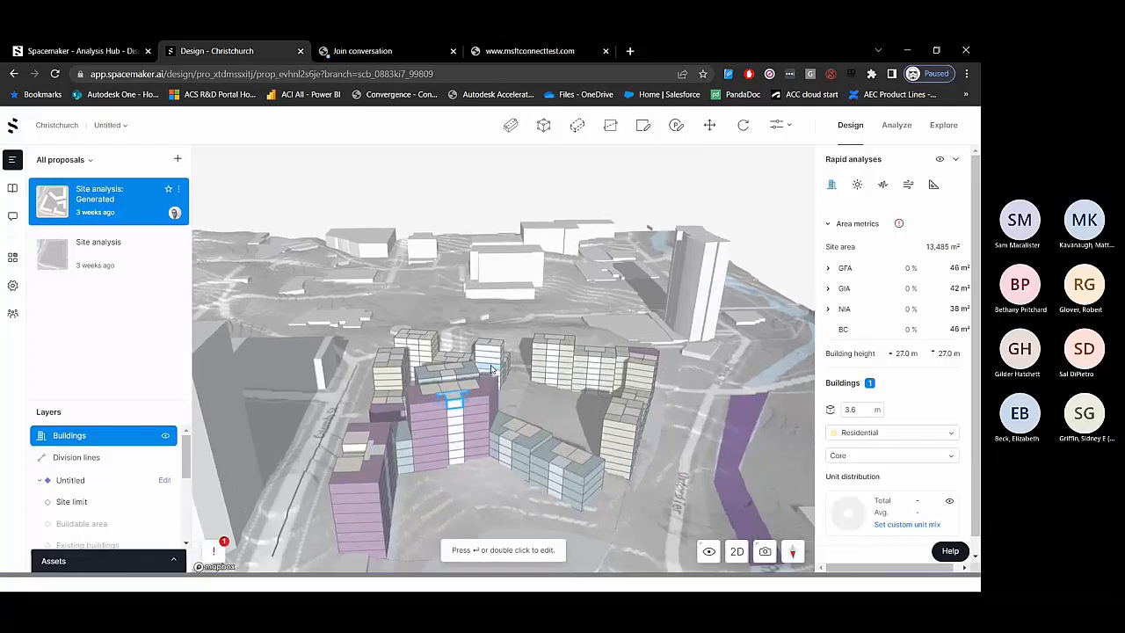
right_drag(550, 424, 529, 407)
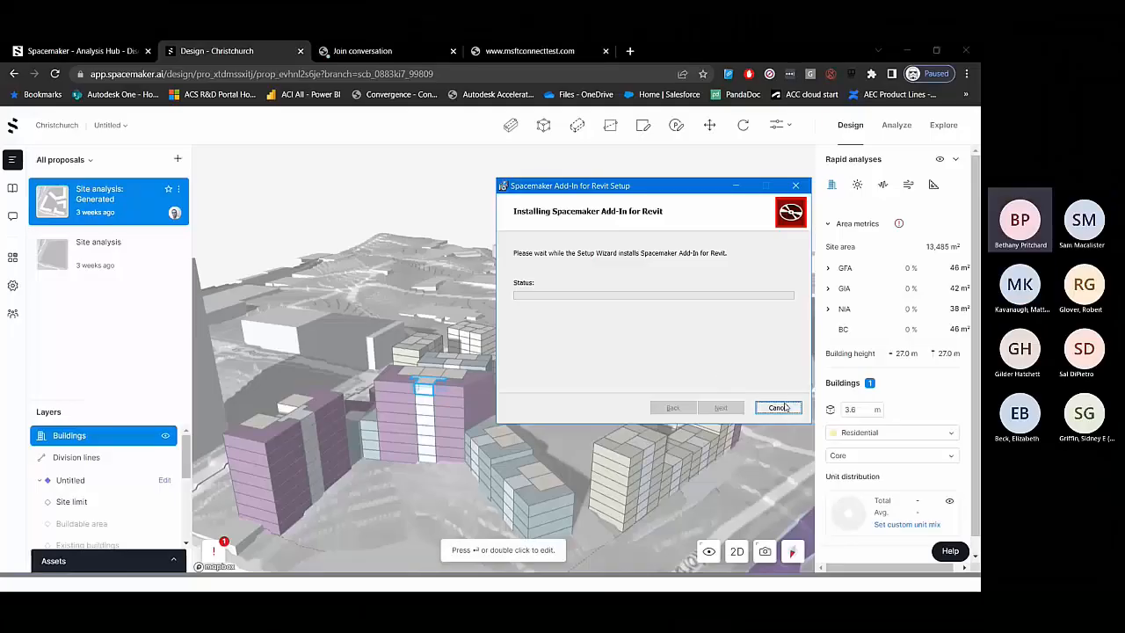
- Leave the Spacemaker Add-In for Revit installation running and minimize its setup window
click(778, 407)
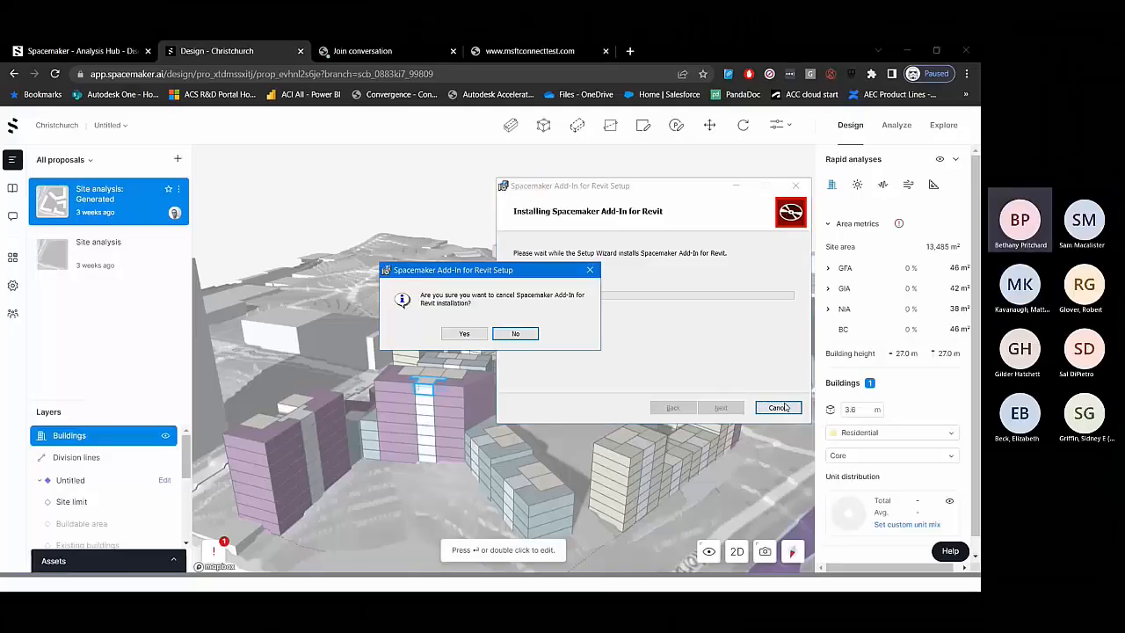
click(514, 333)
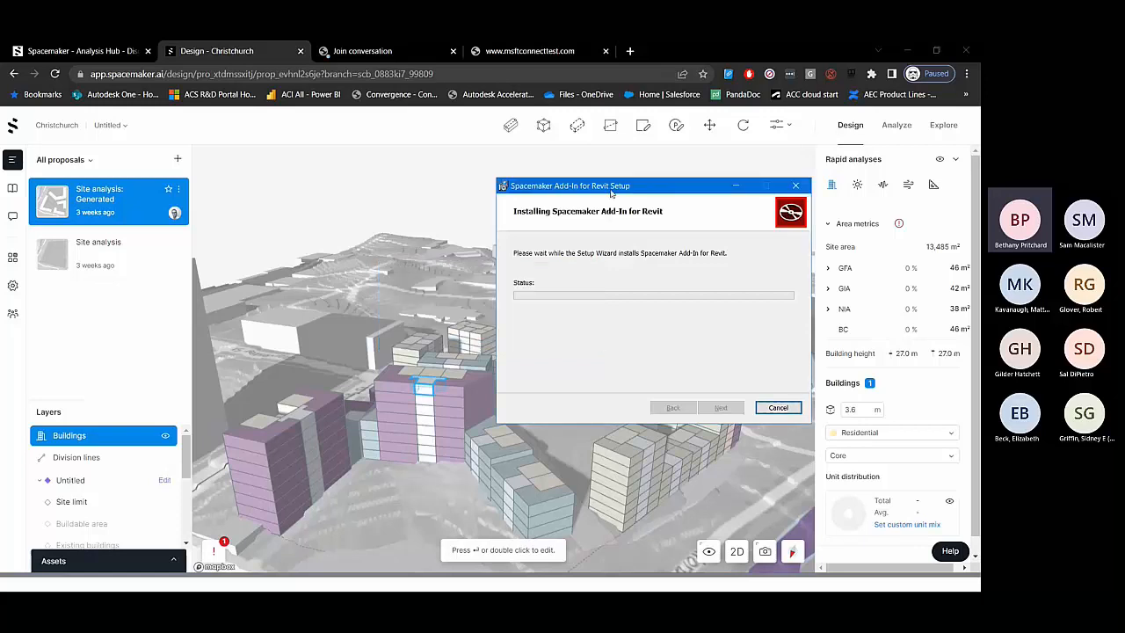
drag(610, 192, 331, 161)
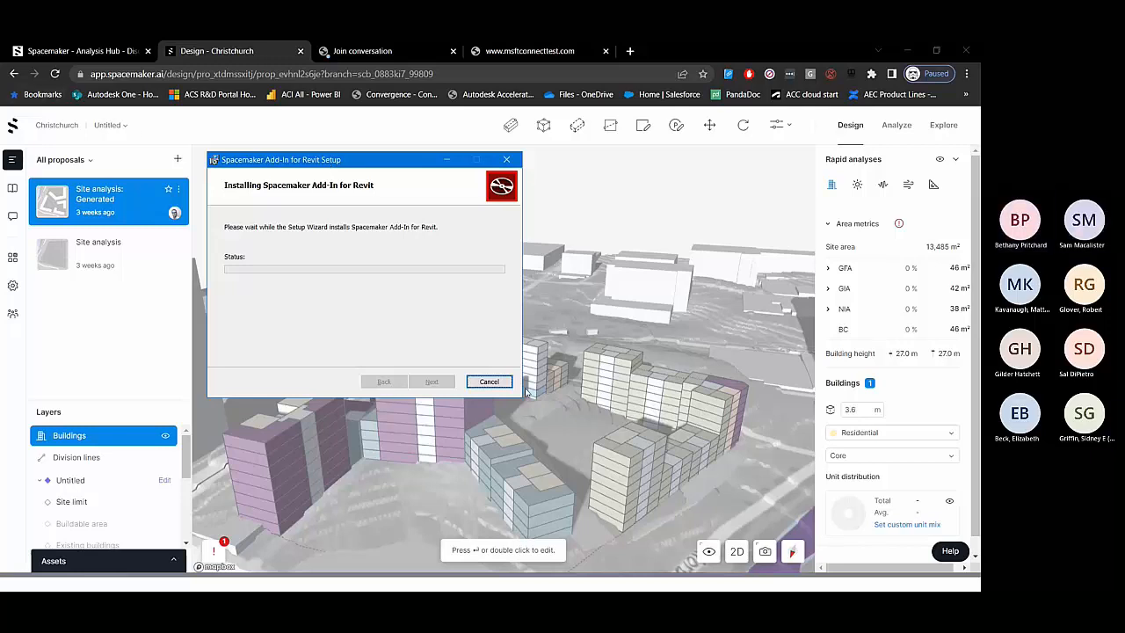
click(449, 161)
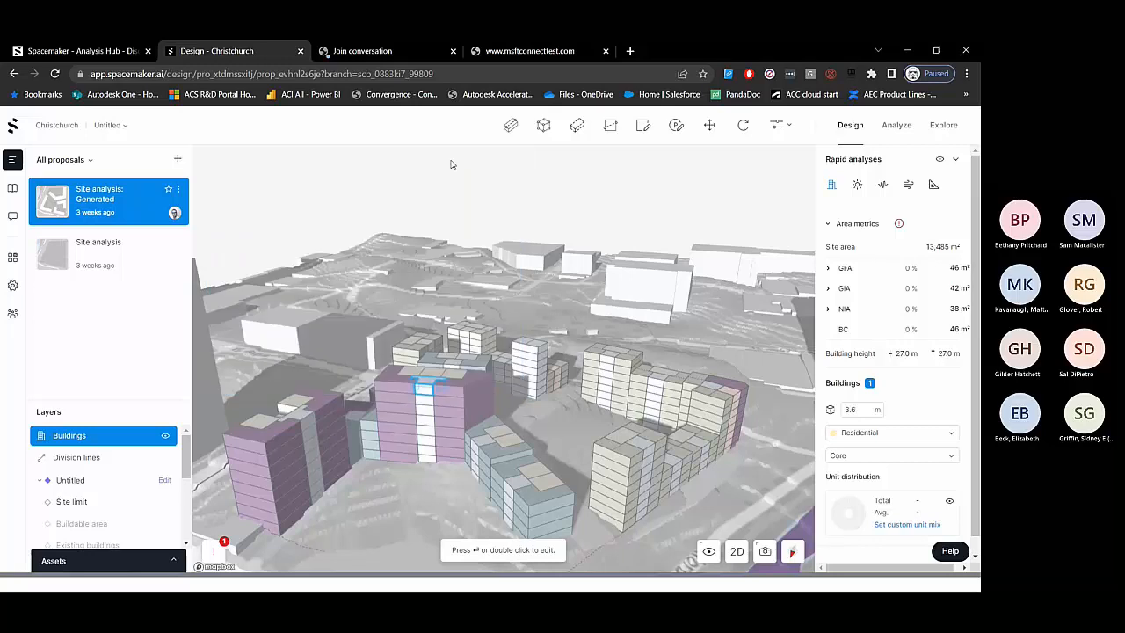
click(79, 50)
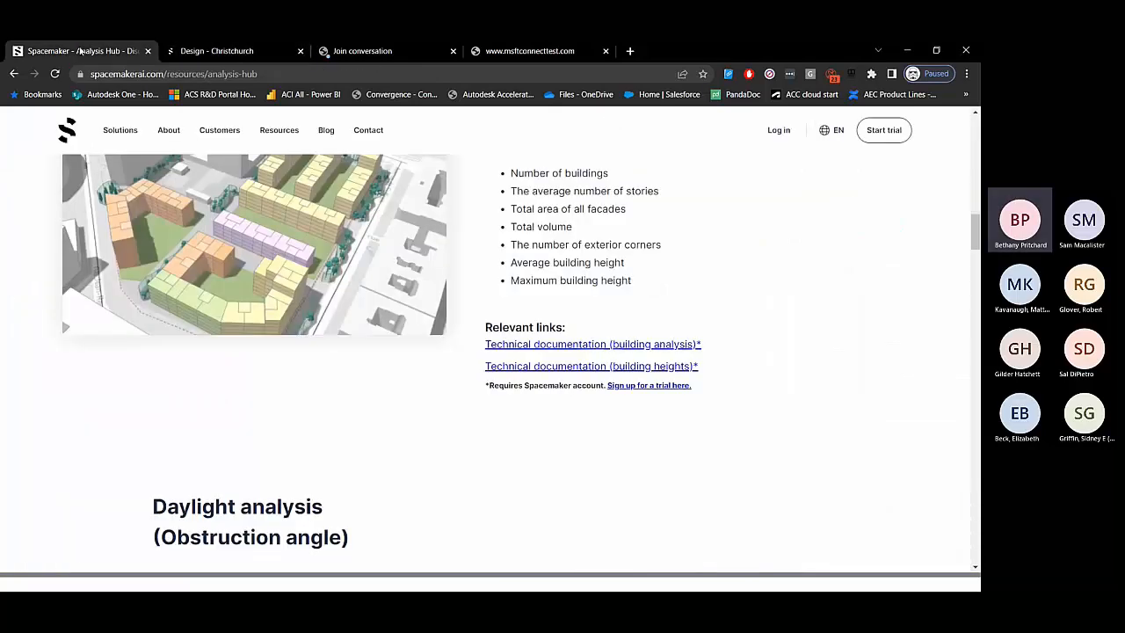
click(244, 50)
scroll(496, 451, down, 5)
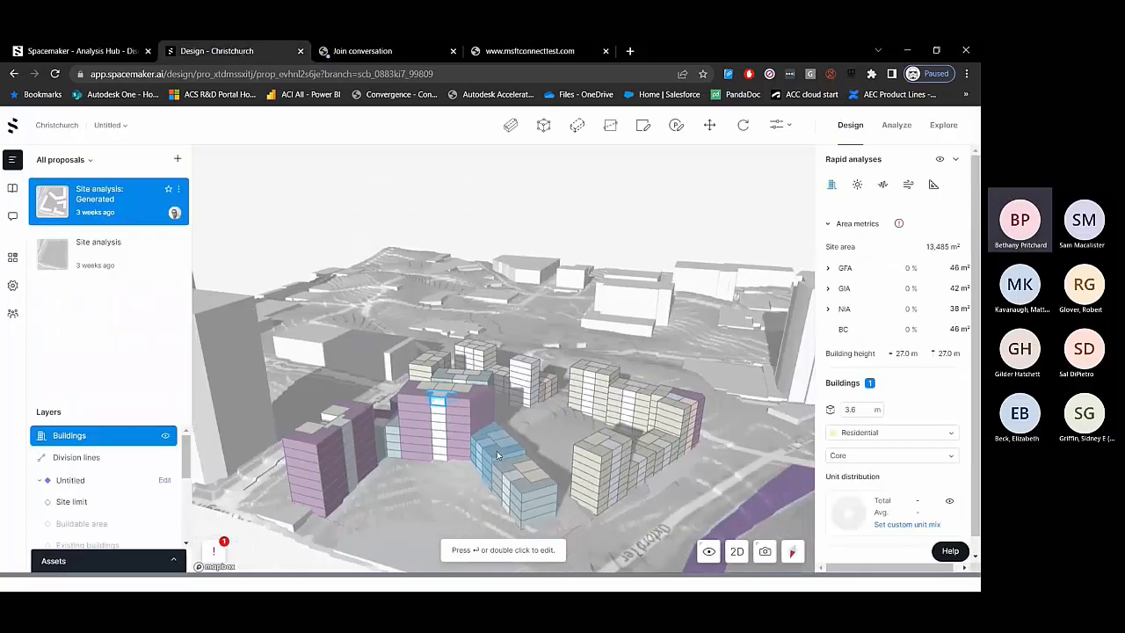
click(12, 126)
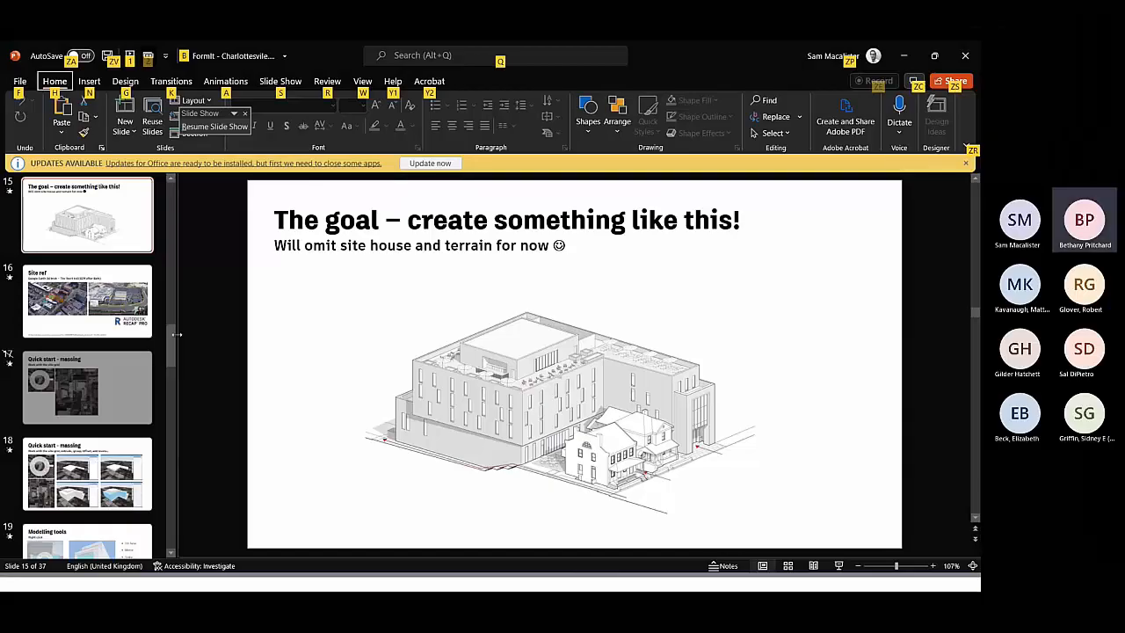
- Switch to the FormIt presentation in PowerPoint and start the slide show from its first slide, Concept design
scroll(110, 265, up, 10)
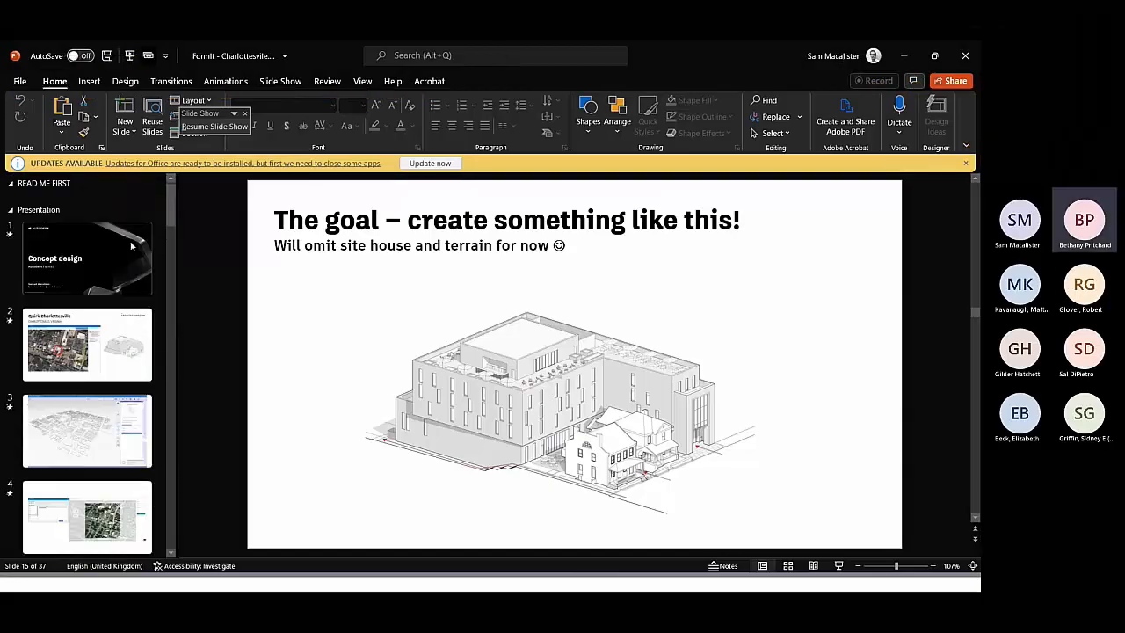
click(109, 266)
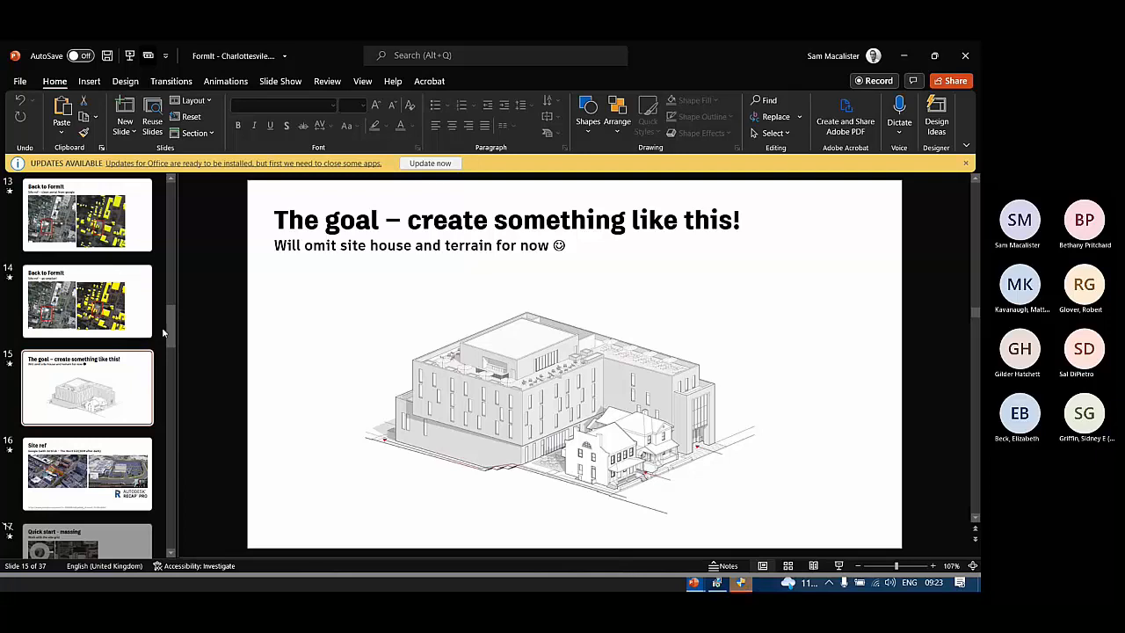
drag(173, 332, 172, 198)
click(85, 267)
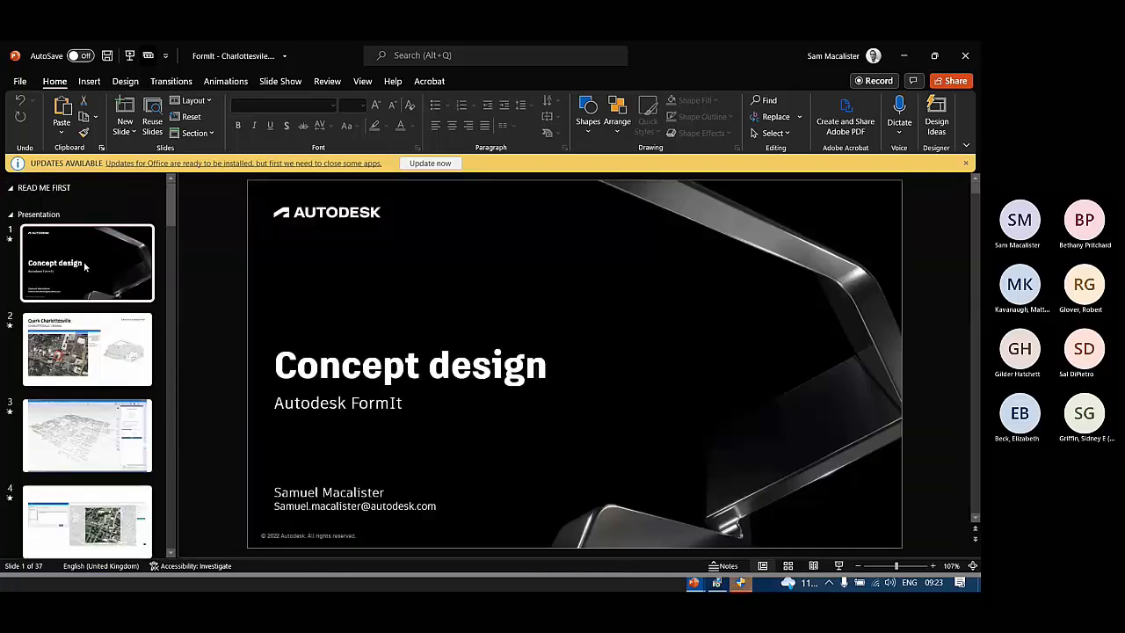
key(F5)
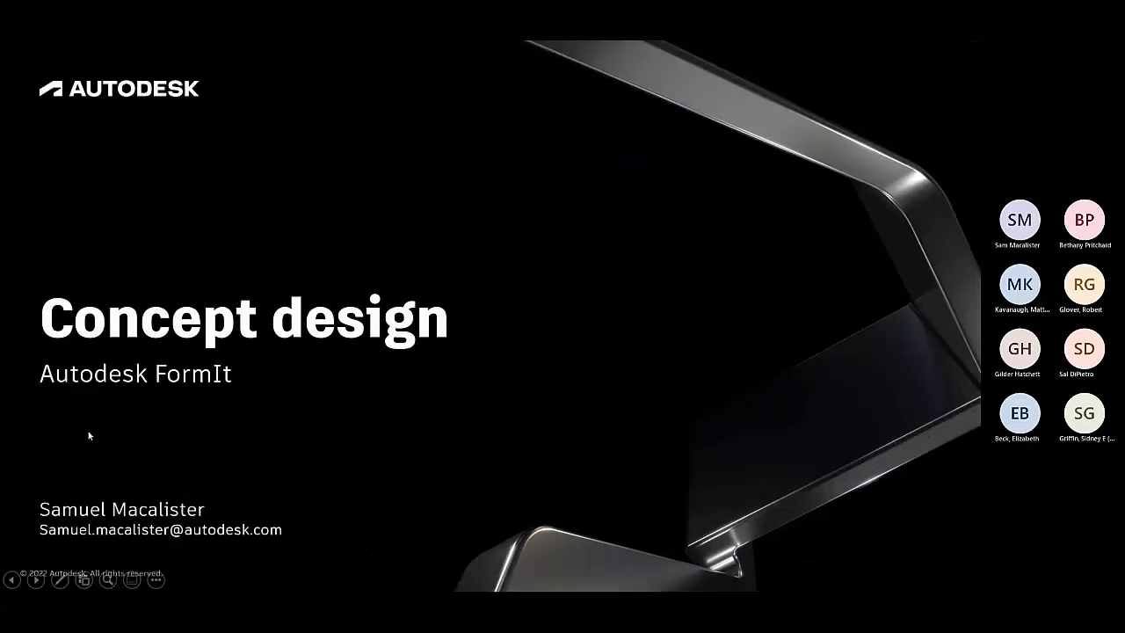